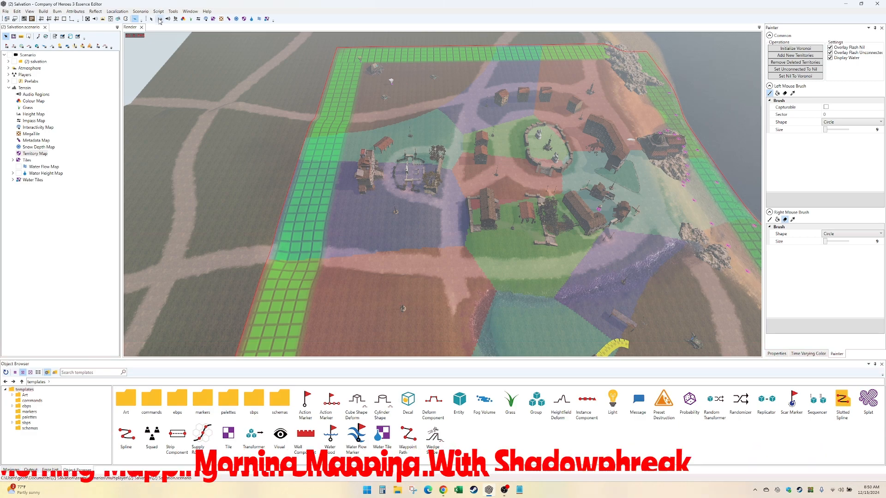
# - Examine the overall map layout from the towns to the beach, with and without the territory sector overlay
pyautogui.click(151, 19)
pyautogui.scroll(10, 553, 322)
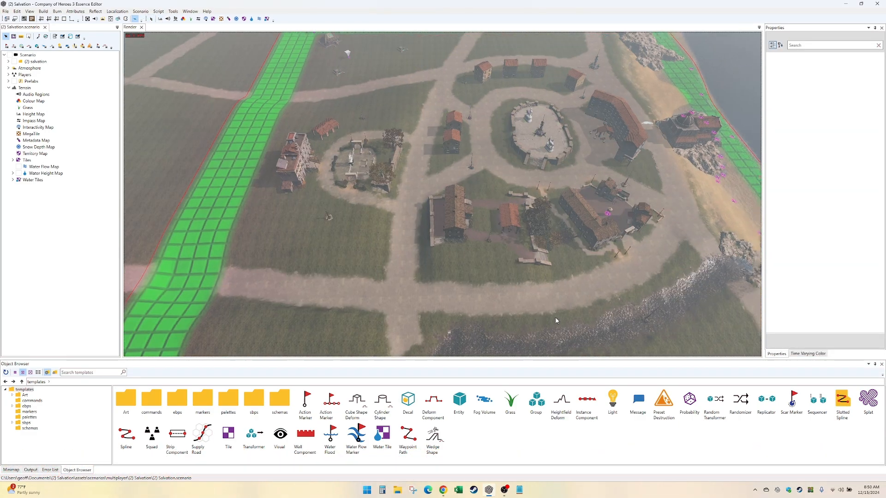
pyautogui.scroll(-10, 546, 314)
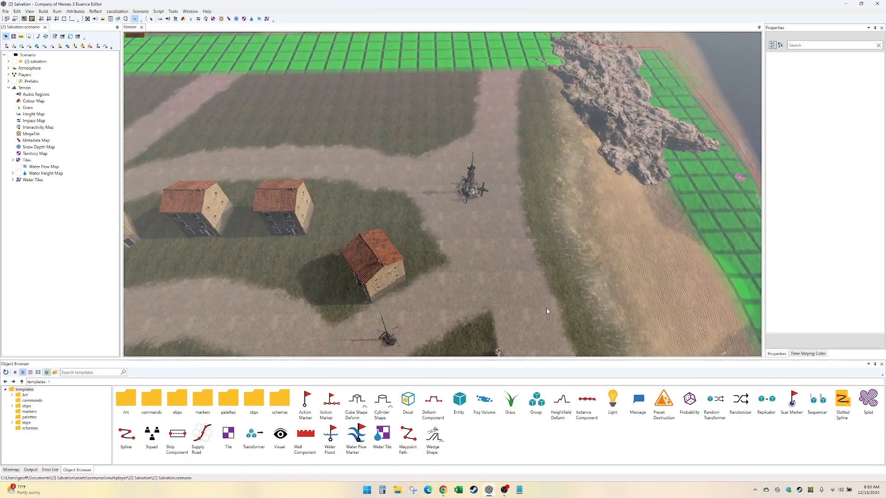
pyautogui.scroll(-3, 552, 303)
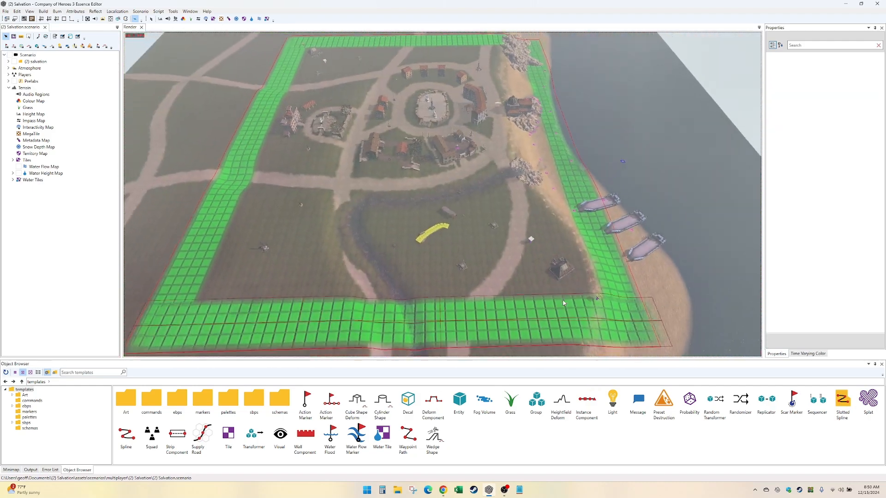
pyautogui.scroll(6, 563, 301)
pyautogui.scroll(-5, 563, 301)
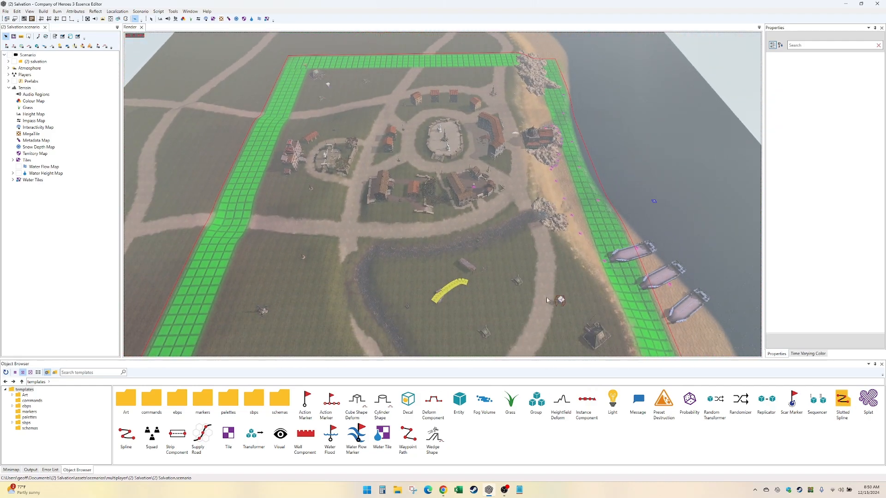
pyautogui.click(244, 19)
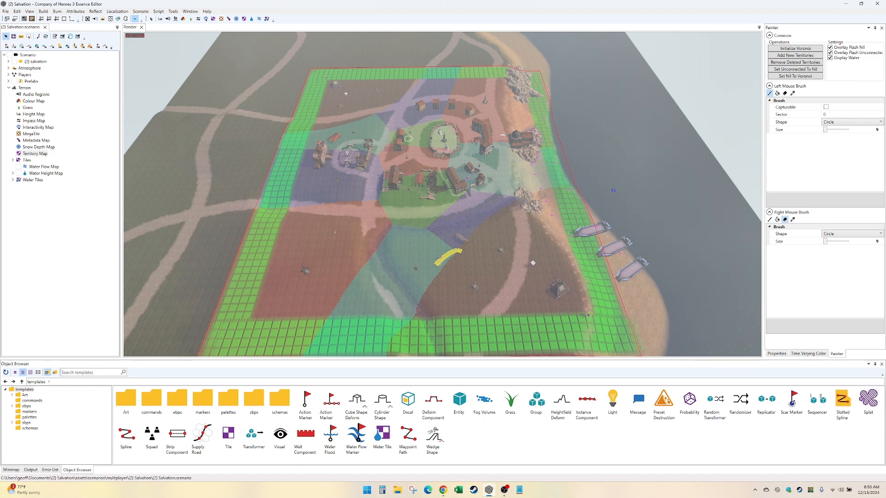
pyautogui.moveTo(408, 138); pyautogui.dragTo(385, 230, button='middle')
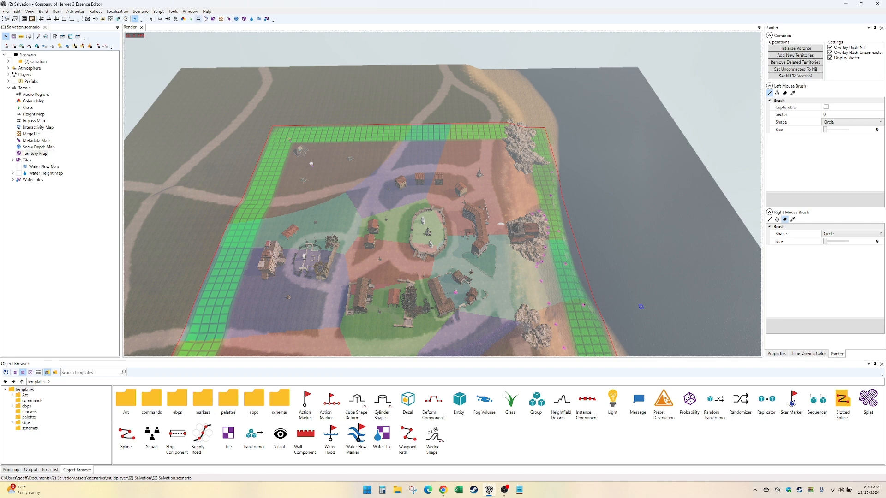
pyautogui.click(175, 19)
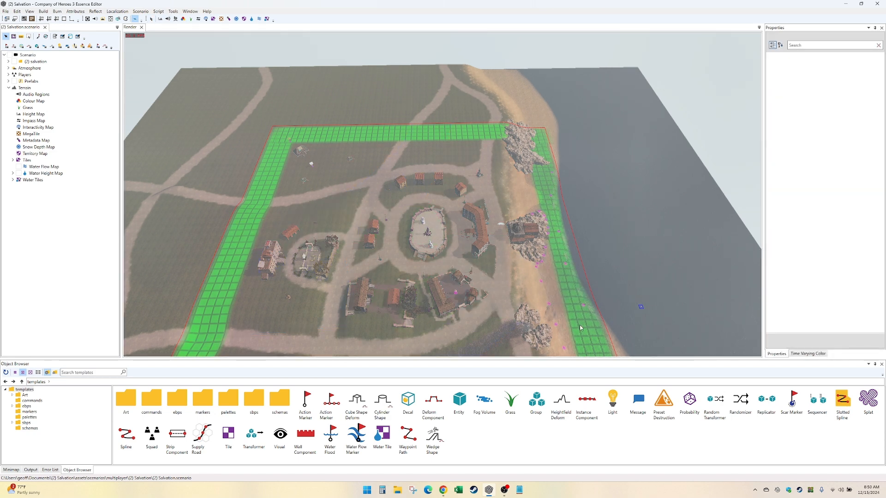
pyautogui.scroll(5, 579, 325)
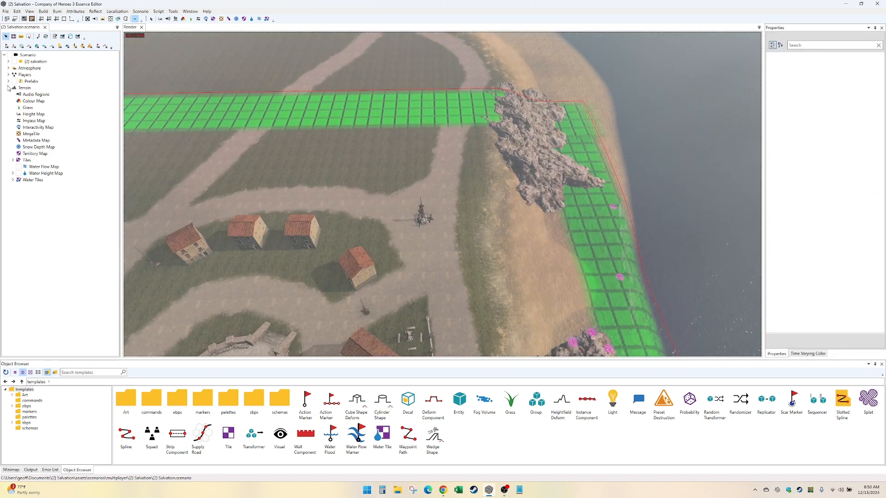
# - Expand the Atmosphere group and activate the default atmosphere to view the coastline under it
pyautogui.click(8, 68)
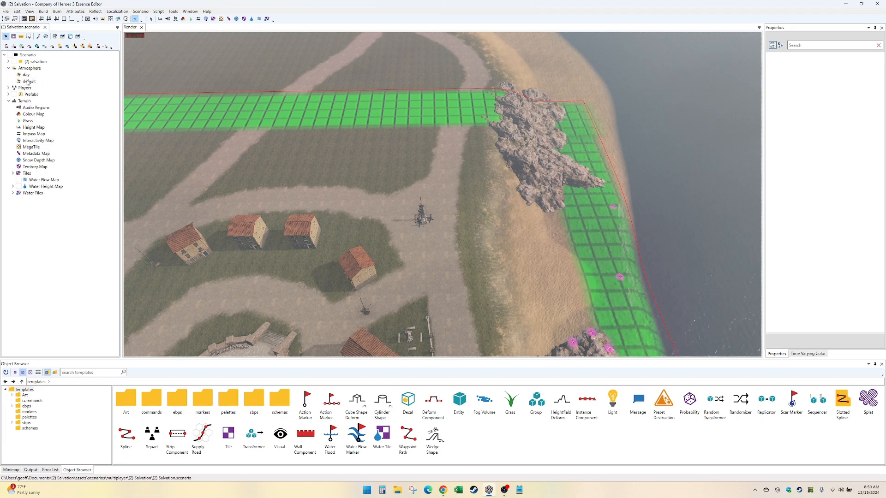
pyautogui.scroll(4, 395, 240)
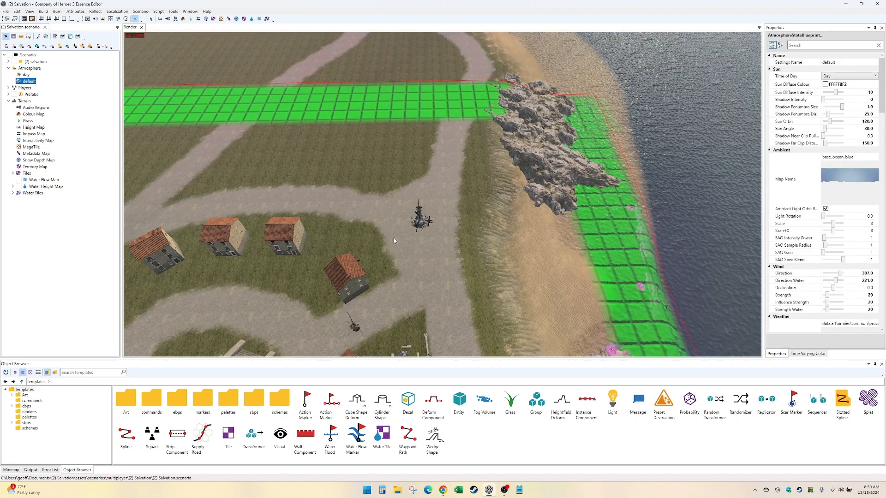
pyautogui.click(583, 245)
pyautogui.moveTo(582, 245); pyautogui.dragTo(530, 240, button='middle')
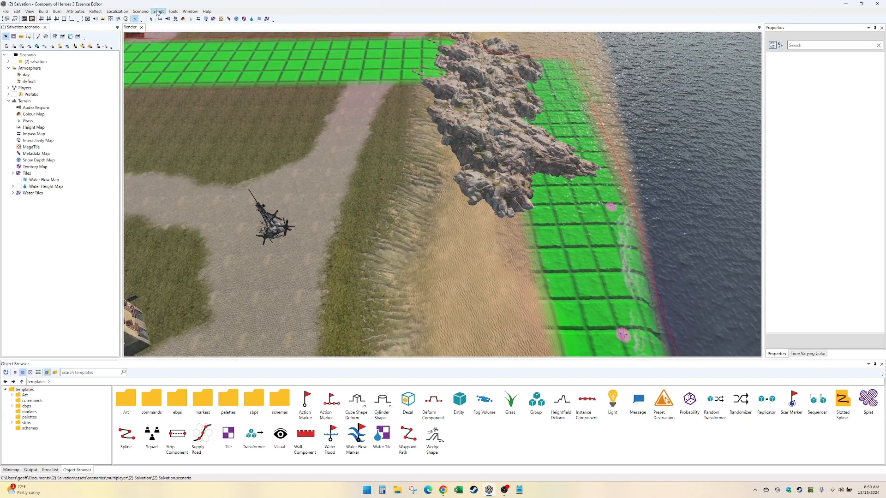
# - Sample a terrain height of about 11.92 from the beach and carve a trench inland with the size 9 height brush in Set mode
pyautogui.click(159, 20)
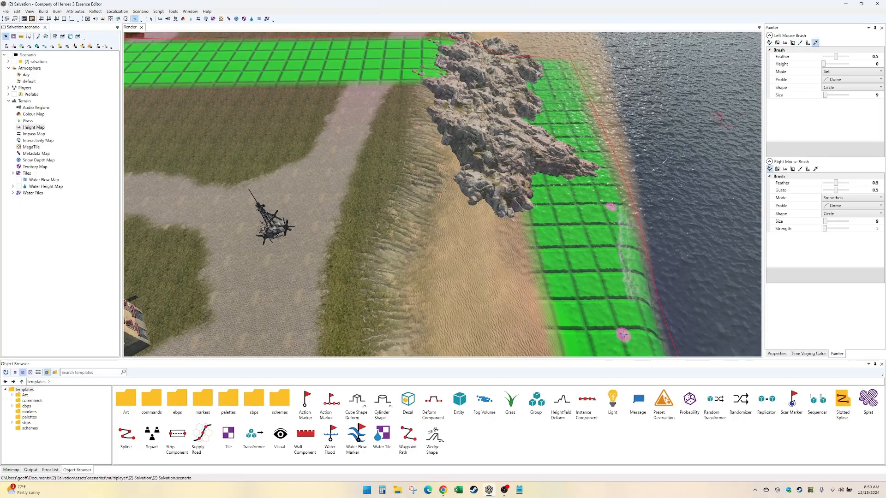
pyautogui.click(477, 237)
pyautogui.press('Down')
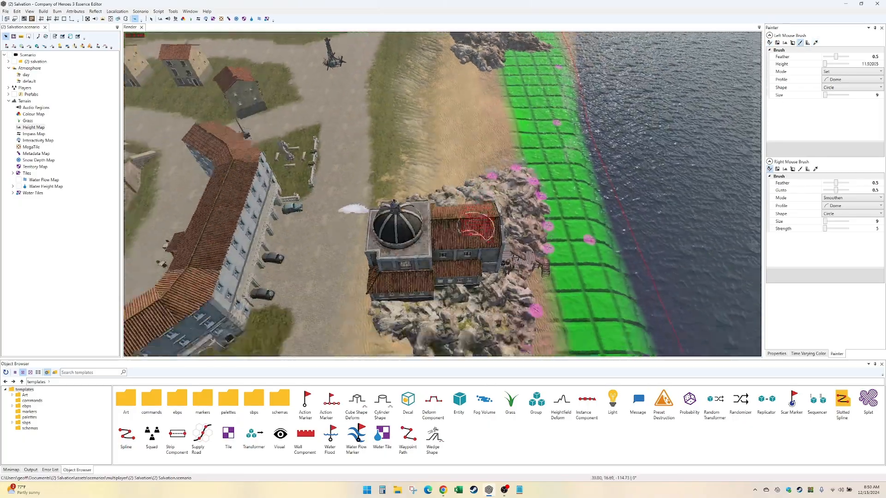
pyautogui.press('Up')
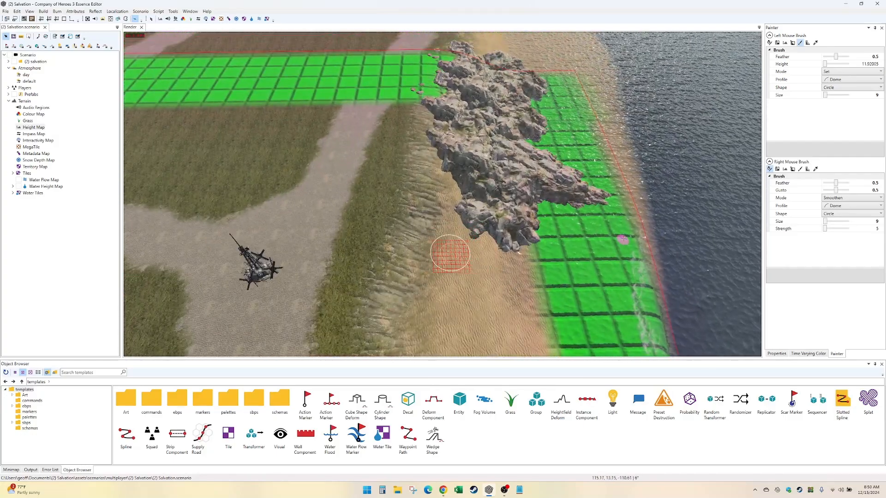
pyautogui.moveTo(450, 253)
pyautogui.mouseDown()
pyautogui.moveTo(349, 191)
pyautogui.moveTo(239, 182)
pyautogui.mouseUp()
pyautogui.moveTo(239, 183)
pyautogui.mouseDown(button='middle')
pyautogui.moveTo(524, 265)
pyautogui.moveTo(587, 247)
pyautogui.mouseUp(button='middle')
pyautogui.scroll(-2, 587, 247)
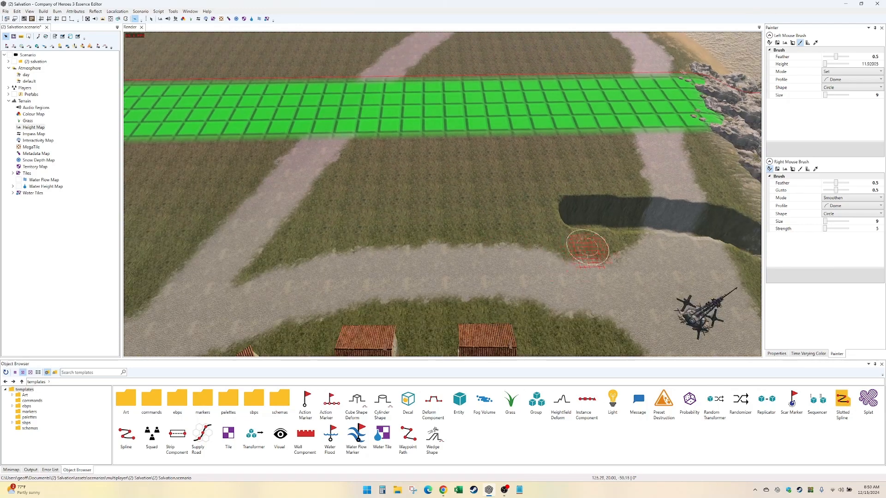
# - Extend the trench across the grass field, over the dirt road and green border, and out into the terrain beyond
pyautogui.scroll(2, 588, 236)
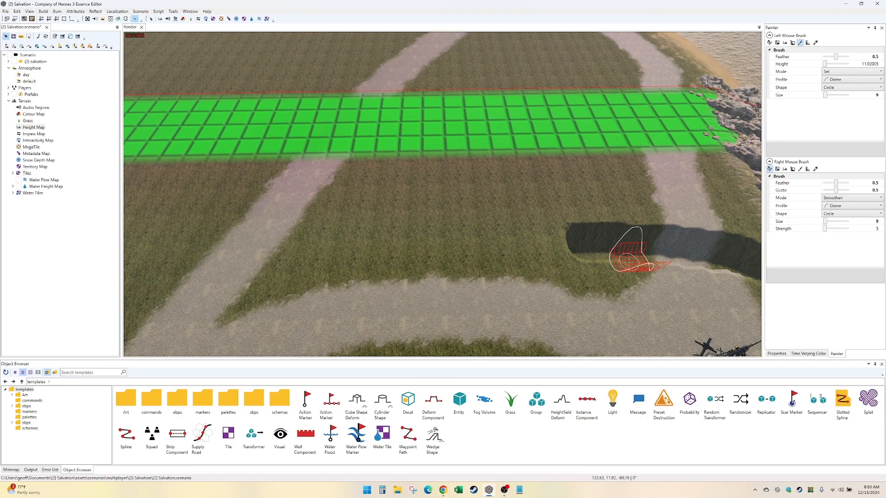
pyautogui.moveTo(533, 272)
pyautogui.mouseDown()
pyautogui.moveTo(438, 253)
pyautogui.moveTo(313, 257)
pyautogui.moveTo(276, 247)
pyautogui.moveTo(256, 185)
pyautogui.moveTo(251, 103)
pyautogui.moveTo(281, 54)
pyautogui.mouseUp()
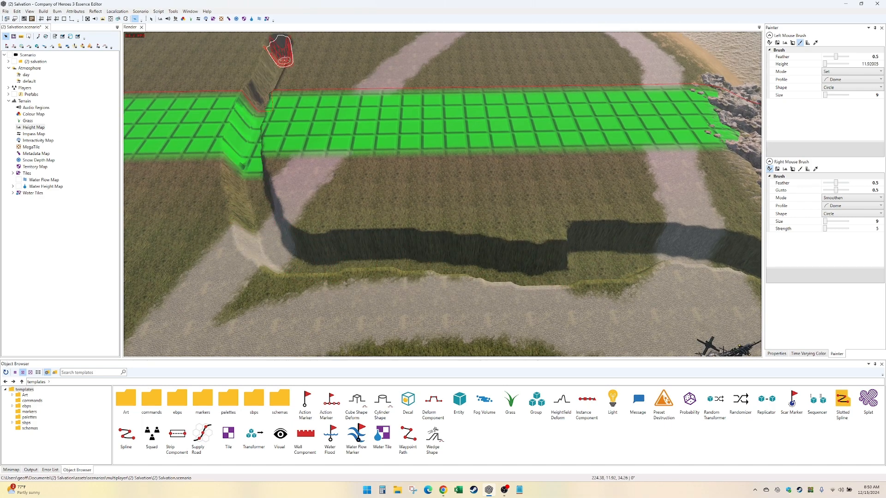
pyautogui.press('Up')
pyautogui.press('Left')
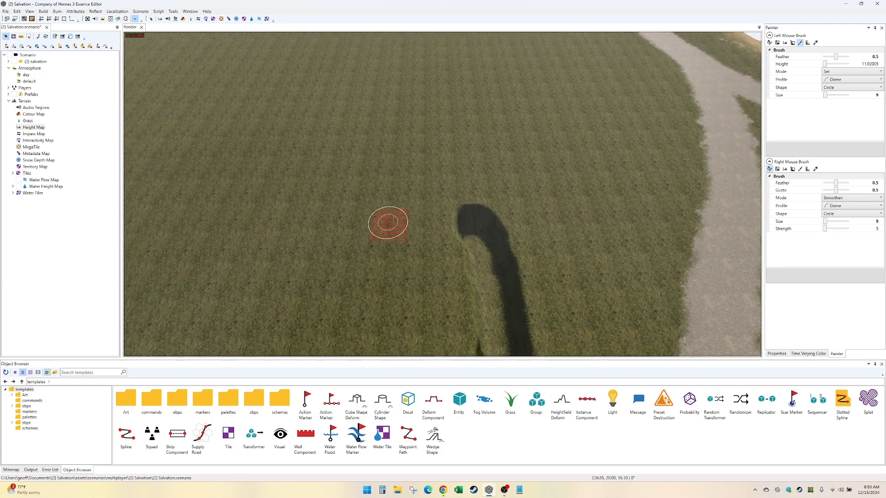
pyautogui.press('Up')
pyautogui.moveTo(504, 274); pyautogui.dragTo(265, 64)
pyautogui.press('Down')
pyautogui.press('Right')
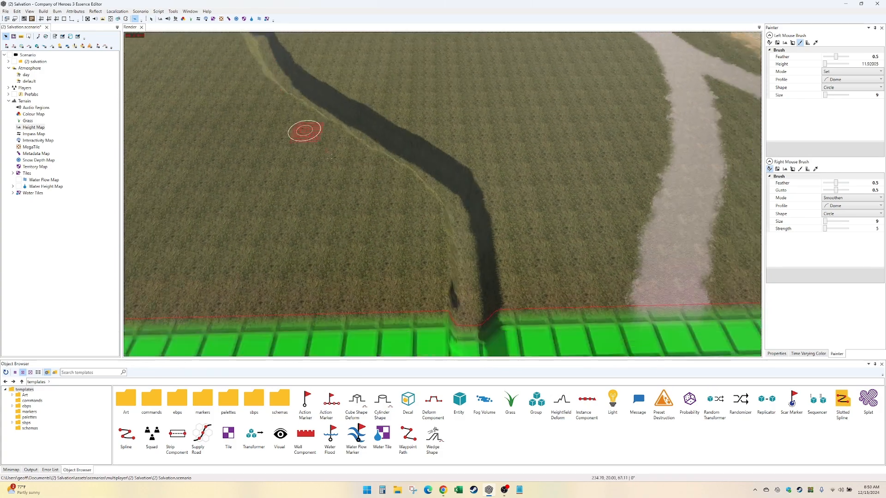
# - Sample a height of about 16.57 from the coastal slope and raise the coastal stretch of the trench floor with it
pyautogui.press('Down')
pyautogui.press('Right')
pyautogui.scroll(2, 397, 215)
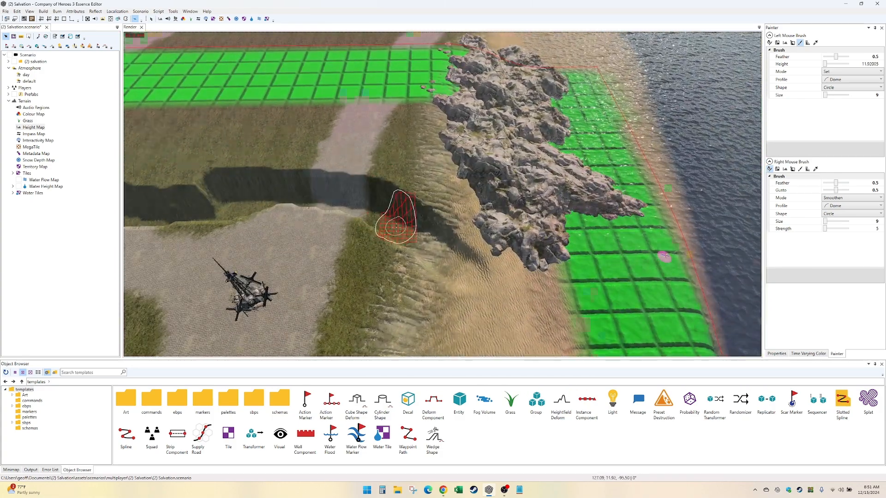
pyautogui.press('Down')
pyautogui.press('Left')
pyautogui.press('Up')
pyautogui.press('Down')
pyautogui.press('Left')
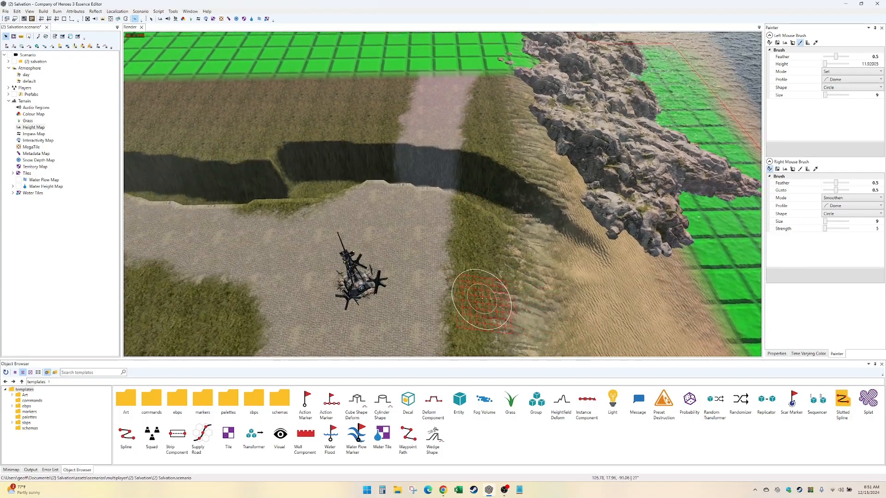
pyautogui.scroll(2, 480, 299)
pyautogui.press('Right')
pyautogui.press('Up')
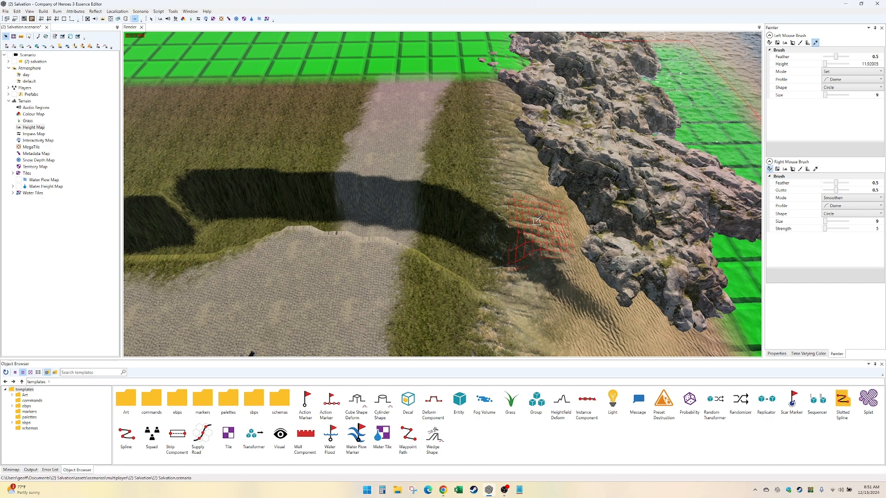
pyautogui.moveTo(515, 263)
pyautogui.mouseDown()
pyautogui.moveTo(461, 253)
pyautogui.moveTo(484, 272)
pyautogui.moveTo(454, 236)
pyautogui.moveTo(369, 231)
pyautogui.moveTo(300, 209)
pyautogui.moveTo(199, 233)
pyautogui.moveTo(283, 215)
pyautogui.moveTo(209, 237)
pyautogui.moveTo(228, 261)
pyautogui.mouseUp()
pyautogui.moveTo(247, 263); pyautogui.dragTo(356, 267, button='middle')
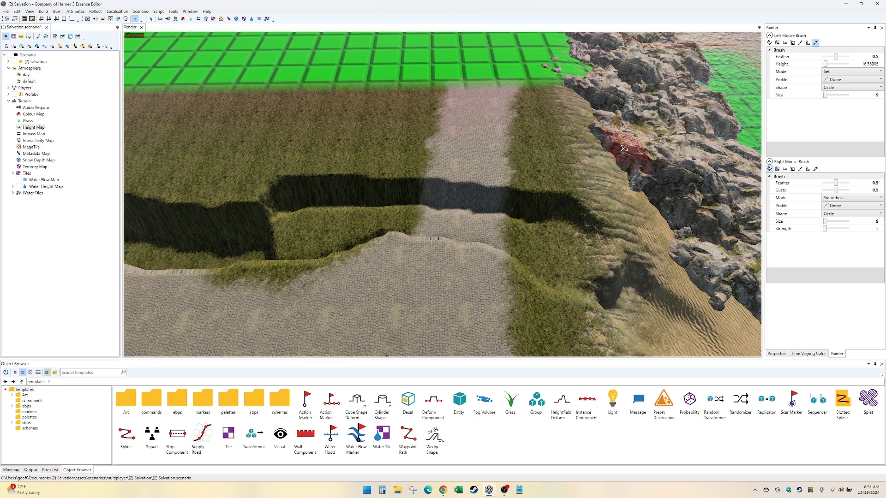
# - Sample a height of about 18.93 near the coast and raise the trench floor to it across the field and green border
pyautogui.click(584, 190)
pyautogui.moveTo(566, 215)
pyautogui.mouseDown()
pyautogui.moveTo(550, 242)
pyautogui.moveTo(561, 231)
pyautogui.moveTo(480, 224)
pyautogui.moveTo(534, 247)
pyautogui.moveTo(364, 220)
pyautogui.moveTo(486, 196)
pyautogui.moveTo(460, 219)
pyautogui.moveTo(408, 221)
pyautogui.mouseUp()
pyautogui.moveTo(303, 230); pyautogui.dragTo(437, 231, button='middle')
pyautogui.moveTo(439, 229)
pyautogui.mouseDown()
pyautogui.moveTo(503, 218)
pyautogui.moveTo(425, 202)
pyautogui.moveTo(510, 234)
pyautogui.moveTo(395, 257)
pyautogui.moveTo(313, 237)
pyautogui.moveTo(417, 232)
pyautogui.moveTo(179, 232)
pyautogui.mouseUp()
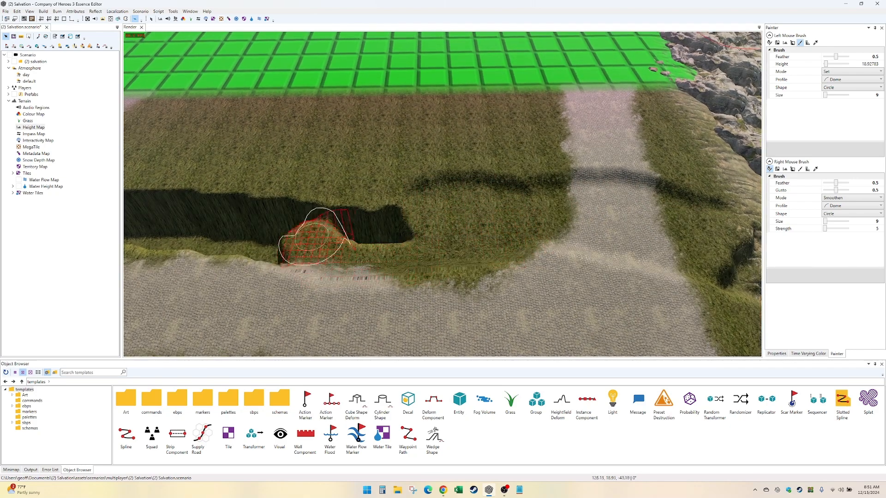
pyautogui.moveTo(180, 232); pyautogui.dragTo(415, 236, button='middle')
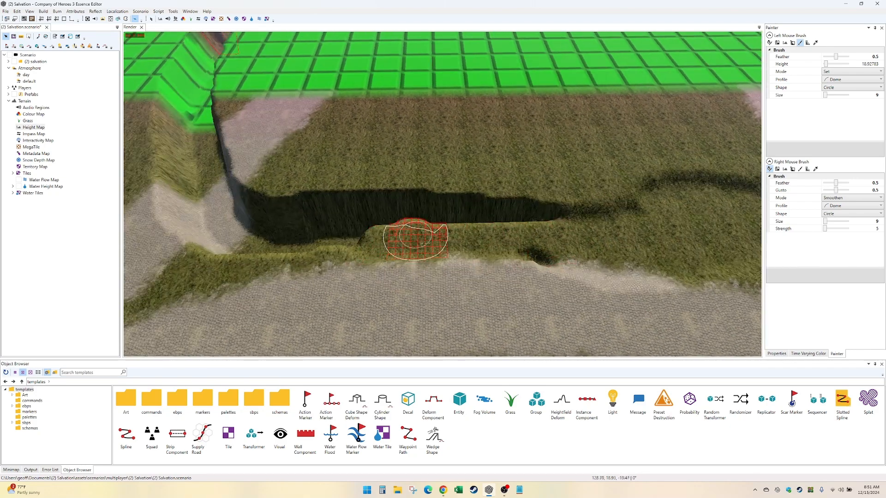
pyautogui.moveTo(417, 237)
pyautogui.mouseDown()
pyautogui.moveTo(540, 245)
pyautogui.moveTo(534, 234)
pyautogui.moveTo(415, 231)
pyautogui.moveTo(409, 203)
pyautogui.moveTo(309, 225)
pyautogui.moveTo(366, 280)
pyautogui.moveTo(168, 247)
pyautogui.moveTo(192, 120)
pyautogui.moveTo(227, 204)
pyautogui.moveTo(243, 206)
pyautogui.moveTo(206, 133)
pyautogui.mouseUp()
pyautogui.moveTo(262, 198); pyautogui.dragTo(346, 304, button='middle')
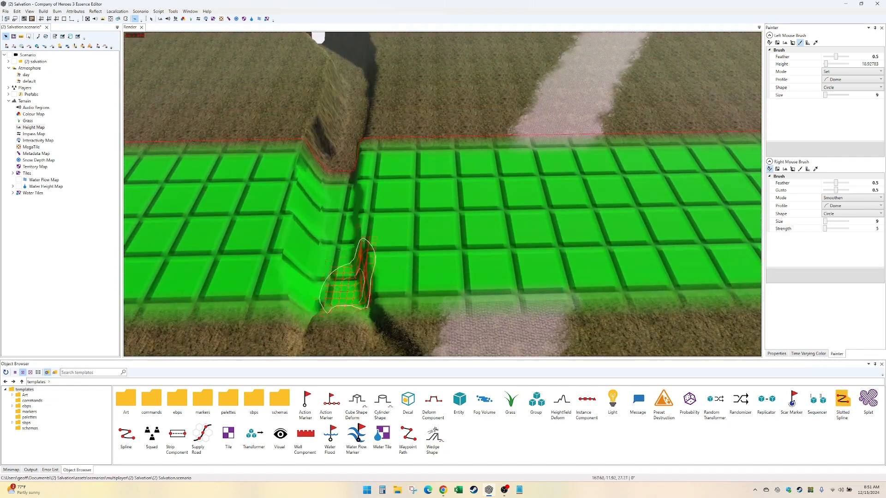
pyautogui.moveTo(365, 332)
pyautogui.mouseDown()
pyautogui.moveTo(337, 174)
pyautogui.moveTo(297, 293)
pyautogui.moveTo(322, 313)
pyautogui.moveTo(297, 153)
pyautogui.moveTo(333, 170)
pyautogui.moveTo(353, 253)
pyautogui.mouseUp()
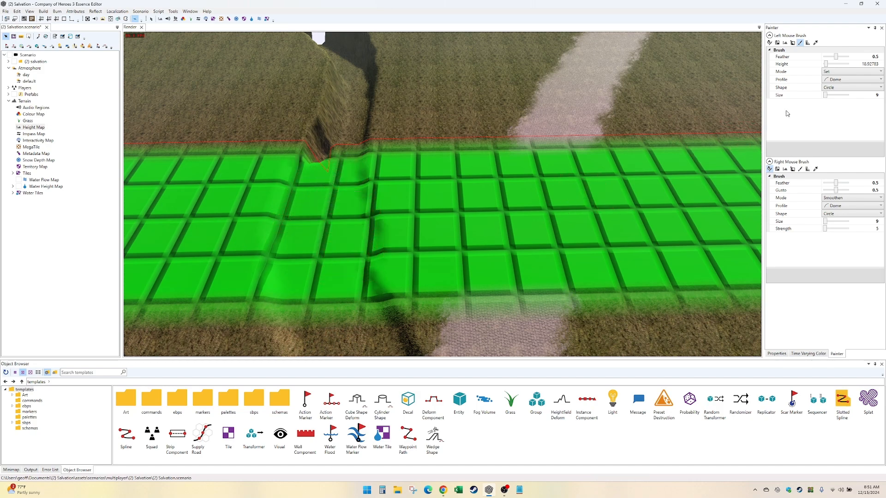
# - Set the height brush size to 19 and raise the deep trench outside the playable border to the sampled height
pyautogui.moveTo(257, 158)
pyautogui.mouseDown()
pyautogui.moveTo(316, 158)
pyautogui.moveTo(344, 64)
pyautogui.mouseUp()
pyautogui.moveTo(344, 62); pyautogui.dragTo(309, 222, button='middle')
pyautogui.moveTo(309, 221)
pyautogui.mouseDown()
pyautogui.moveTo(292, 174)
pyautogui.moveTo(217, 88)
pyautogui.mouseUp()
pyautogui.moveTo(217, 88); pyautogui.dragTo(381, 235, button='middle')
pyautogui.moveTo(298, 153); pyautogui.dragTo(179, 49)
pyautogui.moveTo(178, 48); pyautogui.dragTo(245, 154, button='middle')
pyautogui.moveTo(245, 154)
pyautogui.mouseDown()
pyautogui.moveTo(175, 44)
pyautogui.moveTo(230, 138)
pyautogui.mouseUp()
# - Set the height brush size to 10 and even out the pits in the grassy bank and sand beside the coastal rocks
pyautogui.press('Down')
pyautogui.press('Right')
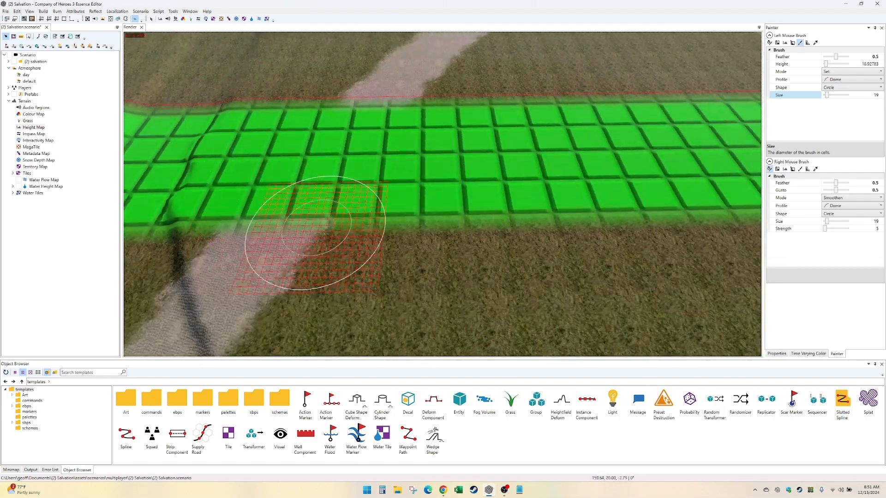
pyautogui.press('Right')
pyautogui.press('Down')
pyautogui.press('Right')
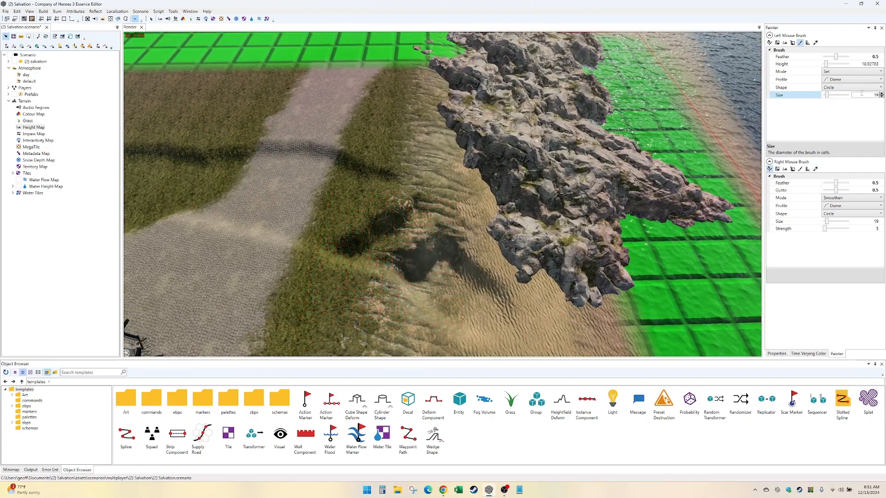
pyautogui.moveTo(358, 230)
pyautogui.mouseDown()
pyautogui.moveTo(423, 197)
pyautogui.moveTo(362, 250)
pyautogui.mouseUp()
pyautogui.moveTo(387, 251)
pyautogui.mouseDown(button='right')
pyautogui.moveTo(433, 272)
pyautogui.moveTo(508, 282)
pyautogui.moveTo(502, 304)
pyautogui.mouseUp(button='right')
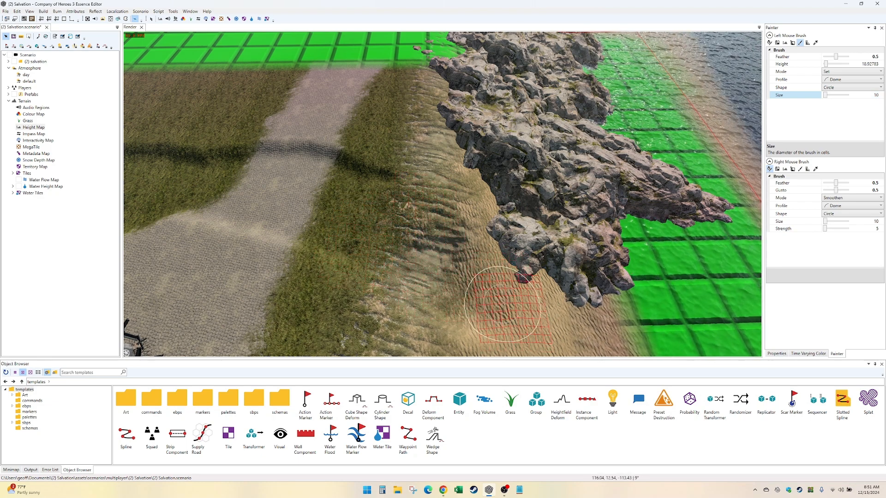
# - Return to the trench's road crossing and select the Water Height Map for painting after checking the Water Flow Map
pyautogui.press('Left')
pyautogui.press('Right')
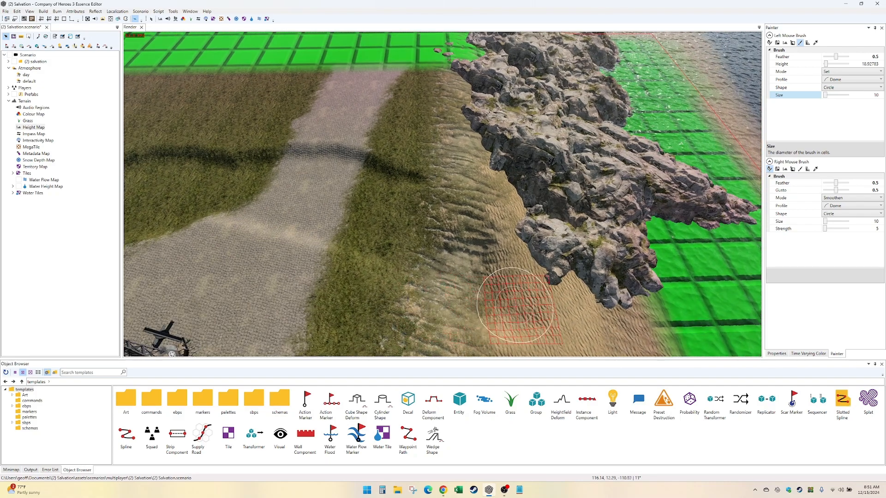
pyautogui.press('Left')
pyautogui.press('Up')
pyautogui.press('Down')
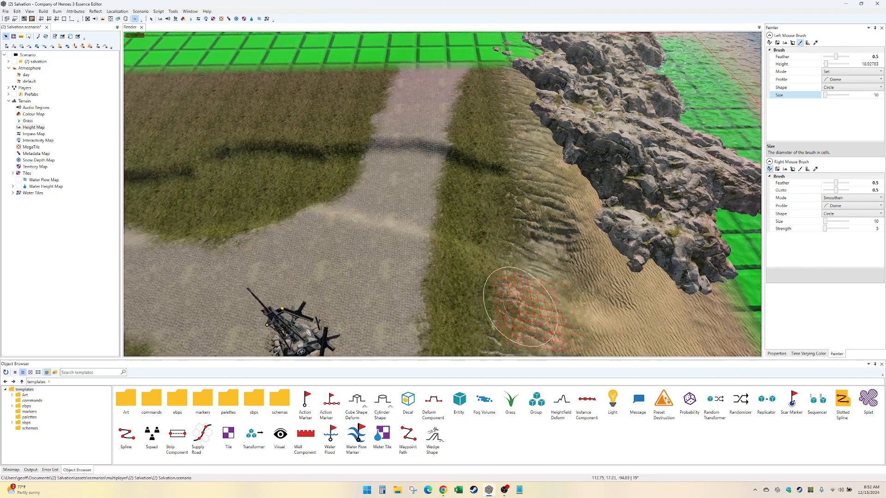
pyautogui.press('Left')
pyautogui.press('Up')
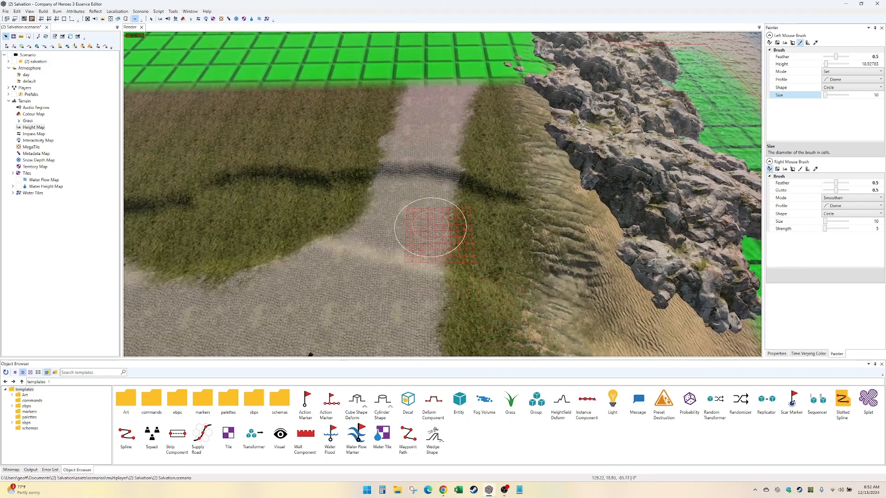
pyautogui.click(253, 19)
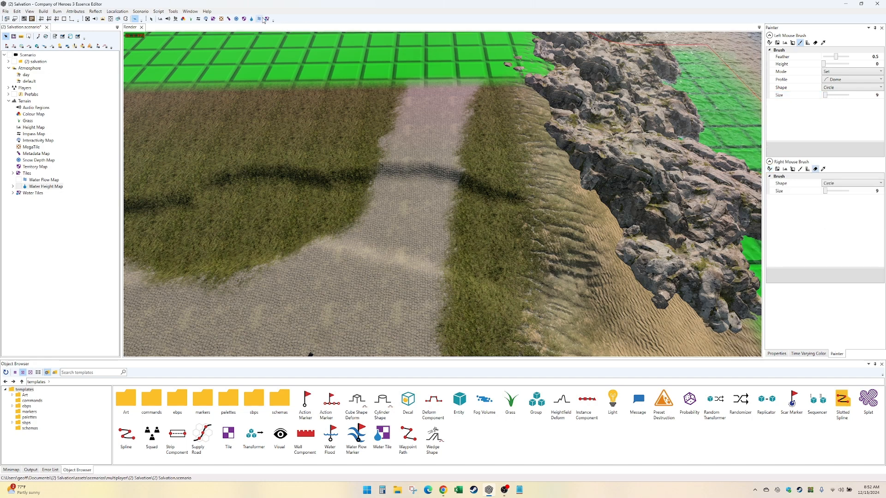
pyautogui.click(260, 19)
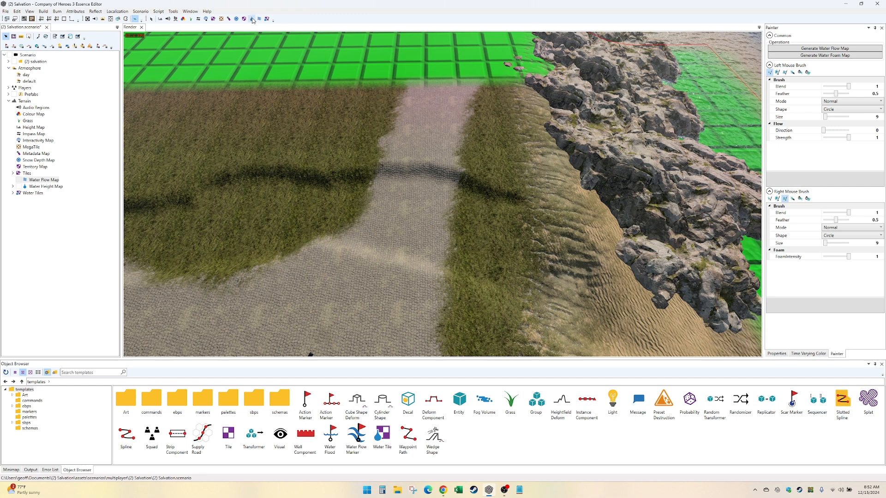
pyautogui.click(58, 186)
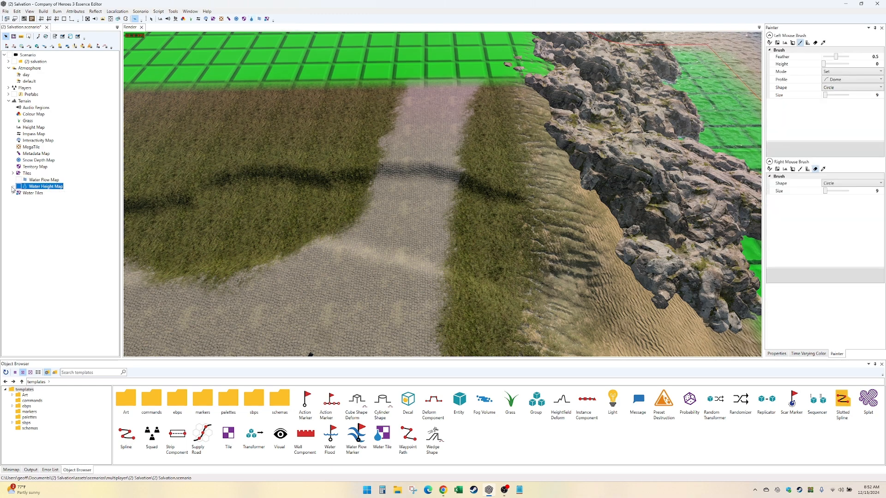
# - Set the water height brush to size 19 and height 20, and paint water along the trench from the coastal road crossing inland
pyautogui.click(46, 180)
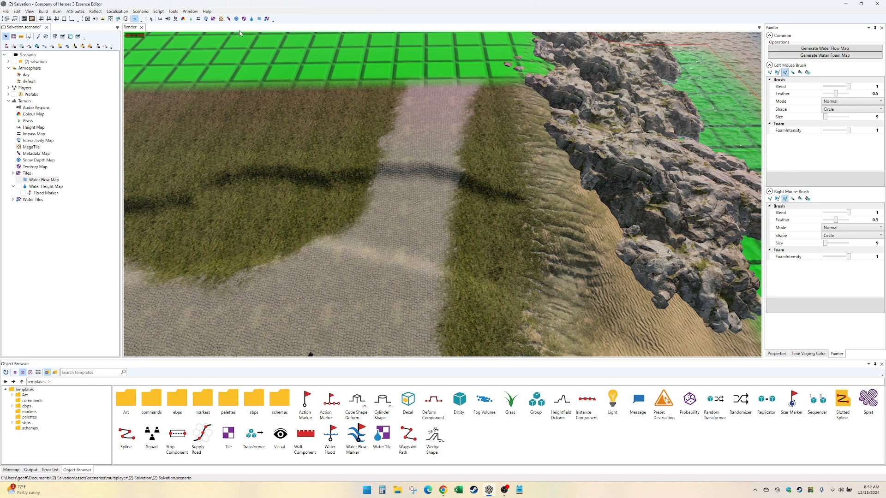
pyautogui.click(250, 20)
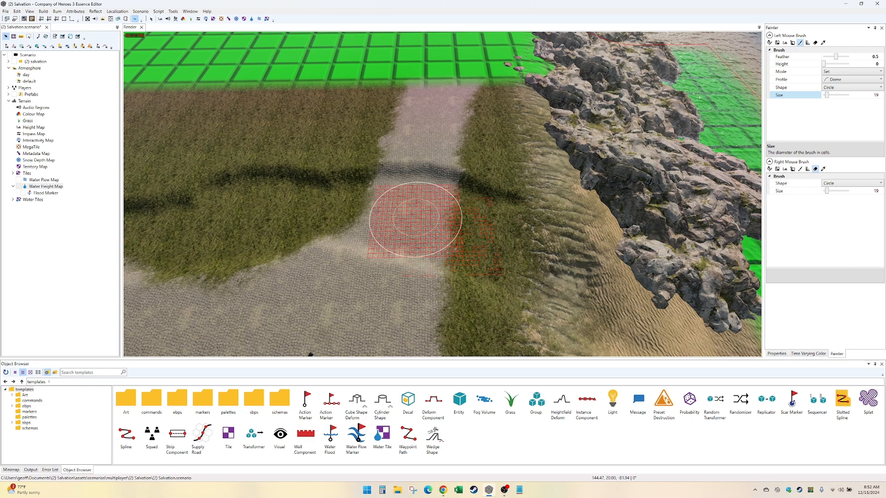
pyautogui.click(827, 65)
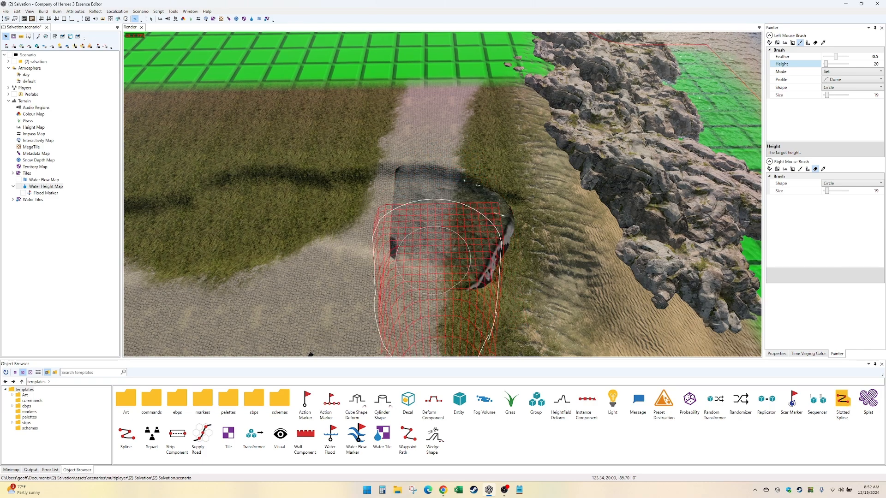
pyautogui.moveTo(468, 211)
pyautogui.mouseDown()
pyautogui.moveTo(489, 277)
pyautogui.moveTo(484, 240)
pyautogui.moveTo(465, 292)
pyautogui.moveTo(385, 297)
pyautogui.moveTo(276, 257)
pyautogui.moveTo(188, 249)
pyautogui.moveTo(255, 193)
pyautogui.moveTo(406, 182)
pyautogui.moveTo(247, 211)
pyautogui.mouseUp()
pyautogui.moveTo(240, 215); pyautogui.dragTo(427, 224, button='middle')
pyautogui.moveTo(408, 230)
pyautogui.mouseDown()
pyautogui.moveTo(339, 260)
pyautogui.moveTo(221, 212)
pyautogui.moveTo(414, 216)
pyautogui.mouseUp()
pyautogui.moveTo(413, 216); pyautogui.dragTo(622, 218, button='middle')
pyautogui.moveTo(427, 217)
pyautogui.mouseDown()
pyautogui.moveTo(340, 239)
pyautogui.moveTo(265, 213)
pyautogui.moveTo(276, 180)
pyautogui.mouseUp()
pyautogui.moveTo(279, 245); pyautogui.dragTo(406, 250, button='middle')
pyautogui.moveTo(408, 254)
pyautogui.mouseDown()
pyautogui.moveTo(257, 152)
pyautogui.moveTo(336, 186)
pyautogui.moveTo(326, 190)
pyautogui.mouseUp()
pyautogui.moveTo(325, 190); pyautogui.dragTo(388, 323, button='middle')
pyautogui.moveTo(356, 323)
pyautogui.mouseDown()
pyautogui.moveTo(330, 57)
pyautogui.moveTo(249, 178)
pyautogui.mouseUp()
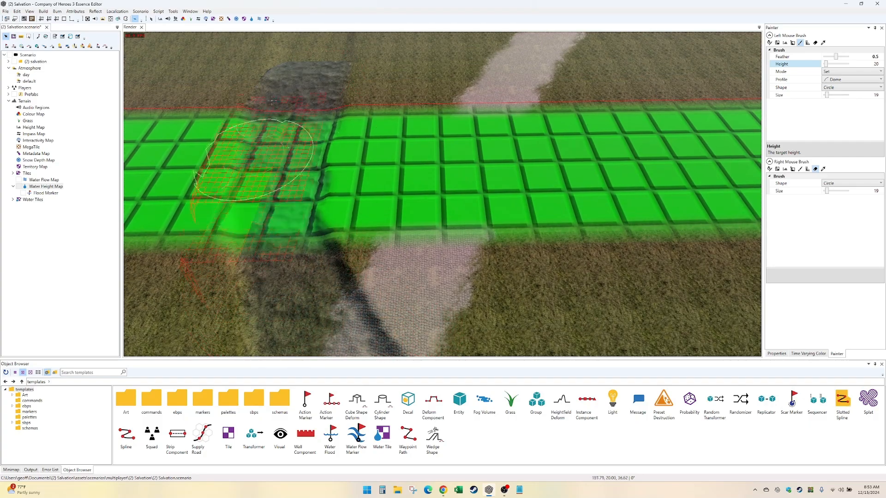
# - Extend the height 20 water across the green border and along the stream bed through the outer grass field
pyautogui.moveTo(271, 100); pyautogui.dragTo(284, 53)
pyautogui.moveTo(283, 53); pyautogui.dragTo(254, 241, button='middle')
pyautogui.moveTo(220, 96); pyautogui.dragTo(221, 83)
pyautogui.moveTo(222, 83); pyautogui.dragTo(415, 254, button='middle')
pyautogui.moveTo(425, 253)
pyautogui.mouseDown()
pyautogui.moveTo(155, 69)
pyautogui.moveTo(403, 224)
pyautogui.moveTo(211, 40)
pyautogui.moveTo(267, 188)
pyautogui.moveTo(135, 59)
pyautogui.moveTo(340, 259)
pyautogui.moveTo(187, 99)
pyautogui.mouseUp()
pyautogui.moveTo(187, 100); pyautogui.dragTo(410, 288, button='middle')
pyautogui.moveTo(410, 288); pyautogui.dragTo(319, 228)
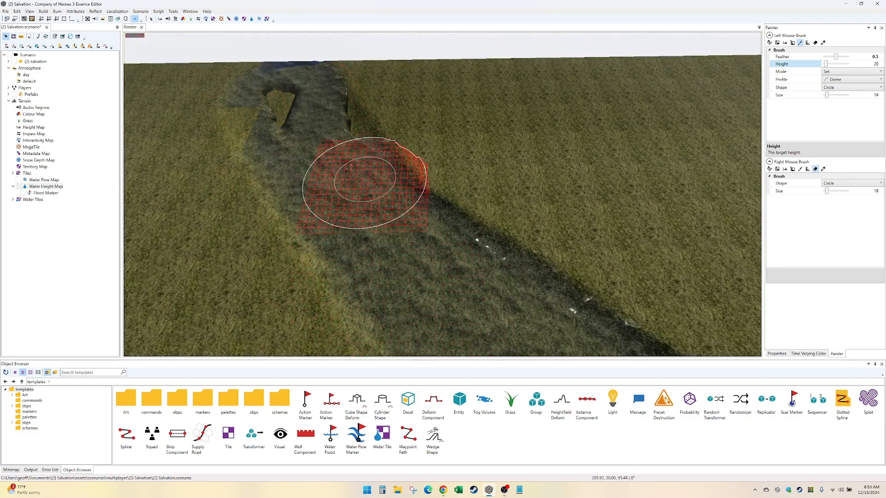
# - Lower the water brush height to 19.5 and repaint the stream between the grass field and the cobbled road
pyautogui.press('Down')
pyautogui.press('Right')
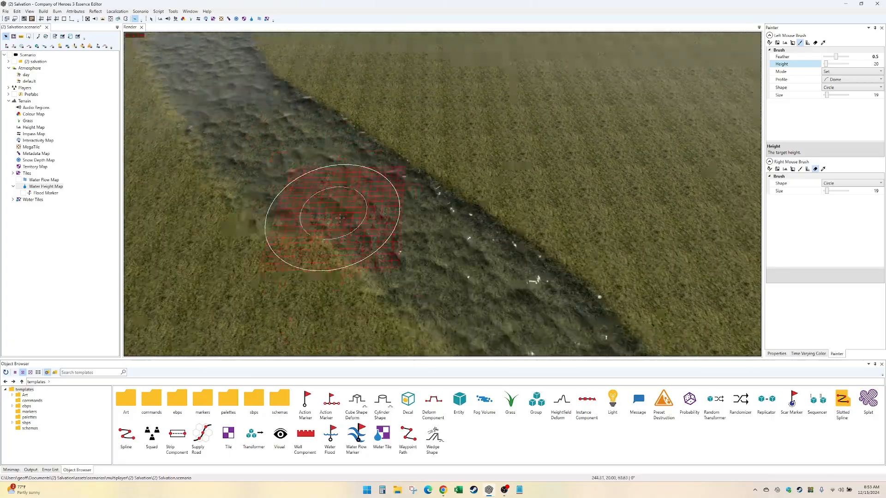
pyautogui.press('Down')
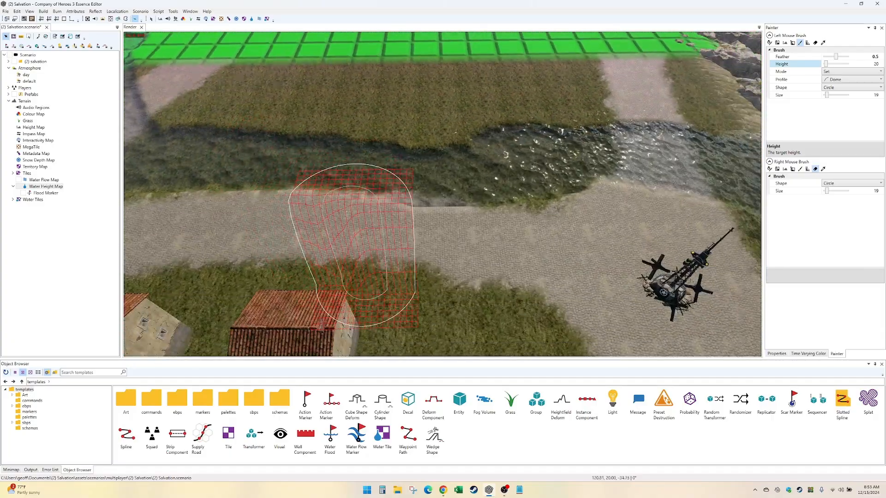
pyautogui.press('Right')
pyautogui.press('Up')
pyautogui.press('Left')
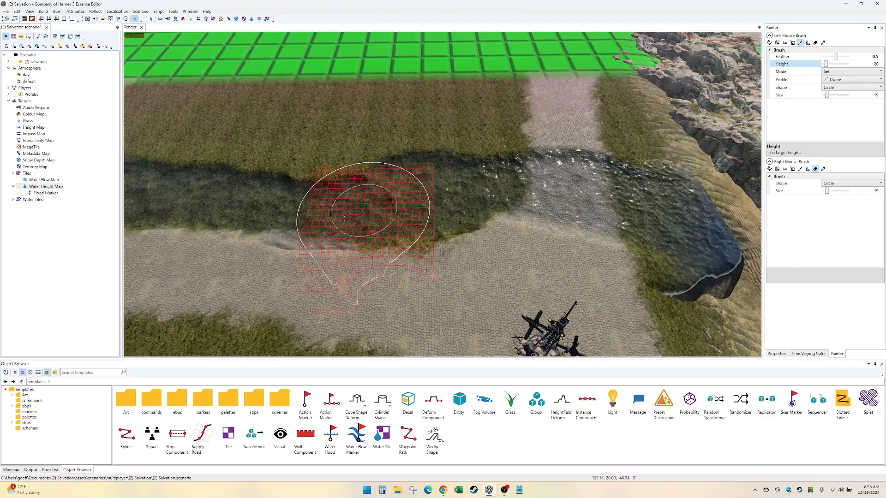
pyautogui.scroll(5, 442, 204)
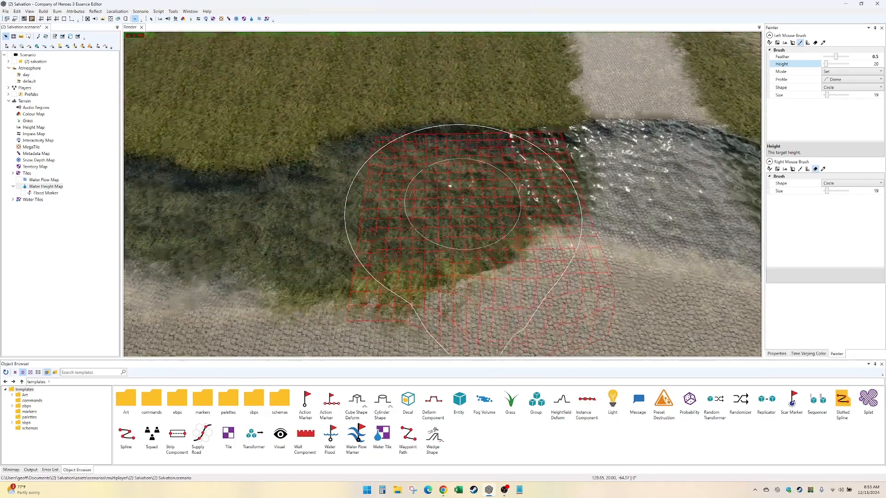
pyautogui.moveTo(466, 193)
pyautogui.mouseDown(button='middle')
pyautogui.moveTo(439, 177)
pyautogui.moveTo(460, 203)
pyautogui.moveTo(463, 196)
pyautogui.mouseUp(button='middle')
pyautogui.doubleClick(876, 65)
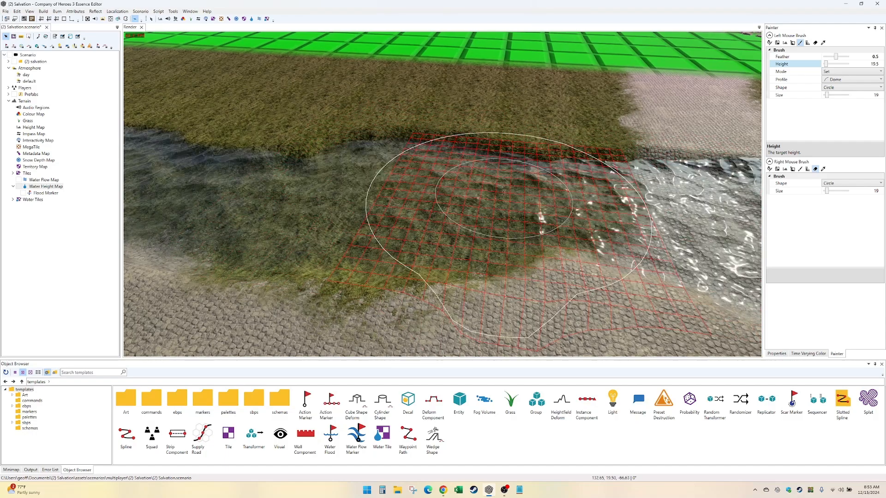
pyautogui.moveTo(468, 210); pyautogui.dragTo(539, 199, button='middle')
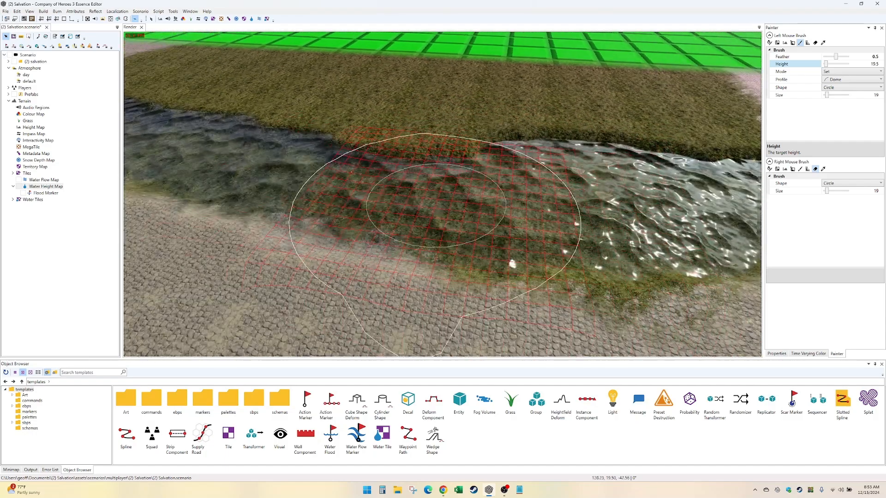
pyautogui.moveTo(436, 206)
pyautogui.mouseDown()
pyautogui.moveTo(306, 196)
pyautogui.moveTo(468, 221)
pyautogui.moveTo(208, 139)
pyautogui.mouseUp()
pyautogui.moveTo(244, 144)
pyautogui.mouseDown(button='middle')
pyautogui.moveTo(296, 148)
pyautogui.moveTo(388, 179)
pyautogui.mouseUp(button='middle')
pyautogui.moveTo(434, 201)
pyautogui.mouseDown()
pyautogui.moveTo(191, 110)
pyautogui.moveTo(320, 202)
pyautogui.moveTo(217, 200)
pyautogui.mouseUp()
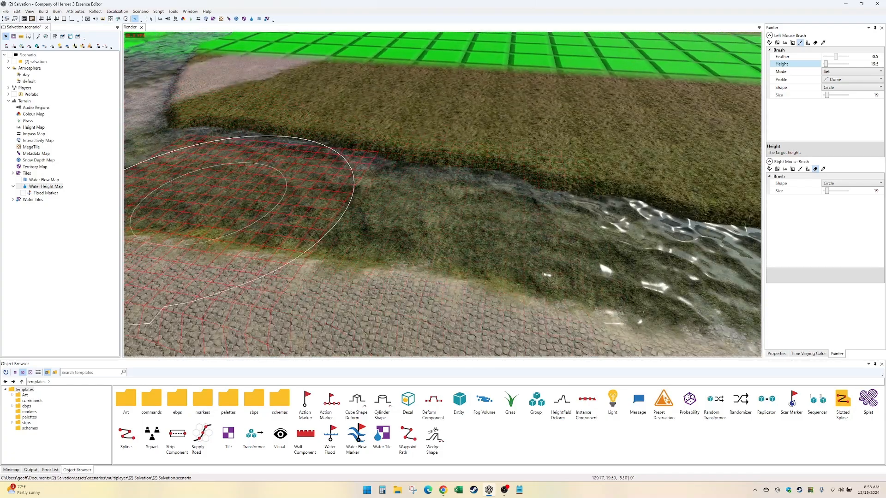
pyautogui.moveTo(218, 200); pyautogui.dragTo(385, 210, button='middle')
pyautogui.moveTo(385, 210)
pyautogui.mouseDown()
pyautogui.moveTo(274, 161)
pyautogui.moveTo(310, 83)
pyautogui.moveTo(343, 131)
pyautogui.mouseUp()
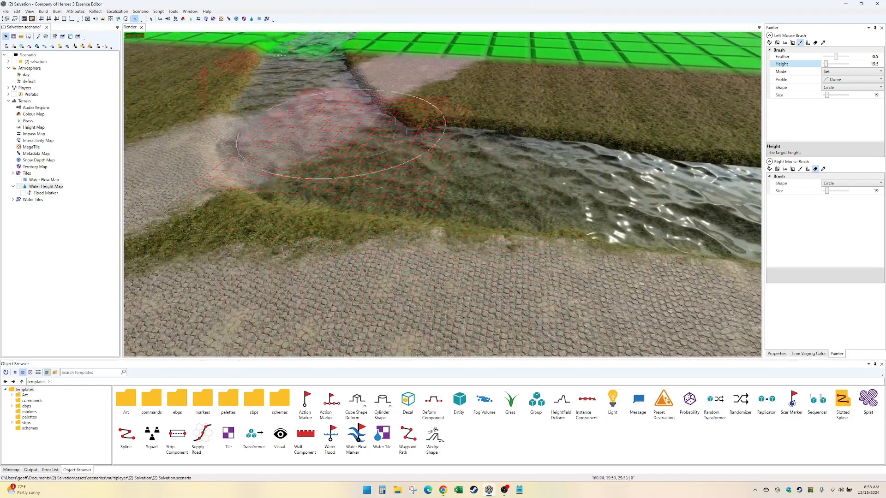
# - Continue repainting the water at height 19.5 from the inland bend across the green border and back along the stream
pyautogui.scroll(-6, 376, 143)
pyautogui.moveTo(369, 134); pyautogui.dragTo(406, 230, button='middle')
pyautogui.scroll(5, 406, 231)
pyautogui.moveTo(418, 277)
pyautogui.mouseDown()
pyautogui.moveTo(417, 129)
pyautogui.moveTo(448, 313)
pyautogui.moveTo(475, 79)
pyautogui.moveTo(421, 129)
pyautogui.moveTo(408, 156)
pyautogui.moveTo(417, 83)
pyautogui.mouseUp()
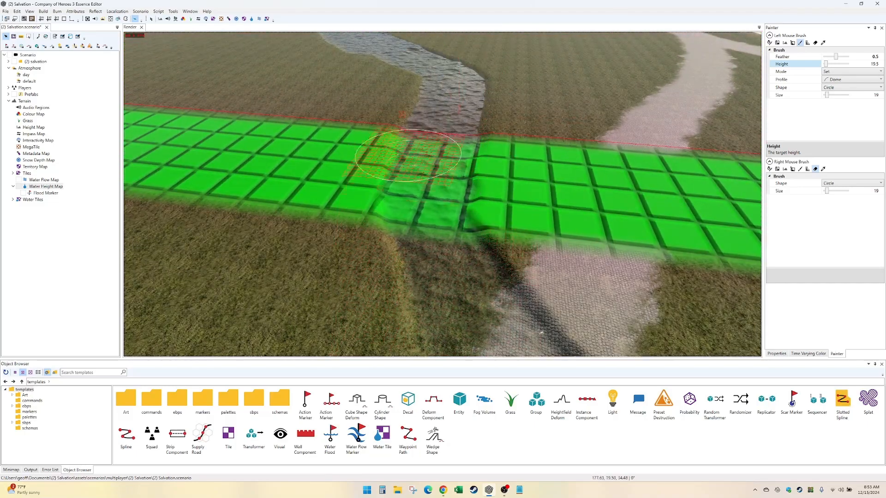
pyautogui.moveTo(417, 83)
pyautogui.mouseDown(button='middle')
pyautogui.moveTo(433, 166)
pyautogui.moveTo(429, 259)
pyautogui.mouseUp(button='middle')
pyautogui.moveTo(429, 259)
pyautogui.mouseDown()
pyautogui.moveTo(358, 182)
pyautogui.moveTo(451, 177)
pyautogui.moveTo(295, 68)
pyautogui.mouseUp()
pyautogui.moveTo(302, 87); pyautogui.dragTo(353, 98, button='middle')
pyautogui.moveTo(353, 97)
pyautogui.mouseDown()
pyautogui.moveTo(369, 73)
pyautogui.moveTo(484, 197)
pyautogui.moveTo(425, 198)
pyautogui.mouseUp()
pyautogui.moveTo(580, 293); pyautogui.dragTo(563, 228)
pyautogui.moveTo(564, 228)
pyautogui.mouseDown(button='middle')
pyautogui.moveTo(346, 265)
pyautogui.moveTo(307, 147)
pyautogui.moveTo(319, 133)
pyautogui.mouseUp(button='middle')
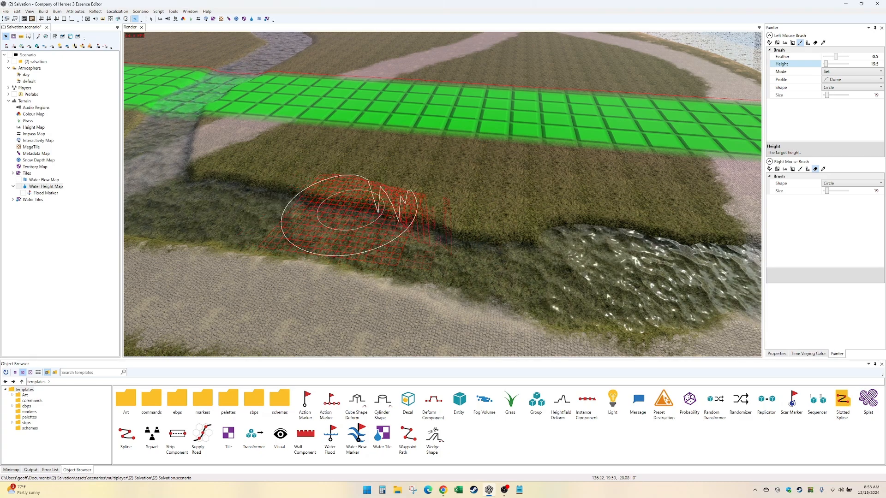
# - Repaint the water at height 19.5 over the coastal road crossing and out onto the sand beside the rocks
pyautogui.moveTo(545, 273)
pyautogui.mouseDown(button='middle')
pyautogui.moveTo(446, 247)
pyautogui.moveTo(417, 249)
pyautogui.mouseUp(button='middle')
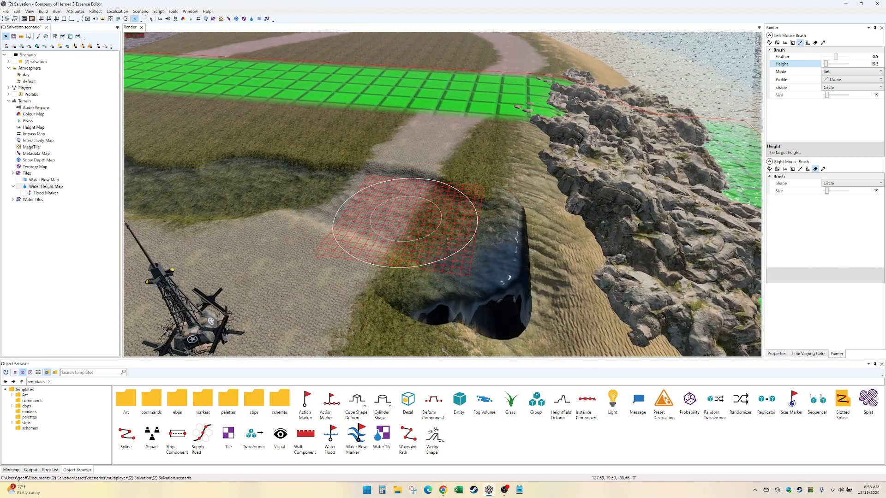
pyautogui.moveTo(425, 293); pyautogui.dragTo(459, 260, button='middle')
pyautogui.moveTo(500, 173); pyautogui.dragTo(539, 178)
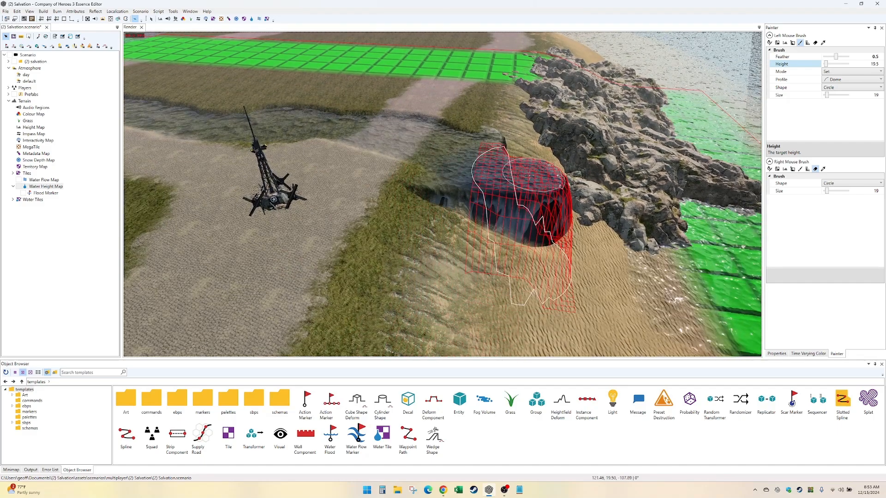
pyautogui.moveTo(539, 178); pyautogui.dragTo(494, 137, button='right')
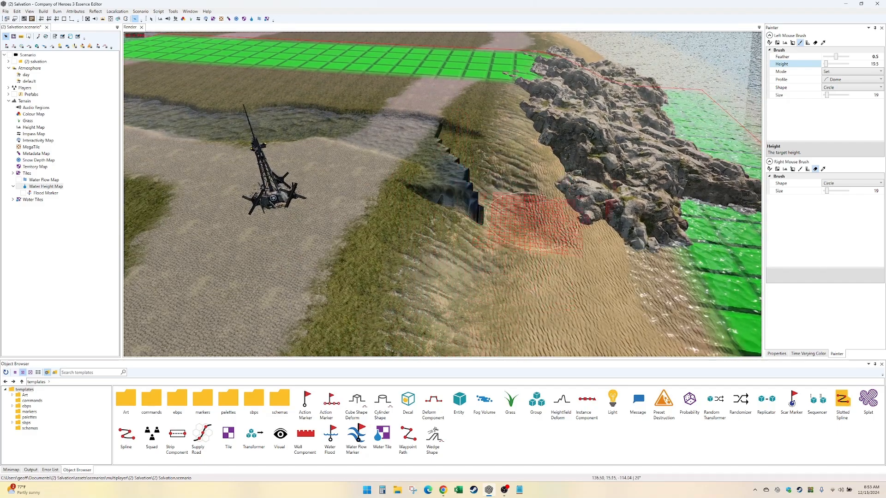
pyautogui.moveTo(532, 221); pyautogui.dragTo(706, 180)
# - Set the secondary water brush's mode to Smoothen and extend and soften the steep water end on the sand by the rocks
pyautogui.click(769, 168)
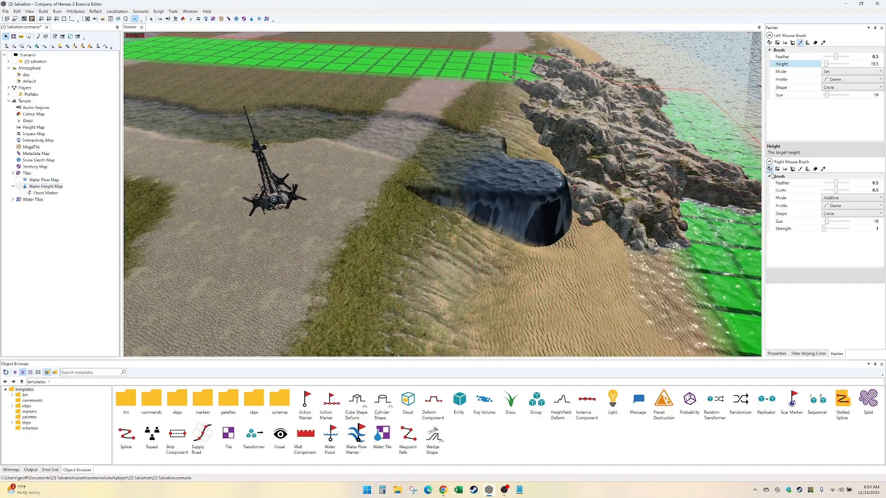
pyautogui.click(846, 198)
pyautogui.click(846, 199)
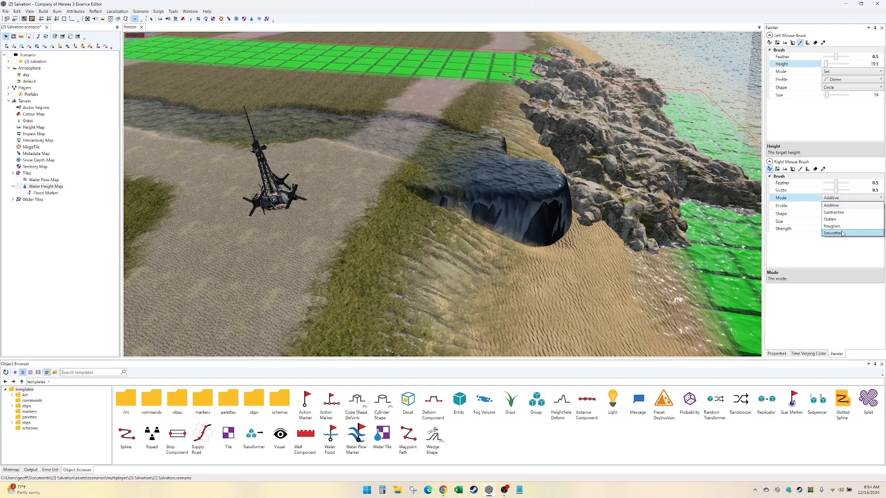
pyautogui.click(835, 203)
pyautogui.moveTo(499, 203)
pyautogui.mouseDown(button='right')
pyautogui.moveTo(456, 212)
pyautogui.moveTo(552, 208)
pyautogui.mouseUp(button='right')
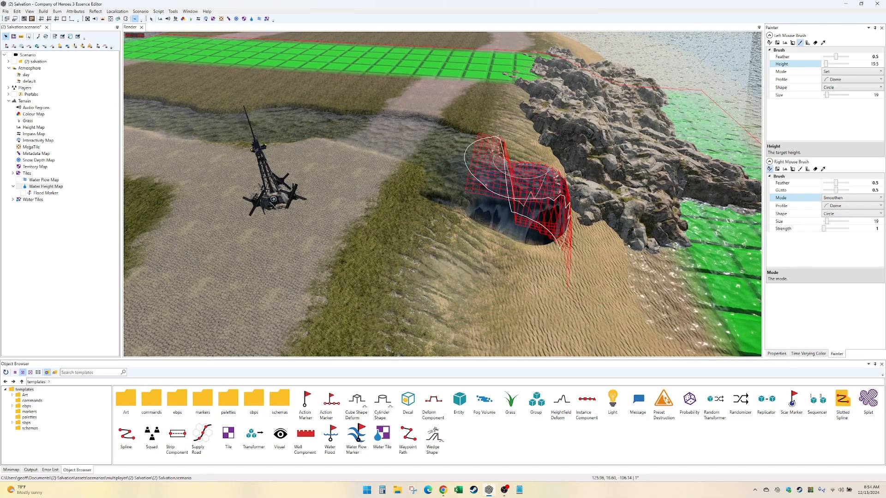
pyautogui.moveTo(524, 201)
pyautogui.mouseDown(button='right')
pyautogui.moveTo(478, 203)
pyautogui.moveTo(563, 203)
pyautogui.moveTo(562, 187)
pyautogui.moveTo(556, 198)
pyautogui.moveTo(511, 203)
pyautogui.moveTo(565, 189)
pyautogui.moveTo(589, 213)
pyautogui.mouseUp(button='right')
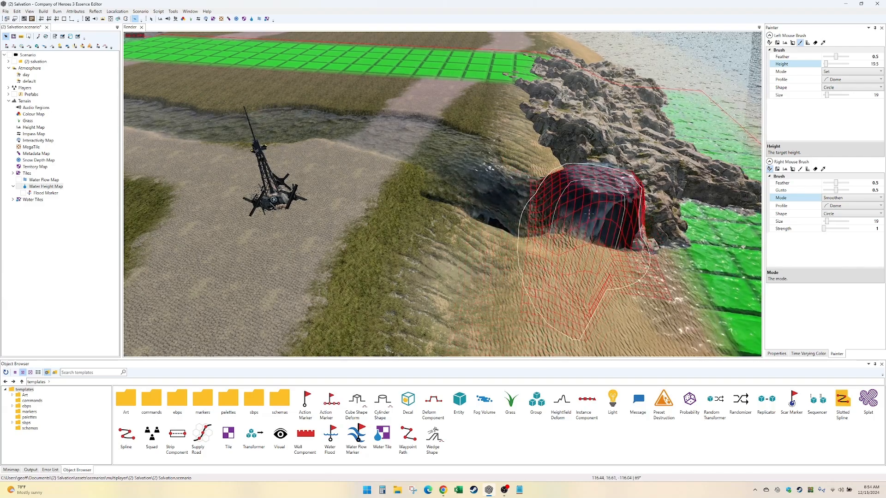
pyautogui.moveTo(585, 222); pyautogui.dragTo(565, 231)
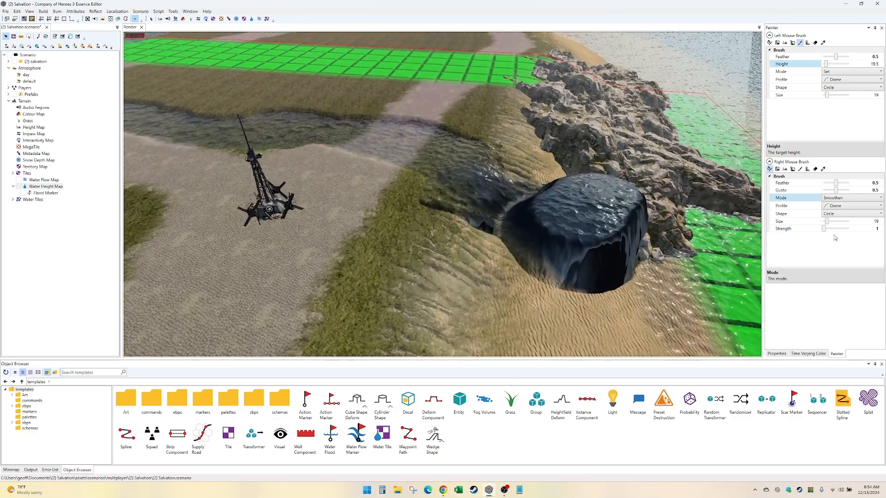
# - Set the smoothing brush's strength to 3 and slope the raised water block down the beach toward the sea
pyautogui.click(869, 221)
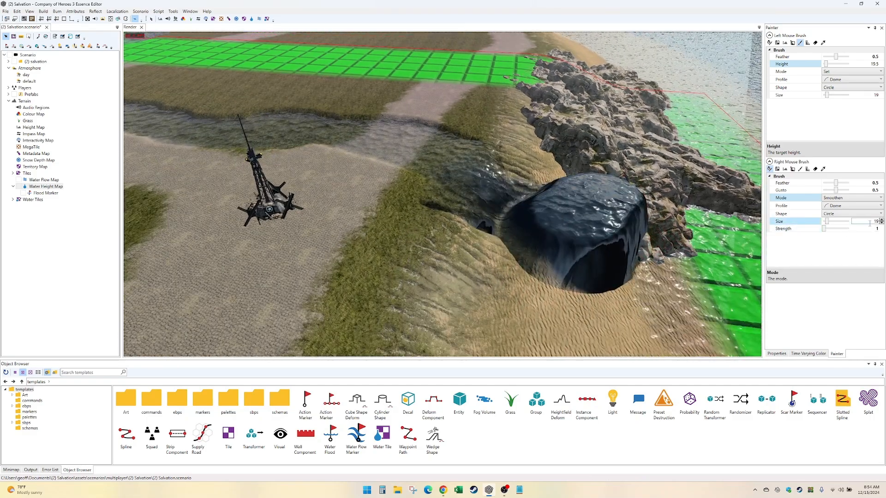
pyautogui.click(870, 235)
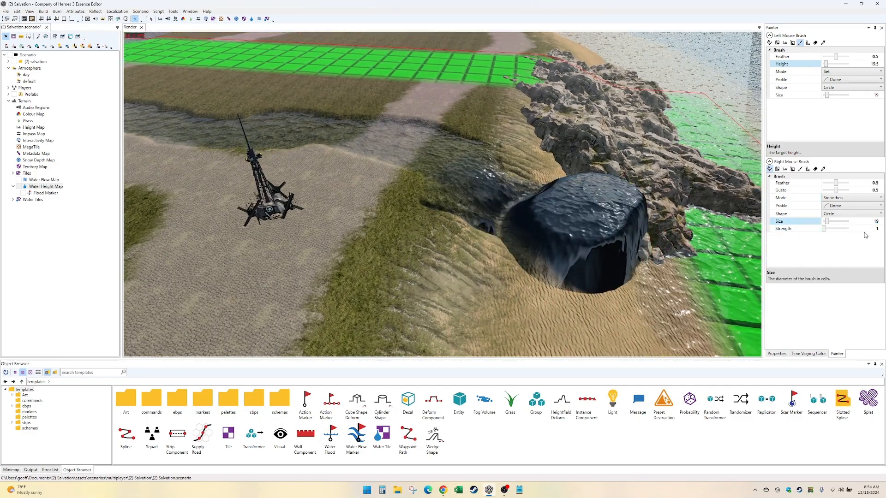
pyautogui.click(858, 229)
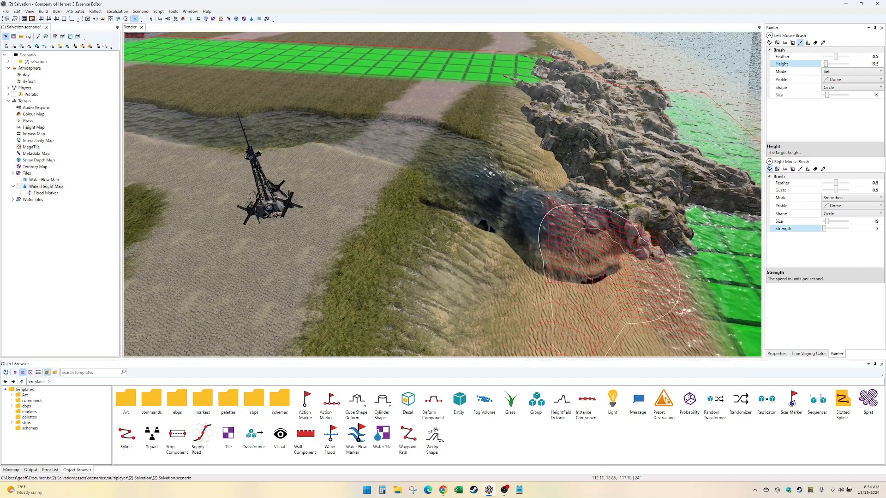
pyautogui.moveTo(594, 232)
pyautogui.mouseDown(button='right')
pyautogui.moveTo(471, 225)
pyautogui.moveTo(655, 314)
pyautogui.mouseUp(button='right')
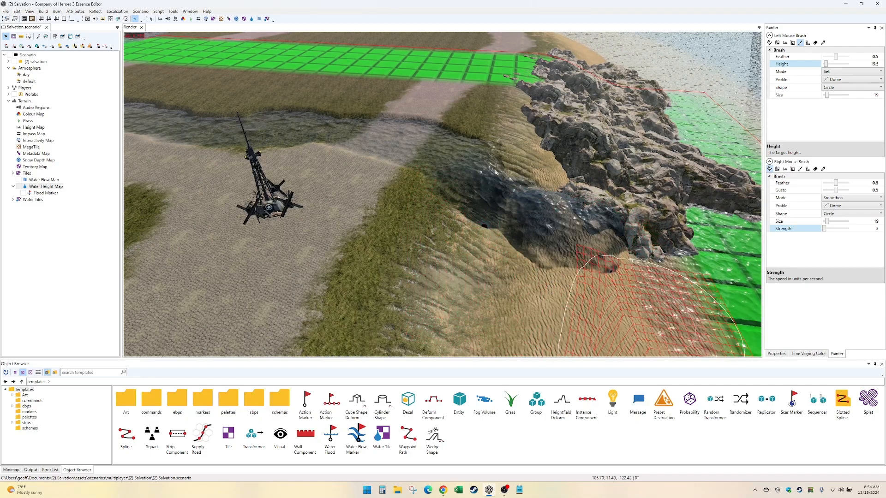
pyautogui.moveTo(572, 226)
pyautogui.mouseDown(button='middle')
pyautogui.moveTo(575, 269)
pyautogui.moveTo(638, 278)
pyautogui.mouseUp(button='middle')
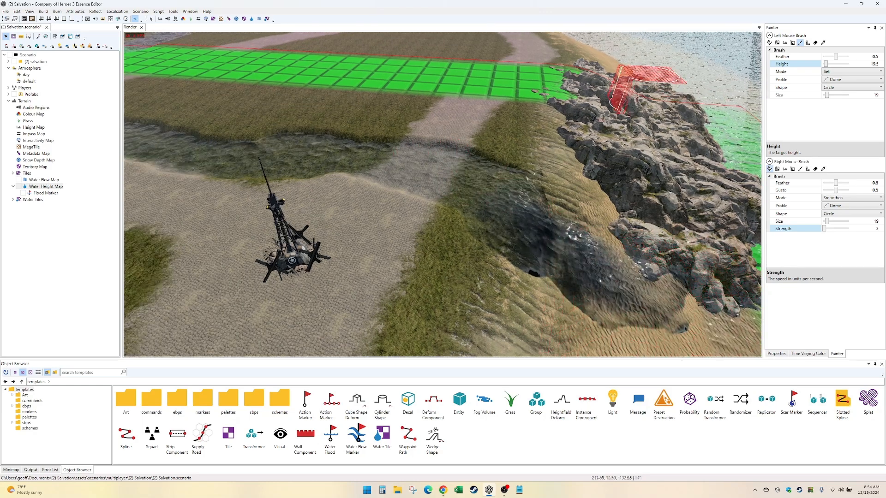
# - Switch to the Water Flow Map, set the flow direction brush size to 19, and paint flow toward the coast along the lower stream
pyautogui.click(258, 20)
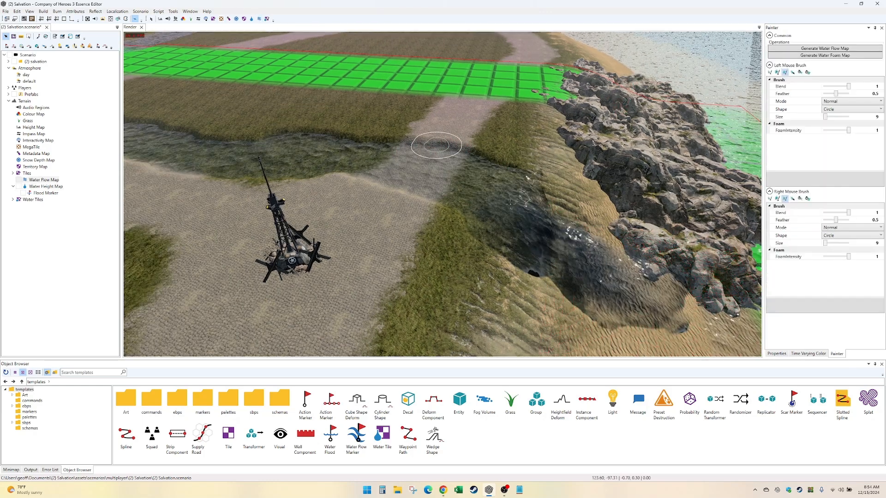
pyautogui.click(794, 110)
pyautogui.click(838, 118)
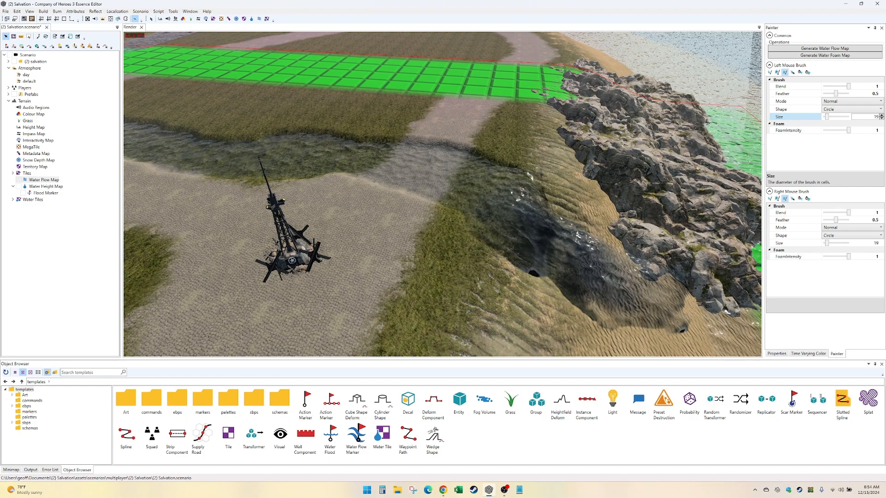
pyautogui.click(793, 73)
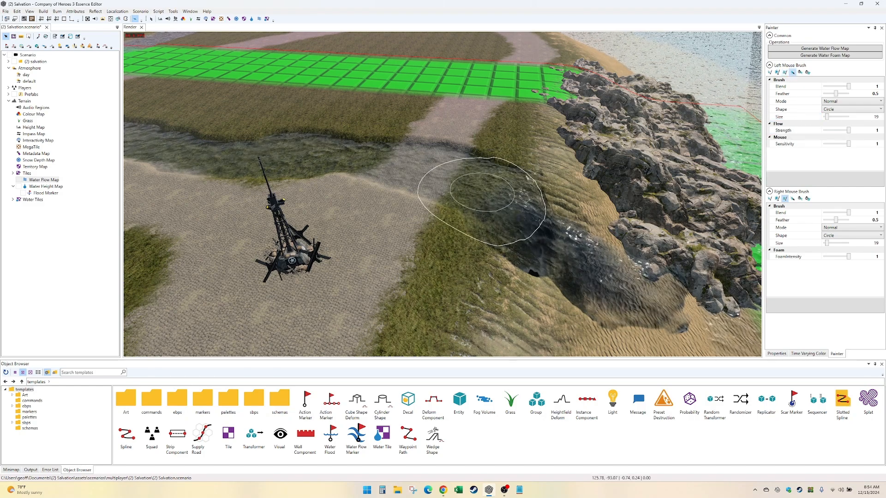
pyautogui.moveTo(421, 198); pyautogui.dragTo(477, 245, button='middle')
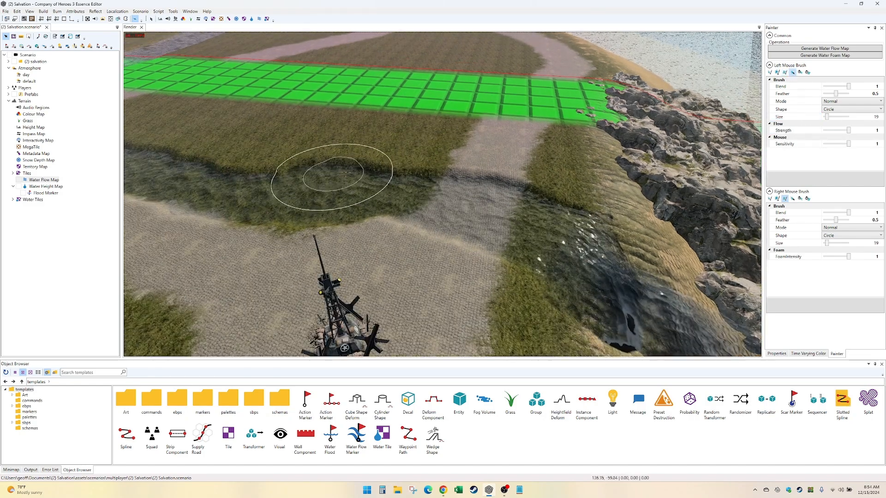
pyautogui.moveTo(346, 206); pyautogui.dragTo(475, 208, button='middle')
pyautogui.moveTo(475, 207); pyautogui.dragTo(603, 199)
pyautogui.moveTo(318, 203); pyautogui.dragTo(419, 214, button='middle')
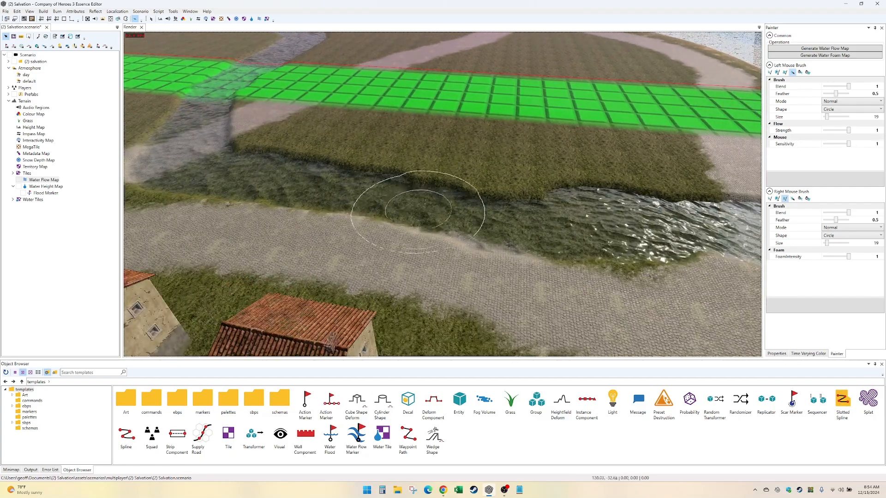
# - Paint flow downstream toward the coast along the middle stream, from the dirt path crossing past the grassy bend
pyautogui.moveTo(318, 221); pyautogui.dragTo(483, 213)
pyautogui.moveTo(344, 203); pyautogui.dragTo(452, 256, button='middle')
pyautogui.moveTo(337, 249); pyautogui.dragTo(455, 251)
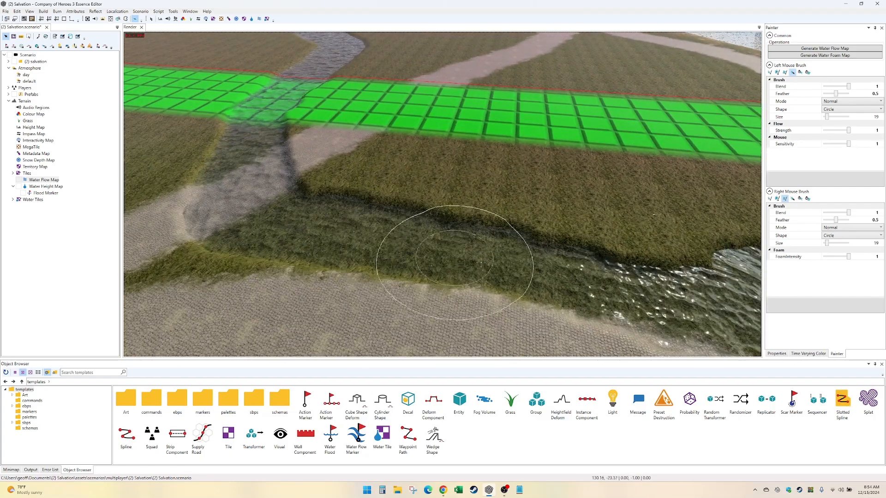
pyautogui.moveTo(243, 207); pyautogui.dragTo(360, 253)
pyautogui.moveTo(290, 154); pyautogui.dragTo(302, 217)
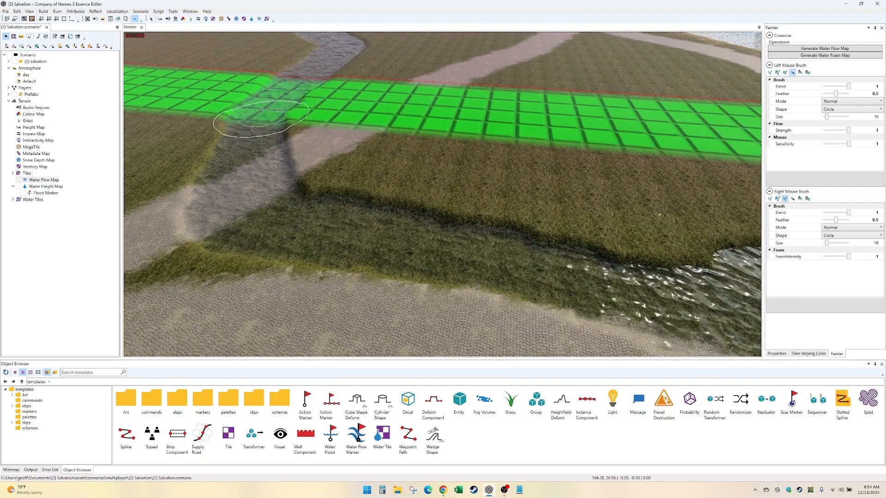
pyautogui.moveTo(224, 184); pyautogui.dragTo(292, 246)
pyautogui.moveTo(292, 245)
pyautogui.mouseDown(button='middle')
pyautogui.moveTo(307, 306)
pyautogui.moveTo(372, 296)
pyautogui.mouseUp(button='middle')
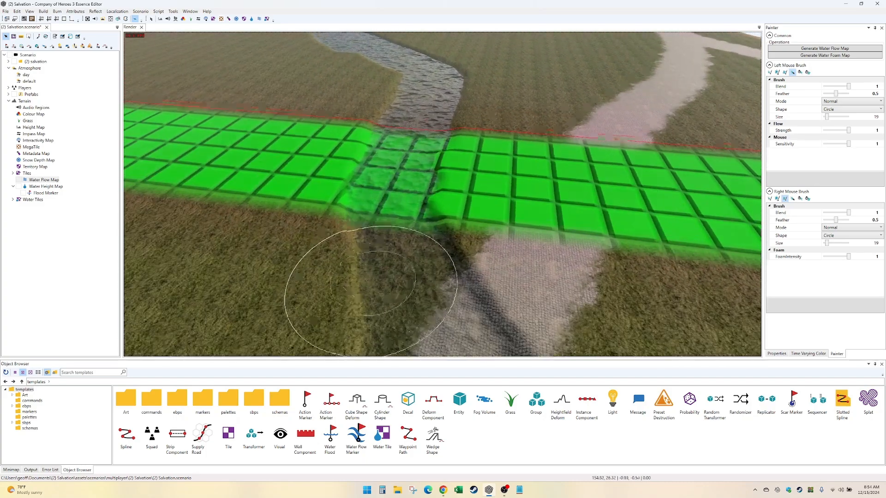
# - Paint the flow direction along the upper stream and through the green boundary strip toward the lower stream
pyautogui.moveTo(393, 191); pyautogui.dragTo(356, 234, button='middle')
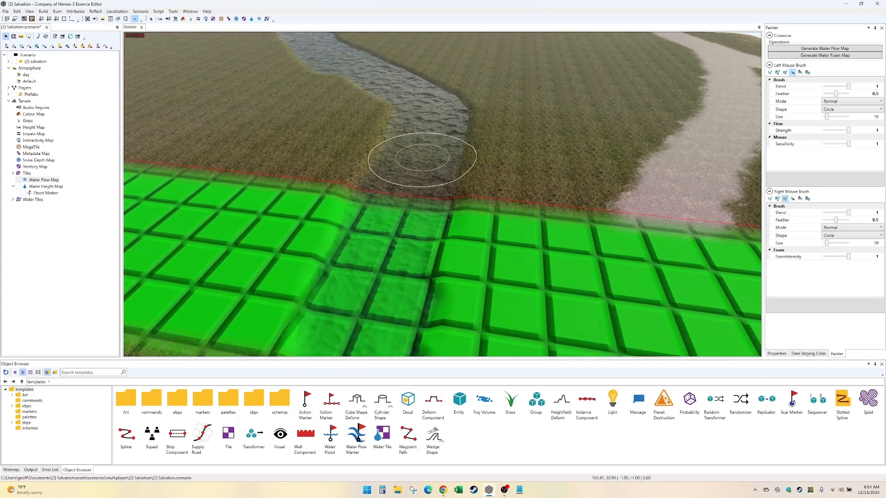
pyautogui.moveTo(441, 192)
pyautogui.mouseDown(button='middle')
pyautogui.moveTo(443, 249)
pyautogui.moveTo(406, 242)
pyautogui.moveTo(413, 265)
pyautogui.mouseUp(button='middle')
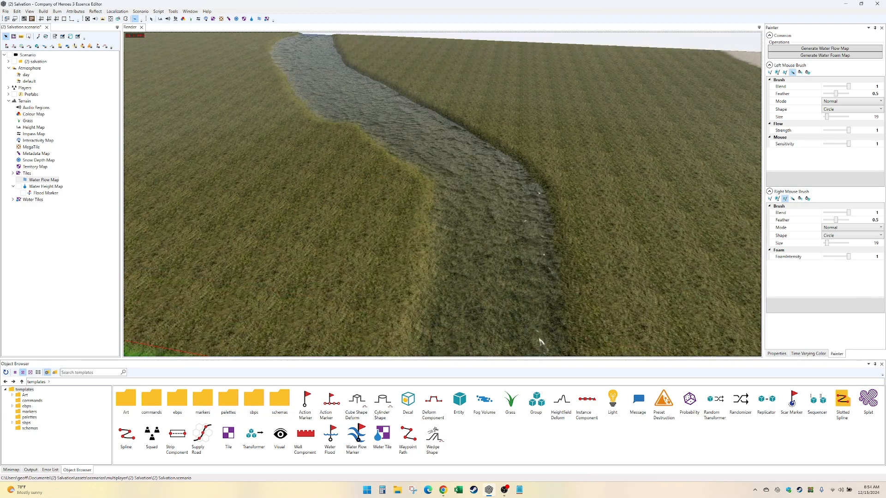
pyautogui.moveTo(517, 354); pyautogui.dragTo(514, 193, button='middle')
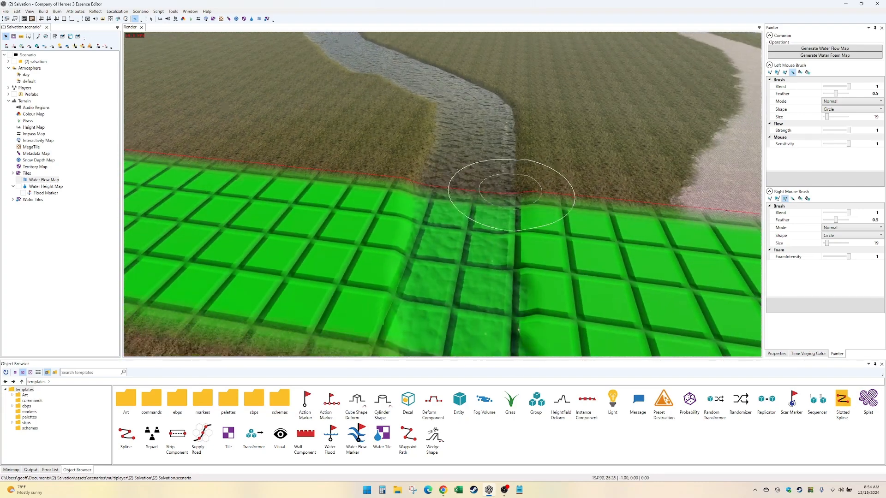
pyautogui.moveTo(492, 303); pyautogui.dragTo(465, 119, button='middle')
# - Paint the flow direction on the lower stream, across the coastal road and down onto the beach beside the rocks
pyautogui.moveTo(540, 249)
pyautogui.mouseDown(button='middle')
pyautogui.moveTo(425, 199)
pyautogui.moveTo(408, 216)
pyautogui.mouseUp(button='middle')
pyautogui.moveTo(625, 280); pyautogui.dragTo(346, 207, button='middle')
pyautogui.moveTo(531, 231); pyautogui.dragTo(330, 223, button='middle')
pyautogui.moveTo(537, 292); pyautogui.dragTo(378, 239, button='middle')
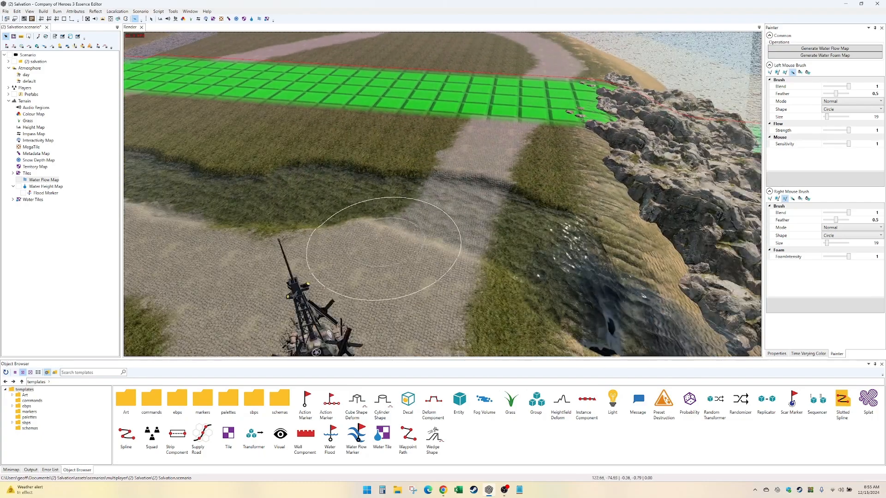
pyautogui.moveTo(502, 281); pyautogui.dragTo(377, 237, button='middle')
pyautogui.moveTo(299, 192); pyautogui.dragTo(382, 241, button='middle')
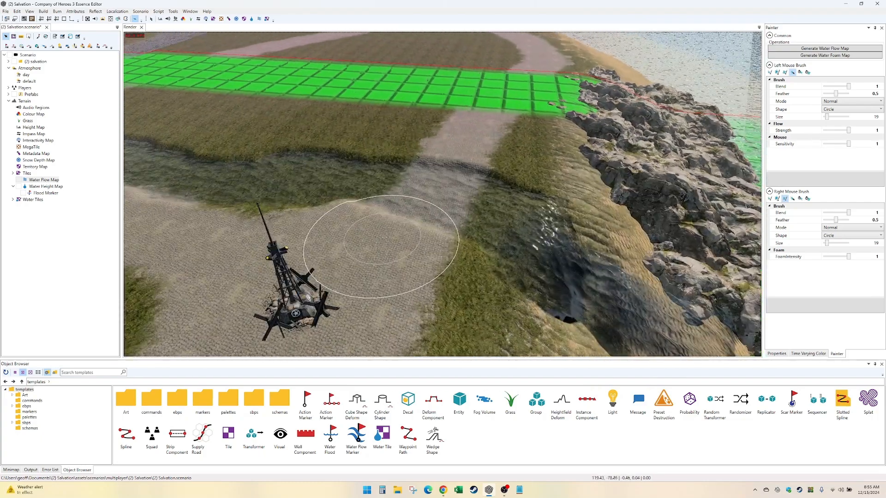
pyautogui.moveTo(630, 313); pyautogui.dragTo(476, 239, button='middle')
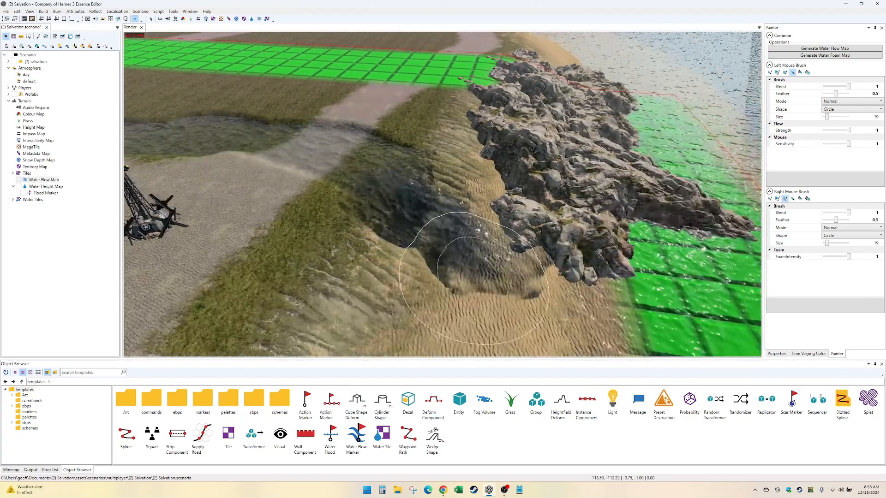
# - Switch to the Water Height Map and try water heights of 5 and 10 on the sand below the rocks
pyautogui.click(257, 18)
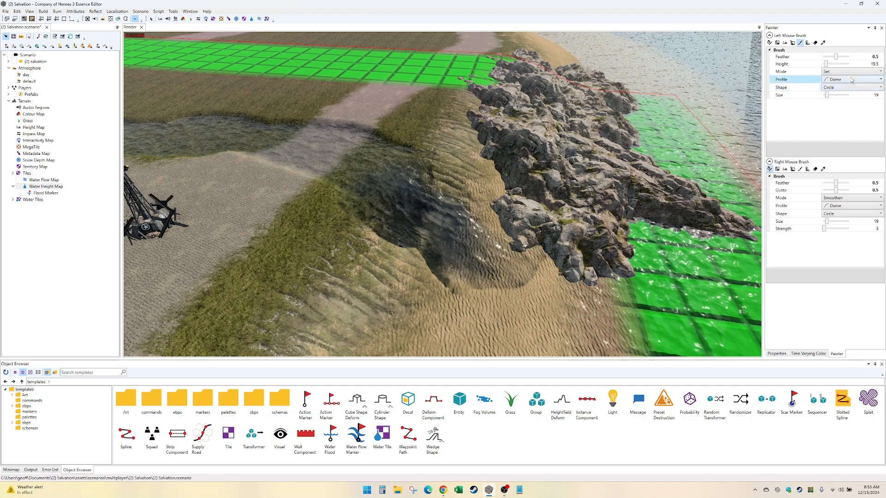
pyautogui.click(870, 64)
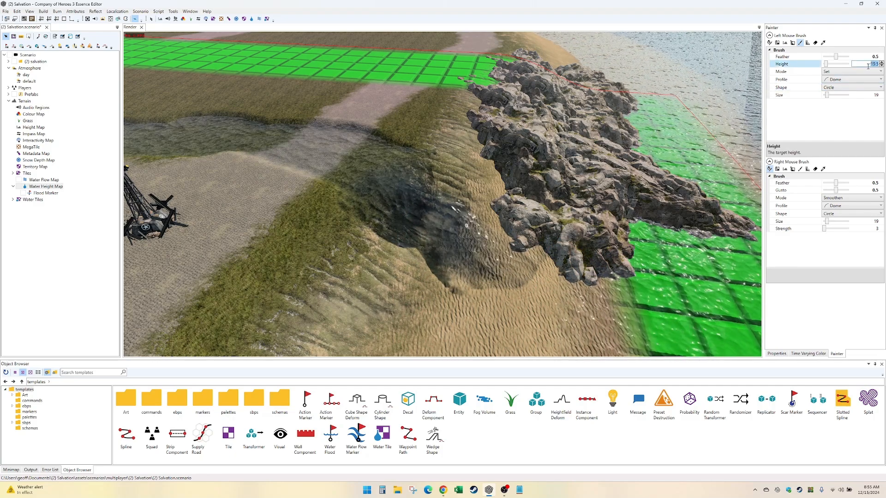
pyautogui.write('5')
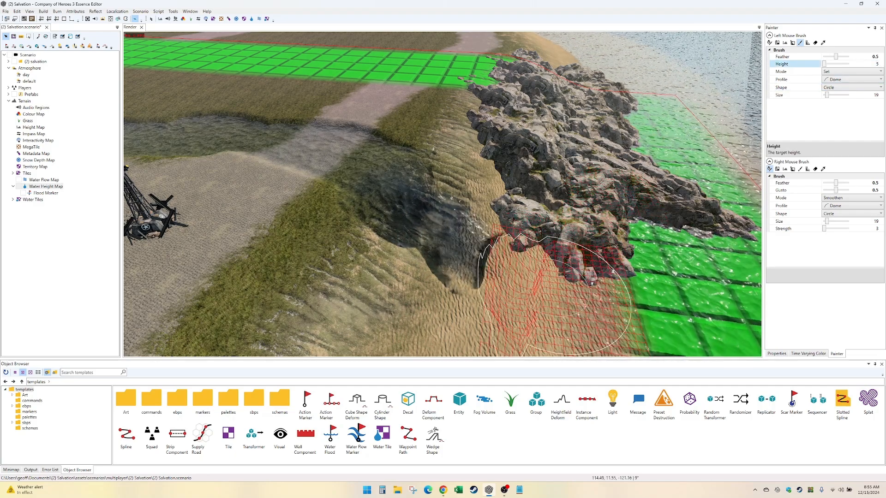
pyautogui.click(872, 63)
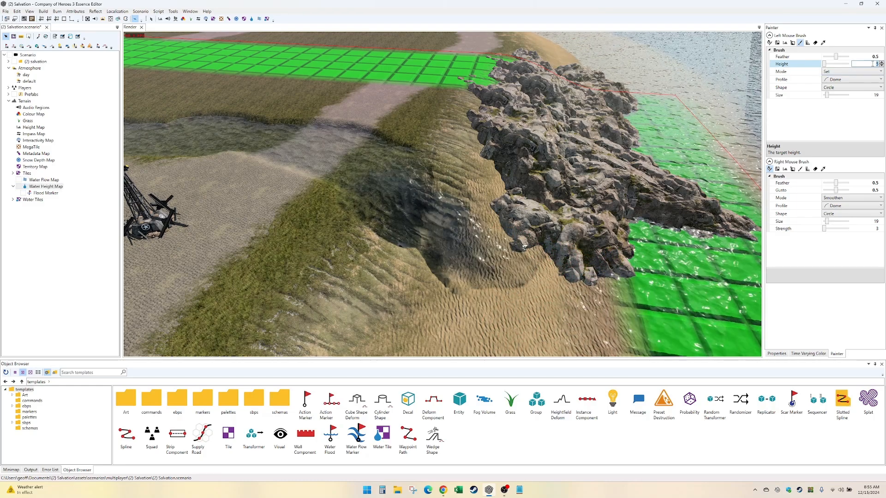
pyautogui.write('10')
pyautogui.press('Return')
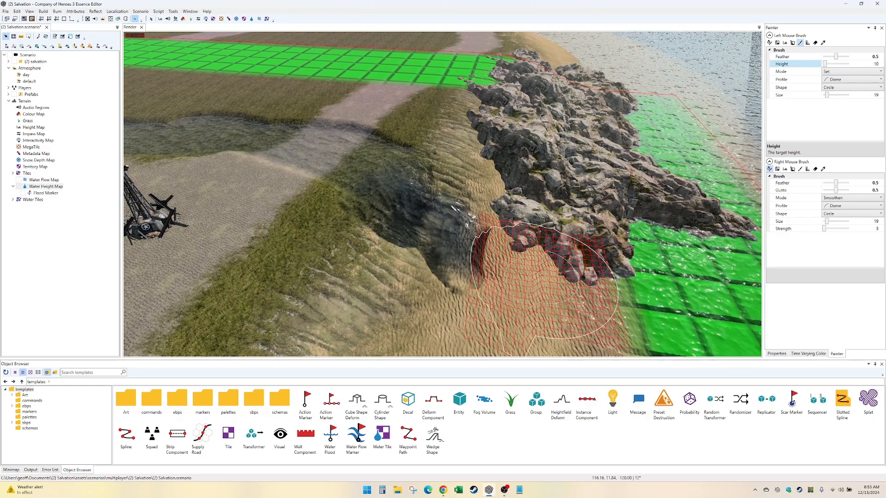
# - Set the water height to 15, paint the sand beside the rocks, and blend it into the stream's end
pyautogui.click(868, 63)
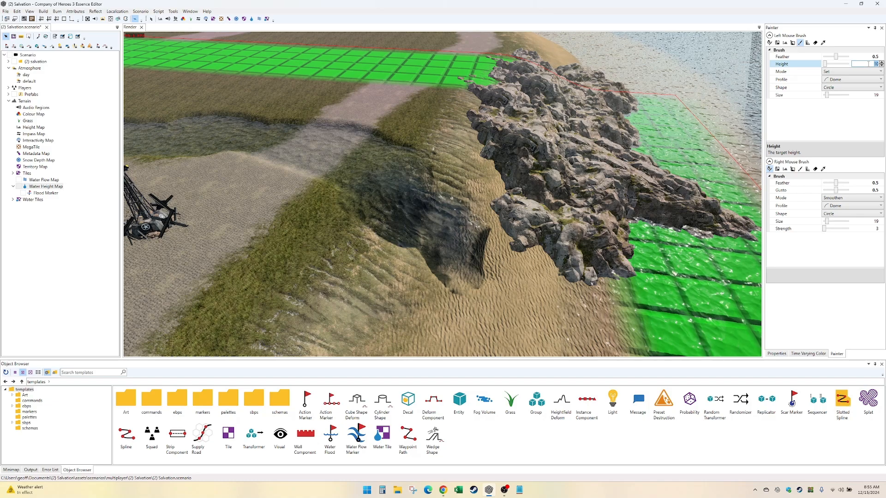
pyautogui.write('15')
pyautogui.press('Return')
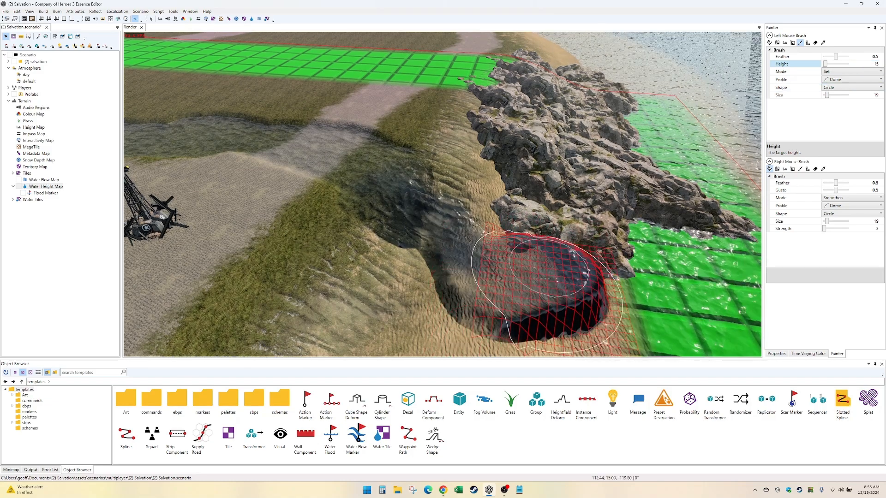
pyautogui.moveTo(542, 289); pyautogui.dragTo(569, 272)
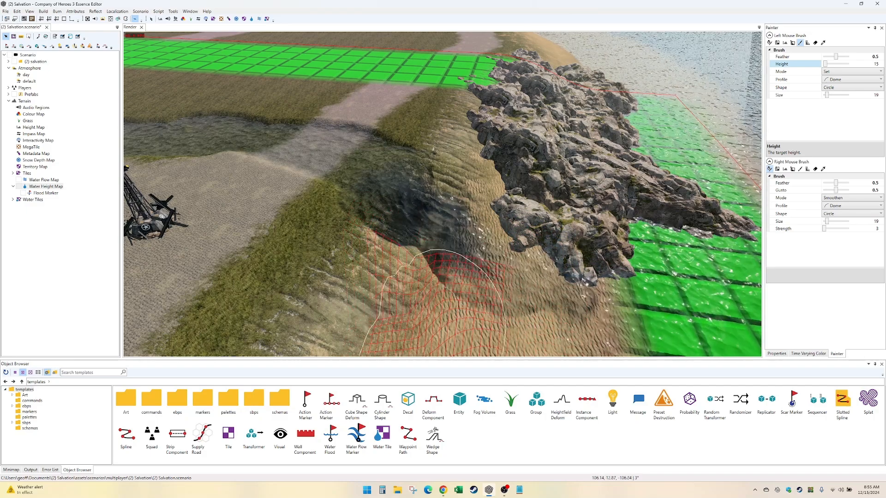
pyautogui.moveTo(483, 279); pyautogui.dragTo(542, 240, button='middle')
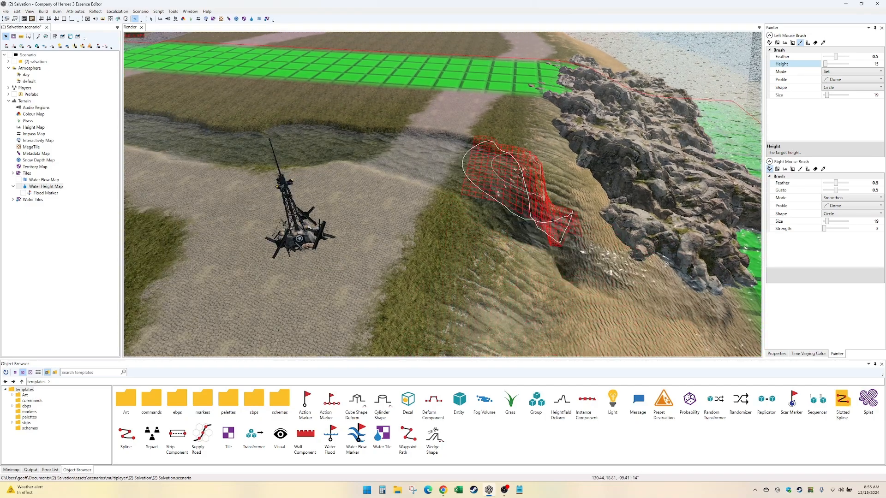
pyautogui.moveTo(521, 171); pyautogui.dragTo(537, 214, button='middle')
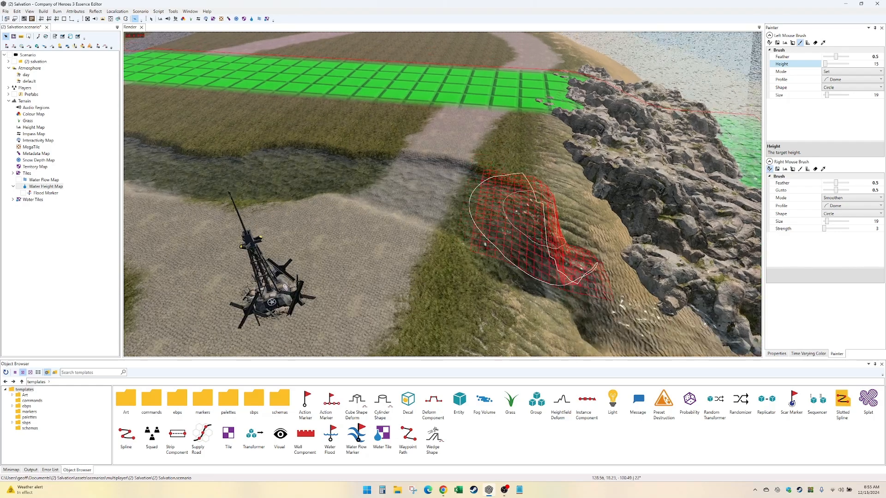
# - Switch to the Height Map and reshape the terrain of the coastal road crossing so the stream covers it
pyautogui.click(175, 19)
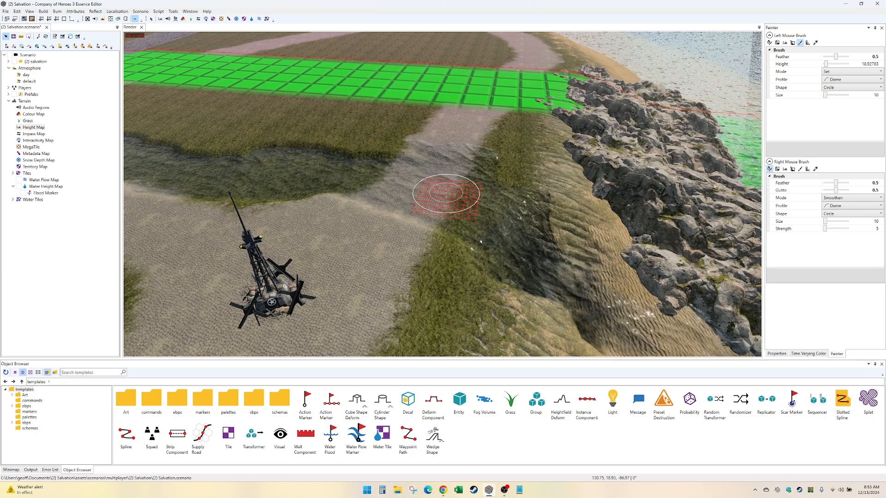
pyautogui.moveTo(453, 194); pyautogui.dragTo(457, 195)
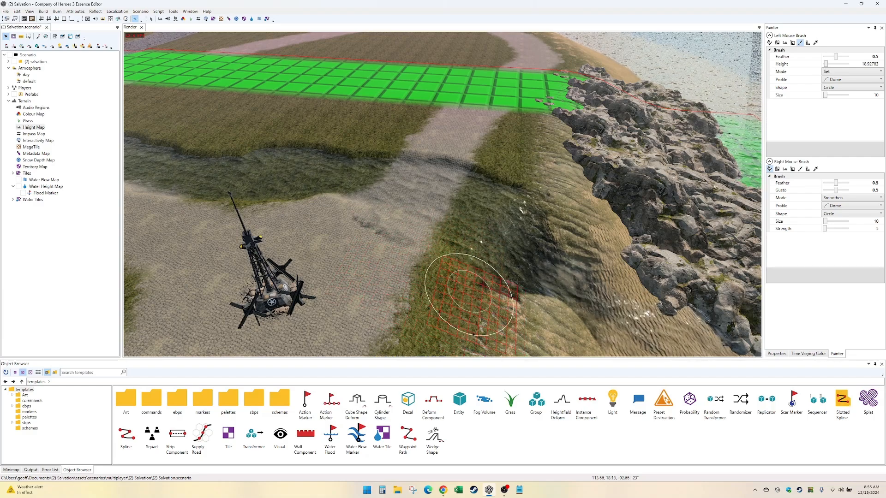
pyautogui.moveTo(309, 190)
pyautogui.mouseDown(button='middle')
pyautogui.moveTo(383, 205)
pyautogui.moveTo(563, 344)
pyautogui.mouseUp(button='middle')
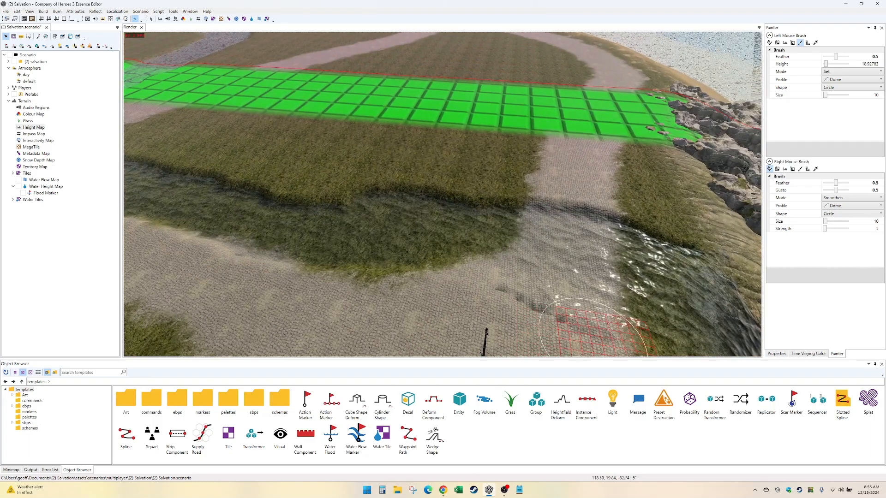
# - Smooth the steep terrain banks on both sides of the lower and middle stream
pyautogui.moveTo(509, 208)
pyautogui.mouseDown()
pyautogui.moveTo(443, 195)
pyautogui.moveTo(247, 197)
pyautogui.moveTo(182, 179)
pyautogui.moveTo(246, 199)
pyautogui.mouseUp()
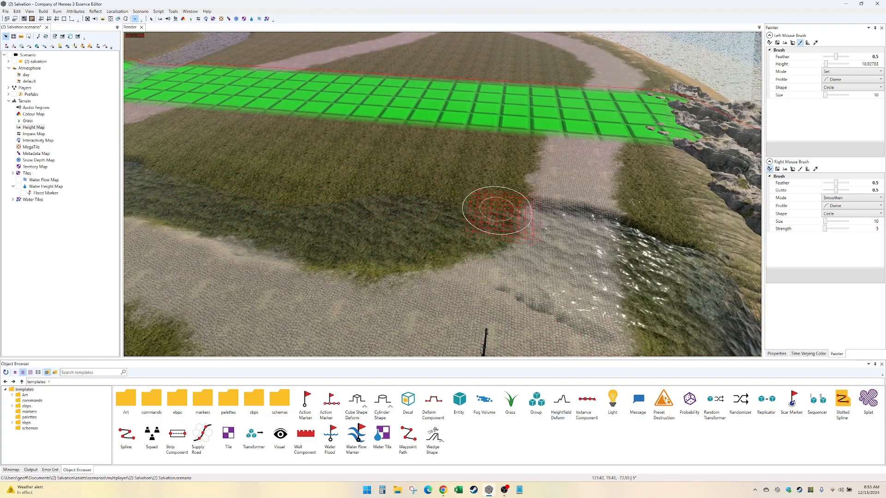
pyautogui.moveTo(415, 252); pyautogui.dragTo(604, 309, button='middle')
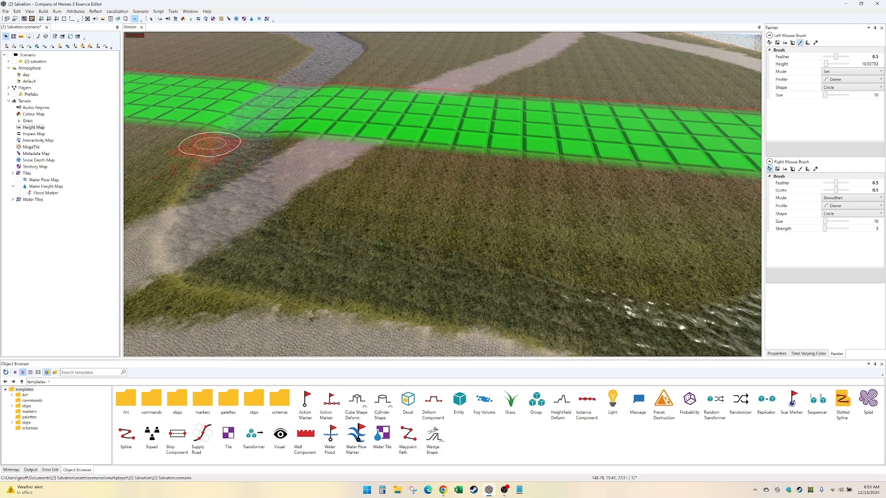
pyautogui.moveTo(534, 336)
pyautogui.mouseDown(button='middle')
pyautogui.moveTo(275, 263)
pyautogui.moveTo(380, 300)
pyautogui.mouseUp(button='middle')
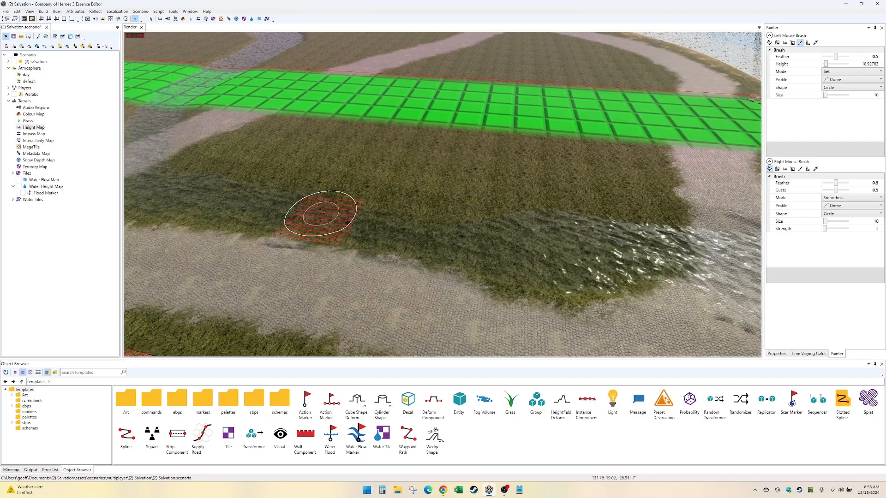
pyautogui.moveTo(331, 208); pyautogui.dragTo(235, 207, button='middle')
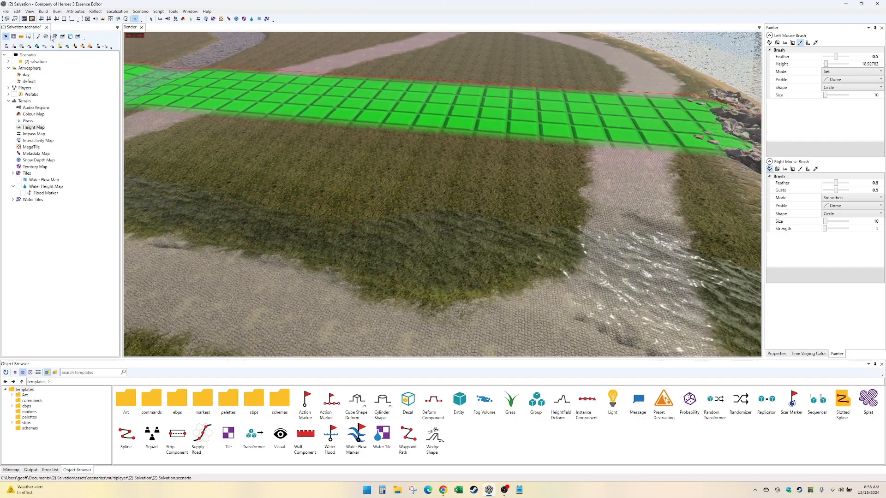
# - Overlay the pathing grid to examine passability along the stream and its beach end, and set the overlay back to None
pyautogui.click(45, 39)
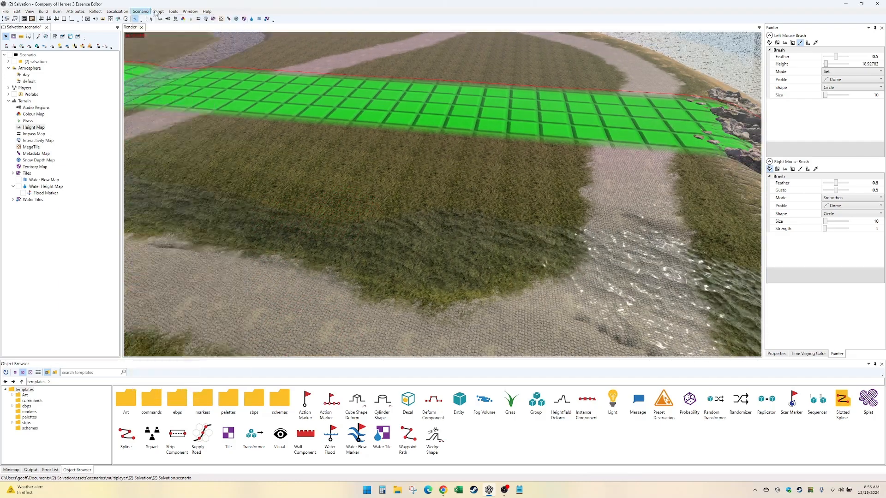
pyautogui.click(155, 13)
pyautogui.moveTo(146, 13)
pyautogui.moveTo(238, 399)
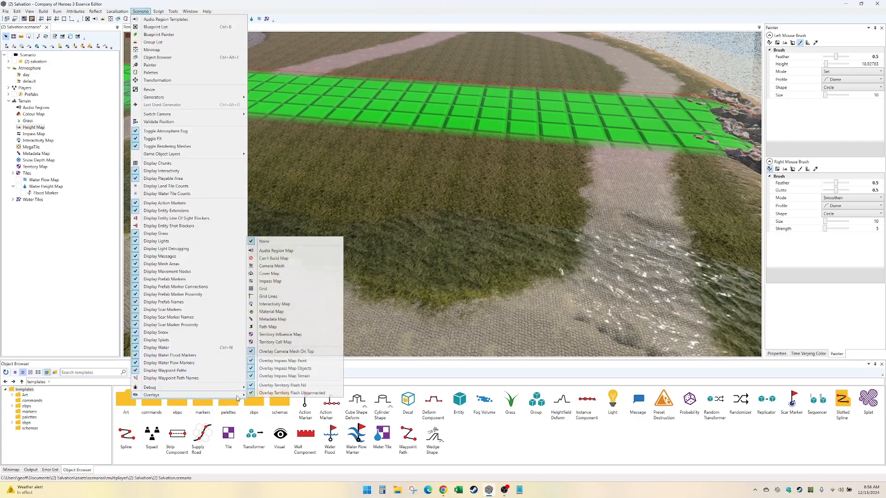
pyautogui.click(294, 334)
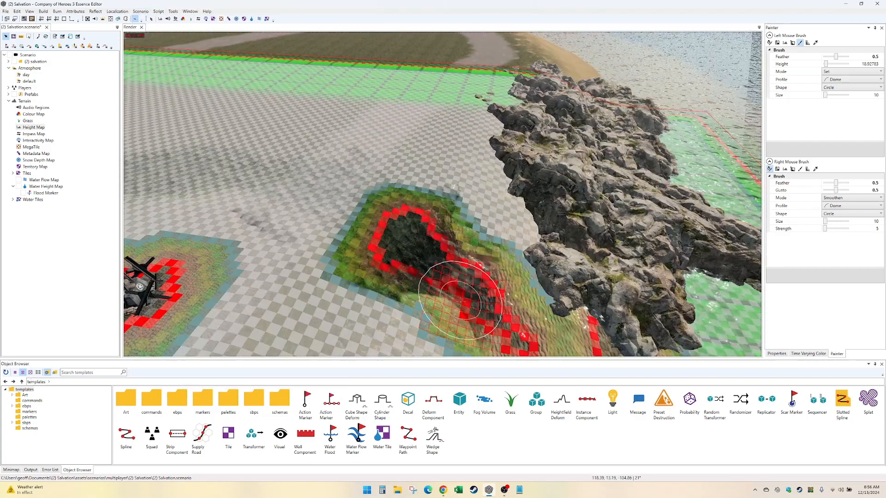
pyautogui.press('Left')
pyautogui.press('Up')
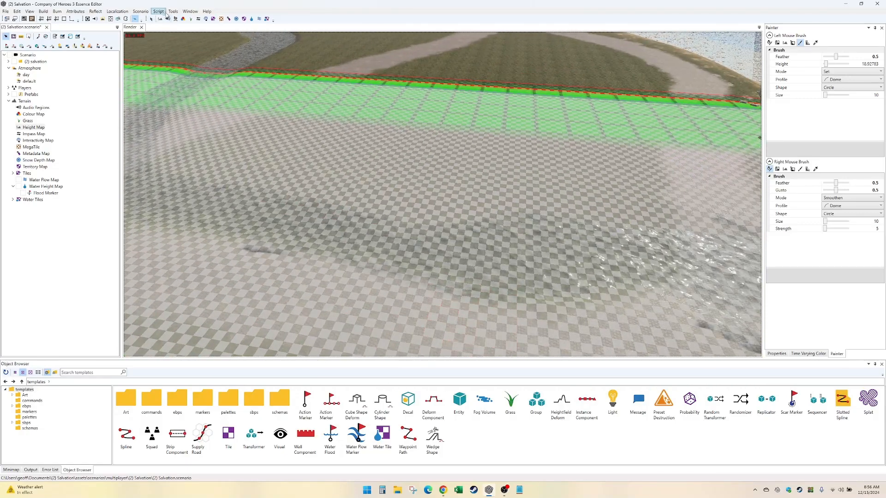
pyautogui.click(141, 12)
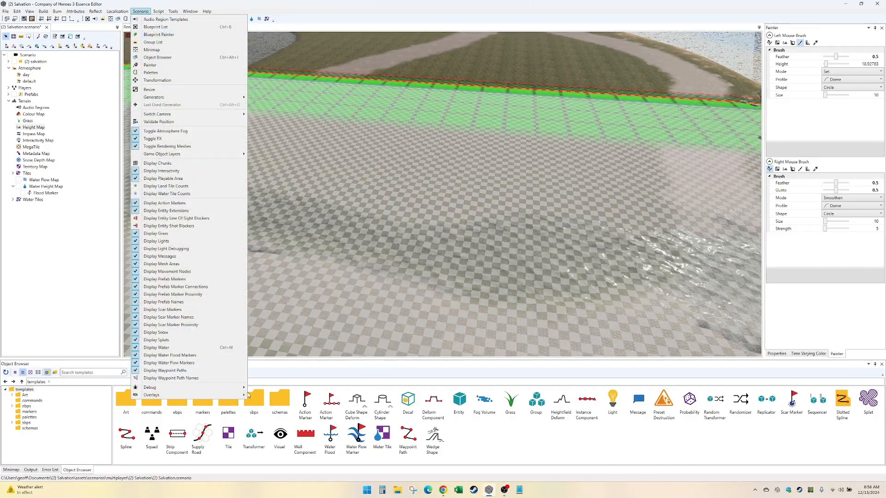
pyautogui.moveTo(245, 396)
pyautogui.click(280, 242)
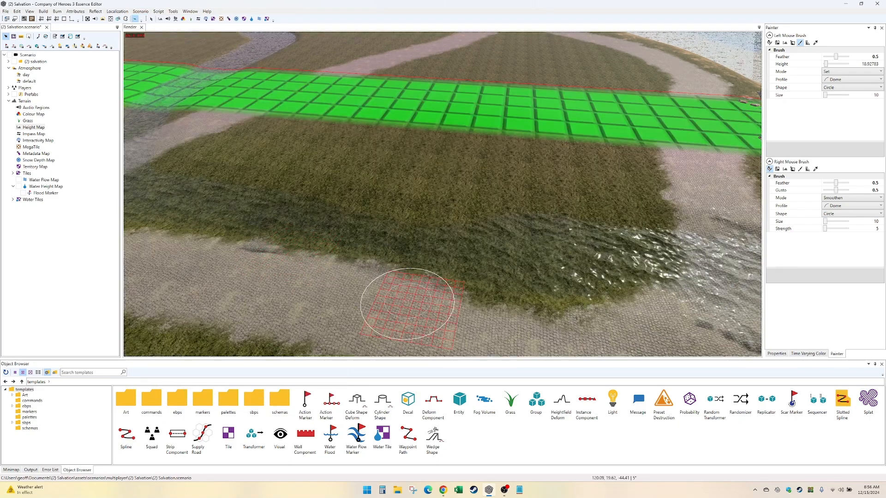
# - Paint the Water Height Map at height 19.5 with a size 19 brush along the lower stream and road crossing
pyautogui.press('Down')
pyautogui.press('Right')
pyautogui.press('Left')
pyautogui.press('Up')
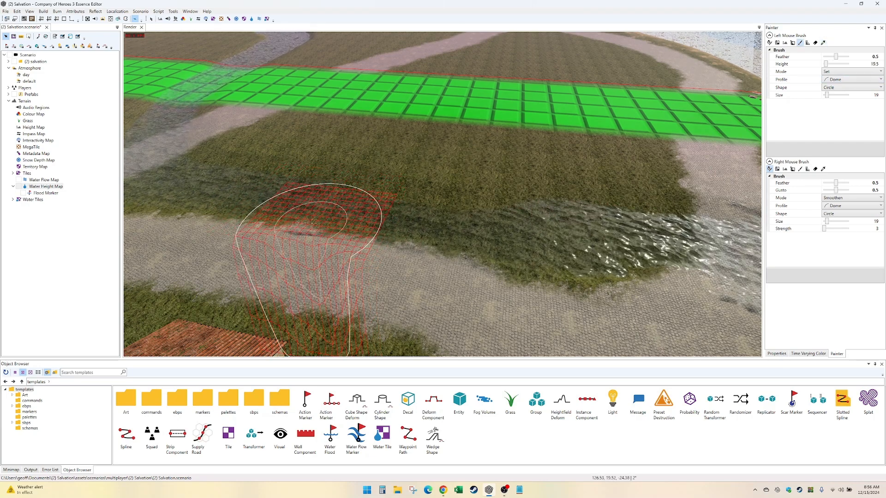
pyautogui.moveTo(313, 224); pyautogui.dragTo(325, 263, button='middle')
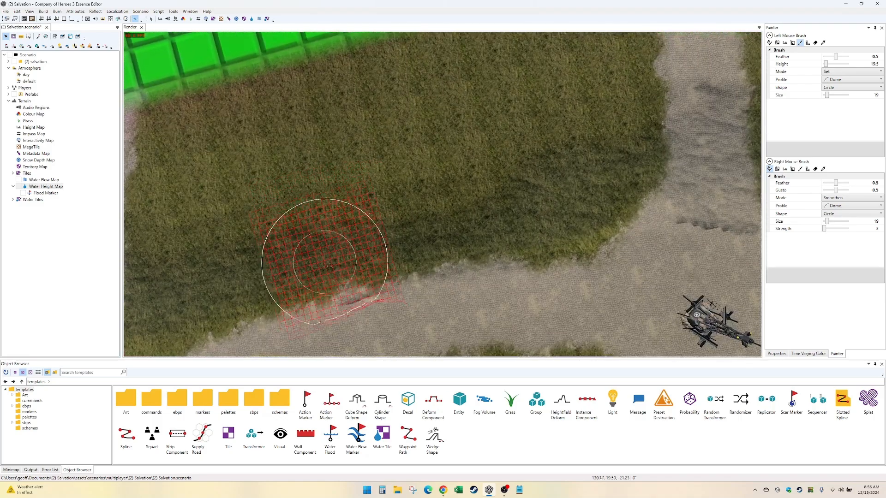
pyautogui.moveTo(623, 277); pyautogui.dragTo(527, 228, button='middle')
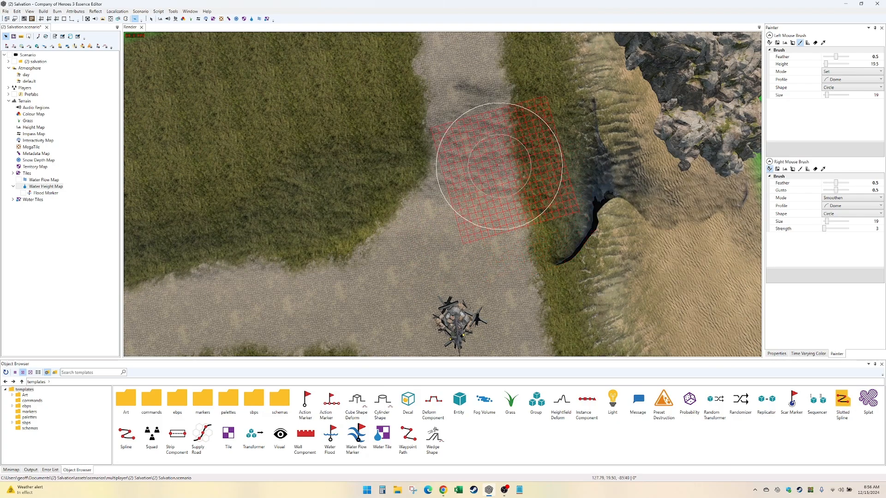
pyautogui.moveTo(290, 193)
pyautogui.mouseDown(button='middle')
pyautogui.moveTo(475, 140)
pyautogui.moveTo(342, 214)
pyautogui.mouseUp(button='middle')
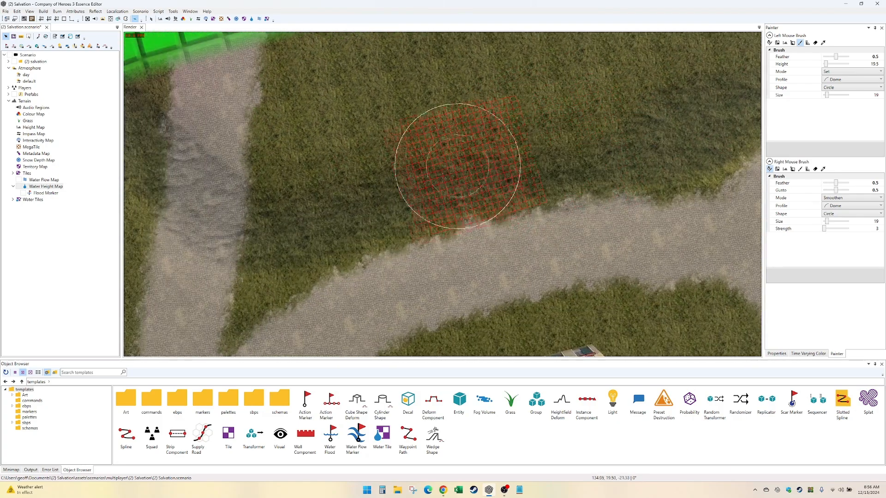
pyautogui.moveTo(264, 218); pyautogui.dragTo(219, 217, button='middle')
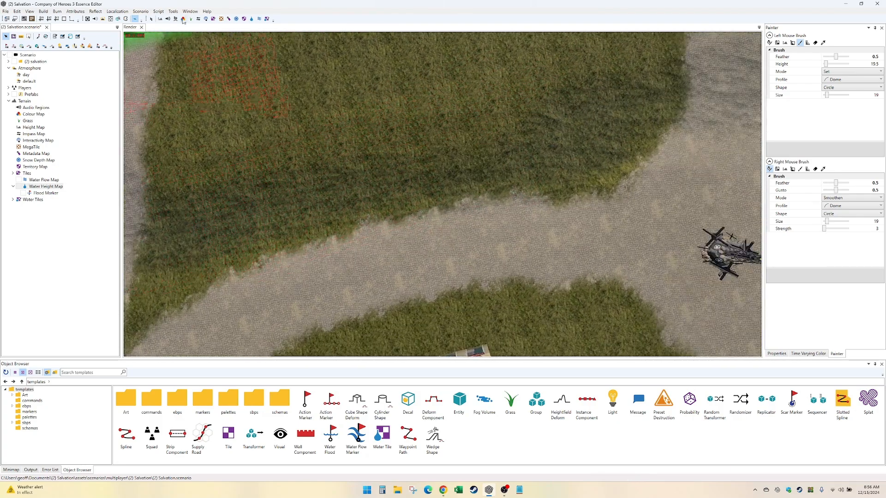
# - Paint the stone riverbed_b tile over the lower stream, across the coastal road crossing and down to the beach end
pyautogui.click(160, 20)
pyautogui.scroll(3, 461, 236)
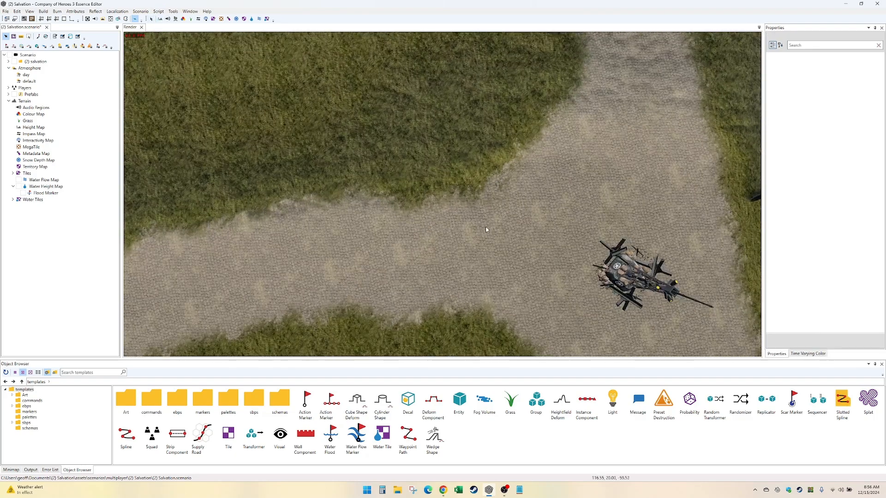
pyautogui.moveTo(425, 132); pyautogui.dragTo(349, 161, button='middle')
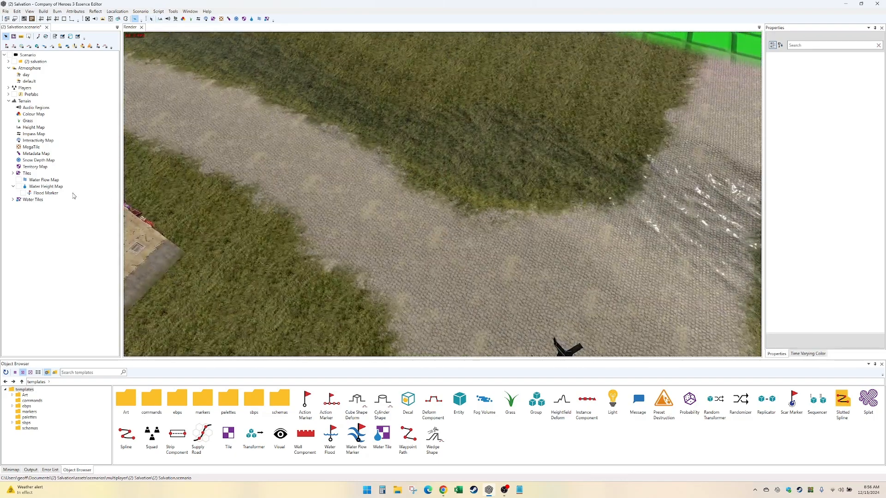
pyautogui.click(13, 174)
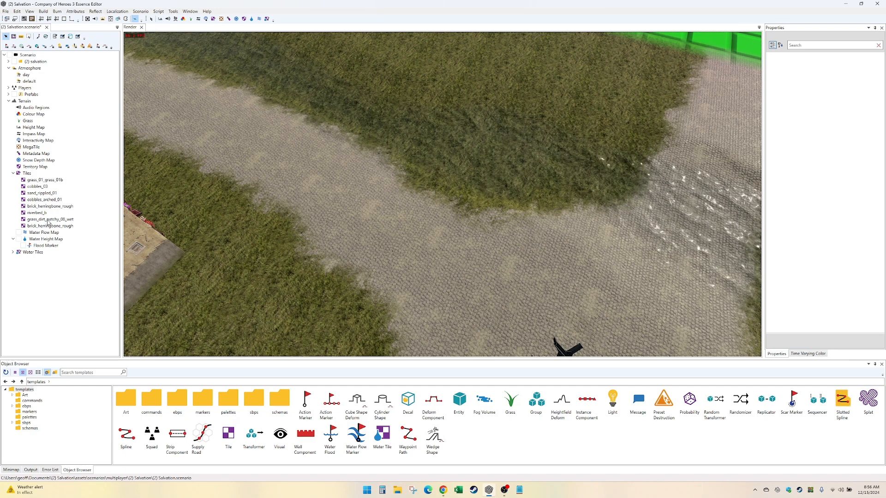
pyautogui.click(37, 213)
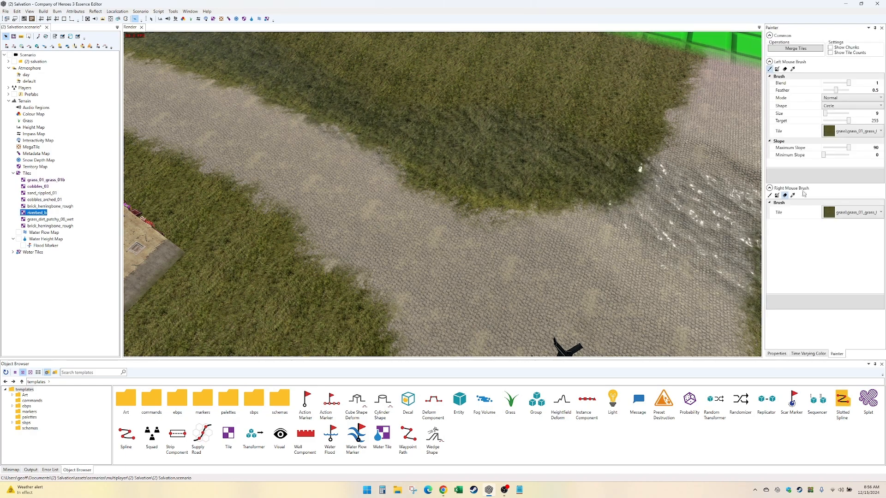
pyautogui.click(841, 134)
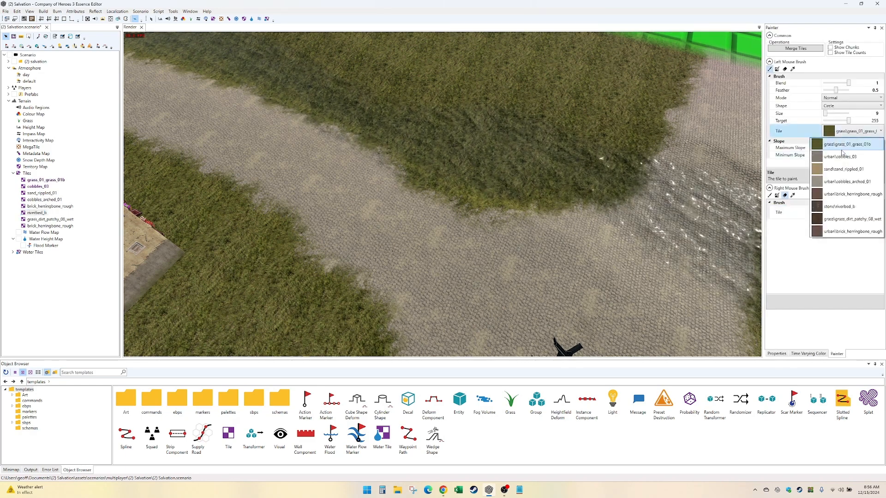
pyautogui.click(845, 208)
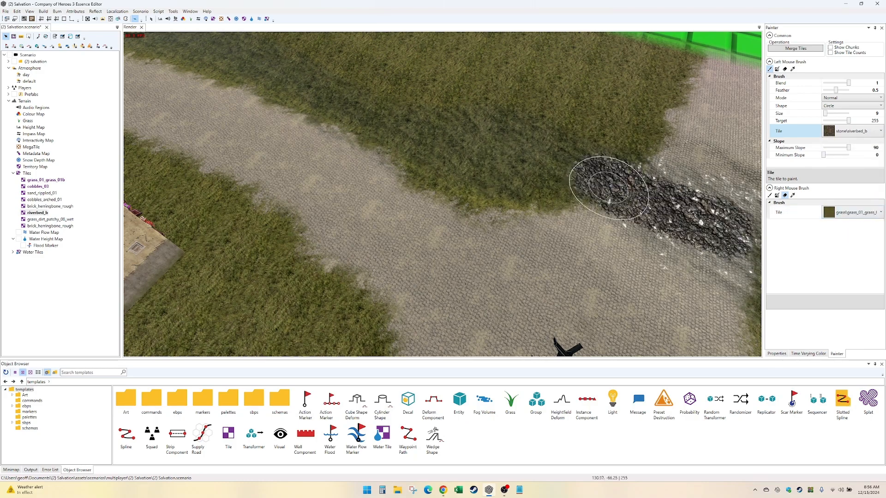
pyautogui.moveTo(546, 179); pyautogui.dragTo(386, 125)
pyautogui.moveTo(386, 124); pyautogui.dragTo(396, 138, button='middle')
pyautogui.moveTo(365, 138)
pyautogui.mouseDown()
pyautogui.moveTo(469, 227)
pyautogui.moveTo(439, 174)
pyautogui.moveTo(378, 174)
pyautogui.mouseUp()
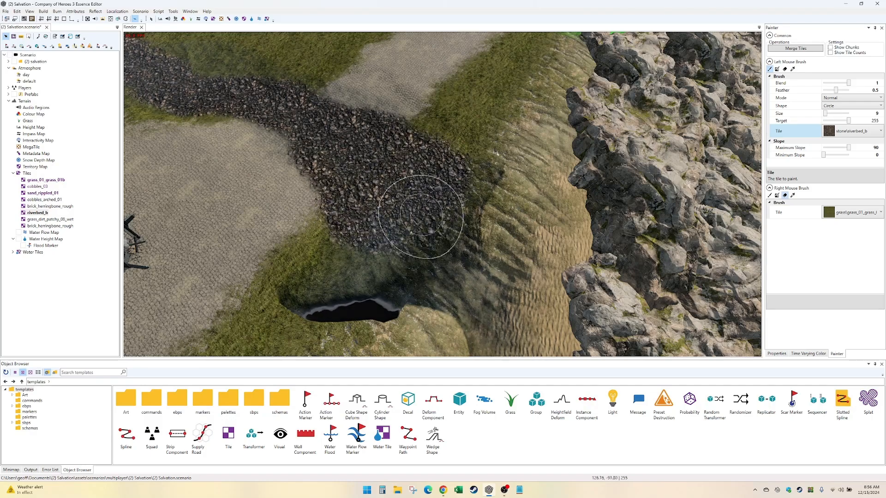
pyautogui.moveTo(421, 216)
pyautogui.mouseDown()
pyautogui.moveTo(415, 148)
pyautogui.moveTo(300, 86)
pyautogui.mouseUp()
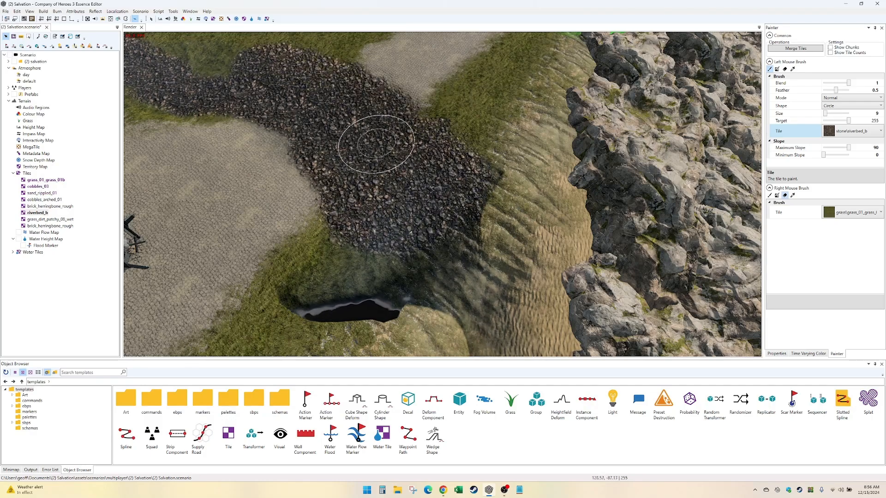
pyautogui.moveTo(255, 106); pyautogui.dragTo(231, 92)
# - Extend the riverbed_b tile up the middle stream, across the second cobbled road and the green grid strip
pyautogui.moveTo(166, 56); pyautogui.dragTo(501, 273, button='middle')
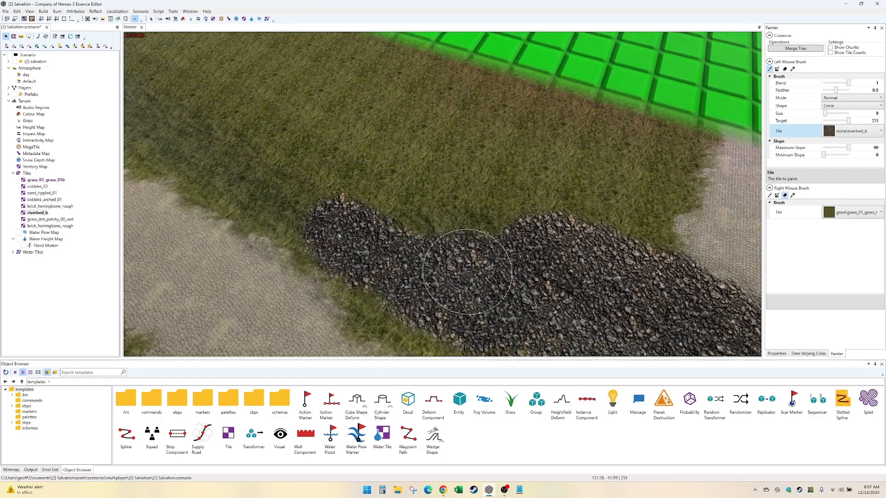
pyautogui.moveTo(342, 230)
pyautogui.mouseDown()
pyautogui.moveTo(159, 129)
pyautogui.moveTo(257, 270)
pyautogui.moveTo(268, 249)
pyautogui.moveTo(178, 138)
pyautogui.mouseUp()
pyautogui.moveTo(173, 120); pyautogui.dragTo(402, 313, button='middle')
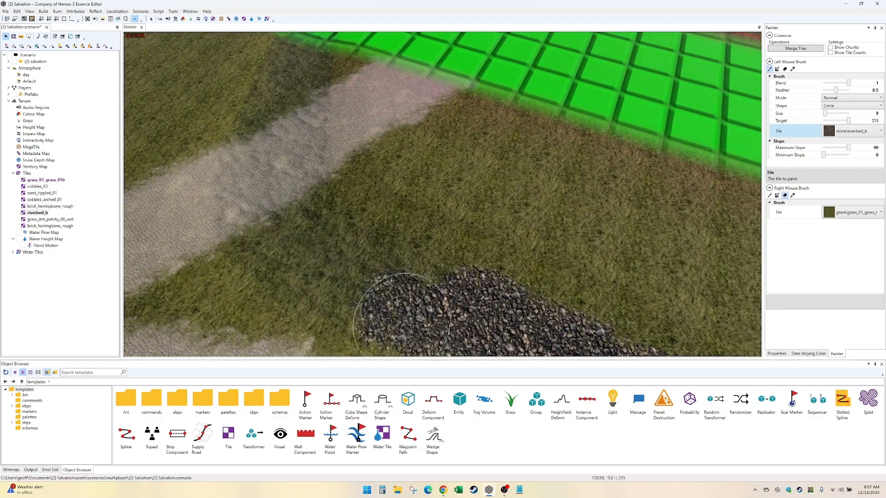
pyautogui.moveTo(349, 278); pyautogui.dragTo(305, 204)
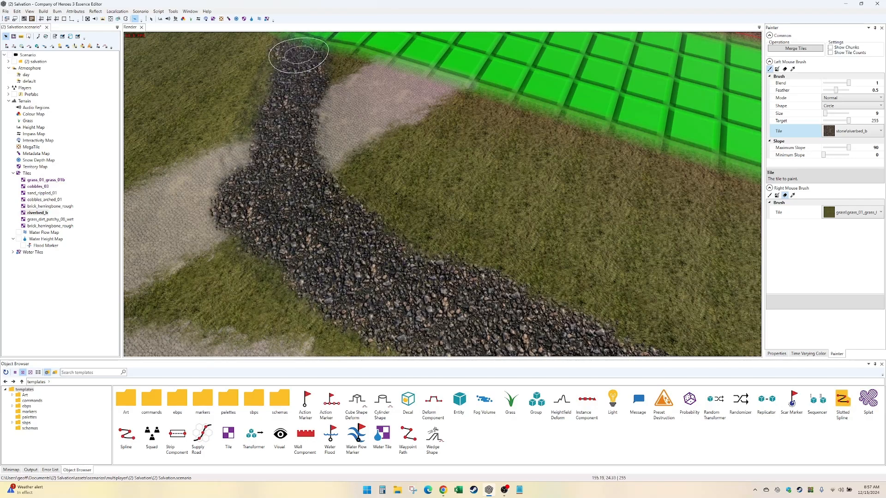
pyautogui.moveTo(282, 94)
pyautogui.mouseDown()
pyautogui.moveTo(247, 213)
pyautogui.moveTo(295, 125)
pyautogui.mouseUp()
pyautogui.moveTo(295, 104)
pyautogui.mouseDown(button='middle')
pyautogui.moveTo(278, 254)
pyautogui.moveTo(317, 348)
pyautogui.mouseUp(button='middle')
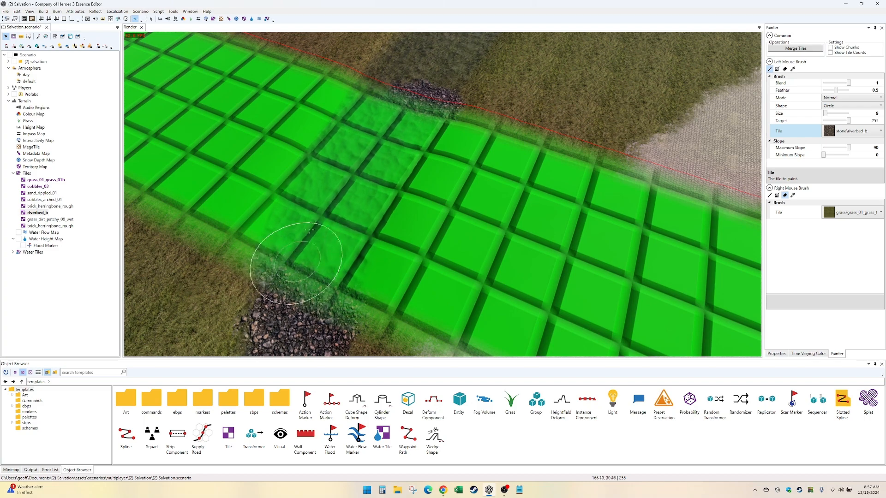
pyautogui.moveTo(420, 104); pyautogui.dragTo(408, 280, button='middle')
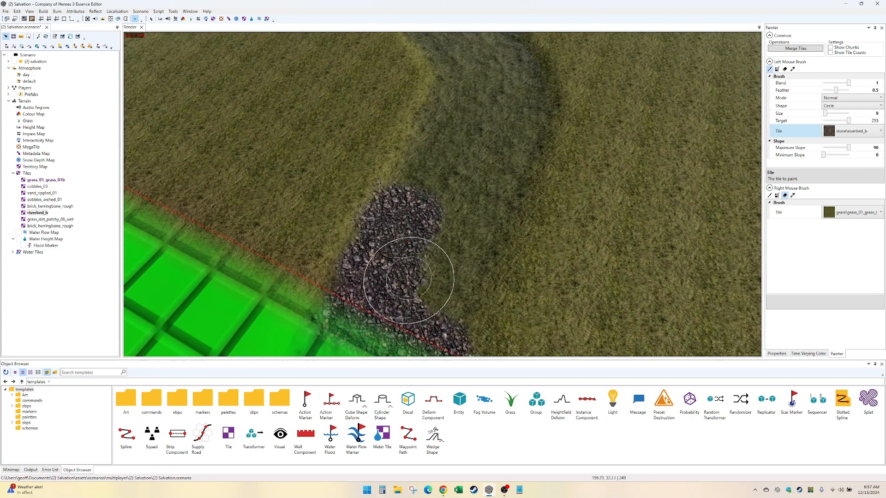
# - Cover the upper stream bed with the riverbed_b tile from the green grid strip up to the map edge
pyautogui.moveTo(459, 250); pyautogui.dragTo(527, 88)
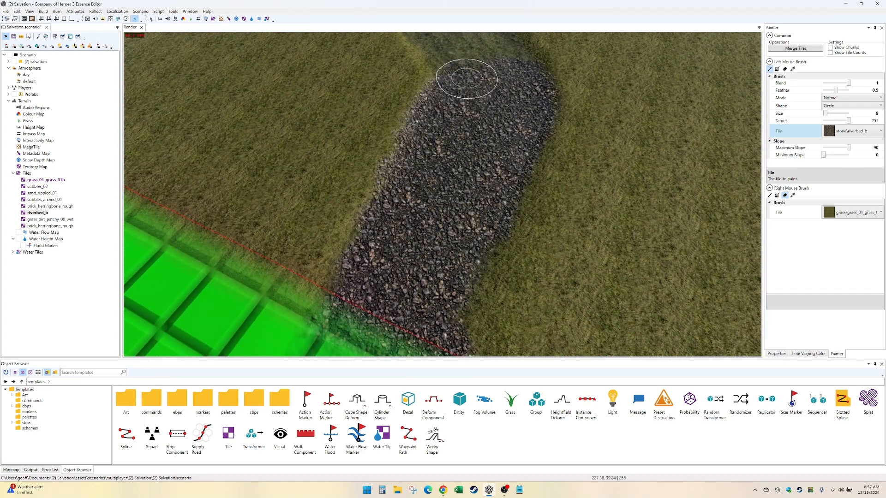
pyautogui.moveTo(467, 78); pyautogui.dragTo(541, 303, button='middle')
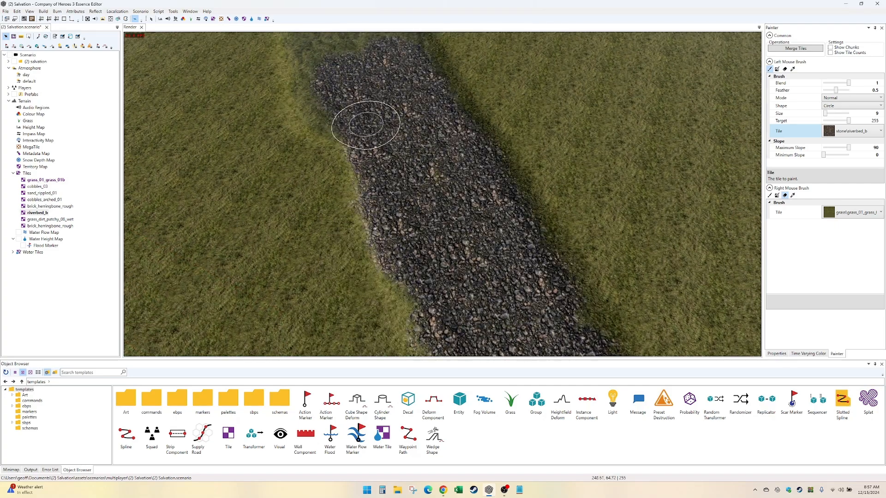
pyautogui.moveTo(328, 40); pyautogui.dragTo(528, 272, button='middle')
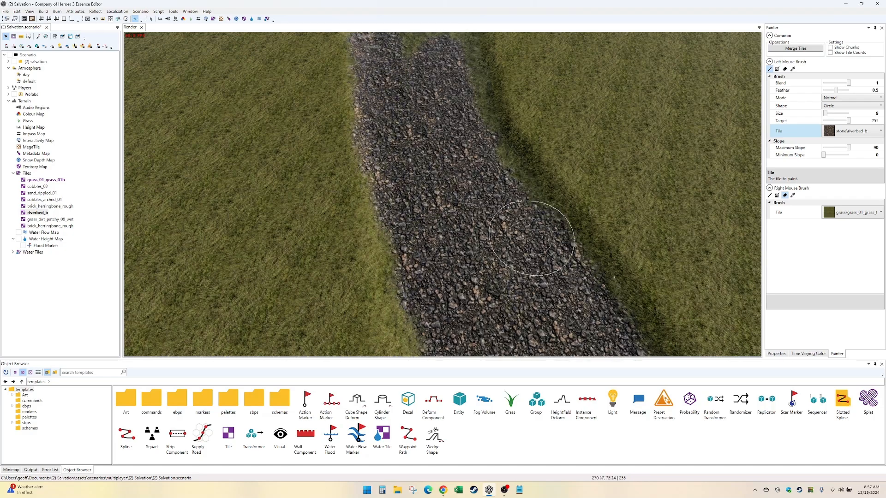
pyautogui.moveTo(454, 74); pyautogui.dragTo(458, 328, button='middle')
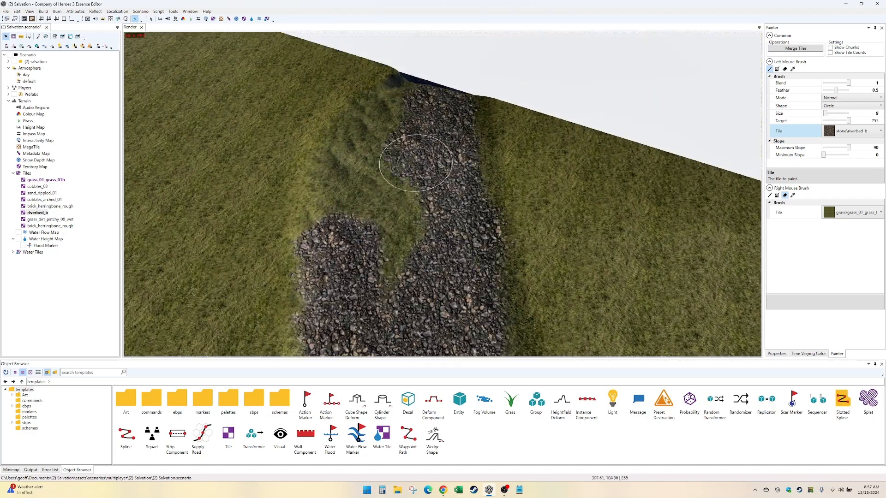
# - Examine the painted riverbed along the stream and compare its edges with the existing stony channel near the village
pyautogui.press('Down')
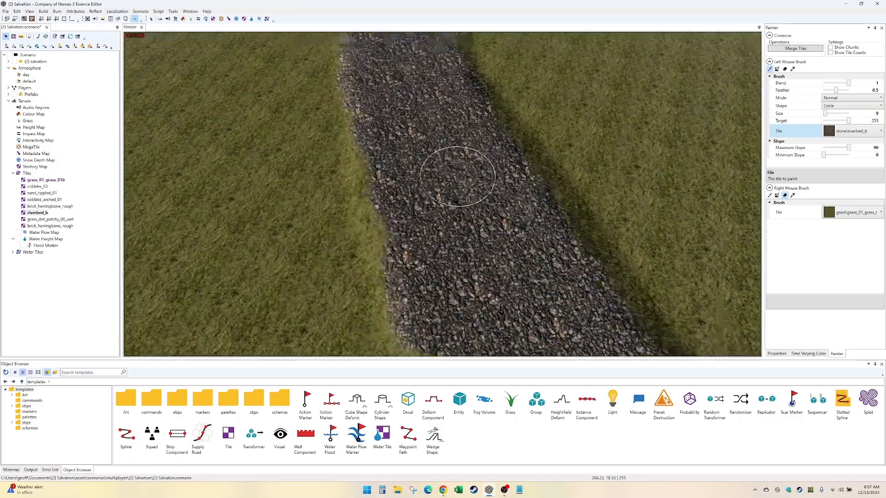
pyautogui.press('Down')
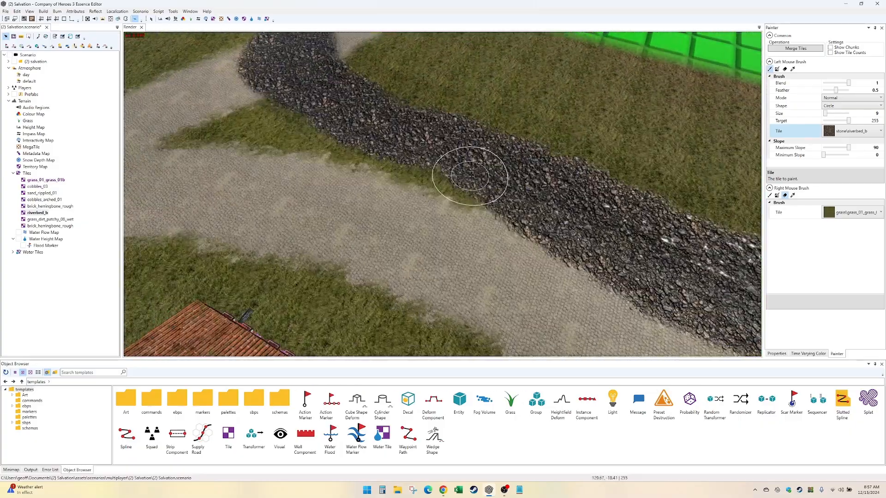
pyautogui.press('Up')
pyautogui.press('Down')
pyautogui.press('Left')
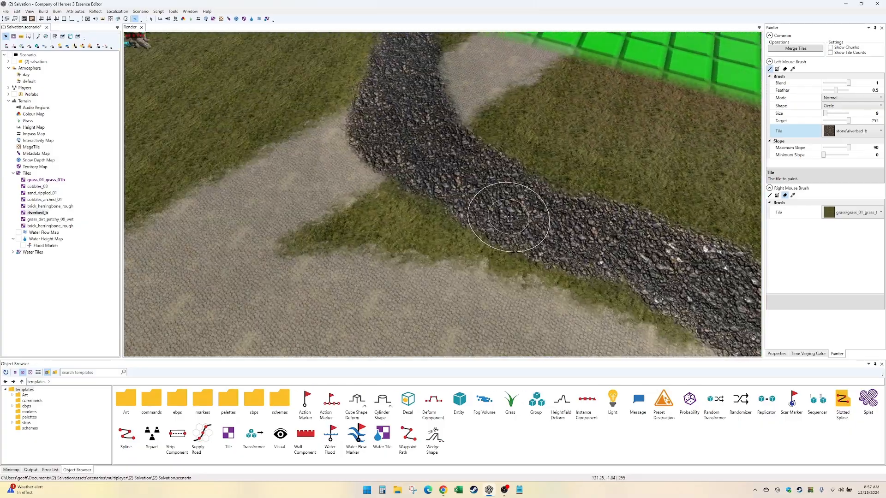
pyautogui.press('Left')
pyautogui.press('Down')
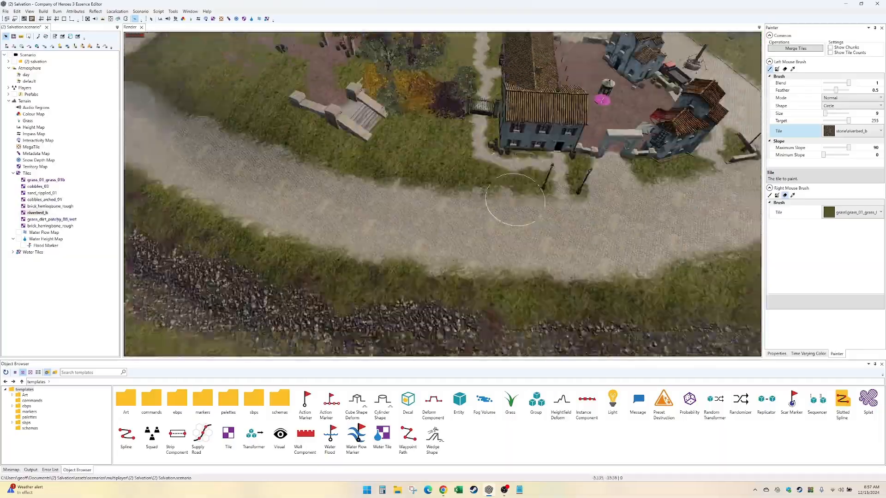
pyautogui.press('Up')
pyautogui.press('Up')
pyautogui.press('Right')
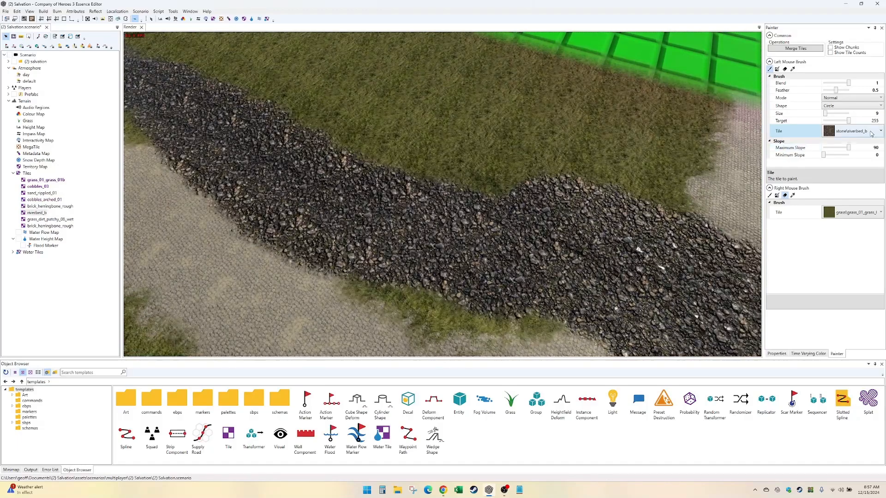
# - Change the brush tile to grass_dirt_patchy_08_wet with a blend of 0.5 for the riverbed edges
pyautogui.click(871, 134)
pyautogui.click(859, 225)
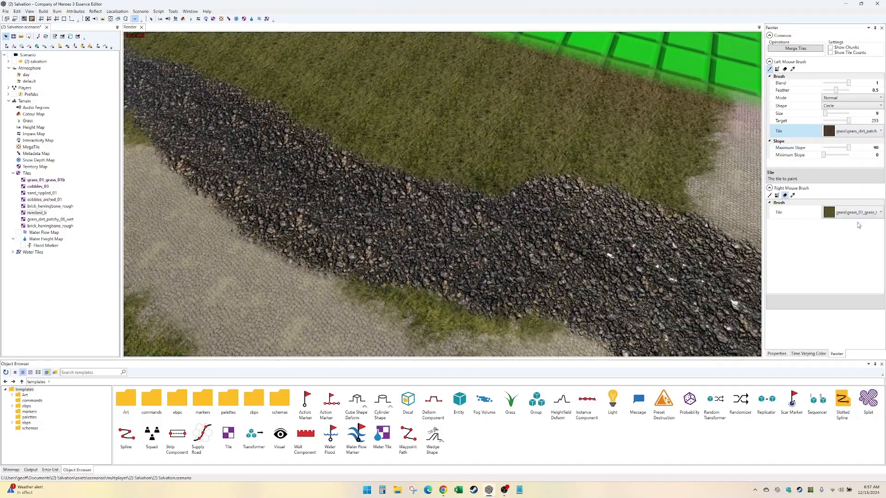
pyautogui.click(875, 82)
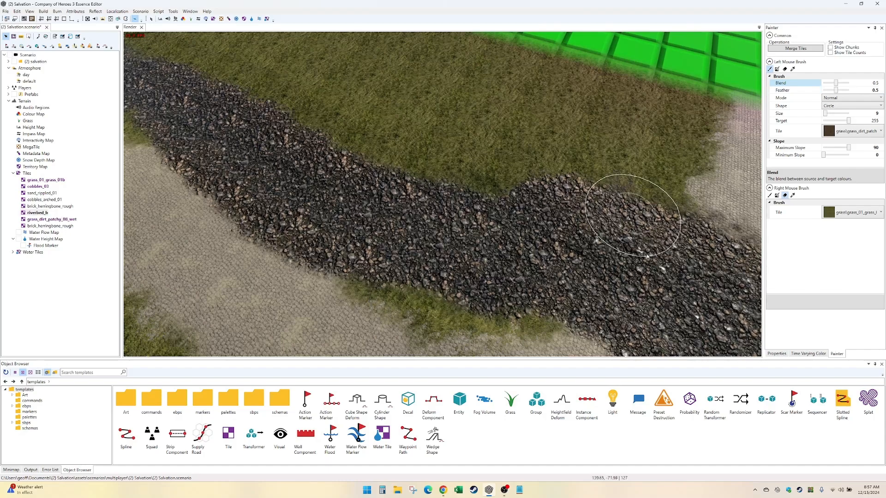
pyautogui.press('Right')
pyautogui.press('Down')
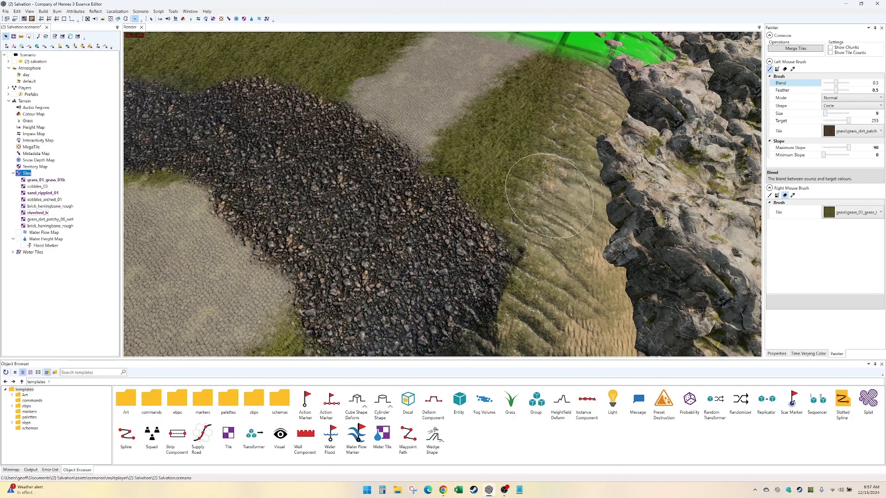
# - Set the brush blend to 0.7 and paint the wet dirt tile along both banks of the lower stream beside the cobbled areas
pyautogui.click(861, 83)
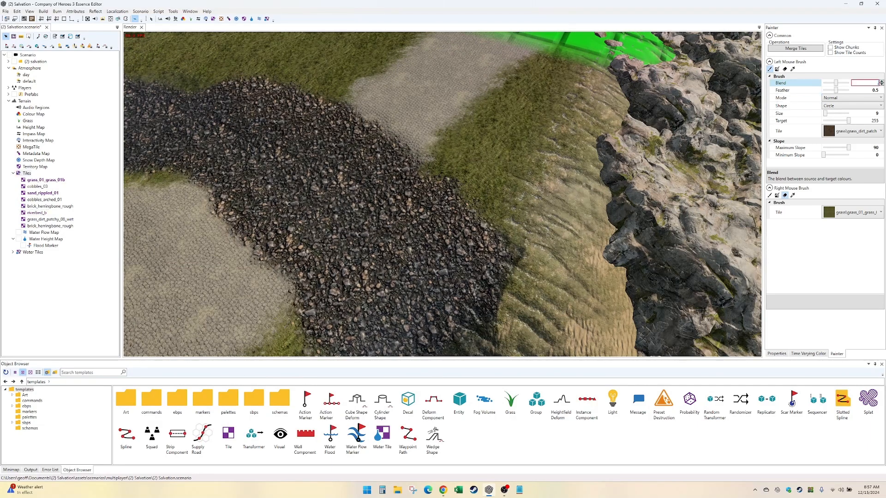
pyautogui.write('.7')
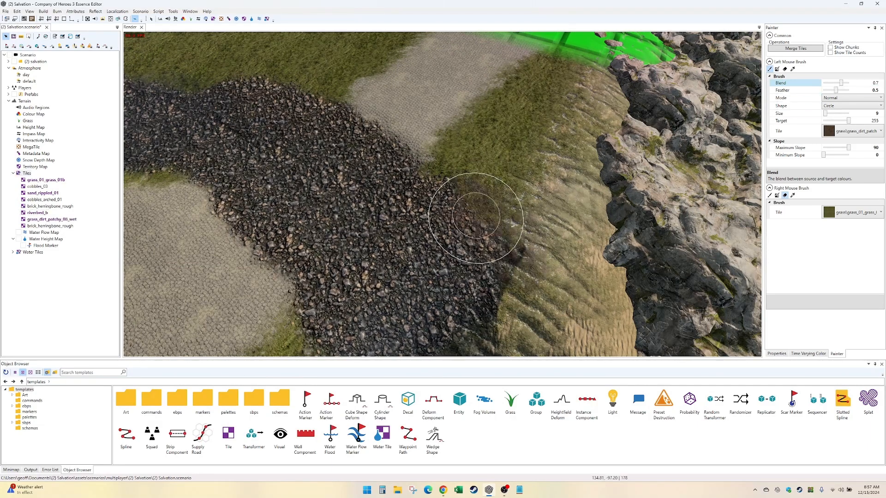
pyautogui.press('Left')
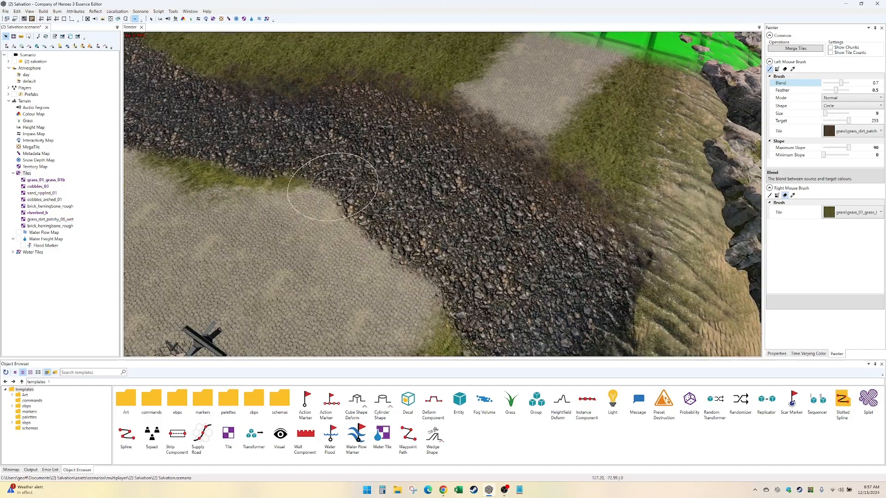
pyautogui.press('Down')
pyautogui.moveTo(524, 242); pyautogui.dragTo(414, 162)
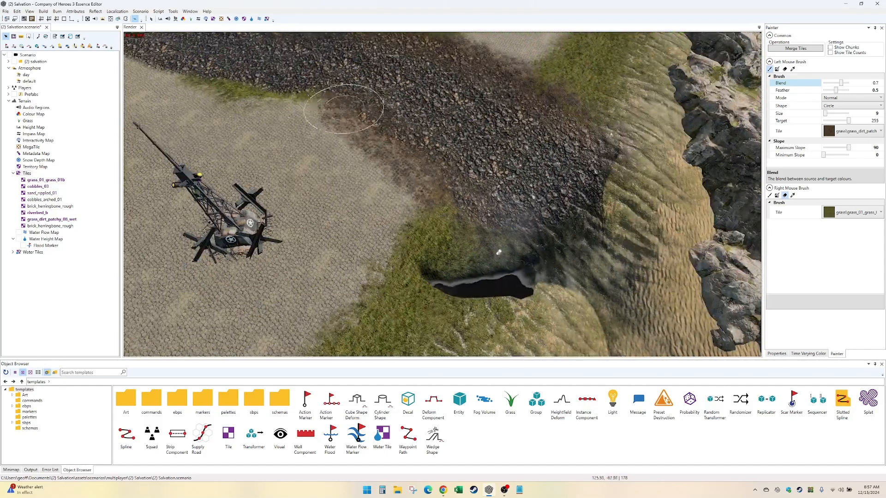
pyautogui.moveTo(344, 108); pyautogui.dragTo(190, 74)
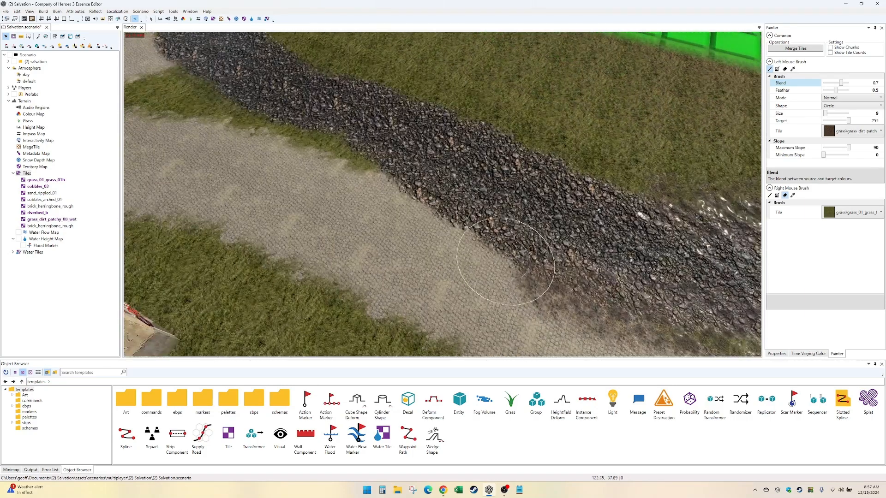
# - Paint the wet dirt tile along both edges of the middle stream, past the second cobbled road and the green grid strip
pyautogui.moveTo(505, 261)
pyautogui.mouseDown()
pyautogui.moveTo(415, 188)
pyautogui.moveTo(283, 134)
pyautogui.moveTo(147, 53)
pyautogui.mouseUp()
pyautogui.moveTo(614, 168); pyautogui.dragTo(310, 45)
pyautogui.moveTo(296, 46)
pyautogui.mouseDown(button='middle')
pyautogui.moveTo(400, 166)
pyautogui.moveTo(518, 265)
pyautogui.mouseUp(button='middle')
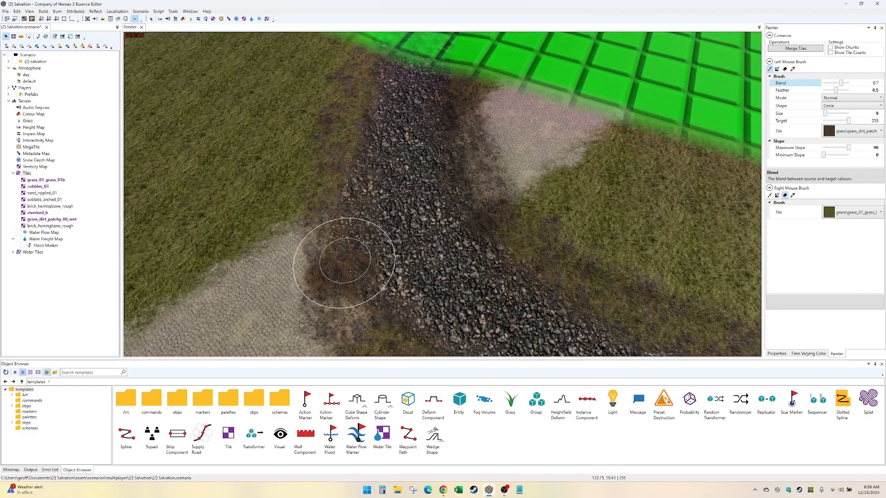
pyautogui.moveTo(350, 271); pyautogui.dragTo(438, 313, button='middle')
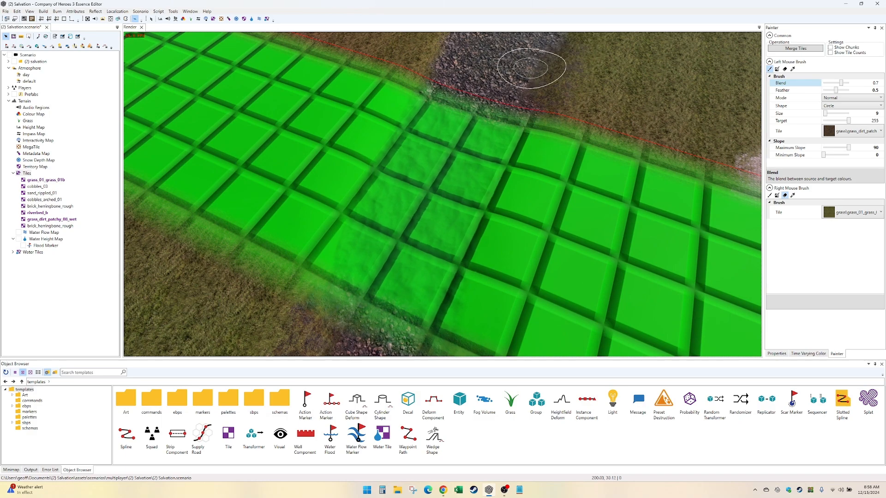
pyautogui.moveTo(344, 287); pyautogui.dragTo(524, 249, button='middle')
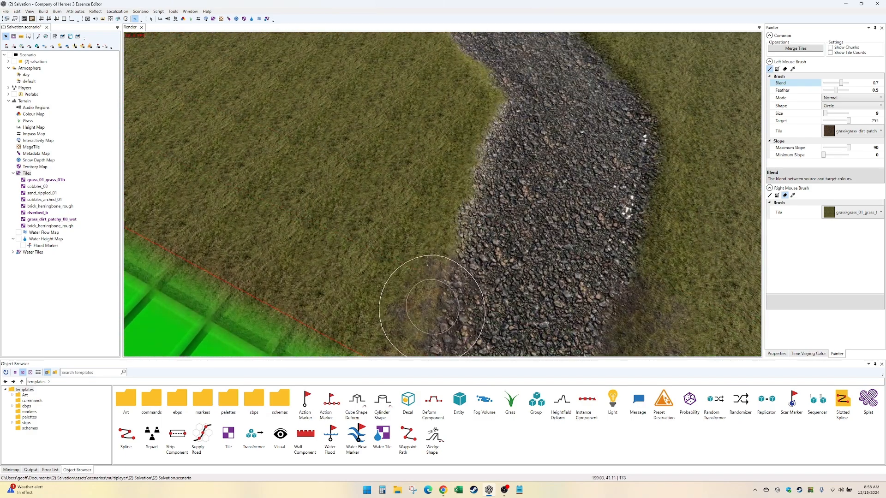
# - Blend both edges of the upper stream with the wet dirt tile from the green grid strip to the map edge
pyautogui.moveTo(458, 290); pyautogui.dragTo(469, 121)
pyautogui.moveTo(574, 49)
pyautogui.mouseDown()
pyautogui.moveTo(590, 65)
pyautogui.moveTo(633, 49)
pyautogui.moveTo(634, 189)
pyautogui.mouseUp()
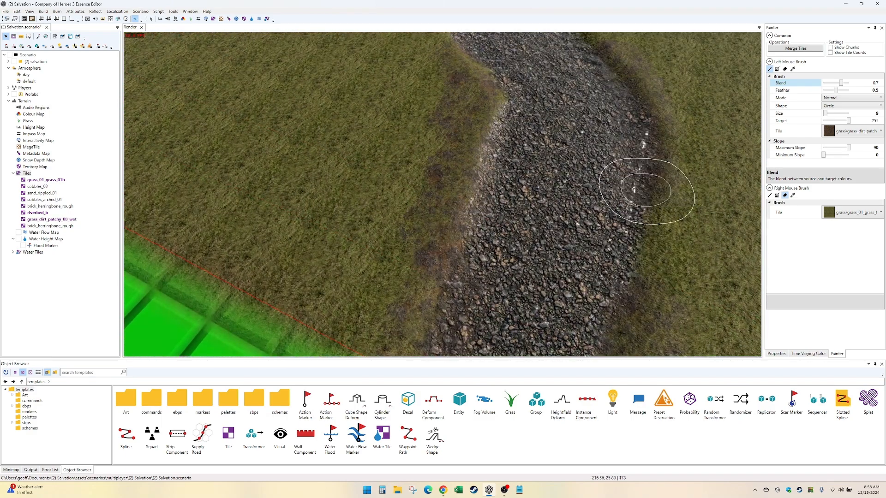
pyautogui.moveTo(611, 330); pyautogui.dragTo(633, 289, button='middle')
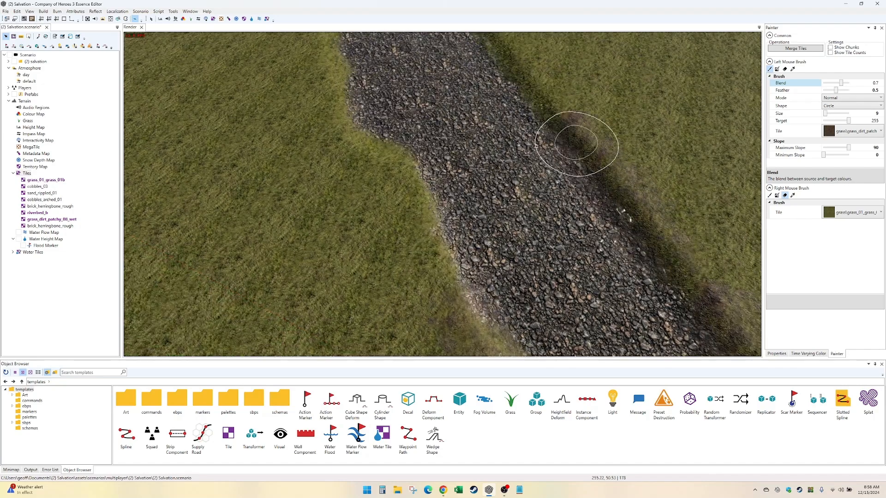
pyautogui.moveTo(440, 225); pyautogui.dragTo(414, 249, button='middle')
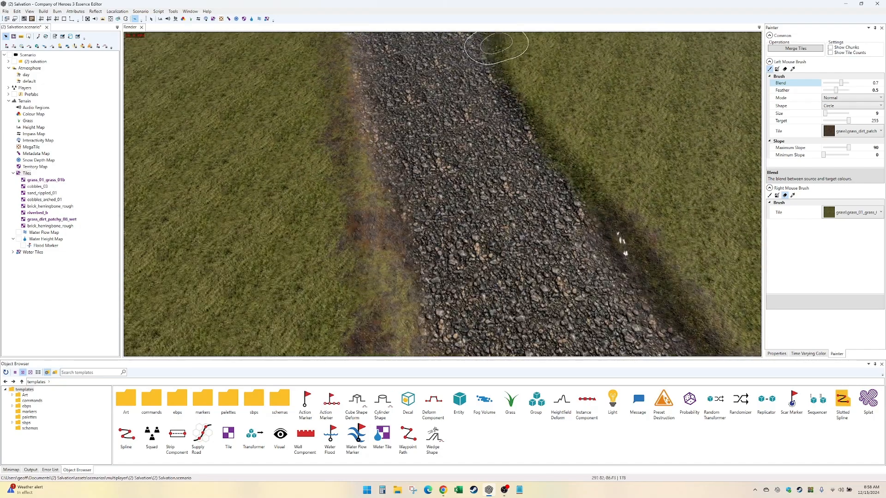
pyautogui.moveTo(587, 194); pyautogui.dragTo(537, 217, button='middle')
pyautogui.moveTo(536, 217); pyautogui.dragTo(492, 83)
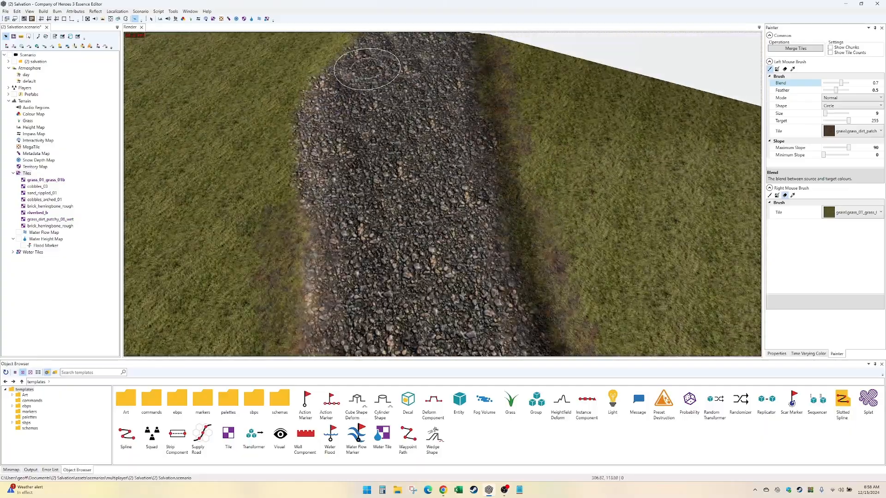
pyautogui.moveTo(323, 90); pyautogui.dragTo(300, 181)
# - Review the blended dirt edges from the upper stream back down to the stream mouth
pyautogui.press('Down')
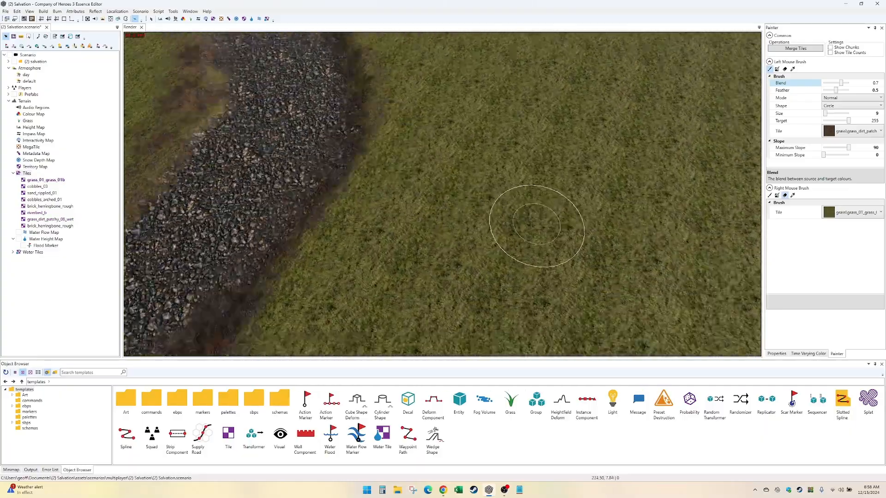
pyautogui.press('Down')
pyautogui.press('Right')
pyautogui.press('Right')
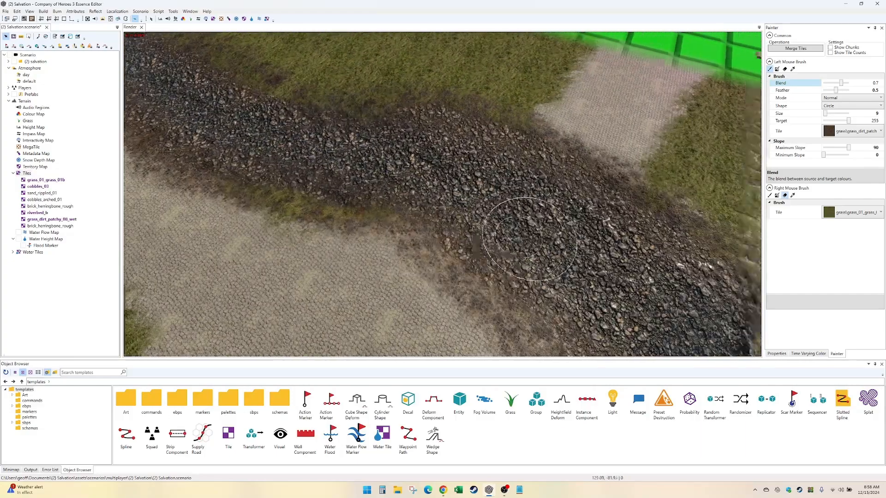
pyautogui.press('Down')
pyautogui.press('Down')
pyautogui.press('Up')
pyautogui.press('Left')
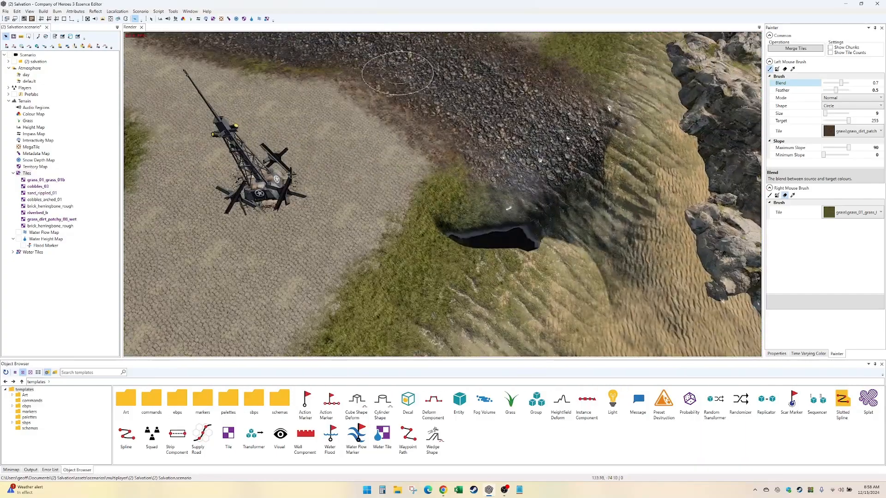
# - Activate the water height brush and examine the beach and cliffs between the stream mouth and the sea
pyautogui.click(260, 19)
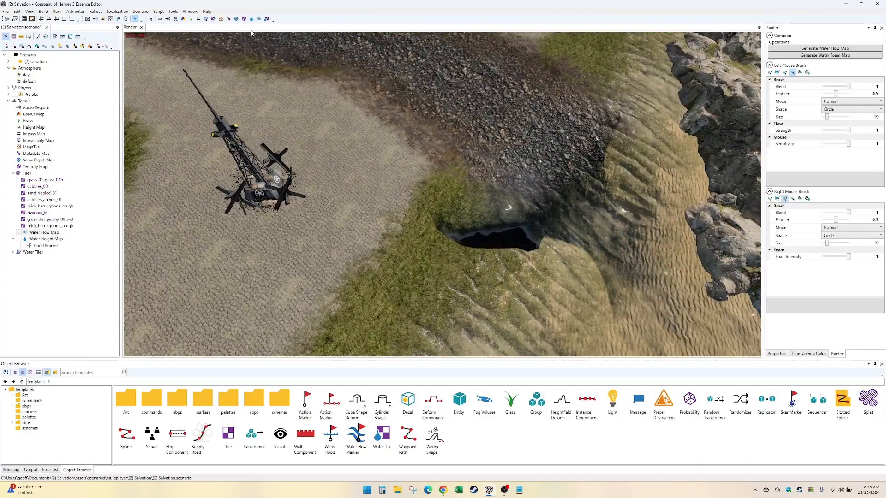
pyautogui.click(252, 19)
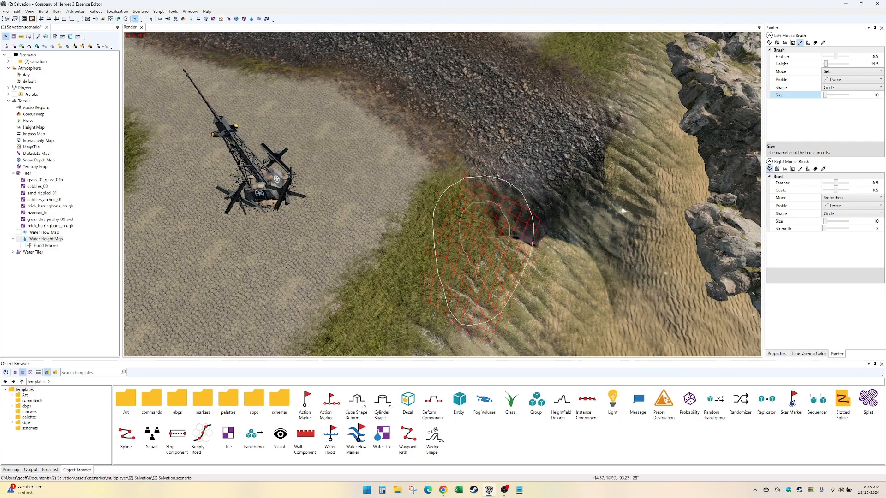
pyautogui.press('Right')
pyautogui.press('Down')
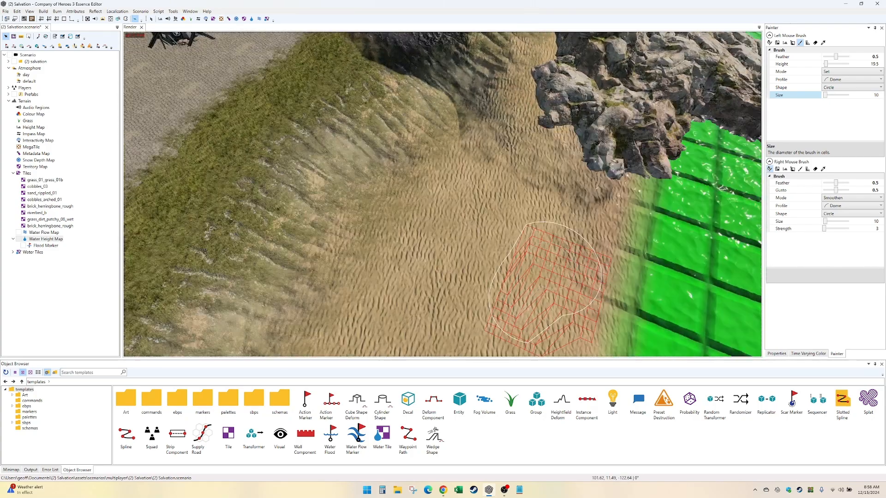
pyautogui.press('Up')
pyautogui.press('Right')
pyautogui.press('Down')
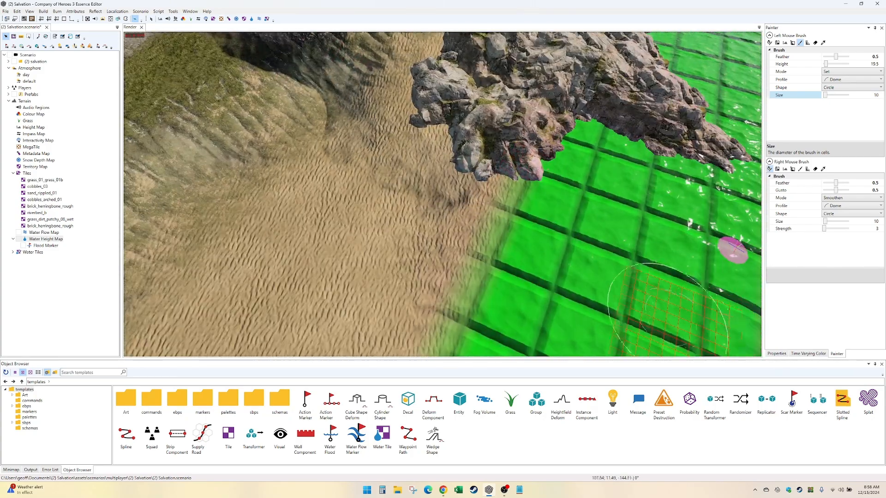
pyautogui.press('Left')
pyautogui.press('Up')
pyautogui.press('Right')
pyautogui.press('Down')
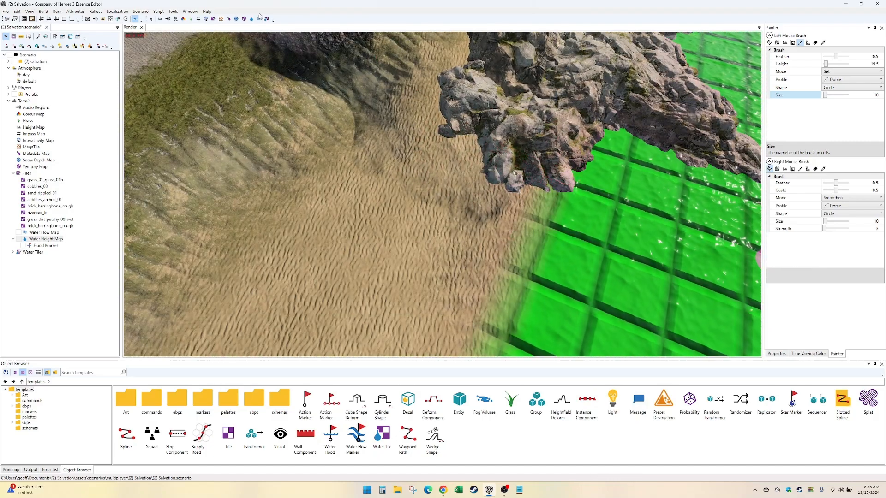
# - Set the water flow brush size to 10 and paint flow across the beach beside the cliffs toward the sea
pyautogui.click(258, 19)
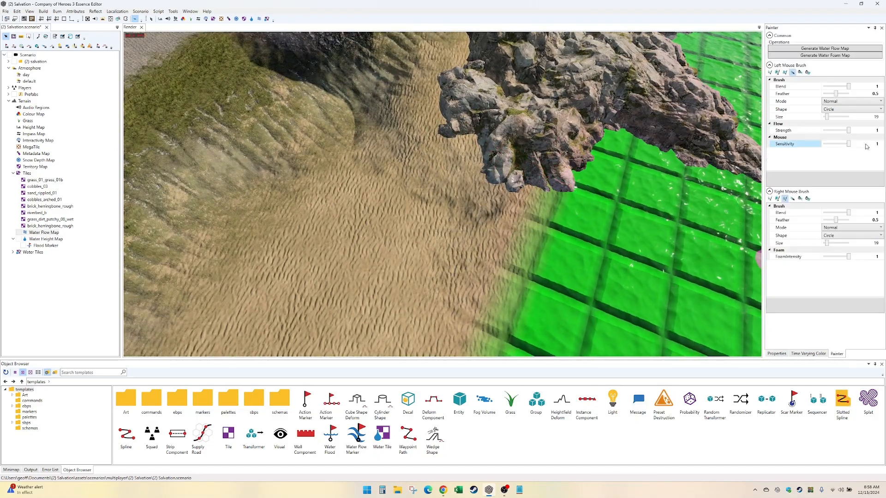
pyautogui.click(860, 116)
pyautogui.doubleClick(860, 117)
pyautogui.write('10')
pyautogui.press('Return')
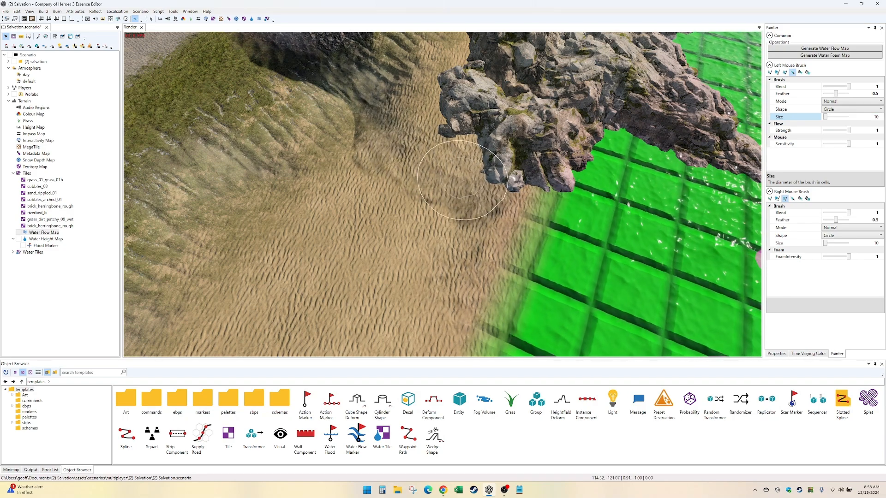
pyautogui.moveTo(385, 222); pyautogui.dragTo(511, 270, button='middle')
pyautogui.moveTo(489, 217); pyautogui.dragTo(510, 276, button='middle')
pyautogui.moveTo(466, 198); pyautogui.dragTo(514, 275, button='middle')
pyautogui.moveTo(492, 178)
pyautogui.mouseDown(button='middle')
pyautogui.moveTo(528, 197)
pyautogui.moveTo(491, 185)
pyautogui.moveTo(293, 62)
pyautogui.mouseUp(button='middle')
# - Place a copy of the beachside cliff rock near the stream mouth and rotate it to about -166.38°
pyautogui.click(151, 19)
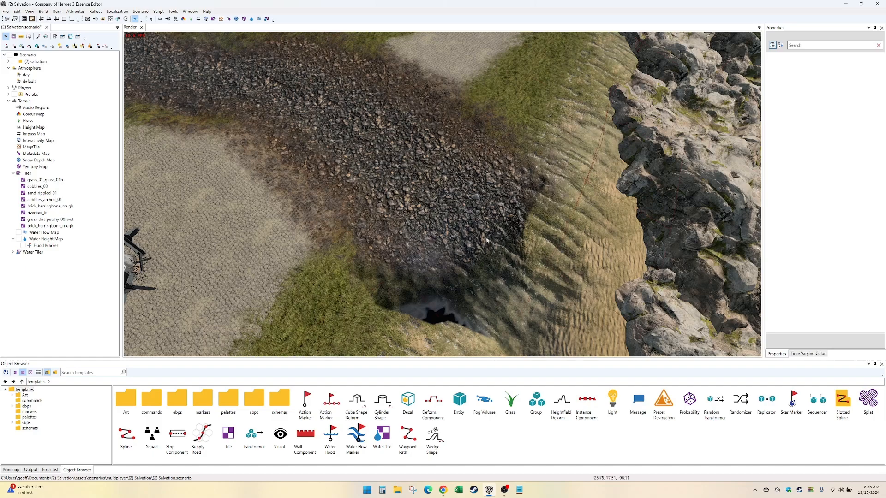
pyautogui.moveTo(683, 332); pyautogui.dragTo(553, 221, button='middle')
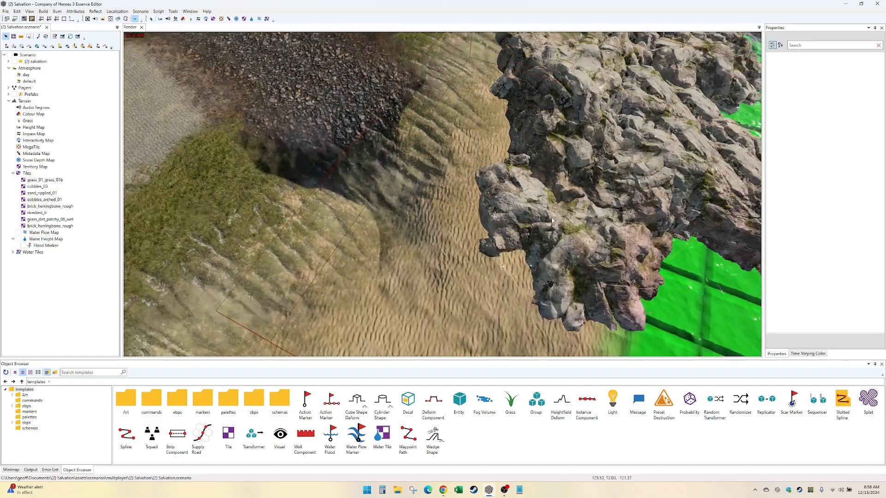
pyautogui.click(579, 239)
pyautogui.moveTo(522, 208); pyautogui.dragTo(468, 210)
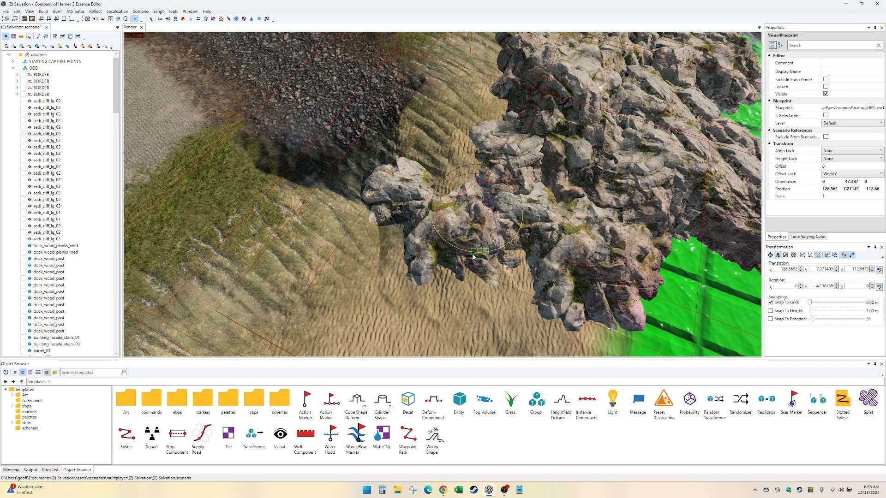
pyautogui.moveTo(490, 251)
pyautogui.mouseDown()
pyautogui.moveTo(471, 253)
pyautogui.moveTo(505, 259)
pyautogui.mouseUp()
pyautogui.click(476, 254)
# - Move the copied cliff rock against the far bank of the stream mouth, at about X 137.1, Y 11.4, Z -104.3
pyautogui.press('w')
pyautogui.moveTo(478, 211); pyautogui.dragTo(453, 110)
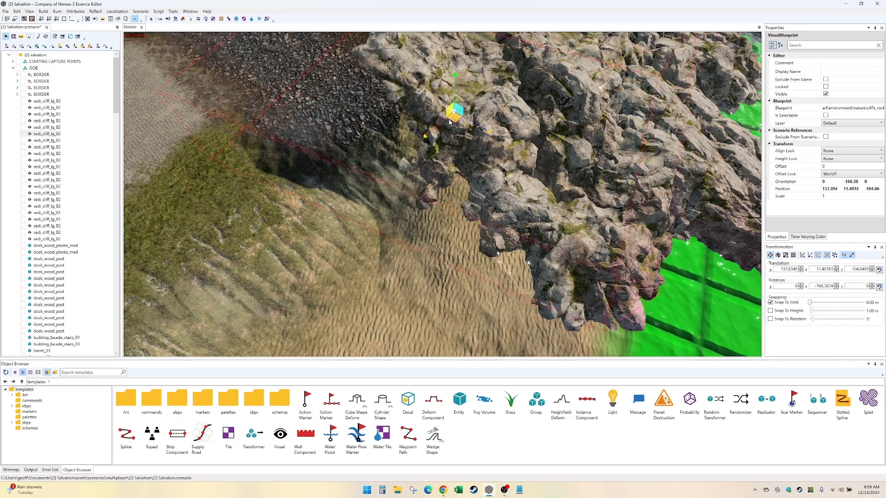
pyautogui.scroll(-3, 443, 194)
pyautogui.moveTo(443, 194)
pyautogui.mouseDown(button='middle')
pyautogui.moveTo(500, 172)
pyautogui.moveTo(452, 184)
pyautogui.mouseUp(button='middle')
pyautogui.scroll(3, 480, 172)
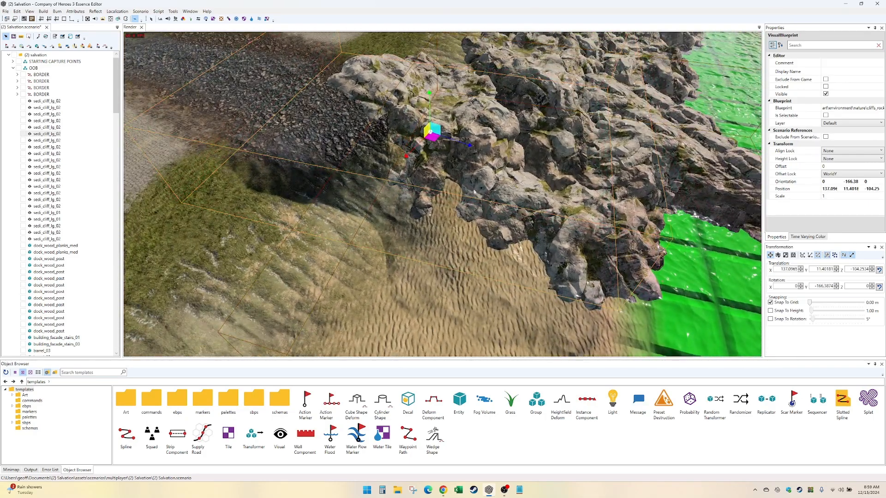
# - Place a copy of the sedi_cliff_lg_01 rock on the near bank of the stream mouth and rotate it to about -171.4°
pyautogui.click(738, 227)
pyautogui.keyDown('shift'); pyautogui.moveTo(664, 198); pyautogui.dragTo(243, 228); pyautogui.keyUp('shift')
pyautogui.press('e')
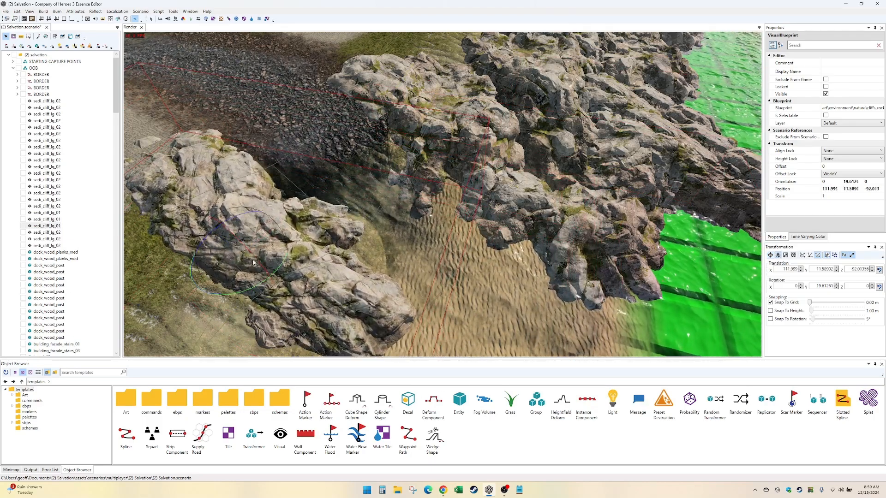
pyautogui.moveTo(258, 286); pyautogui.dragTo(236, 221)
pyautogui.moveTo(295, 208)
pyautogui.mouseDown(button='middle')
pyautogui.moveTo(298, 155)
pyautogui.moveTo(298, 200)
pyautogui.mouseUp(button='middle')
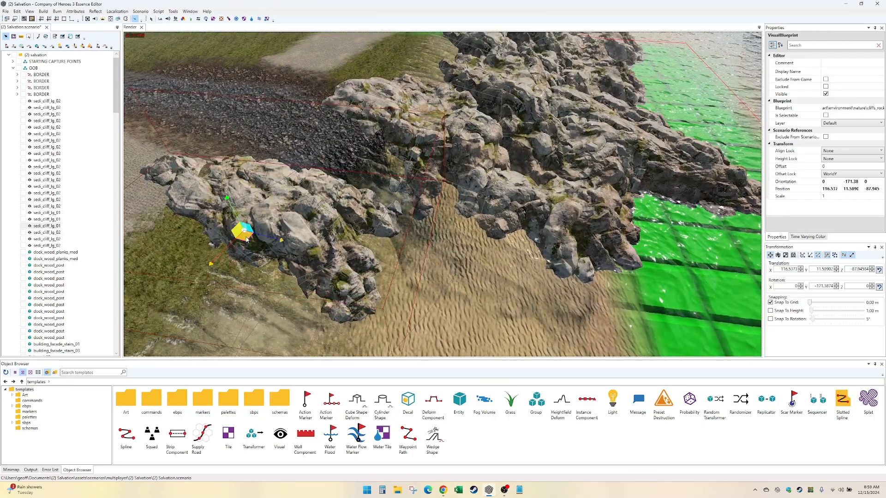
# - Add another copy of the near-bank cliff rock and position it to extend the rocky bank toward the beach
pyautogui.moveTo(223, 235); pyautogui.dragTo(322, 298)
pyautogui.moveTo(267, 251); pyautogui.dragTo(312, 276)
pyautogui.moveTo(246, 302); pyautogui.dragTo(377, 301, button='middle')
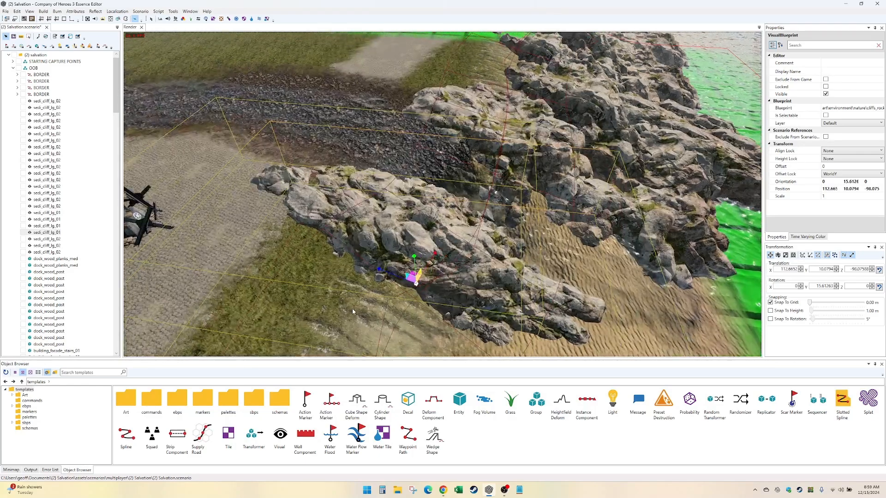
pyautogui.click(347, 189)
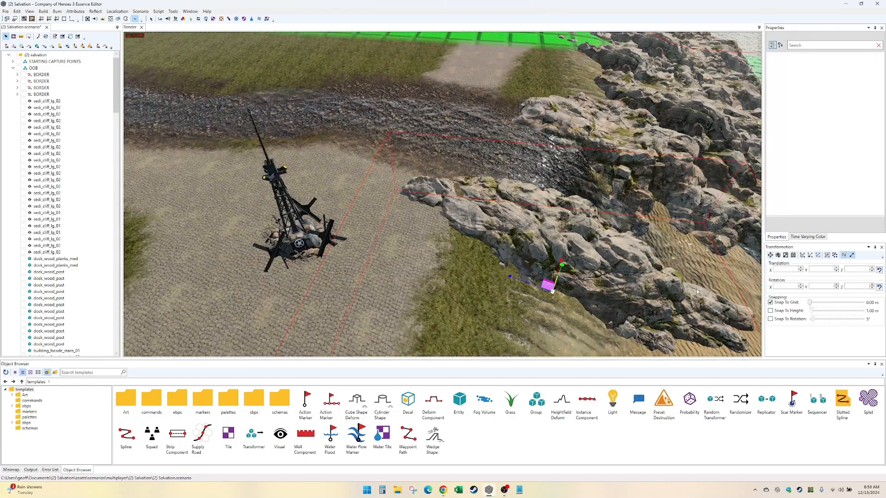
# - Inspect the cliff rocks framing both sides of the stream mouth from several angles
pyautogui.moveTo(347, 189); pyautogui.dragTo(344, 233, button='middle')
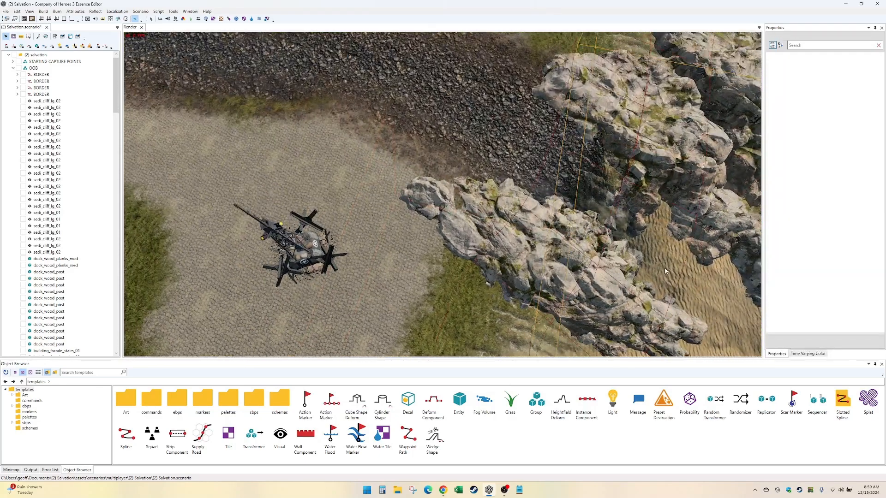
pyautogui.moveTo(668, 222); pyautogui.dragTo(530, 223, button='middle')
pyautogui.moveTo(646, 286); pyautogui.dragTo(520, 250, button='middle')
pyautogui.press('Left')
pyautogui.press('Up')
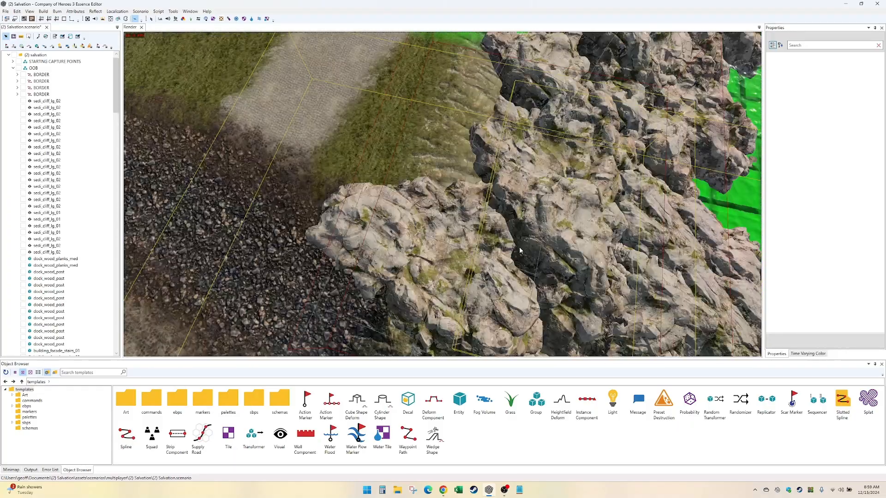
pyautogui.press('Left')
pyautogui.press('Down')
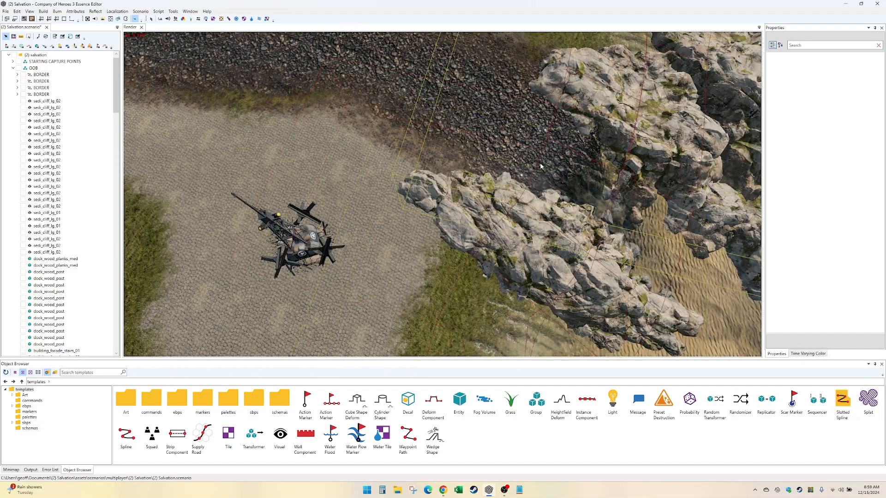
pyautogui.moveTo(520, 251); pyautogui.dragTo(460, 241, button='middle')
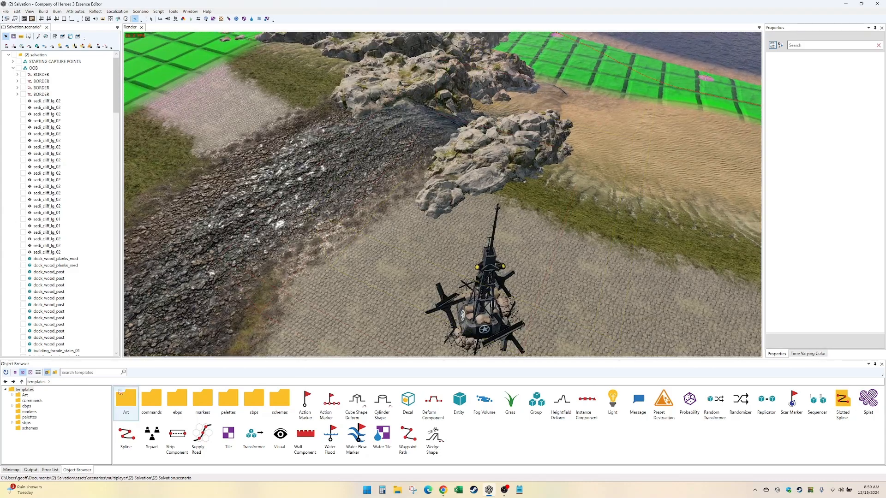
# - Search the ebps templates for "dock" and place dock_wood_planks_sml on the stream bank at about X 120.05, Z -76.01, rotated to about -168.3°
pyautogui.click(25, 406)
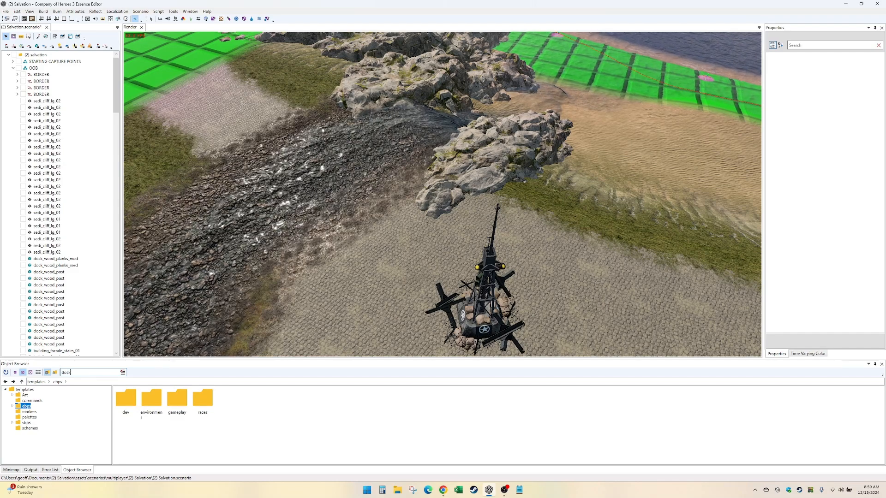
pyautogui.moveTo(228, 399); pyautogui.dragTo(394, 248)
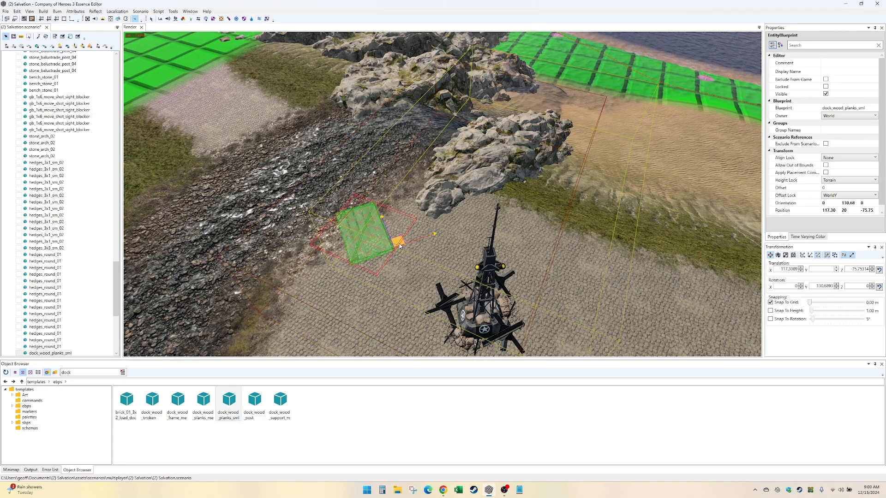
pyautogui.moveTo(395, 245); pyautogui.dragTo(377, 234)
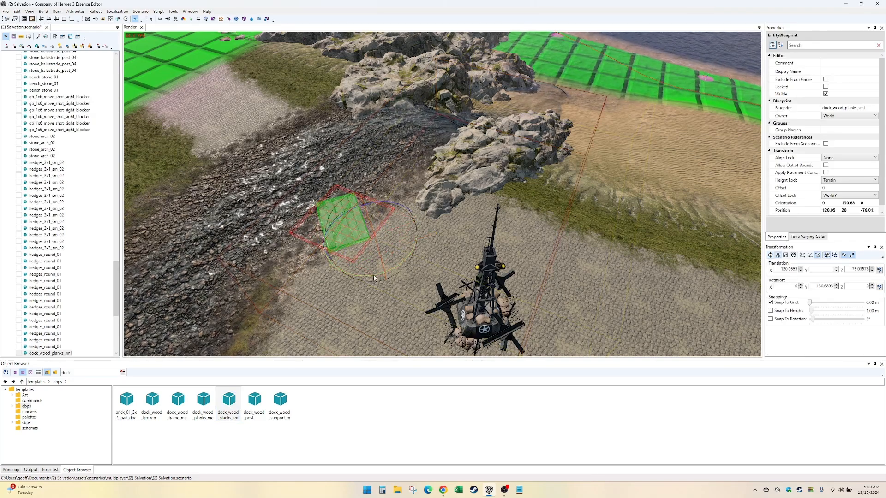
pyautogui.moveTo(374, 276); pyautogui.dragTo(333, 262)
pyautogui.press('w')
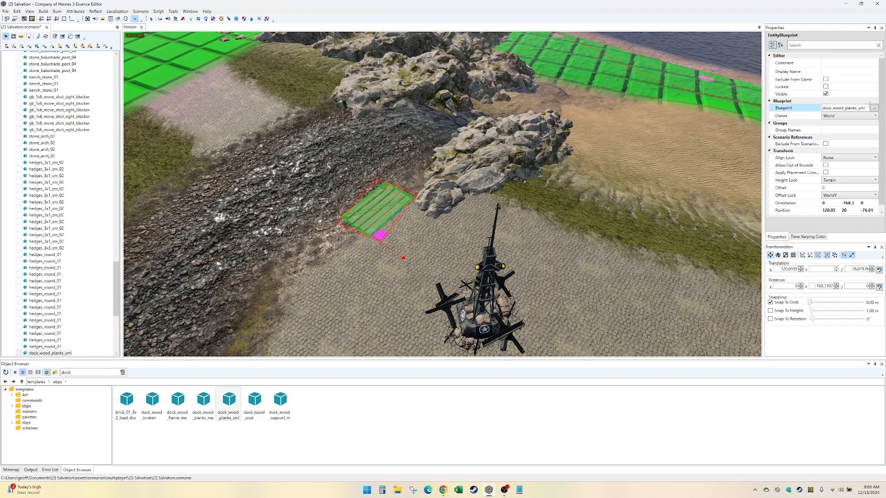
# - Change the planks' blueprint to dock_wood_planks_med, move the section to about X 123.44, Z -69.93 and rotate it to about -162.3°
pyautogui.click(874, 108)
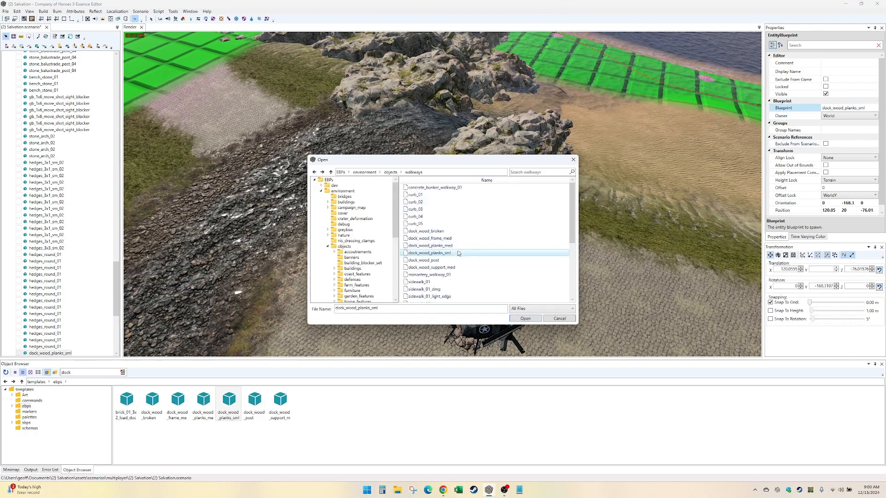
pyautogui.doubleClick(456, 247)
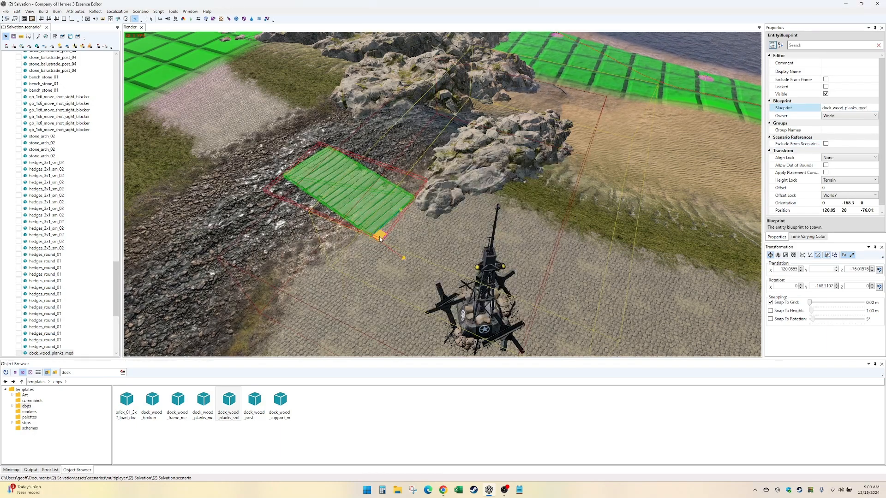
pyautogui.moveTo(380, 239); pyautogui.dragTo(309, 275)
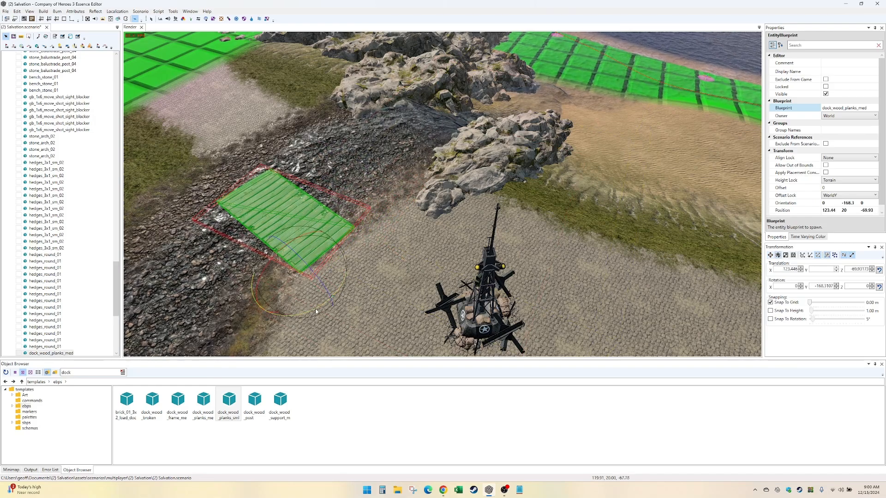
pyautogui.moveTo(312, 314); pyautogui.dragTo(311, 315)
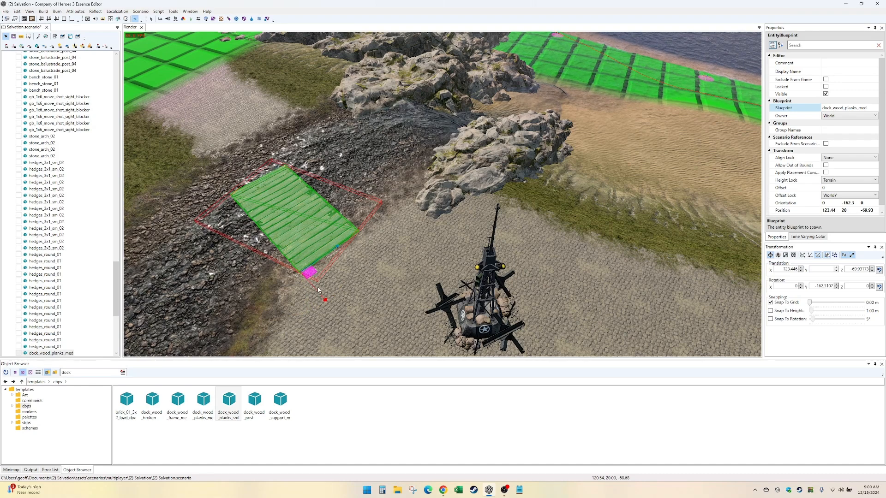
# - Discard a trial copy of the plank section and realign the original at about X 121.64, Z -71.20 with a rotation of about -157.3°
pyautogui.moveTo(311, 276); pyautogui.dragTo(367, 249)
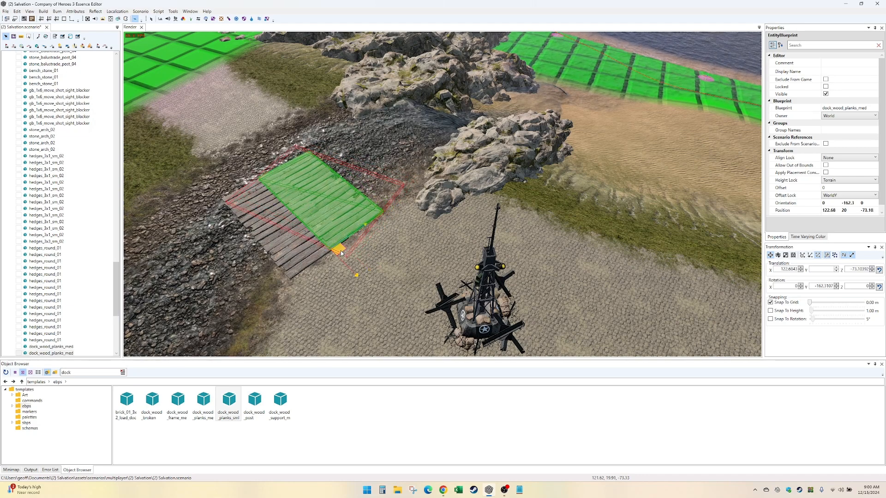
pyautogui.press('Delete')
pyautogui.click(310, 254)
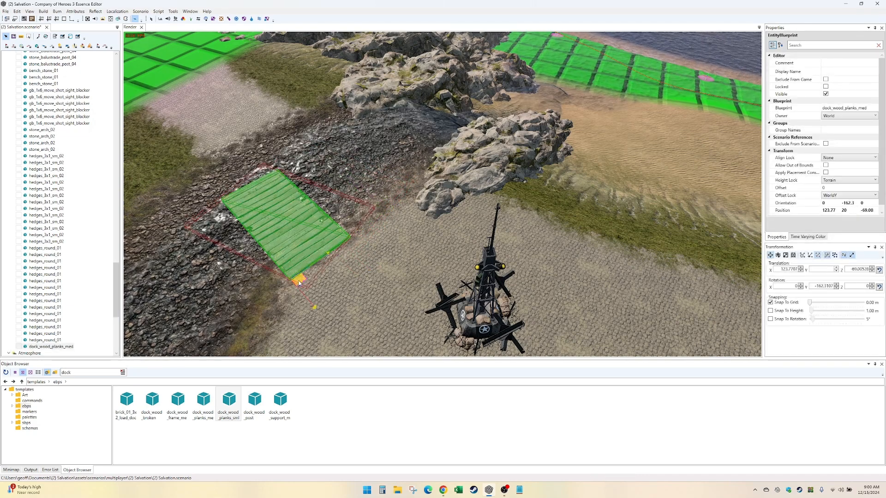
pyautogui.moveTo(298, 284); pyautogui.dragTo(335, 306)
pyautogui.press('w')
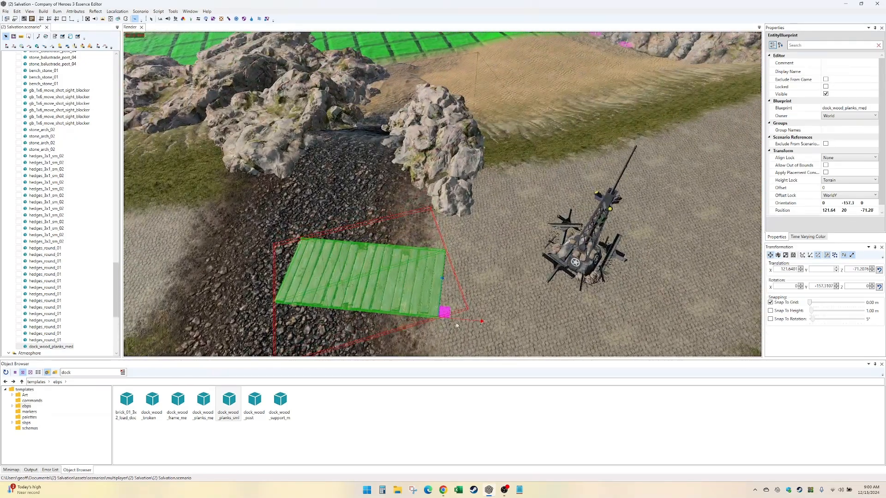
# - Set the plank section's height lock to None and copy it across the stream to about X 134.27, Y 20, Z -76.49
pyautogui.keyDown('shift'); pyautogui.moveTo(454, 325); pyautogui.dragTo(297, 321); pyautogui.keyUp('shift')
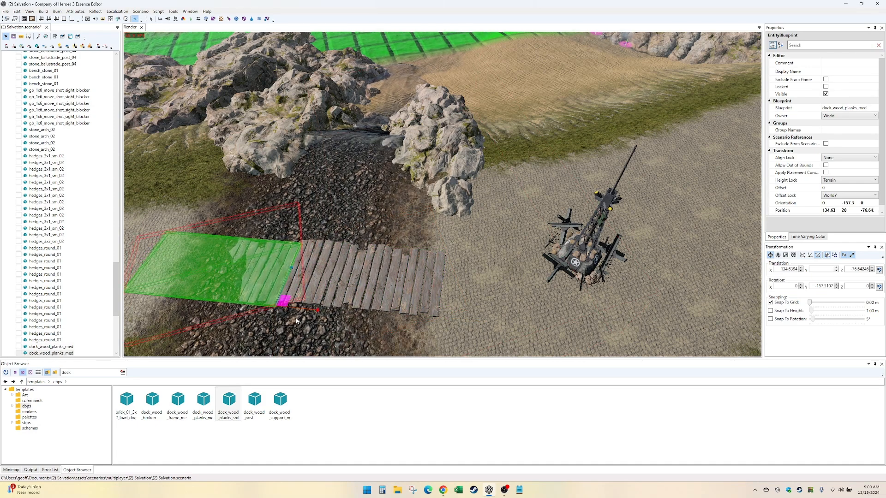
pyautogui.press('Delete')
pyautogui.click(391, 307)
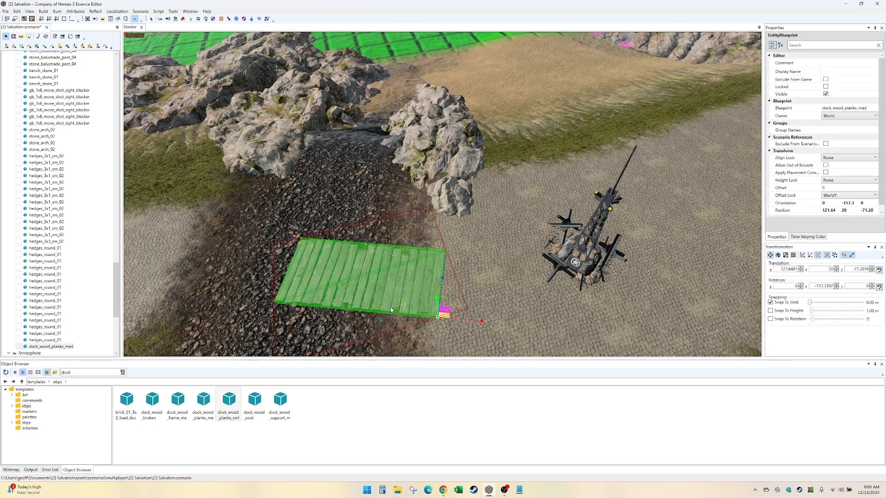
pyautogui.keyDown('shift'); pyautogui.moveTo(453, 325); pyautogui.dragTo(305, 324); pyautogui.keyUp('shift')
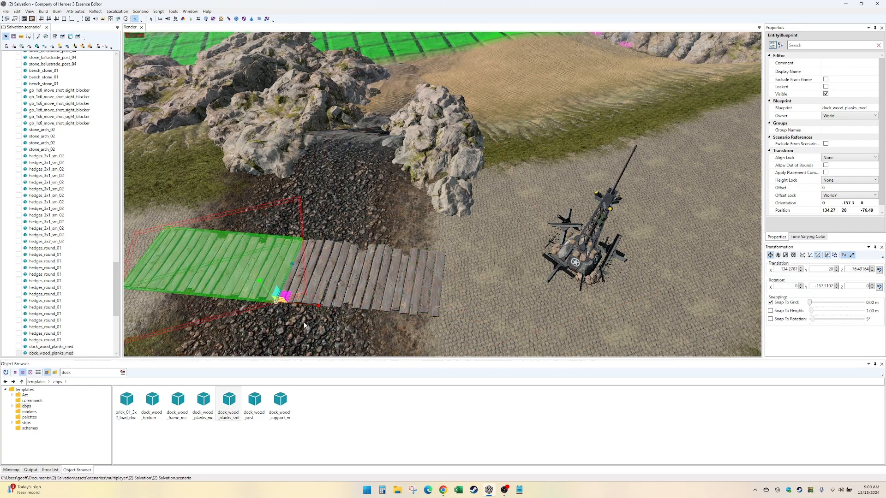
# - Rotate the copied plank section to about -158.6° and join it to the first section at about X 134.26, Z -76.51
pyautogui.click(817, 287)
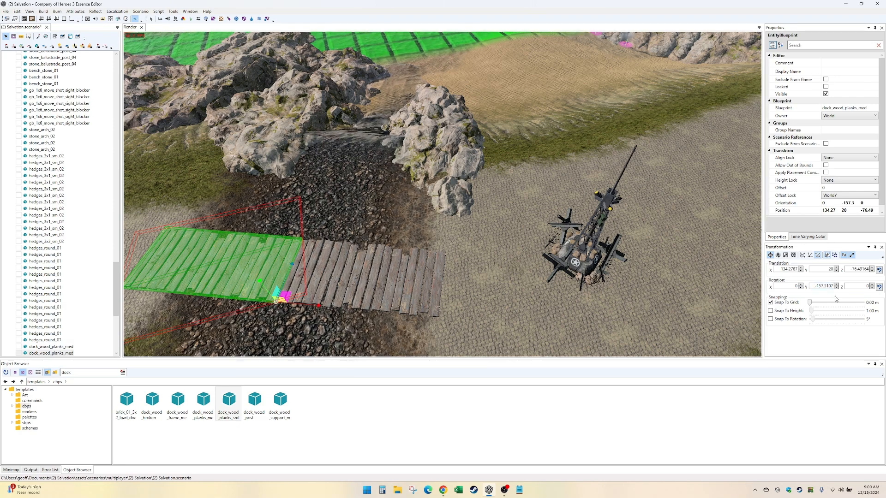
pyautogui.press('BackSpace')
pyautogui.moveTo(279, 294); pyautogui.dragTo(299, 273)
pyautogui.press('e')
pyautogui.click(490, 282)
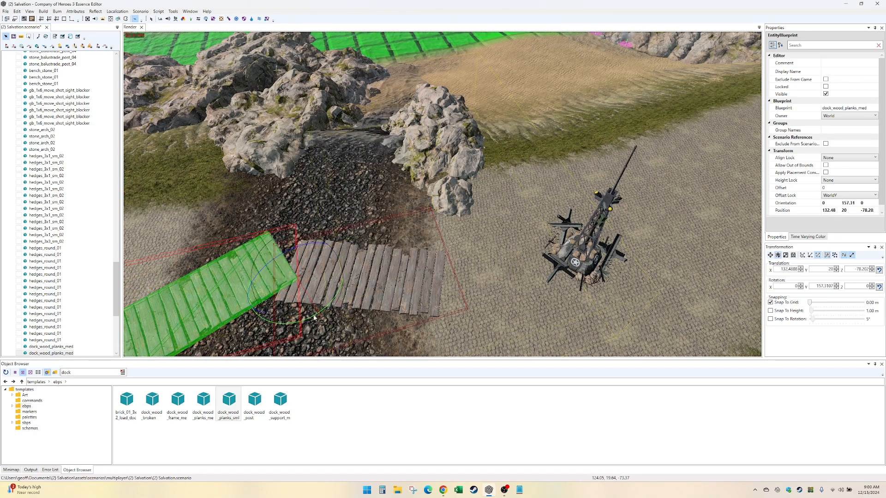
pyautogui.moveTo(295, 324); pyautogui.dragTo(296, 325)
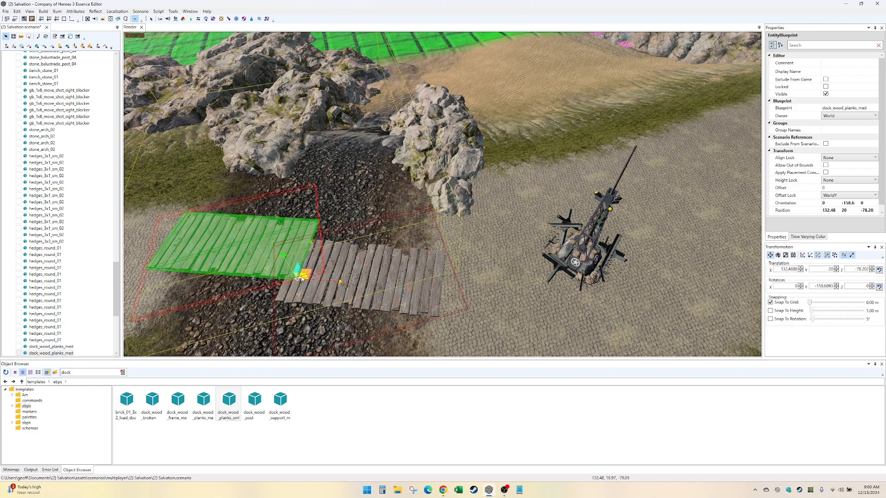
pyautogui.moveTo(303, 279); pyautogui.dragTo(283, 299)
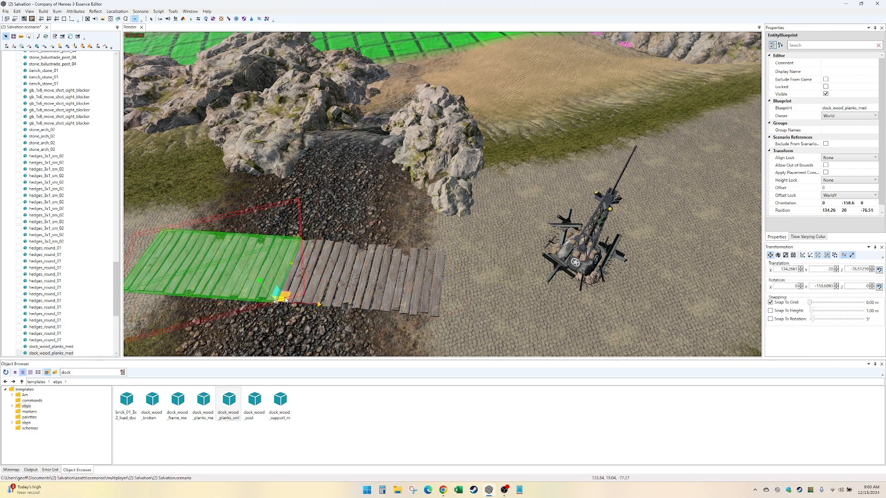
pyautogui.click(532, 322)
pyautogui.keyDown('alt'); pyautogui.moveTo(520, 332); pyautogui.dragTo(489, 331); pyautogui.keyUp('alt')
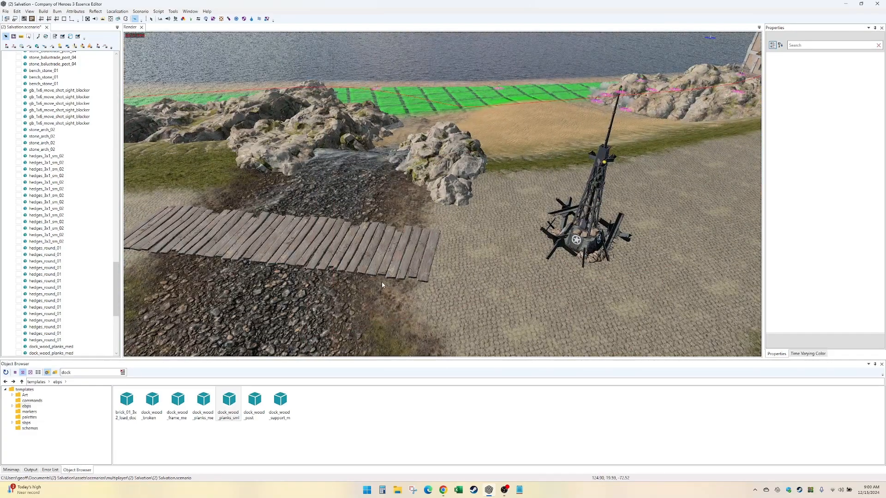
# - Select both plank sections and lower them together to a height of about Y 19.74
pyautogui.click(355, 268)
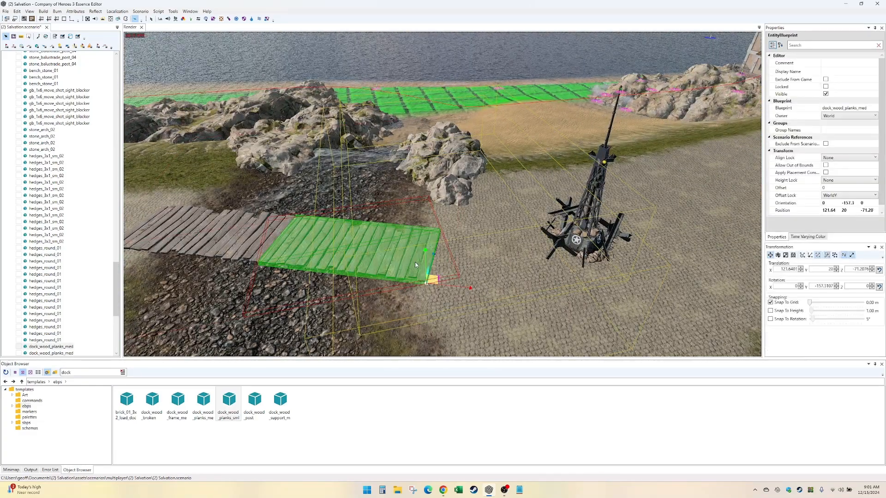
pyautogui.moveTo(424, 263); pyautogui.dragTo(423, 266)
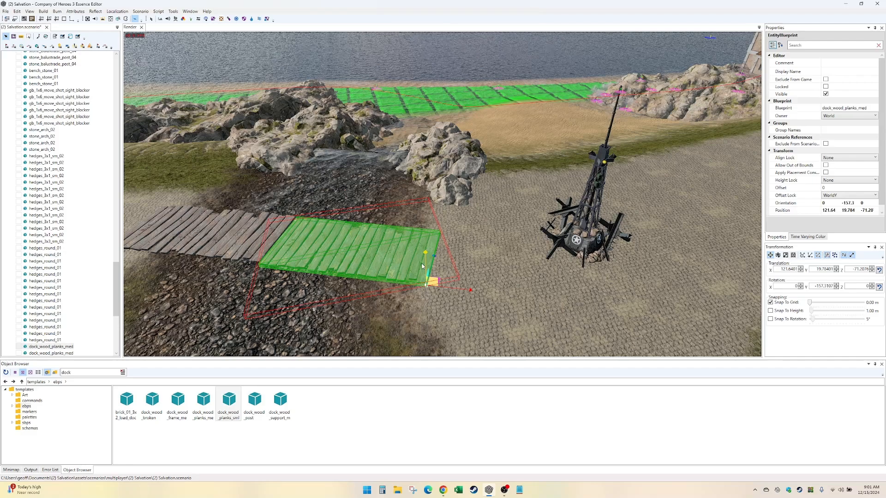
pyautogui.hotkey('ctrl', 'z')
pyautogui.keyDown('ctrl'); pyautogui.click(266, 242); pyautogui.keyUp('ctrl')
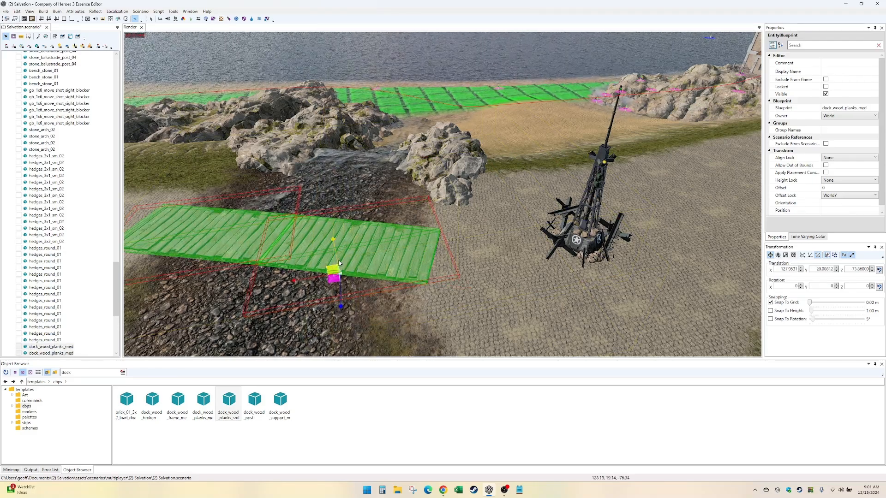
pyautogui.moveTo(337, 261); pyautogui.dragTo(335, 266)
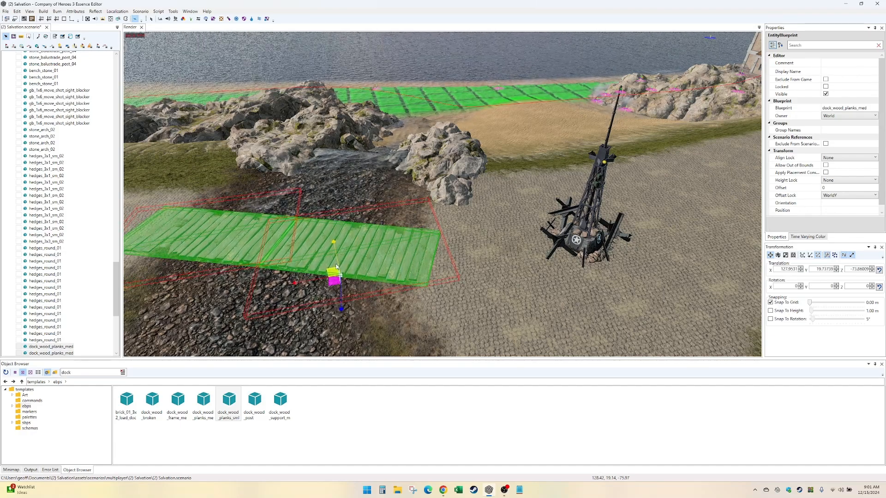
pyautogui.click(567, 314)
# - Place a dock_wood_post at the walkway's near-bank end, about X 120.59, Y 18.42, Z -77.03, and copy it to the opposite edge
pyautogui.moveTo(557, 314); pyautogui.dragTo(463, 321, button='middle')
pyautogui.moveTo(261, 398); pyautogui.dragTo(337, 244)
pyautogui.scroll(3, 341, 264)
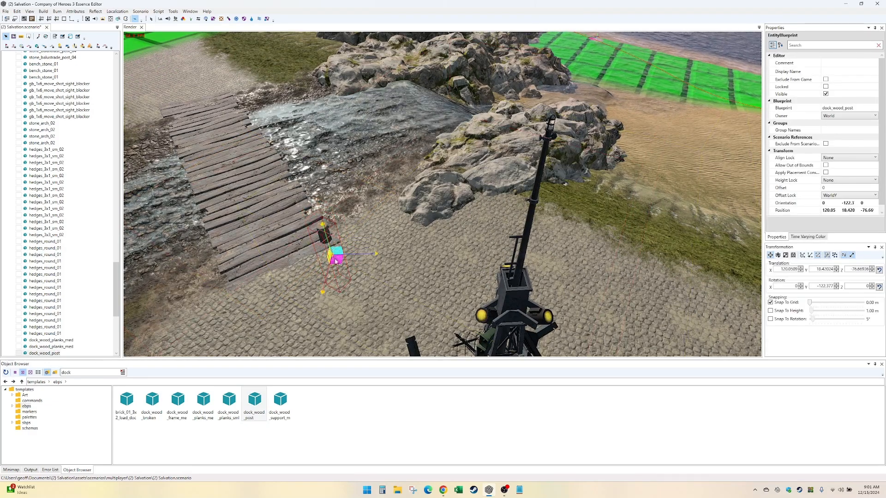
pyautogui.moveTo(335, 261); pyautogui.dragTo(332, 255)
pyautogui.moveTo(333, 254); pyautogui.dragTo(392, 247, button='middle')
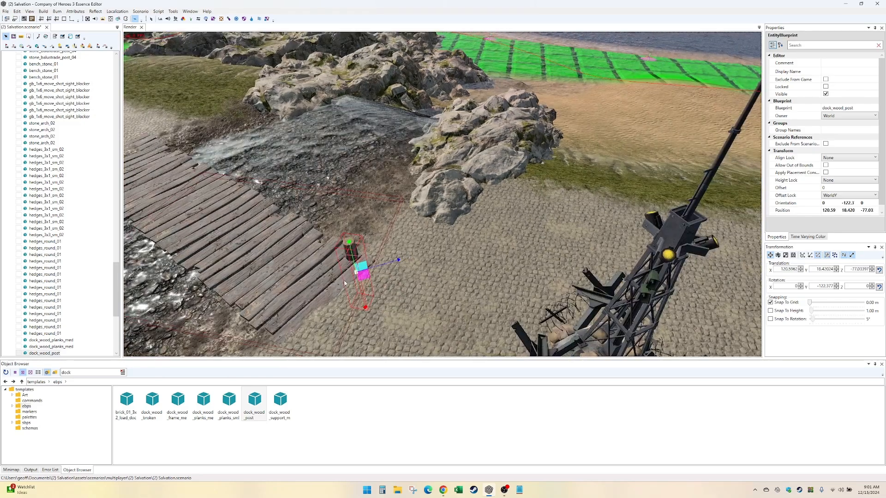
pyautogui.keyDown('shift'); pyautogui.moveTo(361, 274); pyautogui.dragTo(283, 346); pyautogui.keyUp('shift')
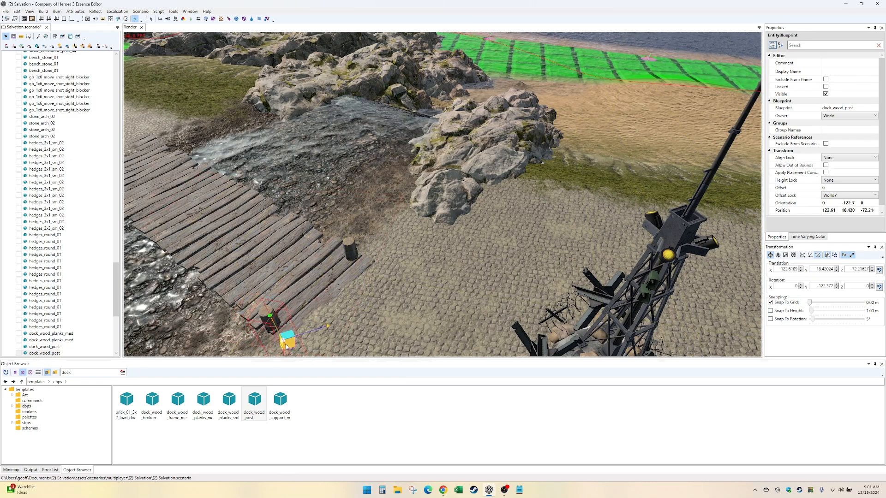
# - Select the two posts and copy the pair three times along the walkway, ending at about X 140.4, Z -82.5
pyautogui.keyDown('ctrl'); pyautogui.click(352, 253); pyautogui.keyUp('ctrl')
pyautogui.moveTo(297, 298); pyautogui.dragTo(257, 269)
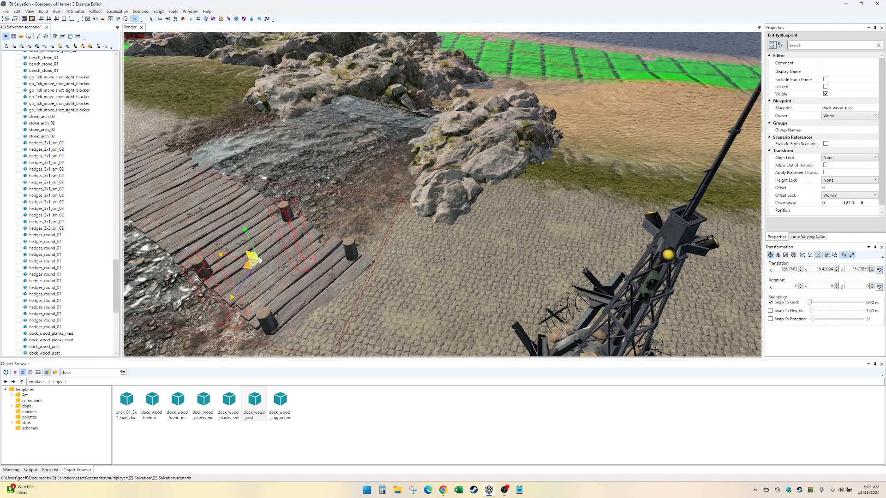
pyautogui.moveTo(253, 264); pyautogui.dragTo(217, 231)
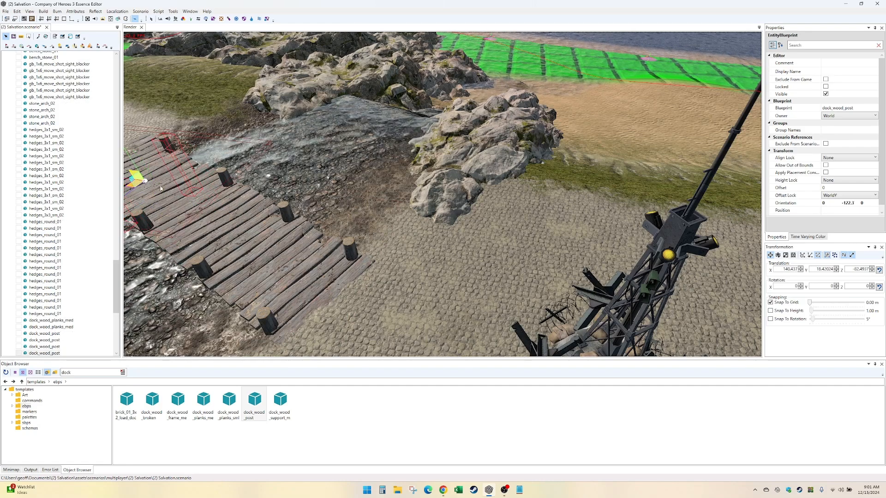
pyautogui.moveTo(234, 236); pyautogui.dragTo(484, 243, button='middle')
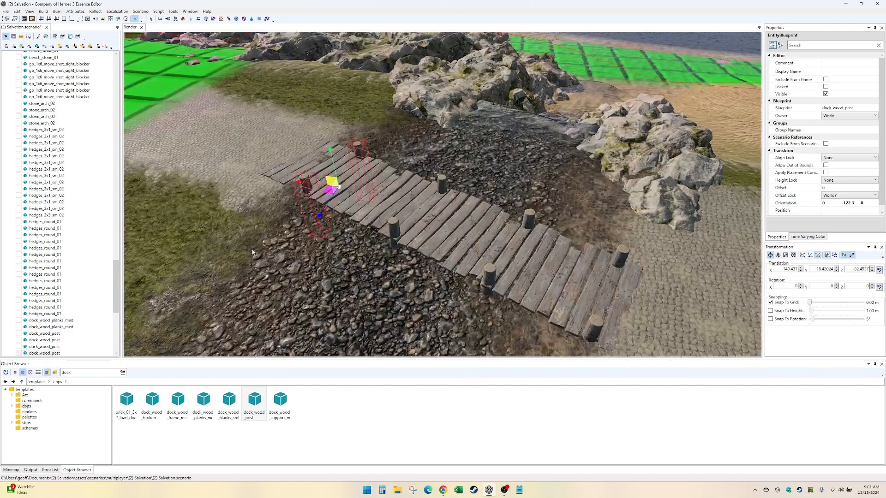
pyautogui.click(276, 269)
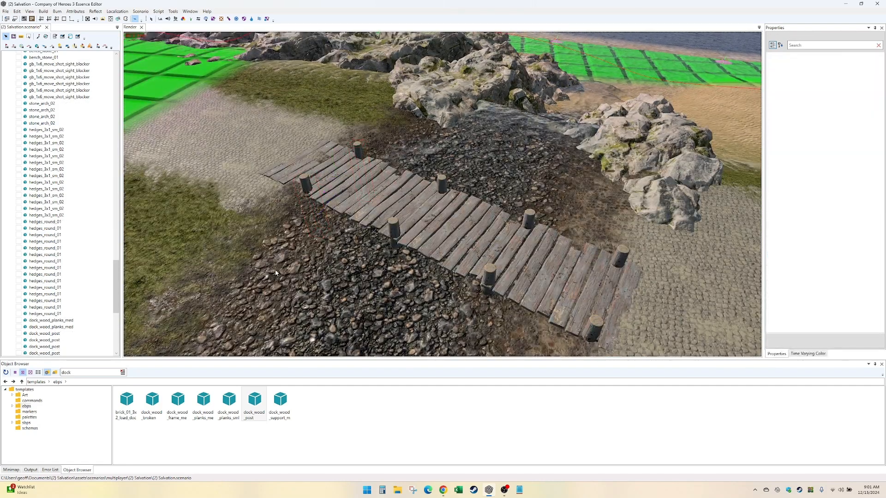
# - Inspect the finished plank crossing and the stream's course from the mouth up to the map border
pyautogui.keyDown('alt'); pyautogui.moveTo(300, 269); pyautogui.dragTo(308, 294); pyautogui.keyUp('alt')
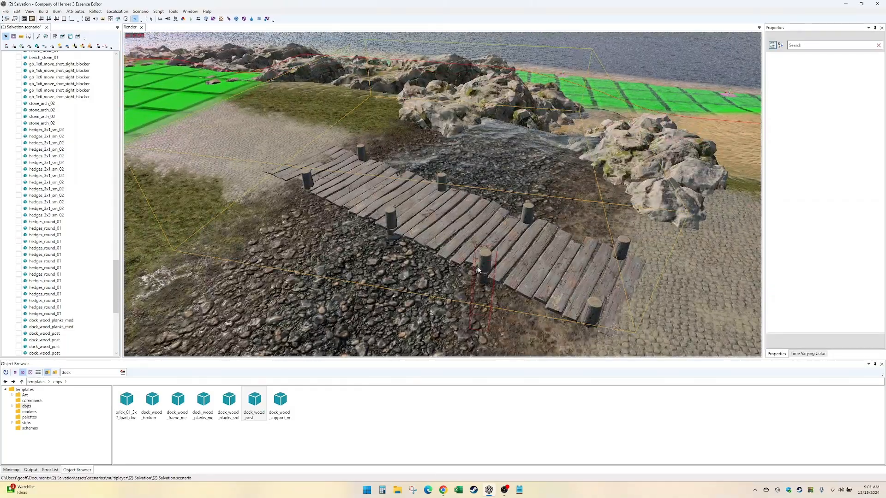
pyautogui.moveTo(485, 293); pyautogui.dragTo(462, 282, button='middle')
pyautogui.scroll(-4, 462, 281)
pyautogui.scroll(4, 466, 281)
pyautogui.scroll(-9, 466, 282)
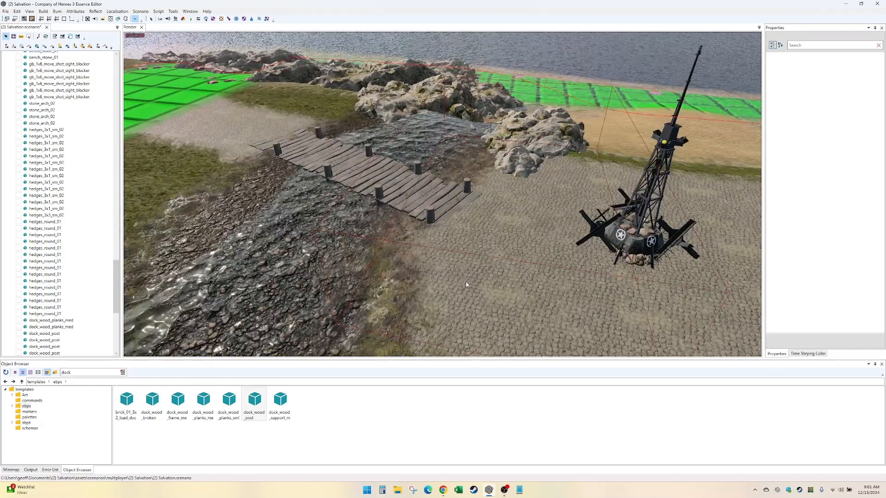
pyautogui.scroll(-5, 466, 284)
pyautogui.scroll(4, 466, 284)
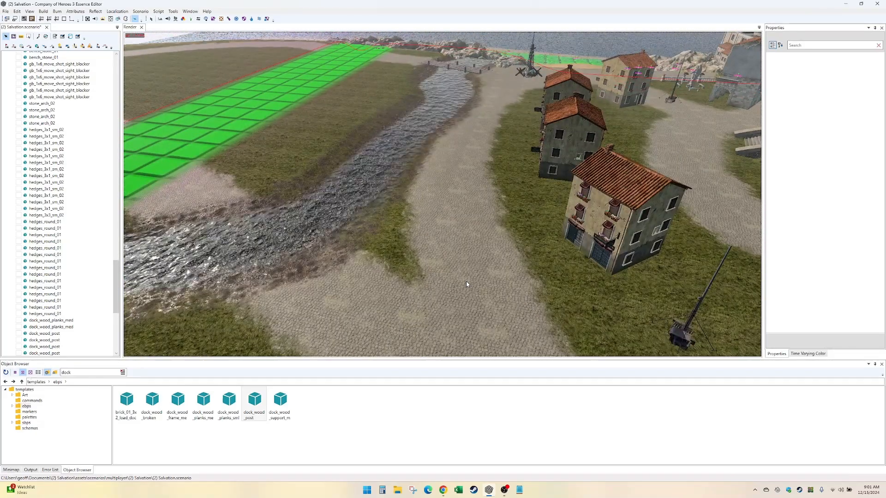
pyautogui.scroll(3, 466, 284)
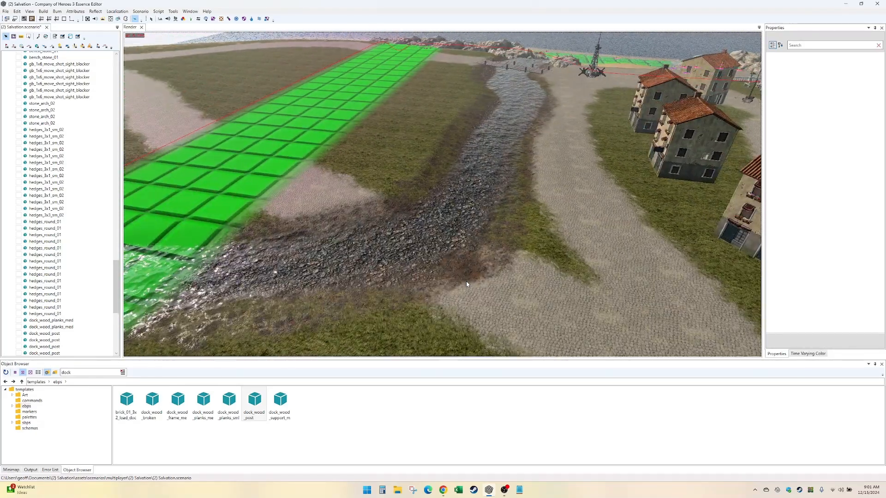
pyautogui.scroll(-4, 465, 285)
pyautogui.scroll(6, 466, 284)
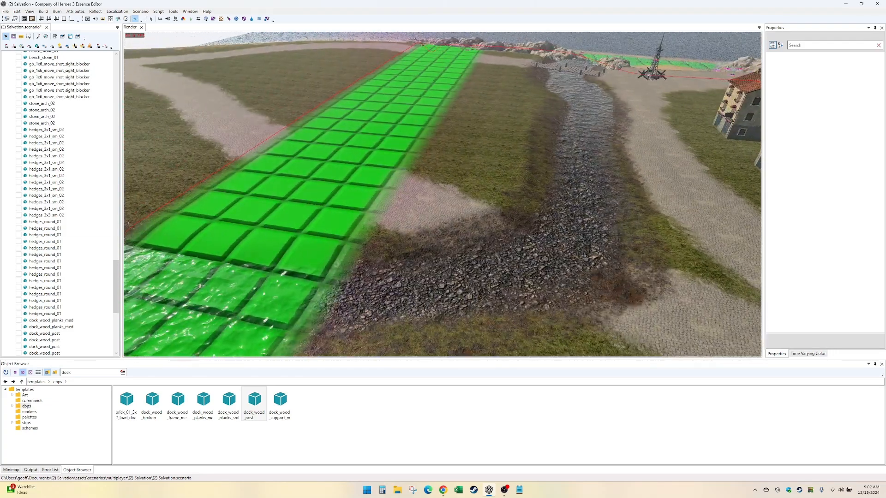
# - Sample the grass_01_grass_01b tile and paint it over the cobble patch inside the stream bend, enlarging the brush to size 19
pyautogui.moveTo(466, 284); pyautogui.dragTo(466, 318, button='middle')
pyautogui.scroll(-3, 480, 251)
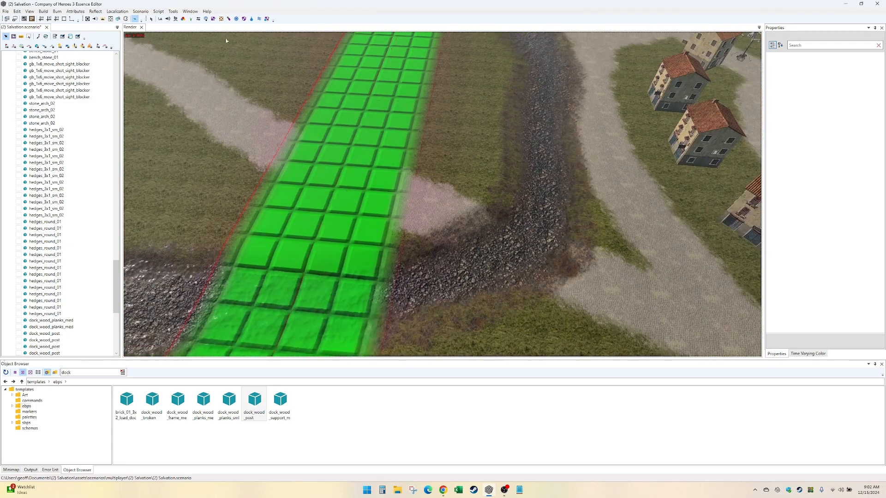
pyautogui.moveTo(115, 308); pyautogui.dragTo(116, 346)
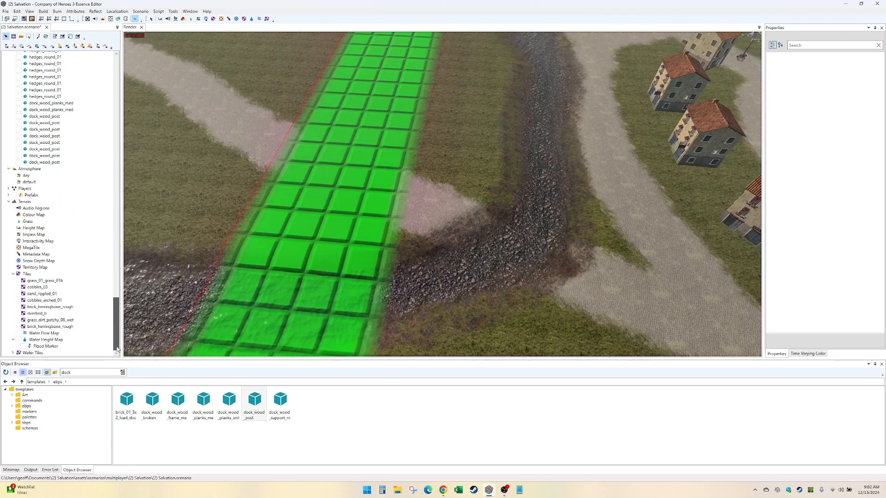
pyautogui.click(44, 300)
pyautogui.click(789, 61)
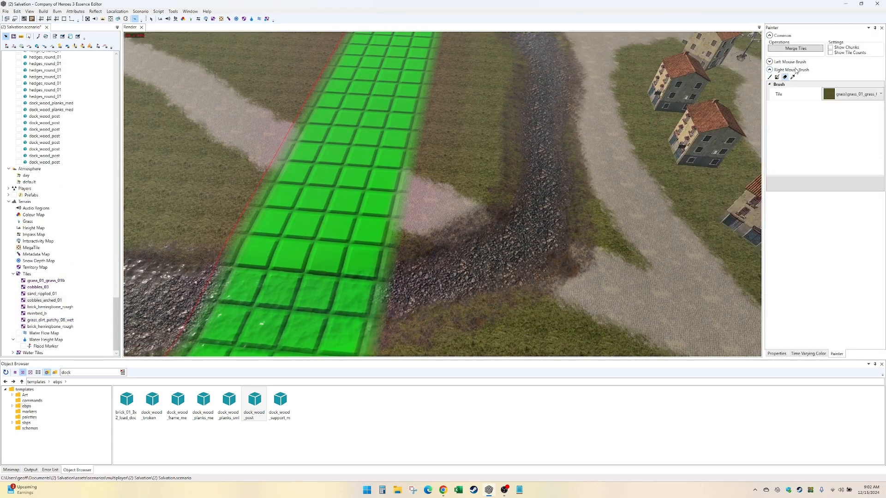
pyautogui.click(792, 61)
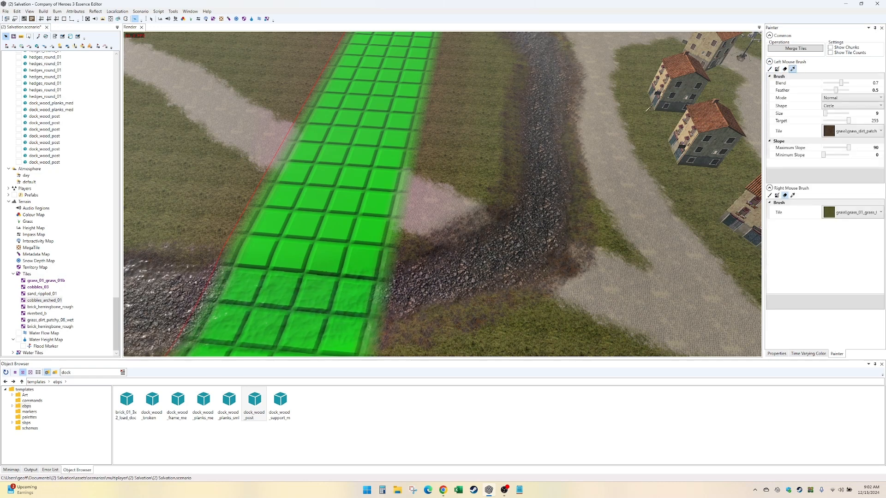
pyautogui.click(419, 135)
pyautogui.moveTo(466, 192); pyautogui.dragTo(424, 217)
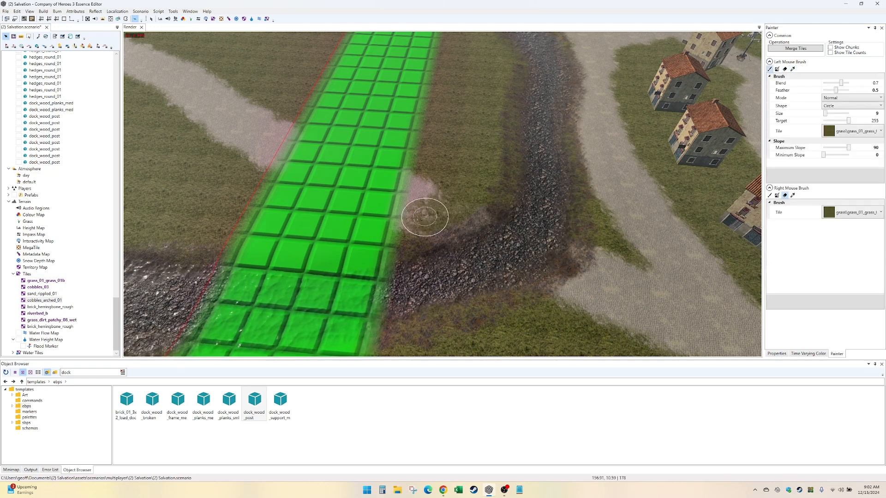
pyautogui.click(837, 114)
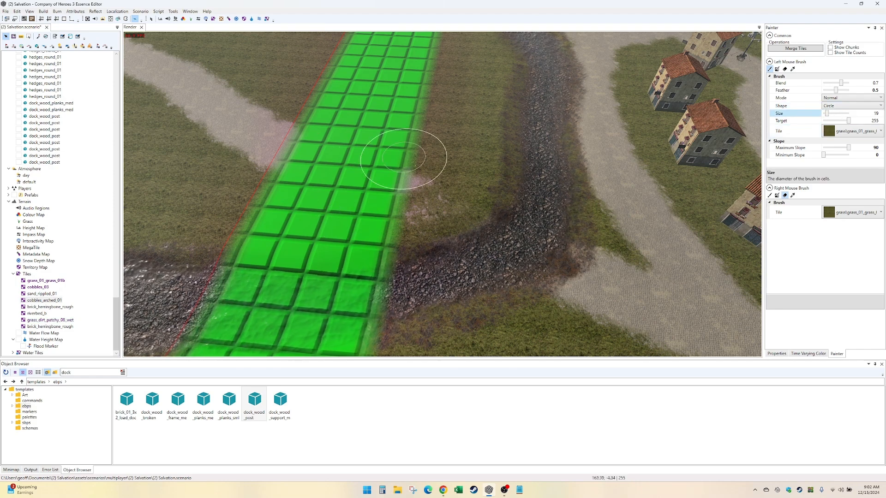
pyautogui.moveTo(415, 162); pyautogui.dragTo(420, 199)
# - Set the brush blend to 1 and paint grass over the leftover cobble path beyond the map border
pyautogui.click(846, 83)
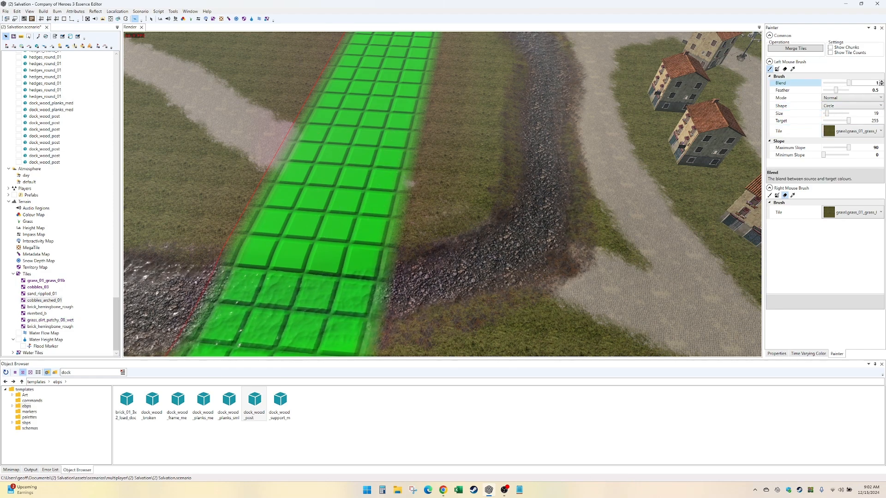
pyautogui.moveTo(316, 247)
pyautogui.mouseDown()
pyautogui.moveTo(219, 116)
pyautogui.moveTo(217, 129)
pyautogui.mouseUp()
pyautogui.moveTo(218, 129)
pyautogui.mouseDown(button='middle')
pyautogui.moveTo(379, 237)
pyautogui.moveTo(391, 210)
pyautogui.mouseUp(button='middle')
pyautogui.moveTo(391, 184); pyautogui.dragTo(386, 177)
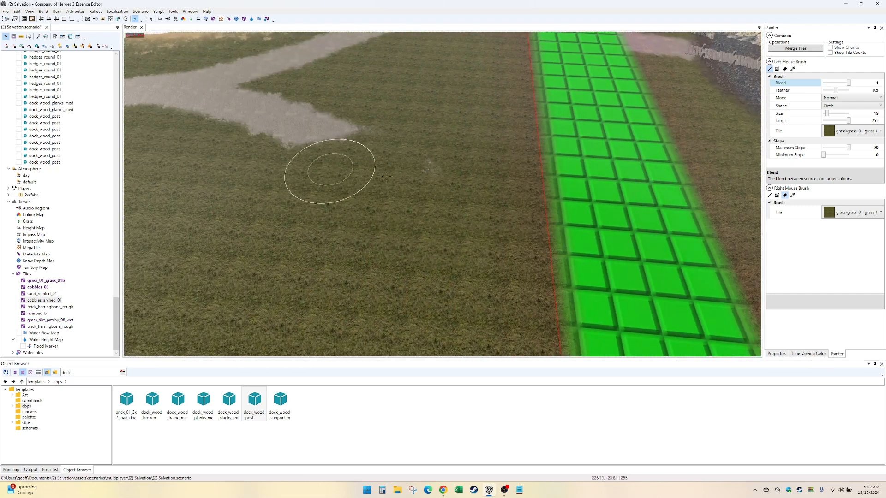
pyautogui.moveTo(291, 159)
pyautogui.mouseDown()
pyautogui.moveTo(174, 128)
pyautogui.moveTo(237, 103)
pyautogui.moveTo(352, 133)
pyautogui.mouseUp()
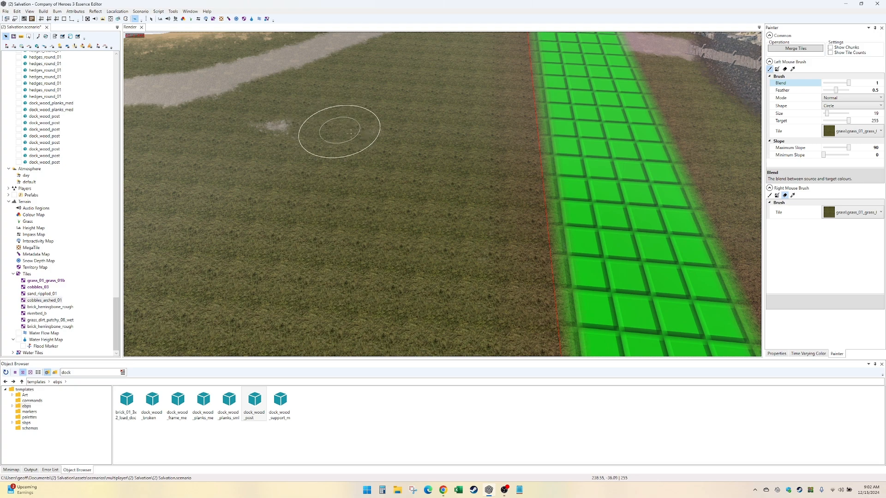
pyautogui.moveTo(433, 122)
pyautogui.mouseDown(button='middle')
pyautogui.moveTo(364, 134)
pyautogui.moveTo(359, 127)
pyautogui.moveTo(425, 252)
pyautogui.moveTo(346, 295)
pyautogui.mouseUp(button='middle')
# - Paint the wet patchy grass-dirt tile around the walkway's grassy-bank end with blend 0.5 and size 5
pyautogui.scroll(4, 426, 253)
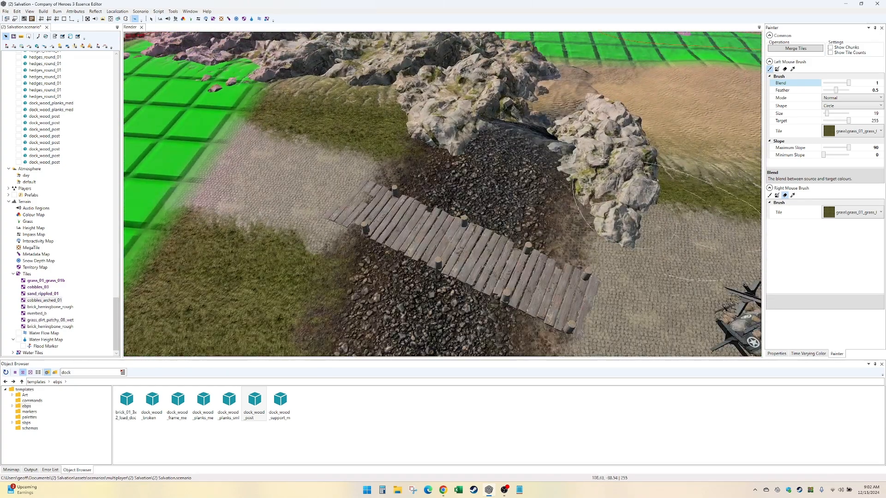
pyautogui.click(867, 129)
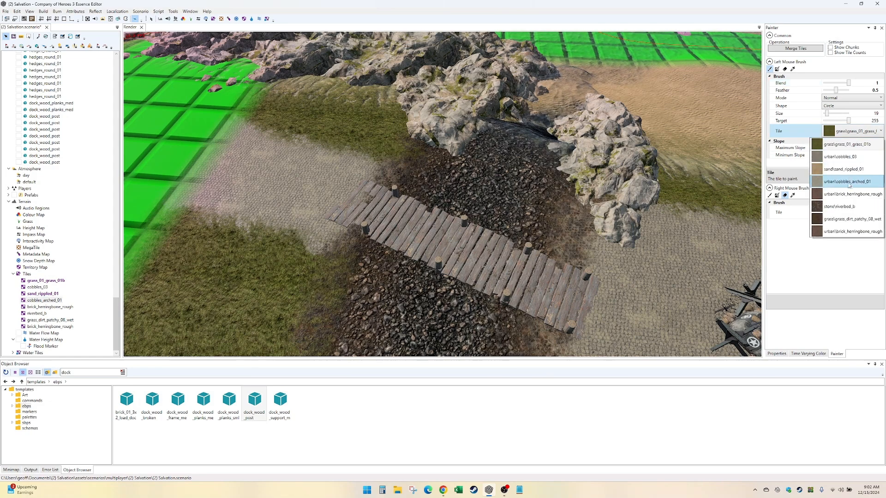
pyautogui.click(848, 220)
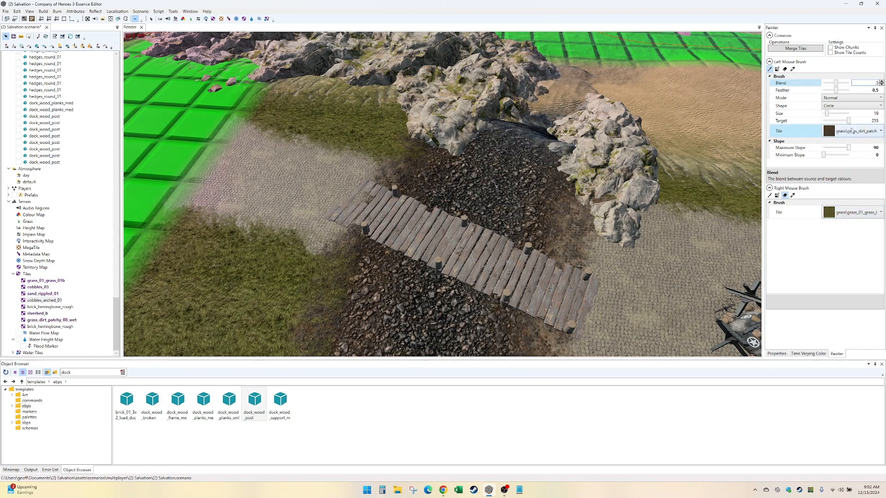
pyautogui.click(861, 113)
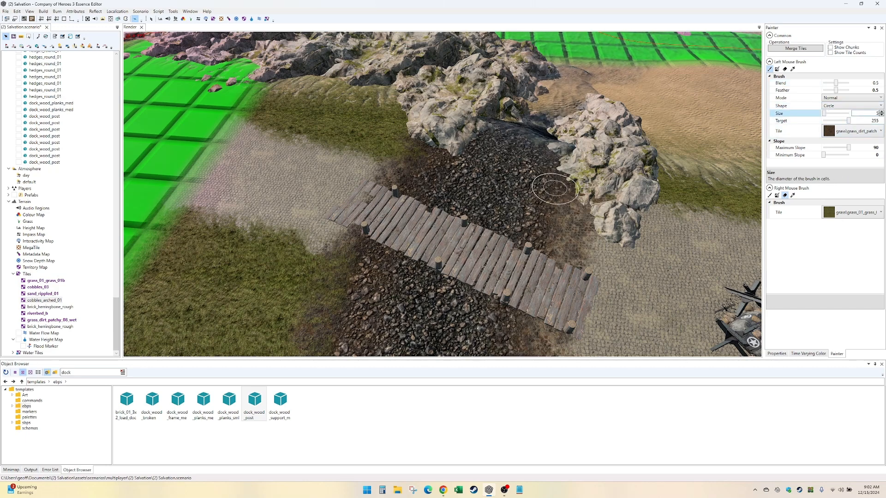
pyautogui.moveTo(303, 233); pyautogui.dragTo(336, 233)
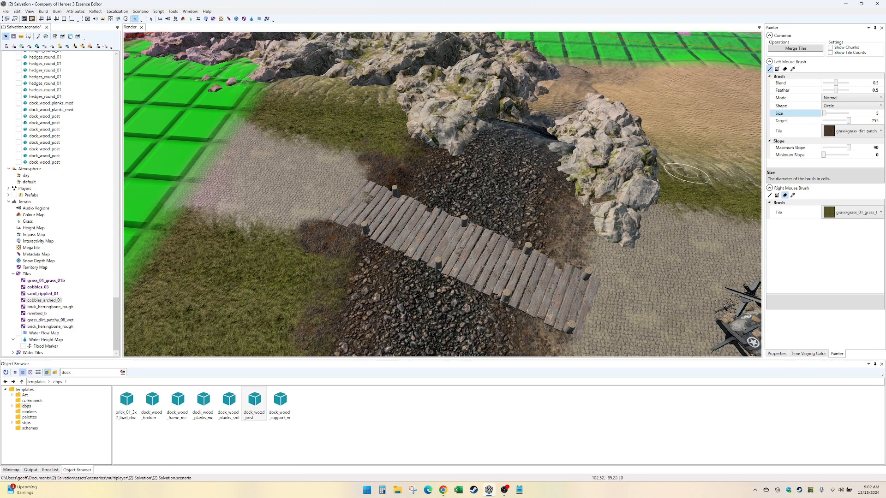
# - Enable the second brush with the grass_01_grass_01b tile, blend 0.3 and size 5, and dab grass along the banks from the crossing to the bend
pyautogui.click(770, 197)
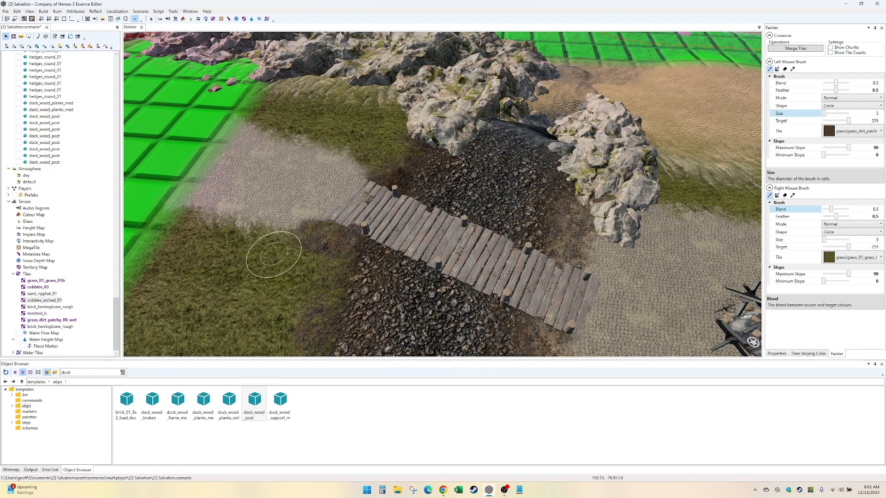
pyautogui.press('Down')
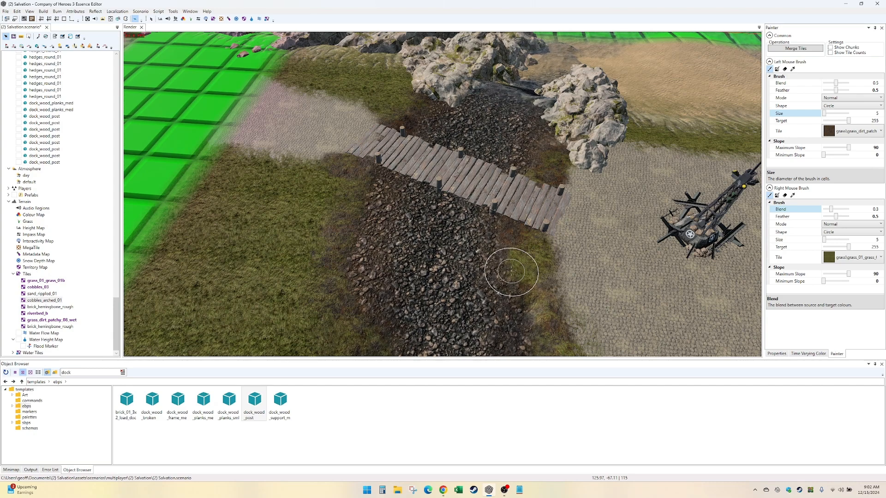
pyautogui.press('Right')
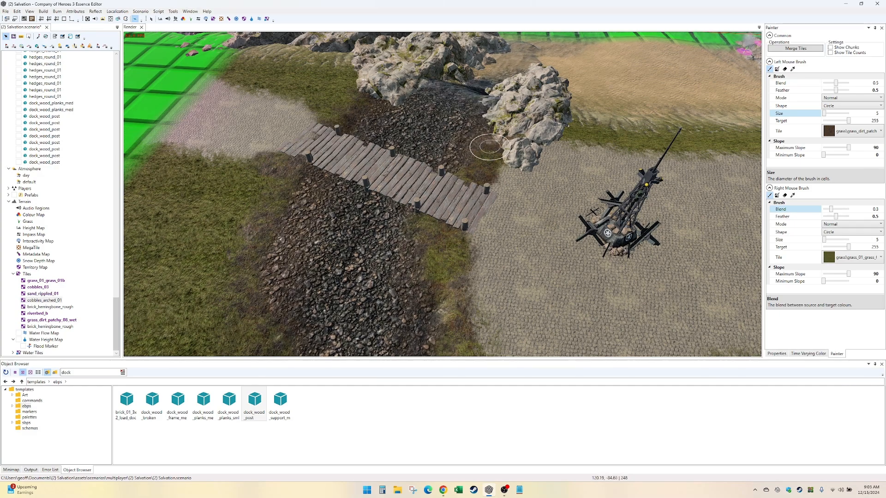
pyautogui.press('Down')
pyautogui.press('Left')
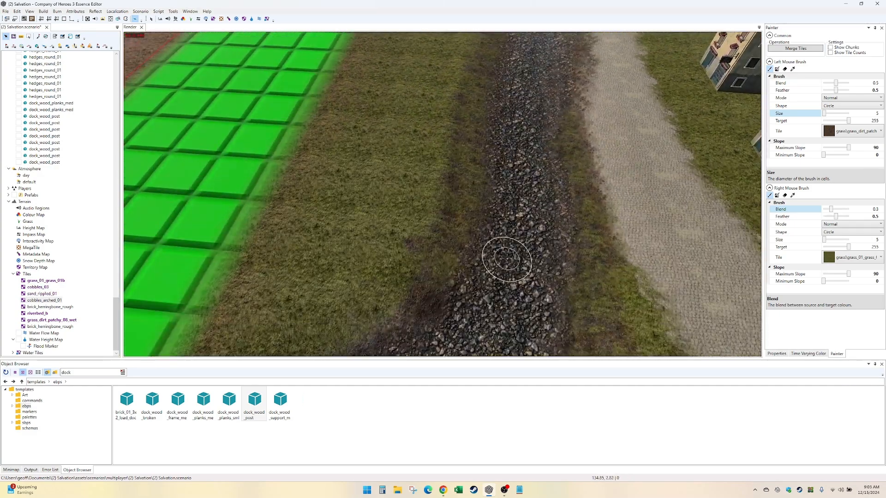
pyautogui.press('Down')
pyautogui.press('Right')
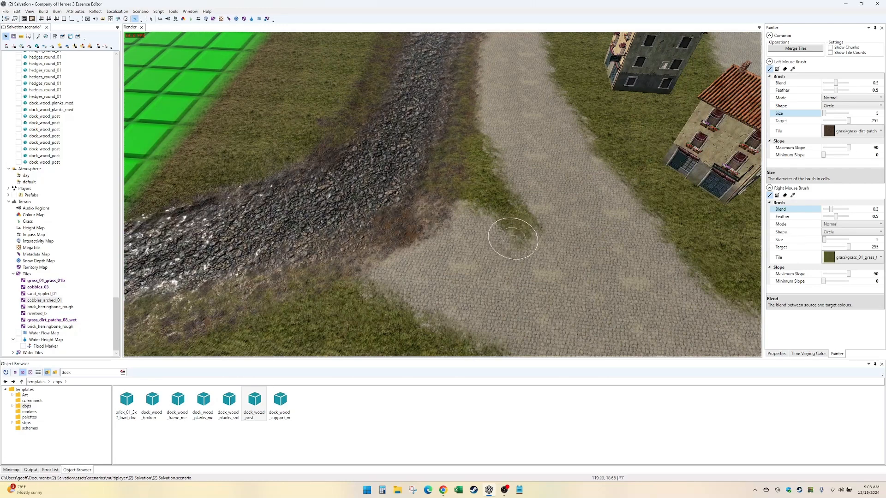
pyautogui.press('Down')
pyautogui.press('Right')
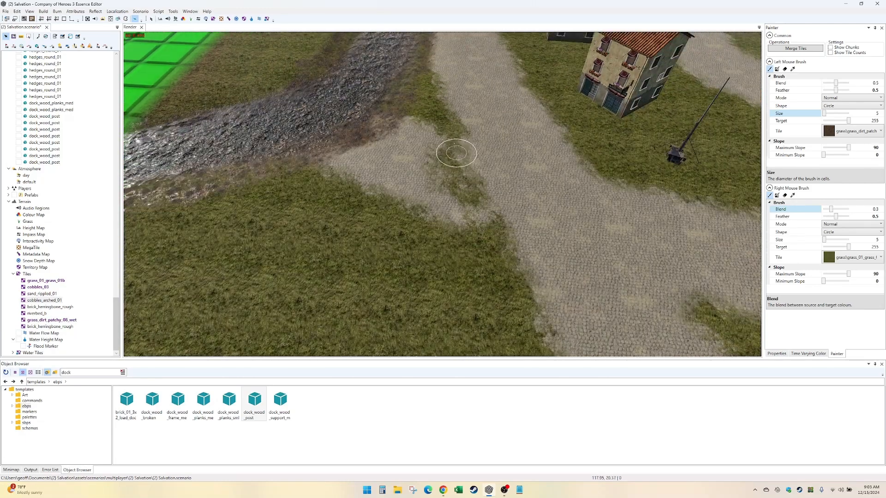
# - Paint grass over the cobble patch outside the stream bend at blend 1, and soften its dirt edge at blend 0.5
pyautogui.moveTo(831, 210); pyautogui.dragTo(849, 209)
pyautogui.moveTo(467, 200)
pyautogui.mouseDown(button='right')
pyautogui.moveTo(483, 216)
pyautogui.moveTo(446, 124)
pyautogui.moveTo(439, 148)
pyautogui.moveTo(358, 204)
pyautogui.moveTo(393, 164)
pyautogui.moveTo(332, 174)
pyautogui.moveTo(421, 122)
pyautogui.mouseUp(button='right')
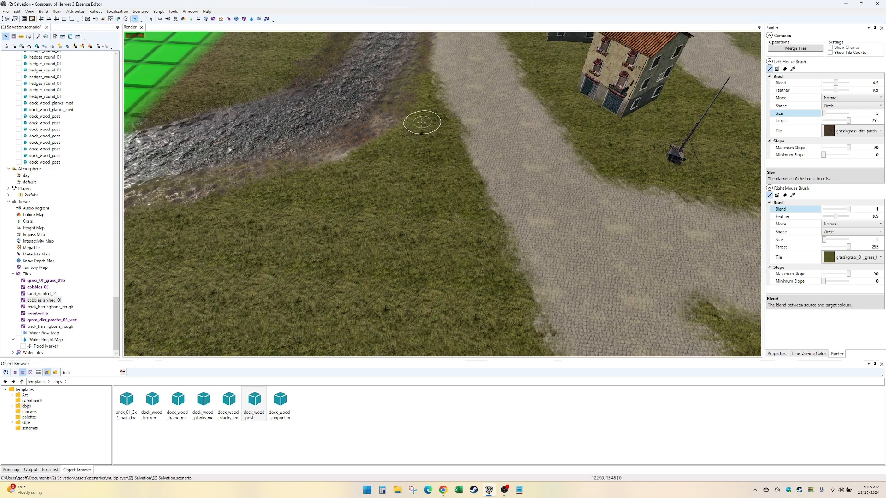
pyautogui.moveTo(422, 122); pyautogui.dragTo(499, 257, button='middle')
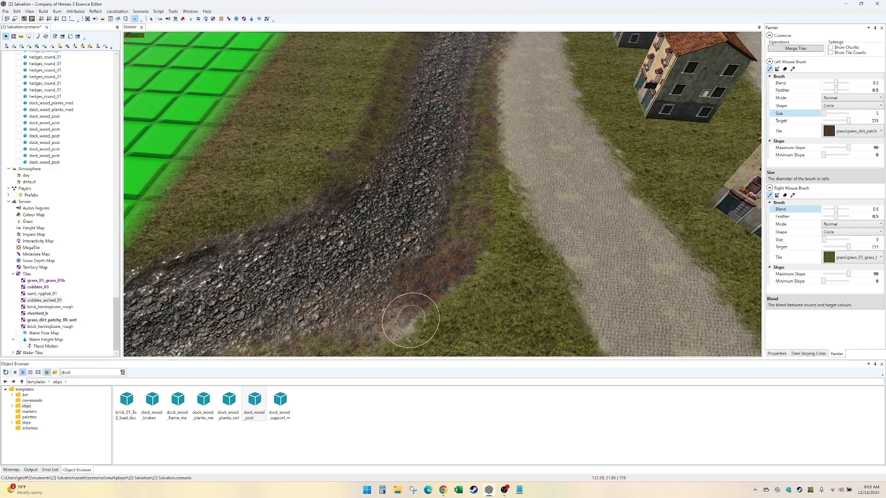
pyautogui.moveTo(422, 302)
pyautogui.mouseDown(button='right')
pyautogui.moveTo(461, 275)
pyautogui.moveTo(475, 241)
pyautogui.mouseUp(button='right')
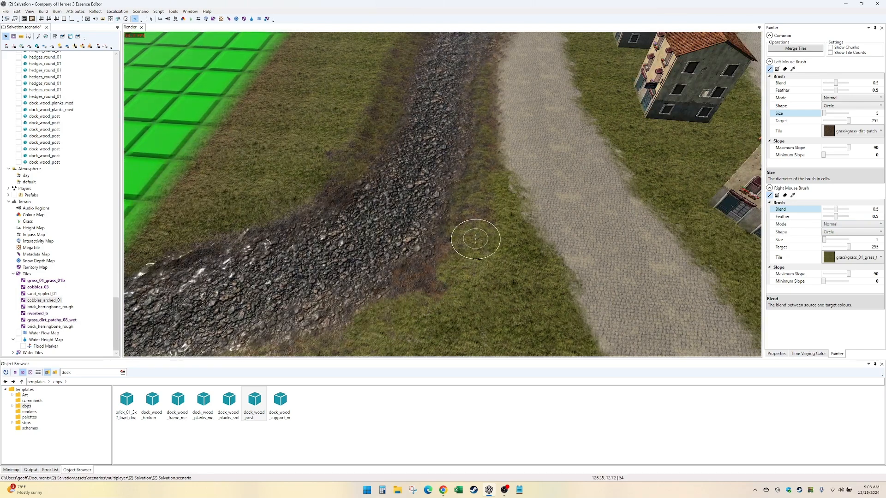
# - Set both brushes to blend 0.3 and mottle wet dirt and grass along the bank beside the cobbled road
pyautogui.press('Up')
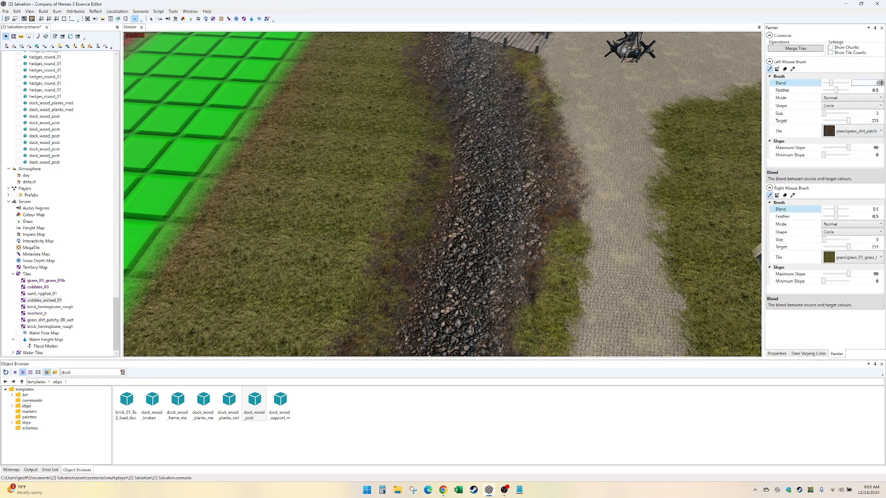
pyautogui.click(874, 154)
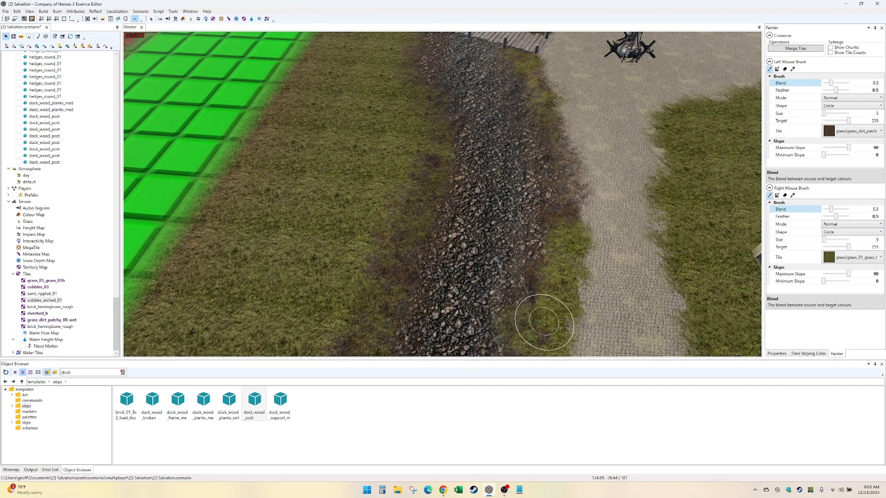
pyautogui.keyDown('alt'); pyautogui.moveTo(570, 260); pyautogui.dragTo(461, 254); pyautogui.keyUp('alt')
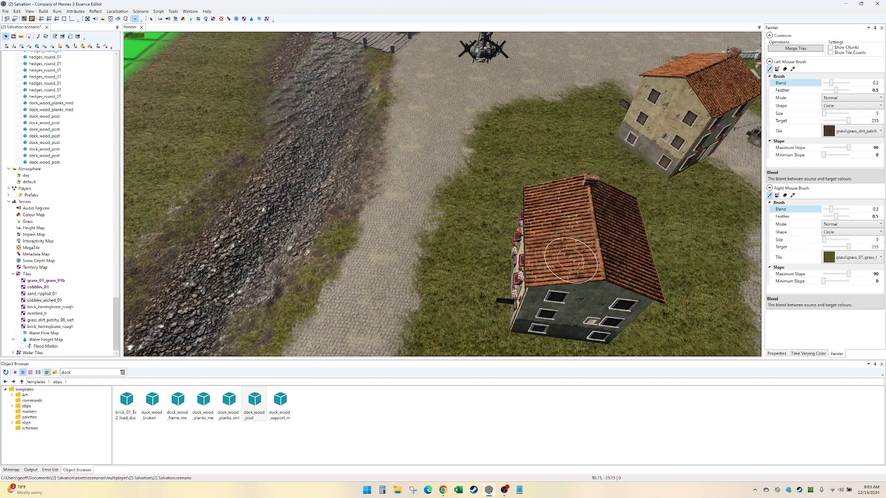
pyautogui.keyDown('alt'); pyautogui.moveTo(461, 254); pyautogui.dragTo(454, 189, button='middle'); pyautogui.keyUp('alt')
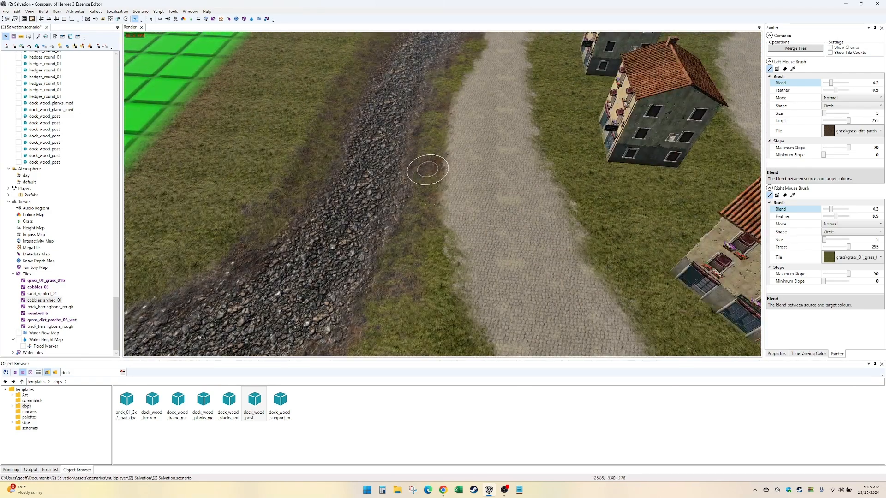
pyautogui.keyDown('alt'); pyautogui.moveTo(438, 226); pyautogui.dragTo(519, 210, button='middle'); pyautogui.keyUp('alt')
pyautogui.keyDown('alt'); pyautogui.moveTo(451, 212); pyautogui.dragTo(525, 343, button='middle'); pyautogui.keyUp('alt')
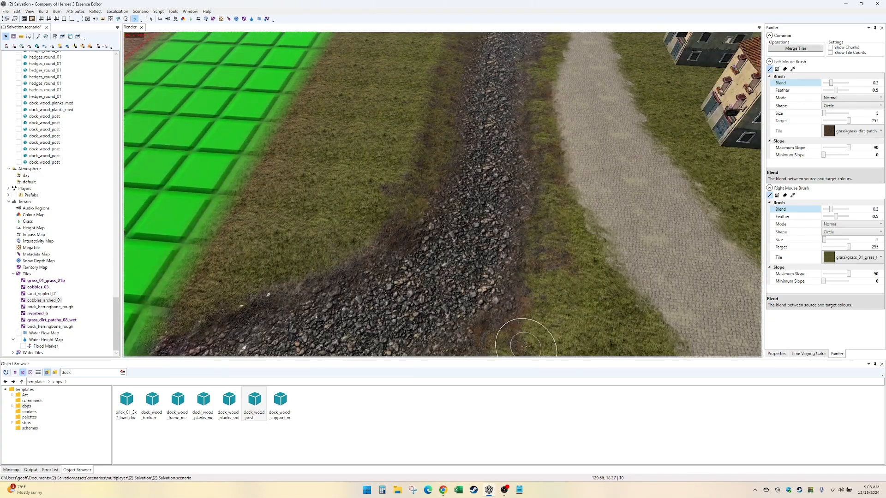
pyautogui.keyDown('alt'); pyautogui.moveTo(489, 194); pyautogui.dragTo(518, 331, button='middle'); pyautogui.keyUp('alt')
pyautogui.keyDown('alt'); pyautogui.moveTo(613, 222); pyautogui.dragTo(526, 333, button='middle'); pyautogui.keyUp('alt')
# - Inspect the blended banks and the road alongside them, from the bend up to the plank crossing
pyautogui.press('Down')
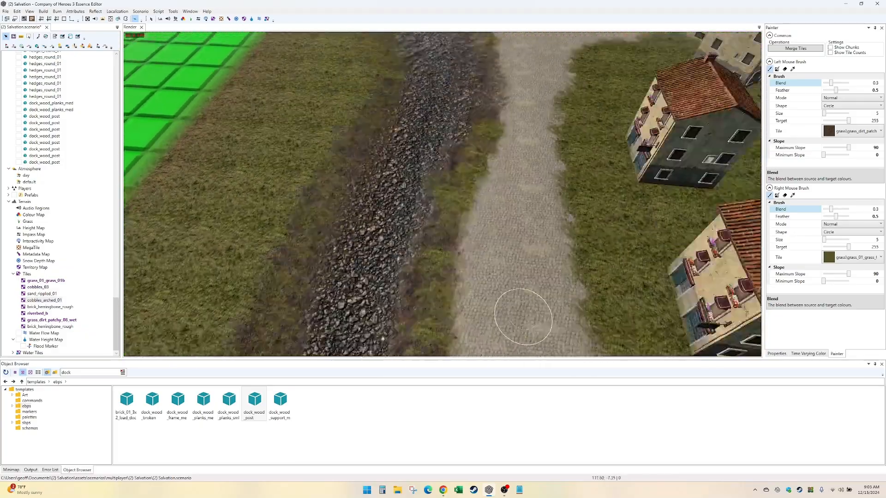
pyautogui.press('Down')
pyautogui.press('Right')
pyautogui.press('Up')
pyautogui.press('Left')
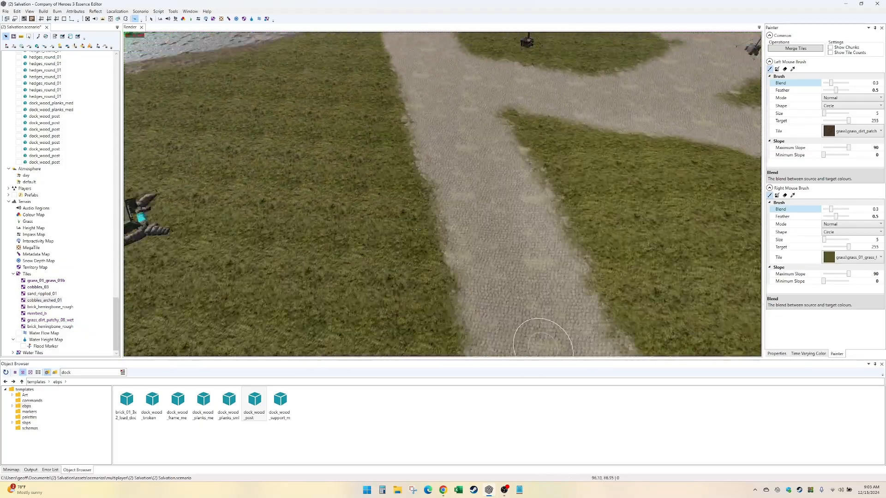
pyautogui.press('Right')
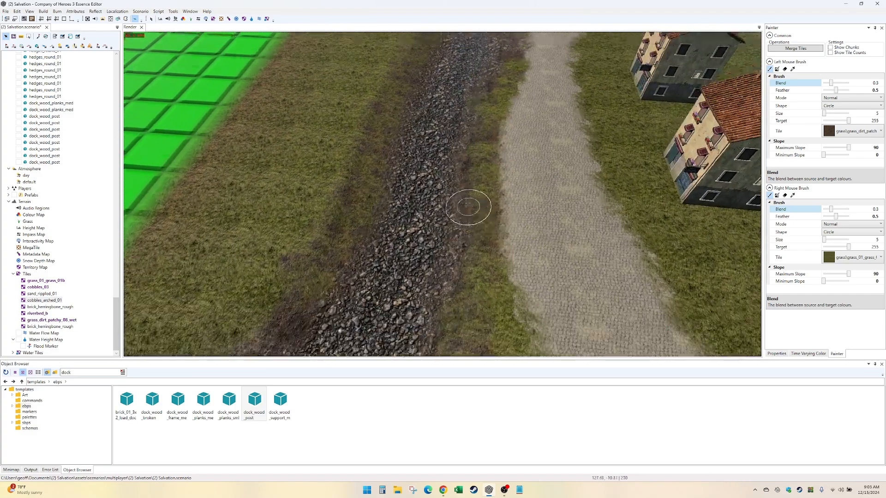
pyautogui.press('Up')
pyautogui.press('Left')
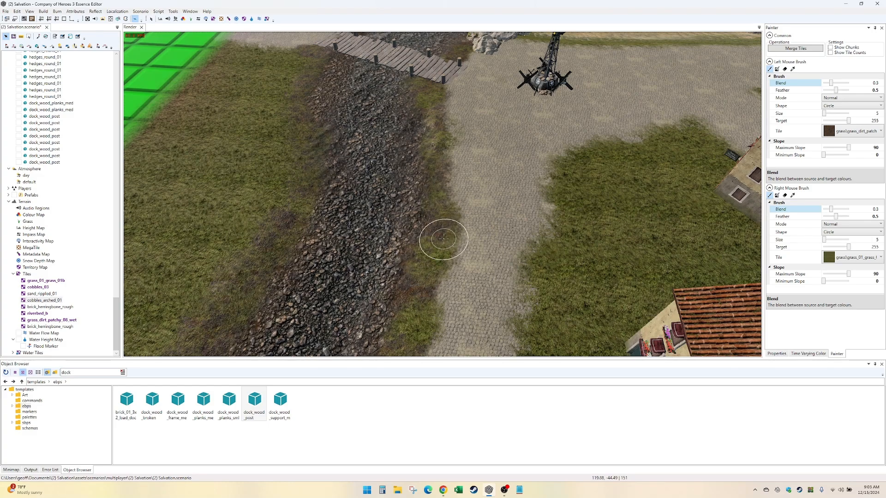
pyautogui.scroll(3, 444, 239)
pyautogui.scroll(-2, 443, 238)
pyautogui.press('Up')
pyautogui.scroll(3, 444, 238)
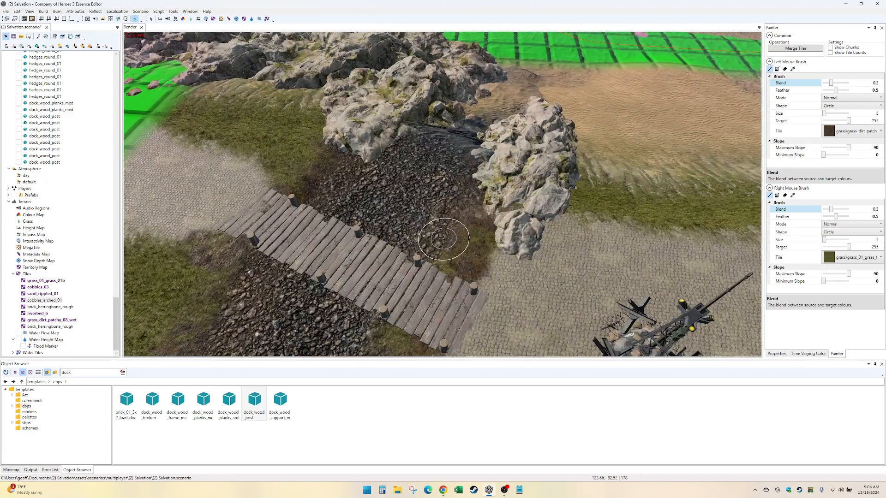
pyautogui.press('Down')
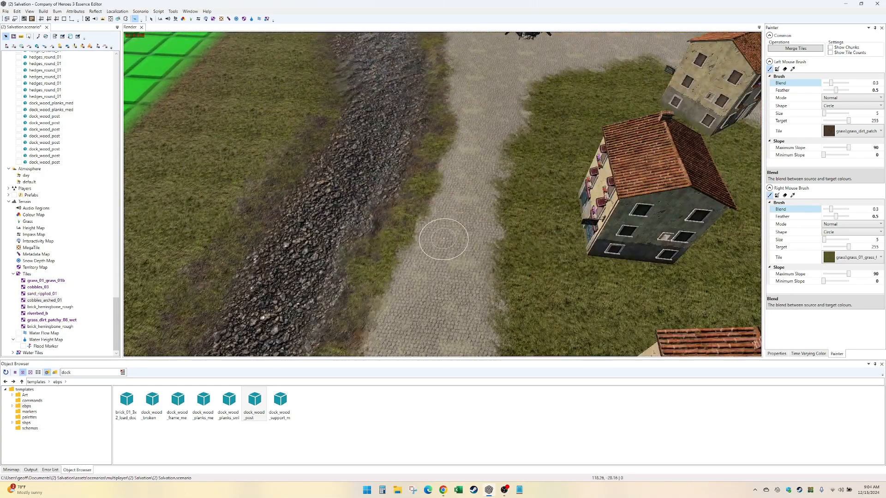
# - Switch the second brush to the stone\riverbed_b tile for painting the stream mouth between the cliffs
pyautogui.press('Up')
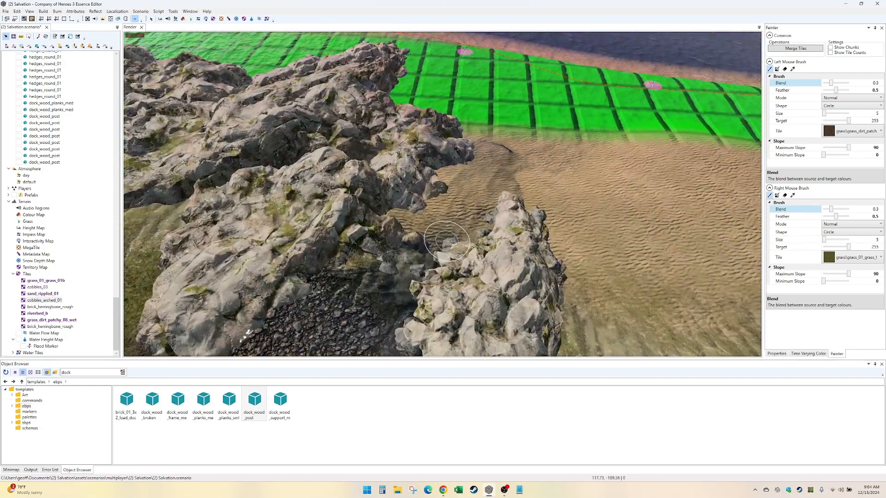
pyautogui.click(850, 256)
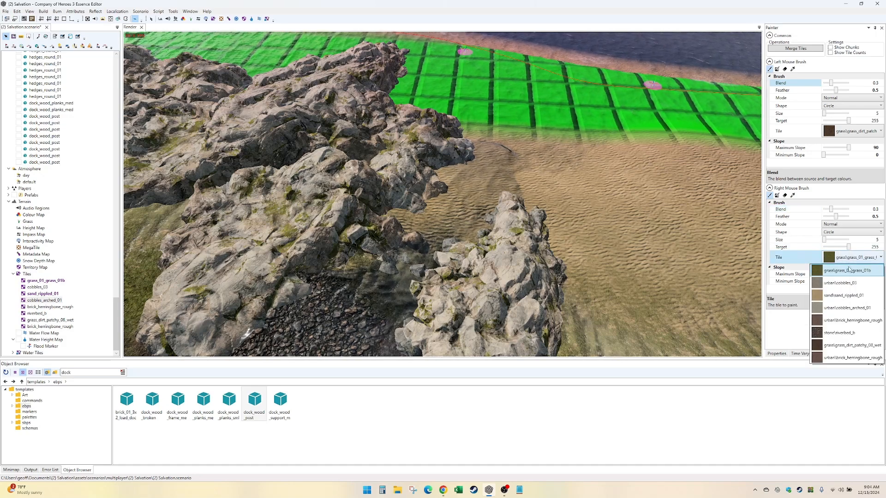
pyautogui.click(847, 333)
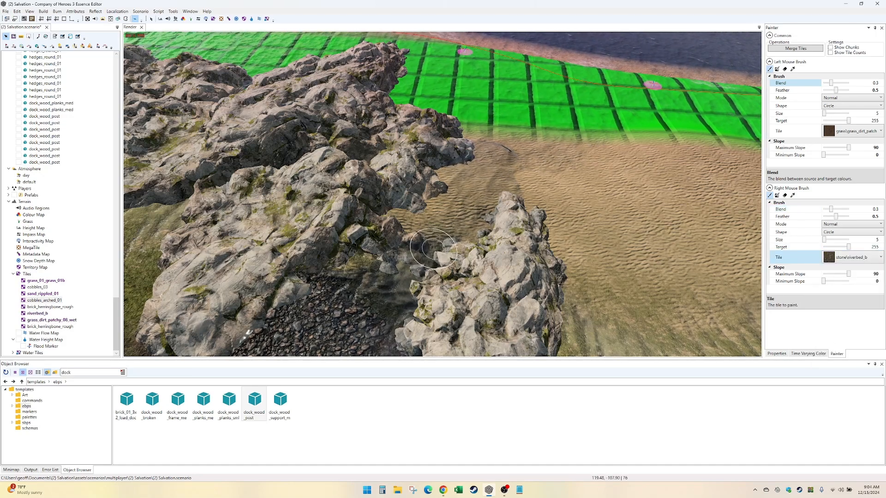
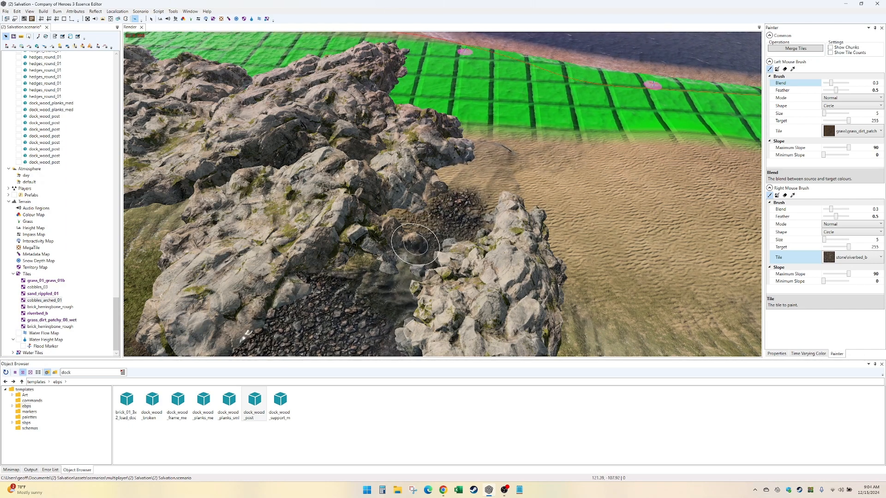
# - Paint the riverbed tile into the gap between the cliffs at the stream mouth
pyautogui.moveTo(408, 232)
pyautogui.mouseDown(button='middle')
pyautogui.moveTo(437, 263)
pyautogui.moveTo(408, 235)
pyautogui.mouseUp(button='middle')
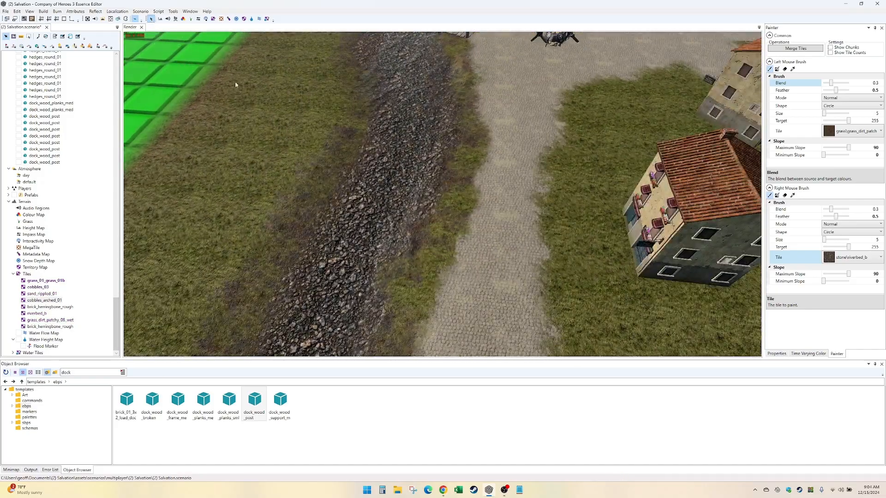
pyautogui.moveTo(499, 245); pyautogui.dragTo(530, 238, button='middle')
pyautogui.press('Up')
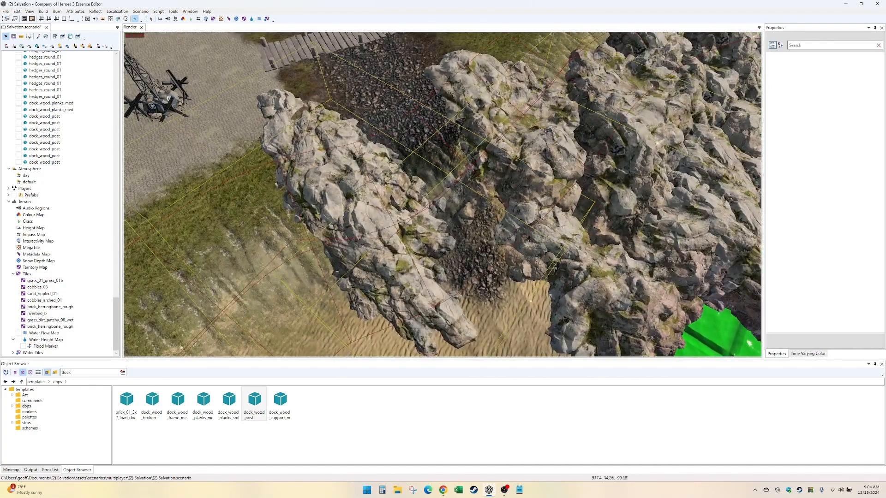
# - Search the Art Fx templates for splash, and place a small rock splash and a small waterfall splash marker between the cliffs at the mouth
pyautogui.click(24, 401)
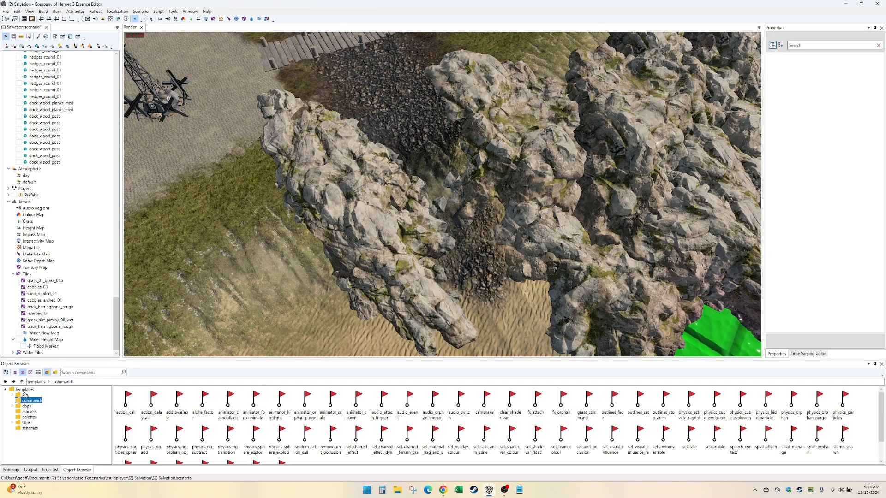
pyautogui.click(25, 396)
pyautogui.doubleClick(252, 401)
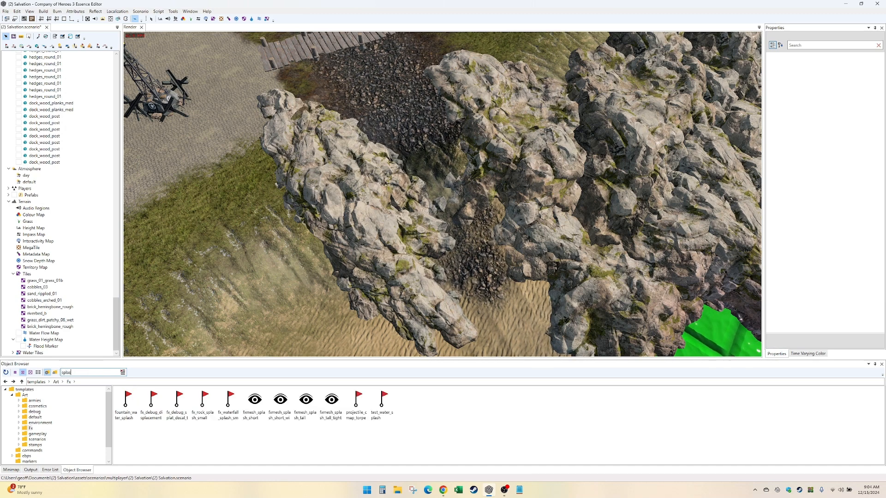
pyautogui.click(133, 414)
pyautogui.moveTo(144, 412)
pyautogui.mouseDown()
pyautogui.moveTo(452, 304)
pyautogui.moveTo(474, 282)
pyautogui.moveTo(477, 295)
pyautogui.moveTo(459, 289)
pyautogui.mouseUp()
pyautogui.moveTo(183, 397)
pyautogui.mouseDown()
pyautogui.moveTo(369, 323)
pyautogui.moveTo(490, 288)
pyautogui.moveTo(492, 296)
pyautogui.moveTo(469, 274)
pyautogui.moveTo(470, 235)
pyautogui.mouseUp()
# - Rotate the waterfall splash marker about its vertical axis to about -167.6 degrees
pyautogui.press('e')
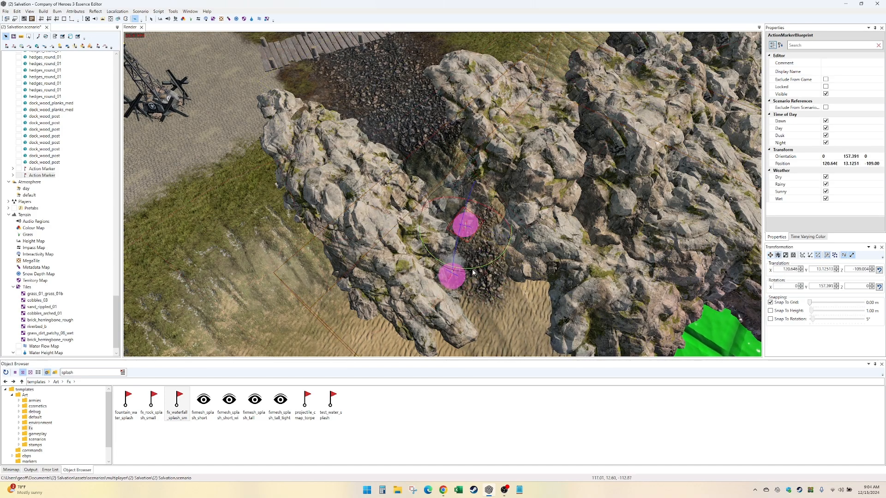
pyautogui.moveTo(472, 269); pyautogui.dragTo(459, 269)
pyautogui.press('w')
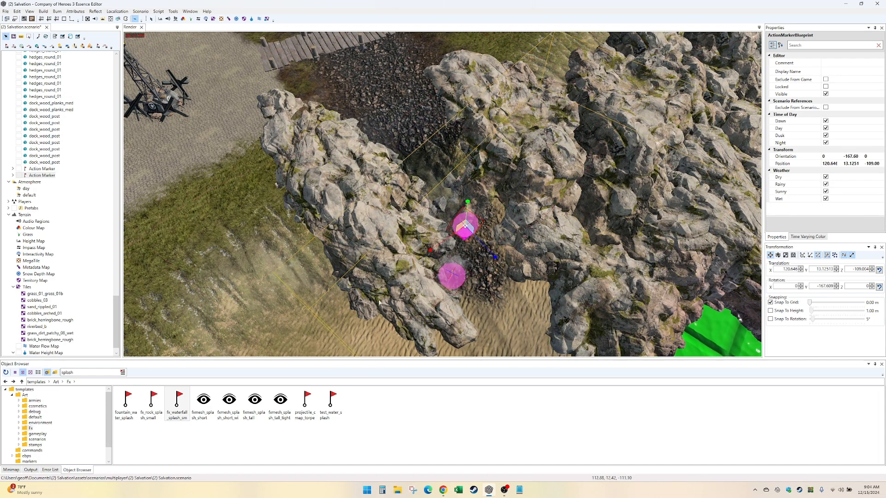
# - Try the rock splash marker's fx_attach effect at scale 2, and return its scale to 1
pyautogui.click(47, 171)
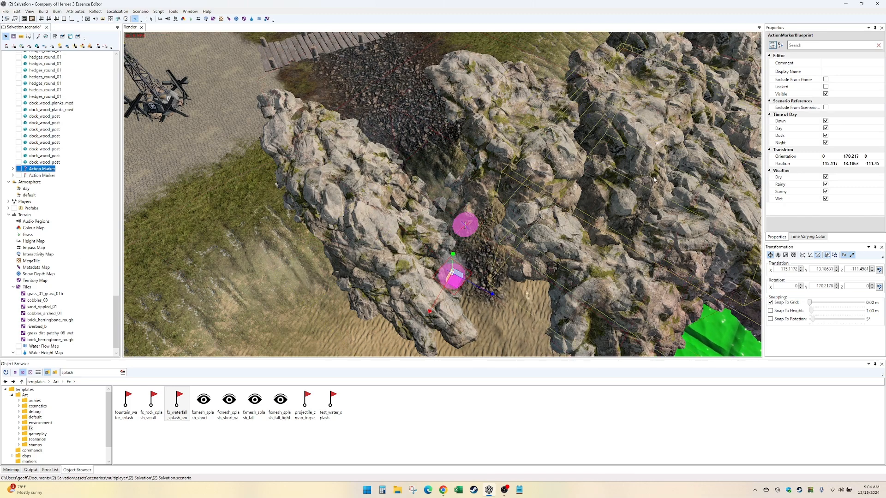
pyautogui.click(13, 169)
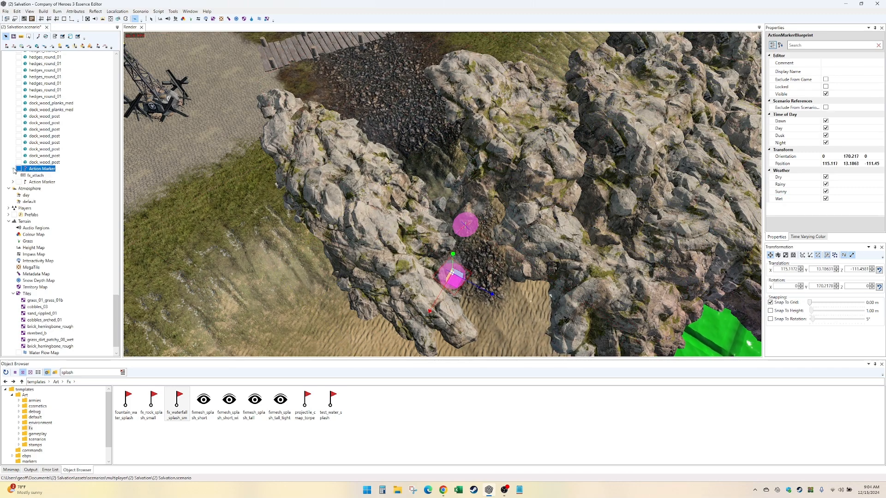
pyautogui.click(36, 176)
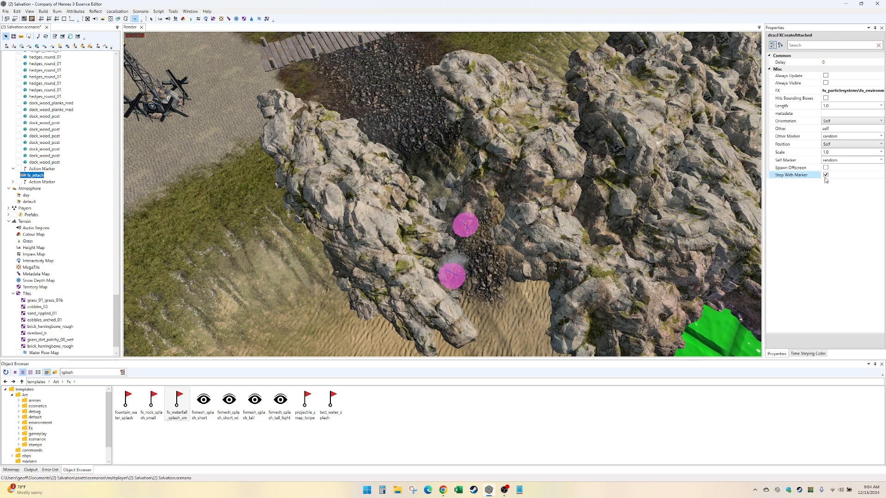
pyautogui.click(846, 153)
pyautogui.write('2')
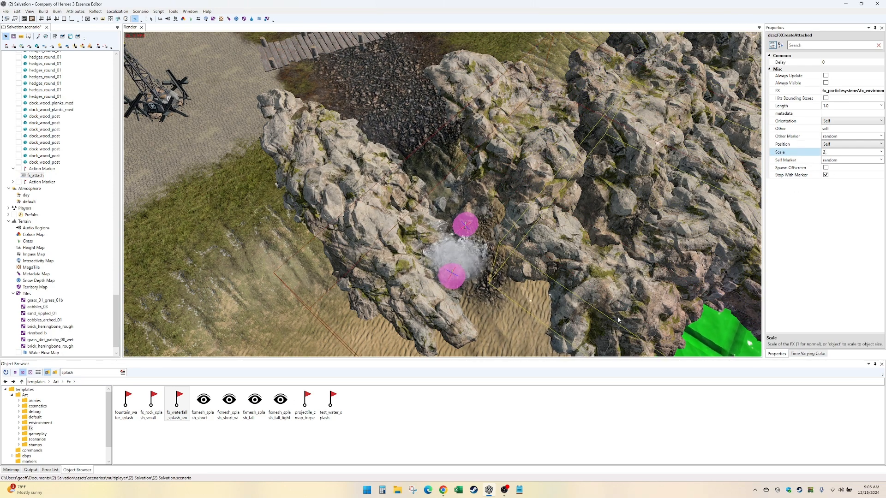
pyautogui.moveTo(674, 301); pyautogui.dragTo(706, 263, button='middle')
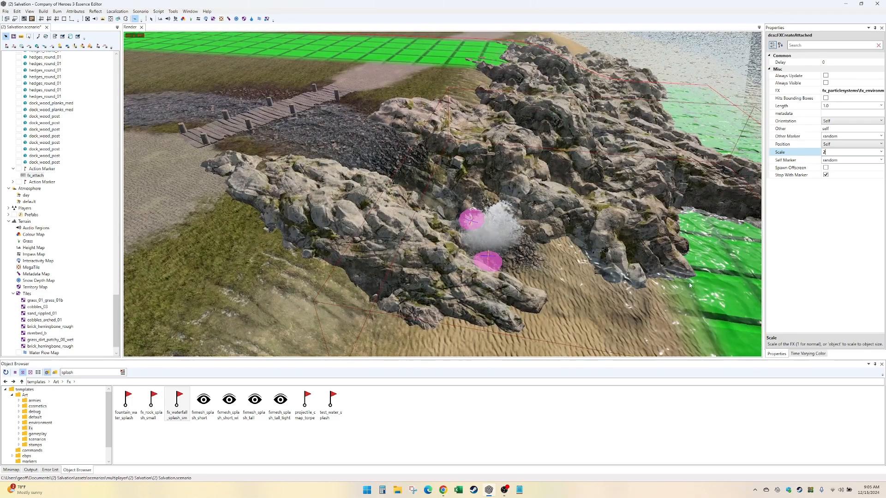
pyautogui.click(814, 184)
pyautogui.doubleClick(831, 153)
pyautogui.write('1')
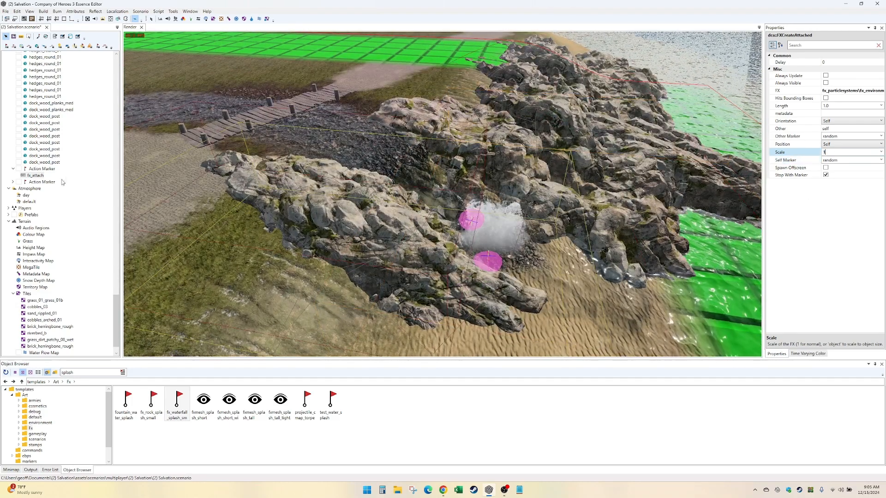
# - Set the scale of the waterfall splash marker's fx_attach effect to 1.5
pyautogui.click(13, 181)
pyautogui.click(35, 188)
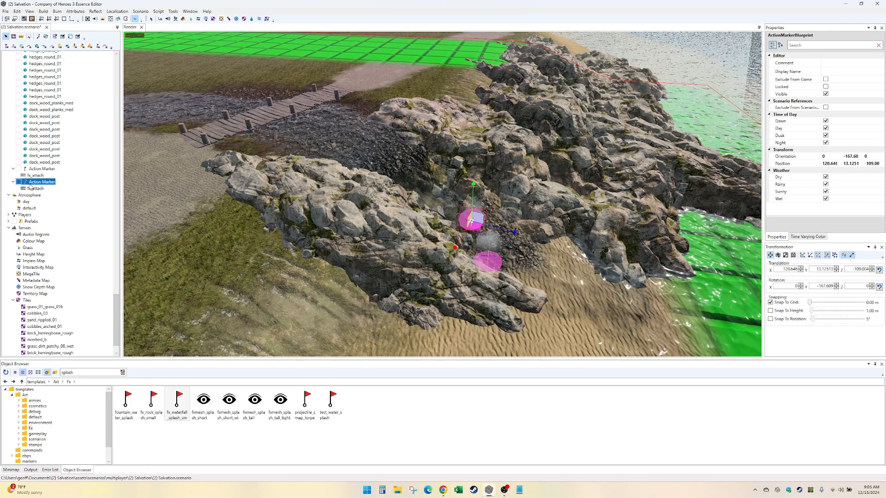
pyautogui.doubleClick(830, 152)
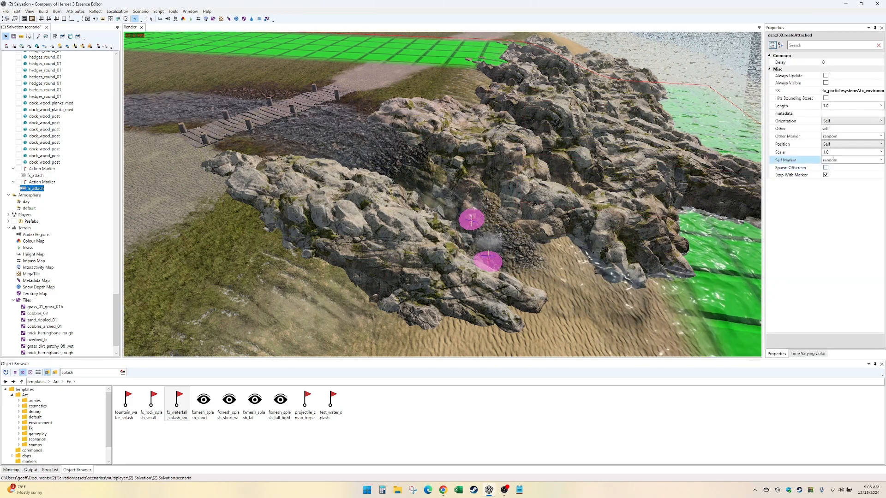
pyautogui.write('2')
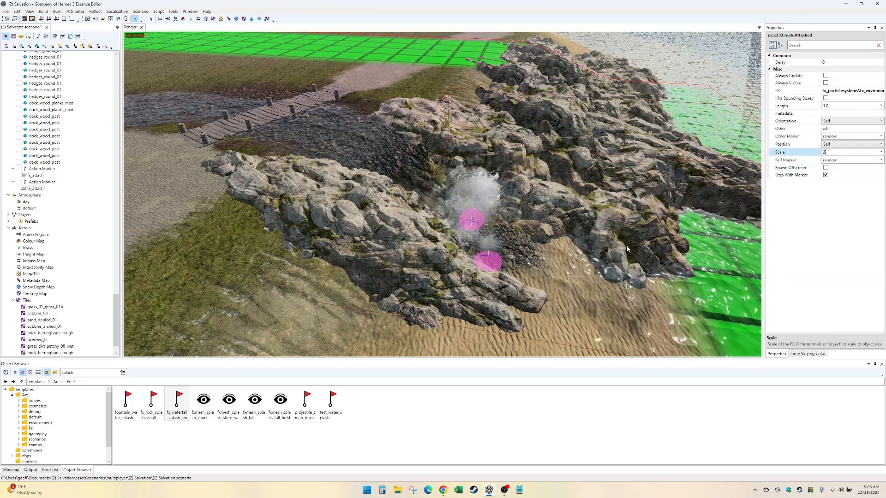
pyautogui.press('BackSpace')
pyautogui.write('1.5')
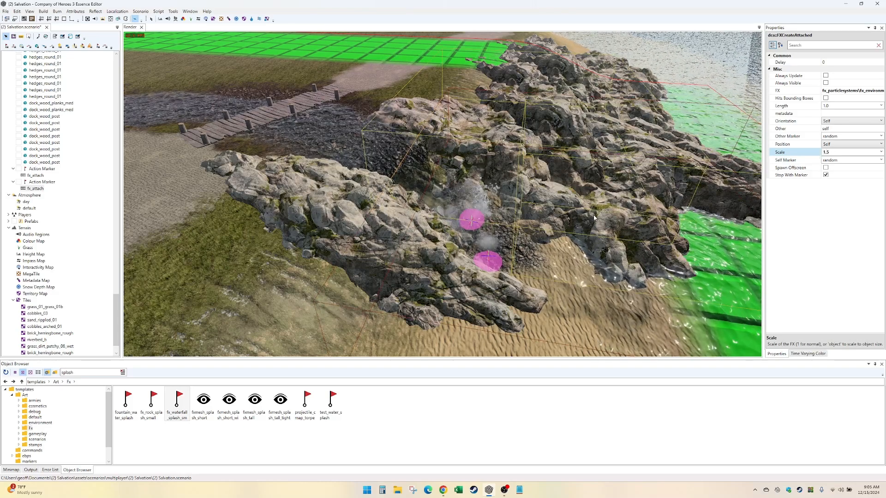
# - Move the waterfall splash marker farther into the cliff gap, to about X 121.4, Z -107.4
pyautogui.moveTo(479, 184); pyautogui.dragTo(466, 221, button='middle')
pyautogui.click(474, 221)
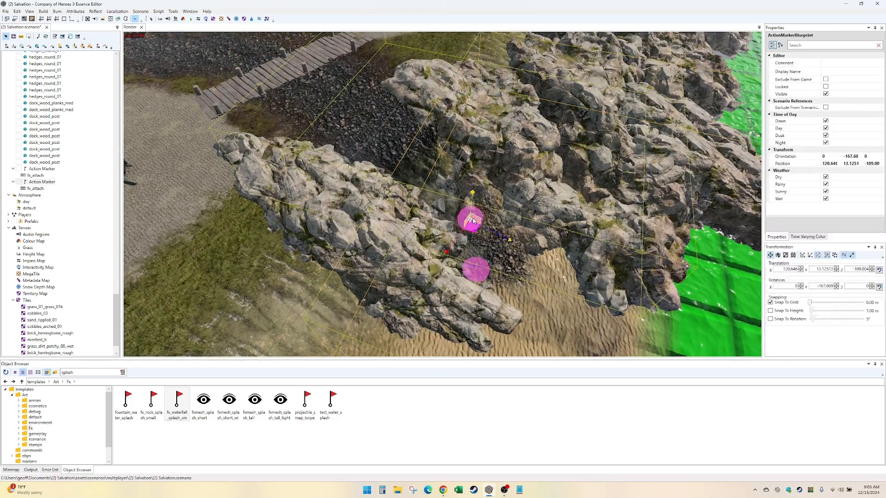
pyautogui.moveTo(472, 226); pyautogui.dragTo(461, 218)
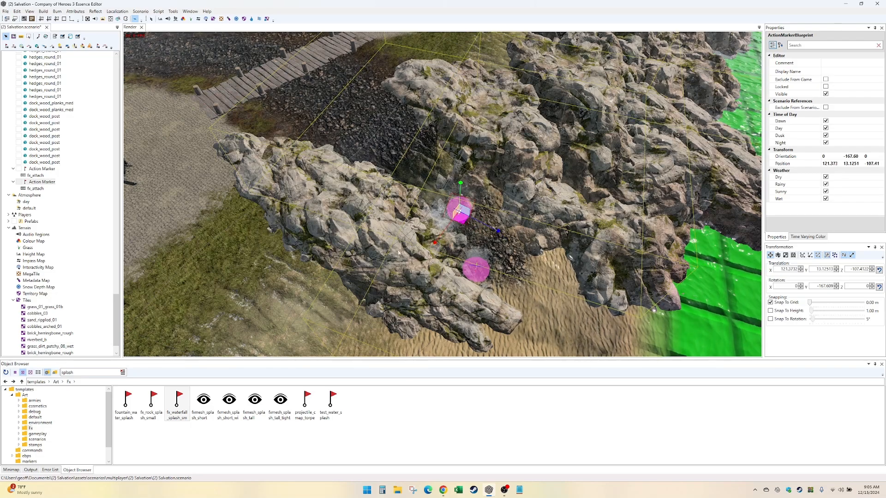
pyautogui.keyDown('alt'); pyautogui.moveTo(372, 277); pyautogui.dragTo(383, 120, button='middle'); pyautogui.keyUp('alt')
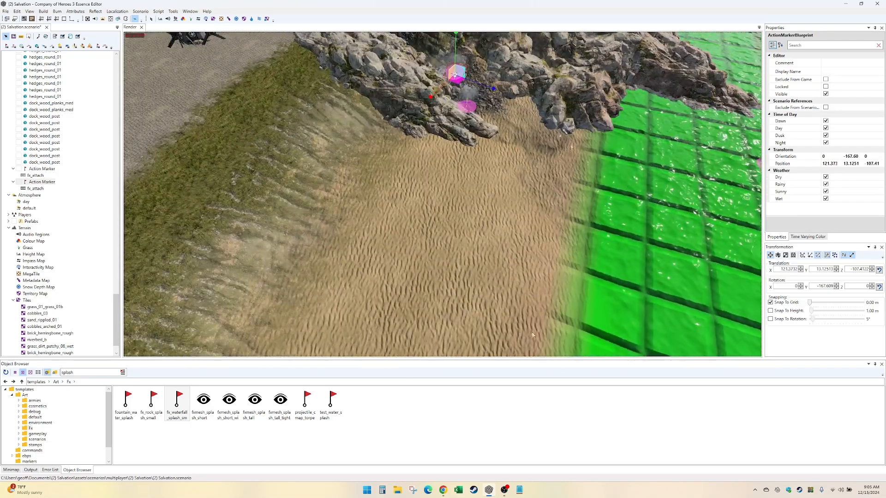
pyautogui.keyDown('alt'); pyautogui.moveTo(436, 272); pyautogui.dragTo(431, 291, button='middle'); pyautogui.keyUp('alt')
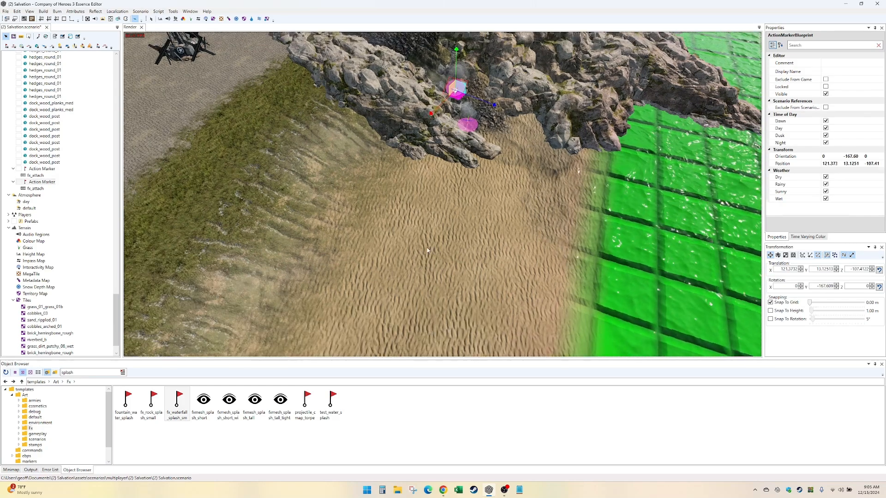
pyautogui.click(431, 287)
pyautogui.keyDown('alt'); pyautogui.moveTo(433, 110); pyautogui.dragTo(426, 246, button='middle'); pyautogui.keyUp('alt')
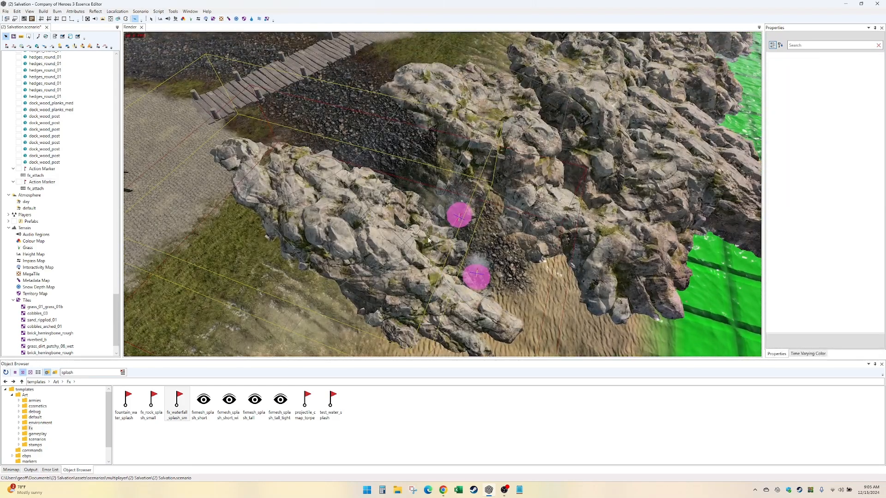
# - Move the rock splash marker toward the cliff on the road side, to about X 114.6, Z -109.0
pyautogui.click(472, 279)
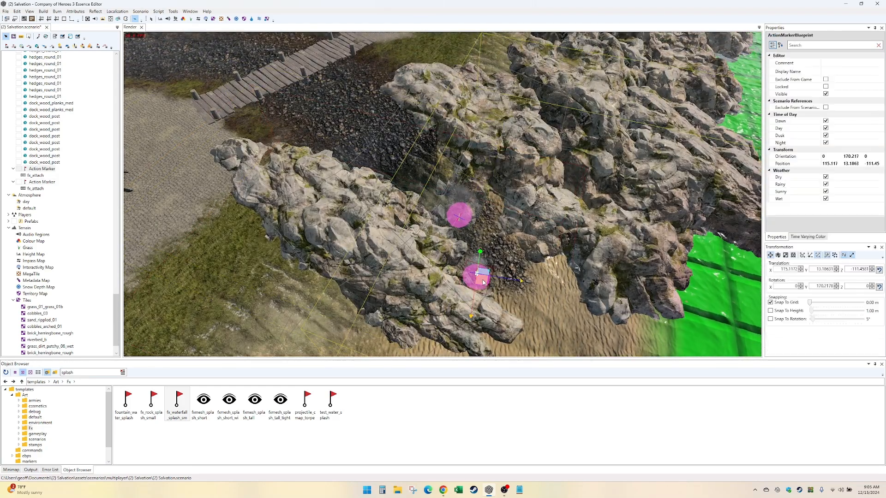
pyautogui.moveTo(483, 282); pyautogui.dragTo(475, 300)
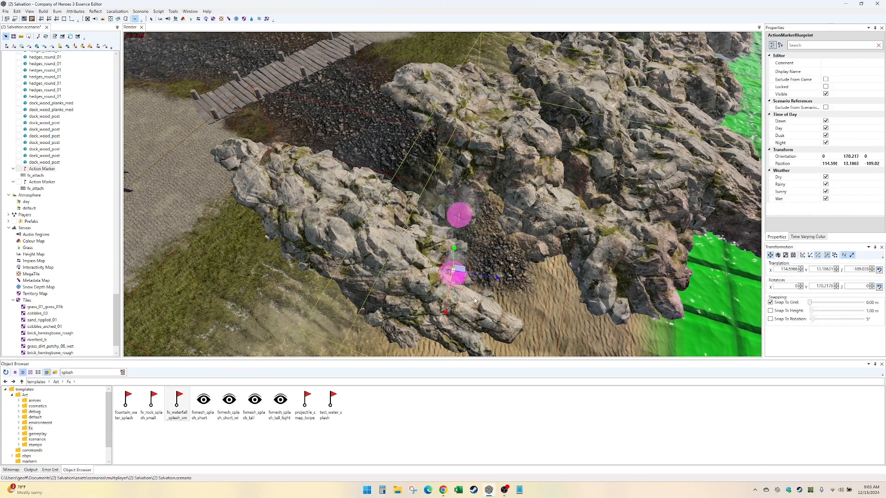
pyautogui.moveTo(475, 300)
pyautogui.keyDown('alt'); pyautogui.mouseDown(button='middle')
pyautogui.moveTo(546, 287)
pyautogui.moveTo(534, 265)
pyautogui.mouseUp(button='middle'); pyautogui.keyUp('alt')
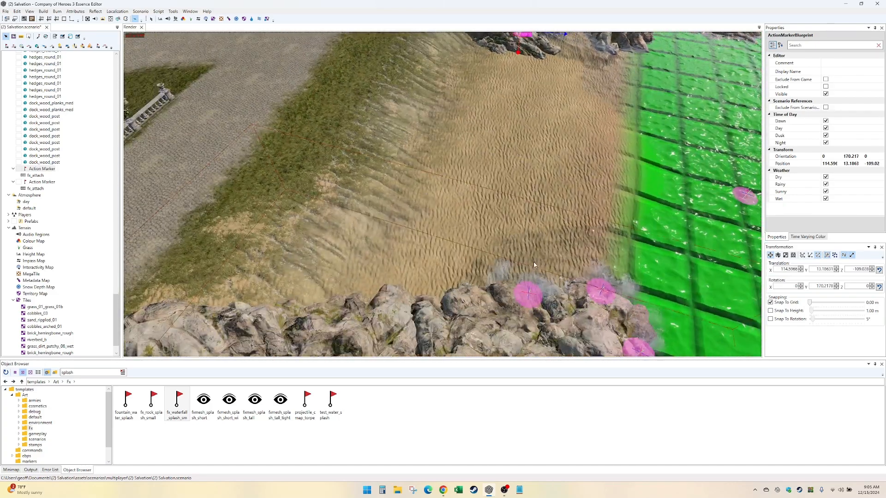
# - Look over the stream from the plank crossing to the bend, and the town and beach up to the other stream mouth
pyautogui.press('Down')
pyautogui.press('Up')
pyautogui.press('Left')
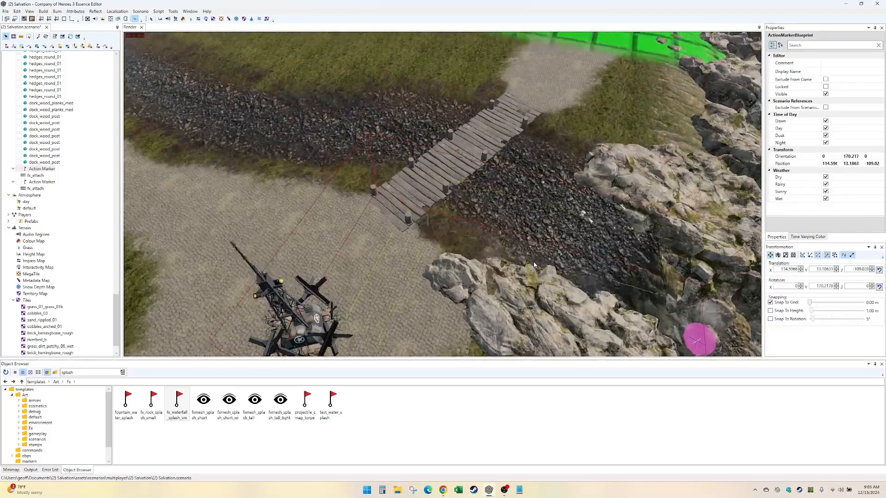
pyautogui.press('Up')
pyautogui.press('Left')
pyautogui.press('Up')
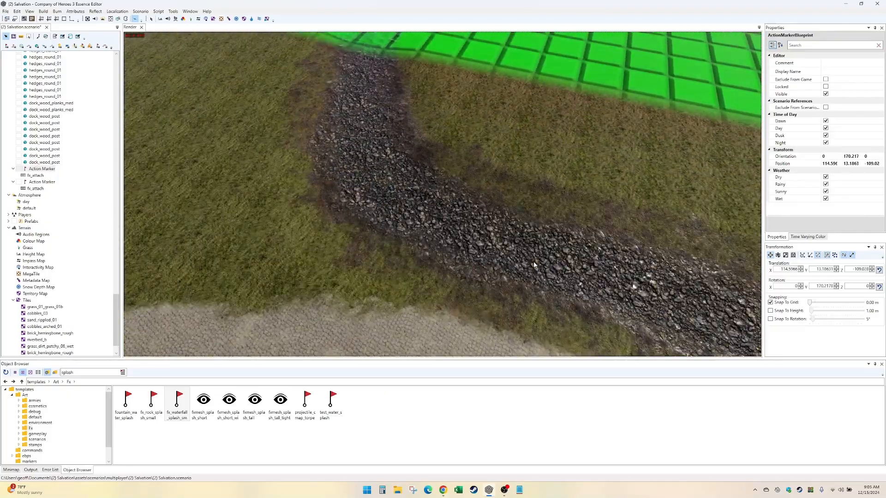
pyautogui.press('Left')
pyautogui.press('Down')
pyautogui.press('Up')
pyautogui.press('Right')
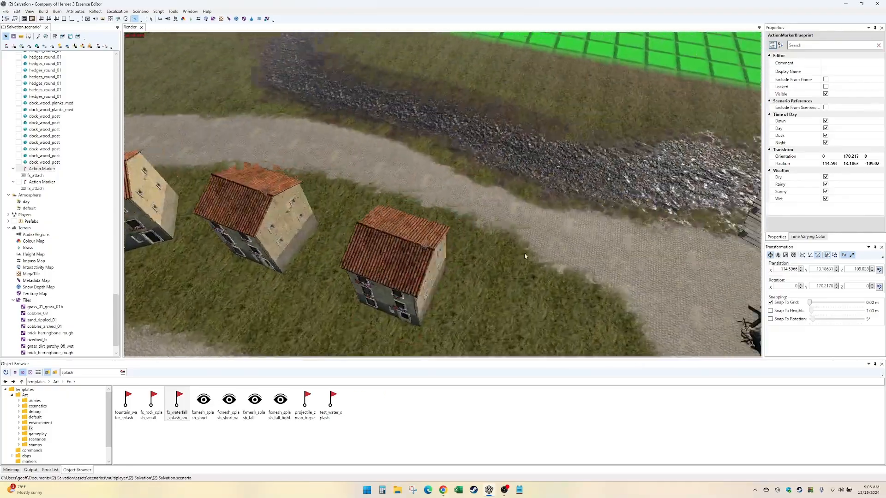
pyautogui.press('Up')
pyautogui.press('Left')
pyautogui.press('Down')
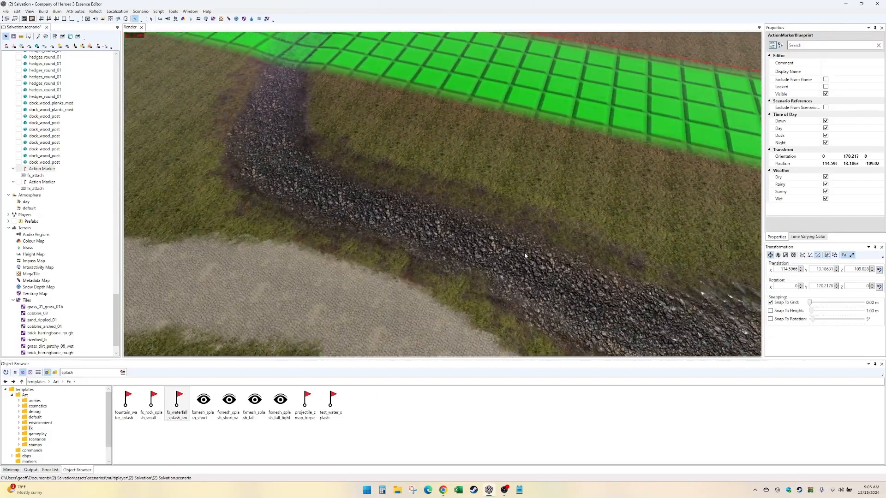
pyautogui.press('Down')
pyautogui.press('Left')
pyautogui.press('Right')
pyautogui.press('Down')
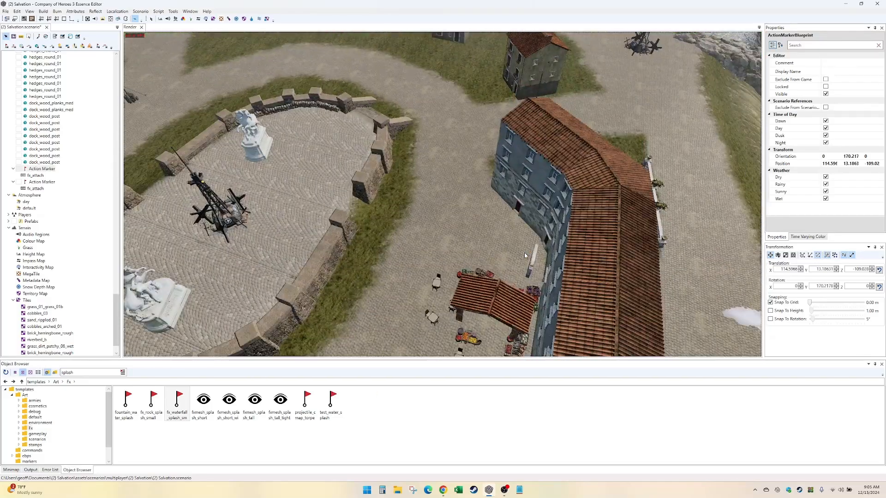
pyautogui.press('Down')
pyautogui.press('Right')
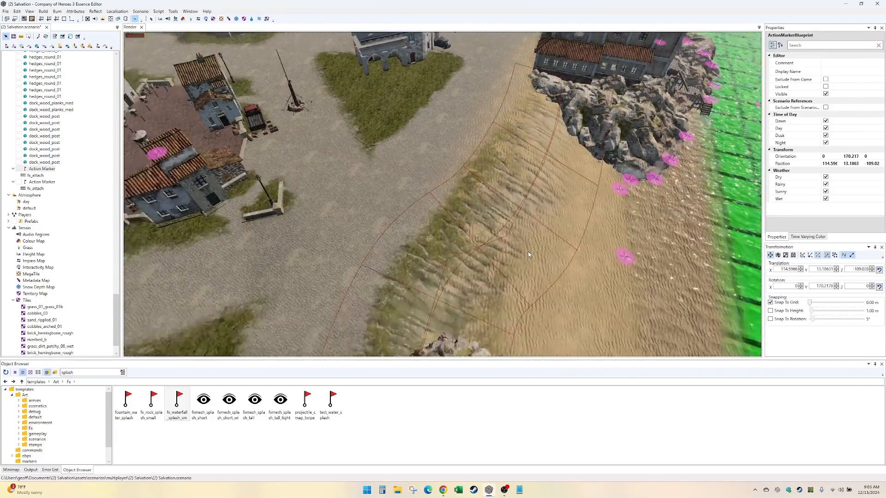
pyautogui.press('Down')
pyautogui.press('Left')
pyautogui.press('Up')
pyautogui.press('Right')
pyautogui.scroll(4, 529, 254)
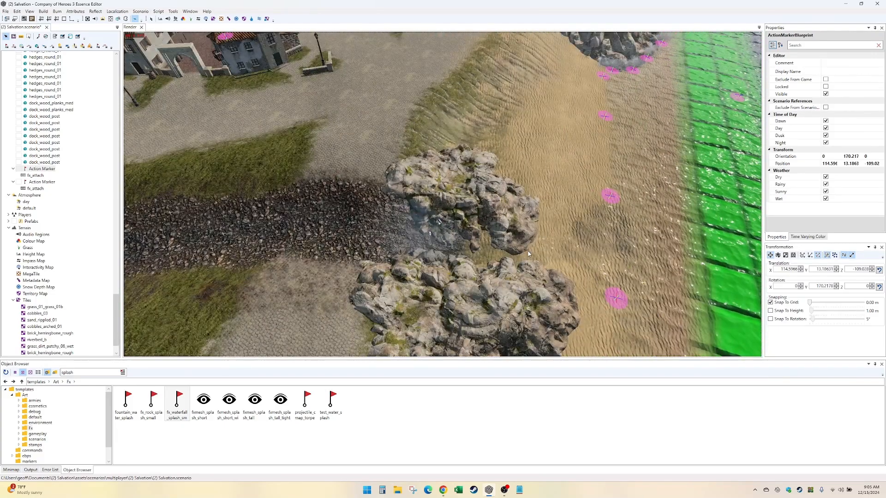
pyautogui.scroll(1, 516, 269)
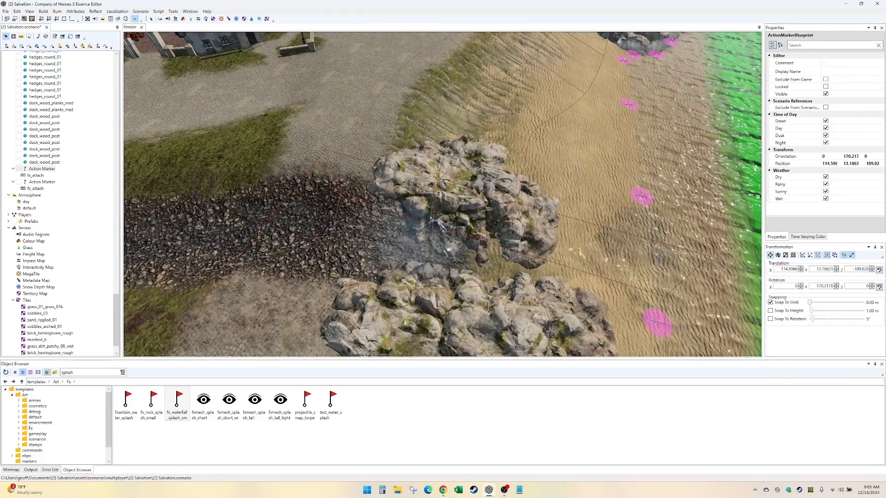
# - Place another splash marker between the cliffs at the other stream mouth and move it upstream to about X -46.7, Z -95.9
pyautogui.click(461, 262)
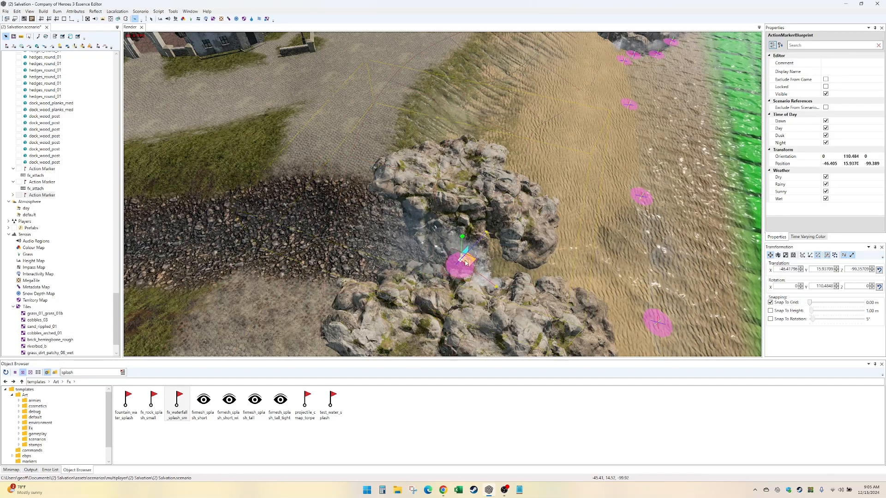
pyautogui.moveTo(465, 261); pyautogui.dragTo(431, 252)
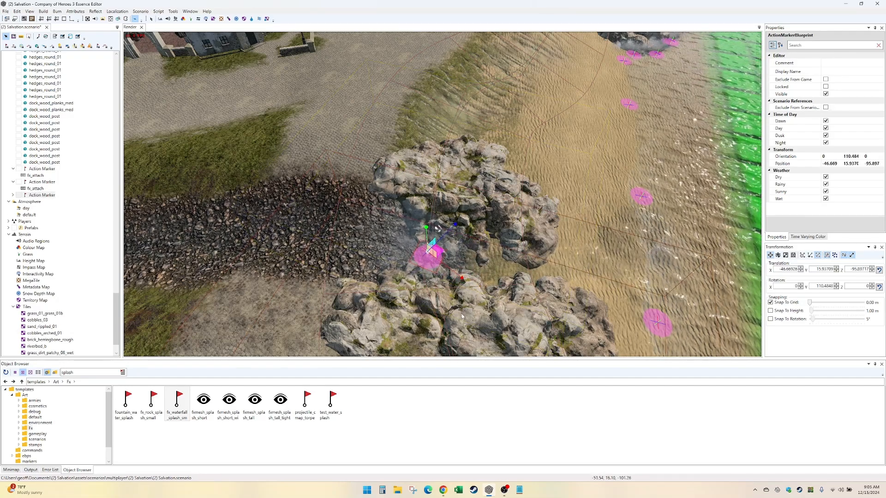
pyautogui.scroll(-3, 461, 315)
pyautogui.scroll(3, 461, 316)
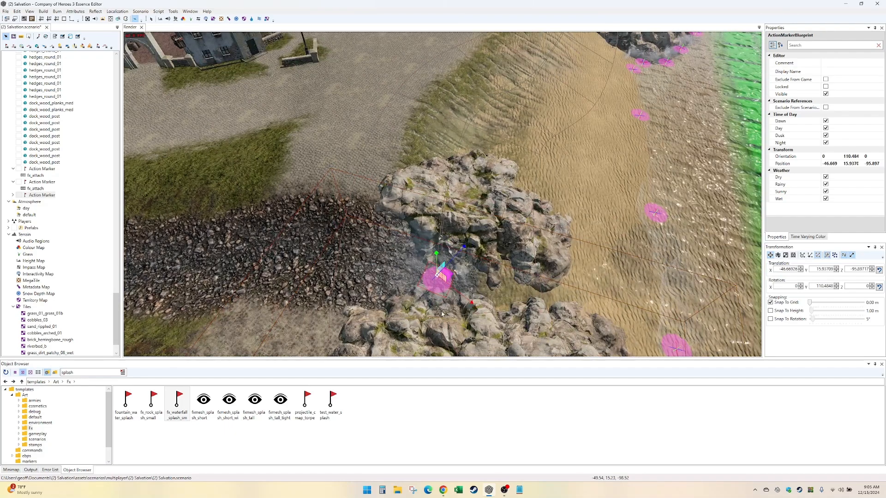
# - Raise the selected splash marker between the cliffs to a height of about Y 17.04
pyautogui.moveTo(436, 266); pyautogui.dragTo(435, 260)
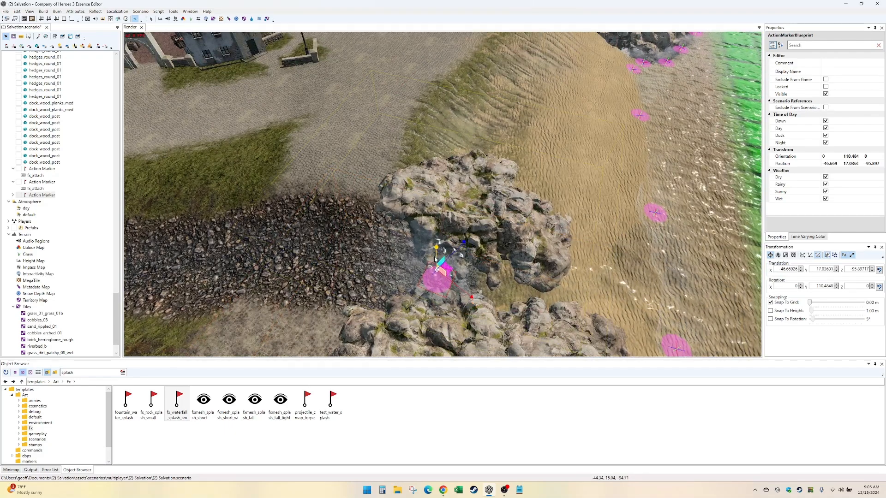
pyautogui.scroll(-3, 434, 260)
pyautogui.moveTo(435, 260); pyautogui.dragTo(434, 282, button='middle')
# - Look over the stream from the stream mouth to the map edge, then the roads around the statue garden
pyautogui.scroll(-3, 434, 282)
pyautogui.scroll(3, 436, 279)
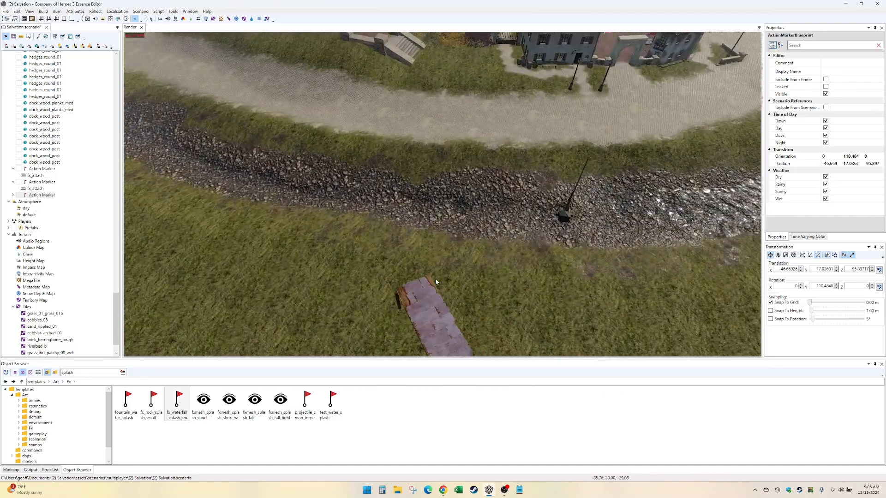
pyautogui.scroll(-3, 435, 281)
pyautogui.scroll(5, 435, 282)
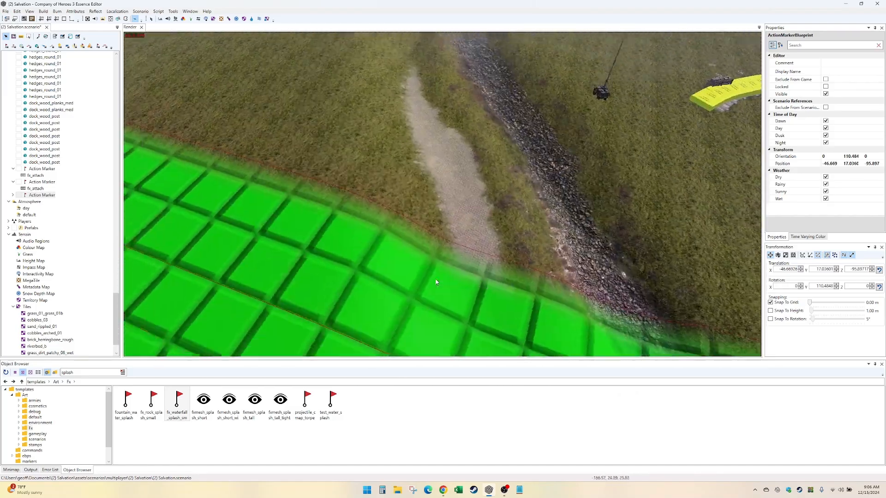
pyautogui.press('Up')
pyautogui.press('Right')
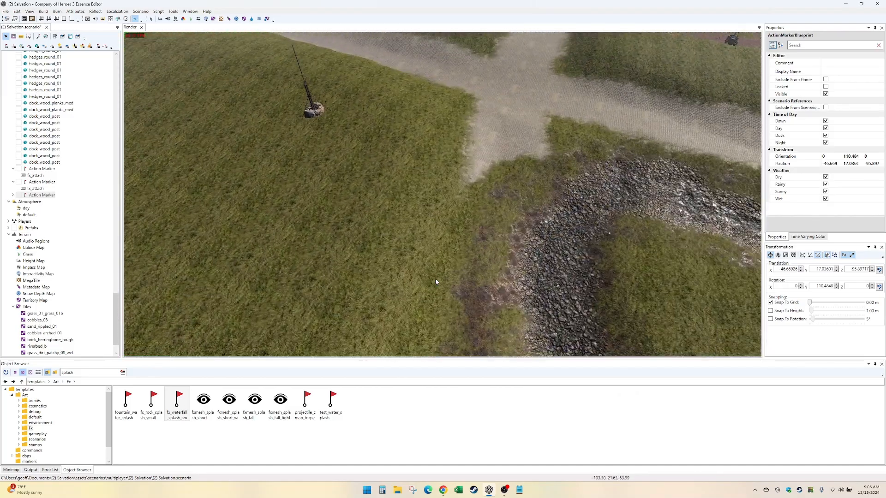
pyautogui.press('Up')
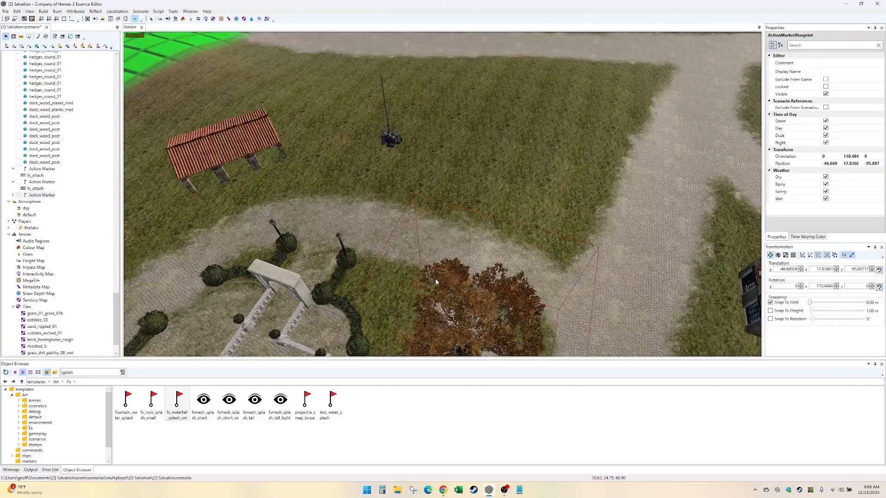
pyautogui.press('Up')
pyautogui.press('Right')
pyautogui.press('Down')
pyautogui.press('Right')
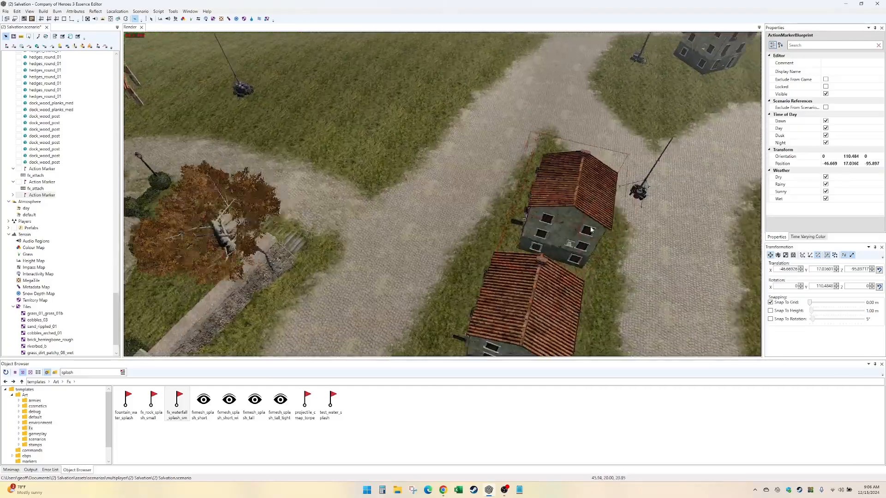
# - Examine the road junctions, houses and open grass between the statue garden and the walled central plaza
pyautogui.press('Right')
pyautogui.press('Up')
pyautogui.press('Left')
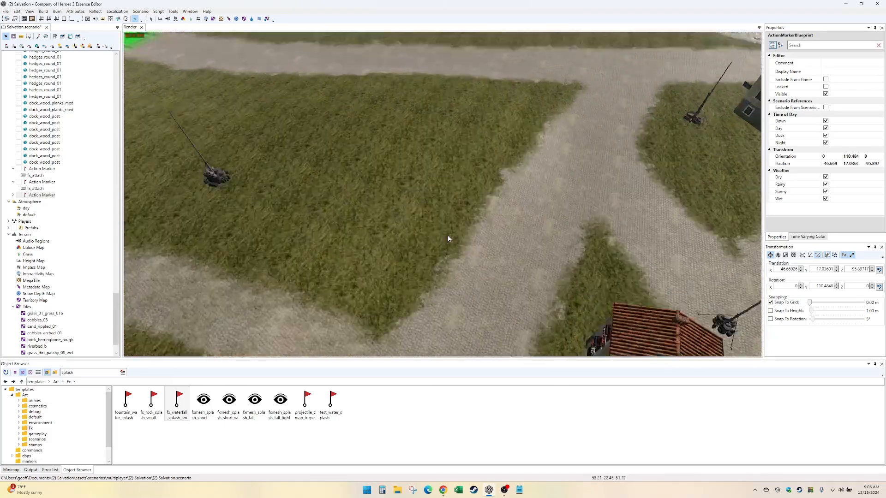
pyautogui.press('Up')
pyautogui.press('Down')
pyautogui.press('Right')
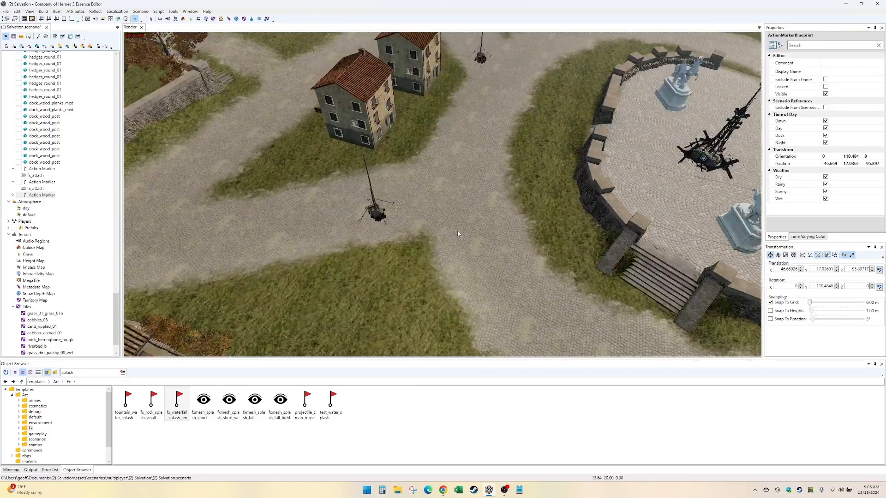
pyautogui.press('Right')
pyautogui.press('Down')
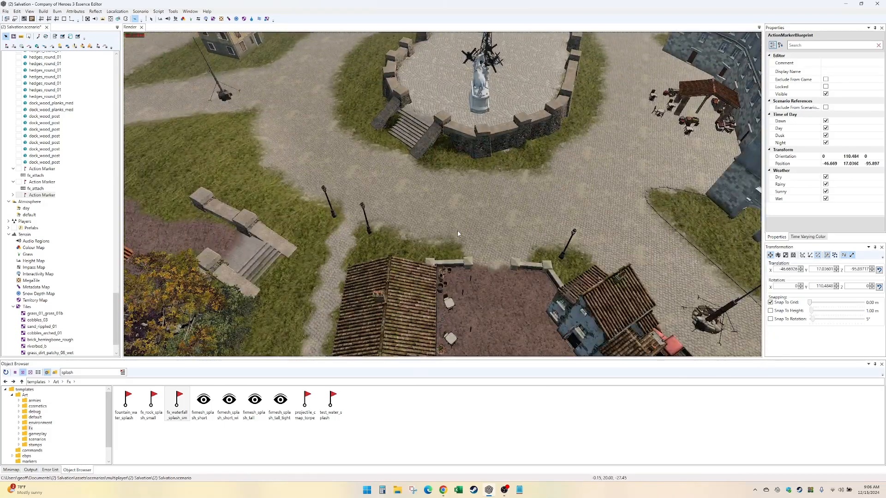
pyautogui.press('Left')
pyautogui.press('Down')
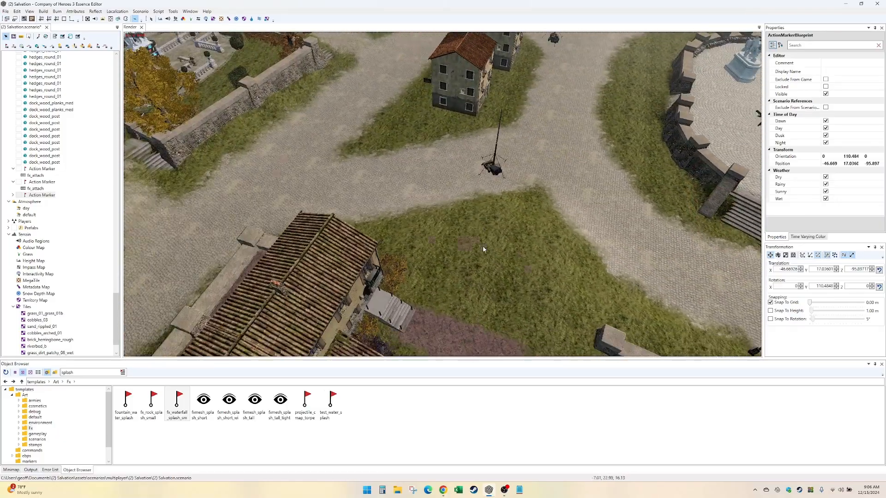
pyautogui.press('Up')
pyautogui.press('Right')
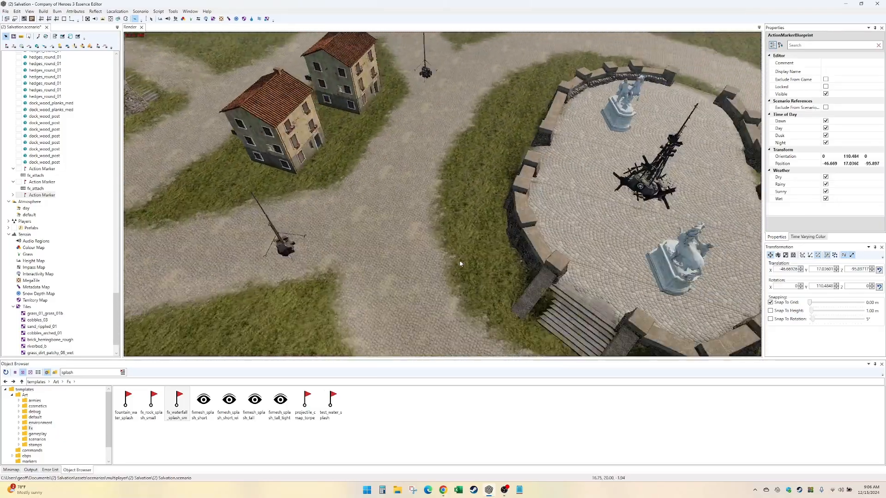
# - Inspect the walled plaza with its statues and the cobbled roads leading to the neighbouring courtyard
pyautogui.press('Down')
pyautogui.press('Left')
pyautogui.press('Up')
pyautogui.press('Up')
pyautogui.press('Left')
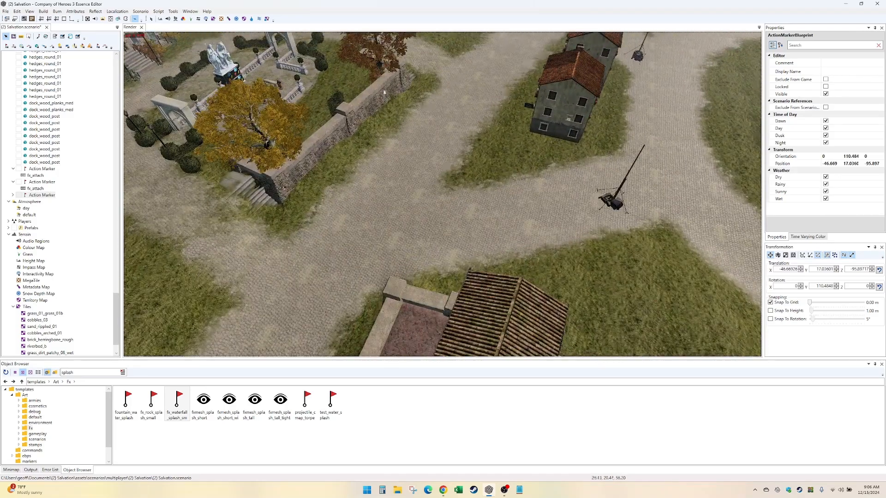
pyautogui.press('Right')
pyautogui.press('Right')
pyautogui.press('Down')
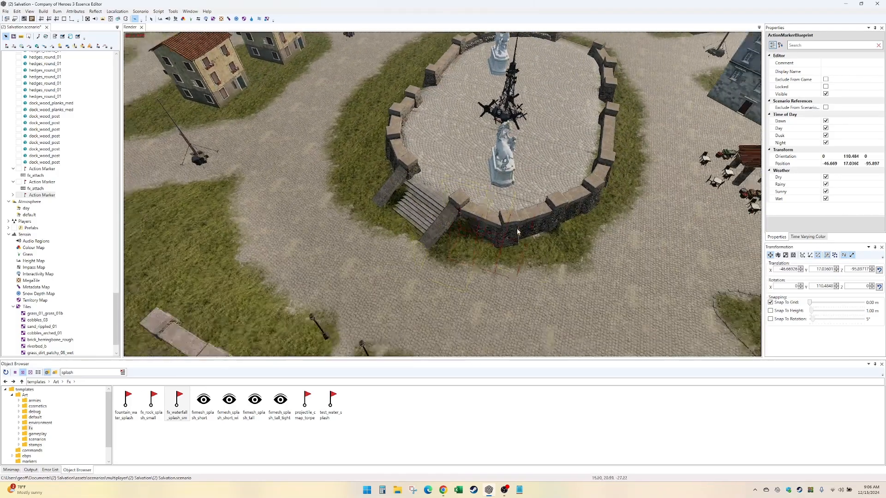
pyautogui.press('Right')
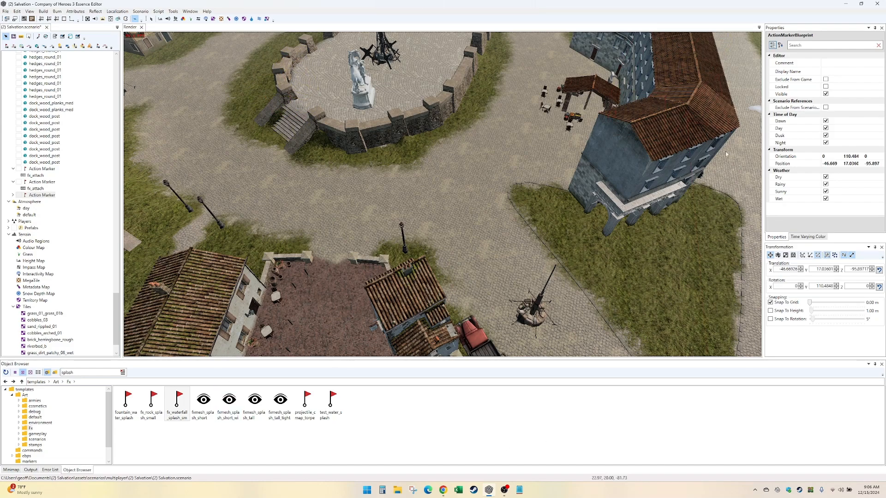
pyautogui.press('Down')
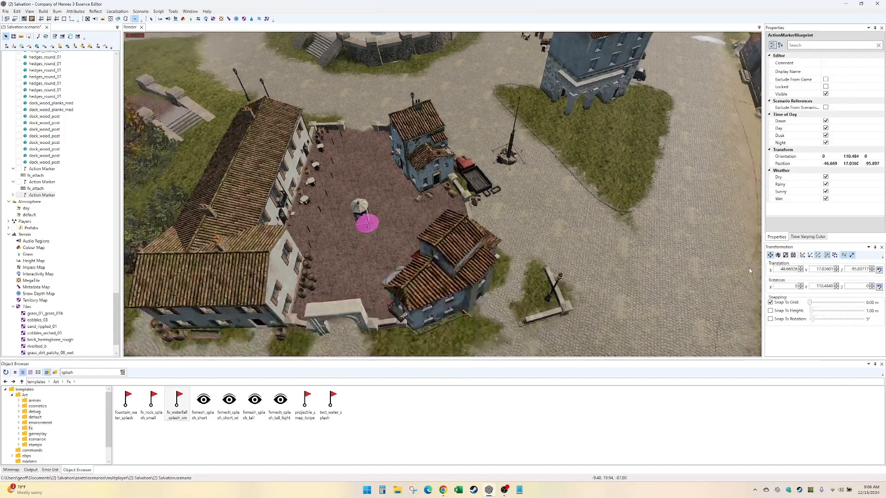
pyautogui.press('Up')
pyautogui.press('Left')
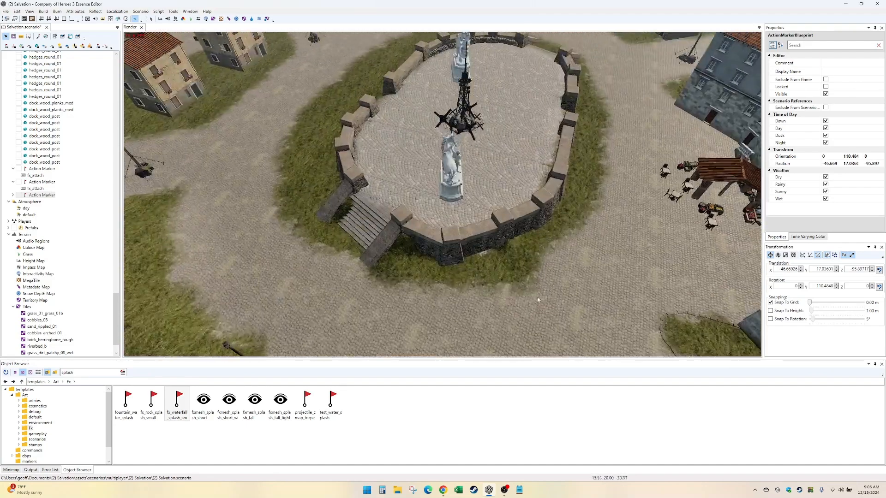
pyautogui.press('Right')
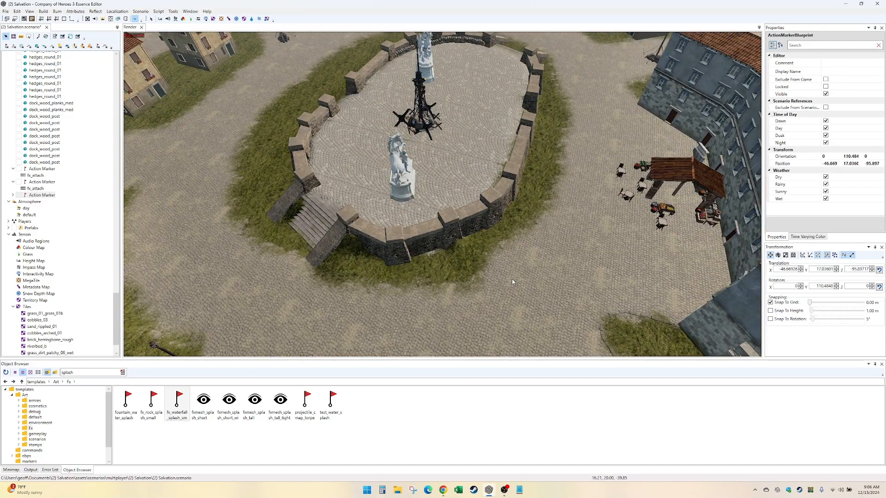
# - Review the walled courtyard, the tree-filled yard and the yellow farmhouse beside the plaza from closer and farther views
pyautogui.press('Down')
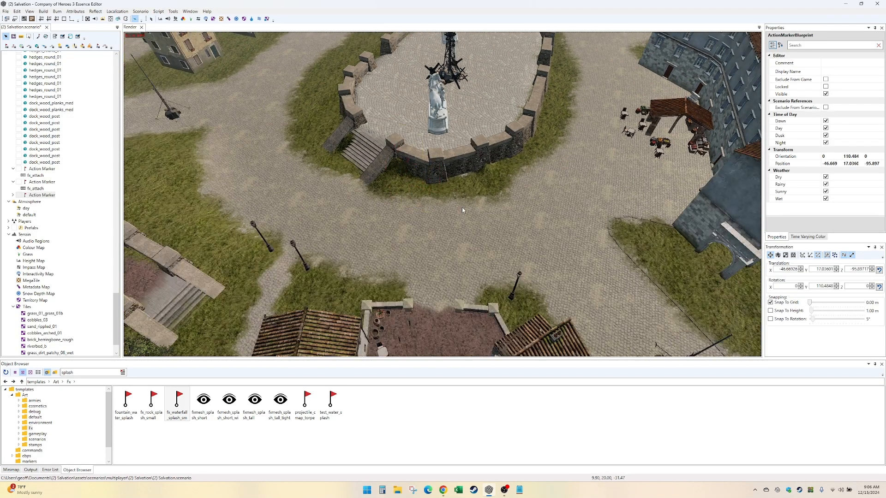
pyautogui.press('Up')
pyautogui.press('Down')
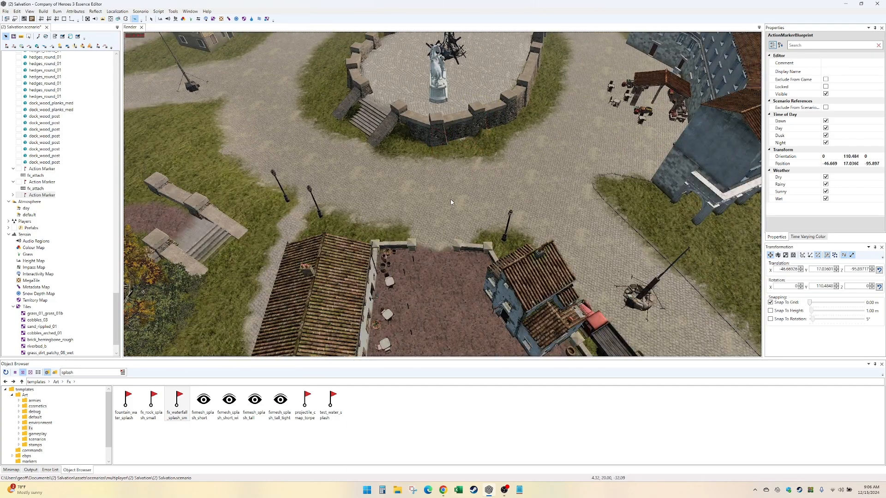
pyautogui.press('Down')
pyautogui.press('Left')
pyautogui.press('Right')
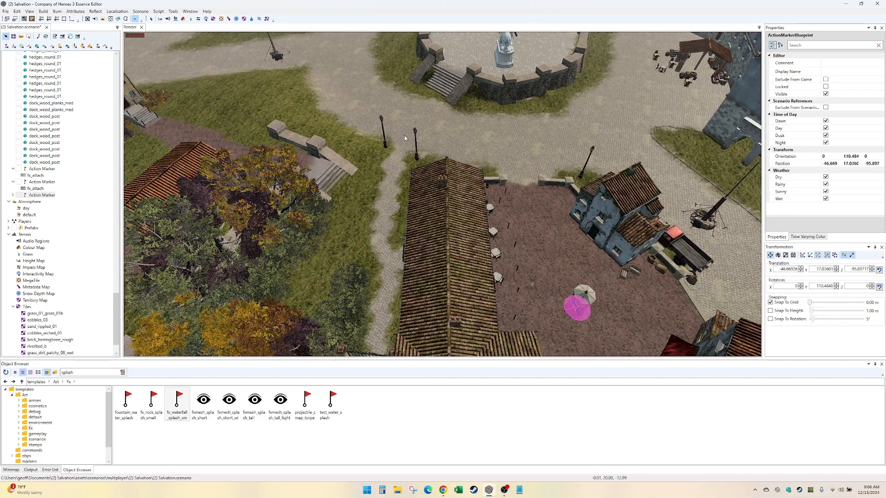
pyautogui.moveTo(404, 134); pyautogui.dragTo(540, 214, button='middle')
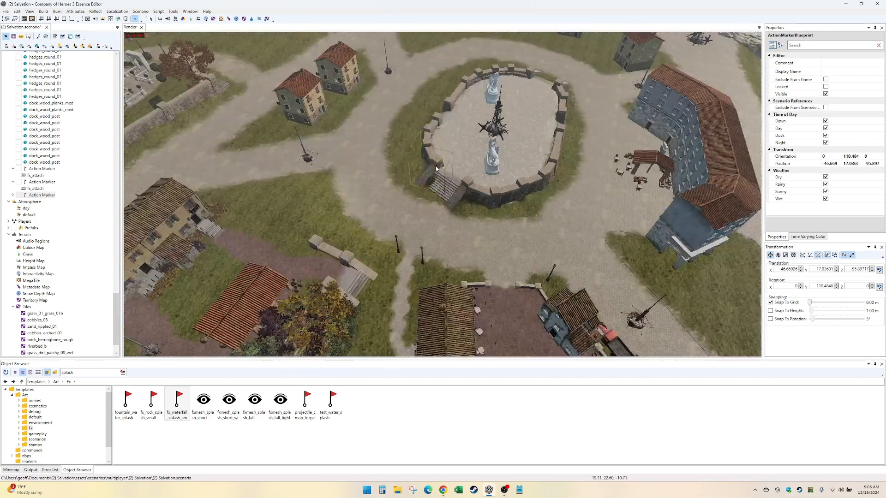
pyautogui.moveTo(272, 163); pyautogui.dragTo(337, 196, button='middle')
pyautogui.moveTo(486, 189); pyautogui.dragTo(429, 148, button='middle')
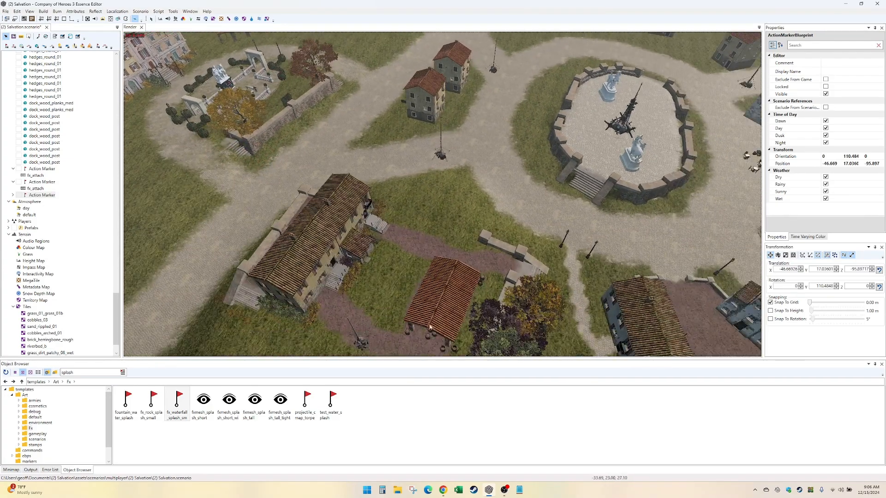
pyautogui.moveTo(301, 261); pyautogui.dragTo(325, 240, button='middle')
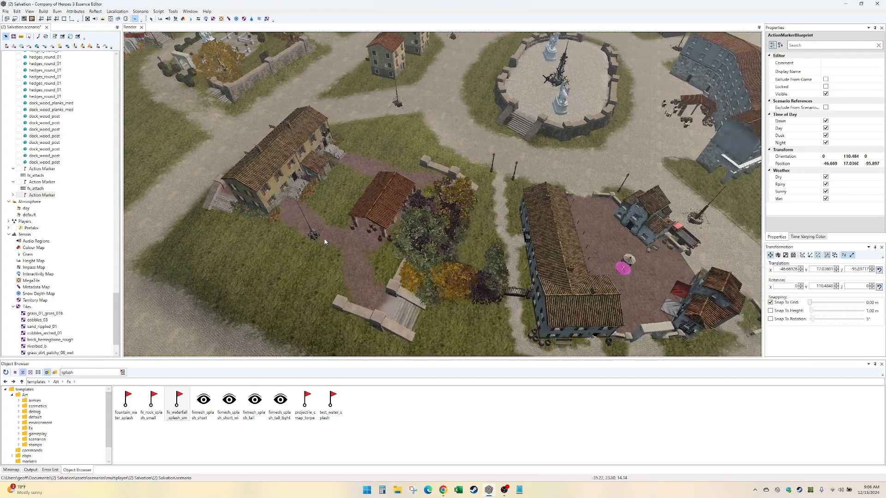
pyautogui.moveTo(409, 232)
pyautogui.mouseDown(button='middle')
pyautogui.moveTo(359, 257)
pyautogui.moveTo(407, 241)
pyautogui.mouseUp(button='middle')
# - Examine the near base area with its stream bend and dirt road, and the town up to the coastal cliffs
pyautogui.press('Down')
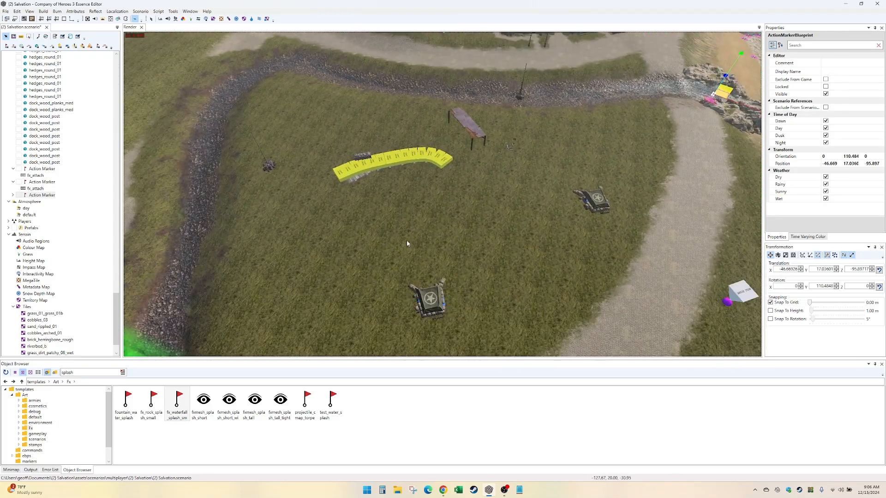
pyautogui.press('Left')
pyautogui.press('Right')
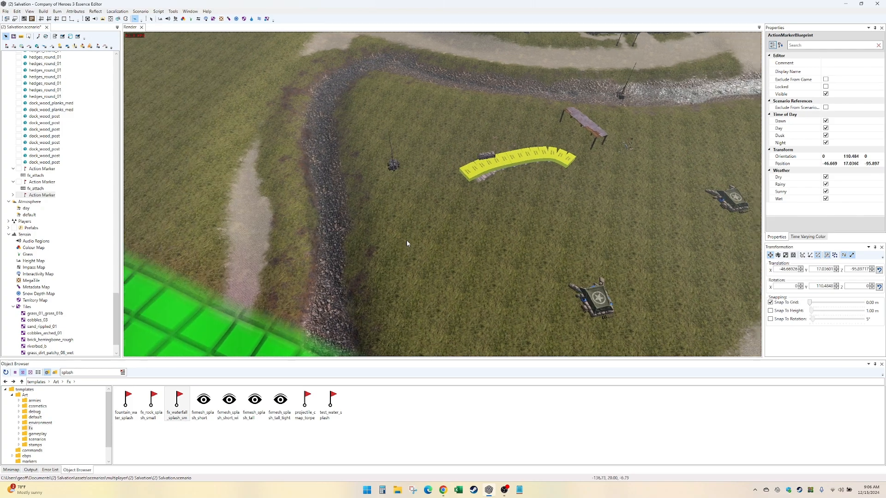
pyautogui.press('Right')
pyautogui.press('Down')
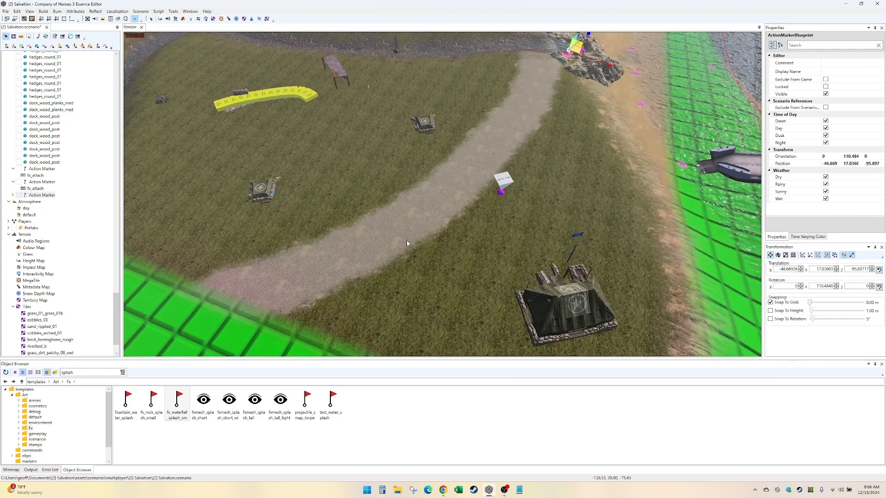
pyautogui.press('Right')
pyautogui.press('Up')
pyautogui.press('Up')
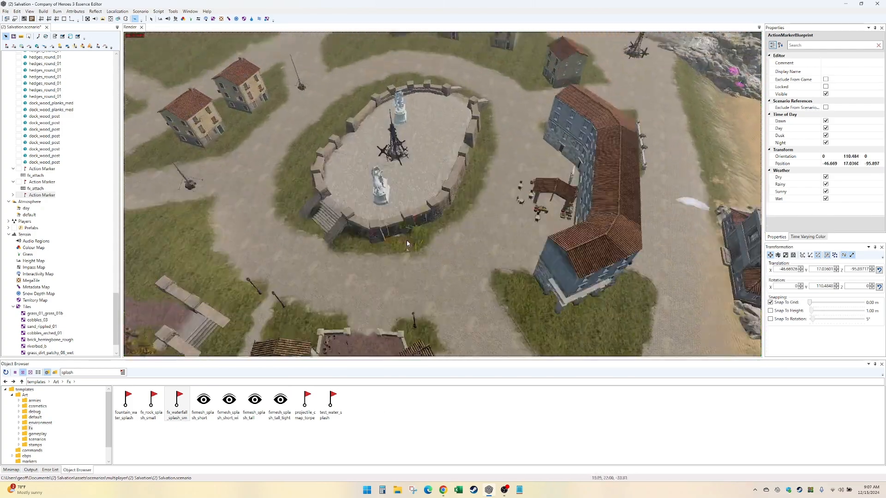
pyautogui.press('Right')
pyautogui.press('Down')
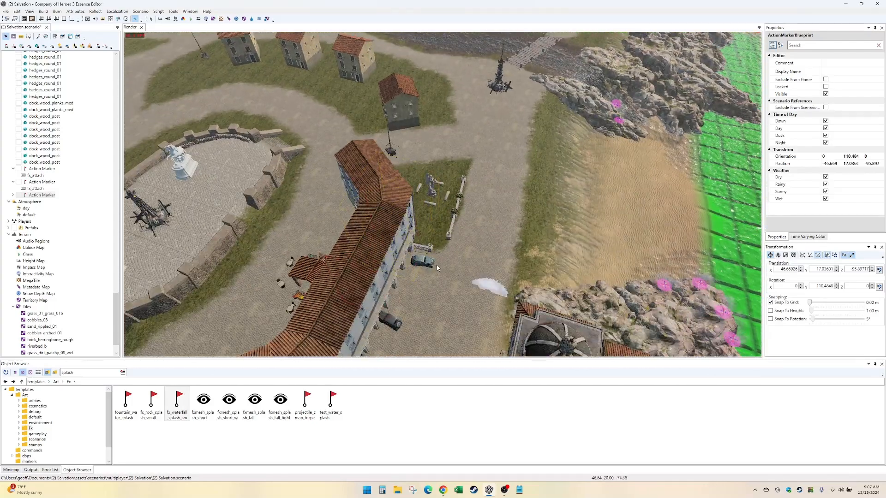
# - Check the opposite stretch of the stream from the map edge to the plank crossing, including the base beside it
pyautogui.press('Up')
pyautogui.press('Left')
pyautogui.press('Up')
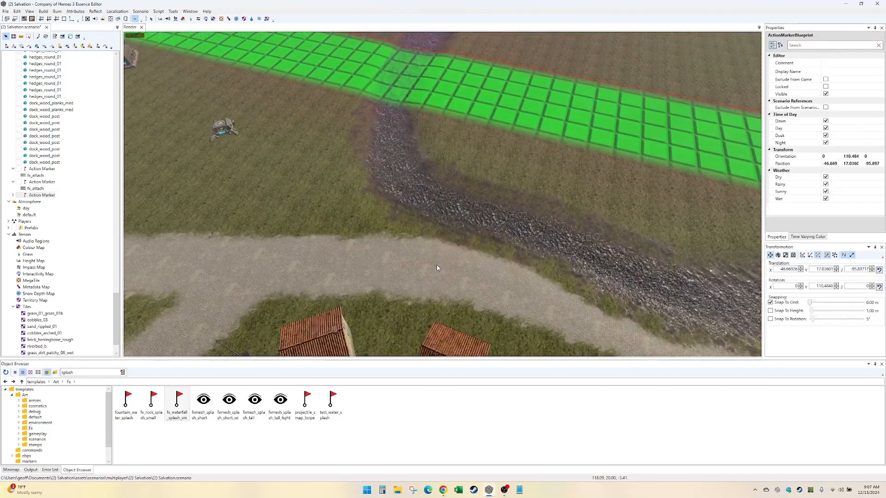
pyautogui.press('Up')
pyautogui.press('Left')
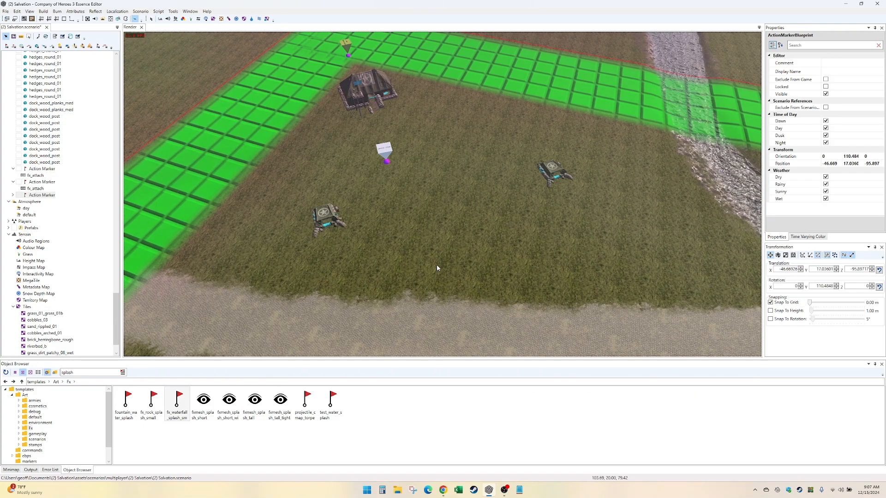
pyautogui.press('Down')
pyautogui.press('Down')
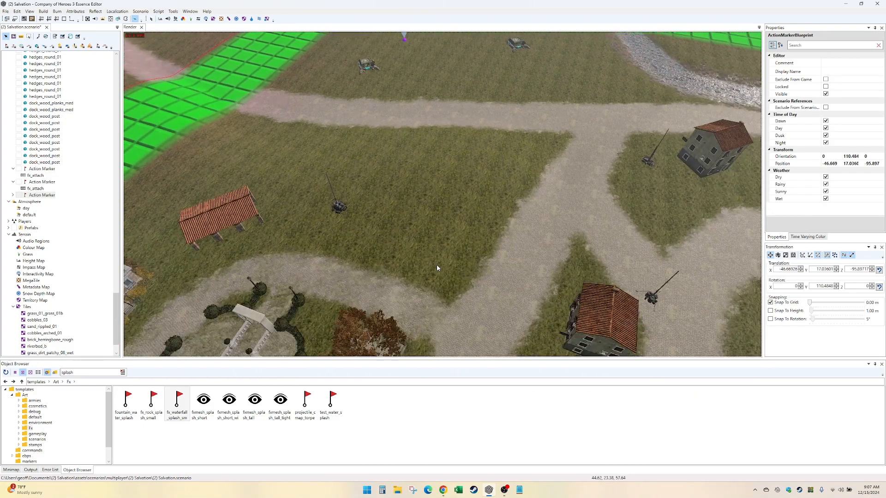
pyautogui.press('Up')
pyautogui.press('Right')
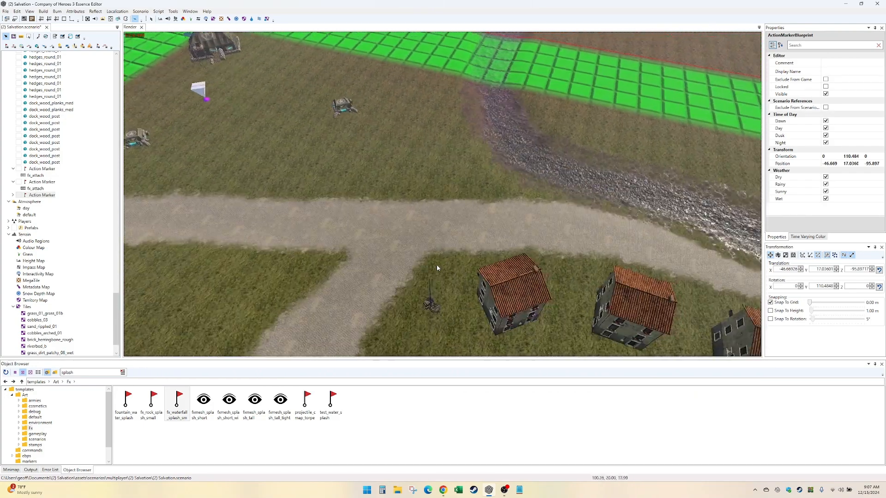
pyautogui.press('Down')
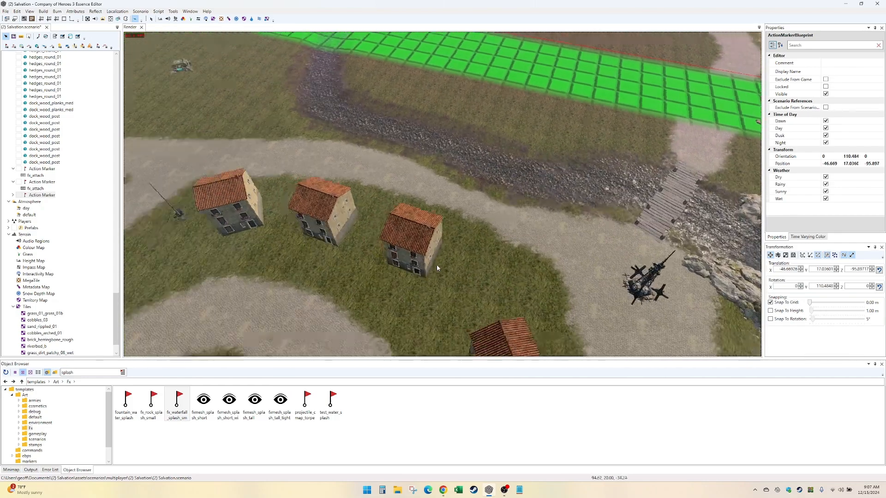
pyautogui.press('Down')
pyautogui.press('Left')
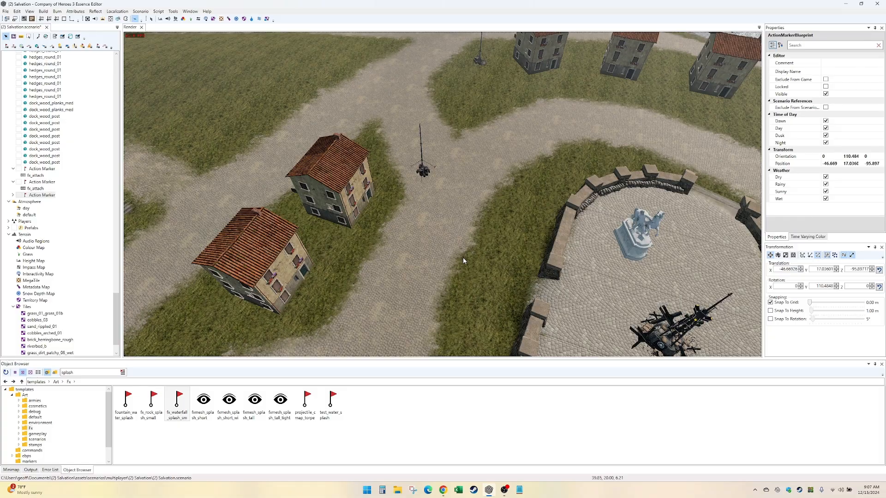
# - Look across the town and farmhouse to the point where the near stream meets the map edge
pyautogui.press('Right')
pyautogui.press('Down')
pyautogui.press('Left')
pyautogui.press('Down')
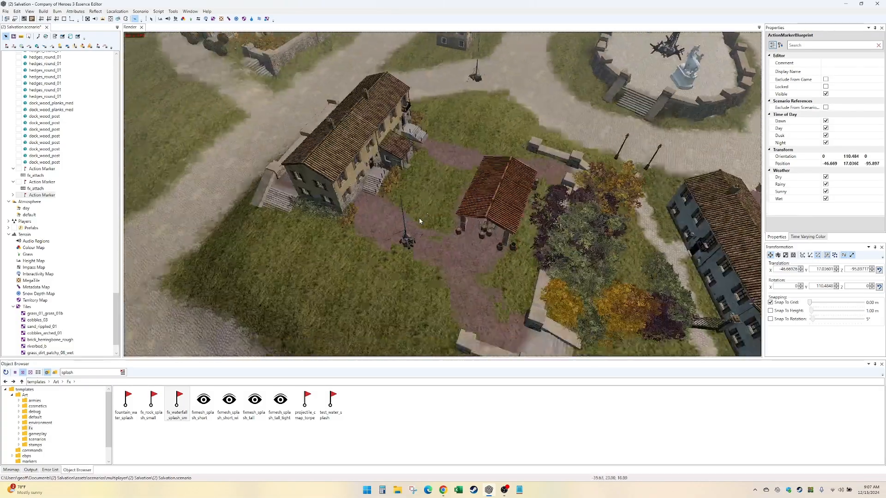
pyautogui.press('Left')
pyautogui.press('Down')
pyautogui.press('Right')
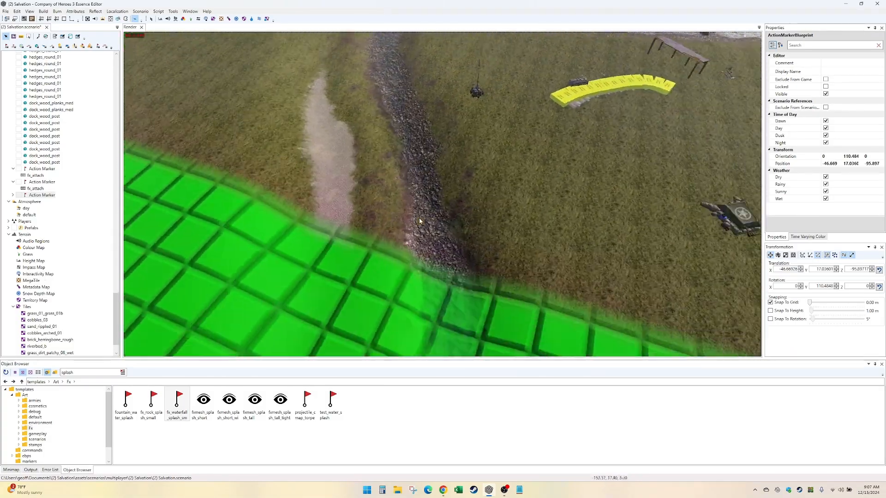
# - Inspect the near stream bend, the adjoining base and dirt road, and the rocky stream outlet up to the domed church
pyautogui.press('Right')
pyautogui.press('Up')
pyautogui.press('Down')
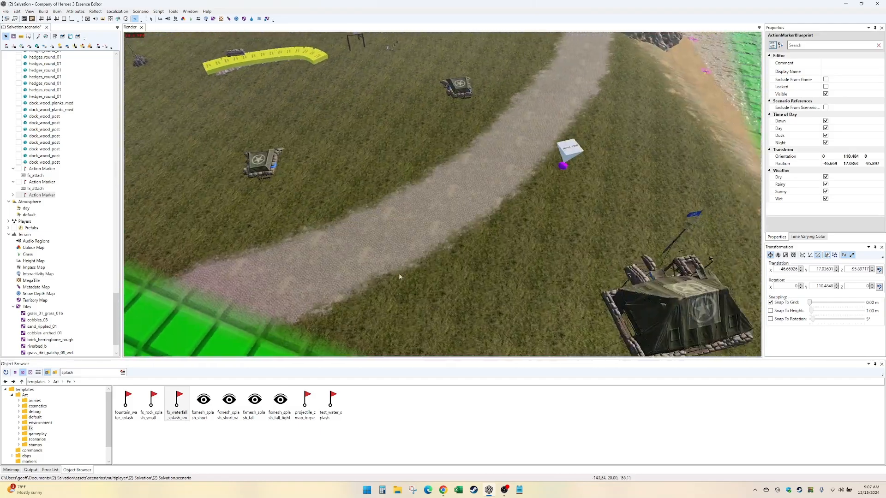
pyautogui.press('Up')
pyautogui.scroll(-3, 455, 250)
pyautogui.press('Right')
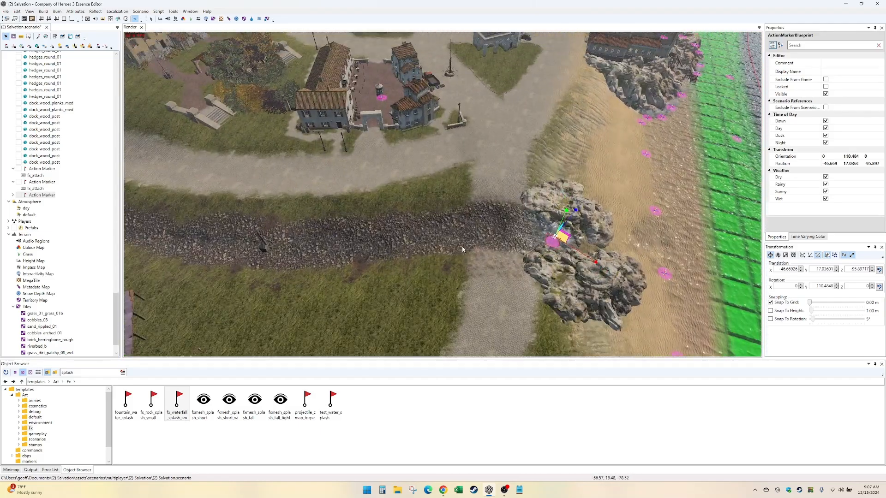
pyautogui.press('Right')
pyautogui.press('Up')
pyautogui.scroll(3, 464, 249)
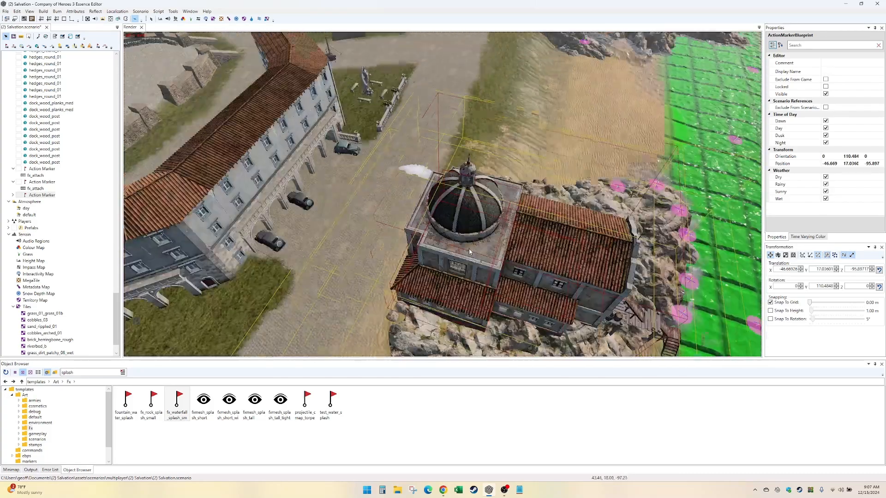
# - Survey the town's plaza, gardens and houses from farther out, along with the opposite stream and base
pyautogui.press('Up')
pyautogui.press('Left')
pyautogui.scroll(-3, 469, 250)
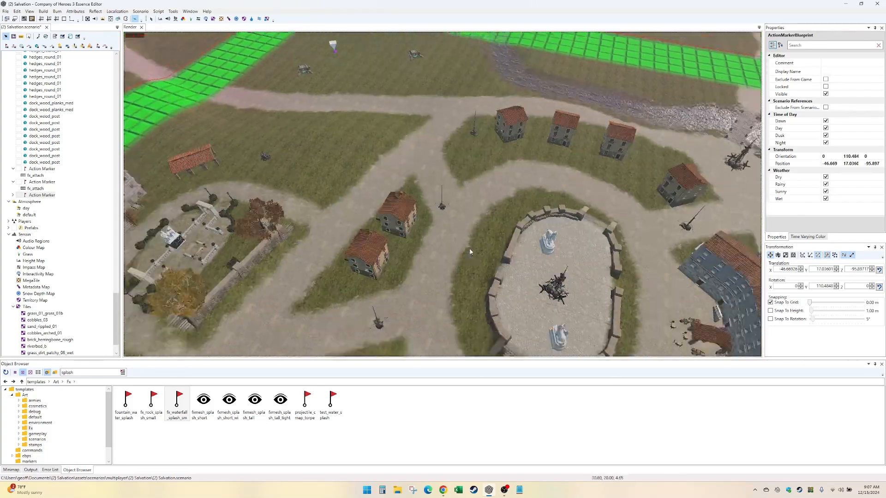
pyautogui.scroll(-3, 469, 252)
pyautogui.press('Down')
pyautogui.press('Up')
pyautogui.press('Right')
pyautogui.scroll(2, 461, 259)
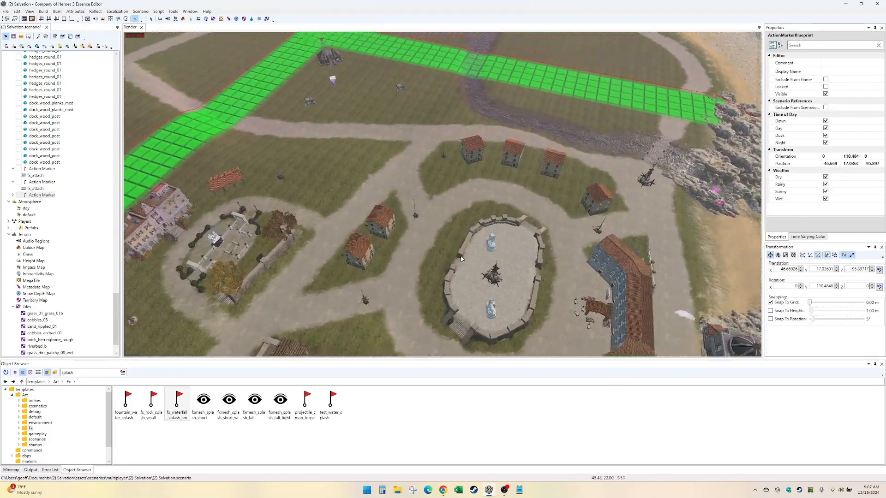
pyautogui.press('Up')
pyautogui.press('Left')
pyautogui.press('Down')
pyautogui.scroll(-1, 487, 167)
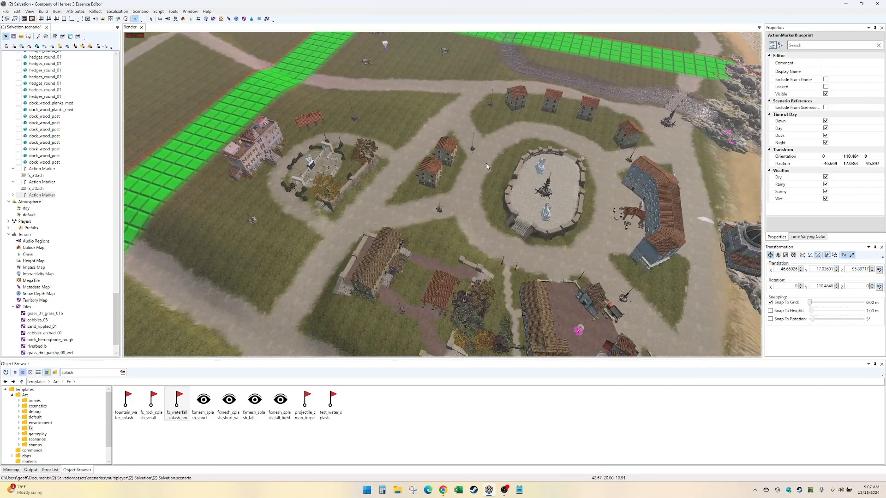
# - Display the Territory Map and check how its sectors cover the town and both streams, then return to object selection
pyautogui.press('Down')
pyautogui.press('Right')
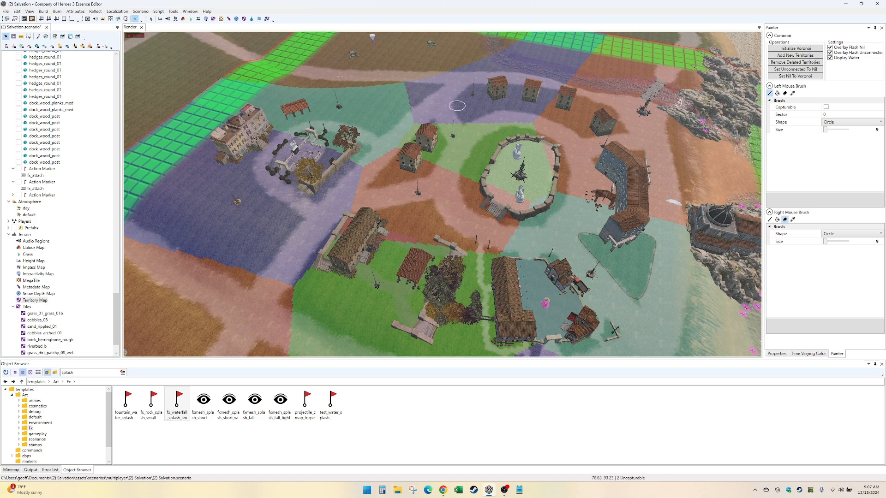
pyautogui.press('Down')
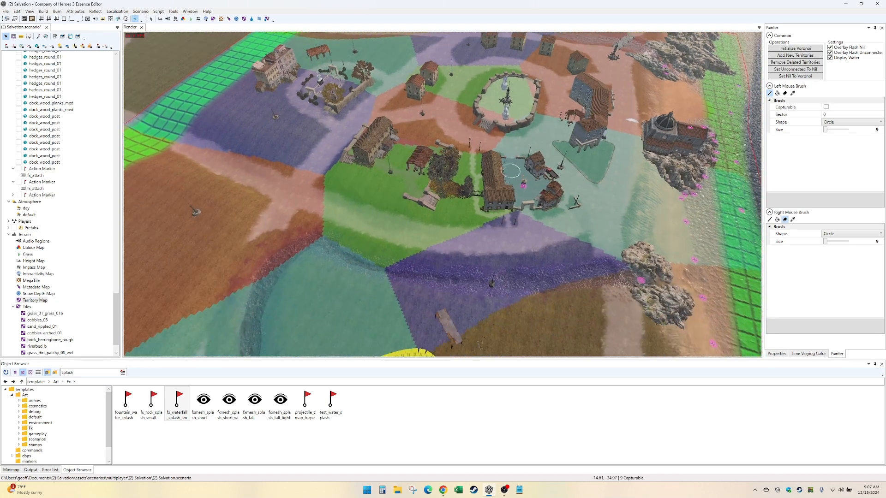
pyautogui.press('Left')
pyautogui.press('Up')
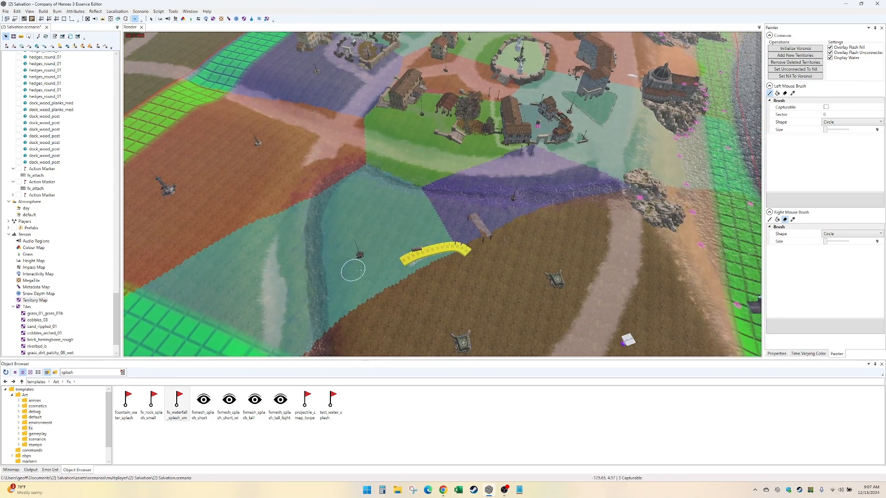
pyautogui.press('Up')
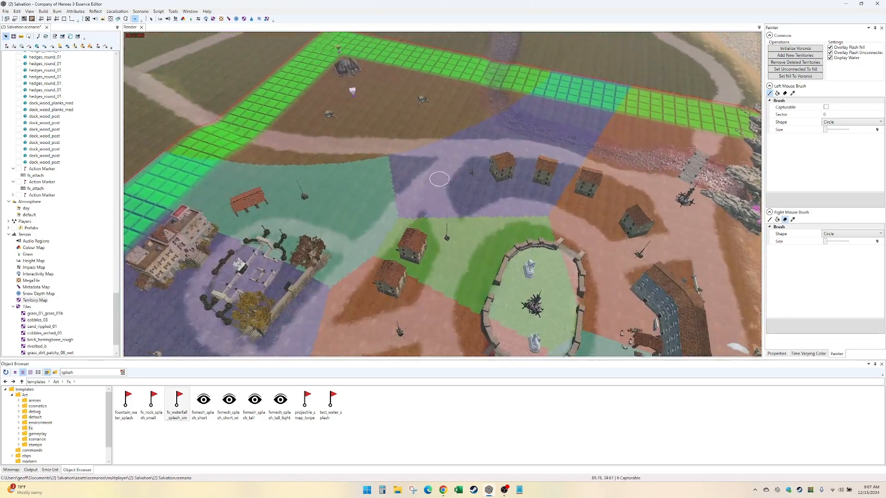
pyautogui.press('Down')
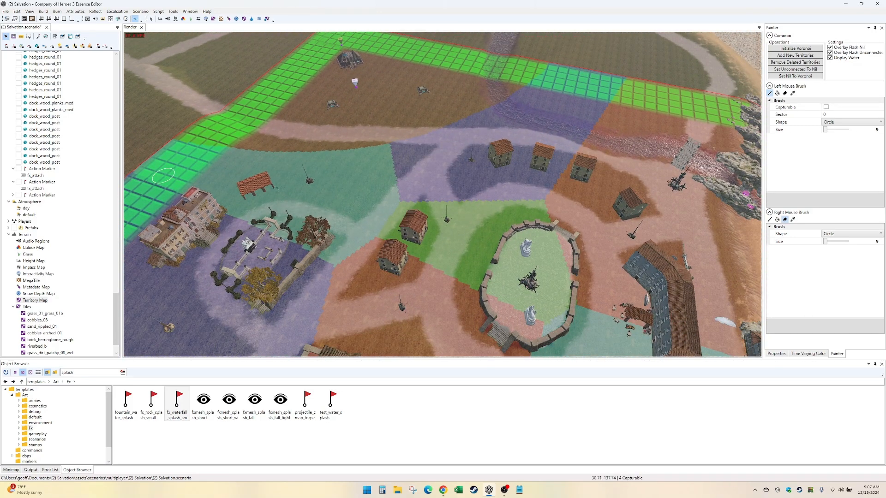
pyautogui.press('Up')
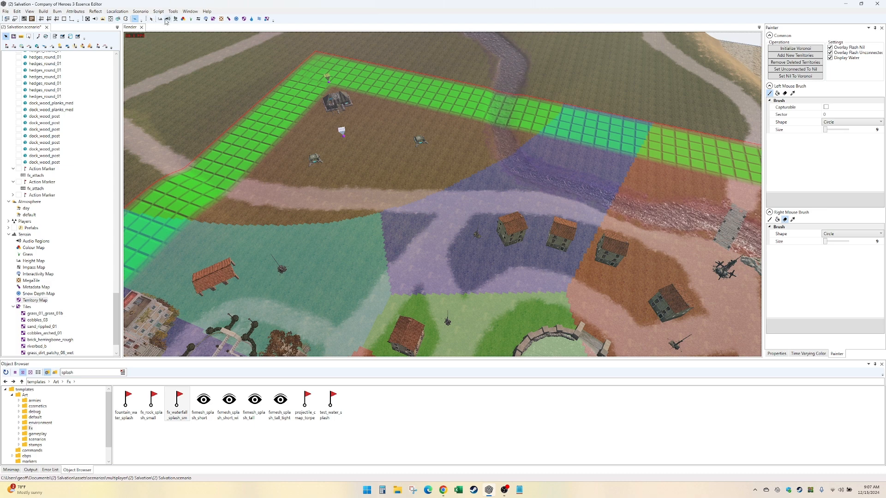
pyautogui.click(152, 22)
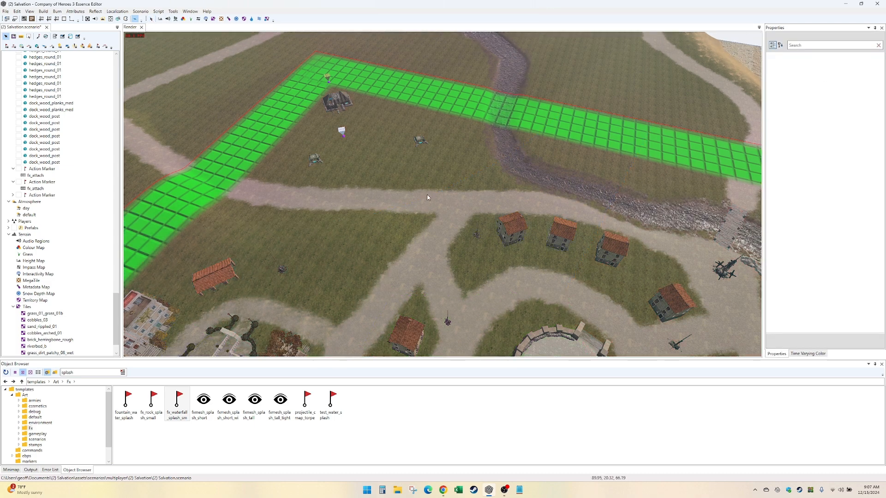
# - Inspect the far base and its surroundings, from the map corner to the stream crossing the boundary
pyautogui.press('Left')
pyautogui.press('Up')
pyautogui.scroll(3, 427, 195)
pyautogui.press('Left')
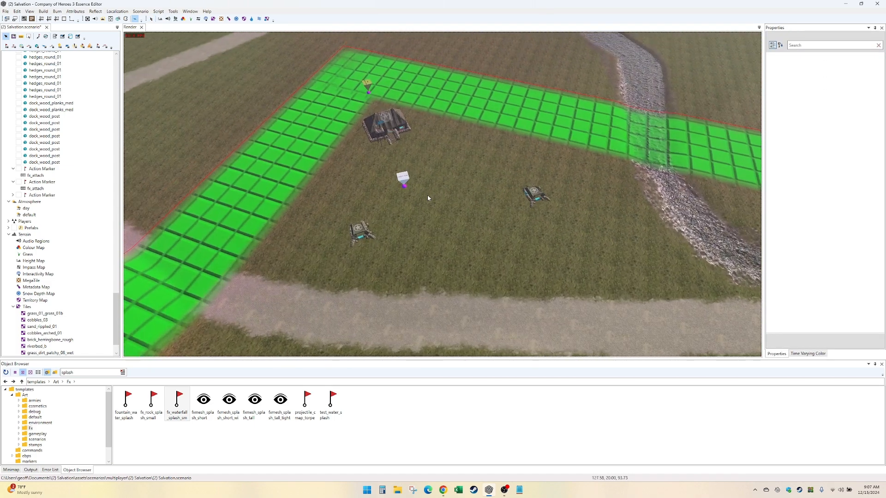
pyautogui.press('Up')
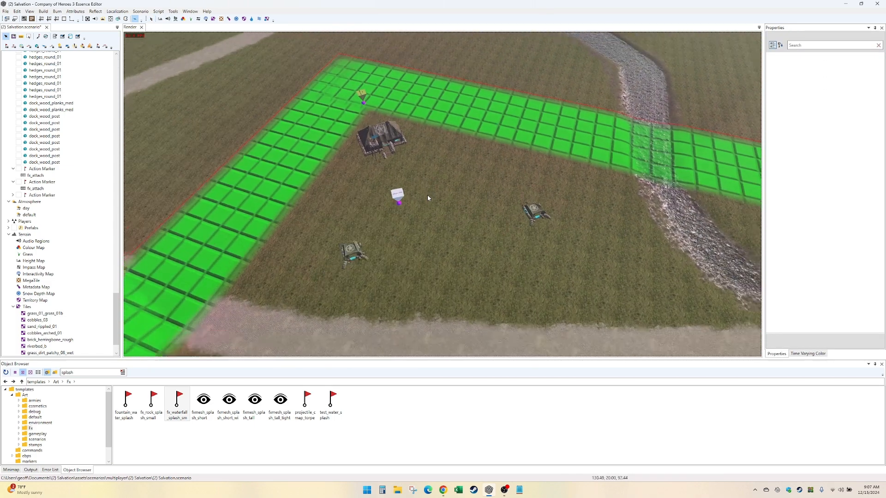
pyautogui.press('Right')
pyautogui.press('Down')
pyautogui.press('Up')
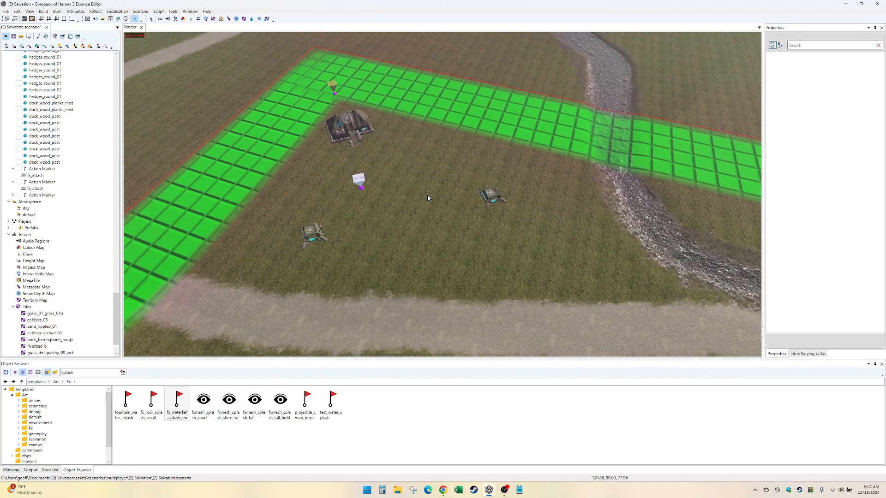
# - Compare the near base and the bend of its stream with the town between the two bases
pyautogui.press('Right')
pyautogui.press('Down')
pyautogui.press('Right')
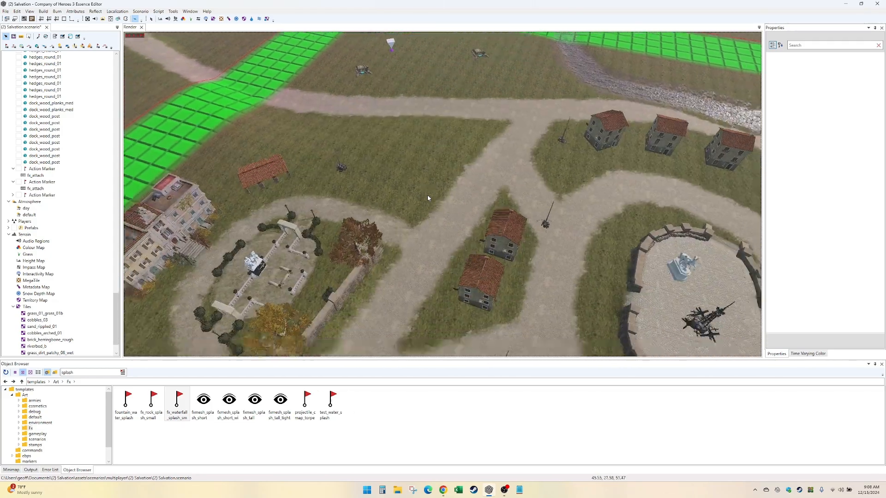
pyautogui.press('Down')
pyautogui.press('Right')
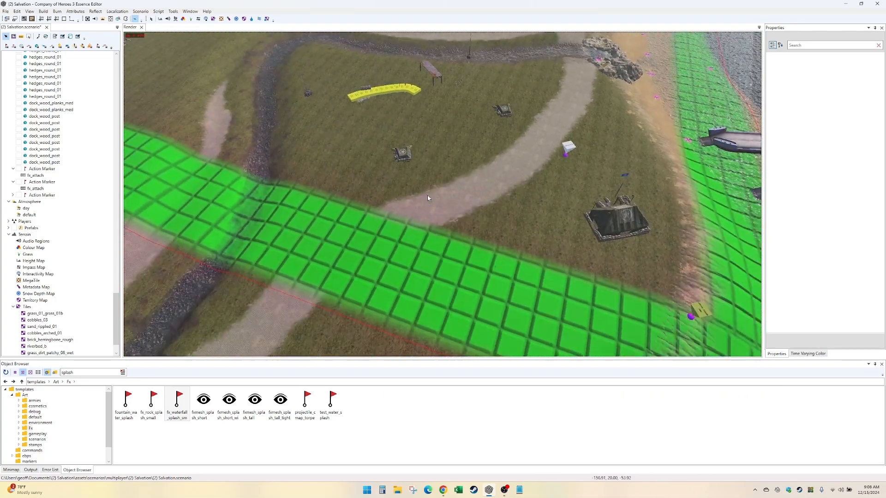
pyautogui.press('Up')
pyautogui.press('Left')
pyautogui.press('Left')
pyautogui.press('Up')
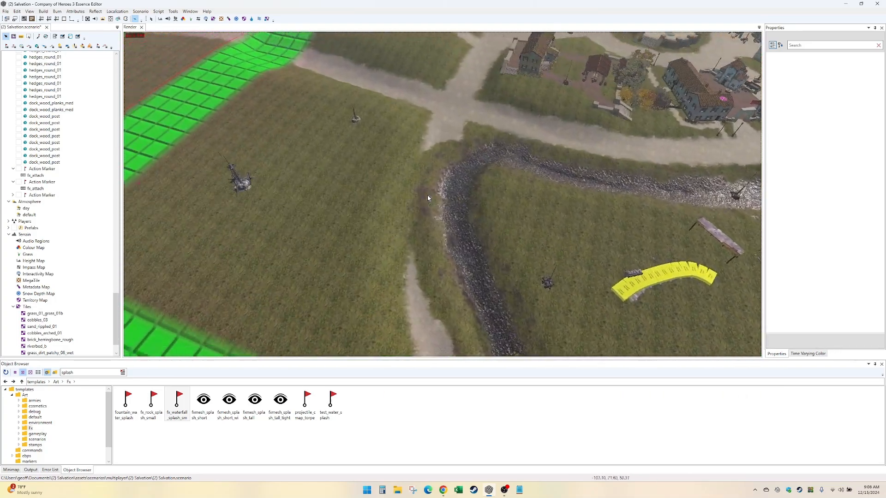
pyautogui.press('Up')
pyautogui.press('Right')
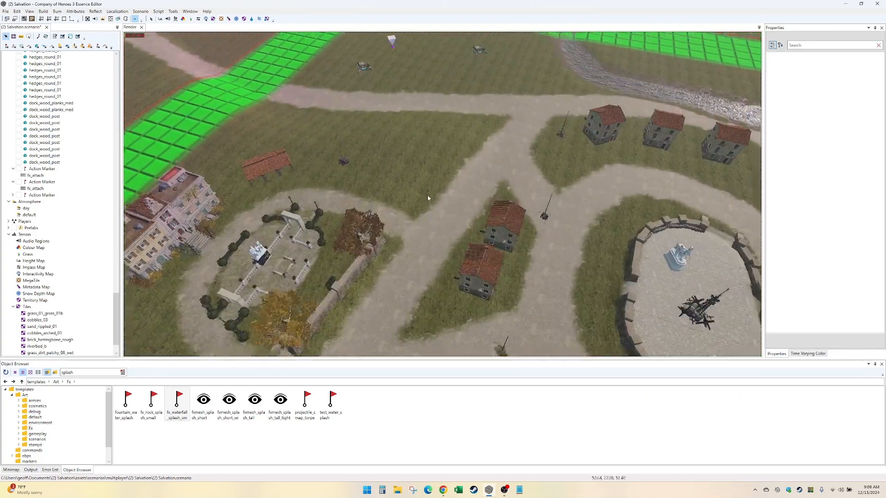
# - Paint grass_01_grass_01b over the cobbled road's edge between the plank crossing and the rocks, using the secondary tile brush
pyautogui.press('Right')
pyautogui.press('Right')
pyautogui.press('Down')
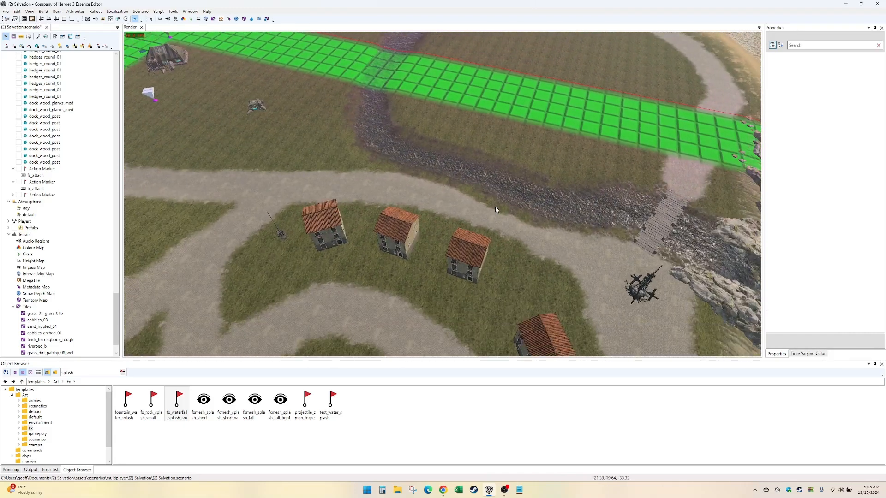
pyautogui.press('Right')
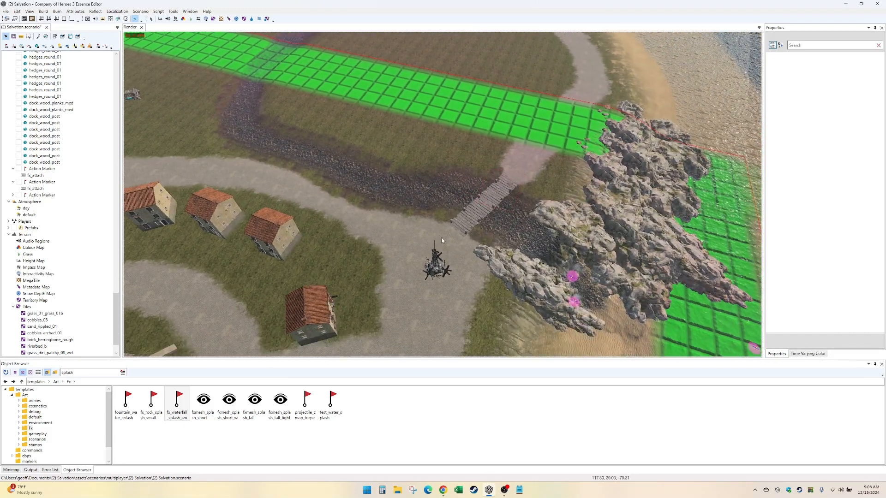
pyautogui.scroll(4, 444, 242)
pyautogui.press('Down')
pyautogui.press('Right')
pyautogui.press('Left')
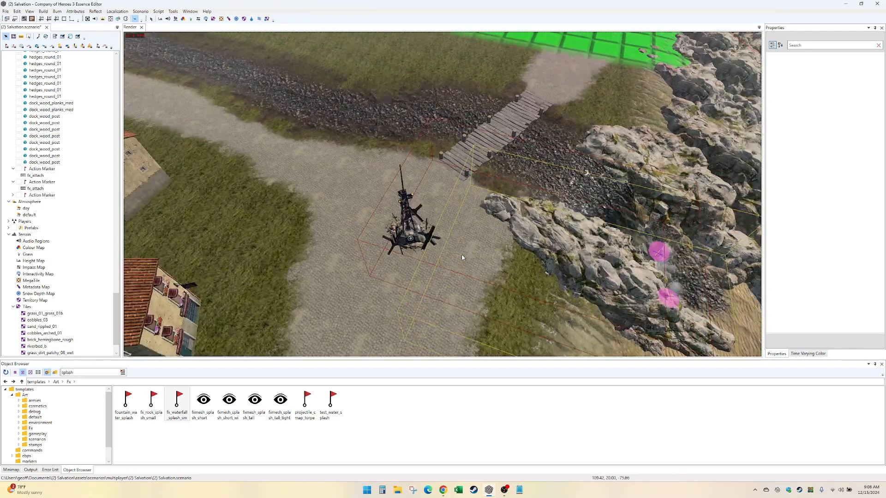
pyautogui.scroll(2, 461, 254)
pyautogui.press('Down')
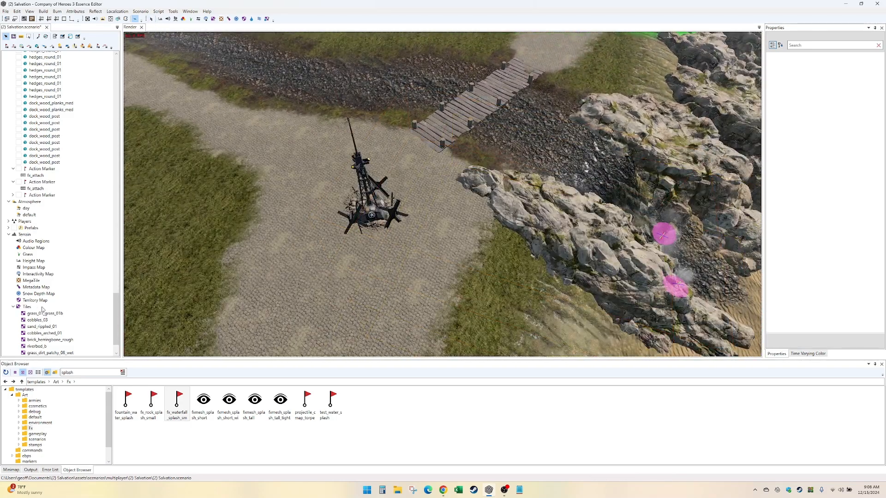
pyautogui.click(47, 327)
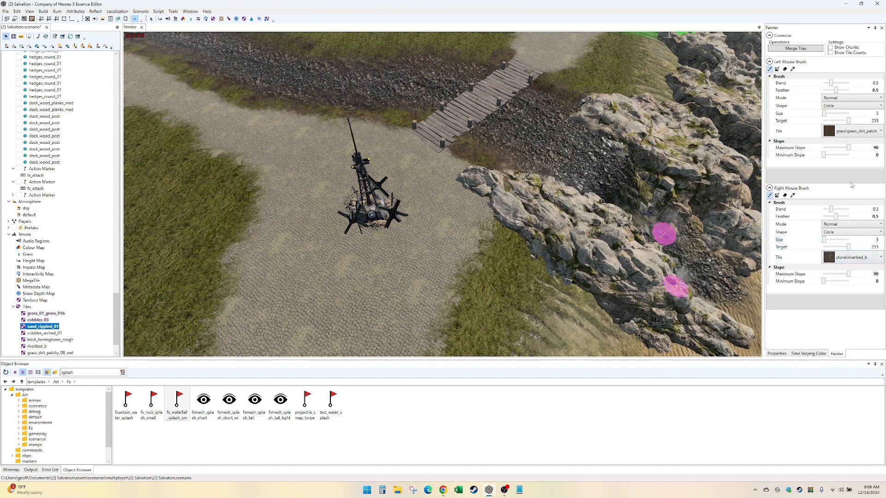
pyautogui.click(853, 258)
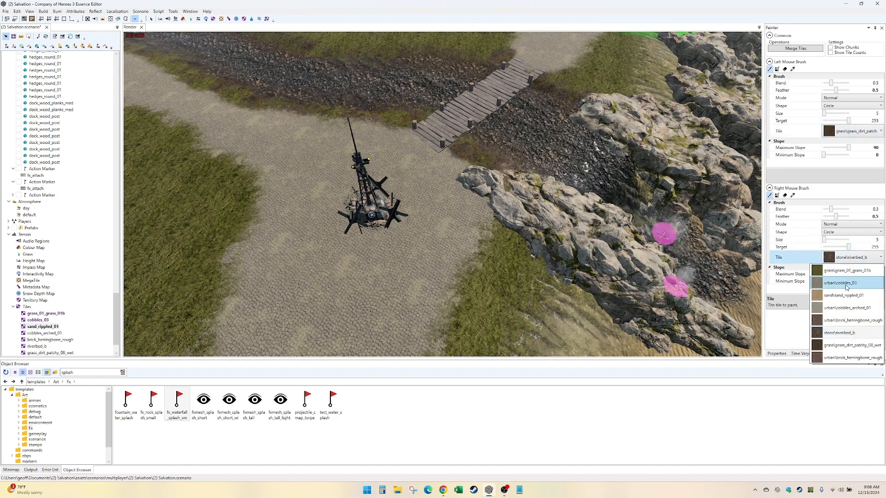
pyautogui.click(852, 274)
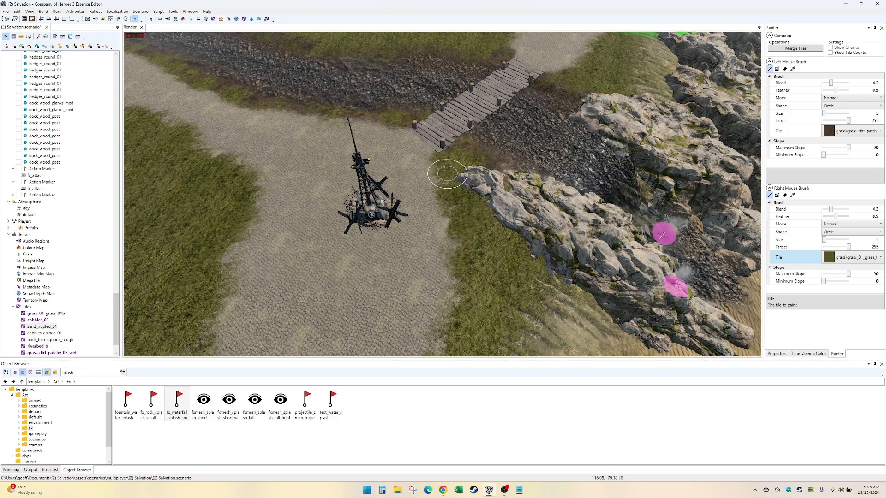
pyautogui.moveTo(444, 163); pyautogui.dragTo(456, 208, button='middle')
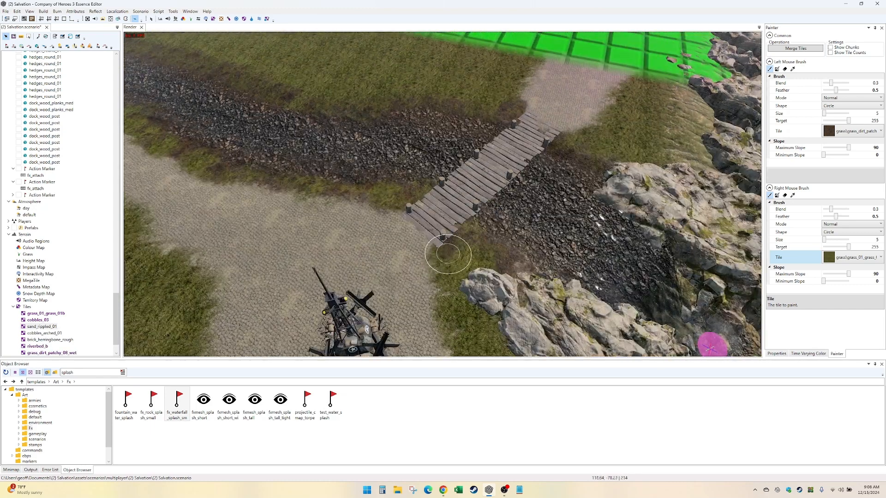
pyautogui.press('Down')
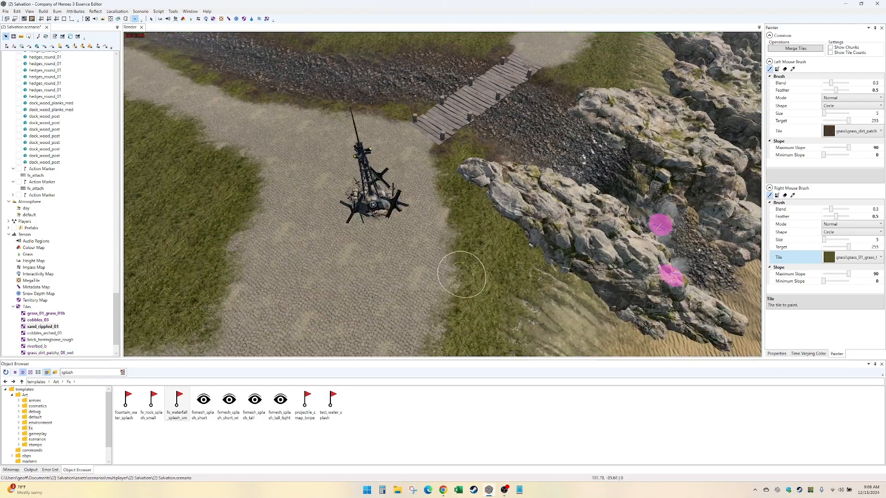
# - Check the banks on both sides of the plank crossing and the path beyond it to the map boundary
pyautogui.press('Left')
pyautogui.press('Up')
pyautogui.press('Right')
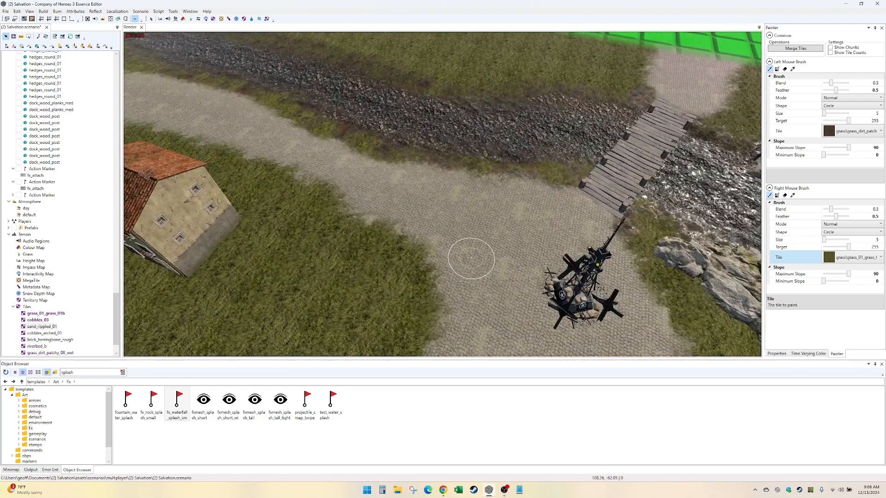
pyautogui.press('Up')
pyautogui.press('Right')
pyautogui.scroll(-2, 471, 257)
pyautogui.scroll(2, 471, 258)
pyautogui.press('Up')
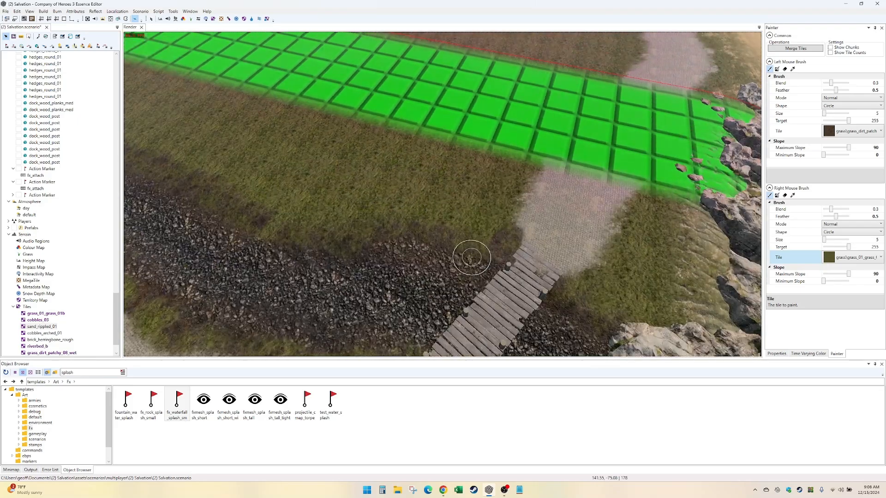
# - Review the ground textures around the plaza, the yellow farmhouse yard, the streamside road and the triangular grass patch
pyautogui.press('Down')
pyautogui.press('Left')
pyautogui.scroll(-3, 489, 236)
pyautogui.press('Up')
pyautogui.scroll(3, 462, 212)
pyautogui.scroll(-4, 498, 185)
pyautogui.press('Down')
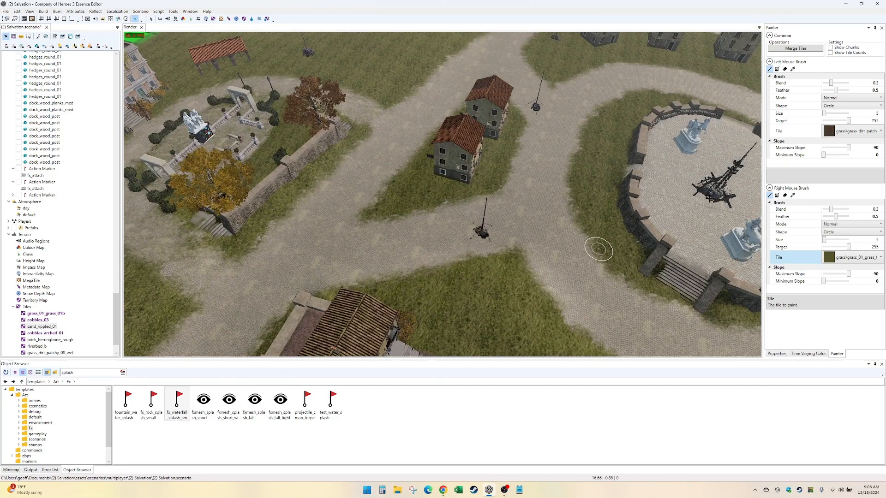
pyautogui.press('Down')
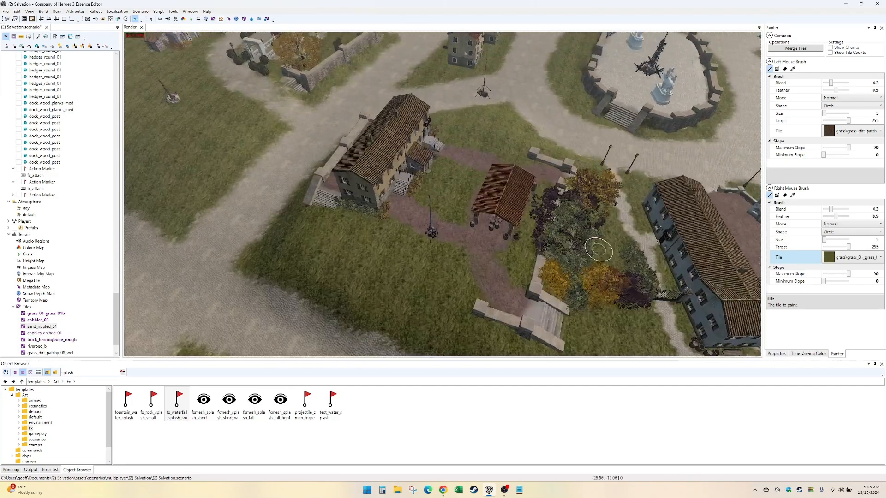
pyautogui.scroll(3, 536, 285)
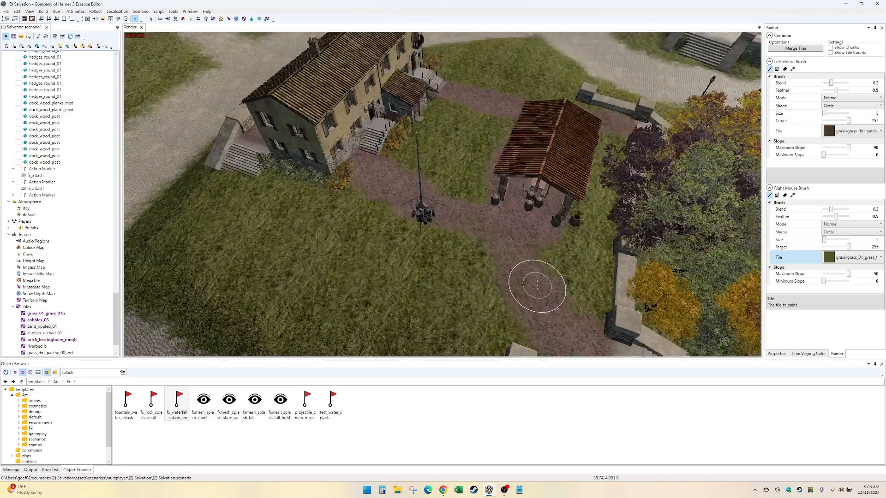
pyautogui.moveTo(537, 285); pyautogui.dragTo(544, 283, button='middle')
pyautogui.press('Down')
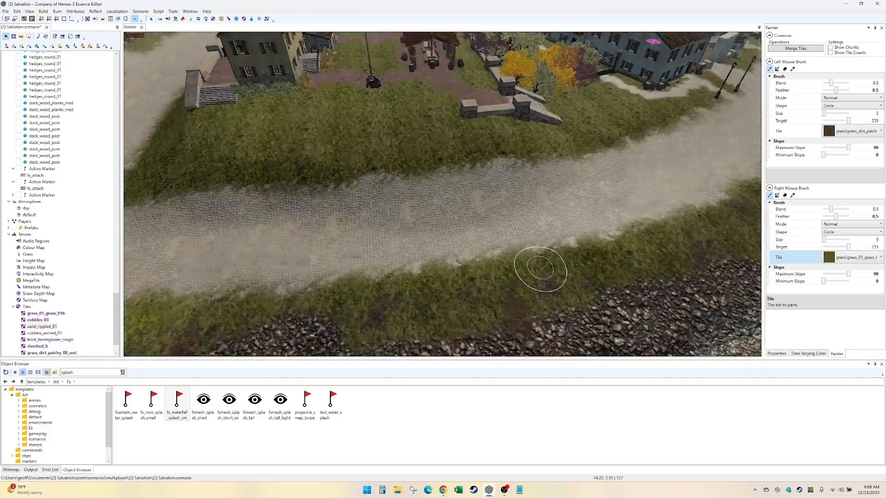
pyautogui.press('Right')
pyautogui.press('Up')
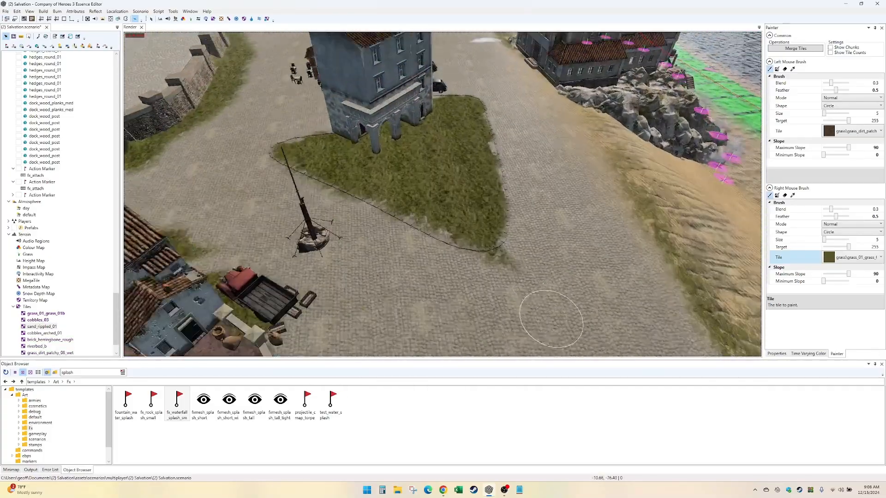
# - Copy the existing plank crossing, with its two dock_wood_planks_med sections and eight posts, to the near stream's mouth beside the rocks
pyautogui.press('Down')
pyautogui.press('Down')
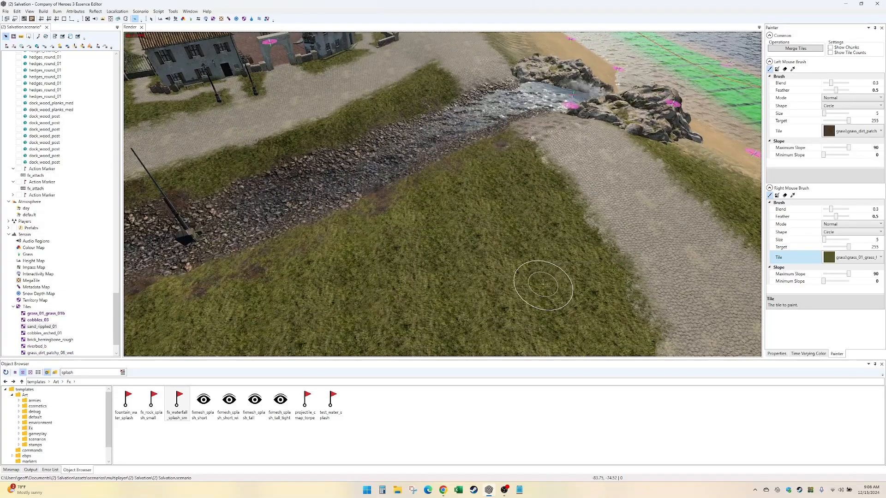
pyautogui.press('Up')
pyautogui.press('Down')
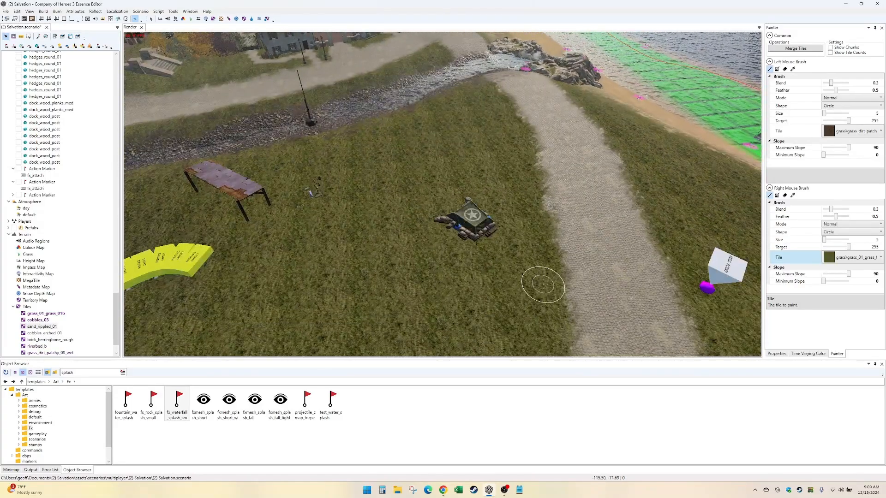
pyautogui.press('Up')
pyautogui.press('Up')
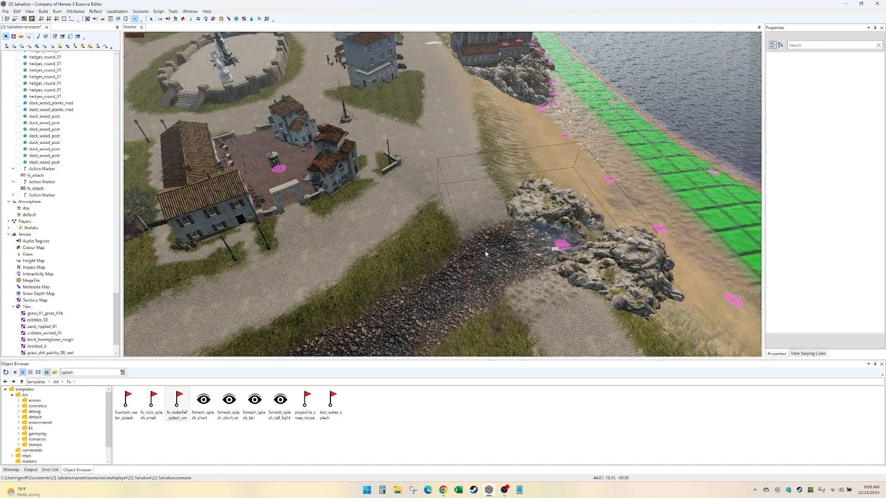
pyautogui.press('Up')
pyautogui.scroll(1, 498, 263)
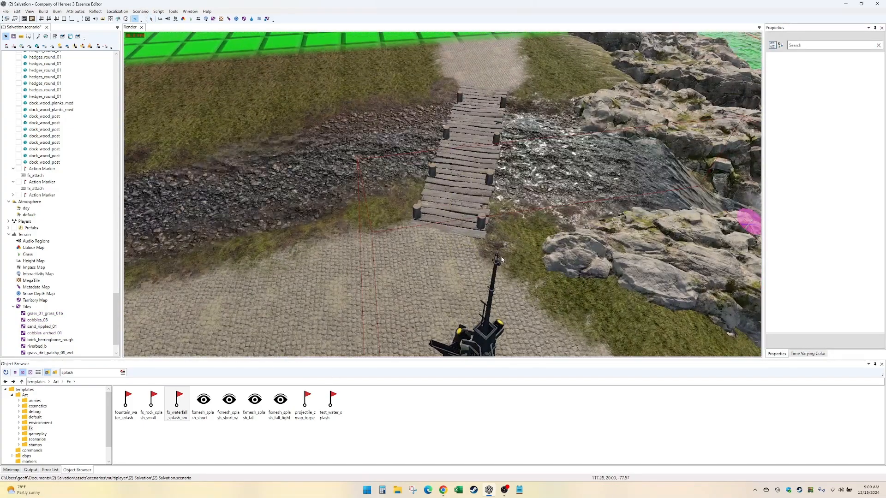
pyautogui.click(42, 162)
pyautogui.keyDown('shift'); pyautogui.click(54, 104); pyautogui.keyUp('shift')
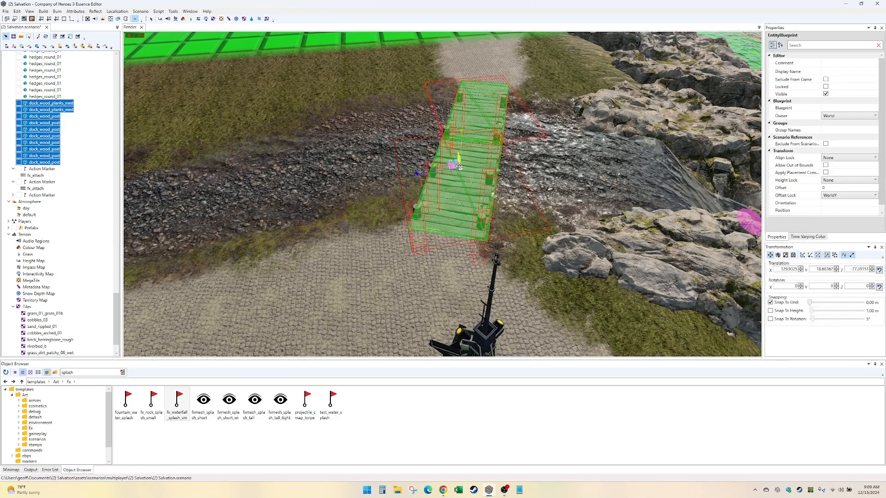
pyautogui.keyDown('shift'); pyautogui.moveTo(455, 165); pyautogui.dragTo(503, 142); pyautogui.keyUp('shift')
pyautogui.press('Down')
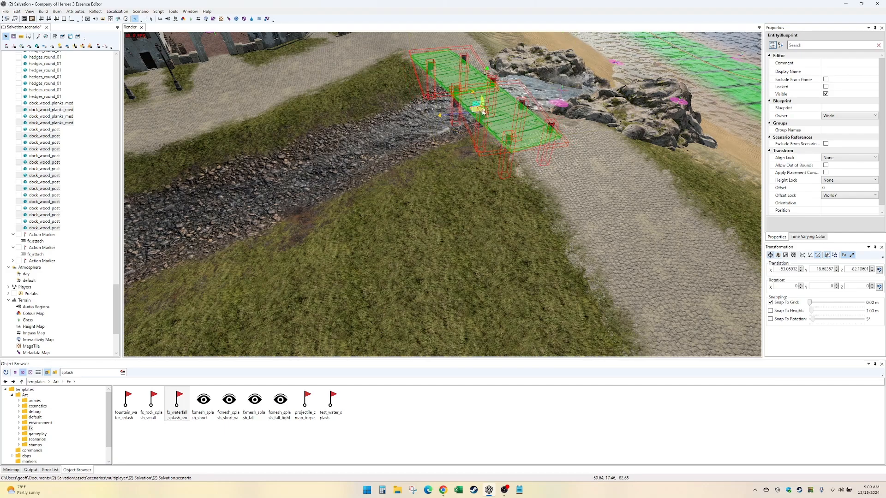
# - Position the copied crossing across the stream behind the rocks, lowering it slightly so both ends meet the cobbled road
pyautogui.moveTo(483, 113); pyautogui.dragTo(491, 111)
pyautogui.moveTo(491, 110); pyautogui.dragTo(401, 221, button='middle')
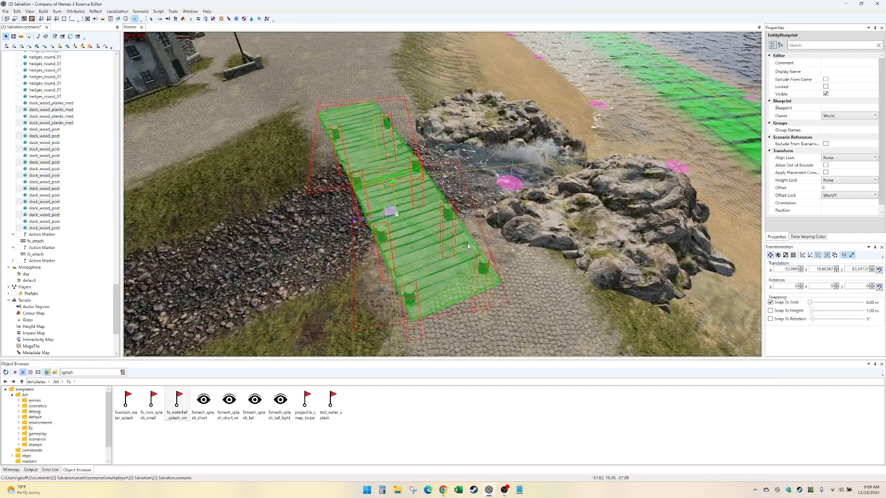
pyautogui.moveTo(468, 245); pyautogui.dragTo(483, 224, button='middle')
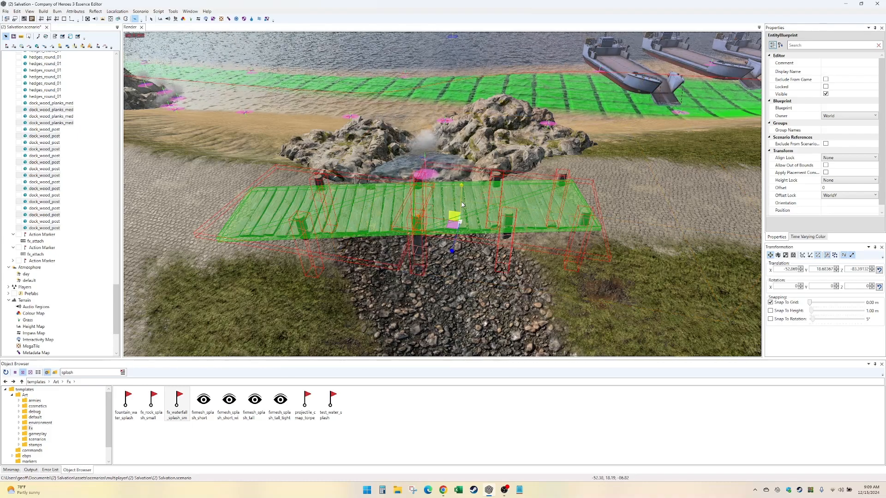
pyautogui.moveTo(463, 205); pyautogui.dragTo(460, 223)
pyautogui.moveTo(460, 223); pyautogui.dragTo(498, 257, button='middle')
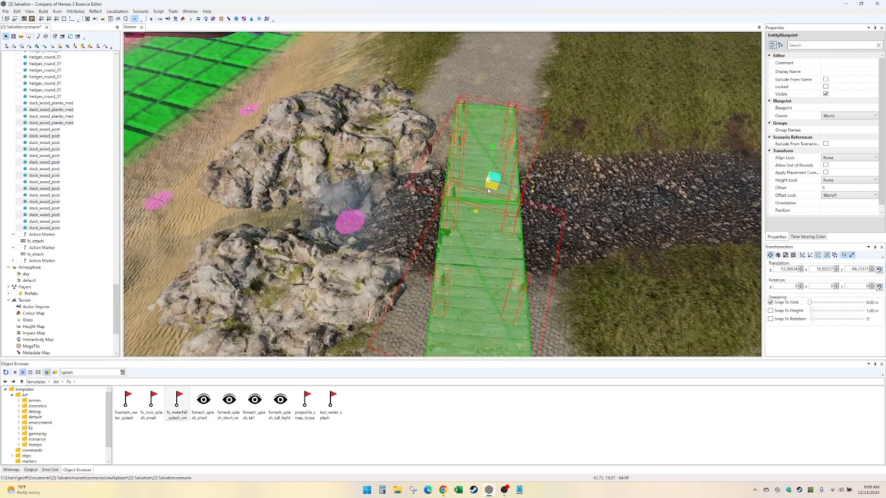
pyautogui.moveTo(488, 191); pyautogui.dragTo(483, 184)
pyautogui.moveTo(483, 184); pyautogui.dragTo(436, 173, button='middle')
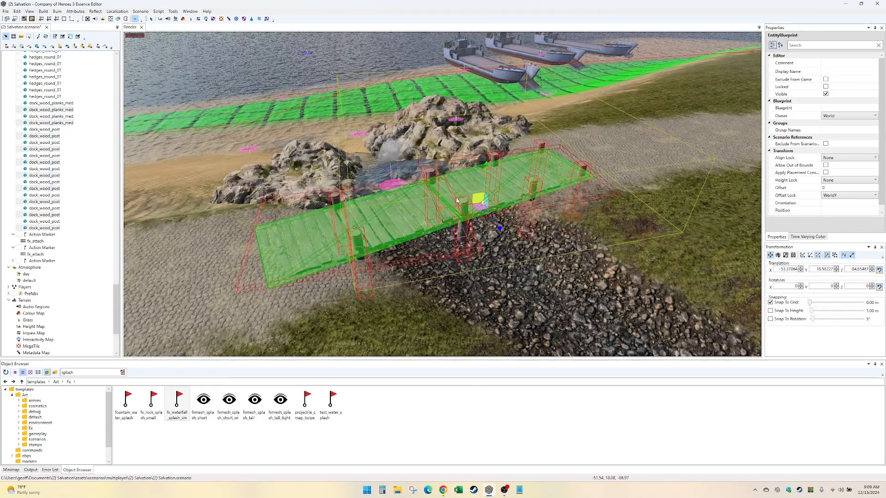
pyautogui.moveTo(549, 222); pyautogui.dragTo(247, 210, button='middle')
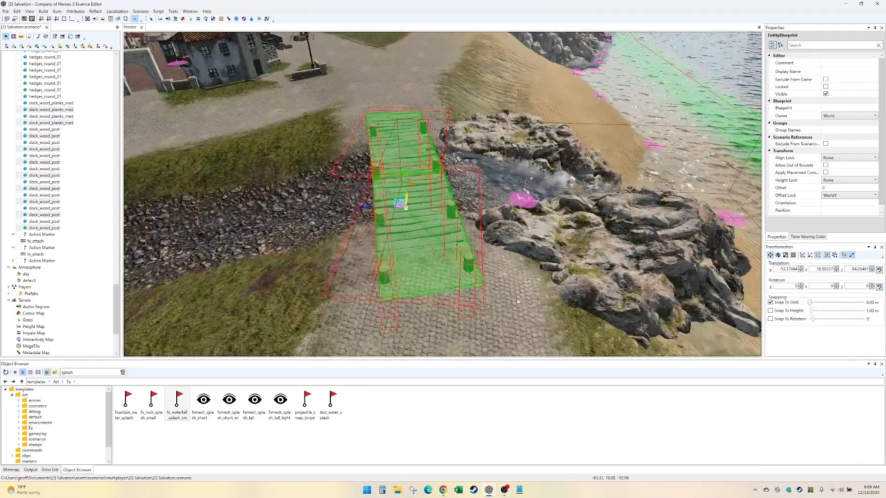
# - Delete the two wooden posts standing on the cobbled road beyond the base-side end of the copied crossing
pyautogui.click(301, 229)
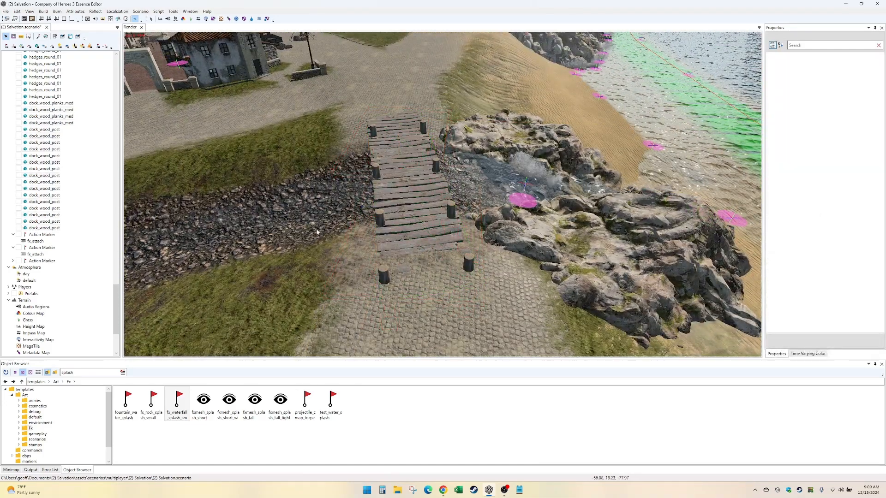
pyautogui.moveTo(302, 230); pyautogui.dragTo(463, 267, button='middle')
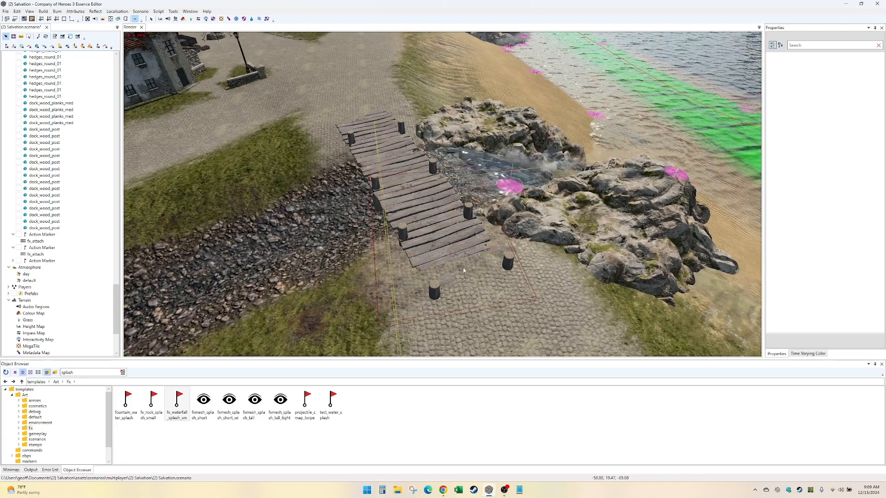
pyautogui.click(506, 263)
pyautogui.keyDown('ctrl'); pyautogui.click(434, 291); pyautogui.keyUp('ctrl')
pyautogui.moveTo(439, 290); pyautogui.dragTo(588, 280, button='middle')
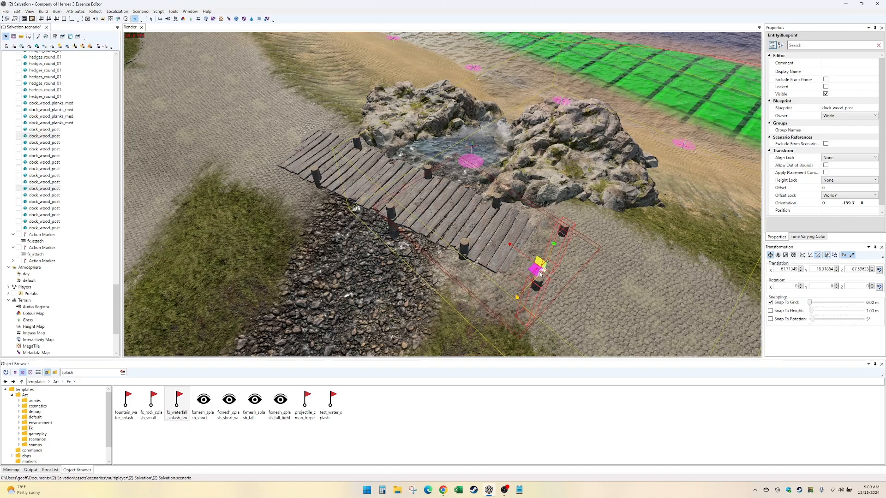
pyautogui.press('Delete')
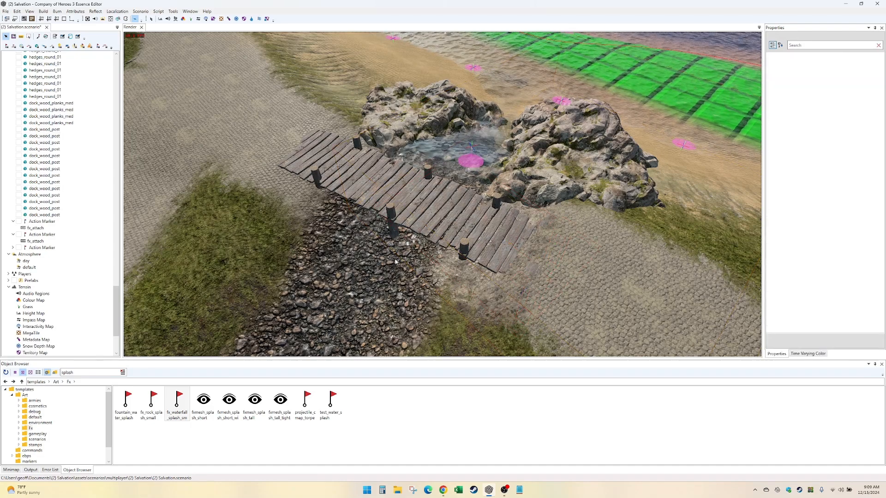
# - Check how the new plank crossing sits on both banks and against the rocks, the stream bed and the road
pyautogui.moveTo(364, 208)
pyautogui.mouseDown(button='middle')
pyautogui.moveTo(508, 207)
pyautogui.moveTo(367, 207)
pyautogui.mouseUp(button='middle')
pyautogui.scroll(-5, 595, 311)
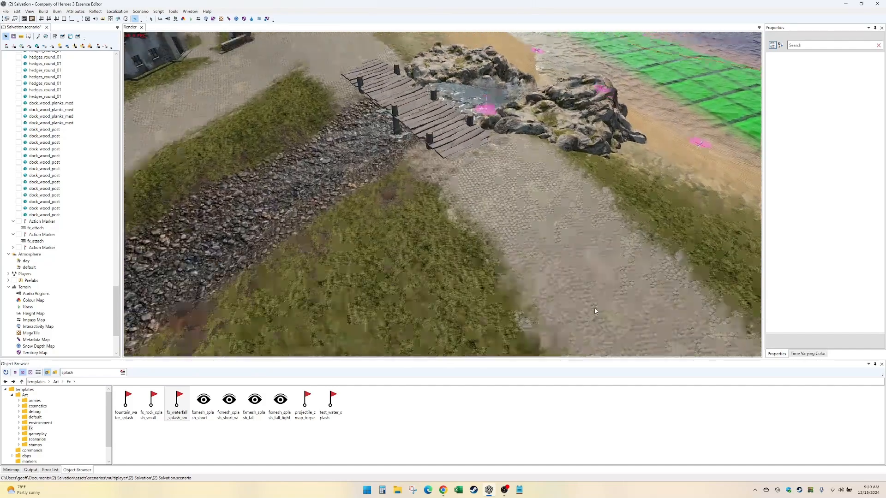
pyautogui.scroll(5, 595, 311)
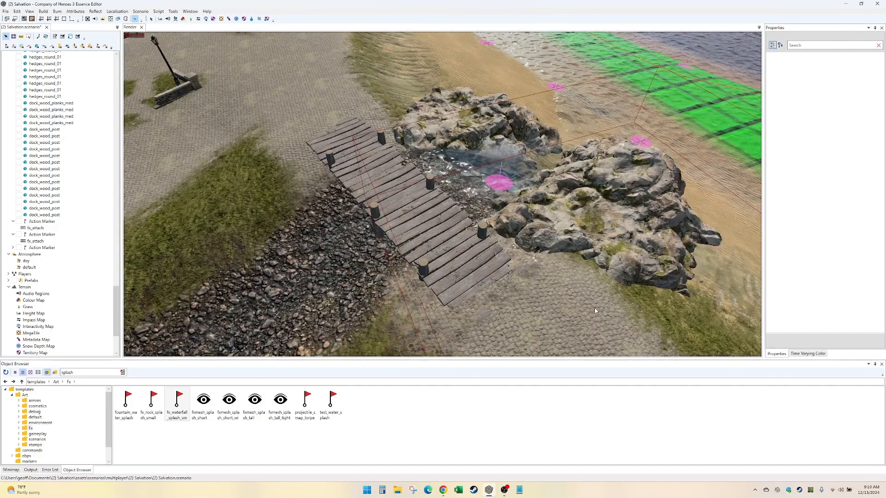
pyautogui.press('Left')
pyautogui.moveTo(601, 302); pyautogui.dragTo(508, 289, button='middle')
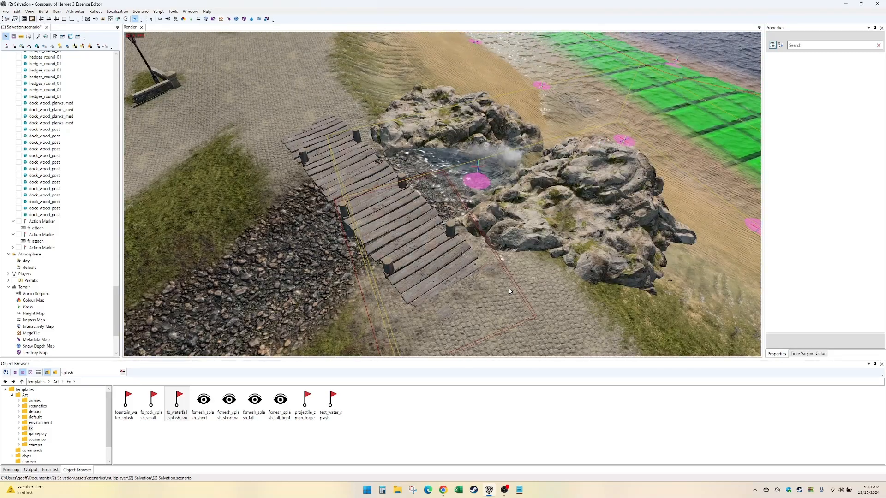
pyautogui.moveTo(306, 278); pyautogui.dragTo(404, 282, button='middle')
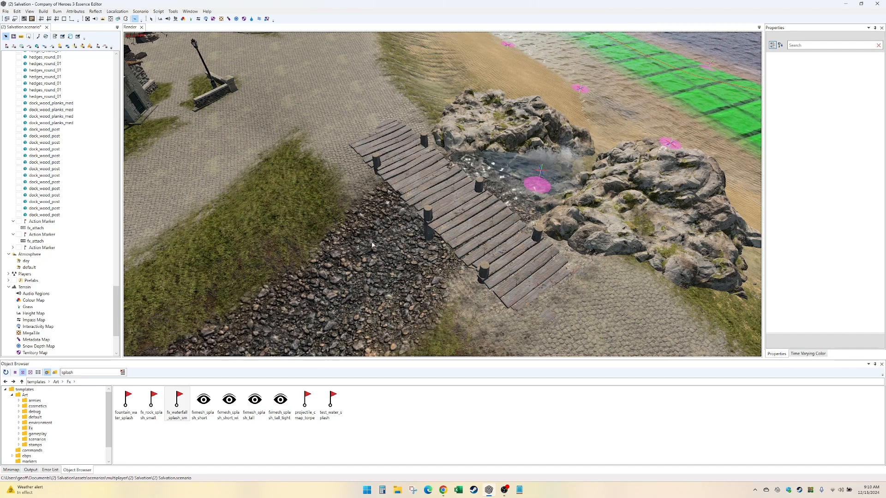
pyautogui.moveTo(341, 217); pyautogui.dragTo(393, 158, button='middle')
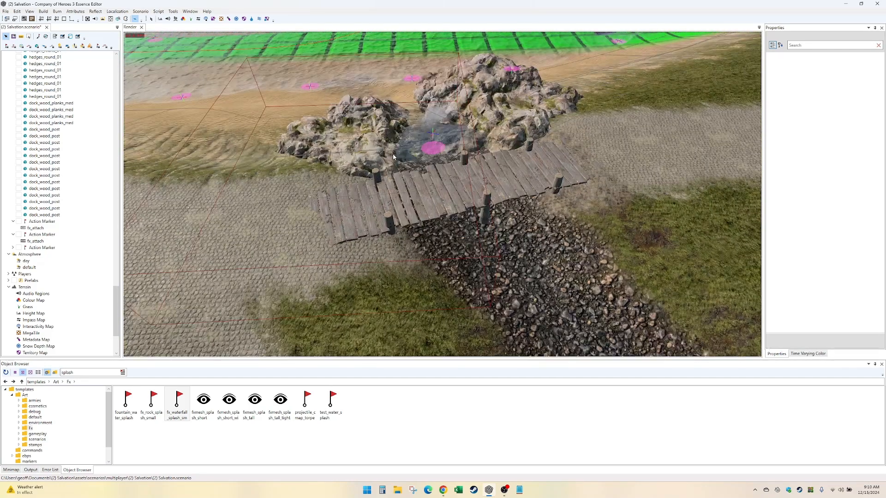
# - Paint the wet patchy grass-dirt tile and grass_01_grass_01b over the cobbles on both sides of the crossing's town-side end
pyautogui.scroll(-4, 57, 316)
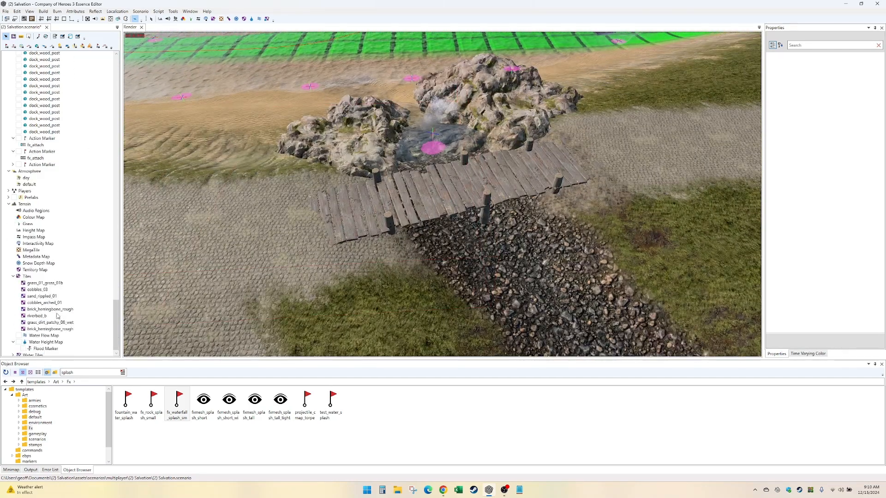
pyautogui.click(56, 310)
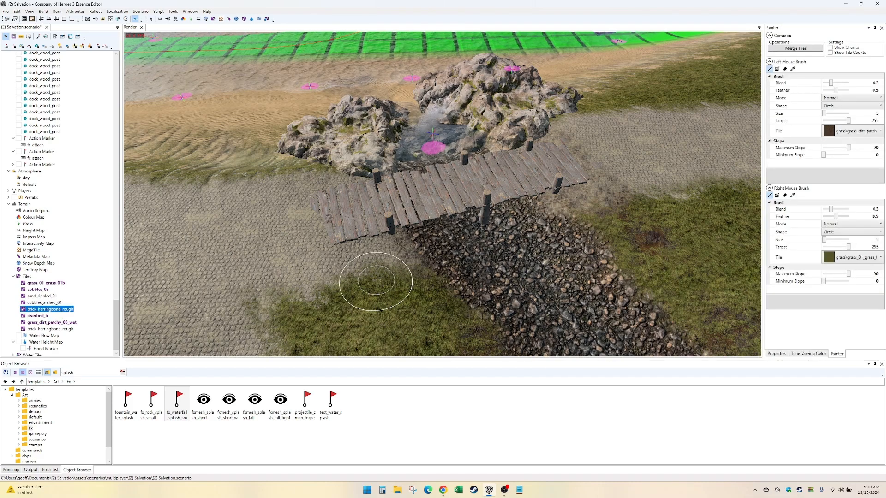
pyautogui.moveTo(380, 270)
pyautogui.mouseDown()
pyautogui.moveTo(388, 249)
pyautogui.moveTo(332, 276)
pyautogui.moveTo(321, 273)
pyautogui.moveTo(424, 237)
pyautogui.moveTo(415, 268)
pyautogui.moveTo(389, 279)
pyautogui.moveTo(317, 277)
pyautogui.moveTo(295, 305)
pyautogui.mouseUp()
pyautogui.press('Up')
pyautogui.press('Down')
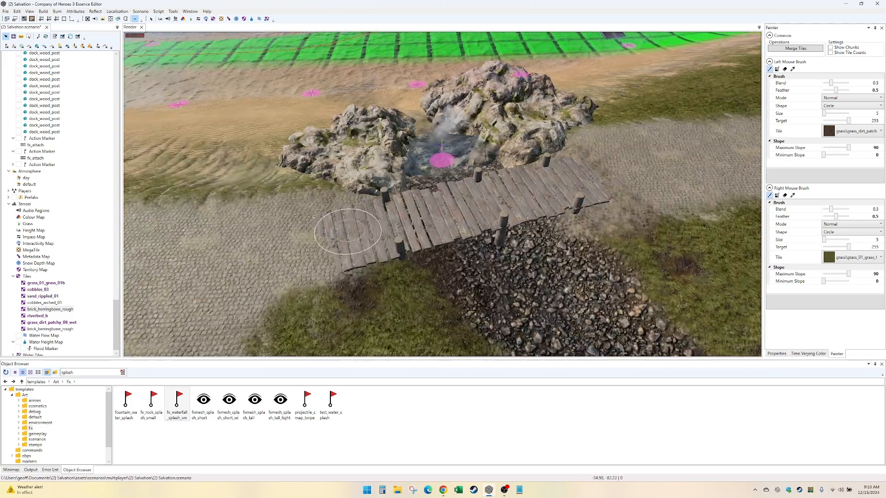
pyautogui.moveTo(348, 231); pyautogui.dragTo(448, 230, button='middle')
pyautogui.moveTo(526, 187); pyautogui.dragTo(573, 238, button='middle')
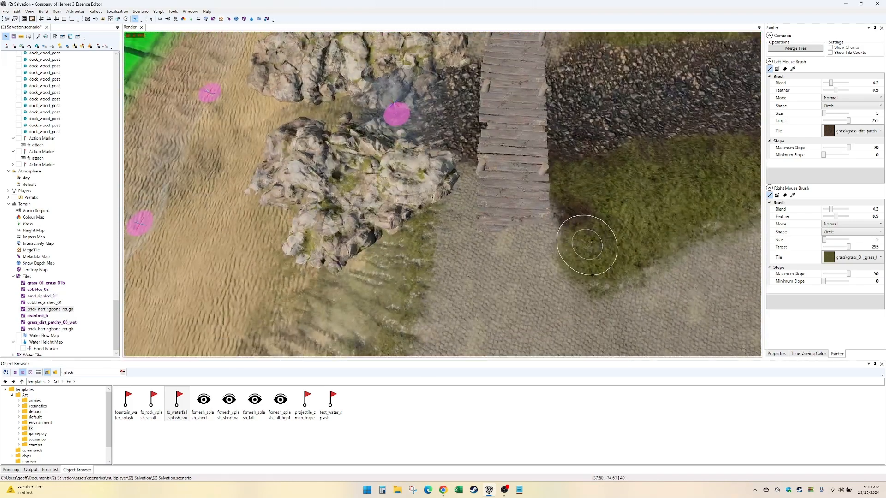
pyautogui.moveTo(540, 206)
pyautogui.mouseDown()
pyautogui.moveTo(466, 171)
pyautogui.moveTo(473, 193)
pyautogui.moveTo(462, 208)
pyautogui.moveTo(454, 199)
pyautogui.moveTo(512, 194)
pyautogui.moveTo(530, 221)
pyautogui.moveTo(451, 203)
pyautogui.moveTo(423, 243)
pyautogui.moveTo(446, 221)
pyautogui.mouseUp()
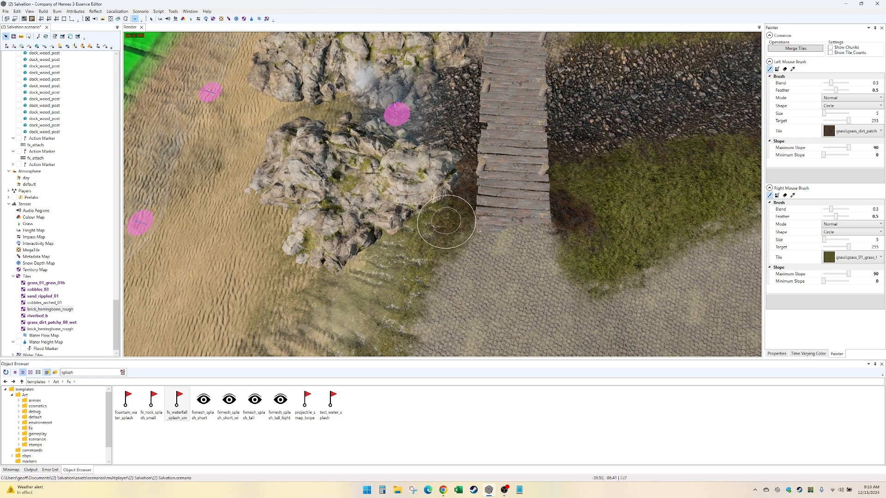
pyautogui.moveTo(479, 189)
pyautogui.mouseDown()
pyautogui.moveTo(572, 206)
pyautogui.moveTo(551, 222)
pyautogui.mouseUp()
pyautogui.moveTo(451, 208); pyautogui.dragTo(473, 205)
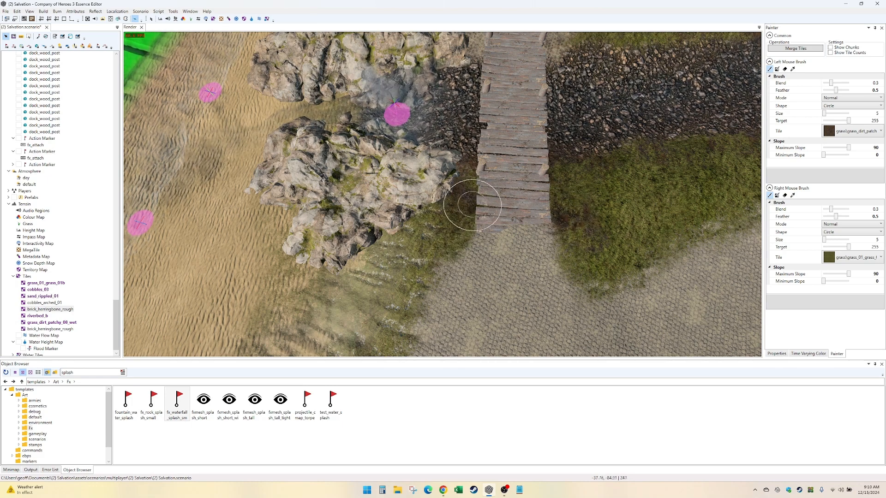
# - Paint grass_01_grass_01b over the cobbled edge between the rocks and the crossing's base-side end
pyautogui.press('Up')
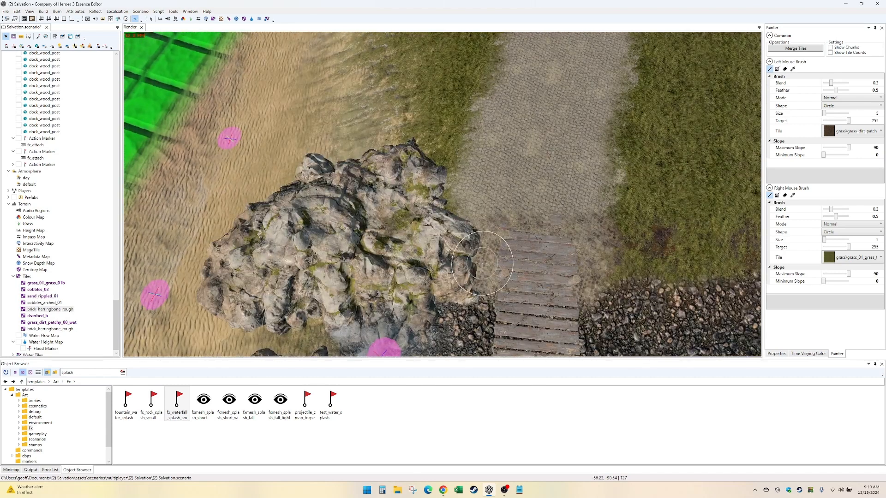
pyautogui.moveTo(482, 263); pyautogui.dragTo(450, 197)
pyautogui.moveTo(454, 201)
pyautogui.mouseDown(button='right')
pyautogui.moveTo(470, 241)
pyautogui.moveTo(459, 209)
pyautogui.mouseUp(button='right')
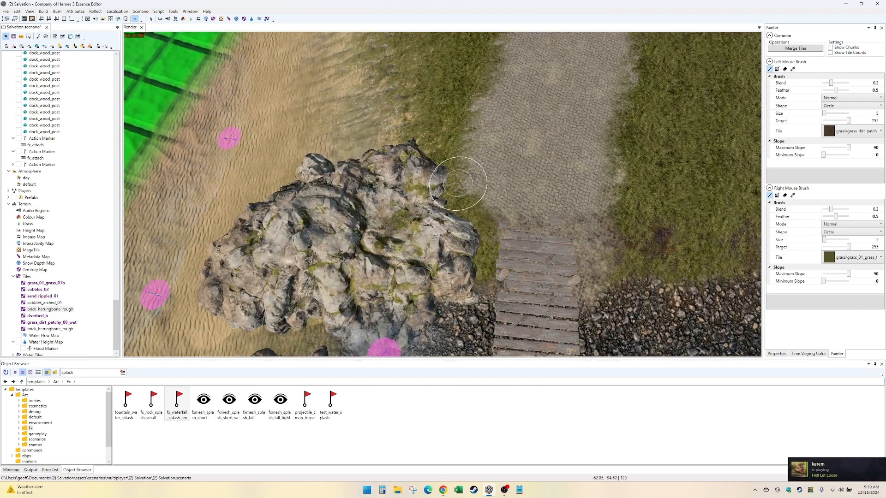
# - Blend patchy dirt and grass into the bank beside the crossing's base-side end, and narrow the cobbled road toward the planks
pyautogui.press('Right')
pyautogui.press('Left')
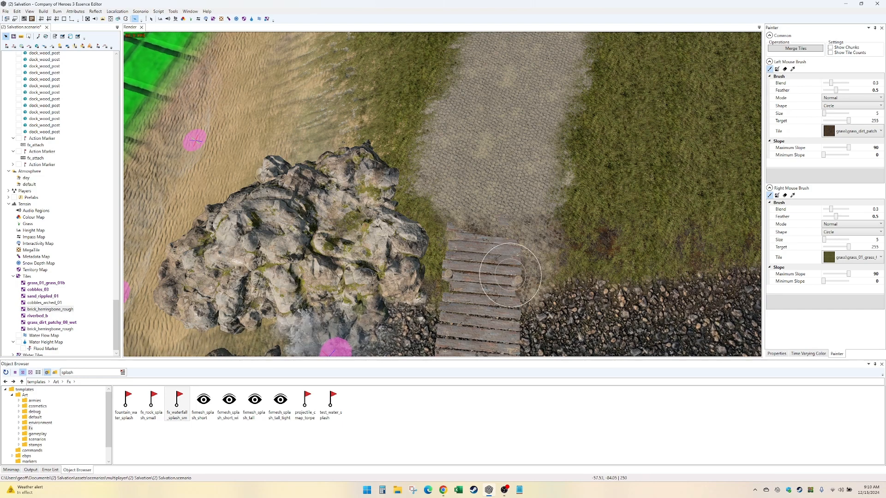
pyautogui.moveTo(509, 275)
pyautogui.mouseDown()
pyautogui.moveTo(573, 254)
pyautogui.moveTo(552, 268)
pyautogui.moveTo(524, 237)
pyautogui.moveTo(557, 192)
pyautogui.moveTo(563, 198)
pyautogui.moveTo(522, 250)
pyautogui.mouseUp()
pyautogui.click(492, 281)
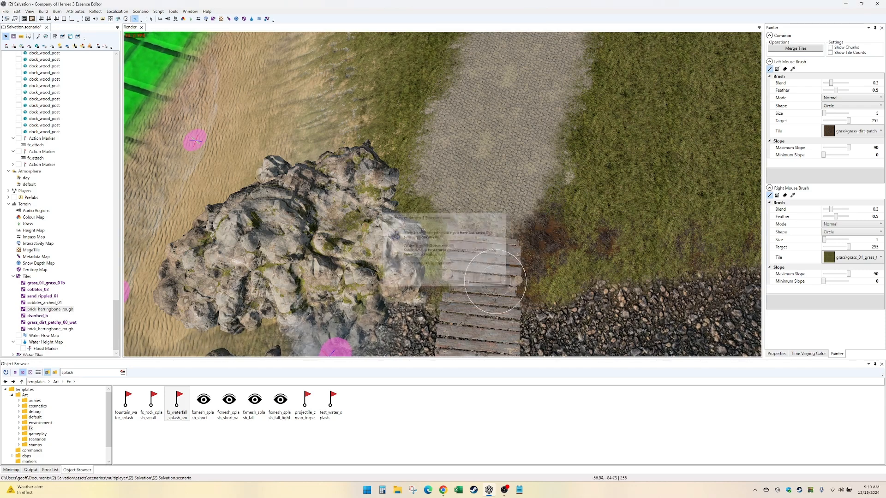
pyautogui.moveTo(442, 228); pyautogui.dragTo(424, 179)
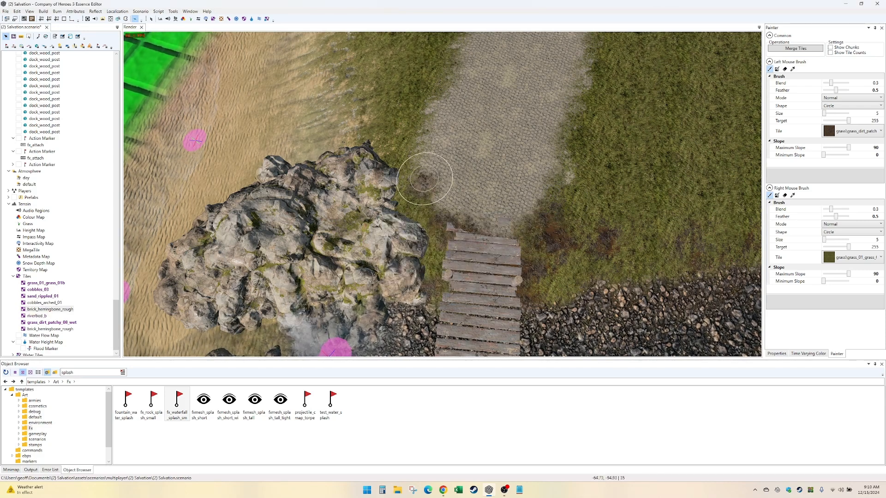
pyautogui.moveTo(417, 142)
pyautogui.mouseDown()
pyautogui.moveTo(441, 217)
pyautogui.moveTo(425, 122)
pyautogui.moveTo(457, 225)
pyautogui.mouseUp()
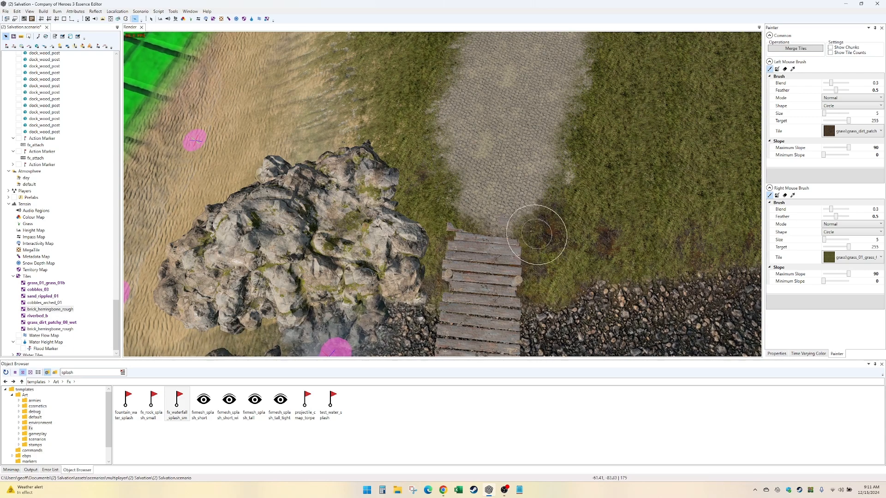
# - Paint cobbles_03 over the ground where the base-side road meets the planks, and return to object selection
pyautogui.scroll(2, 490, 237)
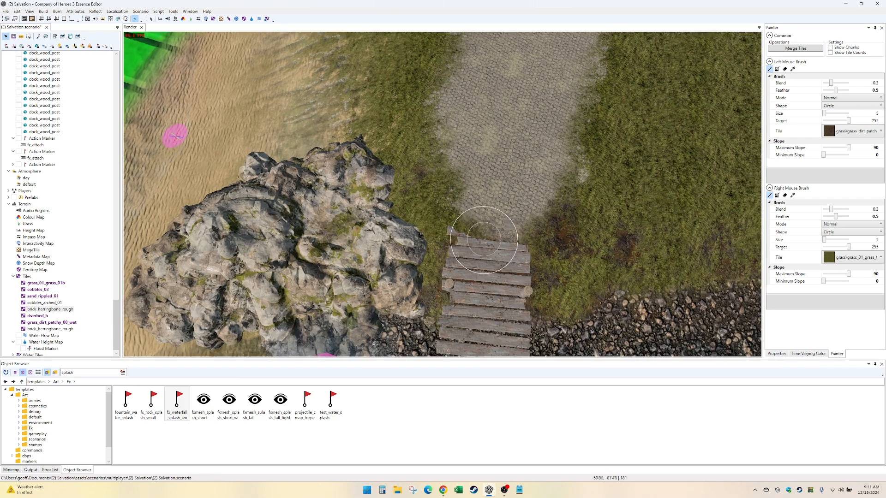
pyautogui.keyDown('alt'); pyautogui.moveTo(486, 237); pyautogui.dragTo(483, 239); pyautogui.keyUp('alt')
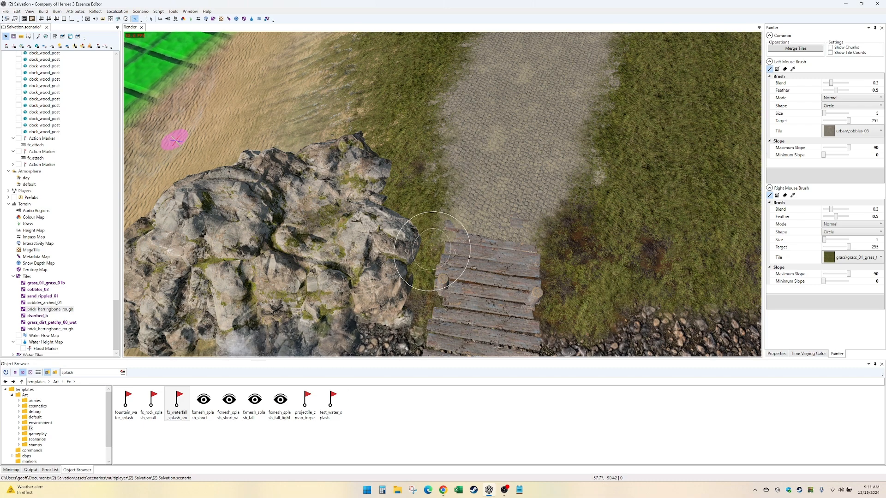
pyautogui.click(152, 21)
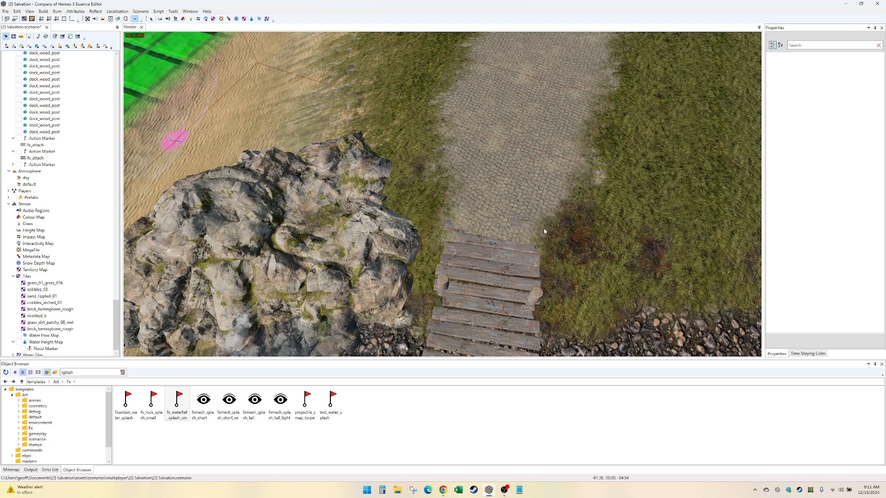
# - Examine the plank crossing, the stream mouth and the blended ground on both banks for remaining gaps
pyautogui.press('Down')
pyautogui.press('Right')
pyautogui.press('Down')
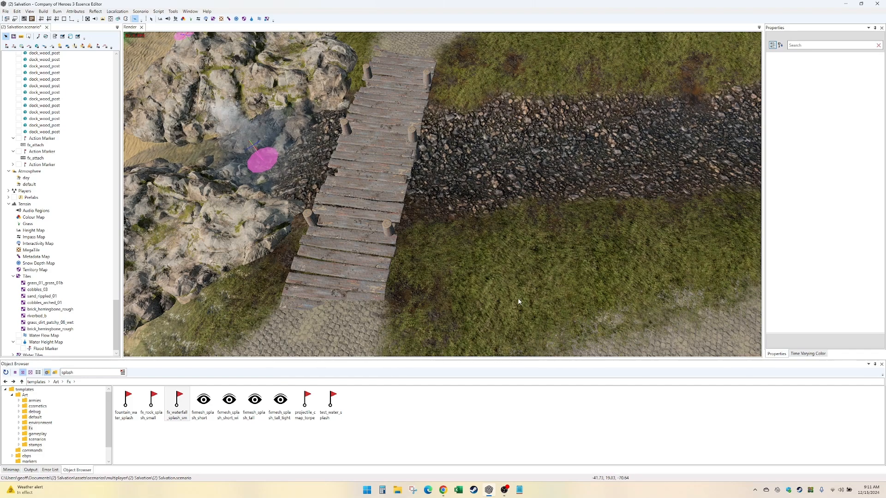
pyautogui.press('Down')
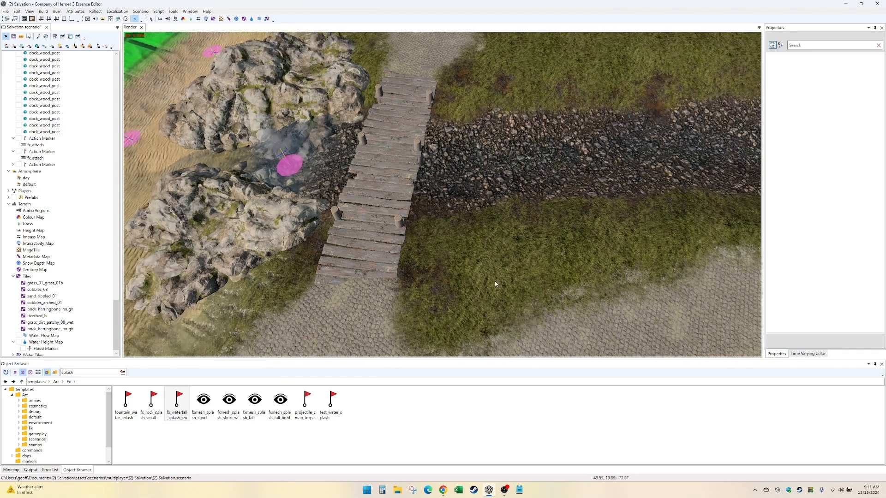
pyautogui.press('Left')
pyautogui.press('Up')
pyautogui.press('Right')
pyautogui.press('Down')
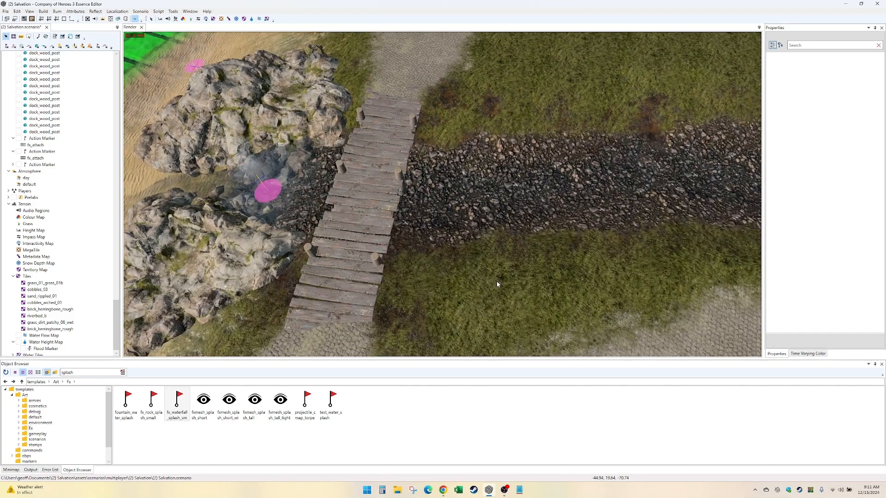
pyautogui.press('Left')
pyautogui.press('Right')
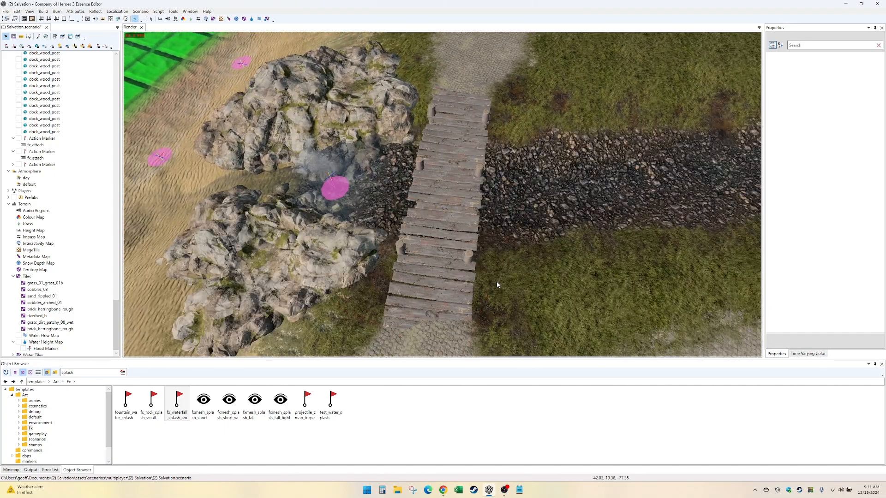
# - Duplicate the pair of dock_wood_post posts nearest the town side and place the copy at the crossing's town-side end
pyautogui.moveTo(496, 281); pyautogui.dragTo(454, 329, button='middle')
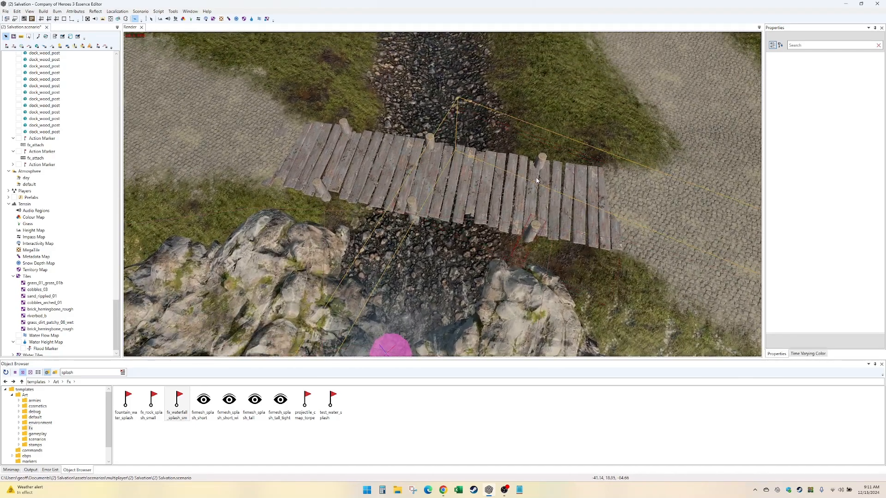
pyautogui.click(543, 161)
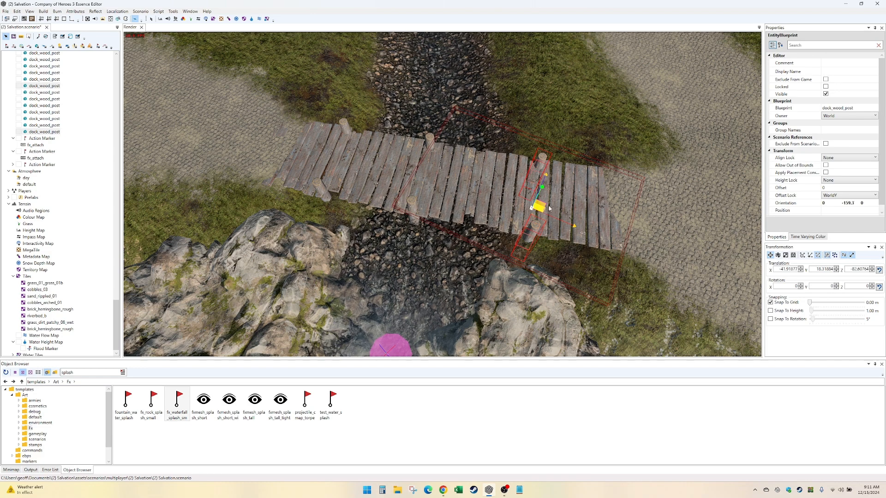
pyautogui.keyDown('shift'); pyautogui.moveTo(549, 209); pyautogui.dragTo(613, 218); pyautogui.keyUp('shift')
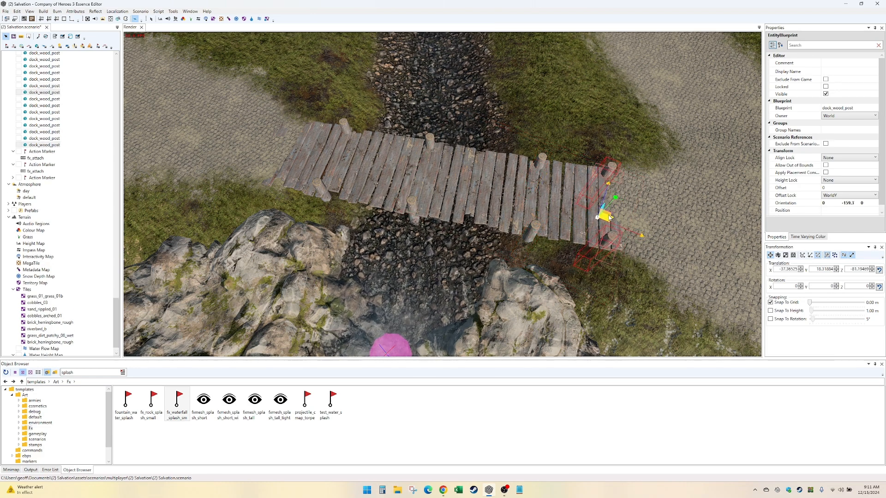
pyautogui.click(717, 242)
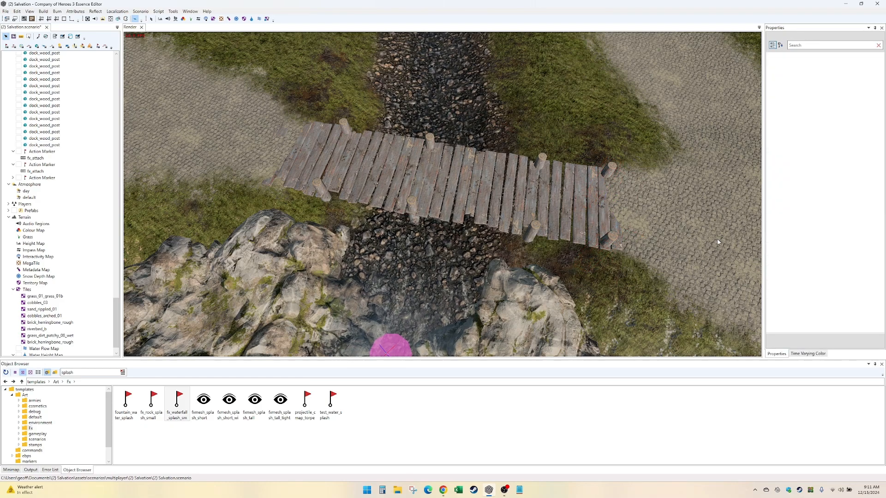
# - Move the splash effect marker at the stream mouth farther toward the beach between the two rock outcrops, and rotate it
pyautogui.moveTo(718, 242); pyautogui.dragTo(830, 287, button='middle')
pyautogui.scroll(2, 466, 263)
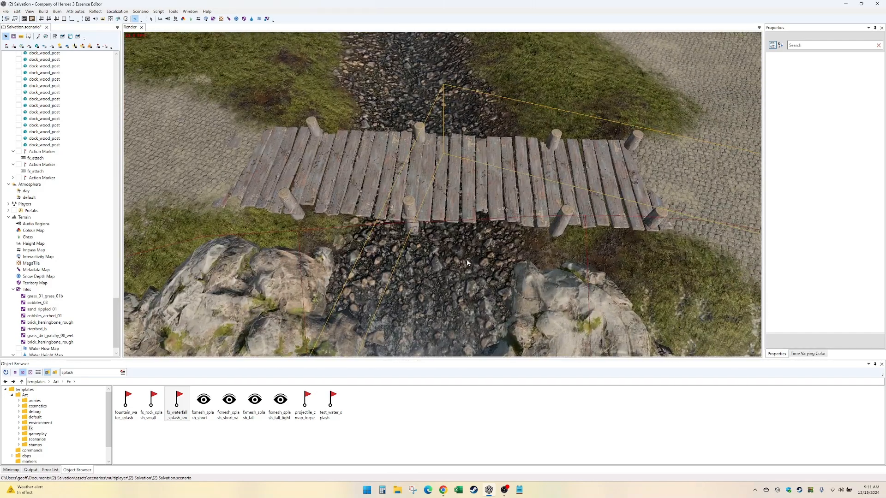
pyautogui.press('Right')
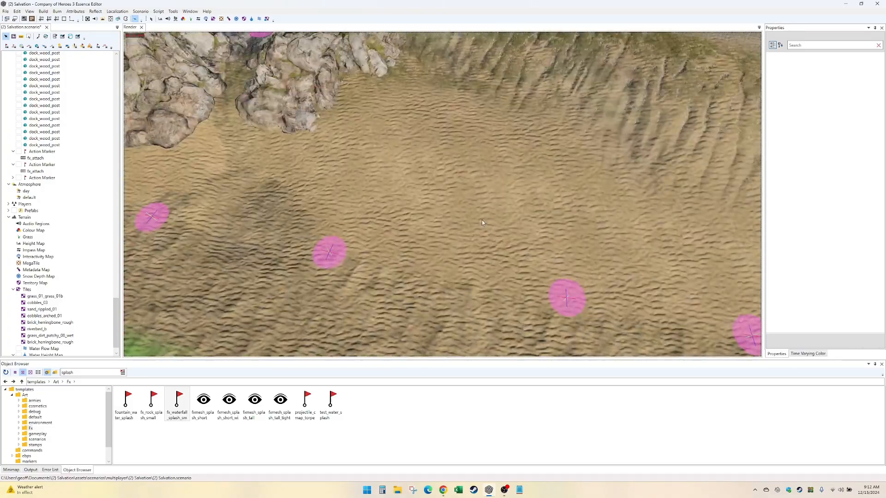
pyautogui.press('Up')
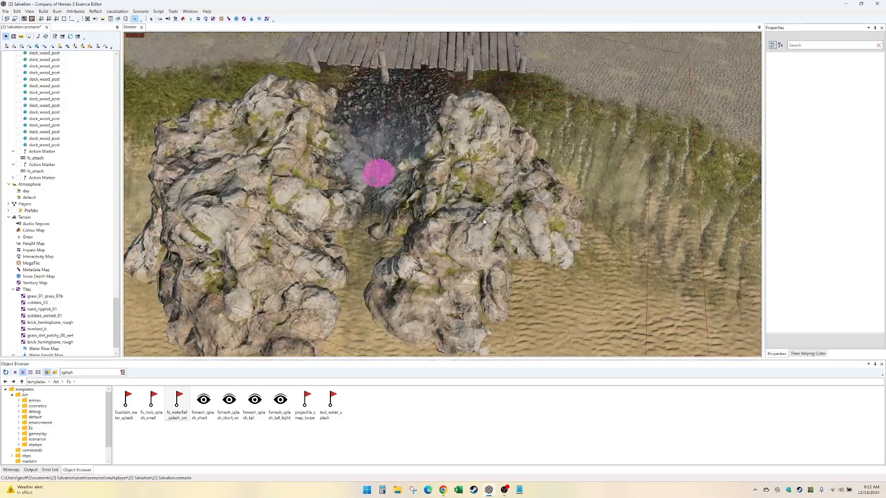
pyautogui.press('Left')
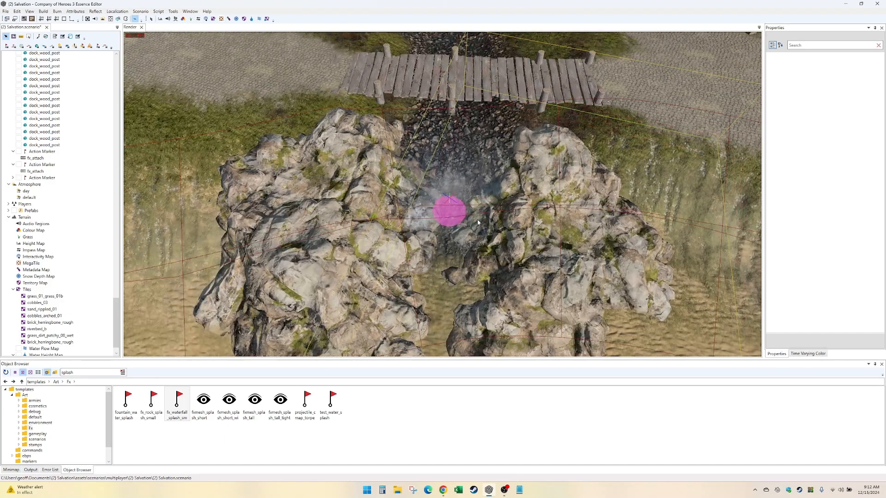
pyautogui.click(450, 216)
pyautogui.moveTo(444, 206)
pyautogui.mouseDown()
pyautogui.moveTo(450, 226)
pyautogui.moveTo(438, 252)
pyautogui.moveTo(425, 254)
pyautogui.moveTo(463, 270)
pyautogui.moveTo(483, 294)
pyautogui.moveTo(650, 254)
pyautogui.mouseUp()
pyautogui.press('e')
pyautogui.click(738, 173)
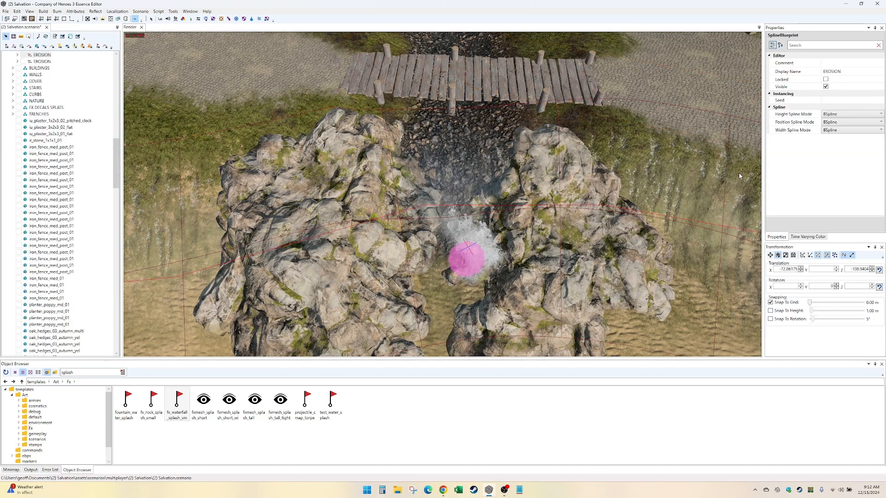
pyautogui.moveTo(253, 142); pyautogui.dragTo(290, 195, button='middle')
pyautogui.click(351, 177)
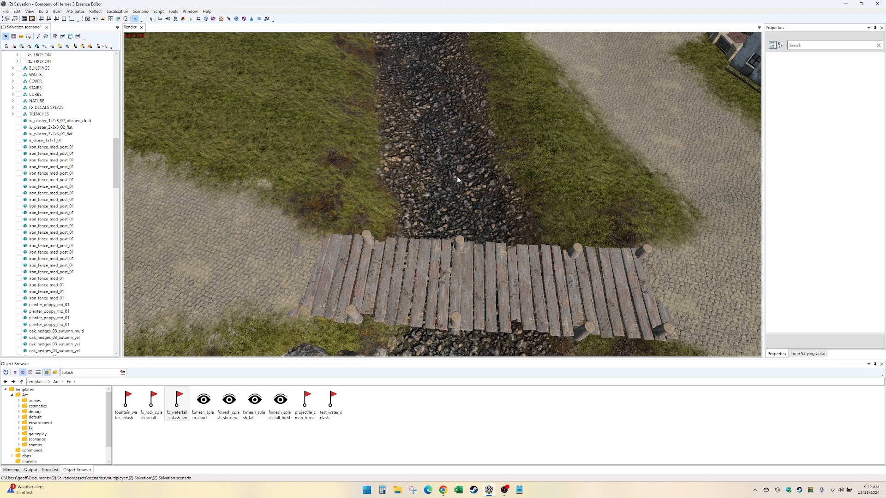
# - Review the crossing with its posts, the stream bed above it and the cobbled roads meeting both ends
pyautogui.press('Up')
pyautogui.press('Down')
pyautogui.press('Up')
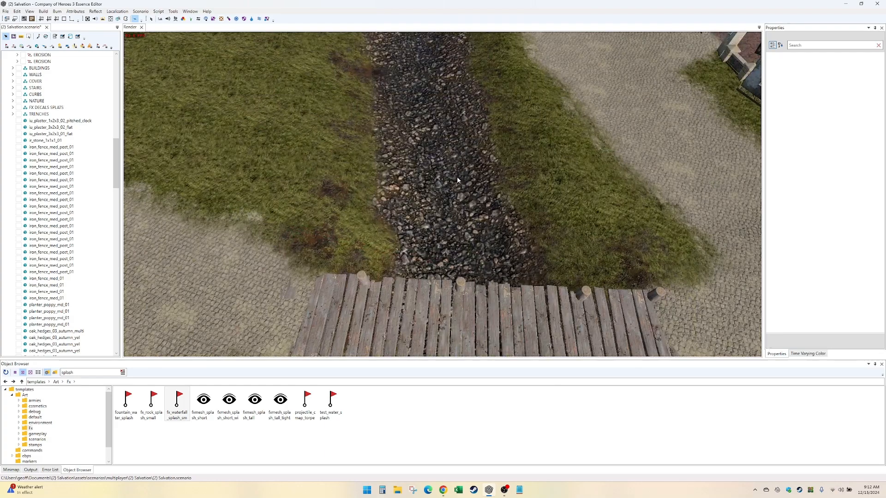
pyautogui.press('Up')
pyautogui.press('Down')
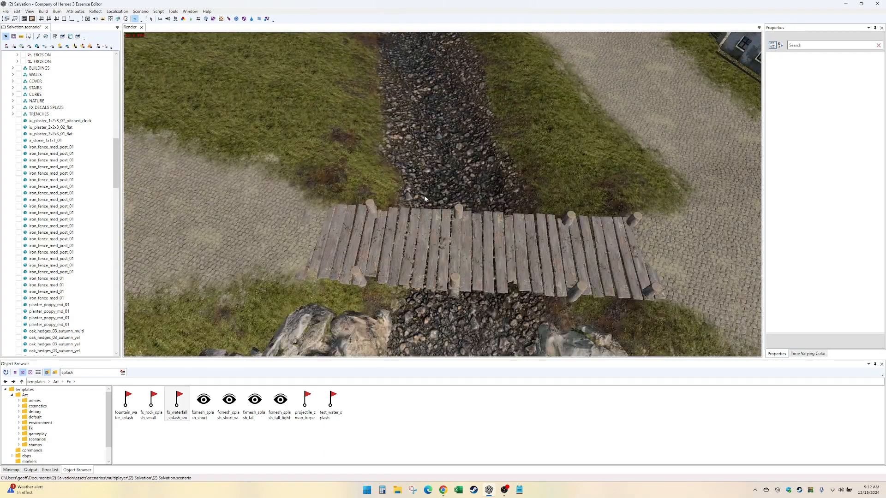
pyautogui.press('Down')
pyautogui.press('Right')
pyautogui.press('Down')
pyautogui.press('Up')
pyautogui.press('Right')
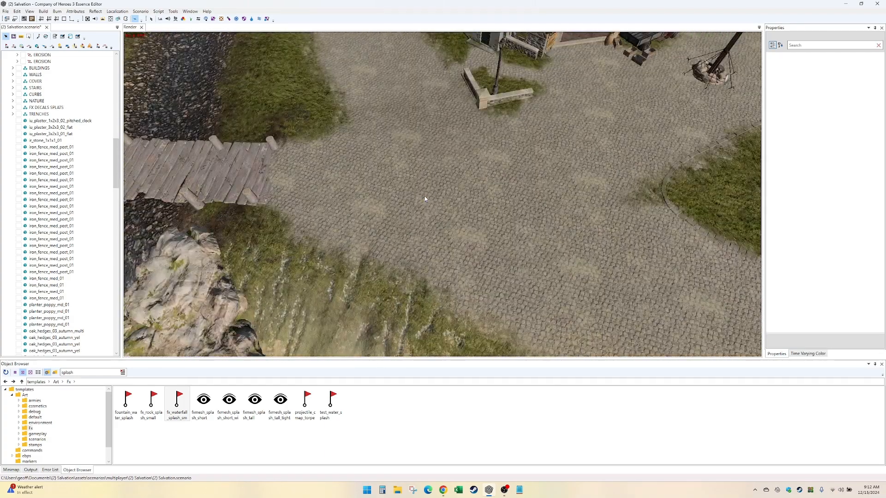
pyautogui.press('Left')
pyautogui.press('Up')
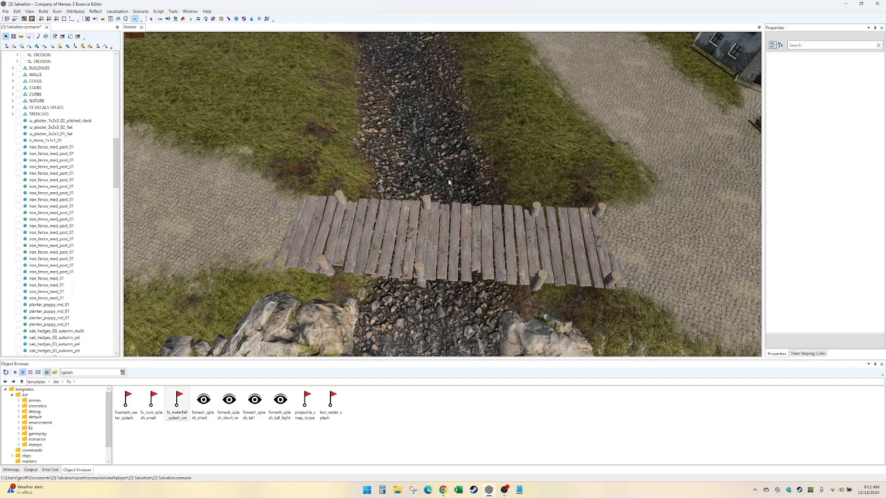
pyautogui.scroll(3, 447, 179)
pyautogui.scroll(-5, 459, 172)
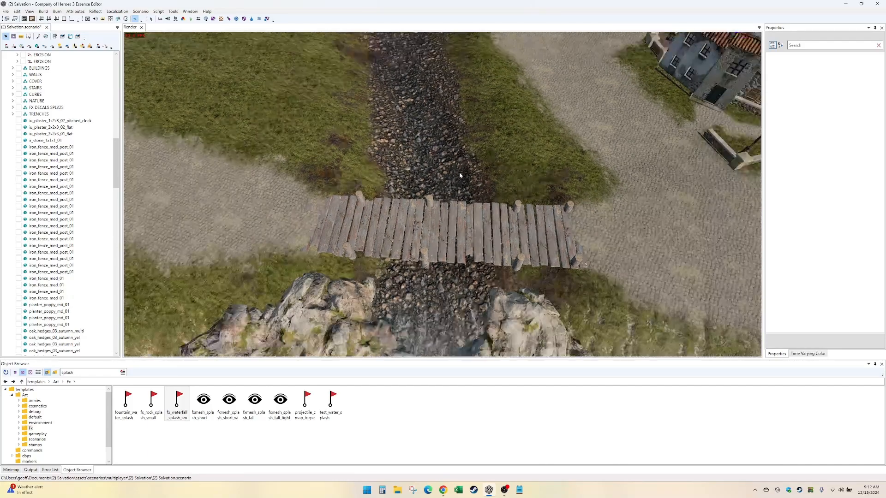
pyautogui.press('Right')
pyautogui.press('Left')
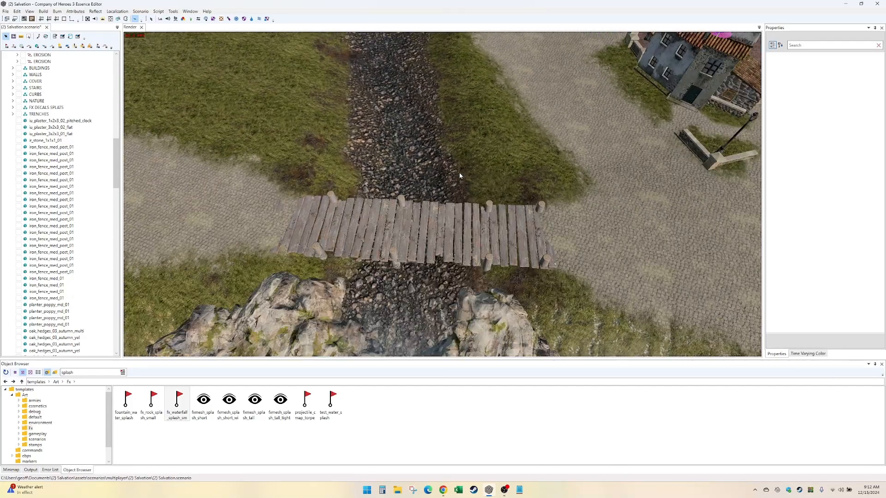
pyautogui.press('Up')
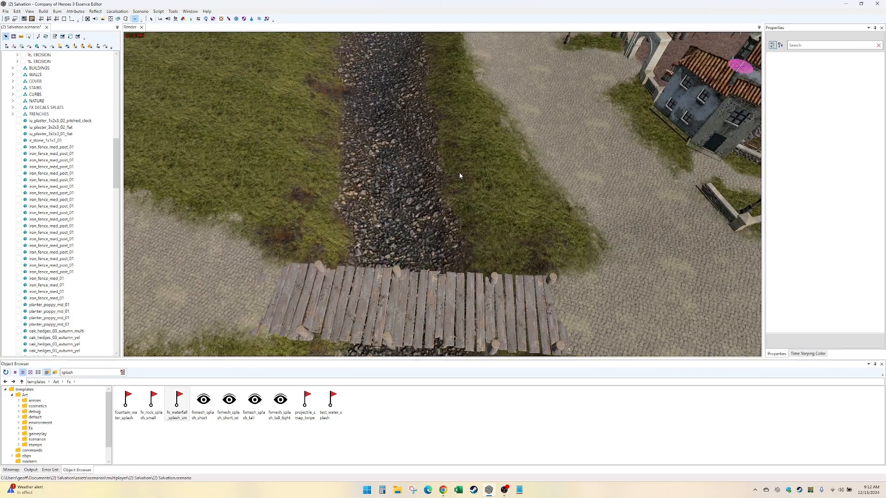
# - Survey the town square, the stream bend, the statue garden and the roads around them to check the overall map layout
pyautogui.press('Up')
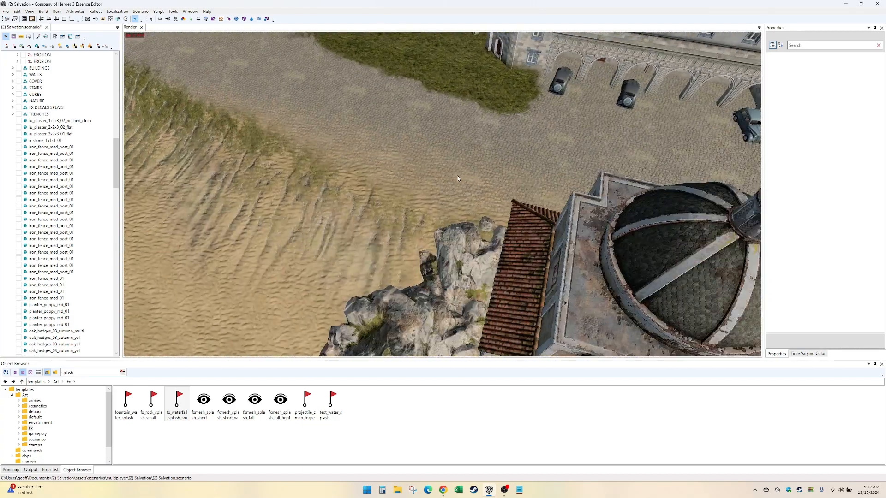
pyautogui.press('Up')
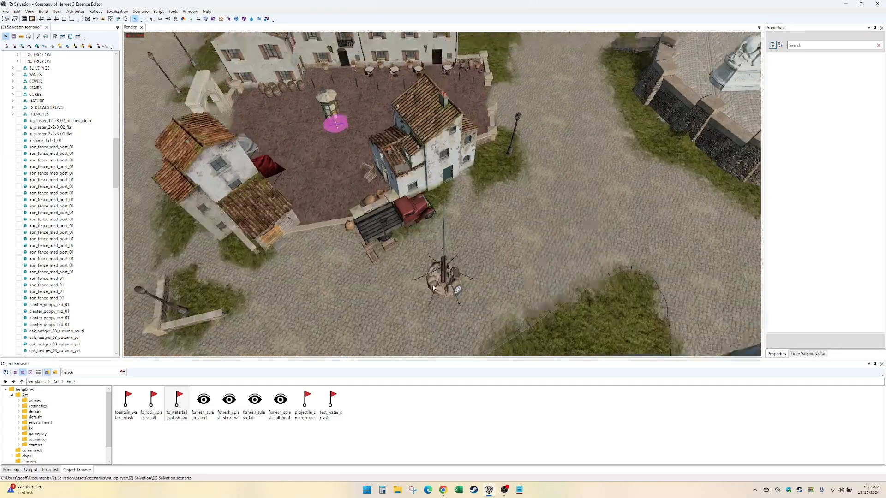
pyautogui.press('Left')
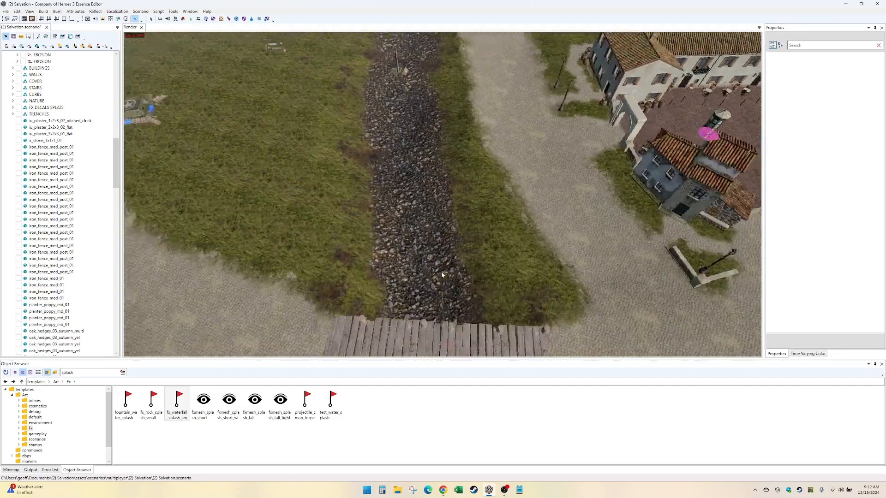
pyautogui.press('Down')
pyautogui.press('Right')
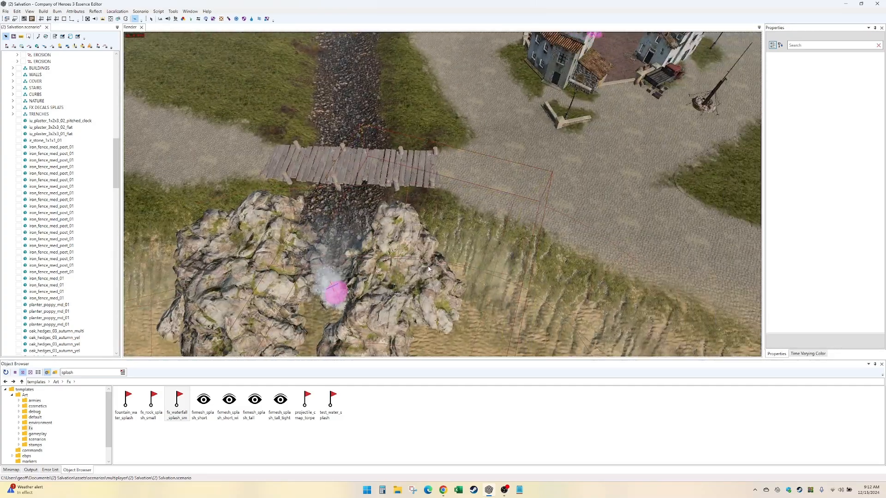
pyautogui.press('Up')
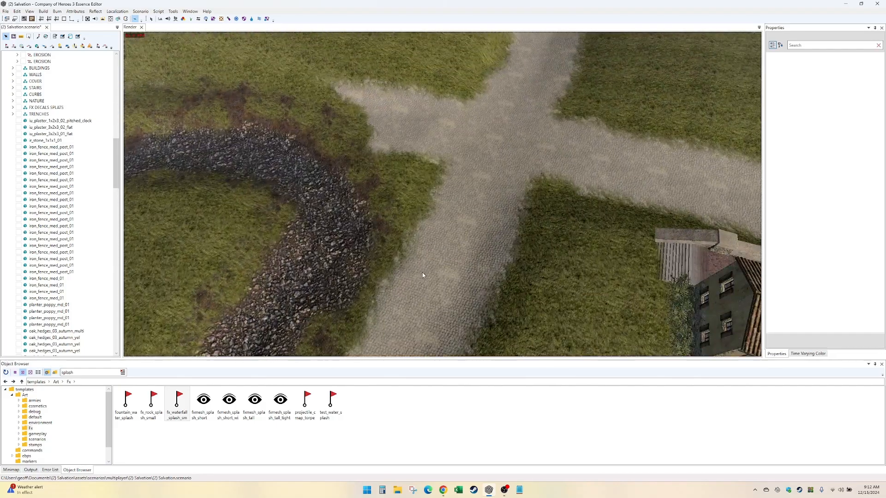
pyautogui.press('Up')
pyautogui.press('Right')
pyautogui.press('Down')
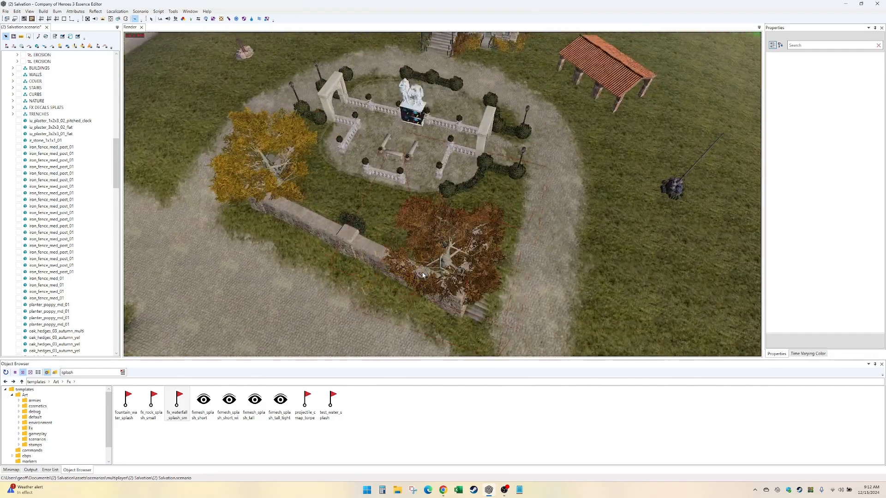
pyautogui.press('Down')
pyautogui.press('Up')
pyautogui.press('Right')
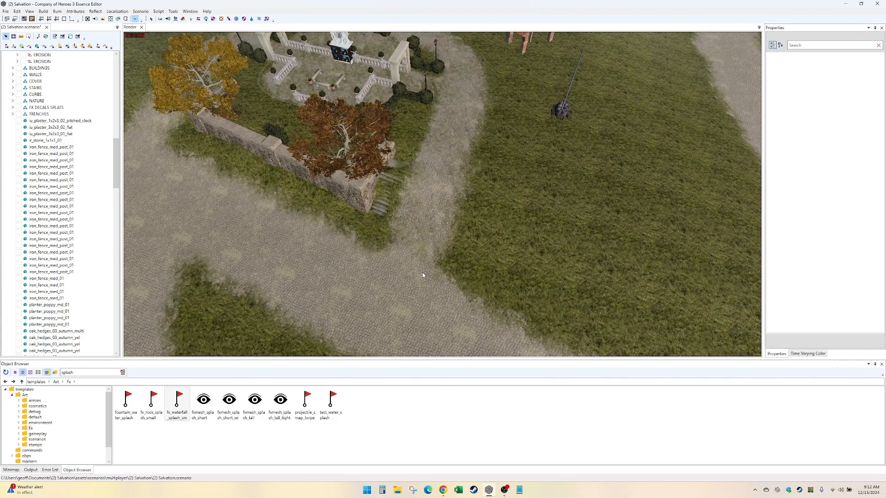
pyautogui.press('Up')
pyautogui.press('Down')
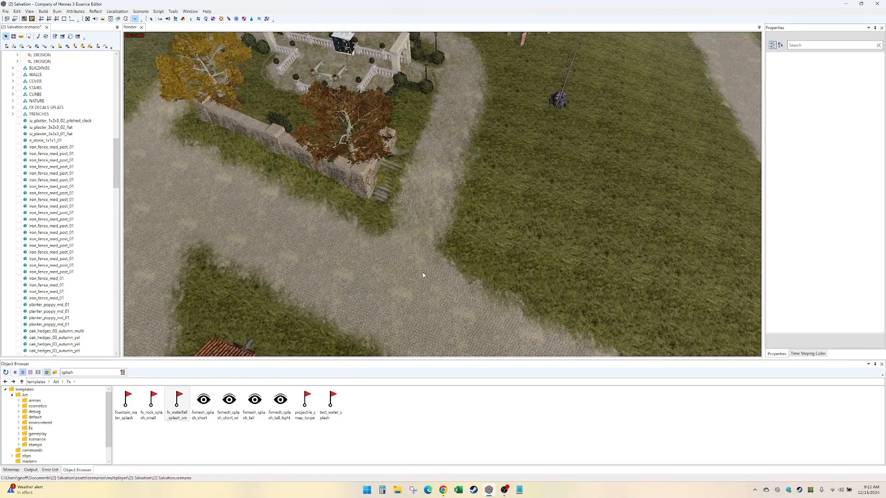
pyautogui.press('Right')
pyautogui.press('Down')
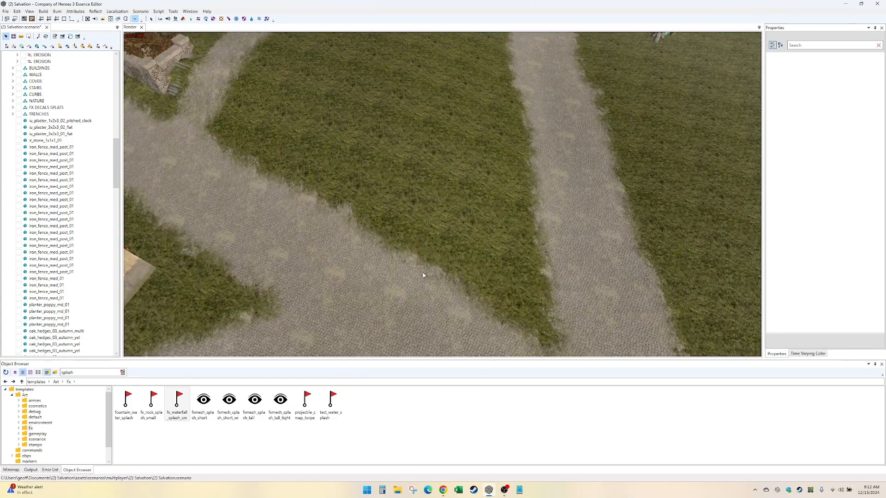
pyautogui.press('Down')
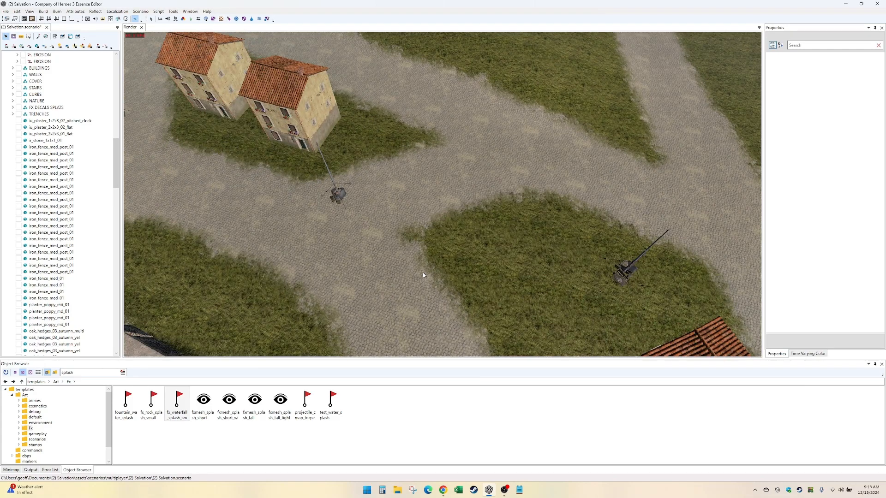
pyautogui.press('Down')
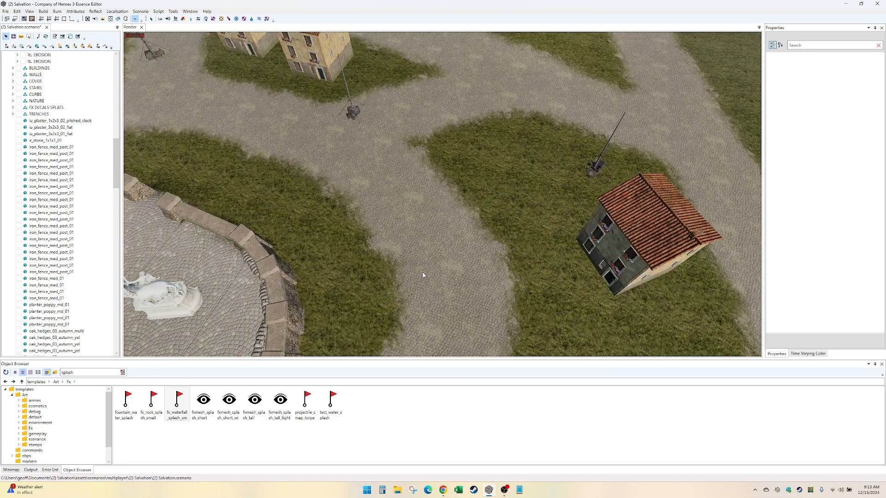
pyautogui.press('Up')
pyautogui.press('Up')
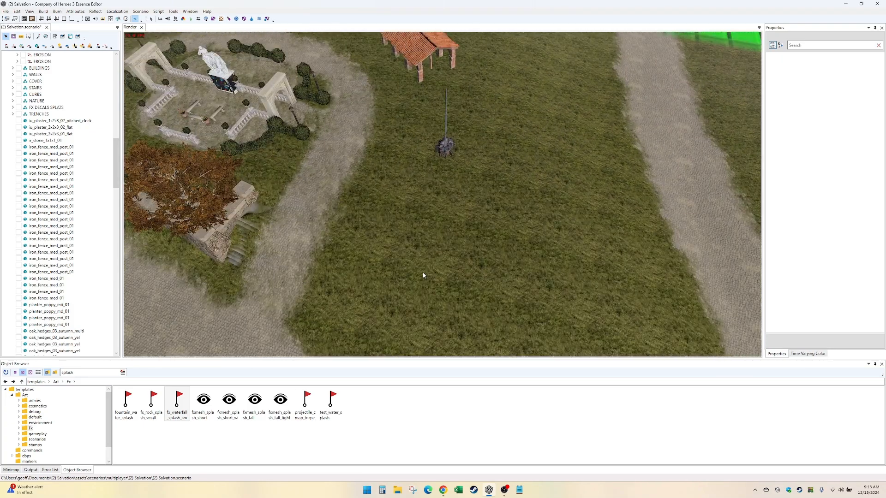
pyautogui.press('Up')
pyautogui.press('Left')
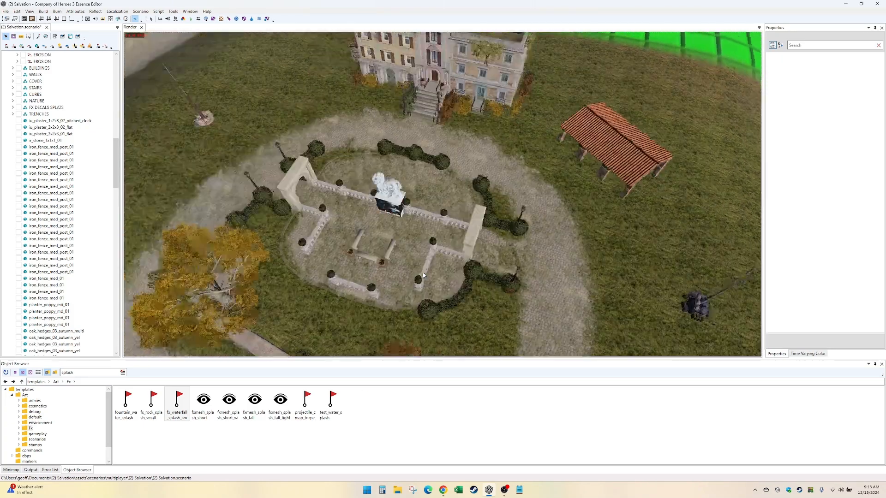
pyautogui.press('Down')
pyautogui.press('Down')
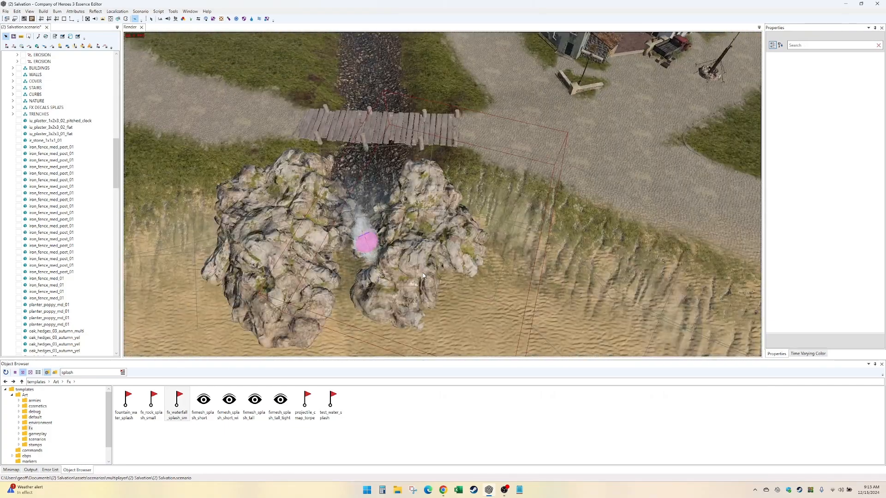
# - Examine the stream mouth from the plank crossing down to the beach, including the rock outcrops and the splash effect
pyautogui.press('Left')
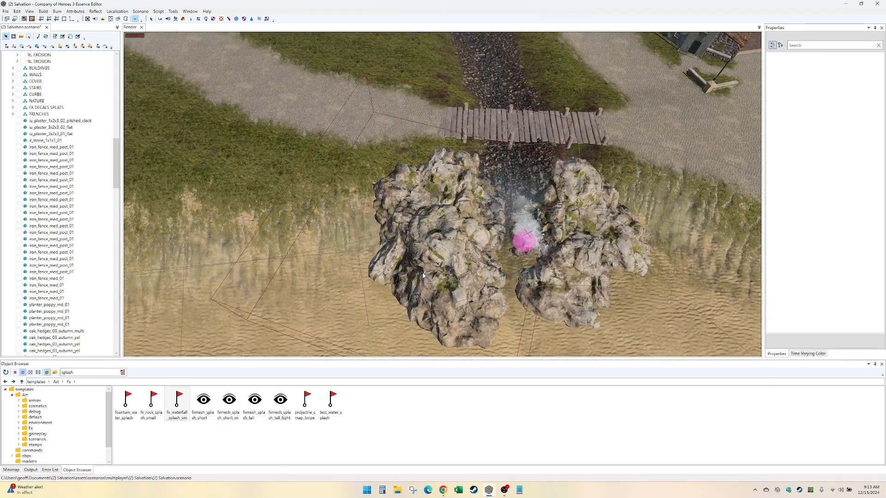
pyautogui.press('Right')
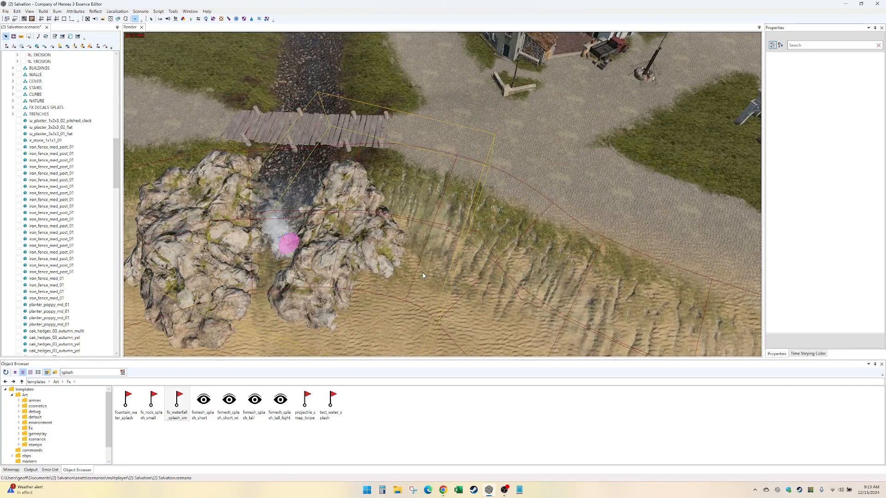
pyautogui.press('Down')
pyautogui.press('Right')
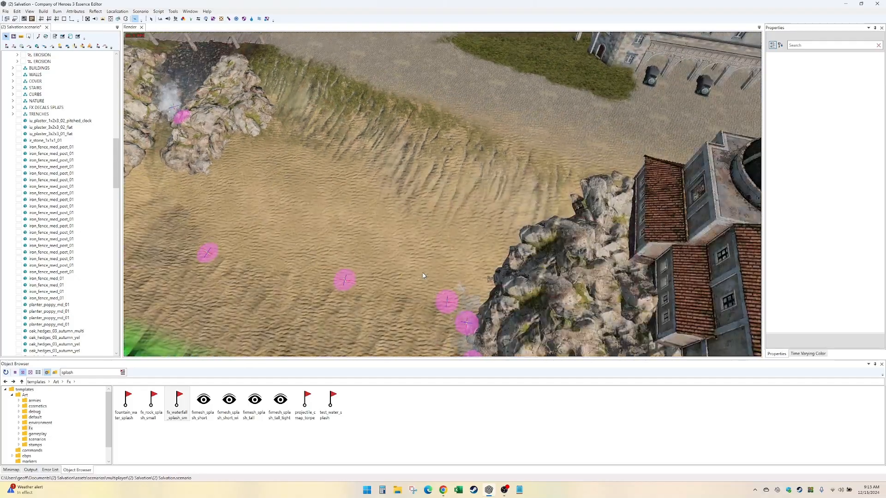
pyautogui.press('Down')
pyautogui.press('Up')
pyautogui.press('Left')
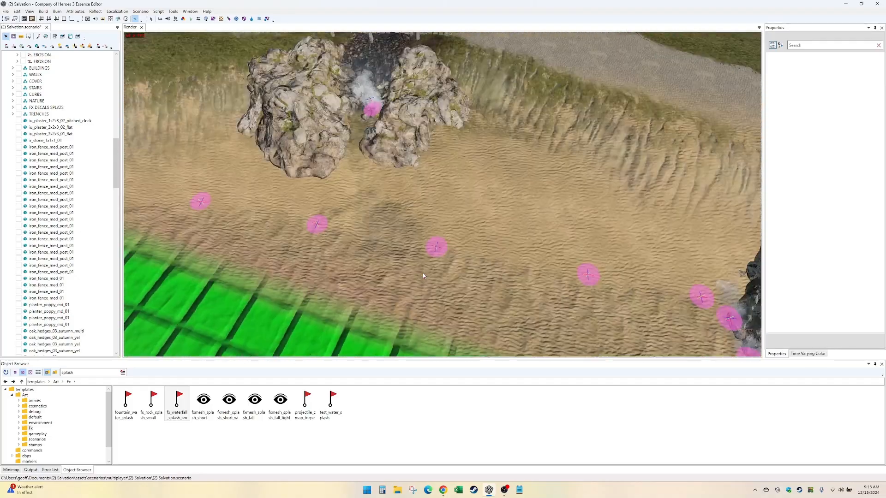
pyautogui.press('Right')
pyautogui.press('Up')
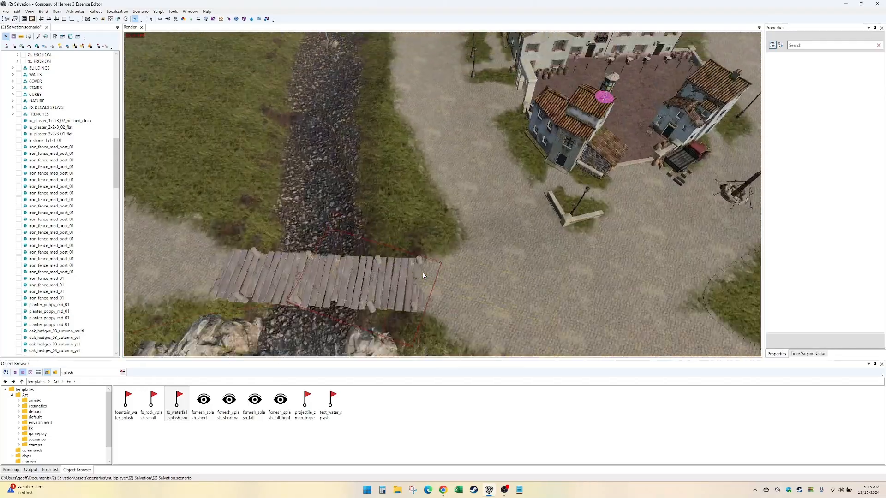
pyautogui.press('Up')
# - Survey the town square, statue garden and roads, and inspect the other plank crossing and its cliffs by the map border
pyautogui.press('Right')
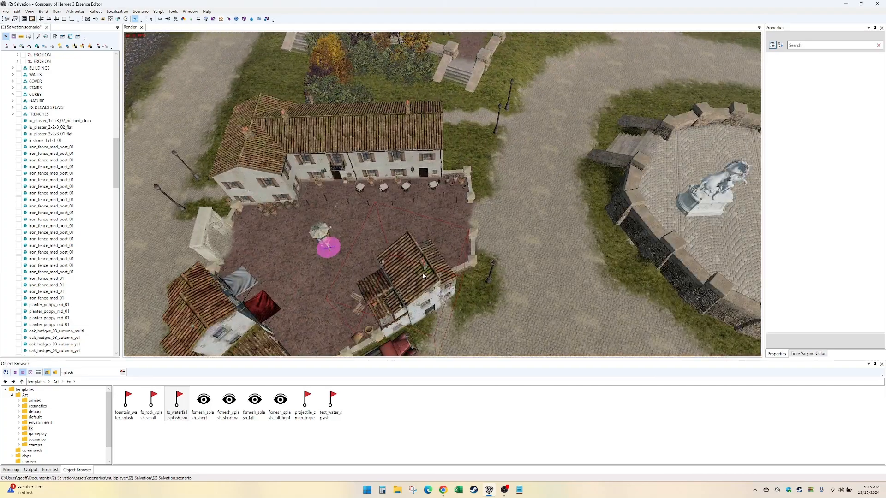
pyautogui.press('Down')
pyautogui.press('Left')
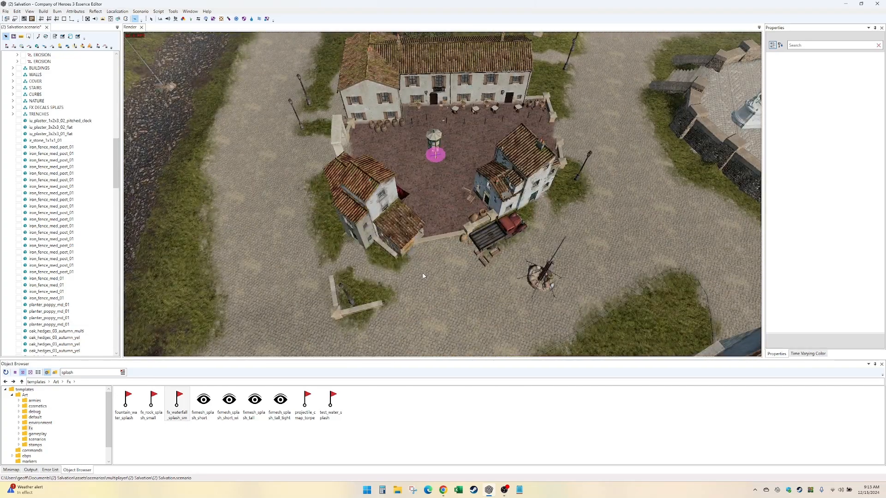
pyautogui.press('Right')
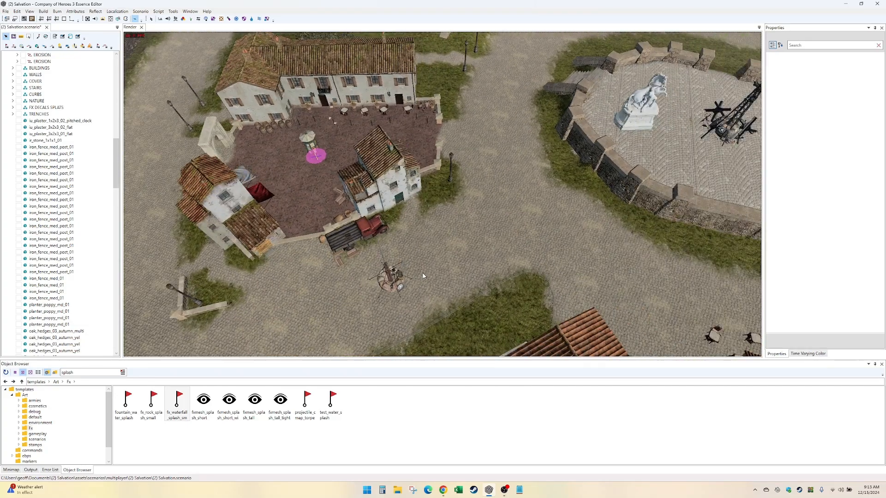
pyautogui.press('Down')
pyautogui.press('Down')
pyautogui.press('Right')
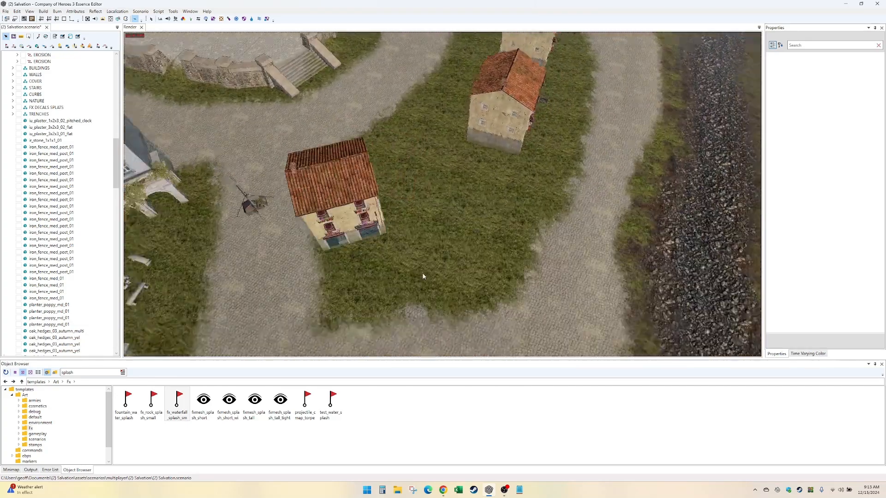
pyautogui.press('Down')
pyautogui.press('Right')
pyautogui.press('Down')
pyautogui.press('Down')
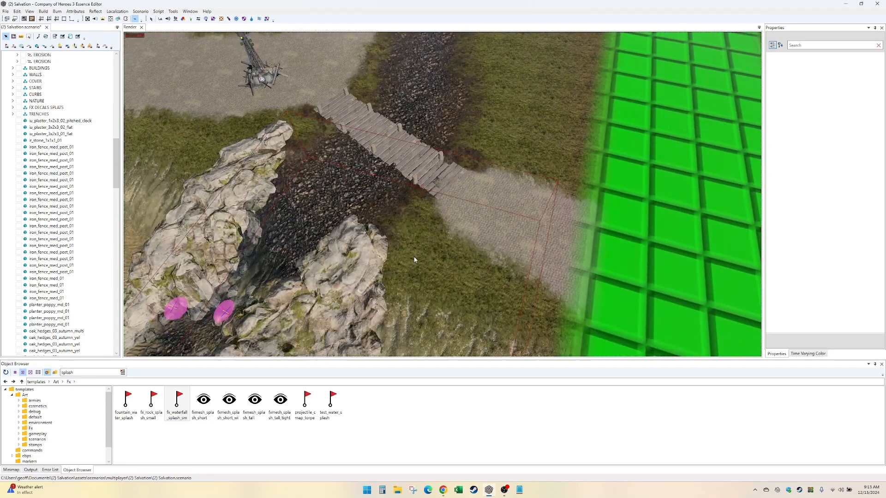
pyautogui.press('Down')
pyautogui.scroll(2, 417, 258)
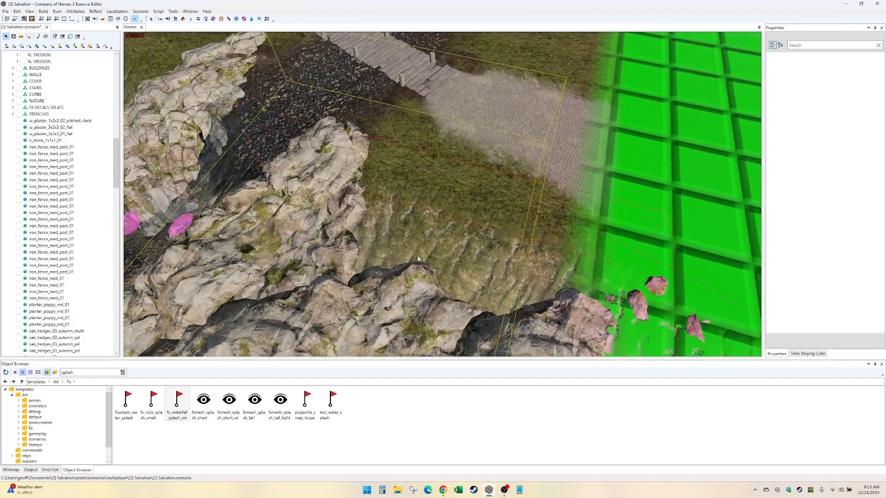
pyautogui.moveTo(417, 258); pyautogui.dragTo(233, 331, button='middle')
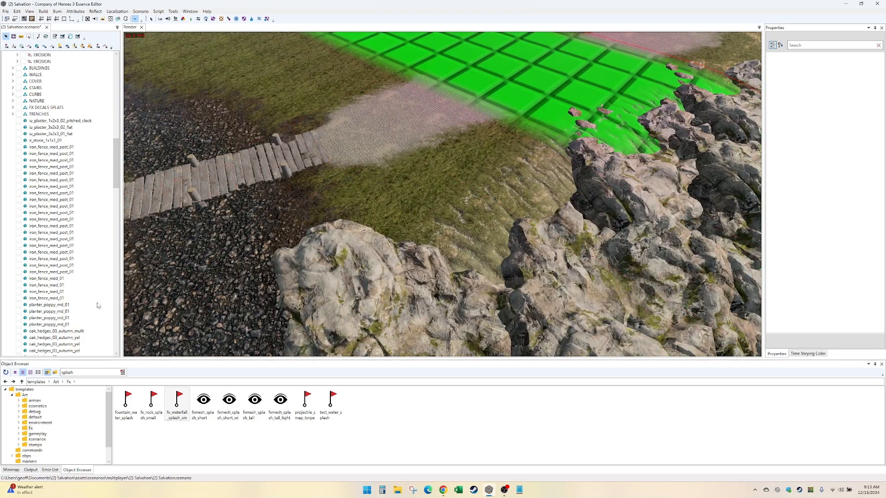
# - Collapse the OOB group and move the ungrouped iu_plaster buildings and ir_stone_1x1x1_01 into the BUILDINGS group
pyautogui.scroll(5, 97, 305)
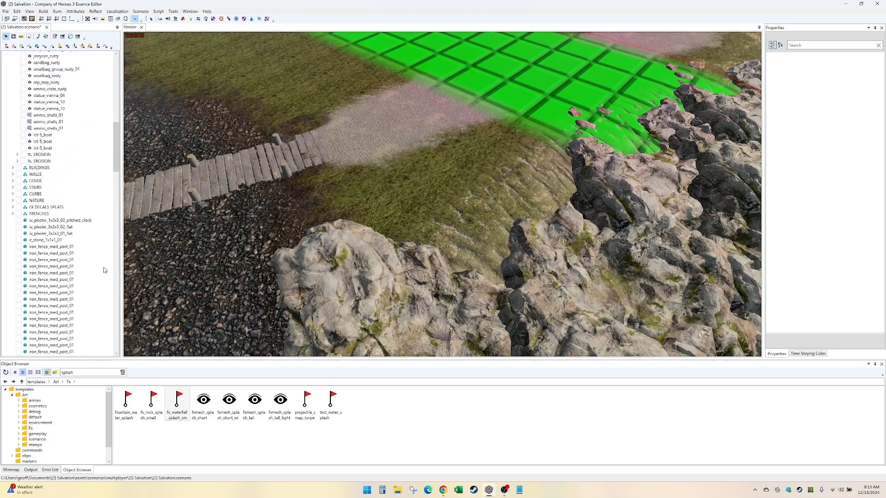
pyautogui.rightClick(38, 202)
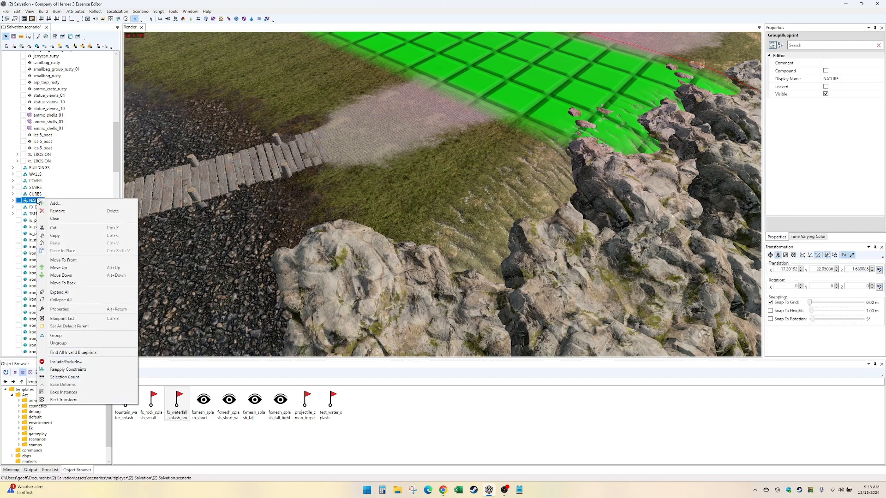
pyautogui.click(29, 222)
pyautogui.scroll(15, 58, 209)
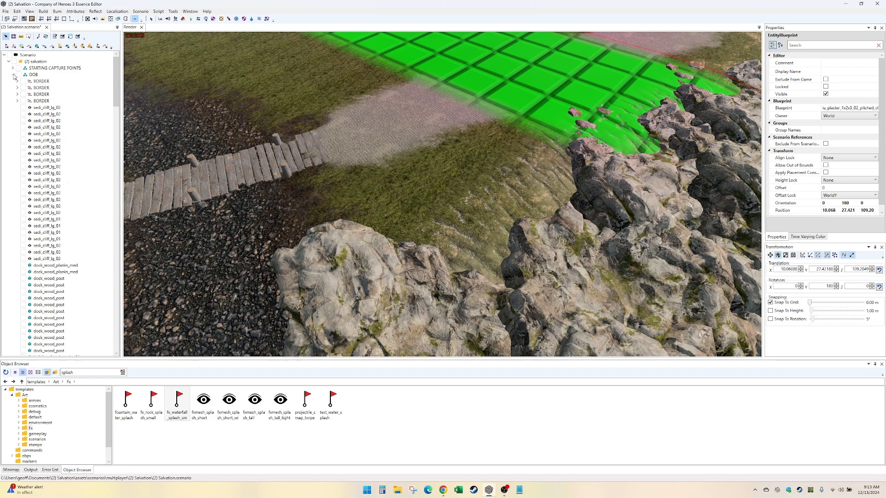
pyautogui.click(13, 74)
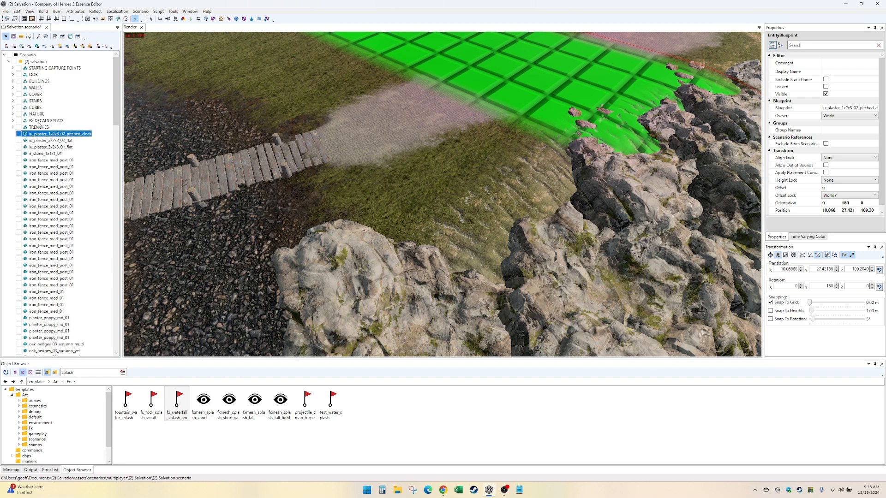
pyautogui.keyDown('shift'); pyautogui.click(51, 154); pyautogui.keyUp('shift')
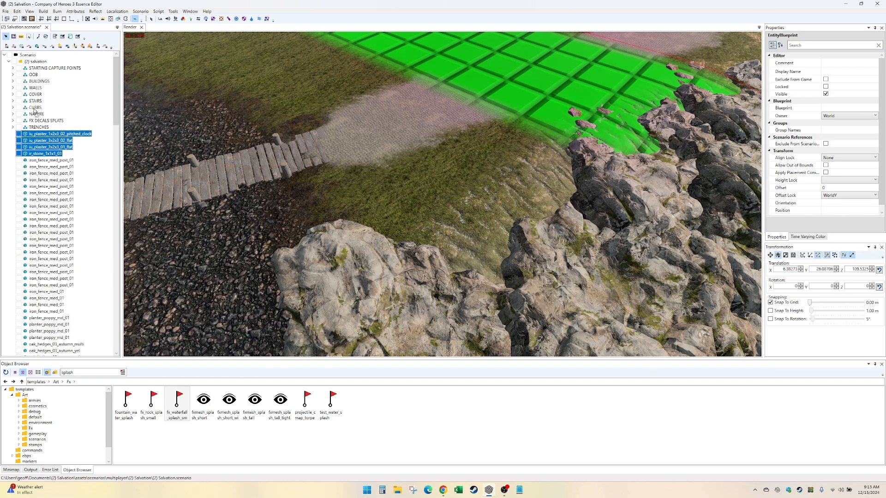
pyautogui.doubleClick(38, 81)
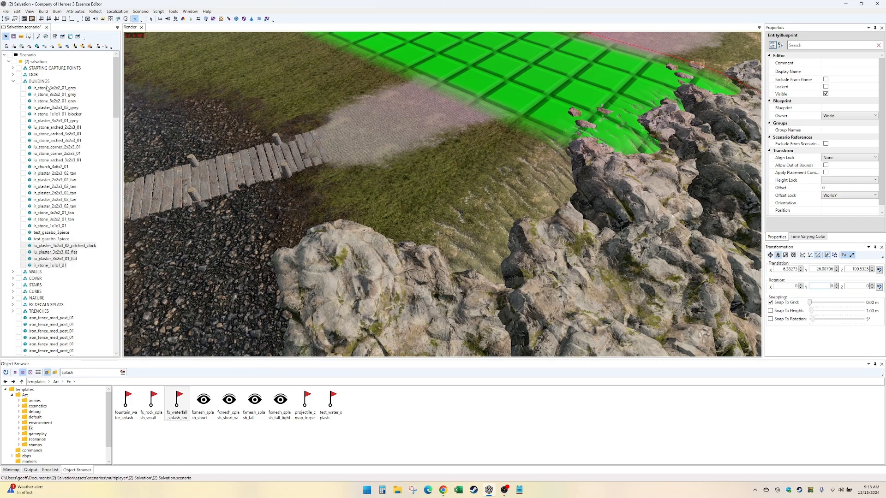
pyautogui.click(13, 81)
# - Move all ungrouped iron_fence_med_post_01 and iron_fence_med_01 entities into the WALLS group and collapse it
pyautogui.click(42, 134)
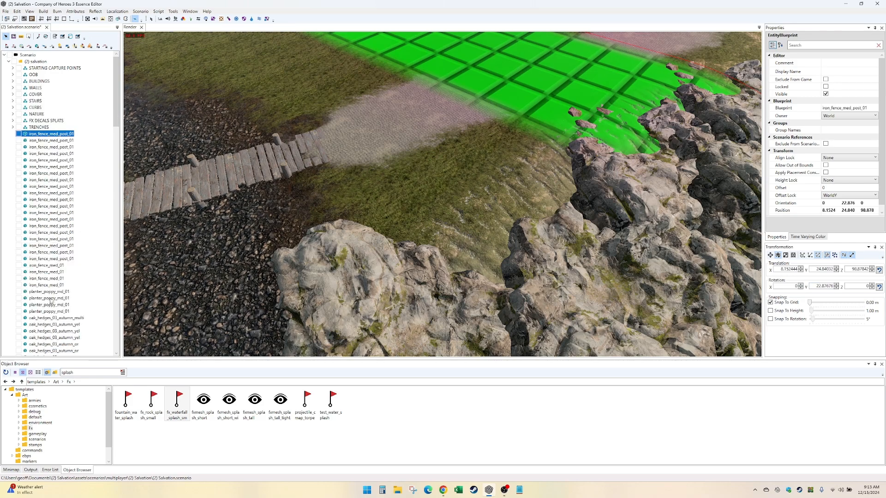
pyautogui.keyDown('shift'); pyautogui.click(57, 286); pyautogui.keyUp('shift')
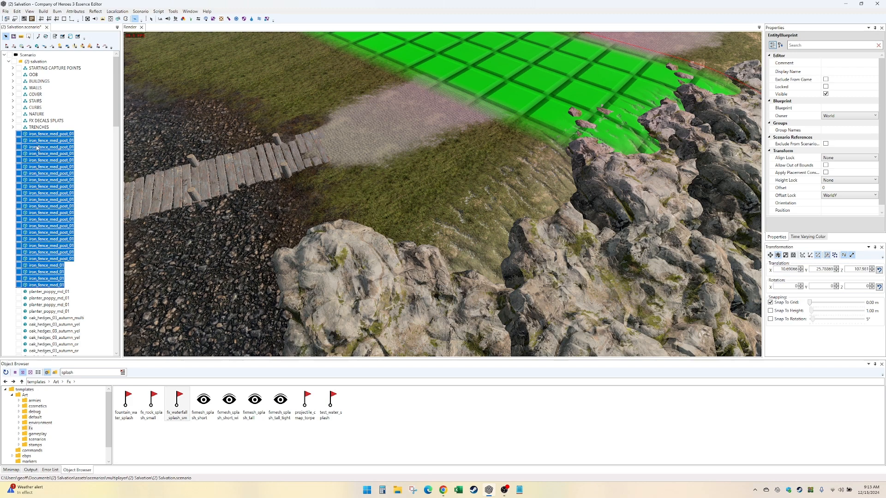
pyautogui.moveTo(60, 88); pyautogui.dragTo(60, 88)
pyautogui.moveTo(116, 173); pyautogui.dragTo(116, 52)
pyautogui.click(13, 88)
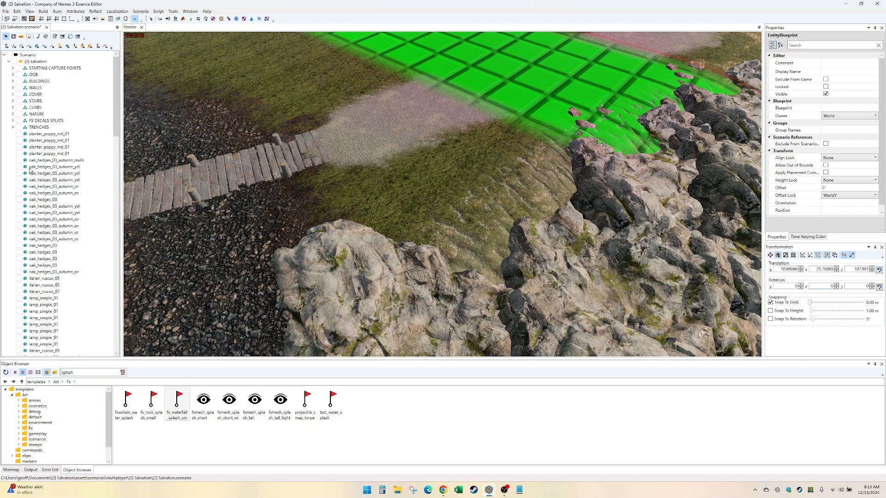
# - Move the four ungrouped planter_poppy_md_01 entities into the COVER group and collapse it
pyautogui.click(47, 135)
pyautogui.keyDown('shift'); pyautogui.click(43, 154); pyautogui.keyUp('shift')
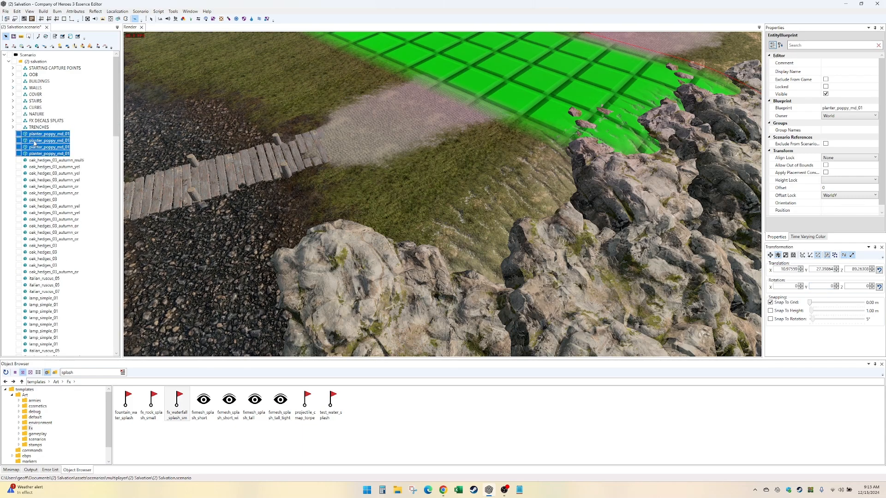
pyautogui.moveTo(34, 94); pyautogui.dragTo(39, 95)
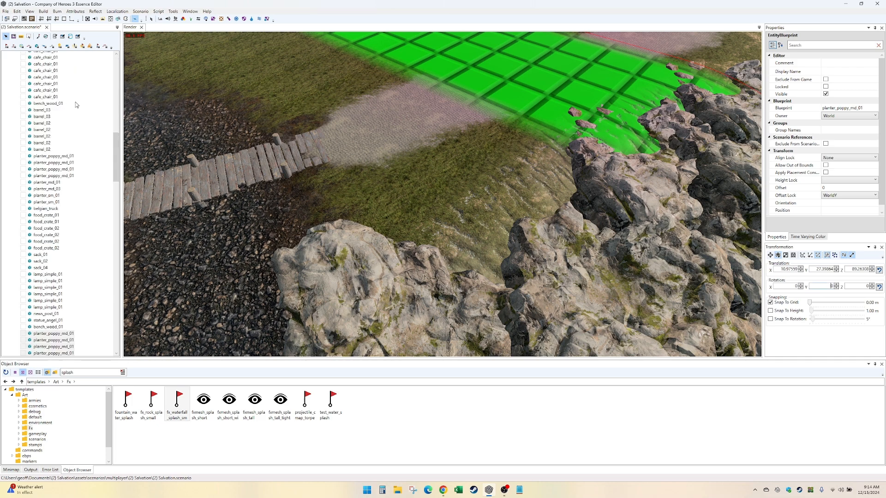
pyautogui.scroll(7, 47, 94)
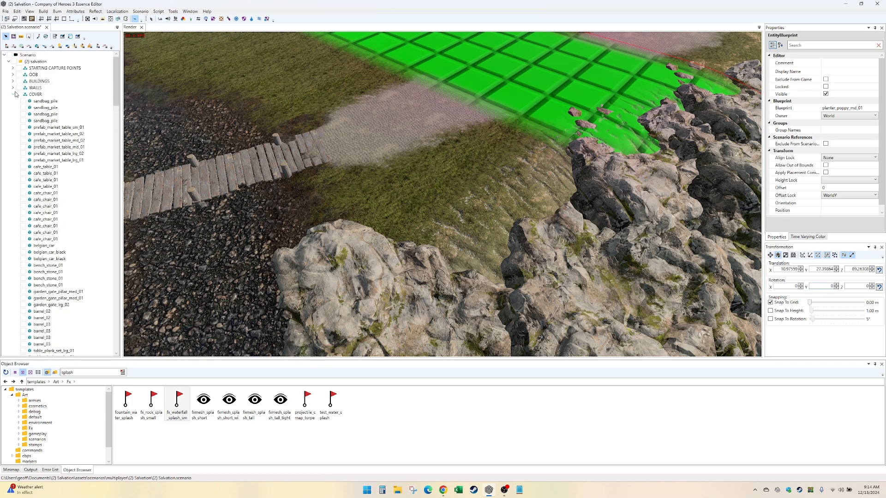
pyautogui.click(13, 94)
# - Move the consecutive ungrouped oak_hedges_03 variants and italian_ruscus shrubs, from the first autumn_yel hedge through italian_ruscus_07, into the NATURE group
pyautogui.click(35, 141)
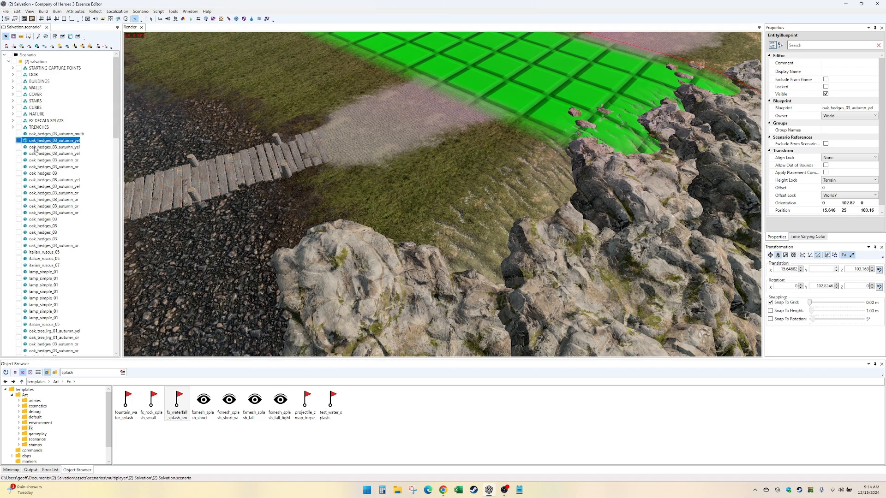
pyautogui.keyDown('shift'); pyautogui.click(49, 266); pyautogui.keyUp('shift')
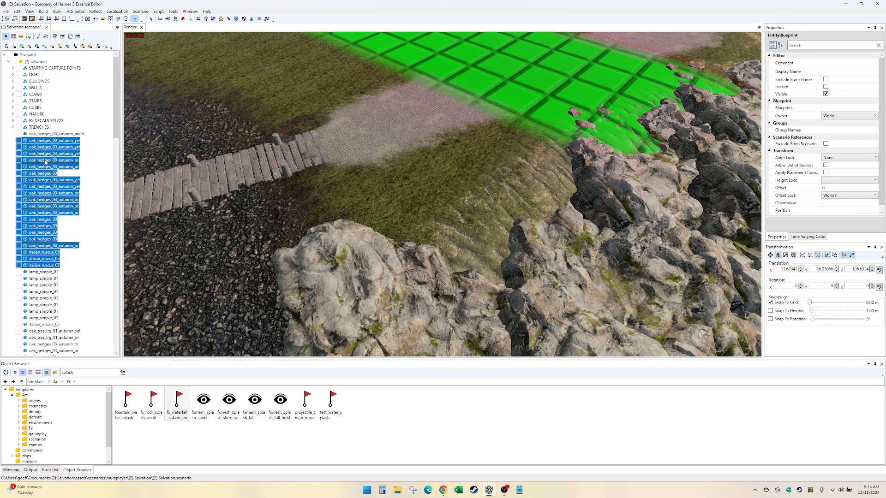
pyautogui.moveTo(45, 161); pyautogui.dragTo(38, 114)
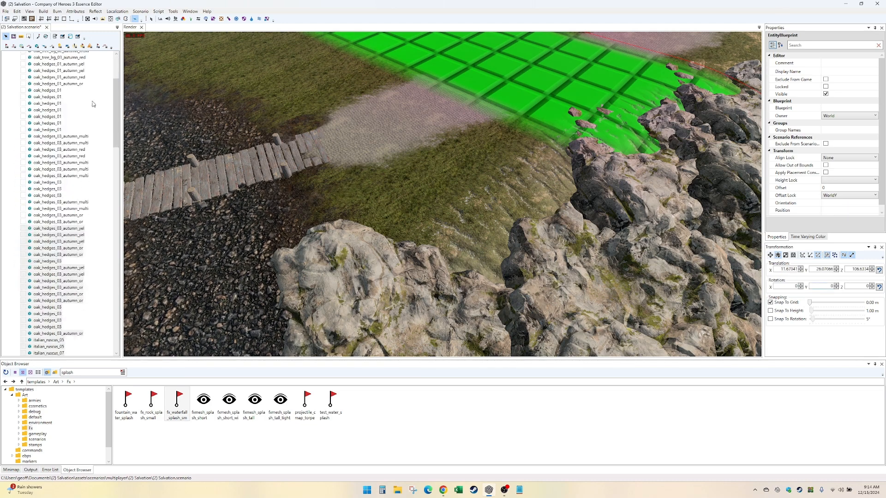
pyautogui.click(115, 76)
pyautogui.click(12, 114)
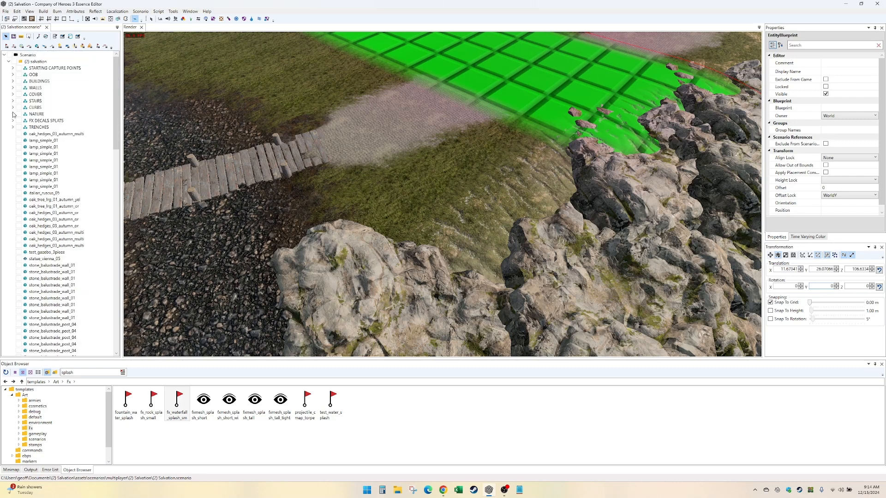
# - Move the oak_hedges_03_autumn_multi entity heading the ungrouped list into the NATURE group and collapse it
pyautogui.click(37, 134)
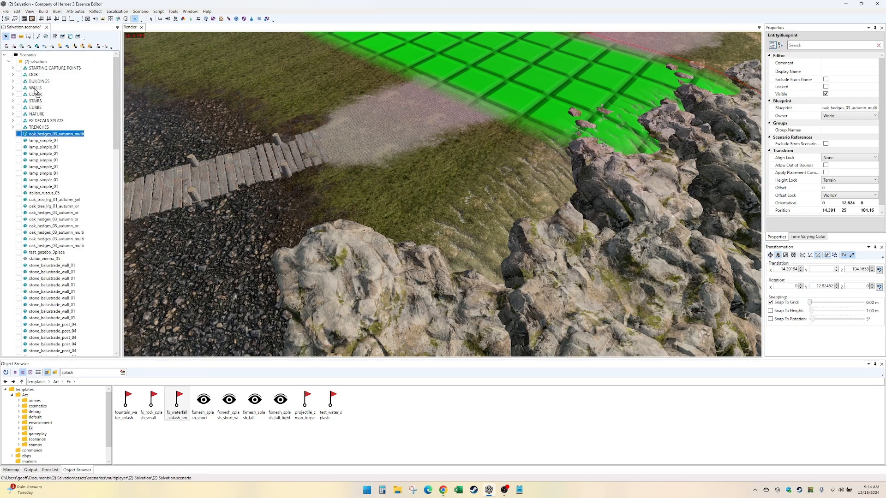
pyautogui.moveTo(35, 89); pyautogui.dragTo(35, 114)
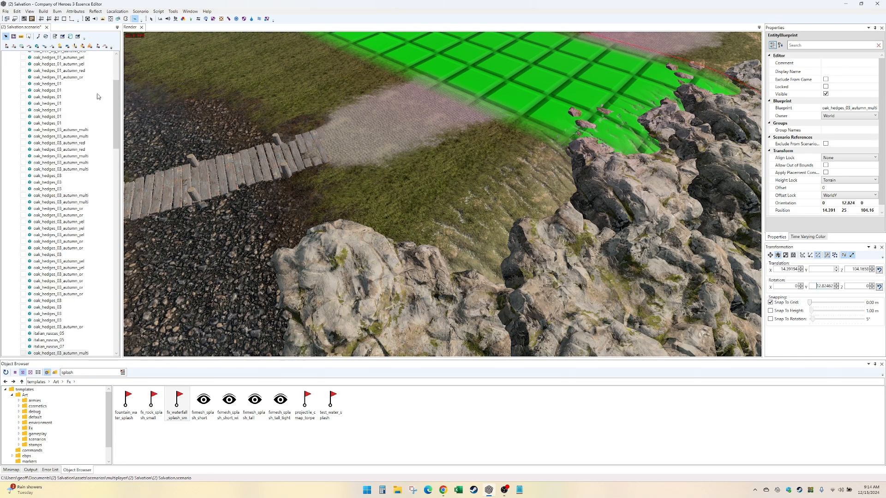
pyautogui.click(115, 77)
pyautogui.click(12, 114)
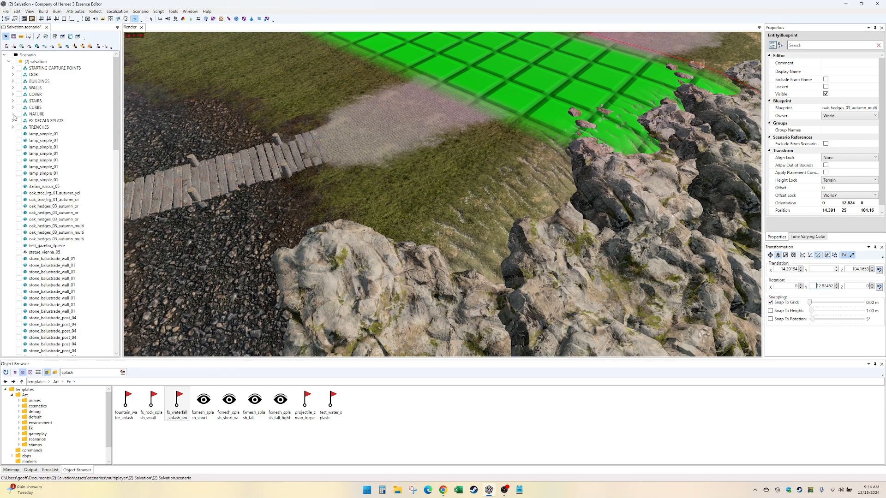
# - Move the eight ungrouped lamp_simple_01 entities into the COVER group and collapse it
pyautogui.click(38, 134)
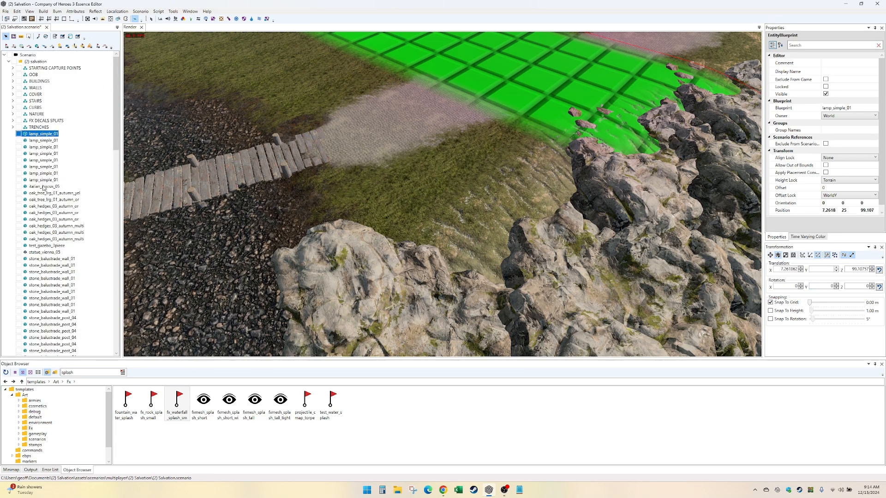
pyautogui.keyDown('shift'); pyautogui.click(44, 187); pyautogui.keyUp('shift')
pyautogui.keyDown('shift'); pyautogui.click(41, 180); pyautogui.keyUp('shift')
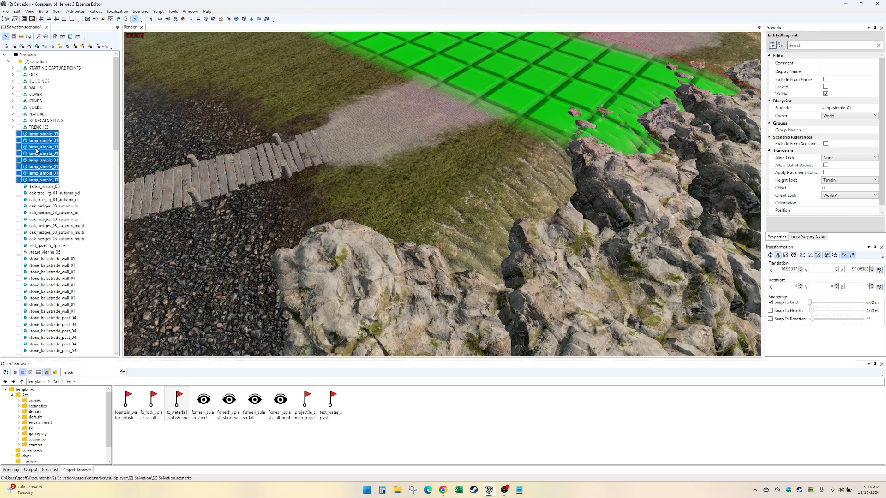
pyautogui.scroll(-15, 38, 97)
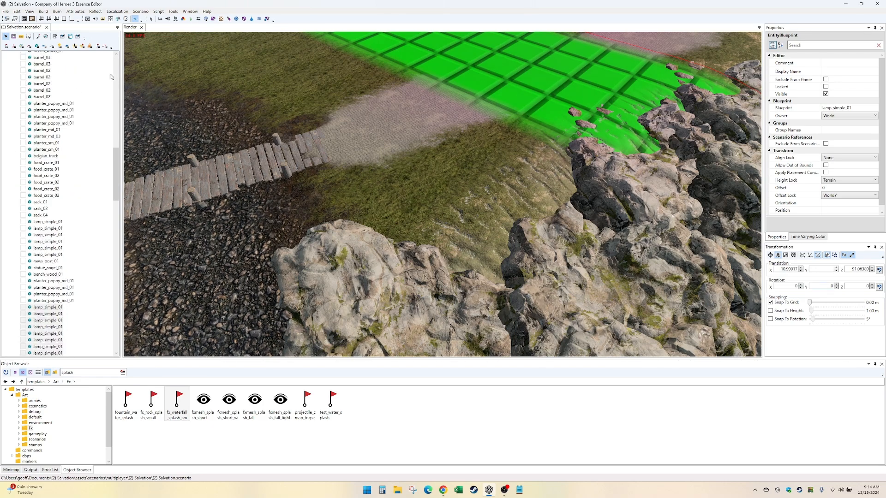
pyautogui.scroll(20, 111, 77)
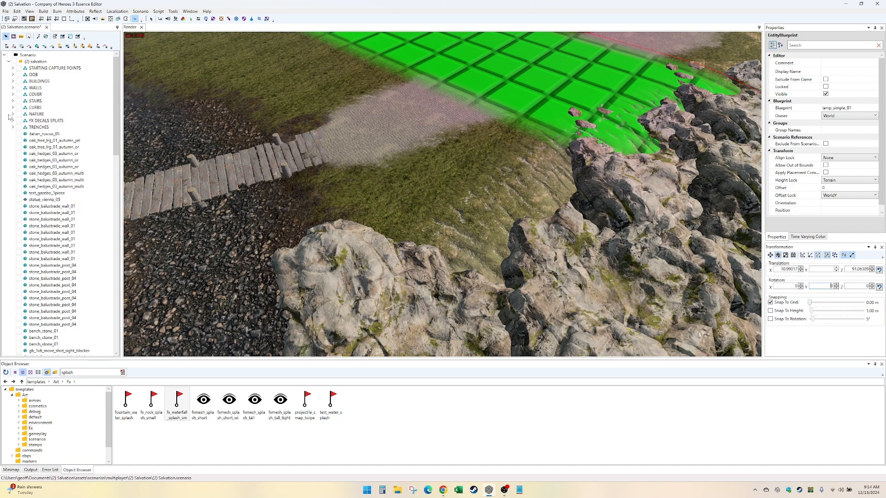
# - Move the ungrouped italian_ruscus_05, oak trees and oak_hedges_03 autumn variants above the gazebo into the NATURE group and collapse it
pyautogui.click(39, 135)
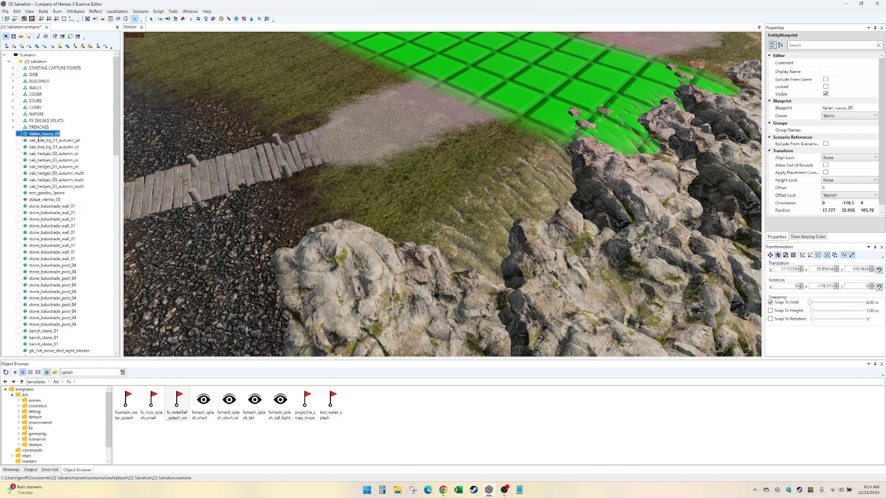
pyautogui.keyDown('shift'); pyautogui.click(34, 186); pyautogui.keyUp('shift')
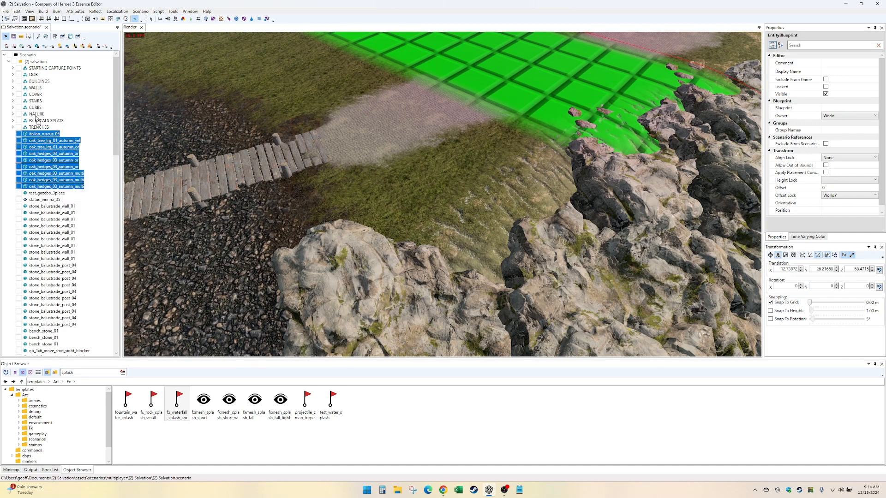
pyautogui.moveTo(36, 115); pyautogui.dragTo(36, 114)
pyautogui.click(116, 73)
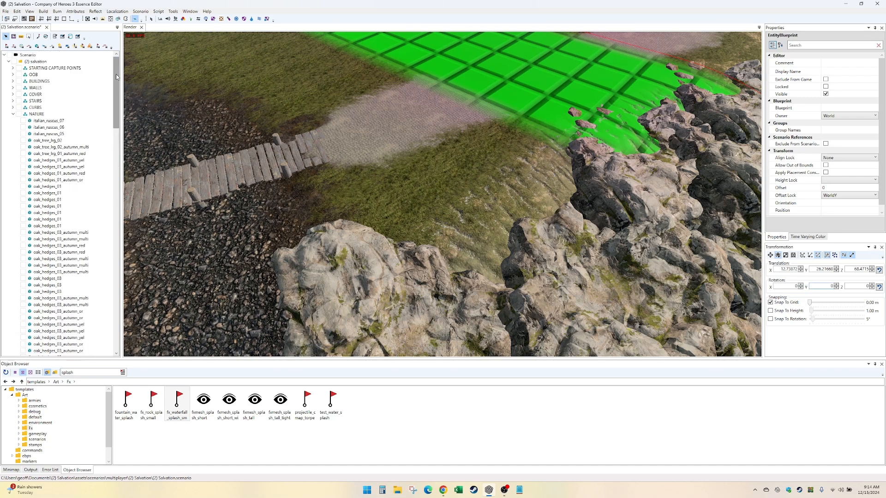
pyautogui.click(13, 114)
# - Move the ungrouped test_gazebo_3piece and the vienna statue below it into the BUILDINGS group and collapse it
pyautogui.click(42, 134)
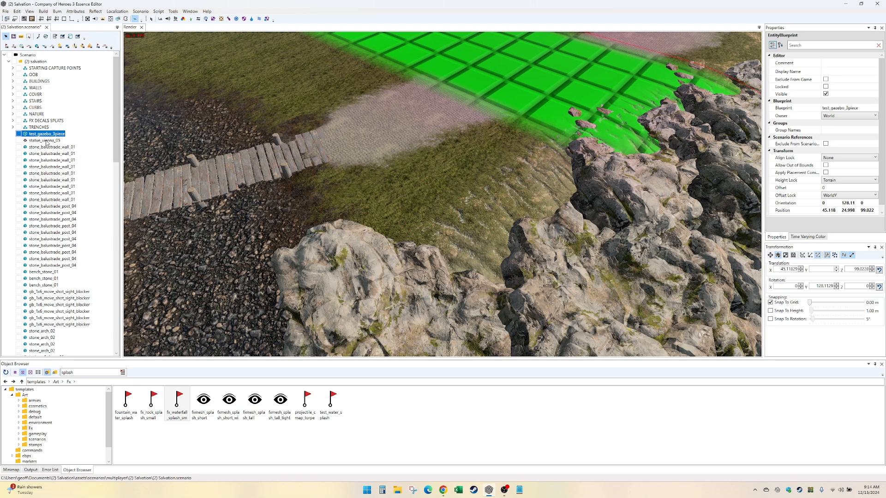
pyautogui.keyDown('ctrl'); pyautogui.click(46, 140); pyautogui.keyUp('ctrl')
pyautogui.moveTo(38, 145); pyautogui.dragTo(39, 82)
pyautogui.click(13, 82)
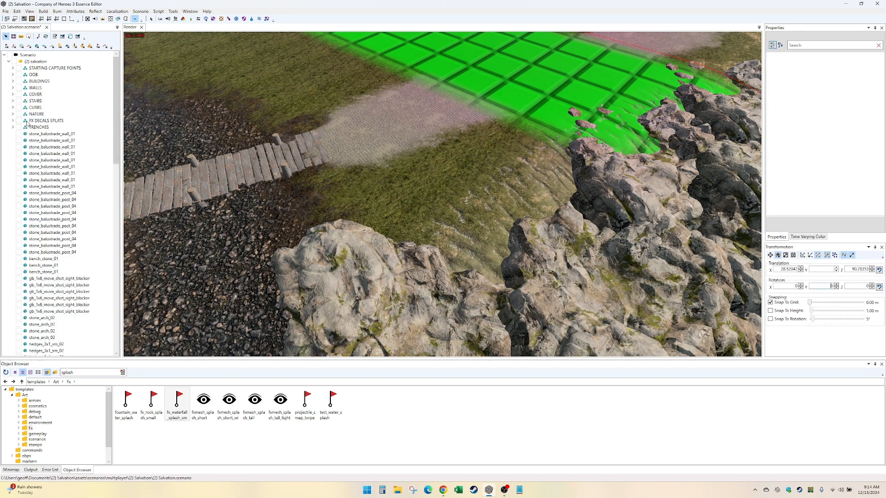
# - Move all ungrouped stone_balustrade_wall_01 and stone_balustrade_post_04 entities into the WALLS group and collapse it
pyautogui.click(44, 134)
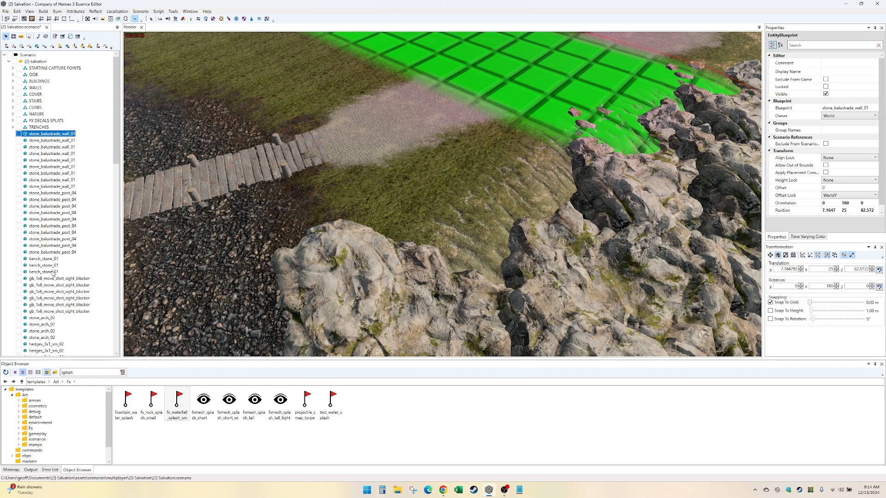
pyautogui.keyDown('shift'); pyautogui.click(54, 253); pyautogui.keyUp('shift')
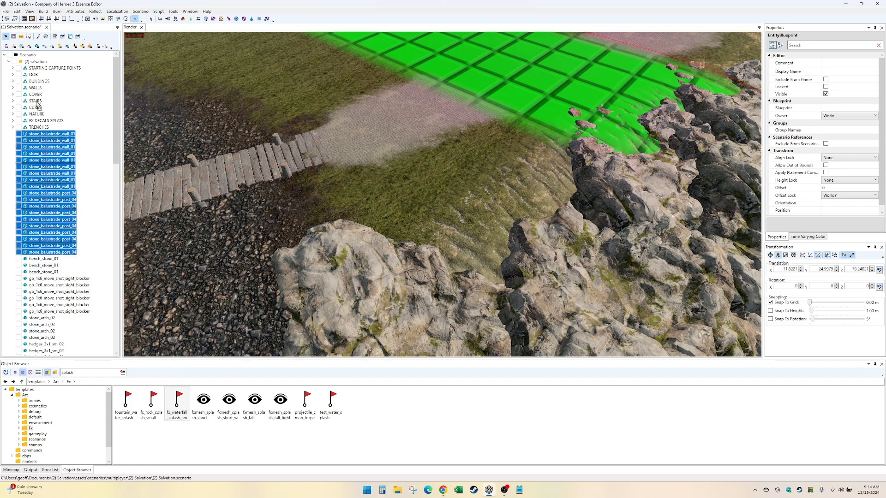
pyautogui.moveTo(36, 88); pyautogui.dragTo(36, 88)
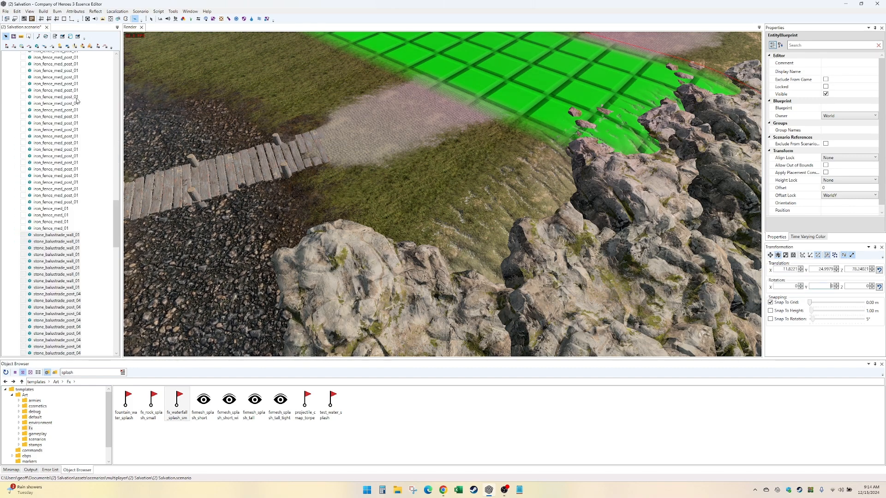
pyautogui.click(117, 67)
pyautogui.click(12, 76)
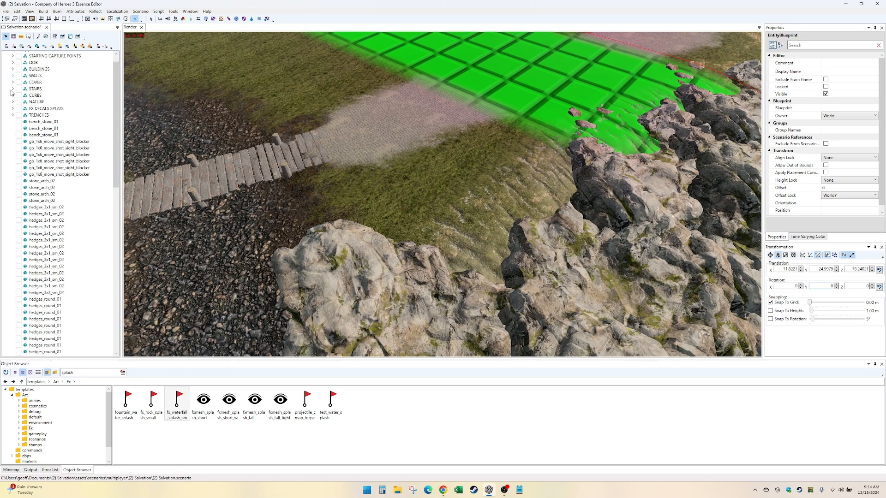
# - Move the three ungrouped bench_stone_01 entities into the COVER group and collapse it
pyautogui.click(34, 123)
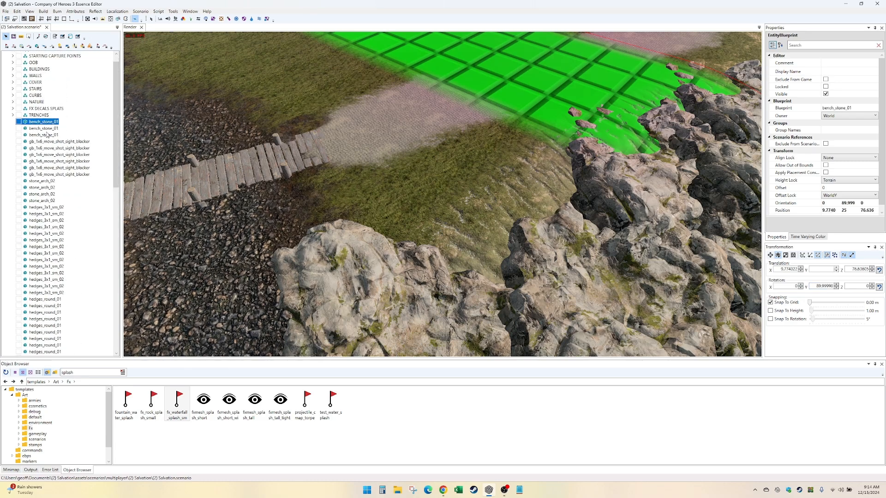
pyautogui.keyDown('shift'); pyautogui.click(47, 135); pyautogui.keyUp('shift')
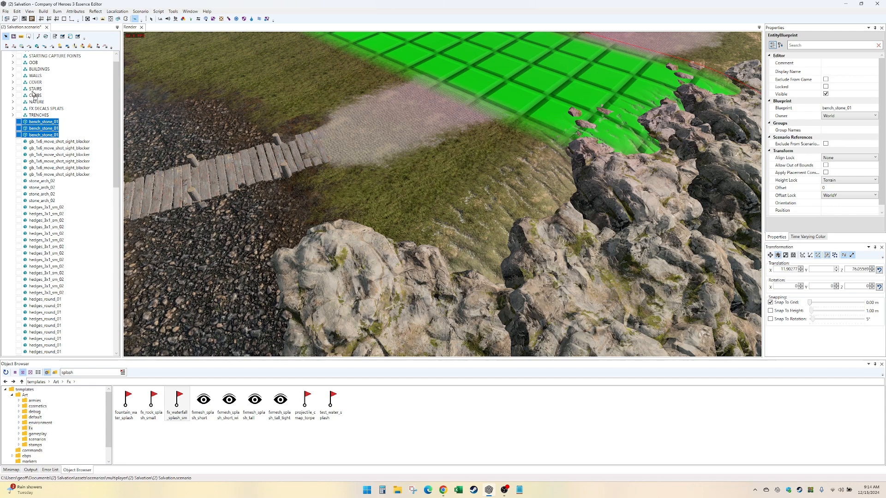
pyautogui.moveTo(35, 83); pyautogui.dragTo(36, 83)
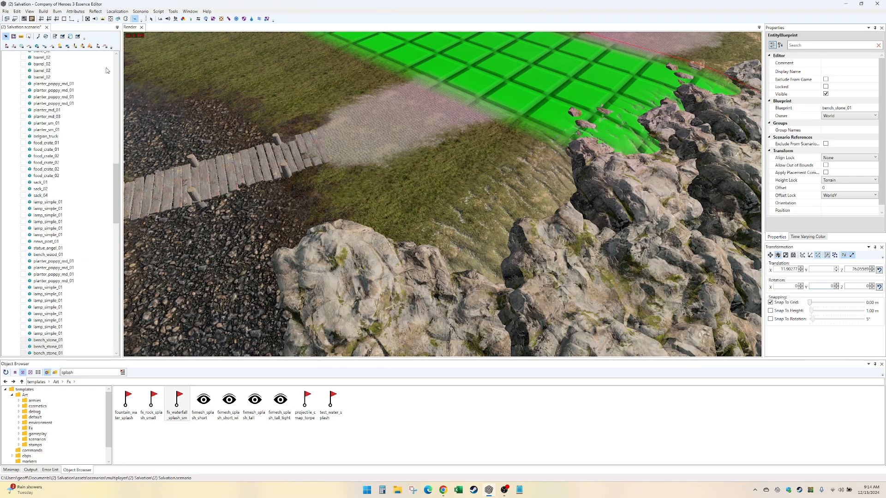
pyautogui.scroll(13, 107, 70)
pyautogui.click(13, 93)
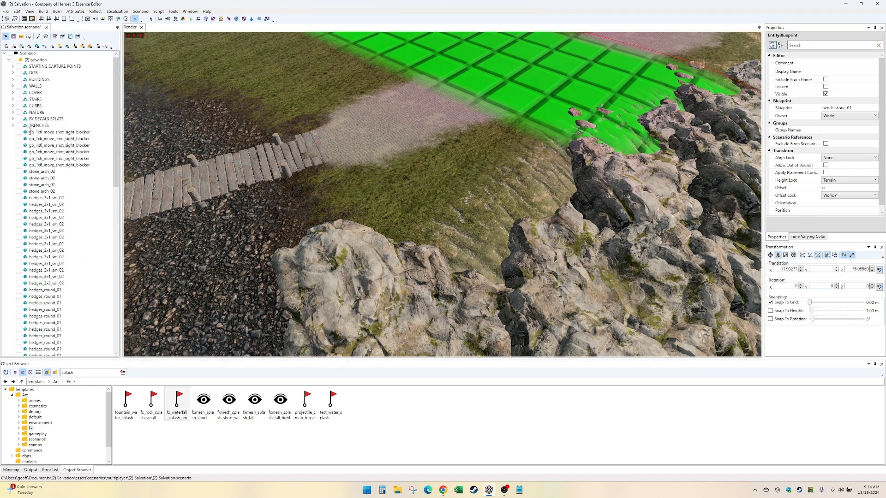
# - Move the six ungrouped gb_1x6_move_shot_sight_blocker entities into the FX DECALS SPLATS group and collapse it
pyautogui.click(34, 133)
pyautogui.keyDown('shift'); pyautogui.click(35, 165); pyautogui.keyUp('shift')
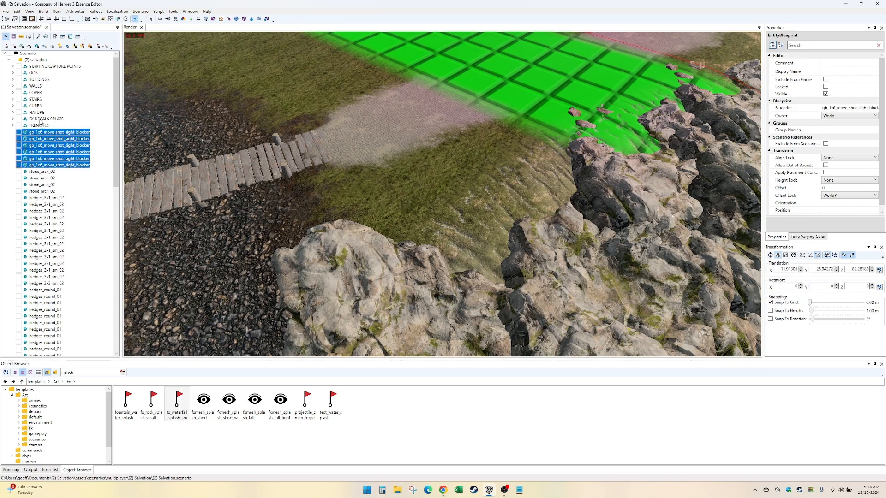
pyautogui.moveTo(39, 119); pyautogui.dragTo(39, 120)
pyautogui.click(13, 120)
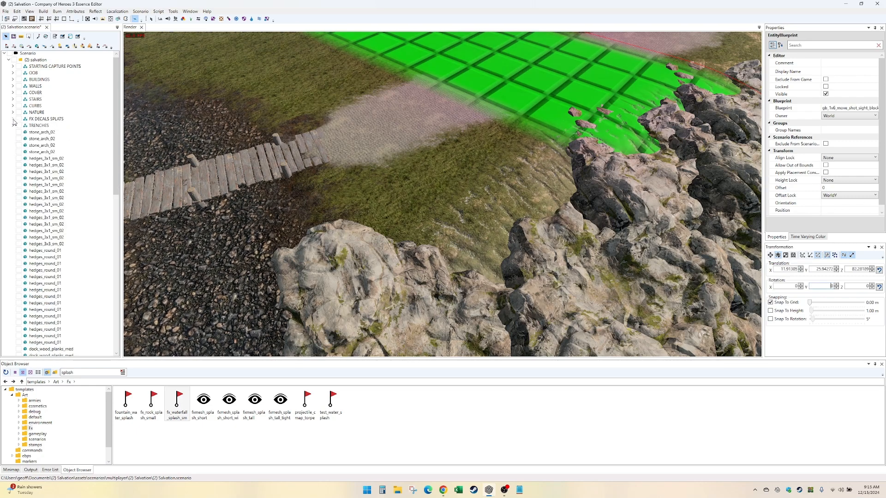
# - Move the four ungrouped stone_arch_02 entities into the WALLS group and collapse it
pyautogui.click(33, 133)
pyautogui.keyDown('shift'); pyautogui.click(35, 152); pyautogui.keyUp('shift')
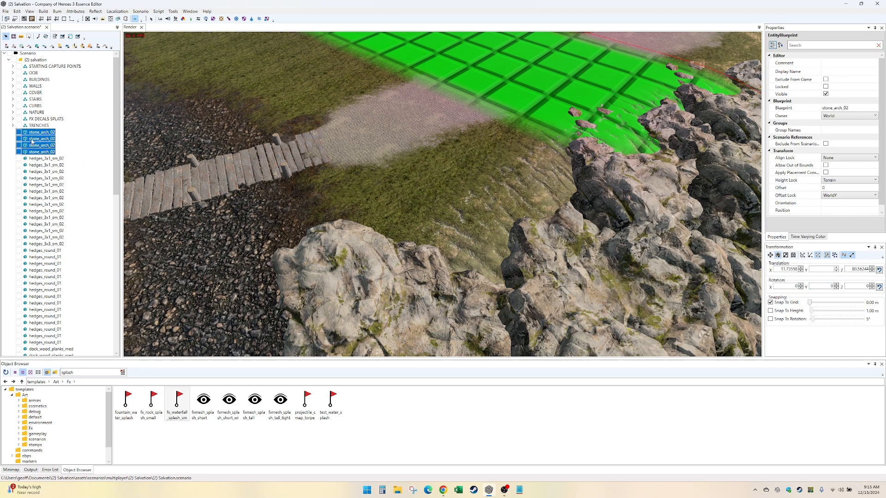
pyautogui.moveTo(35, 88); pyautogui.dragTo(36, 89)
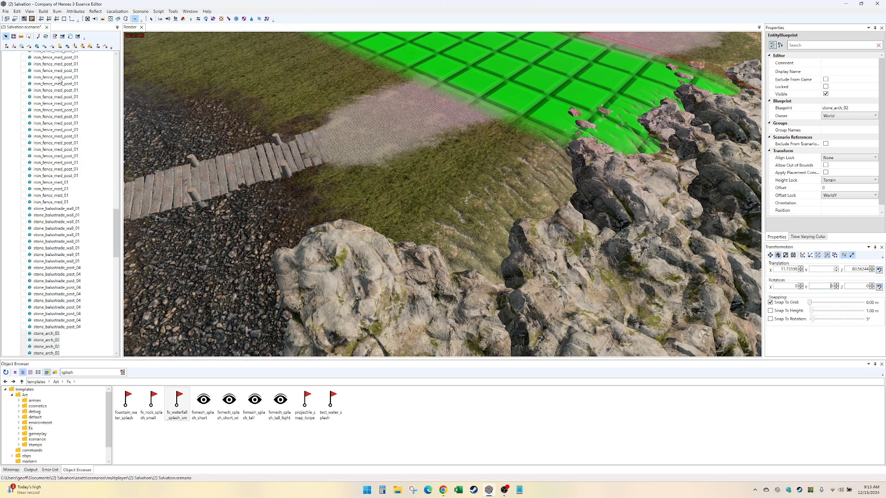
pyautogui.click(114, 66)
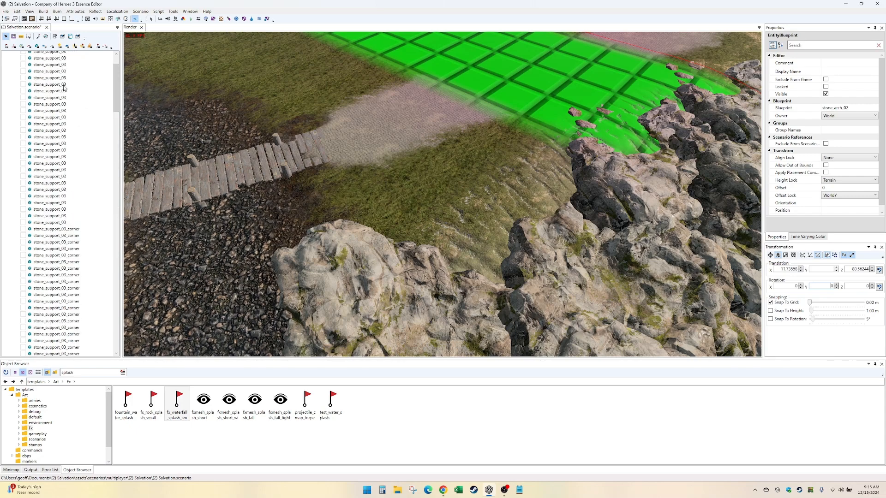
pyautogui.scroll(2, 64, 87)
pyautogui.click(13, 88)
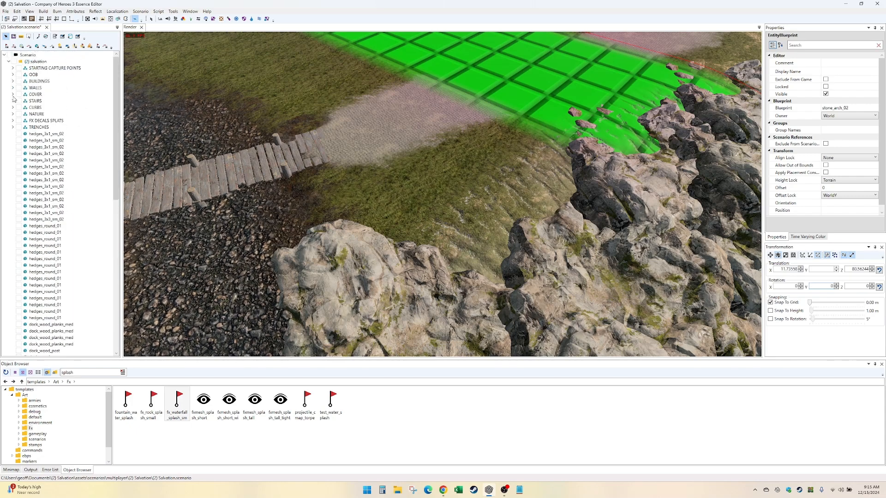
# - Move all ungrouped hedges_3x1_sm_02 and hedges_round_01 entities into the NATURE group and collapse it
pyautogui.click(41, 134)
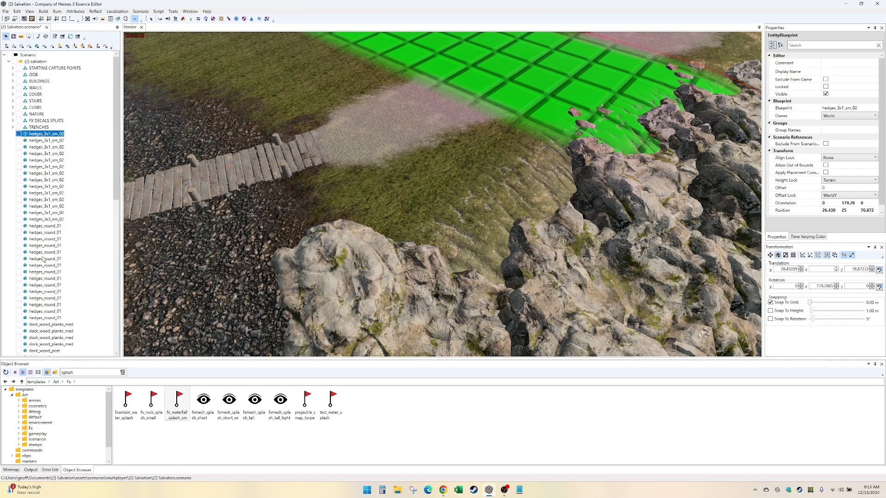
pyautogui.keyDown('shift'); pyautogui.click(45, 319); pyautogui.keyUp('shift')
pyautogui.moveTo(41, 135); pyautogui.dragTo(36, 115)
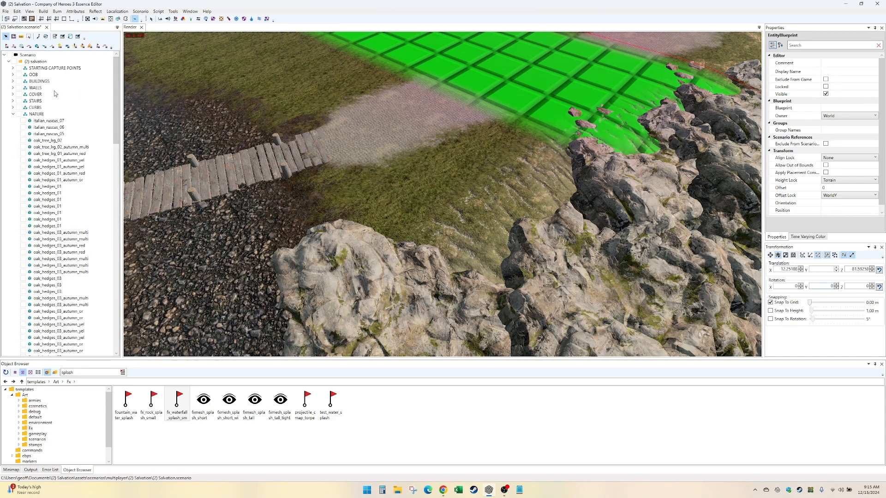
pyautogui.click(13, 114)
# - Move all ungrouped dock_wood_planks_med and dock_wood_post entities into the COVER group and collapse it
pyautogui.click(41, 134)
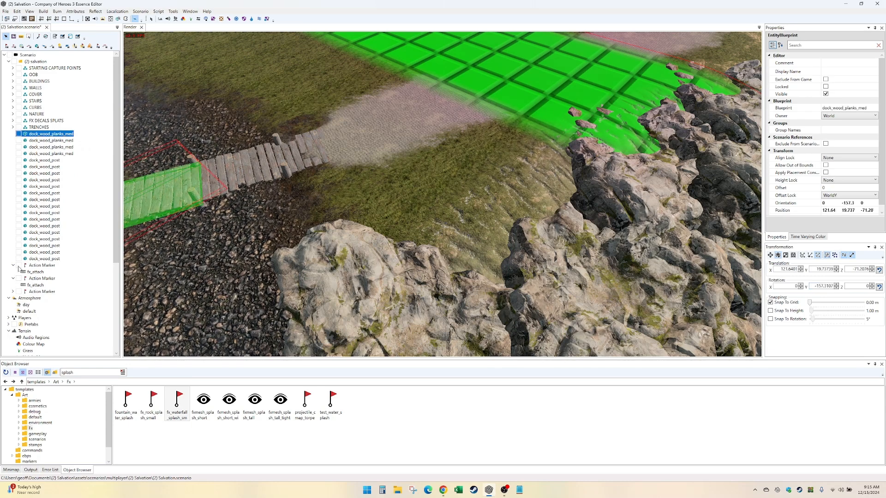
pyautogui.keyDown('shift'); pyautogui.click(43, 260); pyautogui.keyUp('shift')
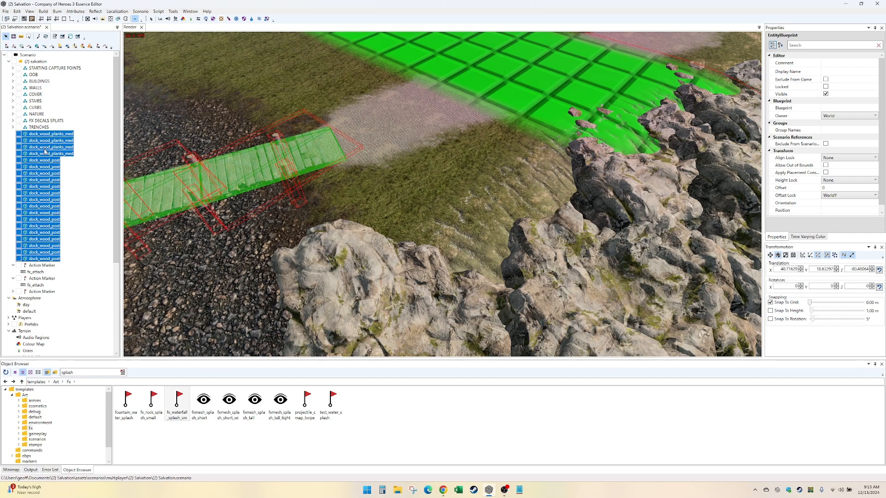
pyautogui.moveTo(44, 148); pyautogui.dragTo(36, 95)
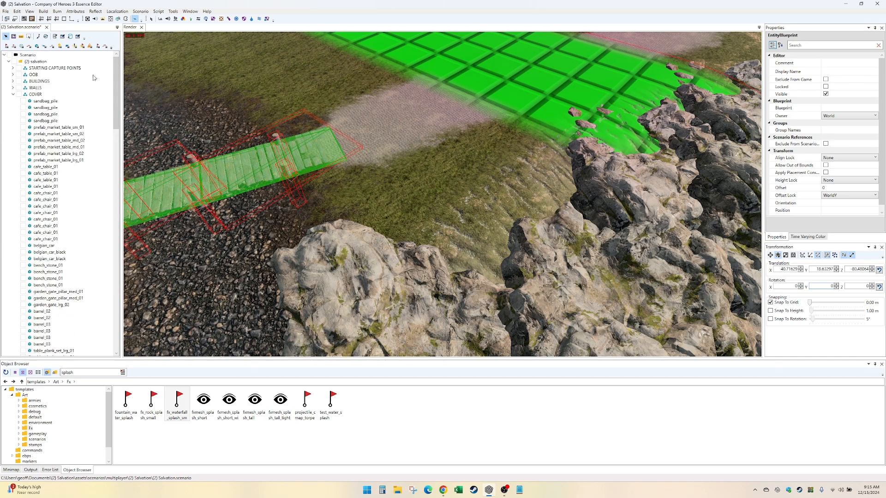
pyautogui.click(14, 95)
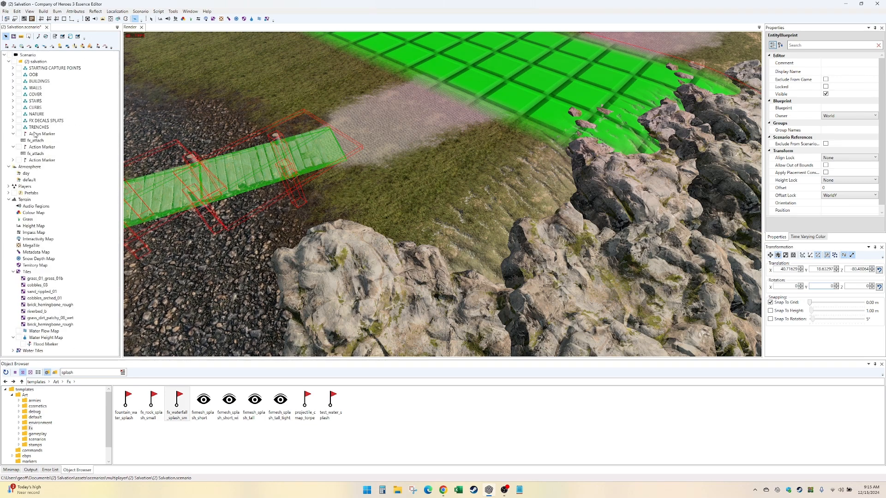
# - Move the three ungrouped Action Markers with their fx_attach items into the FX DECALS SPLATS group and collapse it
pyautogui.click(36, 134)
pyautogui.keyDown('shift'); pyautogui.click(32, 154); pyautogui.keyUp('shift')
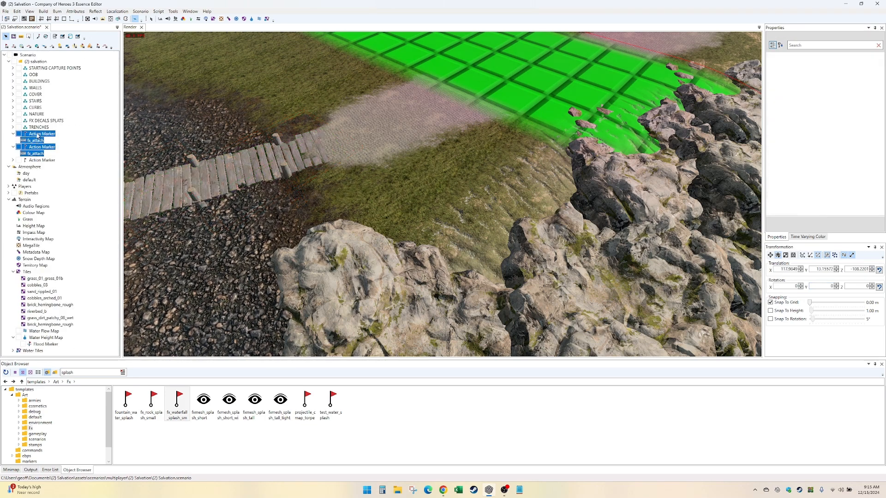
pyautogui.keyDown('shift'); pyautogui.click(31, 160); pyautogui.keyUp('shift')
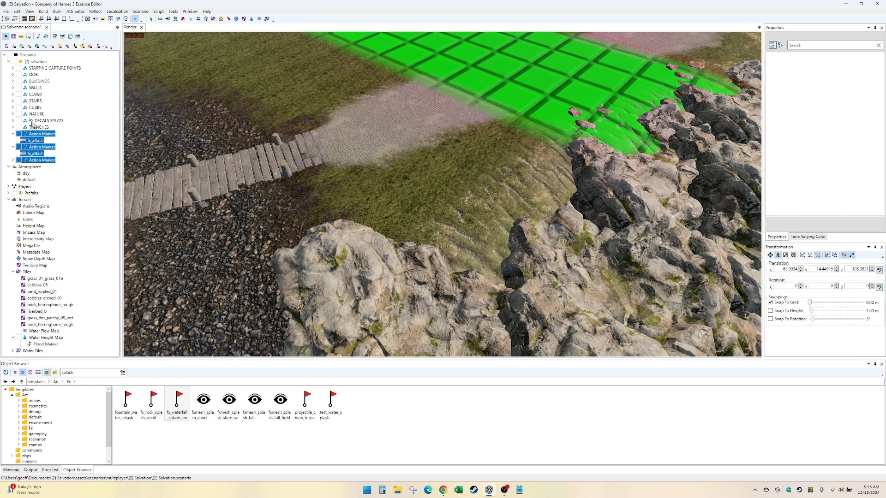
pyautogui.moveTo(31, 119); pyautogui.dragTo(32, 120)
pyautogui.click(14, 121)
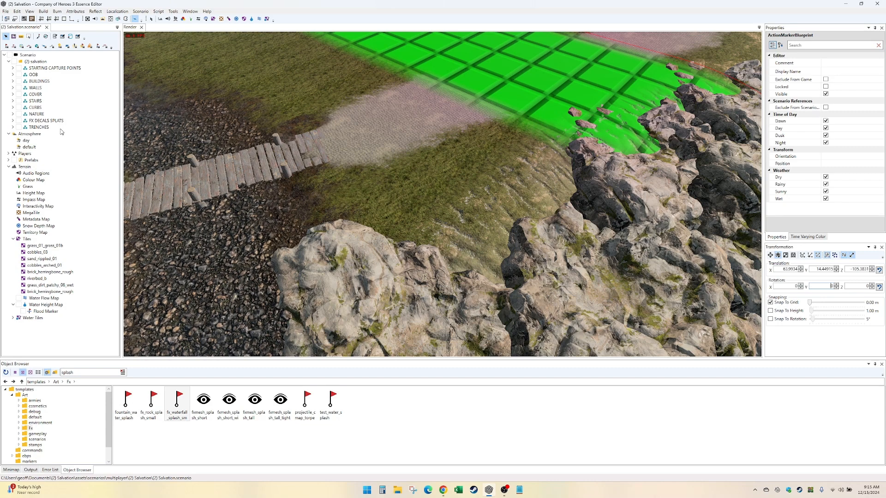
# - Open the available commands for the NATURE group
pyautogui.rightClick(36, 113)
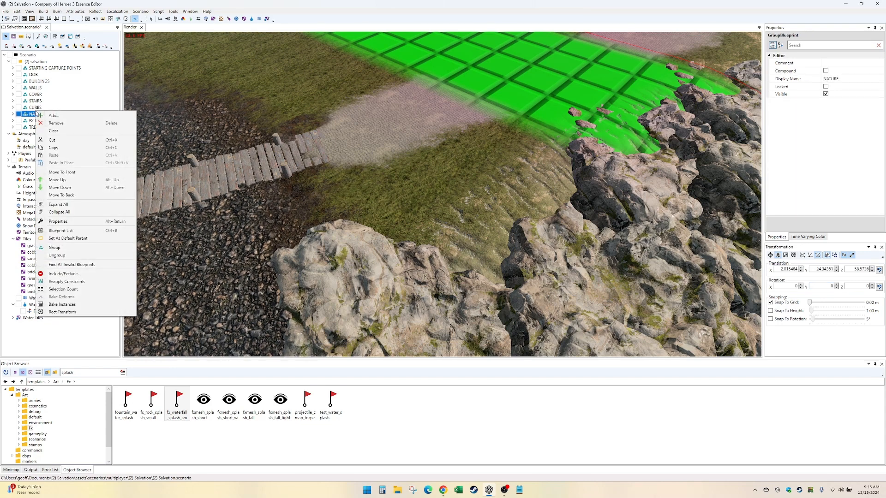
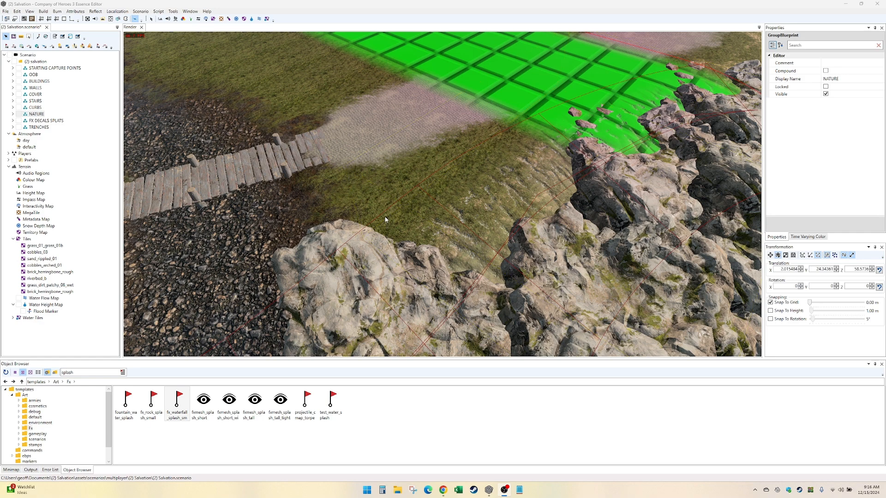
# - Set the NATURE group as the default parent for newly placed objects
pyautogui.rightClick(36, 115)
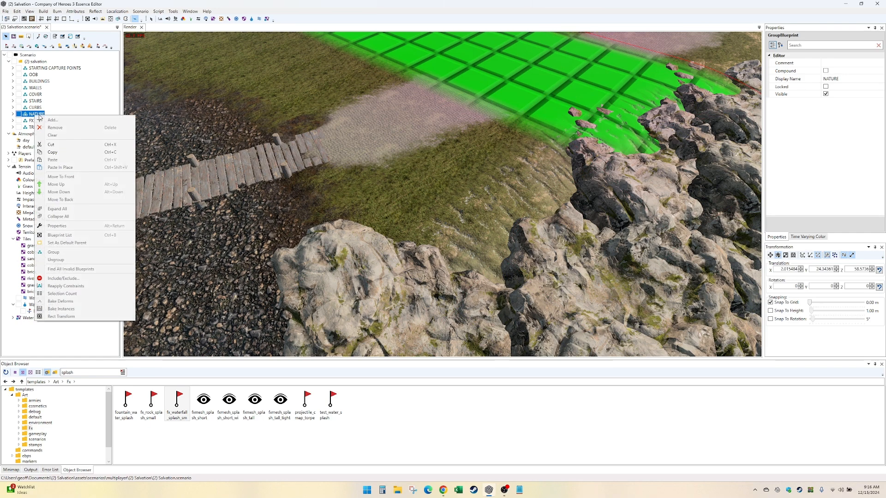
pyautogui.click(80, 243)
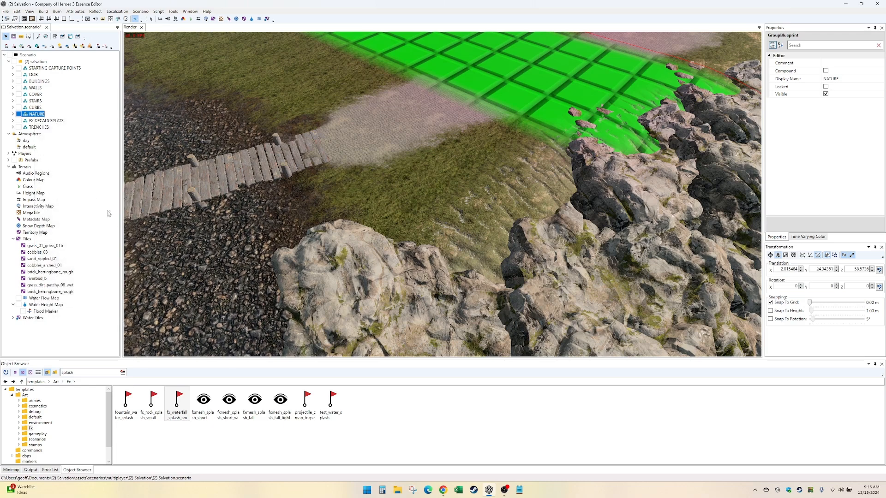
pyautogui.click(39, 423)
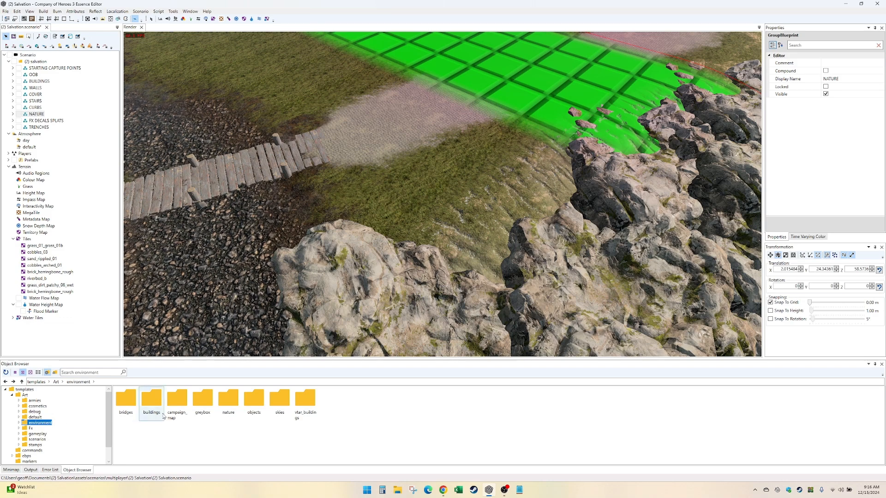
pyautogui.doubleClick(228, 399)
pyautogui.doubleClick(228, 399)
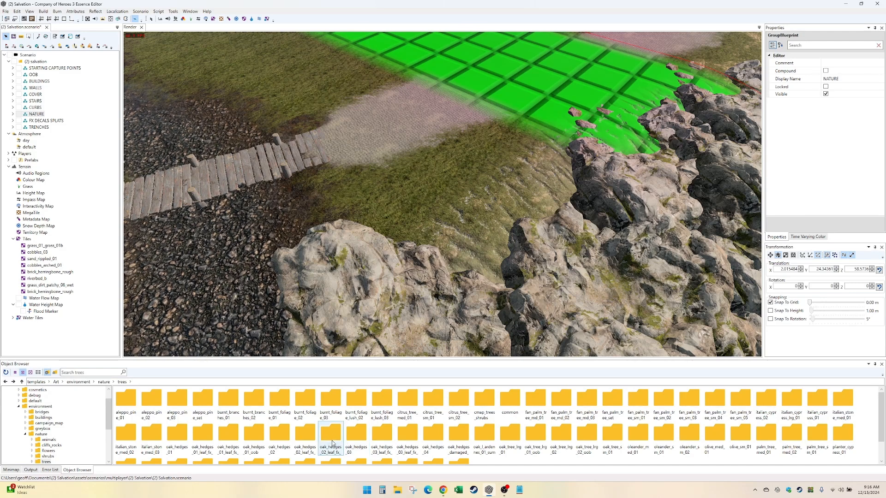
pyautogui.scroll(1, 78, 419)
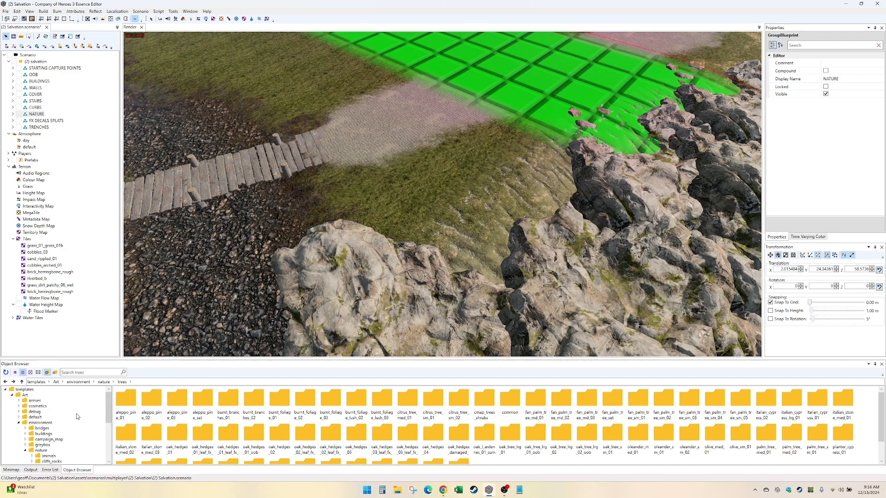
pyautogui.click(13, 396)
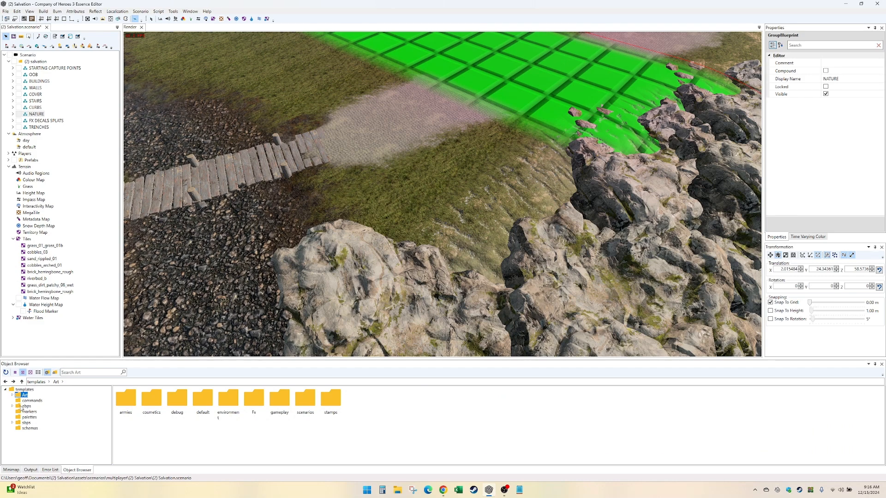
# - Open the trees folder under ebps, environment, nature in the object browser and filter it for "oak"
pyautogui.click(26, 406)
pyautogui.doubleClick(152, 401)
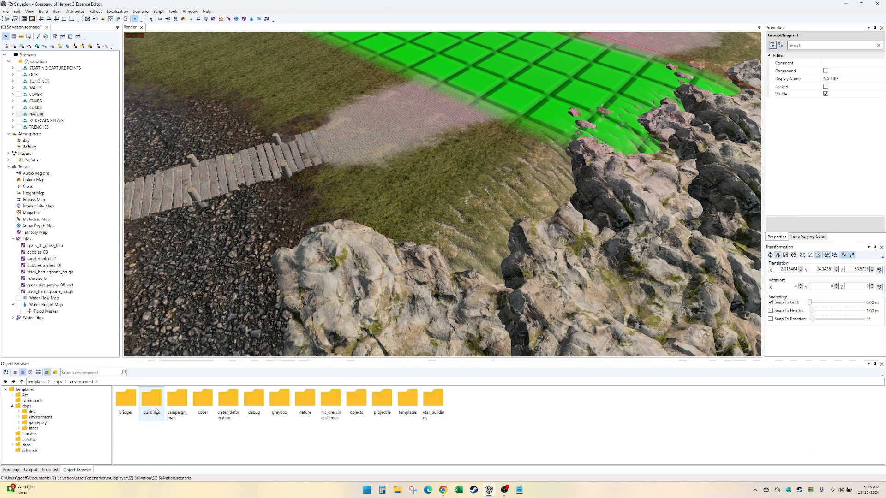
pyautogui.doubleClick(306, 403)
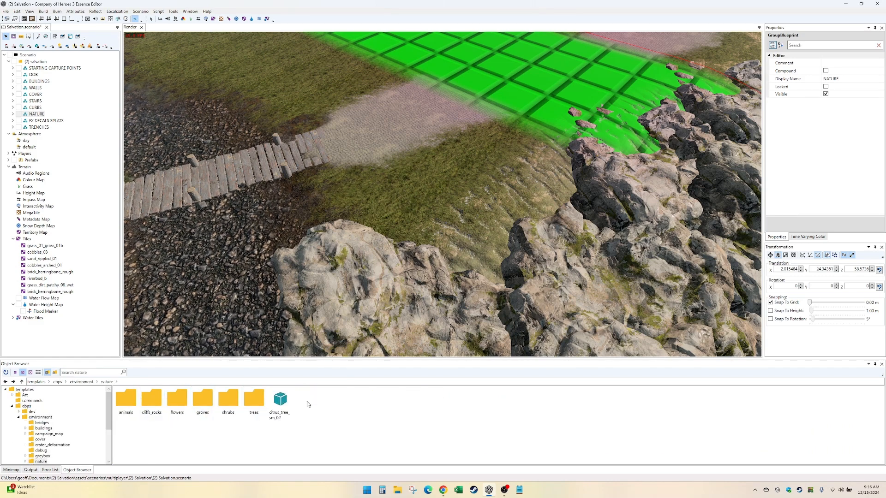
pyautogui.doubleClick(258, 407)
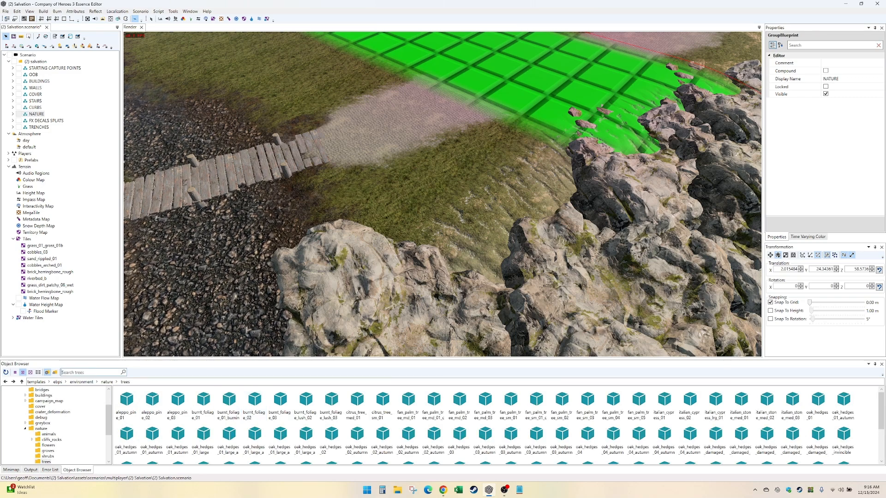
pyautogui.write('oak')
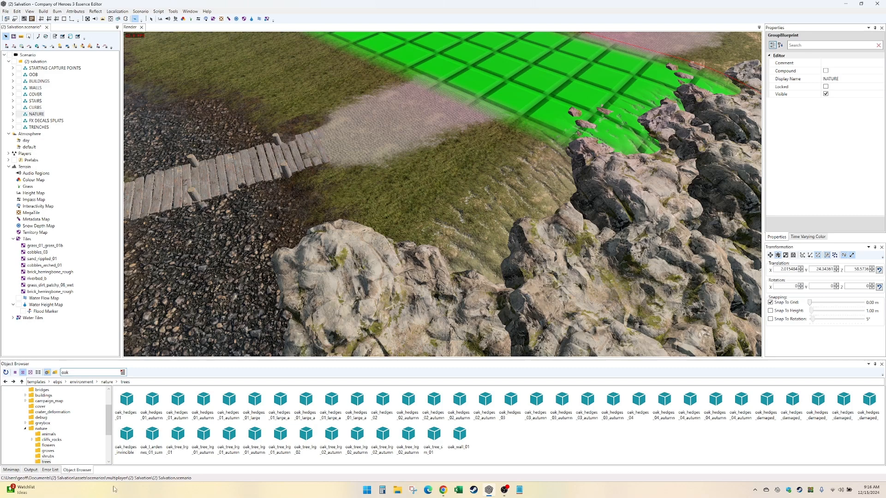
# - Place two oak_tree_lrg_01 trees on the grass between the plank crossing and the cliffs, then stop placing objects
pyautogui.click(178, 437)
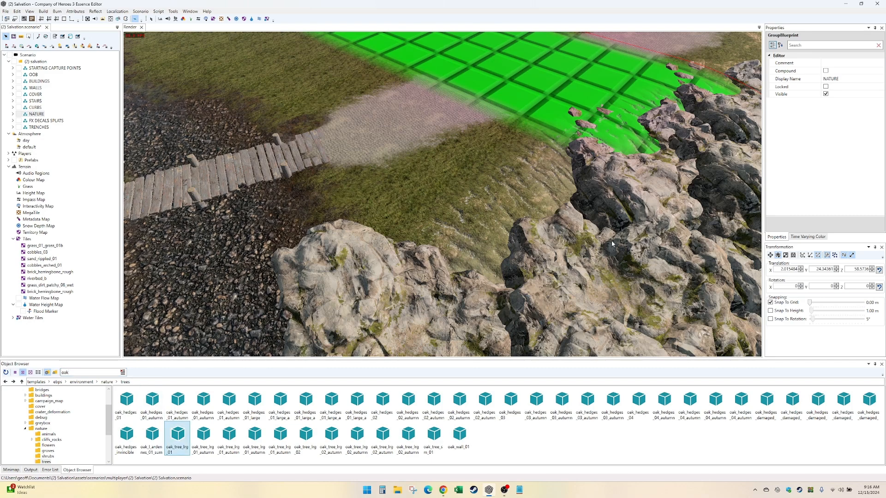
pyautogui.click(397, 213)
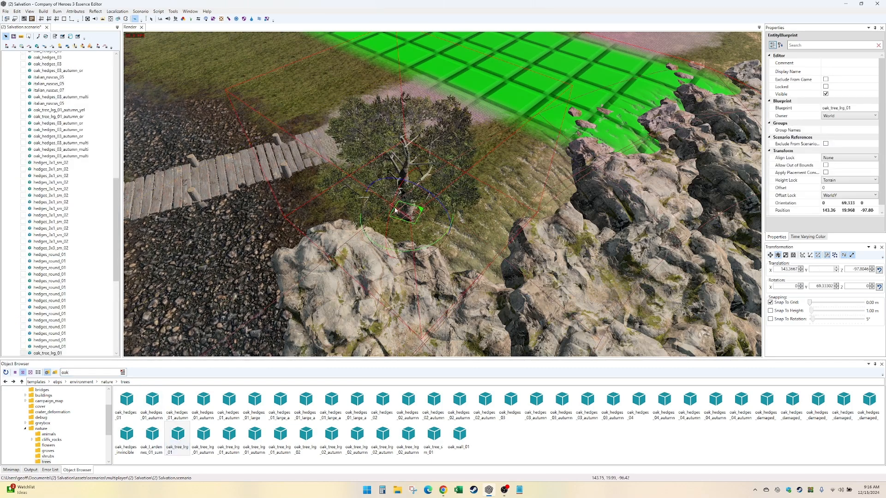
pyautogui.scroll(7, 54, 189)
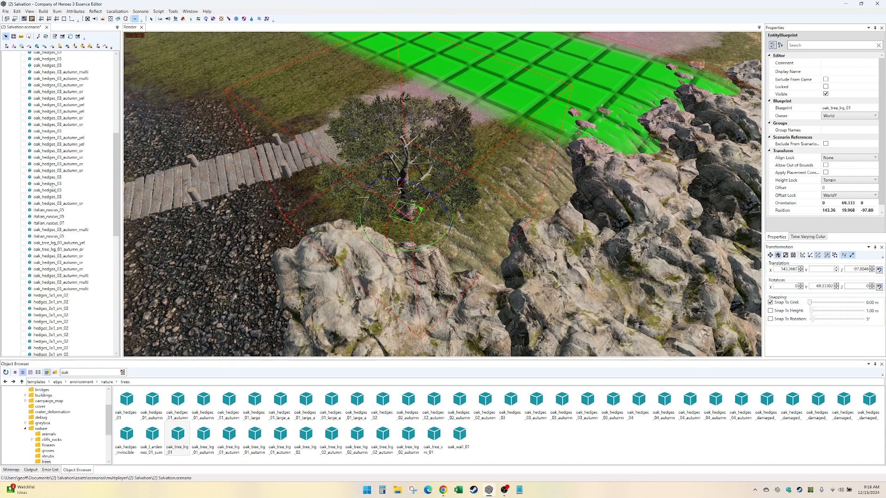
pyautogui.scroll(10, 54, 189)
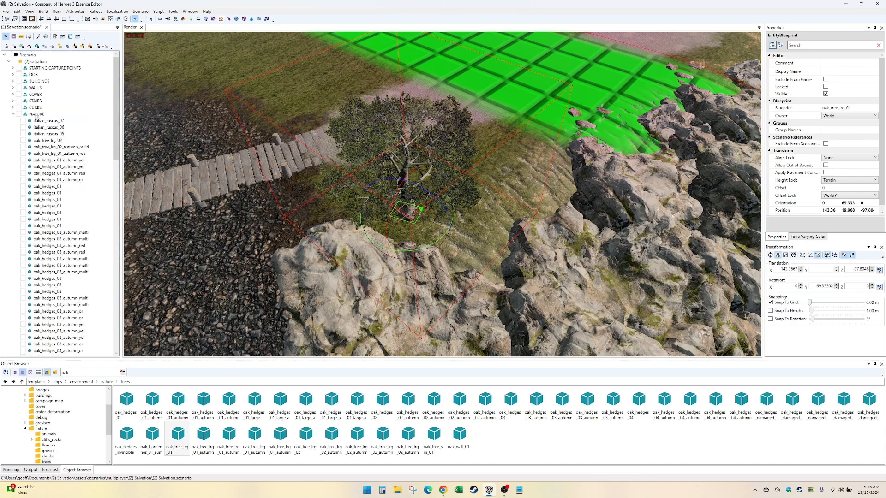
pyautogui.click(13, 114)
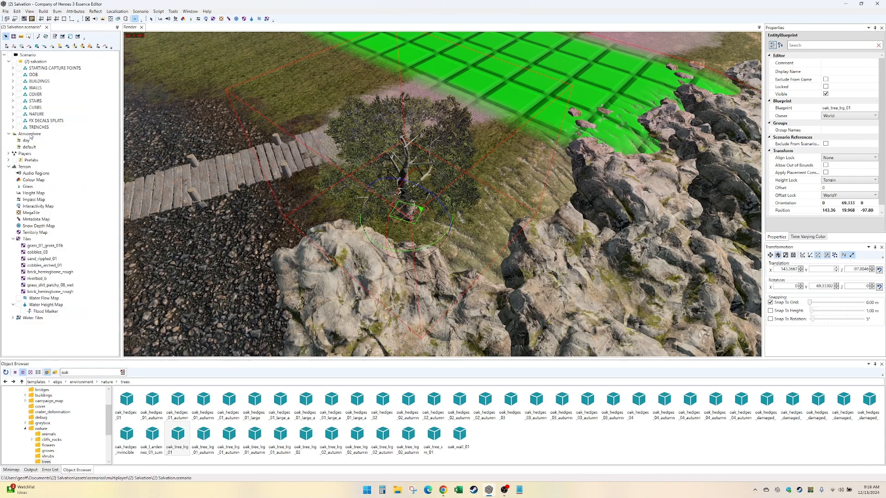
pyautogui.click(478, 213)
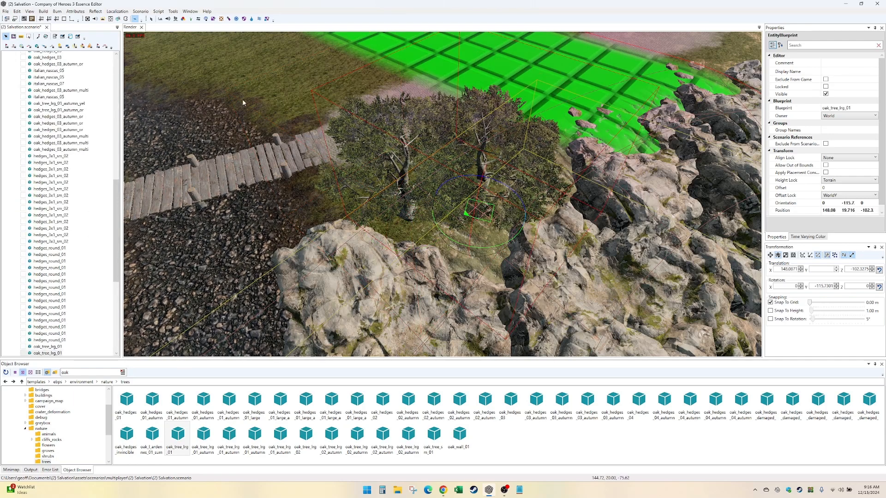
pyautogui.click(151, 19)
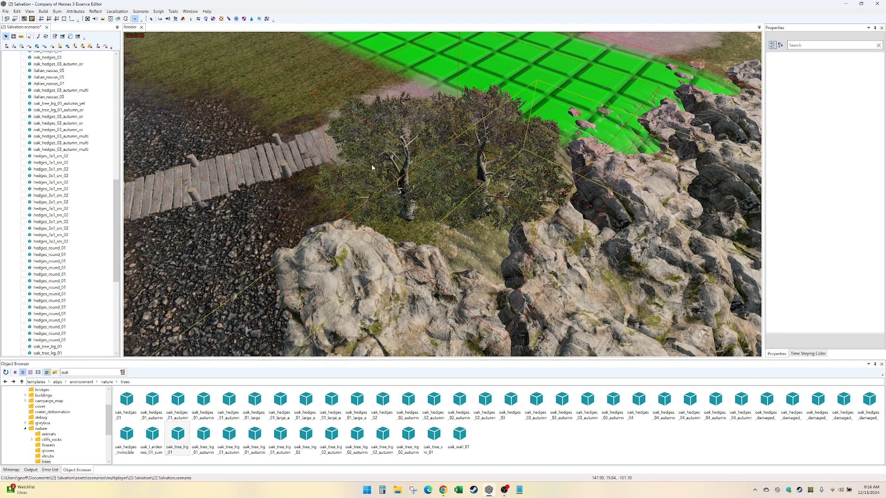
# - Look over the grass beside the plank crossing and open the root templates folder in the object browser
pyautogui.keyDown('alt'); pyautogui.moveTo(486, 210); pyautogui.dragTo(433, 167); pyautogui.keyUp('alt')
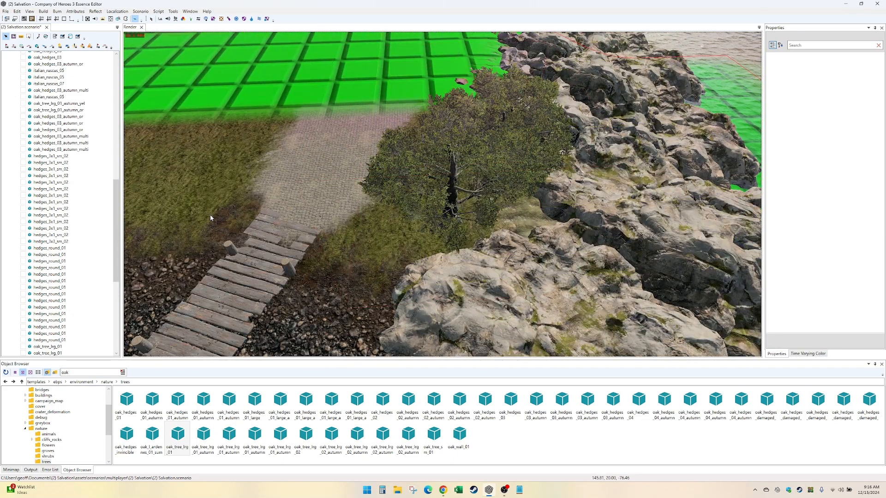
pyautogui.keyDown('alt'); pyautogui.moveTo(210, 217); pyautogui.dragTo(475, 254, button='middle'); pyautogui.keyUp('alt')
pyautogui.keyDown('alt'); pyautogui.moveTo(255, 225); pyautogui.dragTo(212, 224); pyautogui.keyUp('alt')
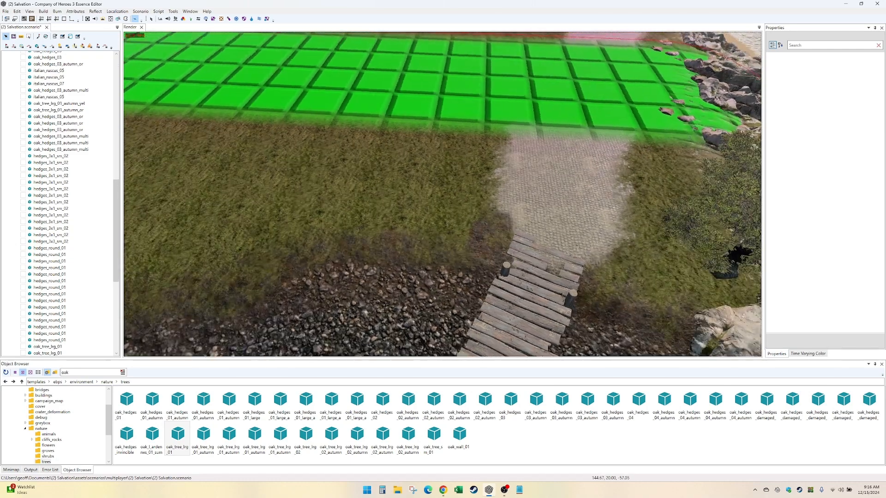
pyautogui.scroll(2, 259, 245)
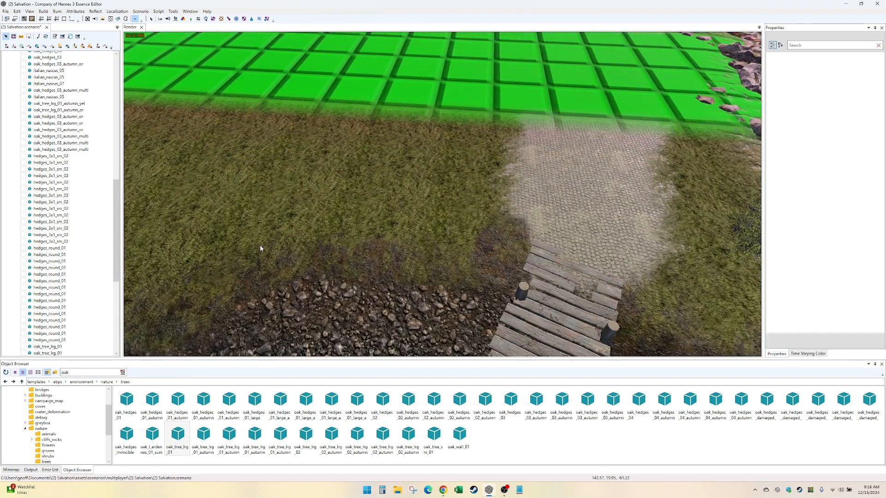
pyautogui.scroll(-1, 261, 246)
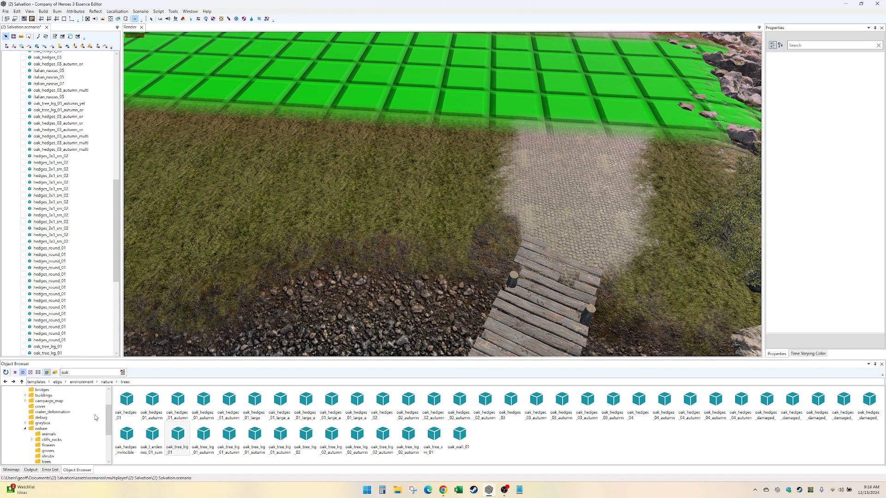
pyautogui.scroll(2, 95, 415)
pyautogui.click(26, 390)
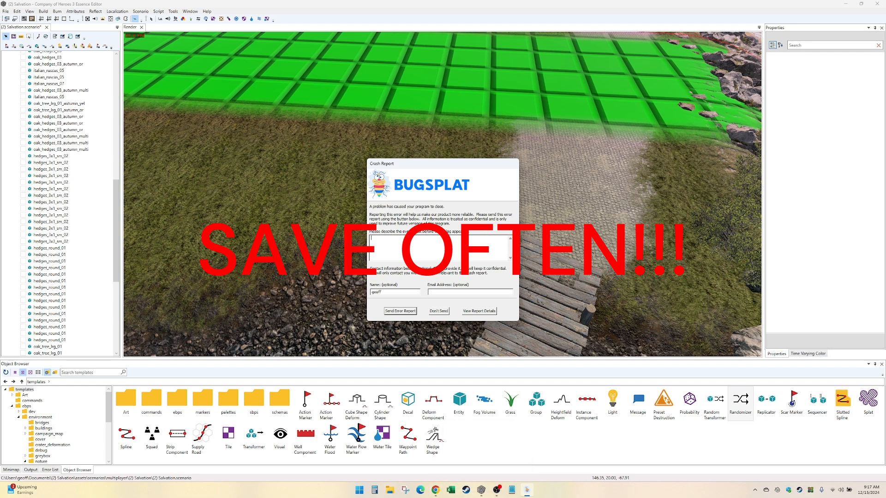
# - Switch to Chrome, open Discord in a new browser tab, and dismiss the crash report without sending it
pyautogui.moveTo(0, 6); pyautogui.dragTo(519, 110)
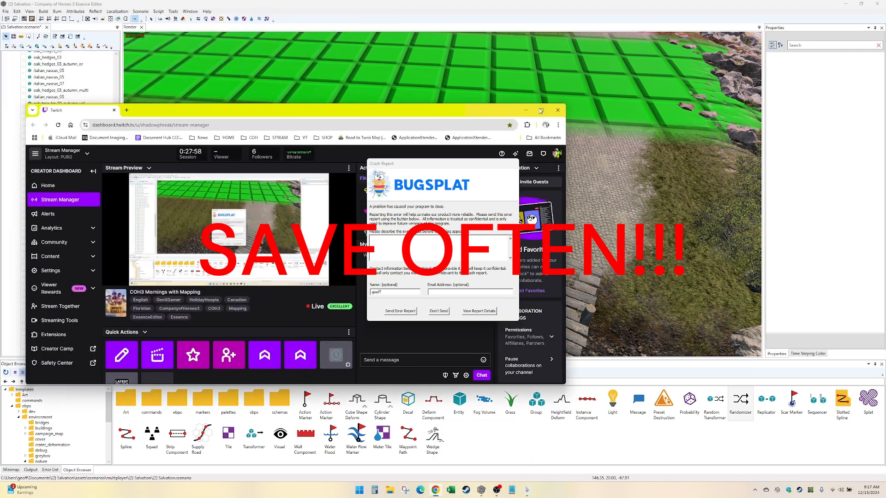
pyautogui.click(127, 110)
pyautogui.click(250, 138)
pyautogui.click(263, 161)
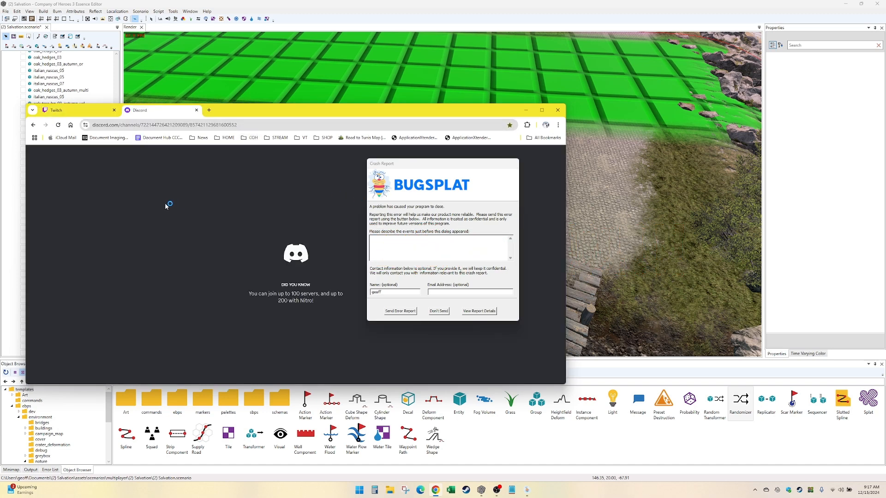
pyautogui.click(438, 311)
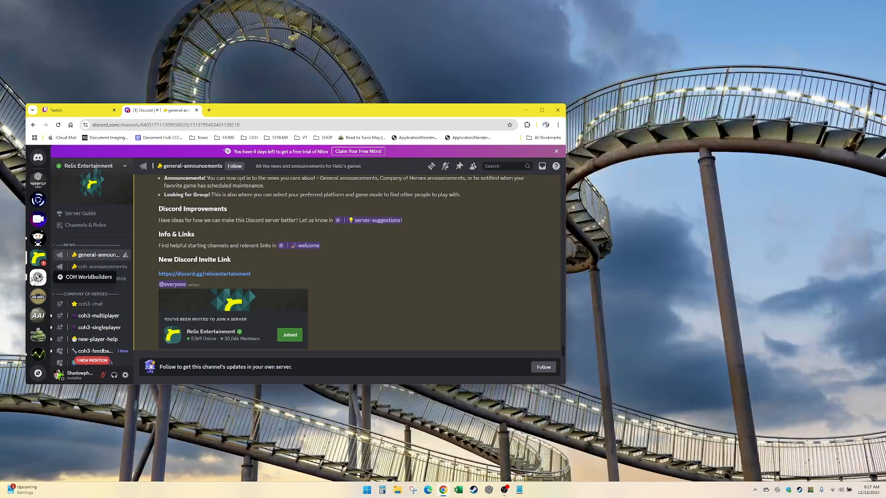
# - Open the tutorials-guides channel on the COH Worldbuilders Discord server and relaunch Essence Editor
pyautogui.click(38, 277)
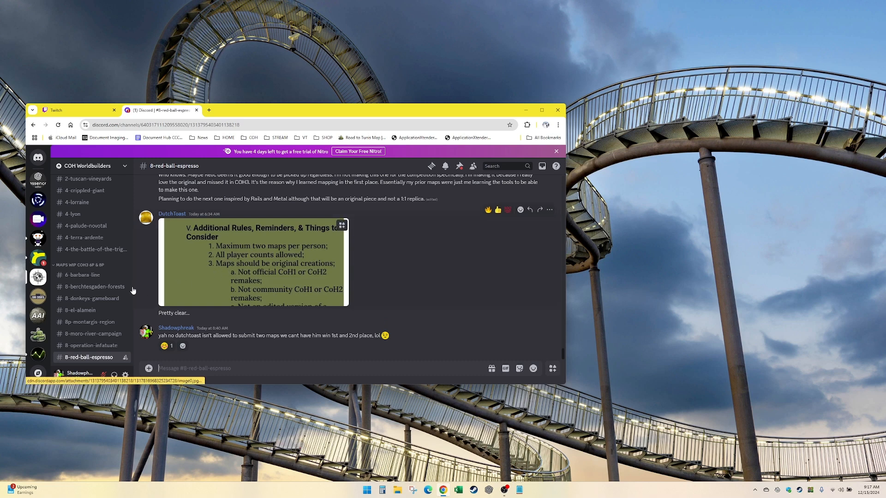
pyautogui.scroll(10, 133, 291)
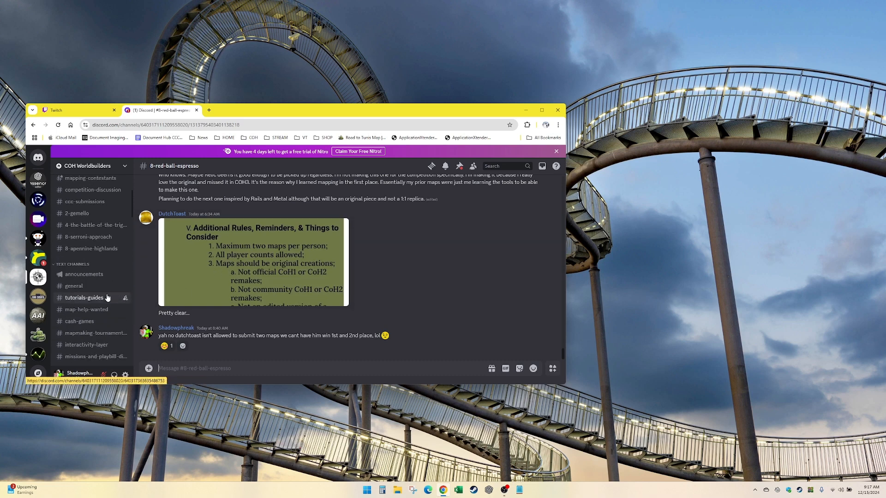
pyautogui.click(486, 492)
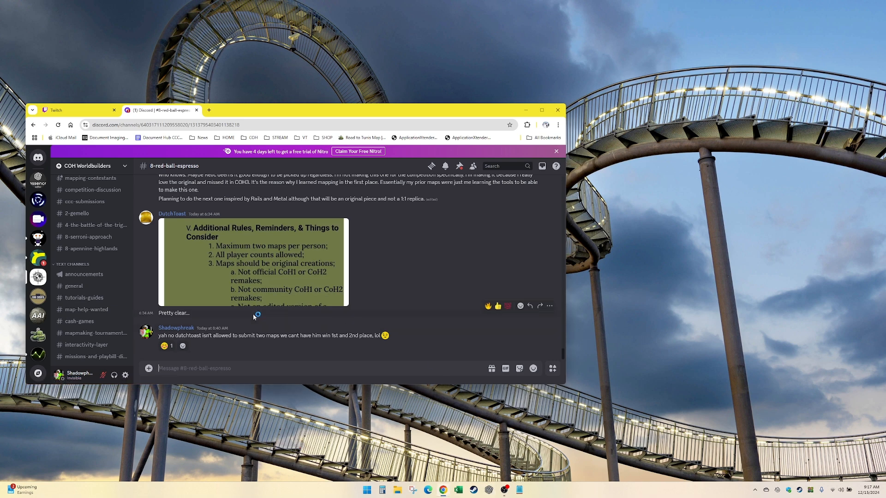
pyautogui.scroll(2, 100, 305)
pyautogui.click(95, 333)
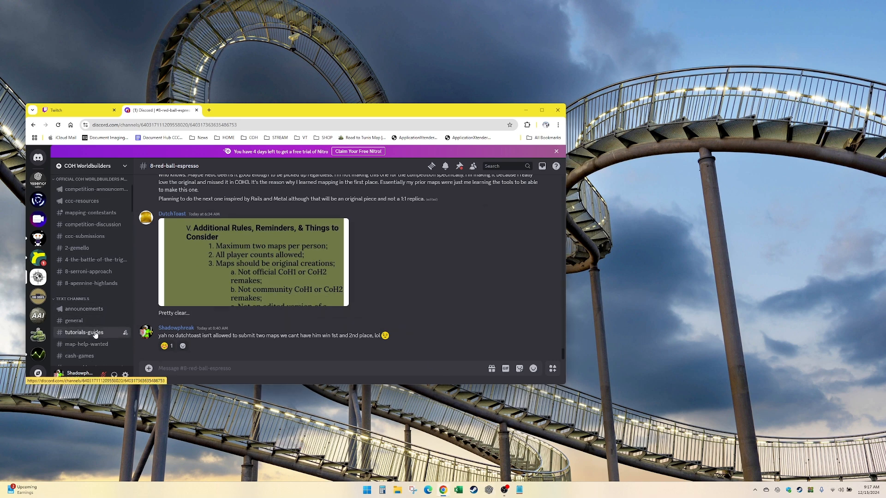
# - Look back through older tutorials-guides posts for advice on replicators and reusable tree templates
pyautogui.scroll(10, 257, 316)
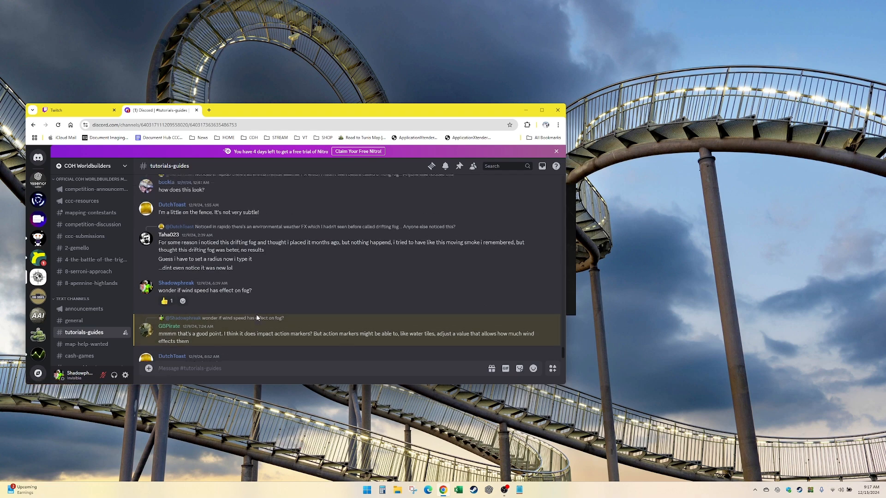
pyautogui.scroll(10, 257, 317)
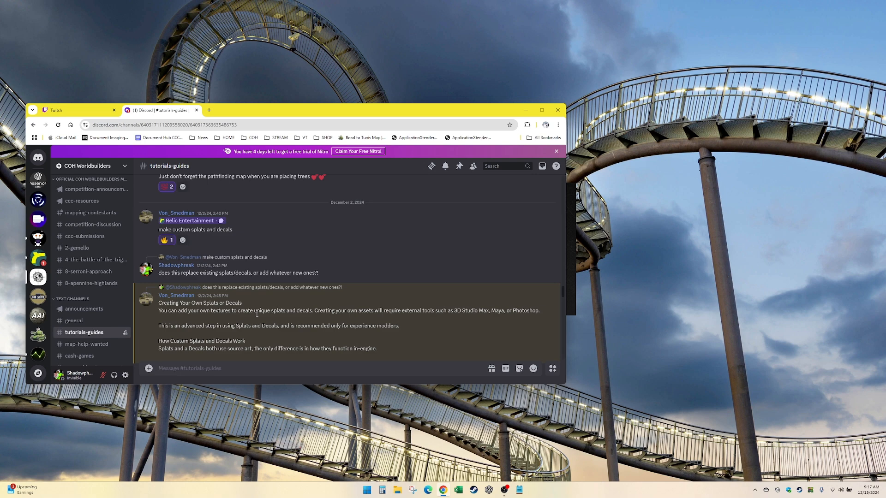
pyautogui.scroll(10, 257, 315)
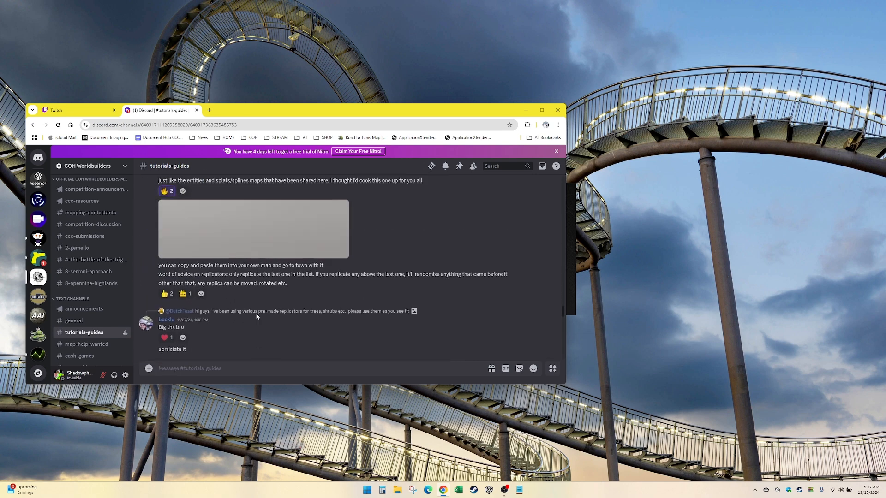
pyautogui.scroll(5, 257, 316)
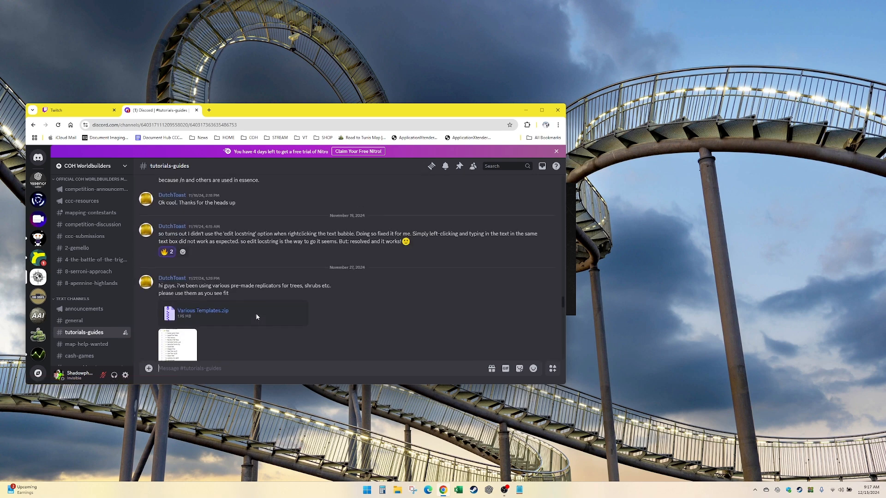
pyautogui.scroll(2, 257, 317)
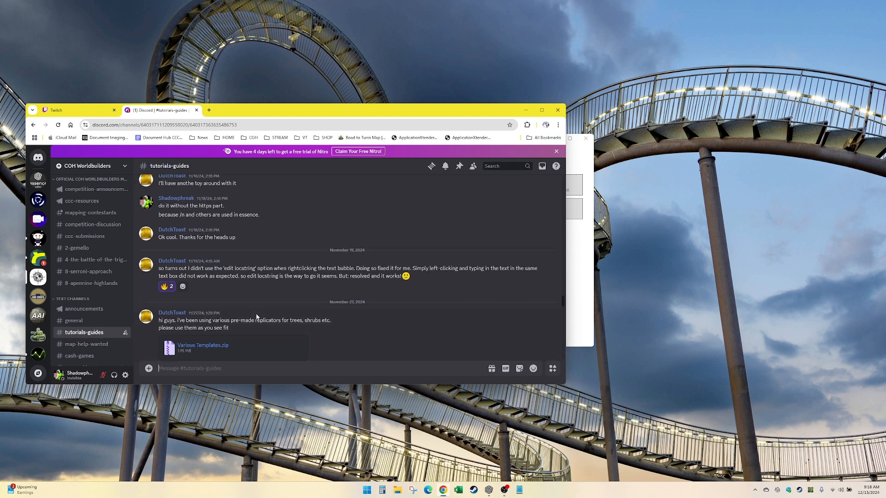
pyautogui.scroll(4, 257, 316)
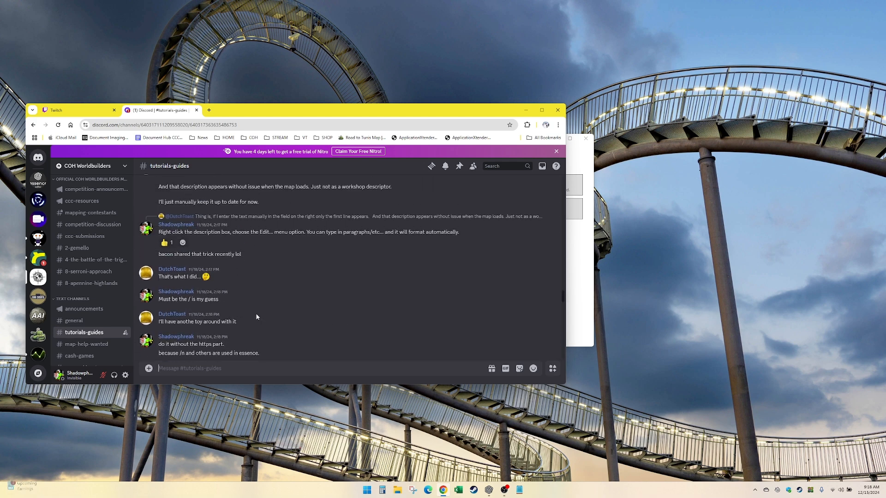
pyautogui.scroll(7, 257, 316)
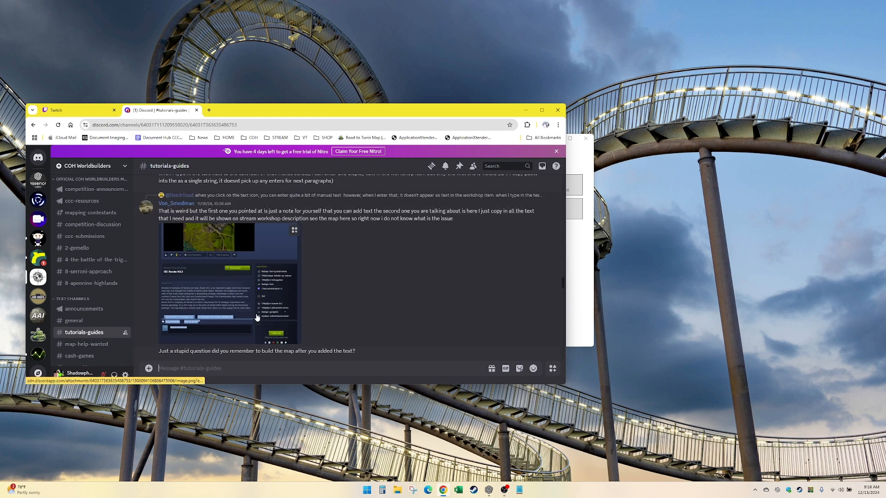
pyautogui.scroll(8, 257, 317)
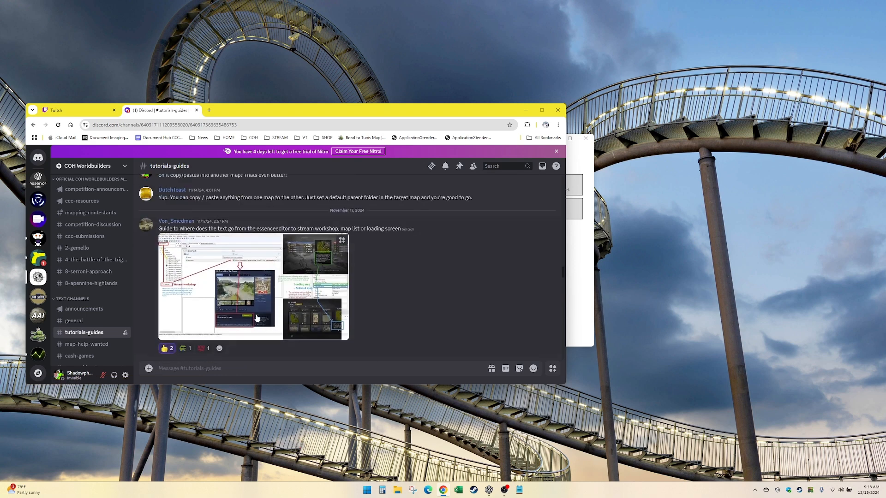
# - Switch to Essence Editor and open the recent mod (2) Salvation.coh3mod
pyautogui.click(580, 266)
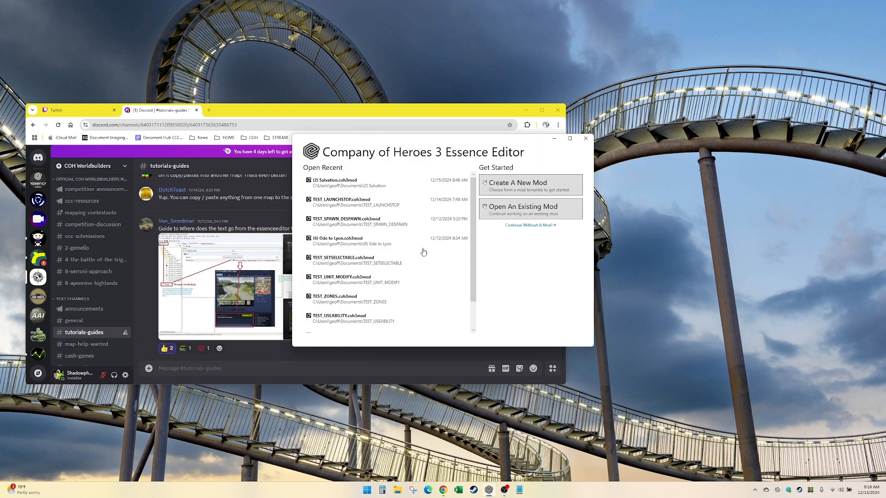
pyautogui.click(394, 187)
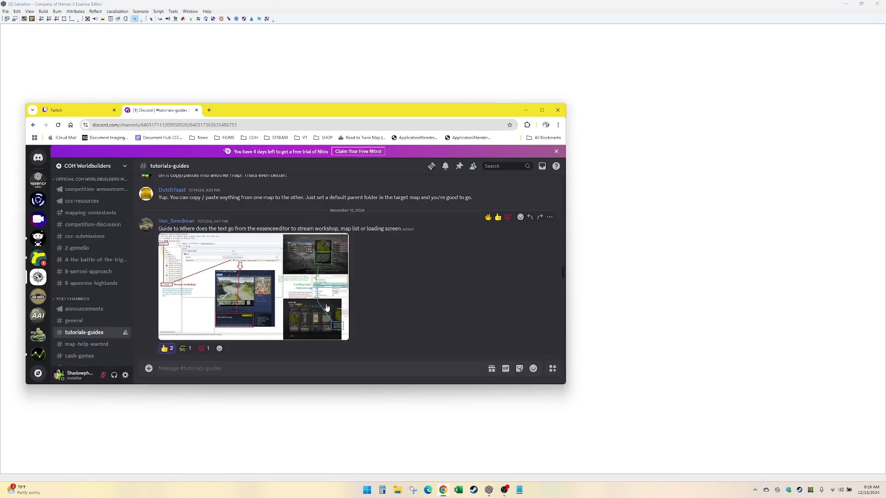
# - Review the tutorials-guides posts about tree randomizers and the Random Transformer template for random grass tufts
pyautogui.scroll(1, 298, 302)
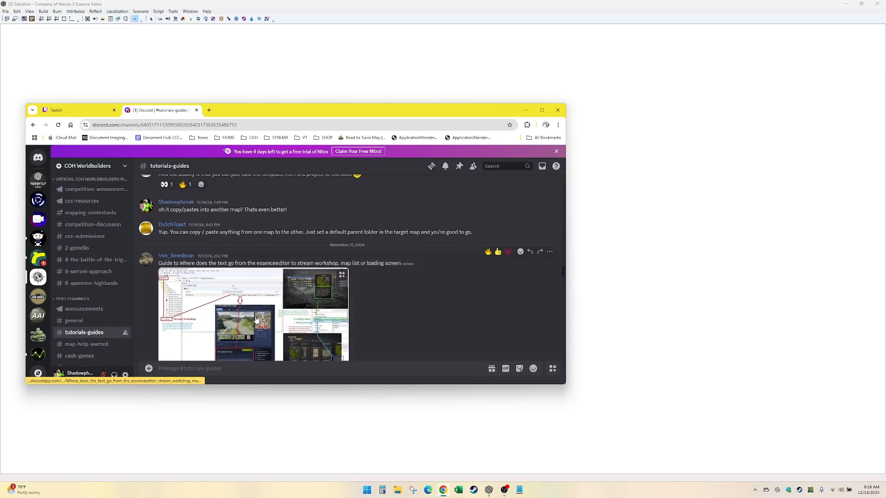
pyautogui.scroll(-1, 256, 319)
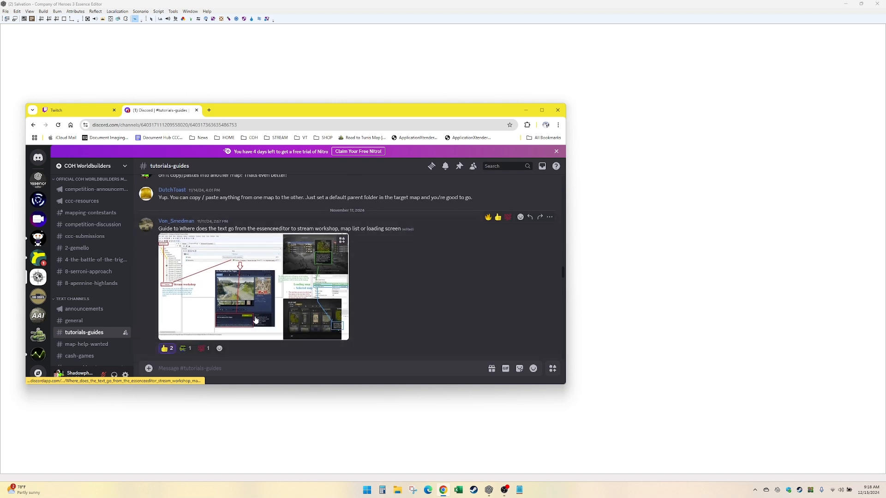
pyautogui.scroll(10, 256, 319)
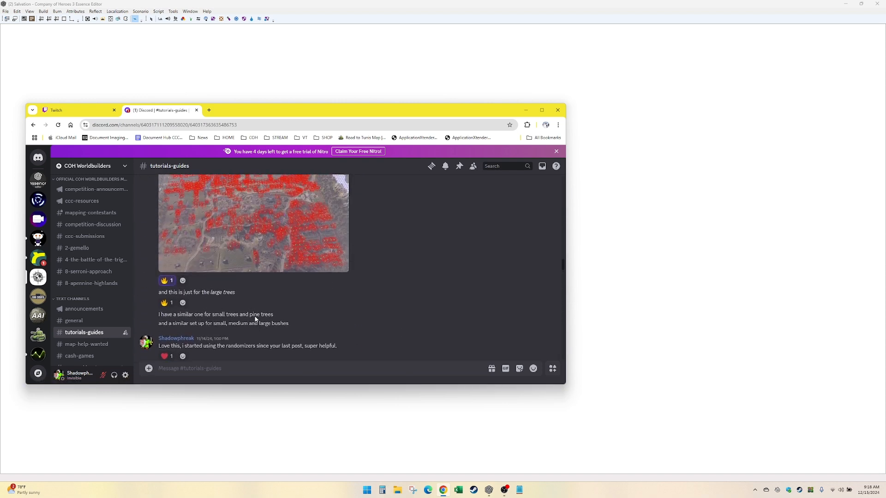
pyautogui.scroll(8, 255, 319)
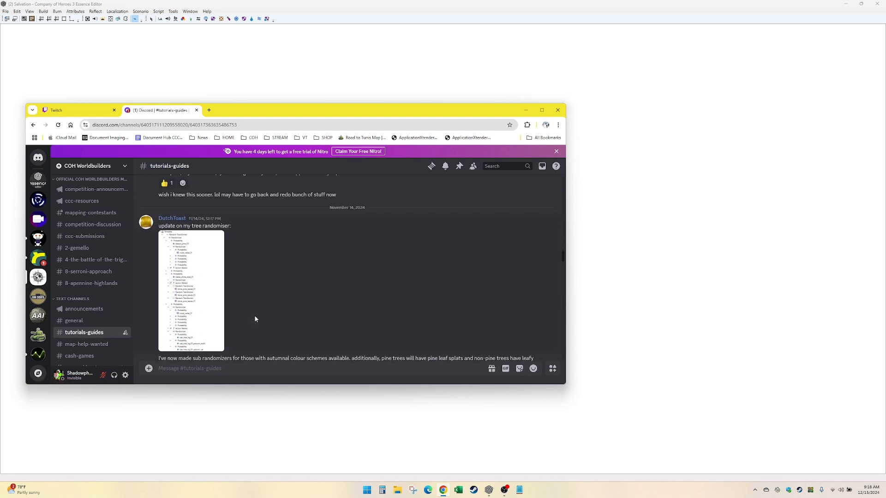
pyautogui.scroll(10, 255, 319)
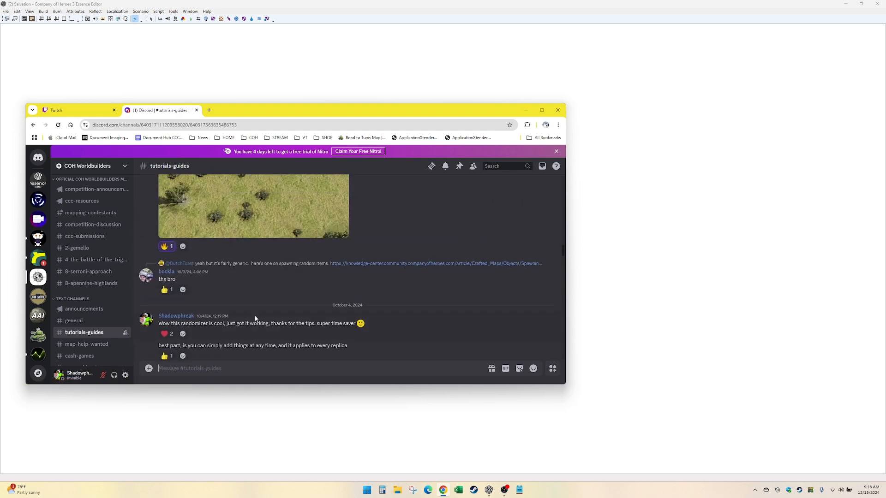
pyautogui.scroll(-2, 257, 316)
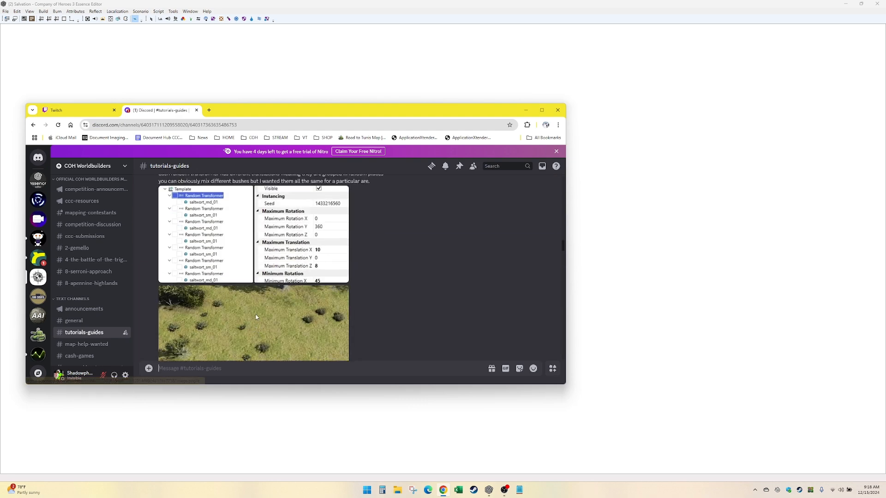
pyautogui.scroll(1, 257, 317)
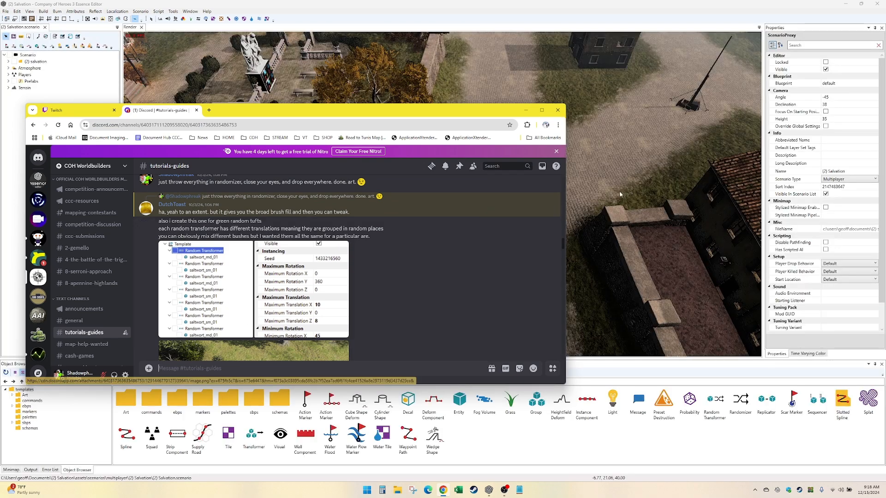
# - Switch to Essence Editor and inspect the grass strip between the cobbled road and the rocky cliffs
pyautogui.click(619, 191)
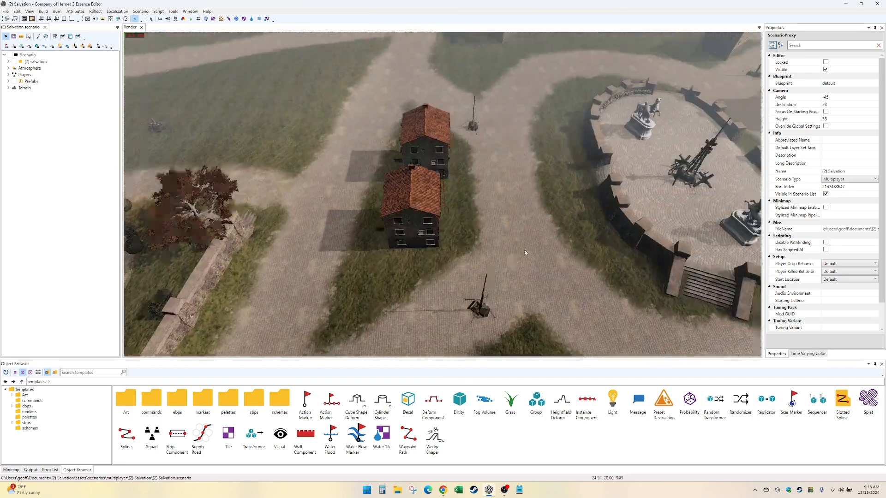
pyautogui.moveTo(524, 250); pyautogui.dragTo(357, 224, button='middle')
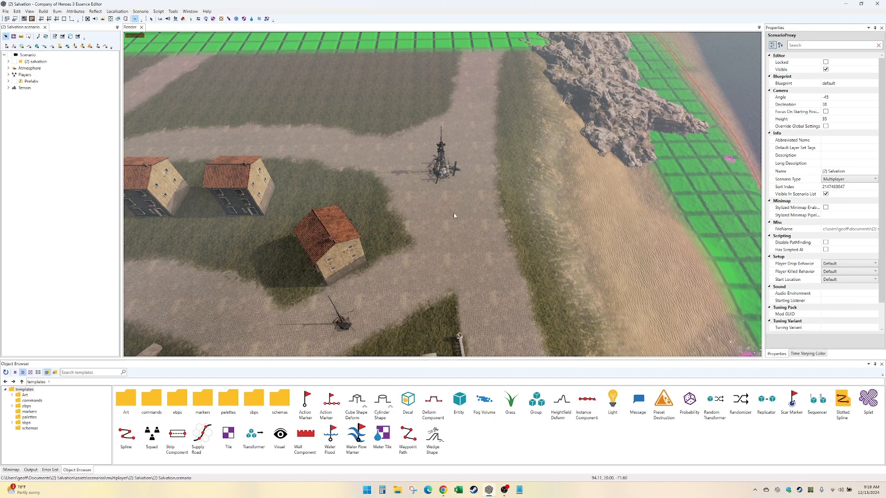
pyautogui.scroll(5, 463, 246)
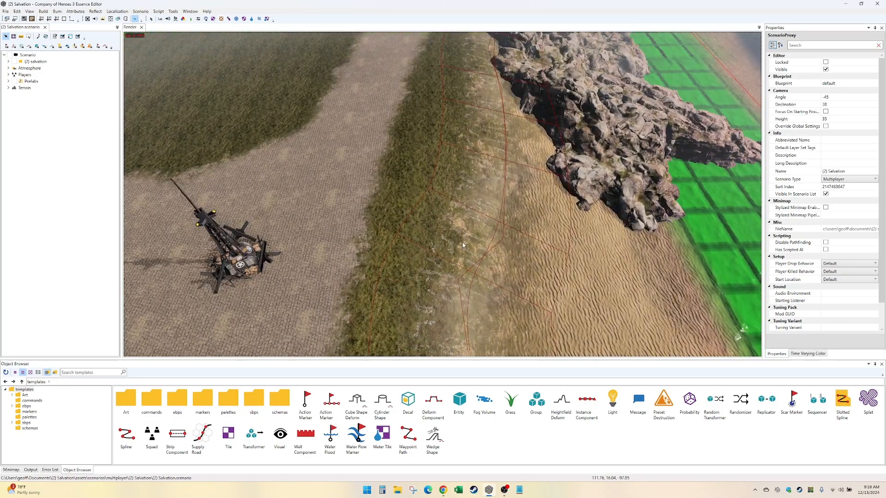
pyautogui.moveTo(463, 245); pyautogui.dragTo(465, 232, button='middle')
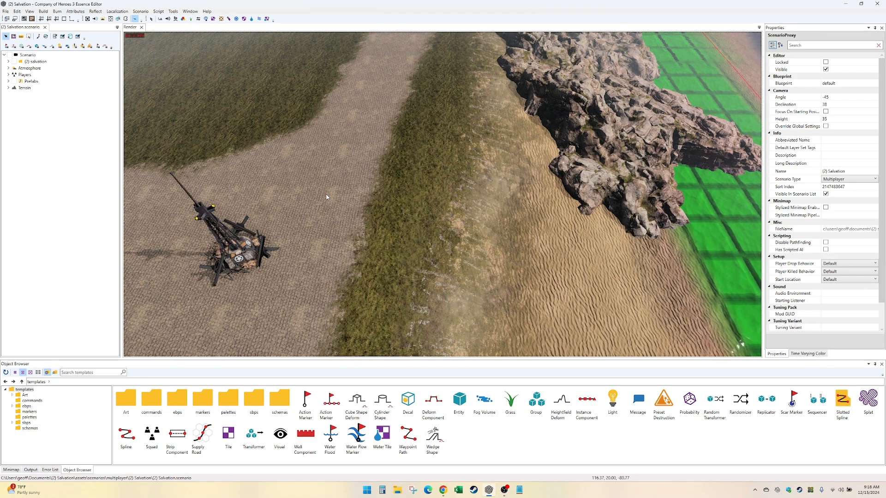
# - Return to Discord in Chrome, open the linked Spawning Random Objects guide, and read how to create a Randomizer
pyautogui.hotkey('alt', 'Tab')
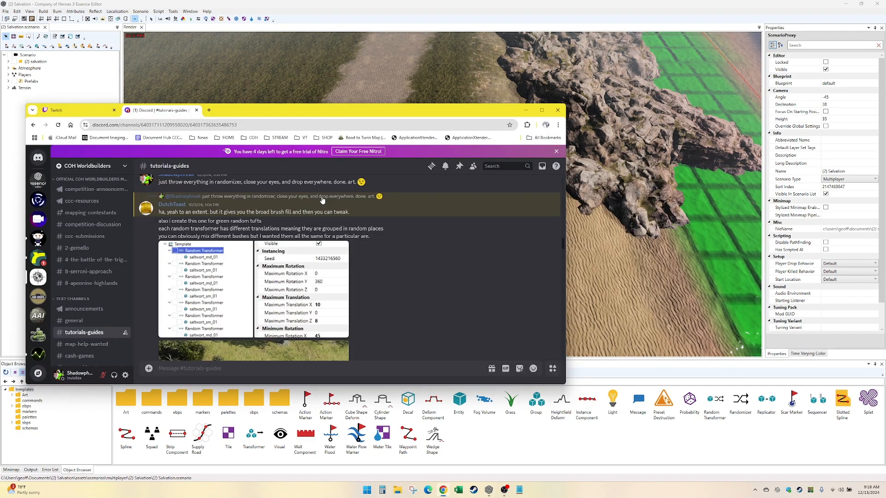
pyautogui.scroll(10, 254, 290)
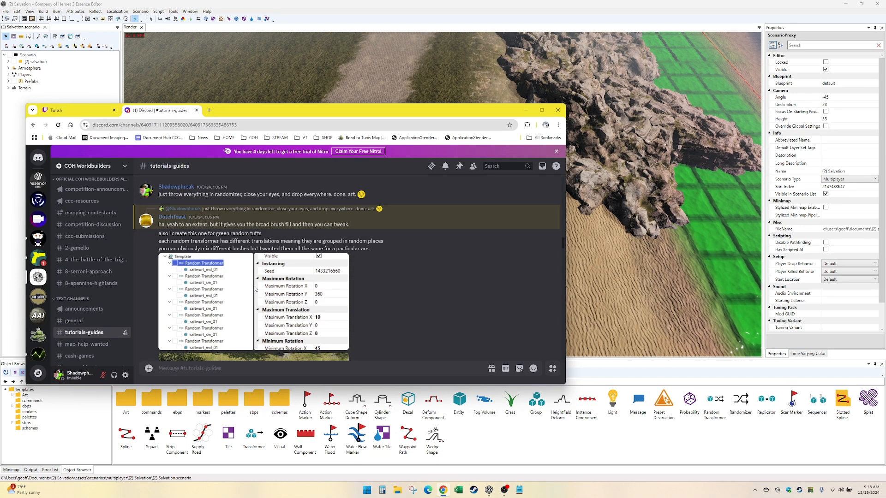
pyautogui.scroll(10, 255, 289)
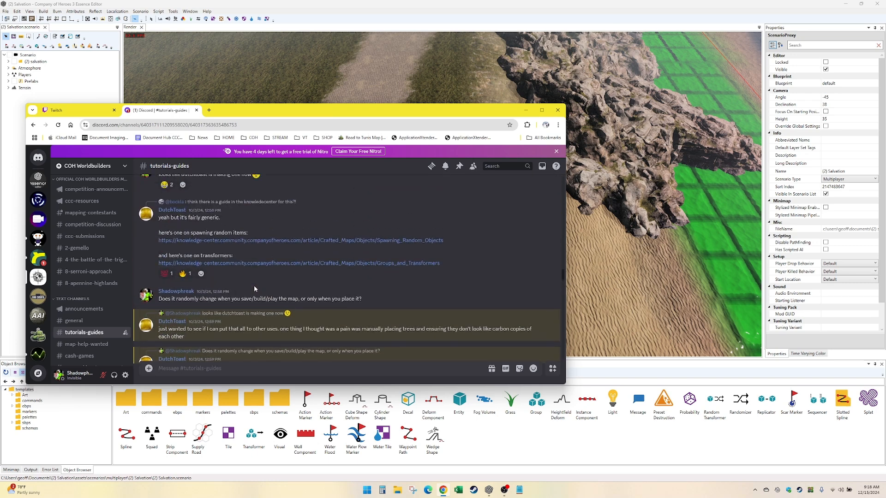
pyautogui.click(272, 241)
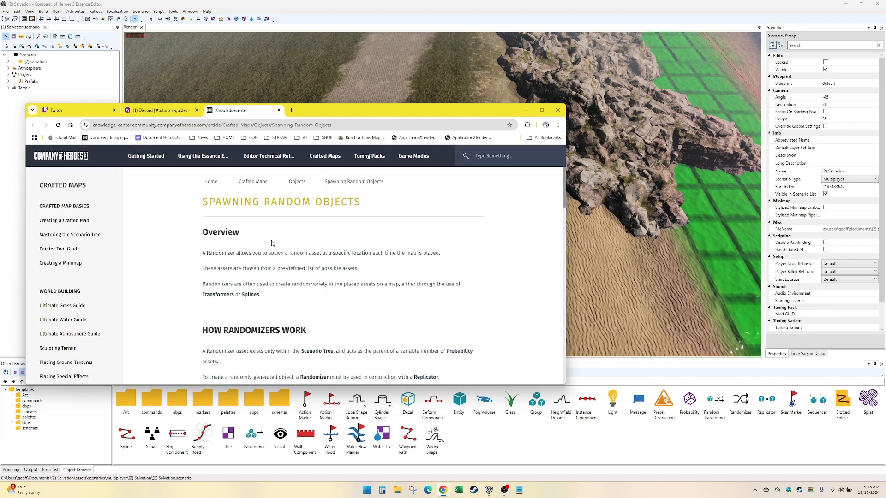
pyautogui.scroll(-4, 179, 286)
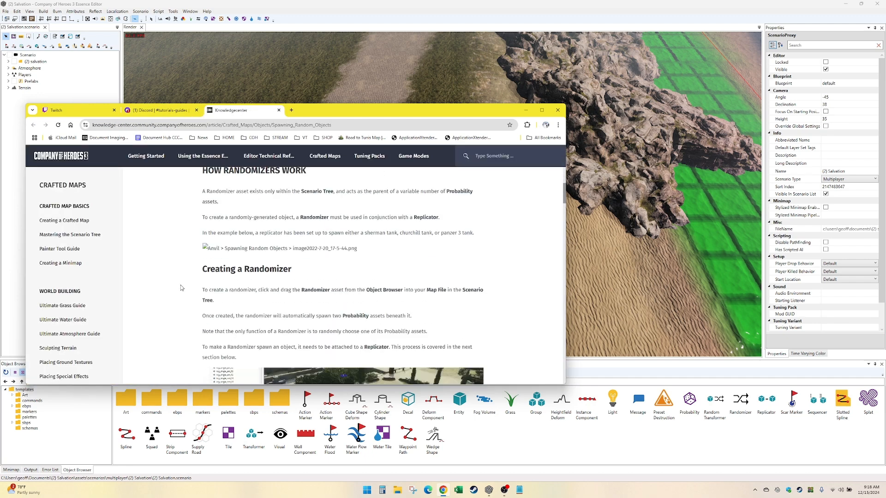
pyautogui.scroll(-4, 180, 288)
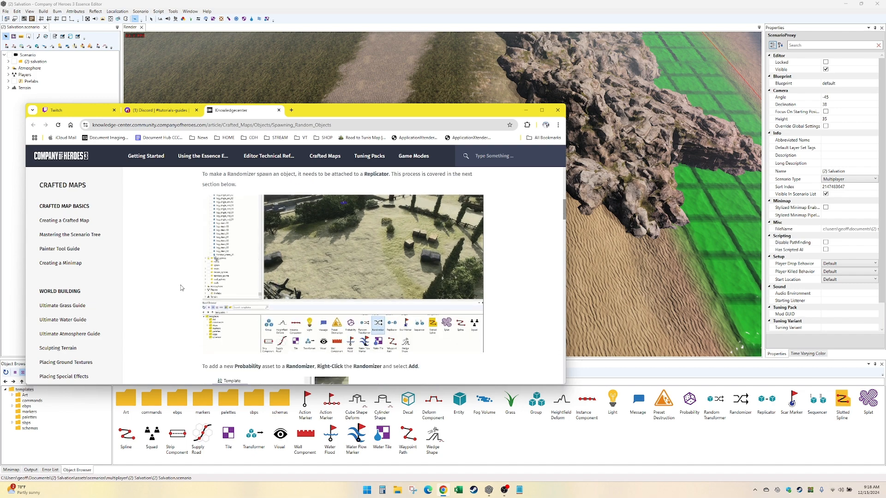
# - Return to Essence Editor and add a Randomizer blueprint to the (2) salvation layer
pyautogui.click(526, 111)
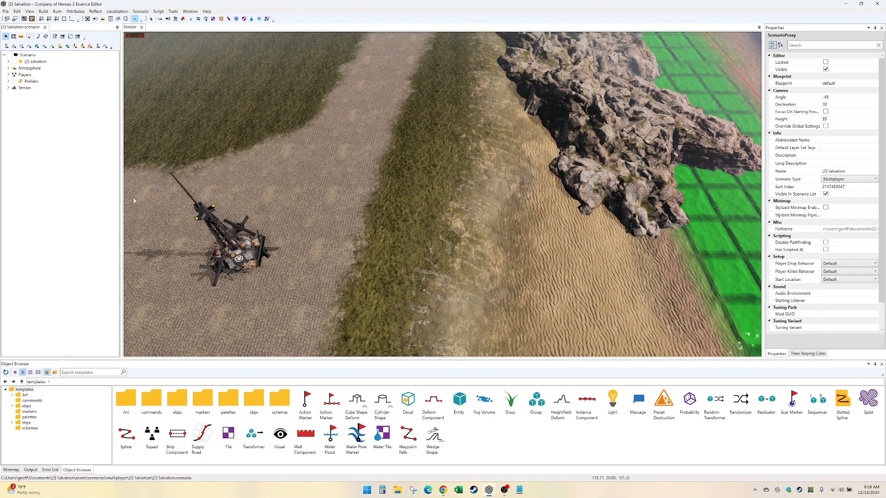
pyautogui.click(9, 62)
pyautogui.rightClick(38, 55)
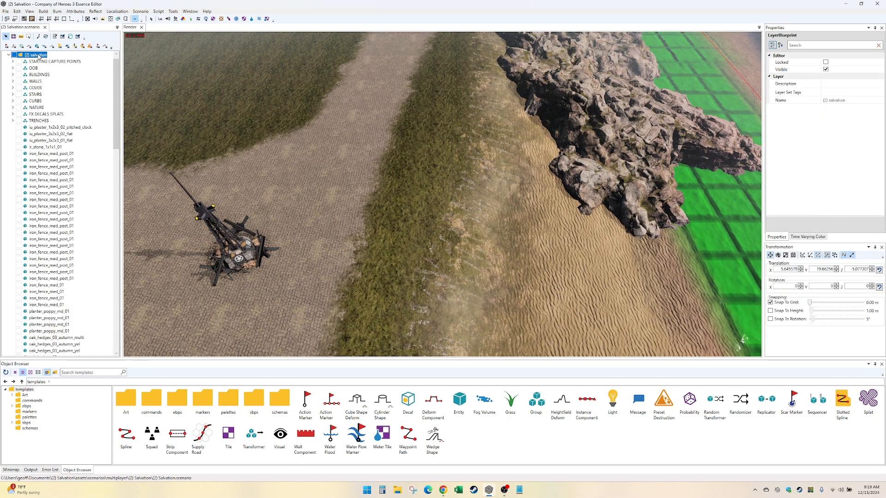
pyautogui.click(51, 59)
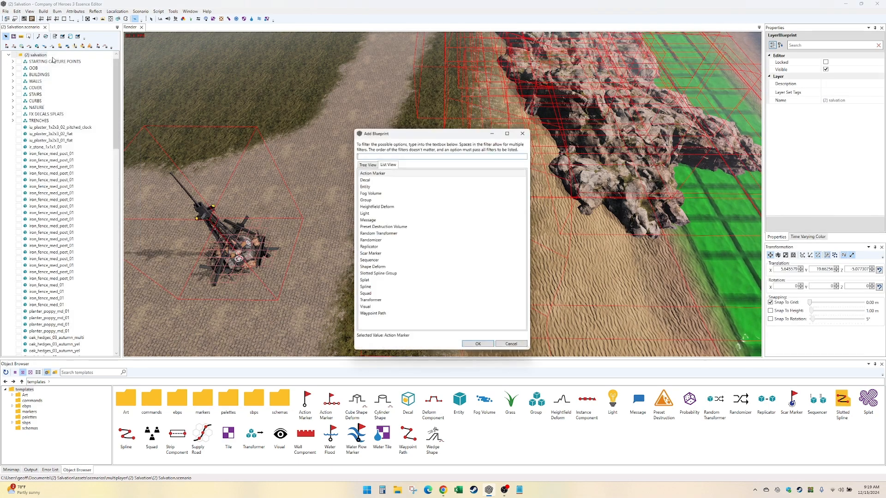
pyautogui.doubleClick(400, 241)
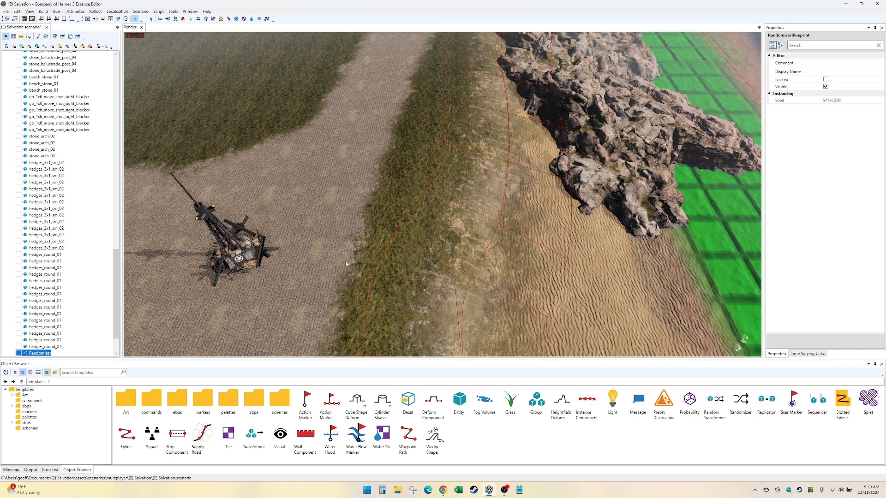
# - Add a Probability component to the Randomizer and an Entity blueprint inside that Probability
pyautogui.doubleClick(47, 353)
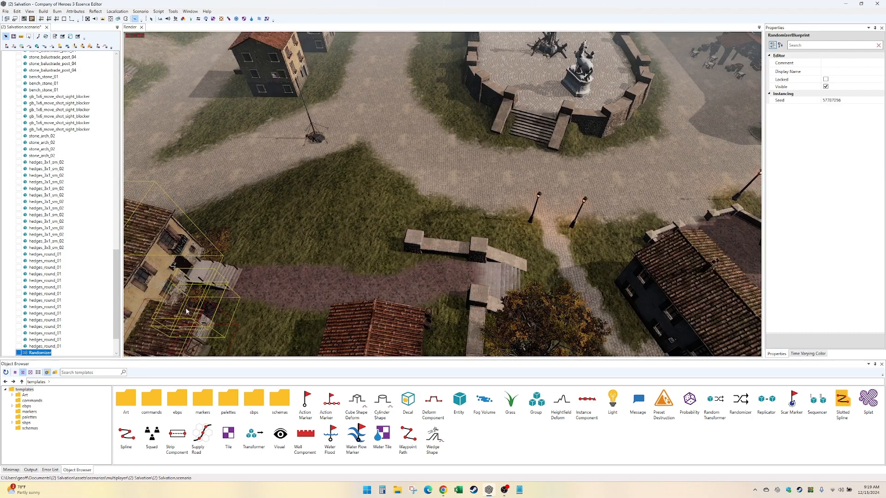
pyautogui.rightClick(36, 354)
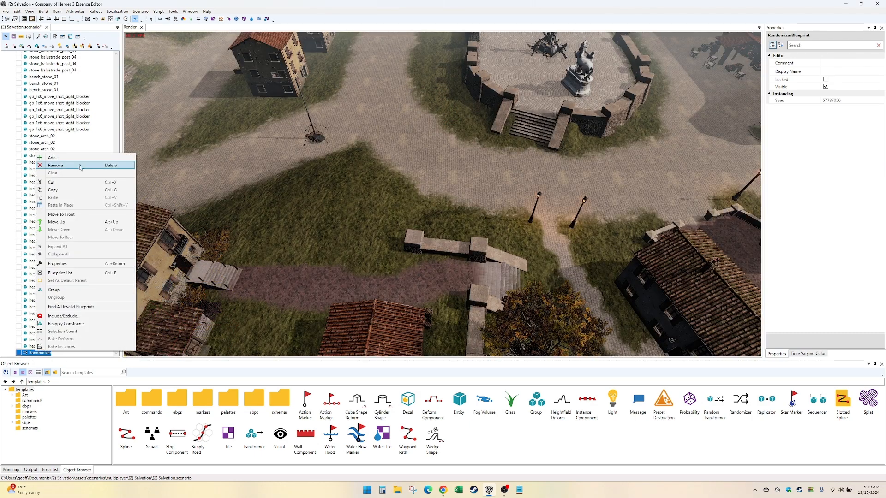
pyautogui.click(60, 165)
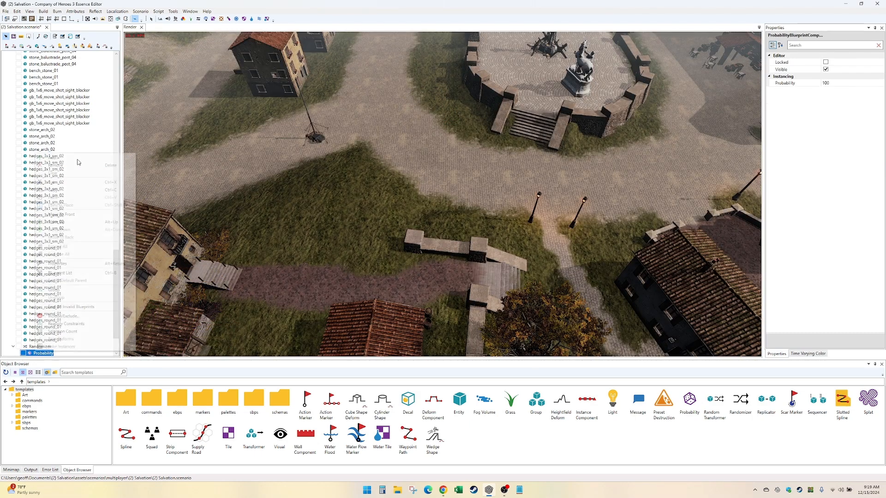
pyautogui.rightClick(45, 354)
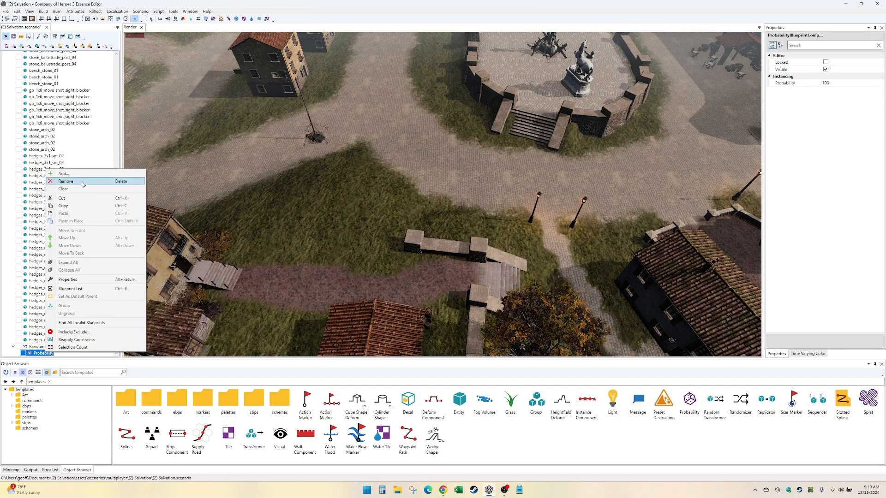
pyautogui.click(60, 173)
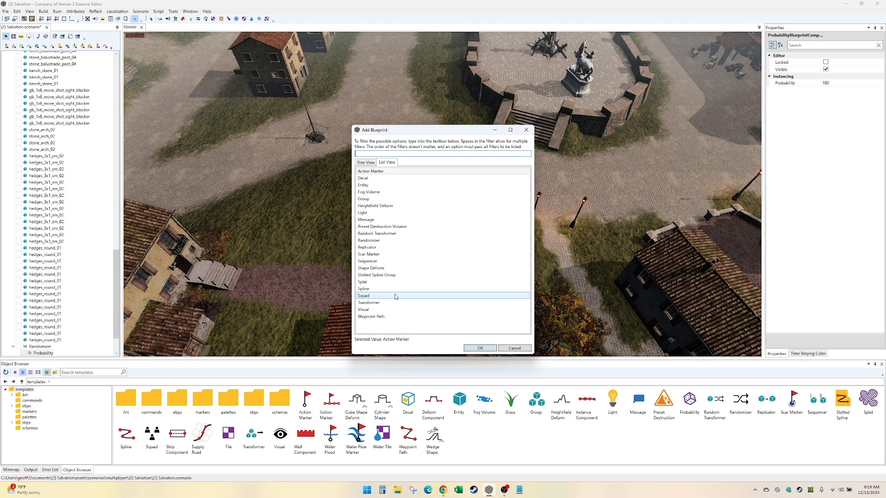
pyautogui.doubleClick(401, 185)
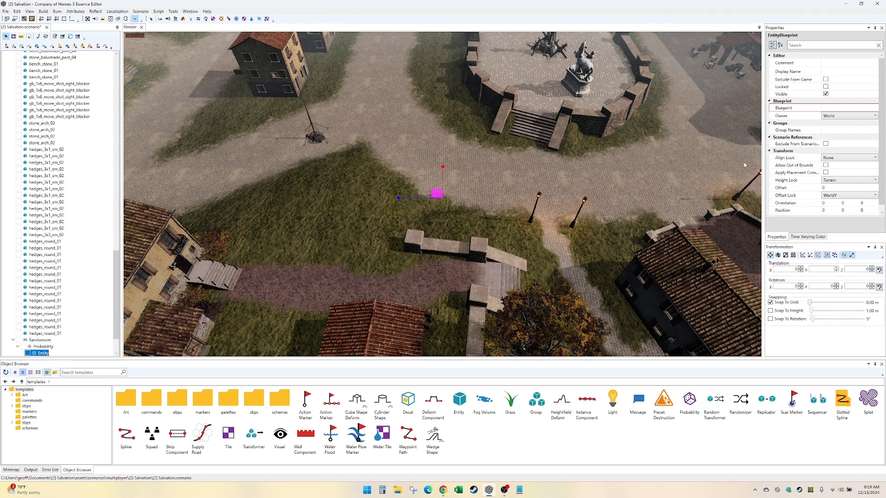
# - Set the new entity's blueprint to oak_tree_lrg_01 from the environment/nature/trees folder, filtering the list by oak
pyautogui.click(854, 108)
pyautogui.click(874, 108)
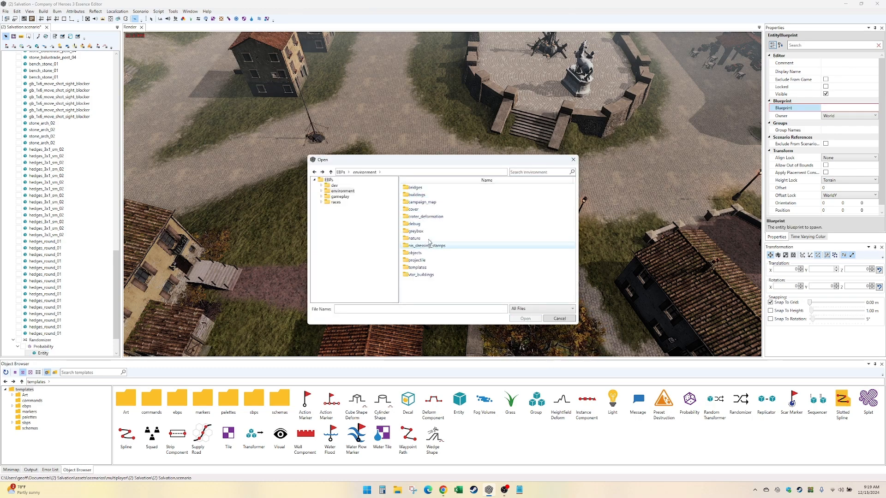
pyautogui.doubleClick(429, 239)
pyautogui.doubleClick(428, 224)
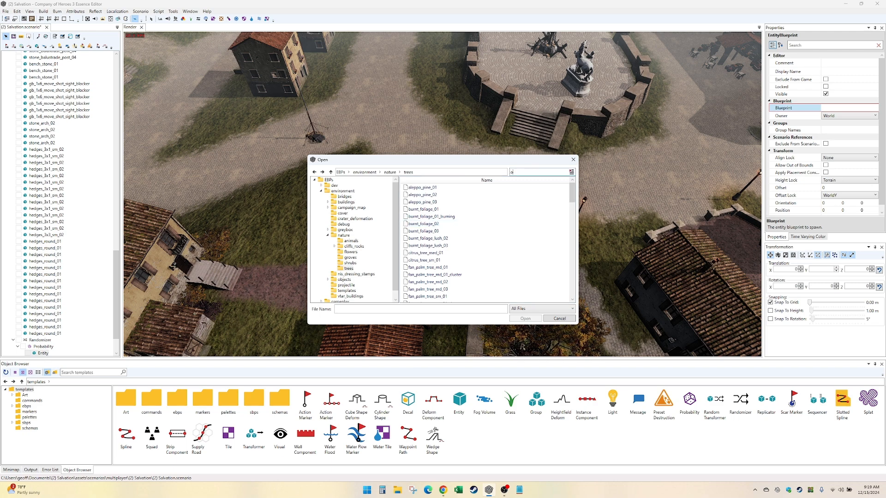
pyautogui.scroll(-9, 502, 235)
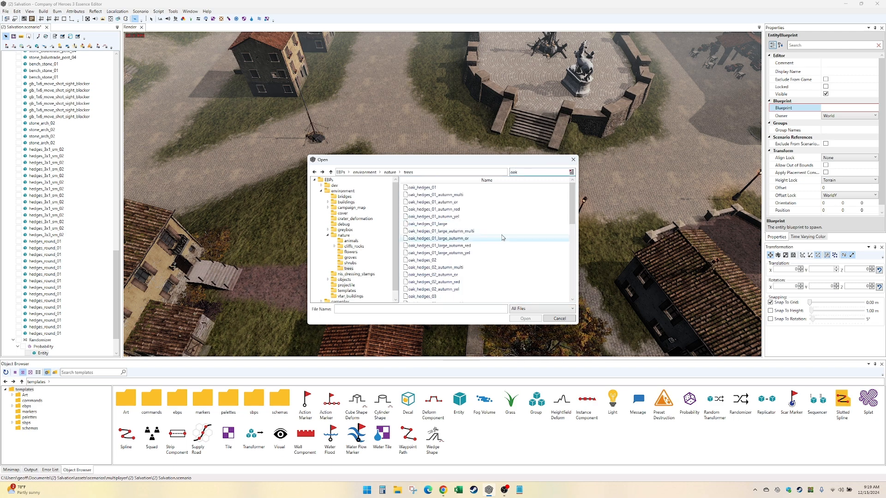
pyautogui.doubleClick(472, 217)
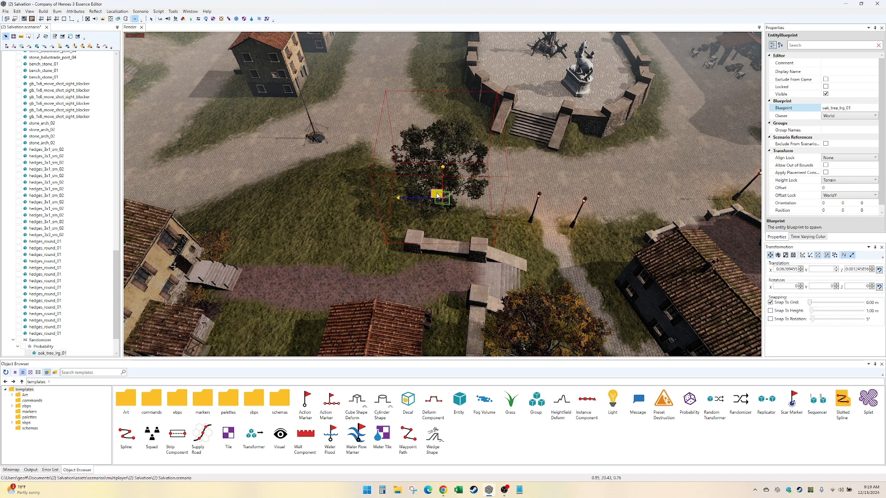
# - Move the Randomizer's oak tree from the map centre to the grass beside the cobbled road, at about 132.58, -64.06
pyautogui.moveTo(437, 196); pyautogui.dragTo(343, 241)
pyautogui.press('Up')
pyautogui.click(42, 347)
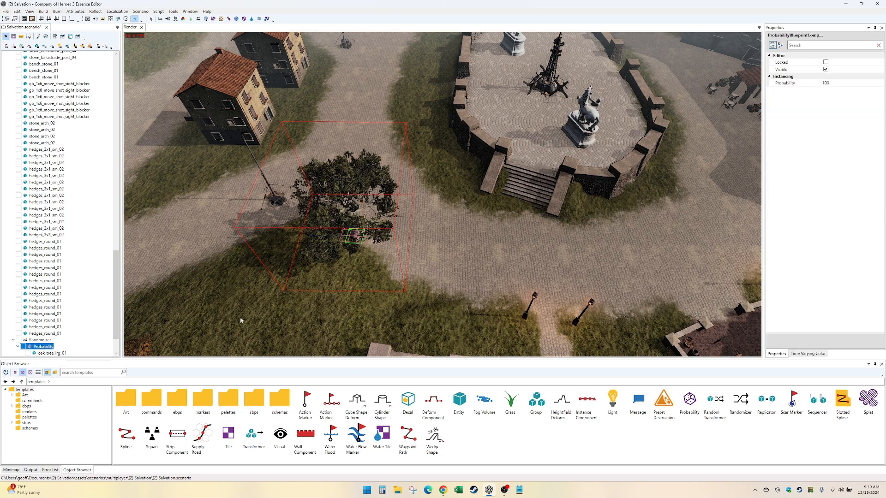
pyautogui.click(40, 340)
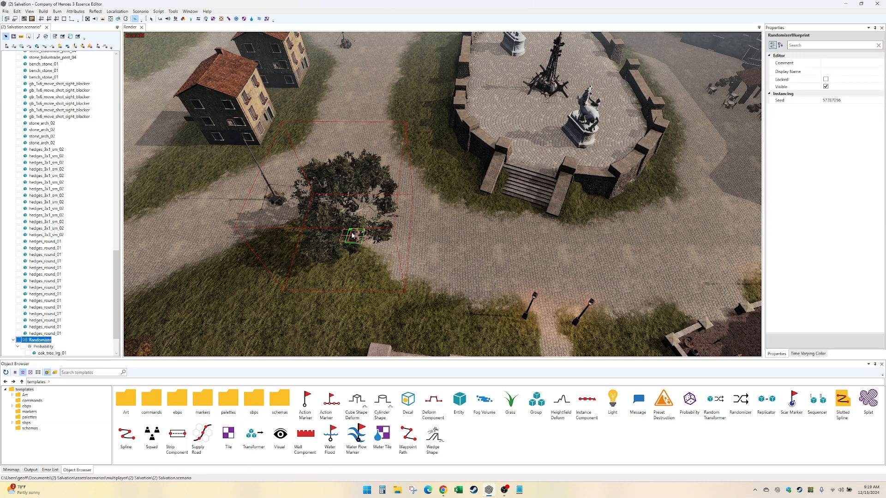
pyautogui.scroll(-10, 353, 236)
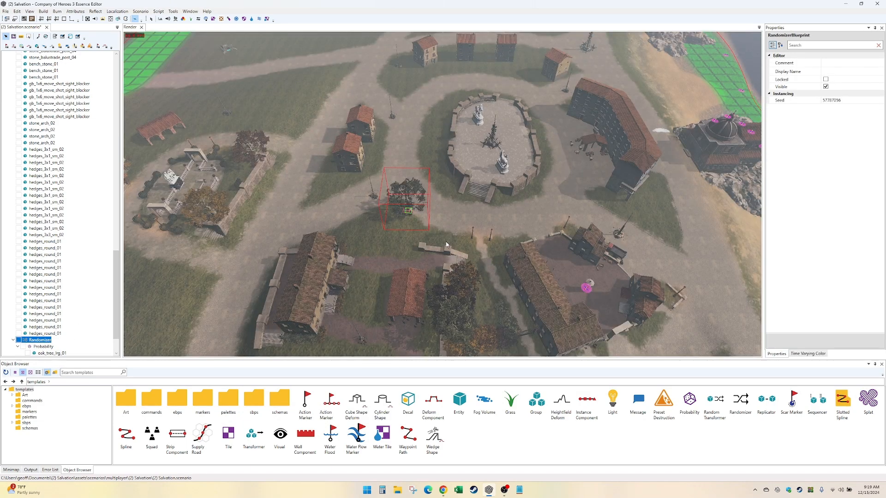
pyautogui.scroll(-3, 446, 245)
pyautogui.scroll(6, 415, 233)
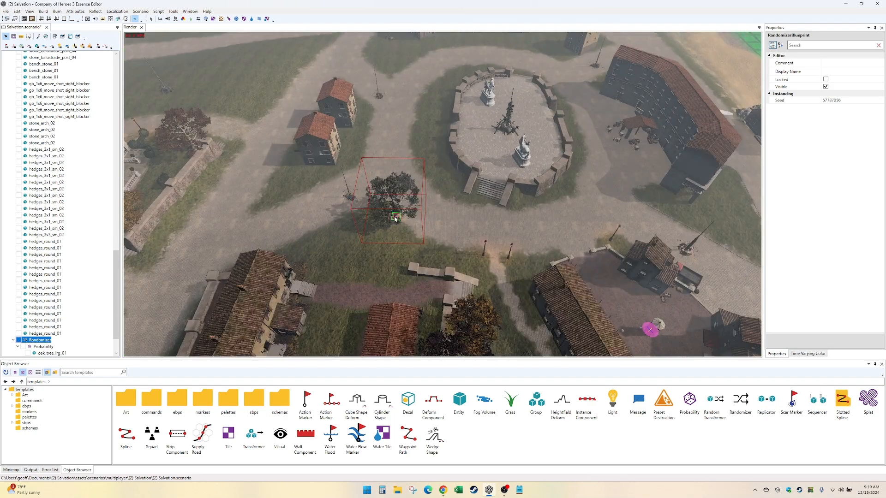
pyautogui.click(395, 218)
pyautogui.moveTo(392, 218); pyautogui.dragTo(456, 157)
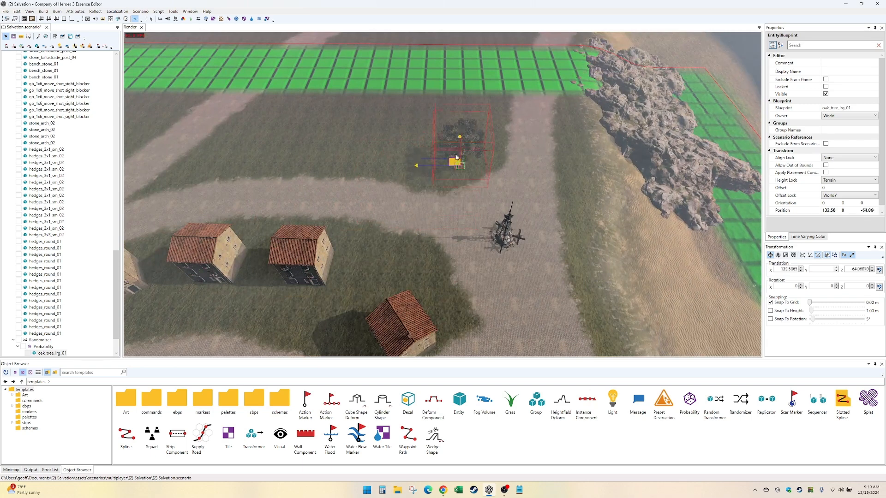
# - Check the Randomizer's entries in the scenario tree and inspect the placed oak and the grass strip beside the cliffs
pyautogui.doubleClick(41, 341)
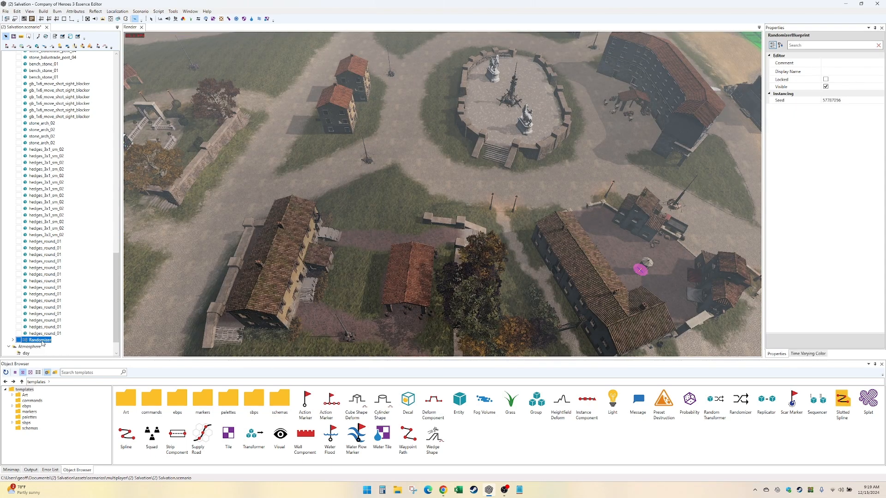
pyautogui.moveTo(394, 215); pyautogui.dragTo(422, 210, button='middle')
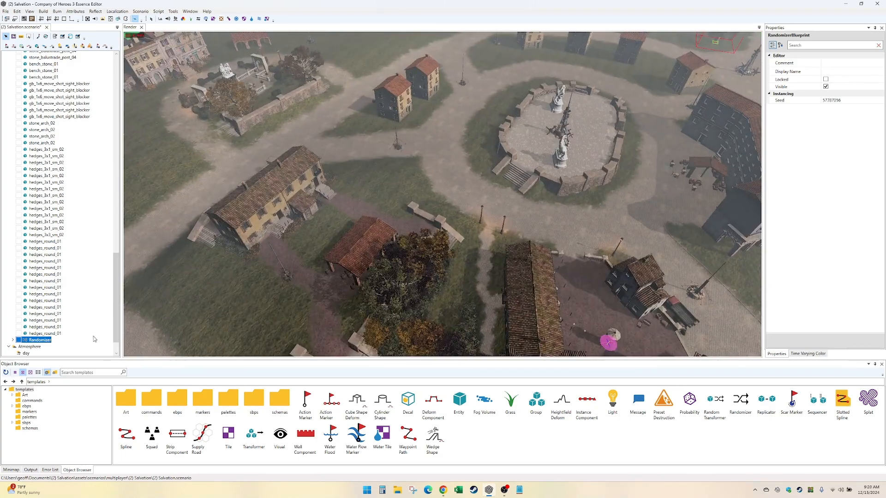
pyautogui.press('Up')
pyautogui.click(41, 342)
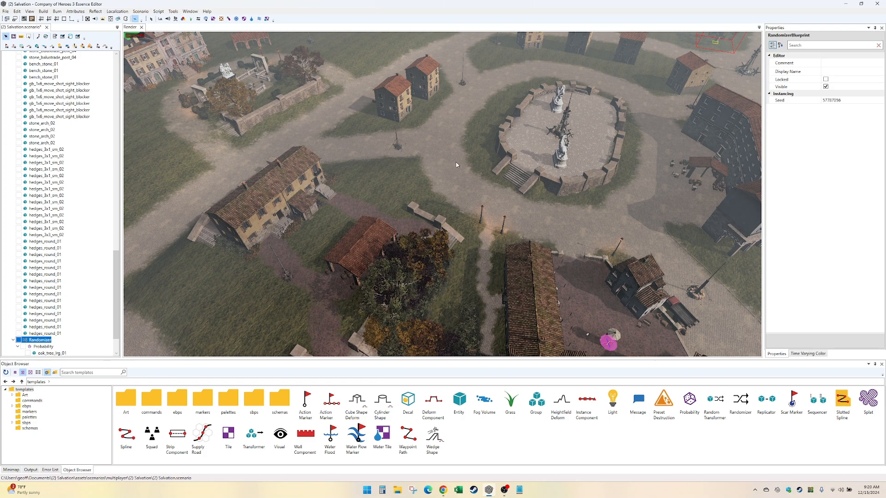
pyautogui.click(454, 163)
pyautogui.moveTo(454, 164); pyautogui.dragTo(382, 203, button='middle')
pyautogui.scroll(4, 407, 196)
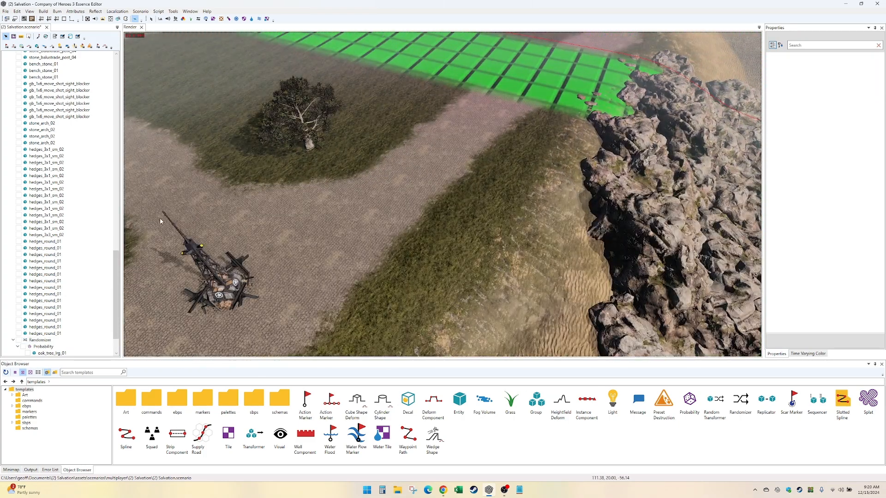
pyautogui.scroll(14, 82, 183)
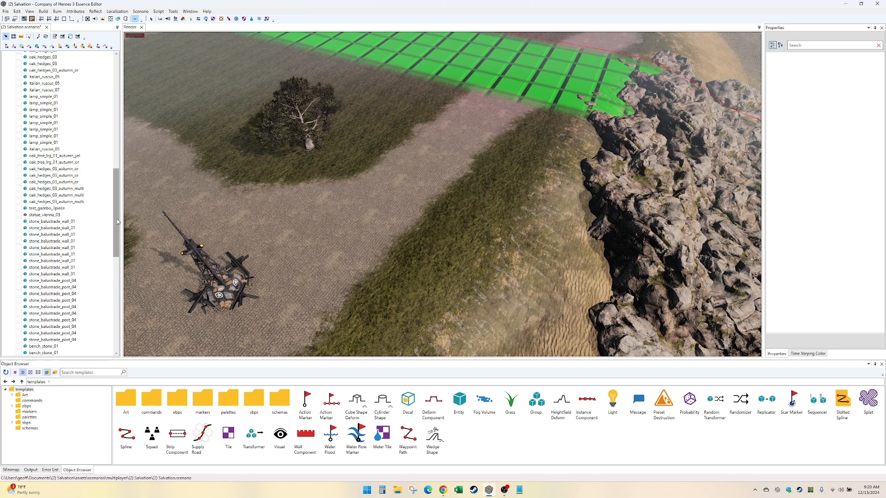
pyautogui.moveTo(118, 221); pyautogui.dragTo(129, 339)
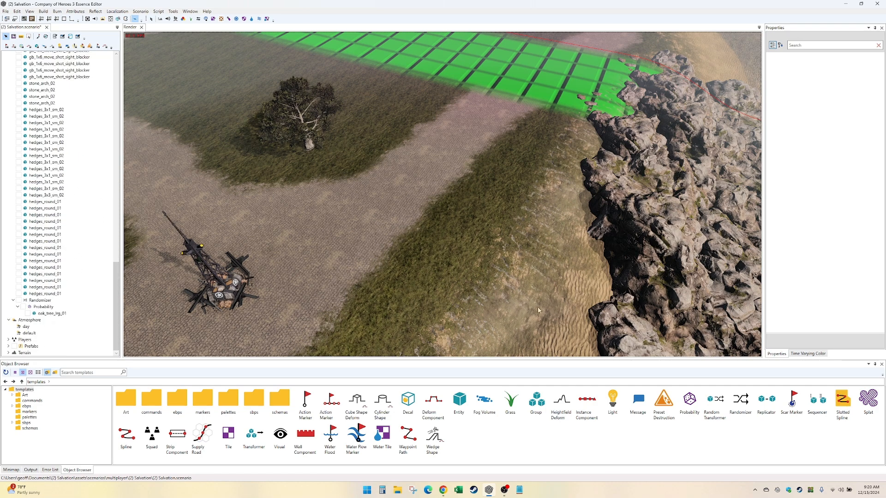
pyautogui.moveTo(539, 310); pyautogui.dragTo(542, 284, button='middle')
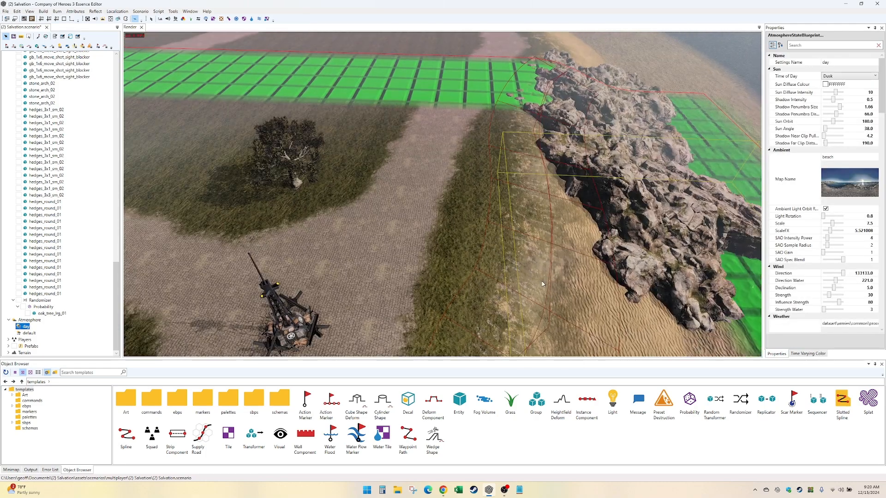
pyautogui.press('Down')
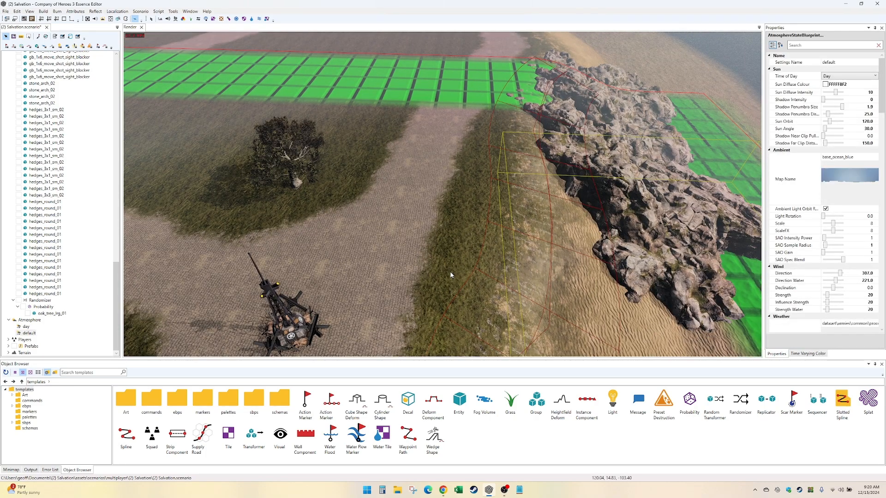
pyautogui.click(450, 271)
pyautogui.press('Down')
pyautogui.press('Right')
pyautogui.press('Left')
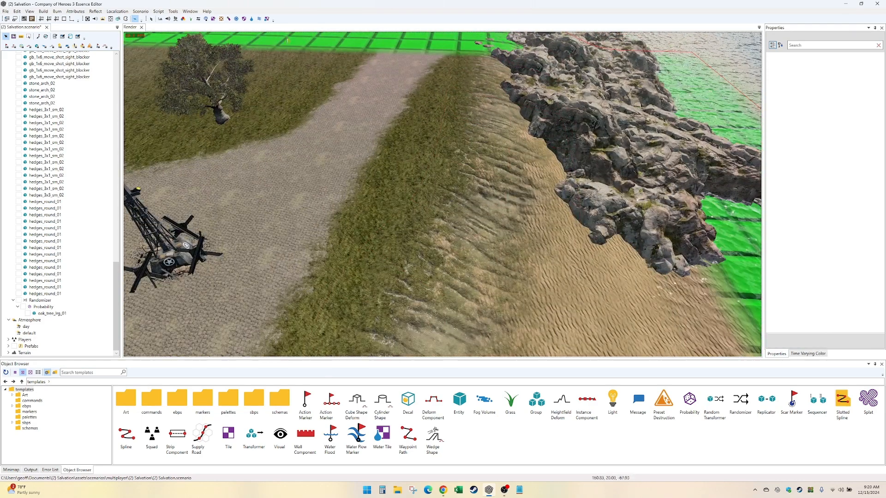
# - Activate the Height Map and carve a streambed from the cliff-side grass across the road and field at a height of about 15.96
pyautogui.click(160, 19)
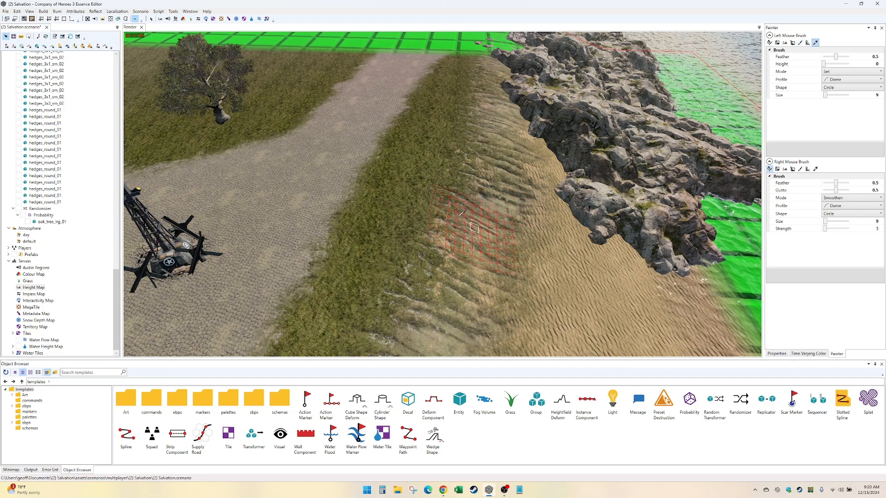
pyautogui.moveTo(462, 212)
pyautogui.mouseDown()
pyautogui.moveTo(365, 170)
pyautogui.moveTo(277, 151)
pyautogui.mouseUp()
pyautogui.moveTo(276, 151); pyautogui.dragTo(409, 211, button='middle')
pyautogui.moveTo(477, 217)
pyautogui.mouseDown()
pyautogui.moveTo(330, 202)
pyautogui.moveTo(179, 164)
pyautogui.mouseUp()
pyautogui.moveTo(161, 143)
pyautogui.mouseDown(button='middle')
pyautogui.moveTo(221, 166)
pyautogui.moveTo(339, 235)
pyautogui.mouseUp(button='middle')
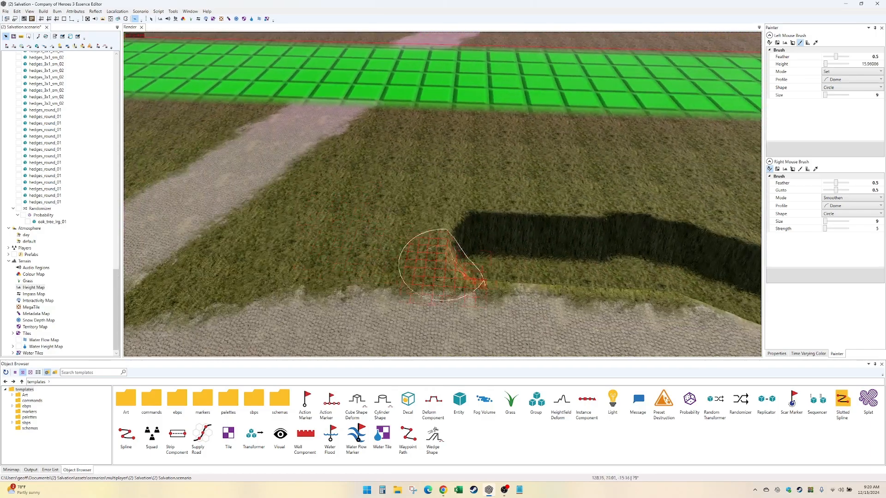
pyautogui.moveTo(461, 251); pyautogui.dragTo(221, 252)
pyautogui.moveTo(221, 252); pyautogui.dragTo(319, 279, button='middle')
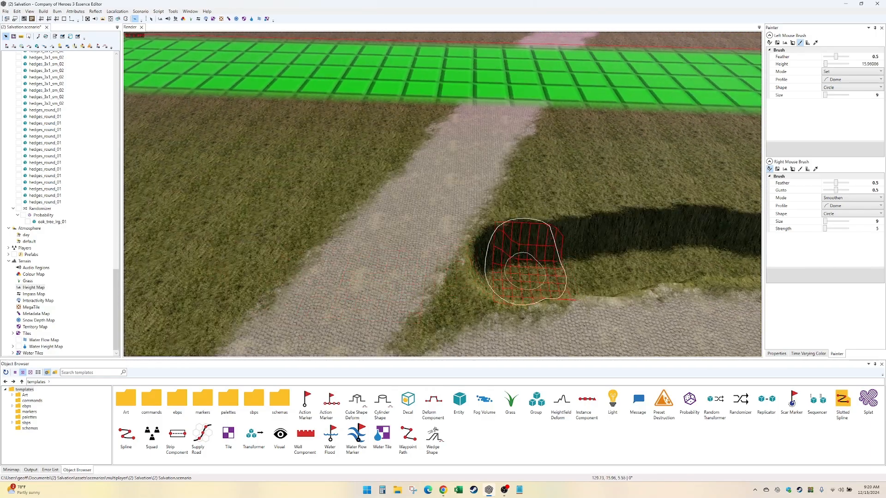
# - Extend the streambed at the same depth across the far cobbled road and through the green border strip
pyautogui.moveTo(520, 274)
pyautogui.mouseDown()
pyautogui.moveTo(395, 222)
pyautogui.moveTo(261, 44)
pyautogui.mouseUp()
pyautogui.moveTo(262, 44); pyautogui.dragTo(317, 242, button='middle')
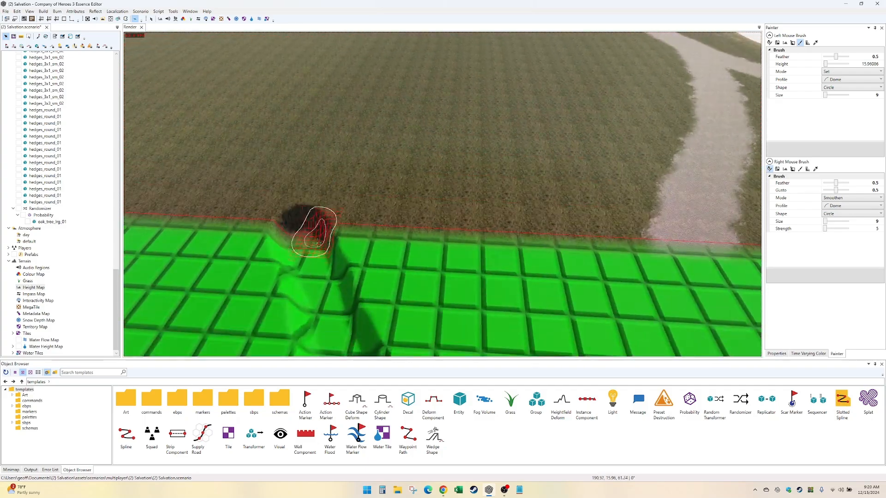
pyautogui.moveTo(296, 238); pyautogui.dragTo(293, 36)
pyautogui.moveTo(292, 36)
pyautogui.mouseDown(button='middle')
pyautogui.moveTo(257, 103)
pyautogui.moveTo(269, 164)
pyautogui.mouseUp(button='middle')
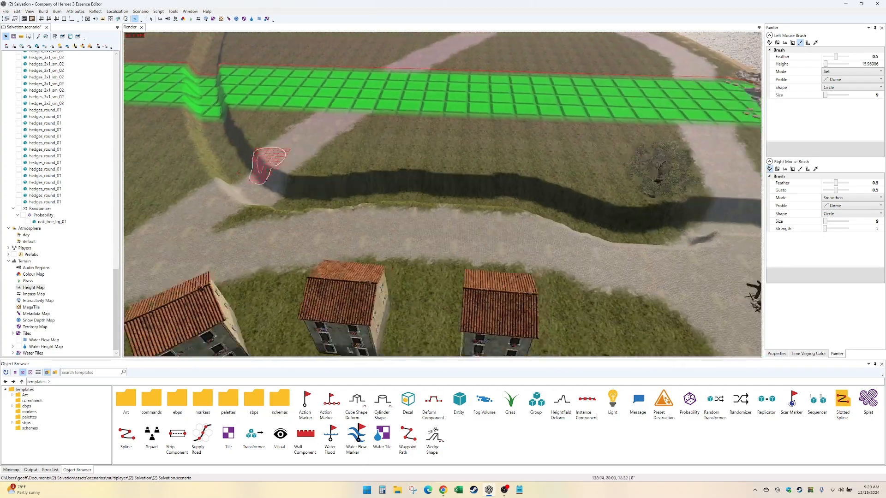
# - Raise the streambed beside the cliffs and across the road near the oak to a height of about 18.97
pyautogui.moveTo(683, 240); pyautogui.dragTo(417, 231, button='middle')
pyautogui.scroll(3, 437, 249)
pyautogui.scroll(-2, 464, 267)
pyautogui.scroll(1, 470, 266)
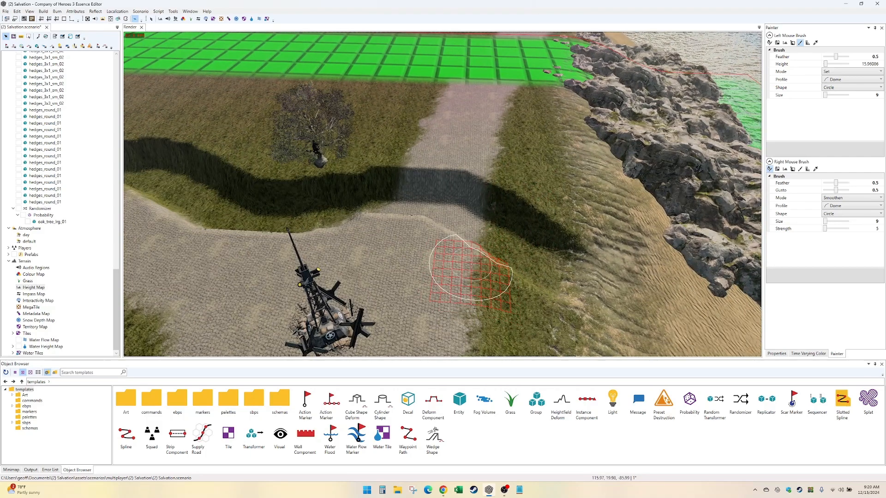
pyautogui.moveTo(480, 269)
pyautogui.mouseDown(button='middle')
pyautogui.moveTo(553, 296)
pyautogui.moveTo(665, 234)
pyautogui.mouseUp(button='middle')
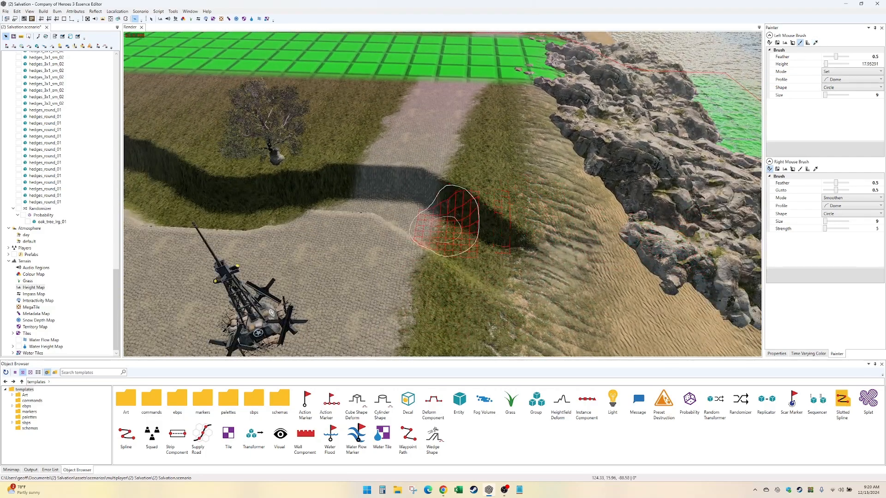
pyautogui.moveTo(414, 204)
pyautogui.mouseDown()
pyautogui.moveTo(395, 182)
pyautogui.moveTo(406, 208)
pyautogui.moveTo(304, 192)
pyautogui.moveTo(349, 182)
pyautogui.moveTo(346, 192)
pyautogui.moveTo(251, 203)
pyautogui.moveTo(316, 206)
pyautogui.mouseUp()
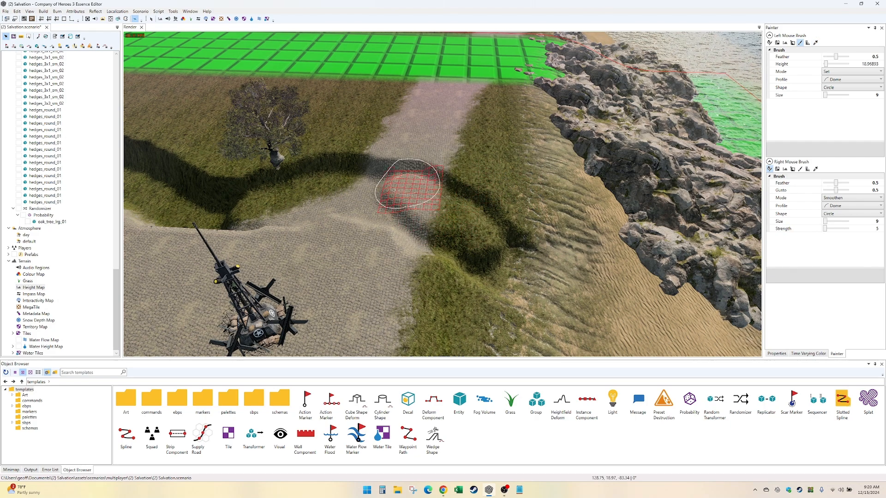
pyautogui.moveTo(381, 203)
pyautogui.mouseDown()
pyautogui.moveTo(289, 204)
pyautogui.moveTo(350, 174)
pyautogui.mouseUp()
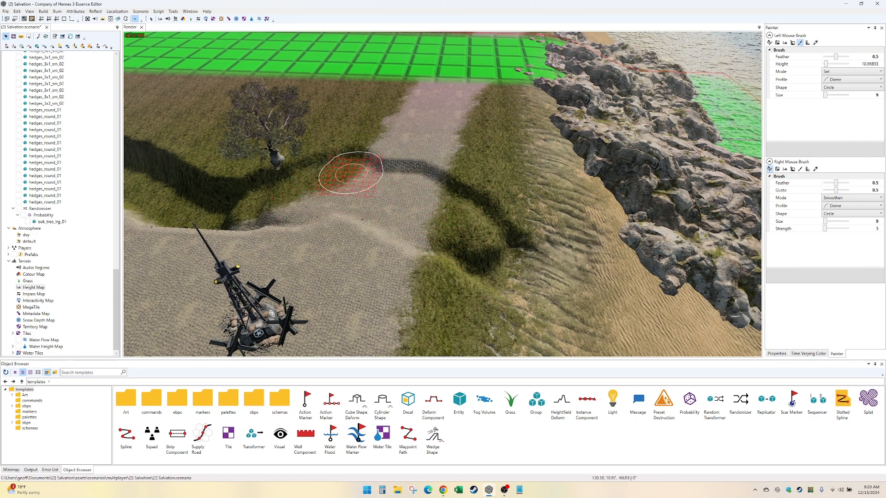
pyautogui.moveTo(350, 174); pyautogui.dragTo(500, 264, button='middle')
# - Continue making the streambed shallower along the grass field to the far road, keeping the height of about 18.97
pyautogui.moveTo(582, 284)
pyautogui.mouseDown()
pyautogui.moveTo(435, 257)
pyautogui.moveTo(500, 247)
pyautogui.moveTo(454, 253)
pyautogui.moveTo(256, 201)
pyautogui.moveTo(310, 201)
pyautogui.moveTo(389, 231)
pyautogui.moveTo(198, 208)
pyautogui.moveTo(267, 198)
pyautogui.mouseUp()
pyautogui.moveTo(267, 198); pyautogui.dragTo(517, 257, button='middle')
pyautogui.moveTo(517, 257)
pyautogui.mouseDown()
pyautogui.moveTo(367, 293)
pyautogui.moveTo(209, 173)
pyautogui.moveTo(267, 233)
pyautogui.moveTo(455, 261)
pyautogui.moveTo(279, 272)
pyautogui.mouseUp()
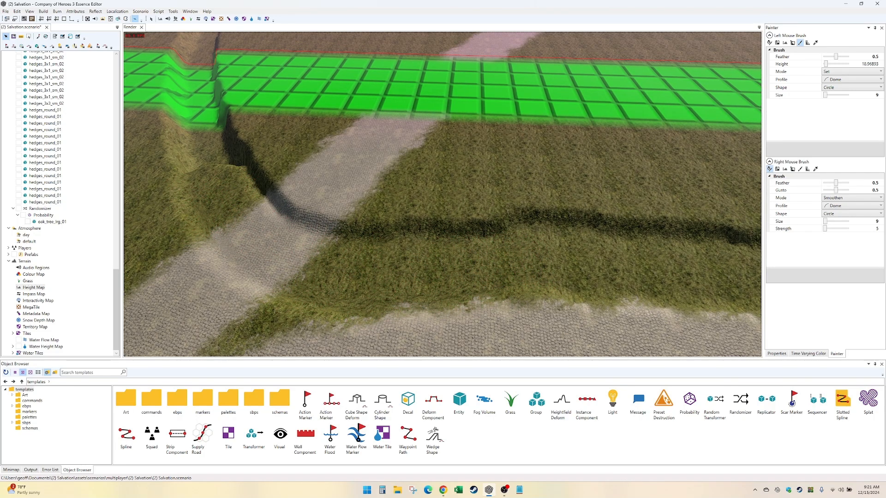
# - Bring up the Spawning Random Objects guide in Chrome and move its window off the editor's screen
pyautogui.hotkey('alt', 'Tab')
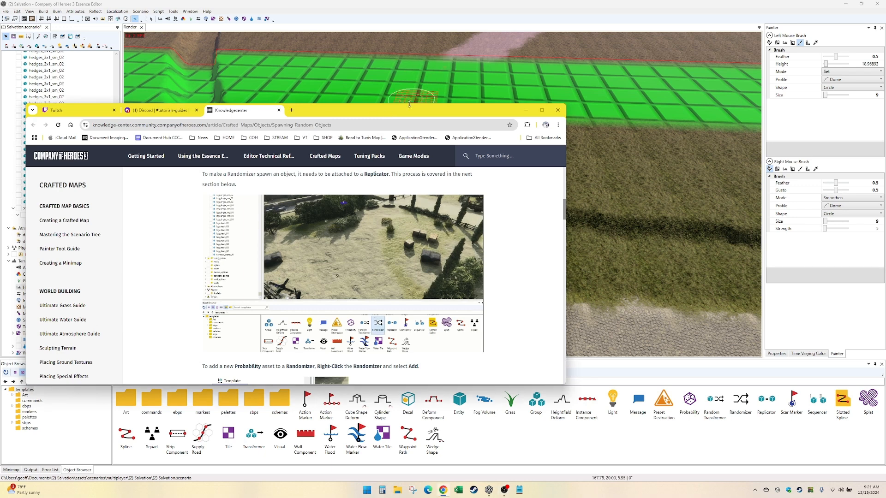
pyautogui.moveTo(403, 111); pyautogui.dragTo(404, 111)
pyautogui.moveTo(318, 114); pyautogui.dragTo(0, 141)
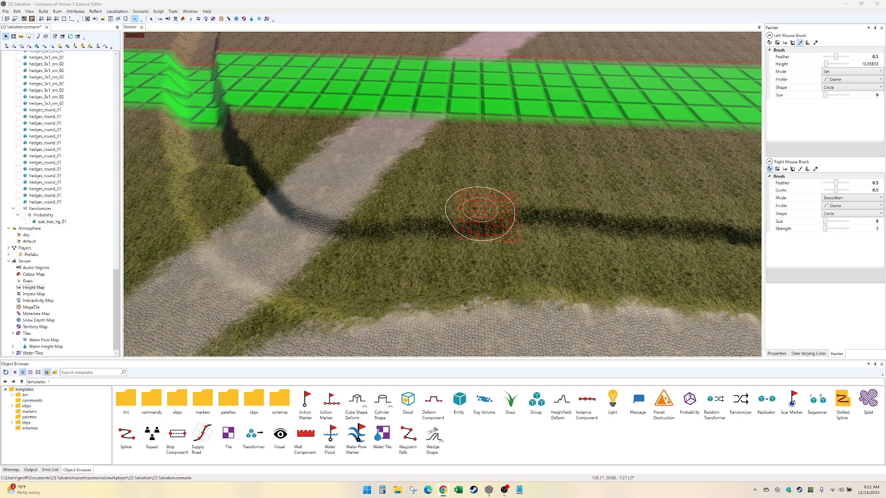
# - Continue making the streambed shallower past the far cobbled road and through the green border strip at a height of about 18.97
pyautogui.moveTo(271, 250); pyautogui.dragTo(206, 133)
pyautogui.moveTo(221, 140); pyautogui.dragTo(333, 321, button='middle')
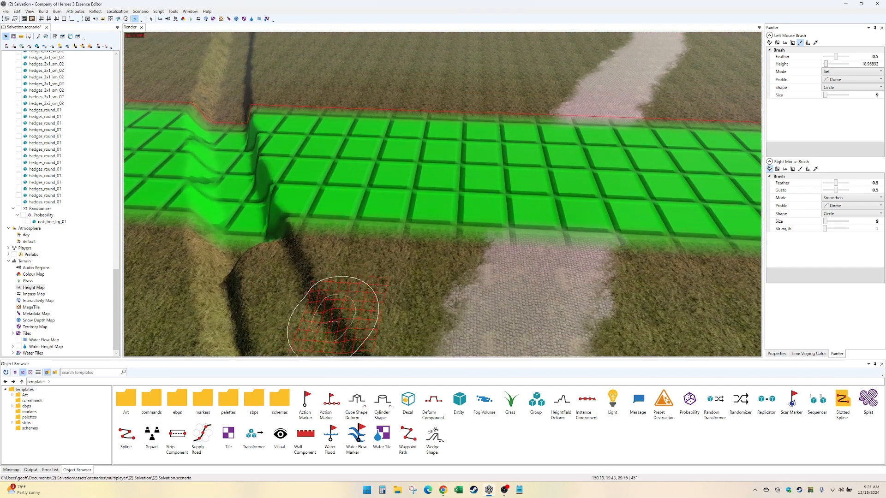
pyautogui.moveTo(333, 321)
pyautogui.mouseDown()
pyautogui.moveTo(274, 318)
pyautogui.moveTo(220, 87)
pyautogui.moveTo(248, 248)
pyautogui.moveTo(232, 69)
pyautogui.moveTo(209, 174)
pyautogui.moveTo(213, 235)
pyautogui.mouseUp()
pyautogui.moveTo(203, 187)
pyautogui.mouseDown(button='middle')
pyautogui.moveTo(278, 227)
pyautogui.moveTo(270, 245)
pyautogui.mouseUp(button='middle')
pyautogui.moveTo(292, 211)
pyautogui.mouseDown()
pyautogui.moveTo(300, 41)
pyautogui.moveTo(343, 227)
pyautogui.moveTo(347, 207)
pyautogui.moveTo(313, 53)
pyautogui.moveTo(355, 257)
pyautogui.mouseUp()
pyautogui.moveTo(356, 257)
pyautogui.mouseDown(button='middle')
pyautogui.moveTo(298, 278)
pyautogui.moveTo(300, 288)
pyautogui.mouseUp(button='middle')
pyautogui.moveTo(300, 288)
pyautogui.mouseDown()
pyautogui.moveTo(312, 91)
pyautogui.moveTo(284, 137)
pyautogui.moveTo(283, 55)
pyautogui.moveTo(329, 72)
pyautogui.moveTo(324, 56)
pyautogui.mouseUp()
pyautogui.moveTo(324, 57)
pyautogui.mouseDown(button='middle')
pyautogui.moveTo(304, 137)
pyautogui.moveTo(309, 159)
pyautogui.mouseUp(button='middle')
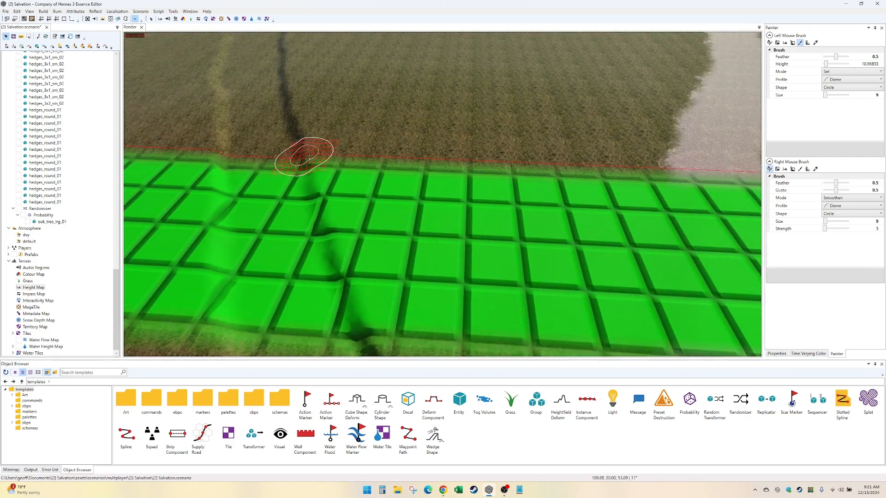
pyautogui.press('Down')
pyautogui.press('Right')
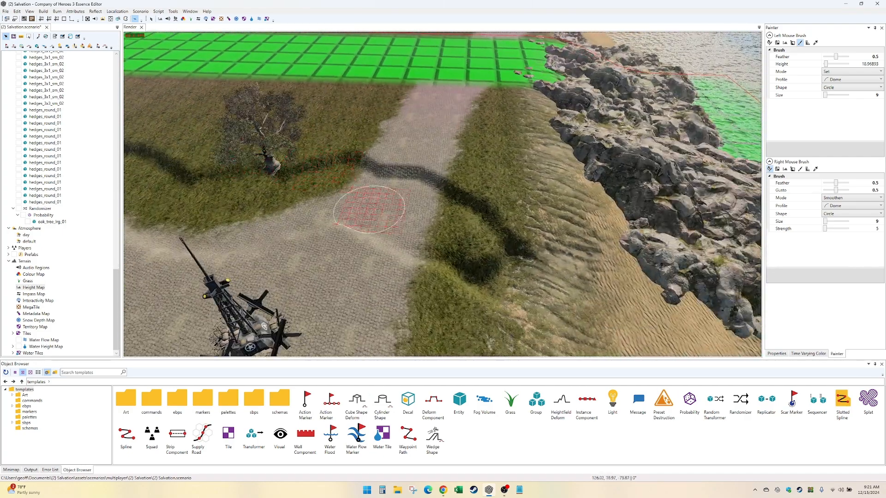
# - Level out the deep hollow at the streambed's end on the grass between the cobbled road and the cliffs
pyautogui.moveTo(369, 210)
pyautogui.mouseDown()
pyautogui.moveTo(433, 233)
pyautogui.moveTo(485, 237)
pyautogui.moveTo(480, 262)
pyautogui.mouseUp()
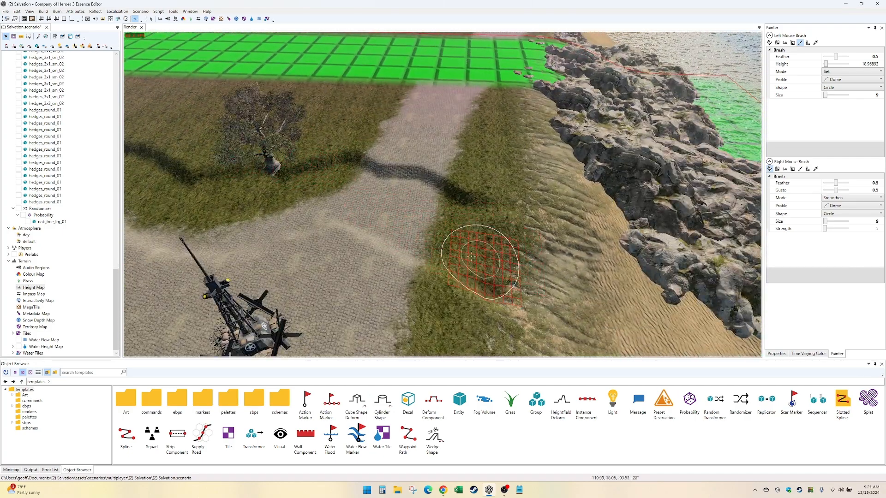
pyautogui.press('Right')
pyautogui.press('Down')
pyautogui.scroll(3, 478, 258)
pyautogui.press('Left')
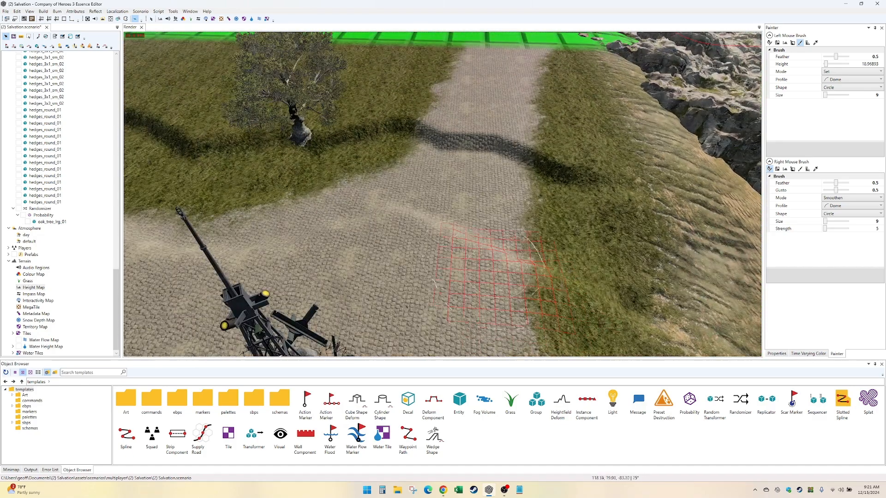
pyautogui.press('Up')
pyautogui.press('Down')
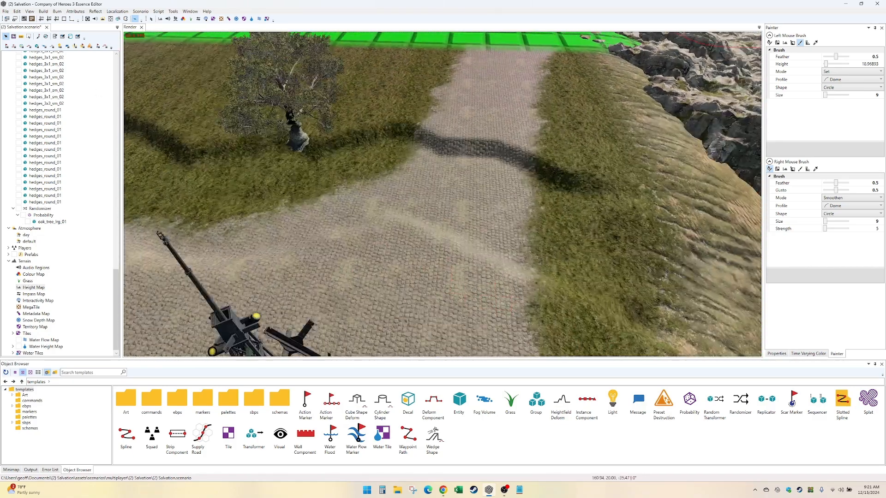
# - Set up the water height brush with height 19.5 and size 20, and start filling the streambed on the road near the oak
pyautogui.click(251, 20)
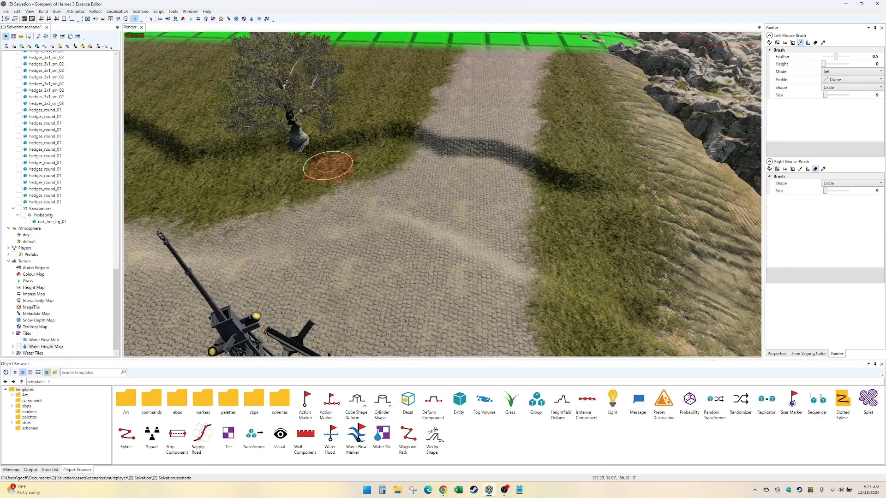
pyautogui.click(875, 64)
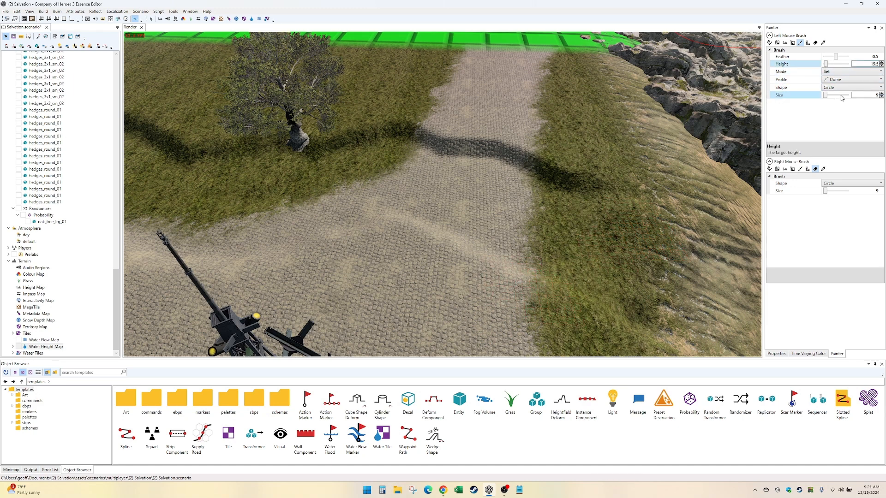
pyautogui.click(869, 95)
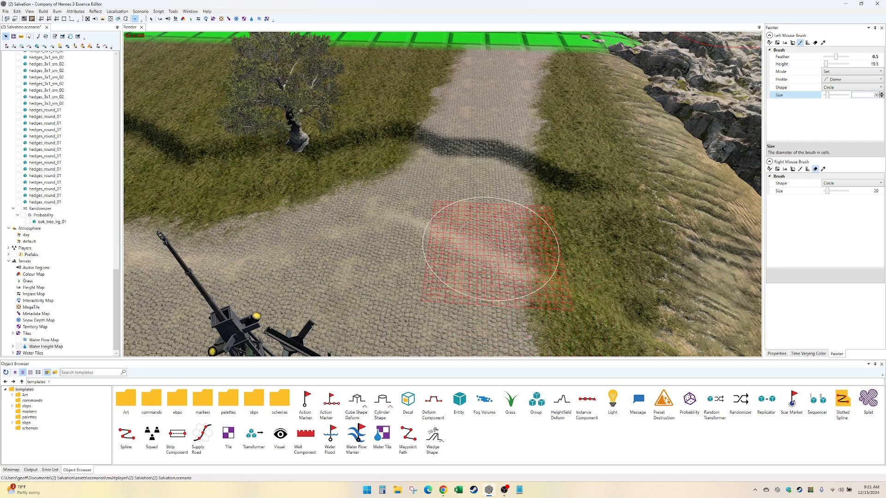
pyautogui.moveTo(491, 247); pyautogui.dragTo(484, 170, button='middle')
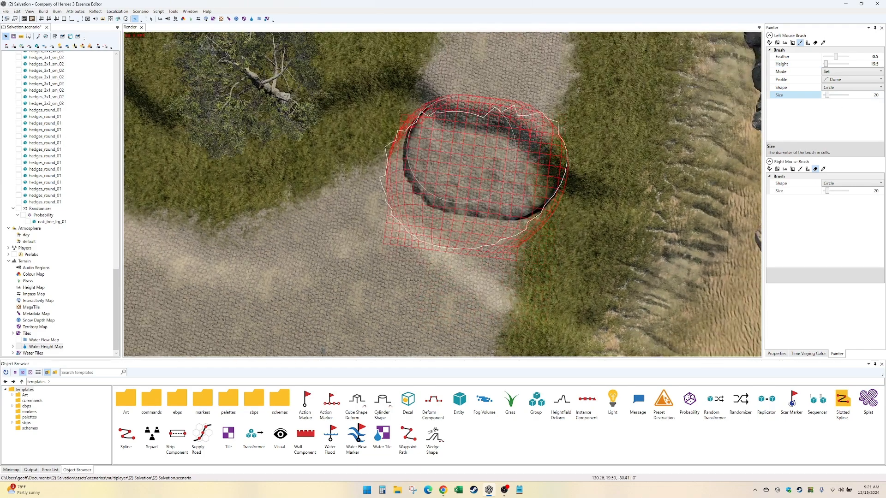
# - Paint water at height 19.5 along the streambed from the oak over the grass field towards the far cobbled road
pyautogui.moveTo(508, 212)
pyautogui.mouseDown()
pyautogui.moveTo(321, 155)
pyautogui.moveTo(381, 159)
pyautogui.mouseUp()
pyautogui.moveTo(288, 169); pyautogui.dragTo(538, 166, button='middle')
pyautogui.moveTo(539, 164)
pyautogui.mouseDown()
pyautogui.moveTo(526, 192)
pyautogui.moveTo(431, 193)
pyautogui.moveTo(331, 175)
pyautogui.mouseUp()
pyautogui.moveTo(330, 175)
pyautogui.mouseDown(button='middle')
pyautogui.moveTo(482, 145)
pyautogui.moveTo(659, 242)
pyautogui.mouseUp(button='middle')
pyautogui.moveTo(586, 226)
pyautogui.mouseDown()
pyautogui.moveTo(265, 147)
pyautogui.moveTo(449, 176)
pyautogui.moveTo(143, 163)
pyautogui.mouseUp()
pyautogui.moveTo(143, 163); pyautogui.dragTo(487, 167, button='middle')
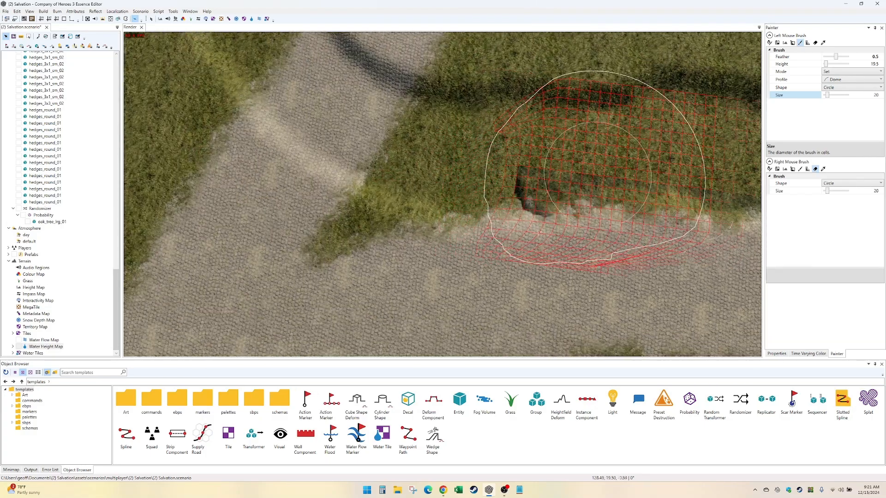
# - Extend the 19.5 water across the far cobbled road and into the green border strip
pyautogui.moveTo(595, 171)
pyautogui.mouseDown()
pyautogui.moveTo(560, 177)
pyautogui.moveTo(308, 93)
pyautogui.moveTo(425, 124)
pyautogui.moveTo(694, 142)
pyautogui.moveTo(325, 113)
pyautogui.mouseUp()
pyautogui.moveTo(325, 113)
pyautogui.mouseDown(button='middle')
pyautogui.moveTo(510, 166)
pyautogui.moveTo(646, 293)
pyautogui.mouseUp(button='middle')
pyautogui.moveTo(622, 258)
pyautogui.mouseDown()
pyautogui.moveTo(531, 193)
pyautogui.moveTo(425, 50)
pyautogui.moveTo(492, 140)
pyautogui.moveTo(451, 98)
pyautogui.moveTo(464, 149)
pyautogui.mouseUp()
pyautogui.moveTo(464, 150)
pyautogui.mouseDown(button='middle')
pyautogui.moveTo(607, 246)
pyautogui.moveTo(624, 334)
pyautogui.mouseUp(button='middle')
pyautogui.moveTo(624, 335)
pyautogui.mouseDown()
pyautogui.moveTo(602, 272)
pyautogui.moveTo(465, 123)
pyautogui.moveTo(489, 159)
pyautogui.mouseUp()
pyautogui.moveTo(489, 159)
pyautogui.mouseDown(button='middle')
pyautogui.moveTo(535, 233)
pyautogui.moveTo(517, 175)
pyautogui.mouseUp(button='middle')
pyautogui.moveTo(516, 175)
pyautogui.mouseDown()
pyautogui.moveTo(553, 284)
pyautogui.moveTo(493, 192)
pyautogui.moveTo(467, 134)
pyautogui.mouseUp()
pyautogui.moveTo(467, 134); pyautogui.dragTo(476, 221, button='middle')
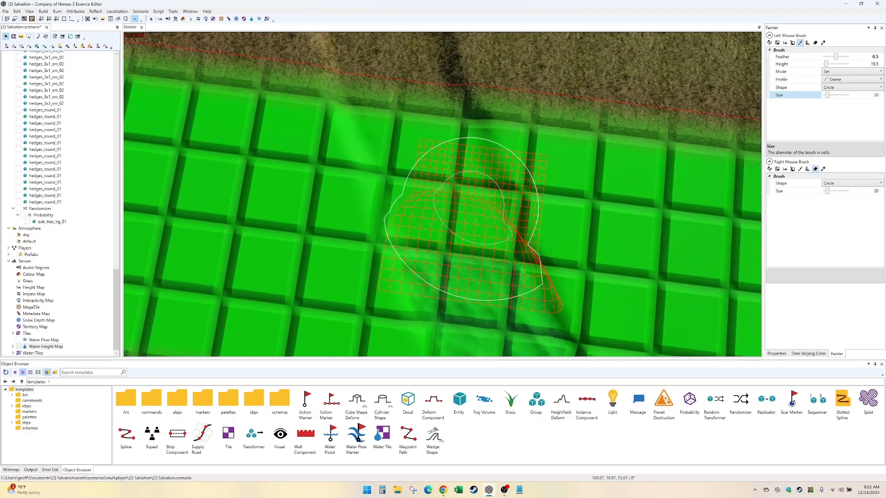
# - Paint the 19.5 water out of the border strip and along the streambed in the grass field beyond it
pyautogui.moveTo(355, 72); pyautogui.dragTo(423, 290, button='middle')
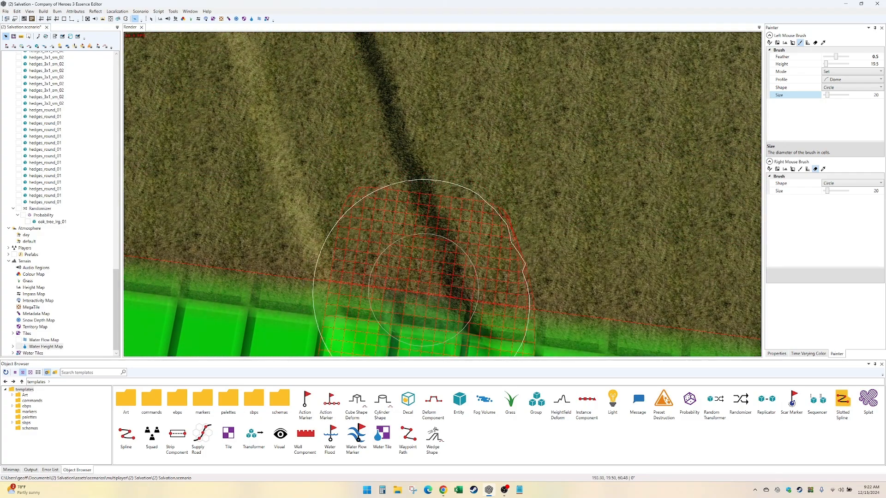
pyautogui.moveTo(336, 171)
pyautogui.mouseDown()
pyautogui.moveTo(328, 111)
pyautogui.moveTo(339, 132)
pyautogui.mouseUp()
pyautogui.moveTo(339, 132)
pyautogui.mouseDown(button='middle')
pyautogui.moveTo(488, 240)
pyautogui.moveTo(480, 290)
pyautogui.mouseUp(button='middle')
pyautogui.moveTo(480, 290); pyautogui.dragTo(450, 134)
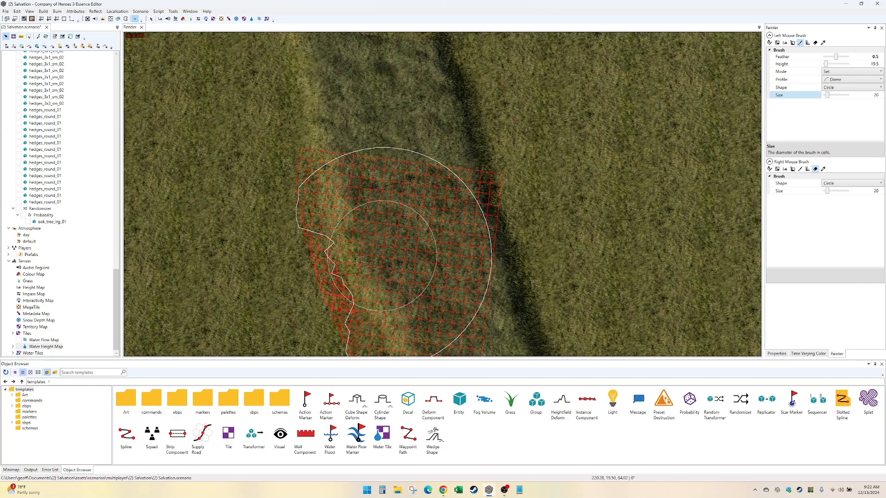
pyautogui.moveTo(347, 169); pyautogui.dragTo(340, 94)
pyautogui.moveTo(340, 95); pyautogui.dragTo(503, 286, button='middle')
pyautogui.moveTo(502, 286); pyautogui.dragTo(534, 218)
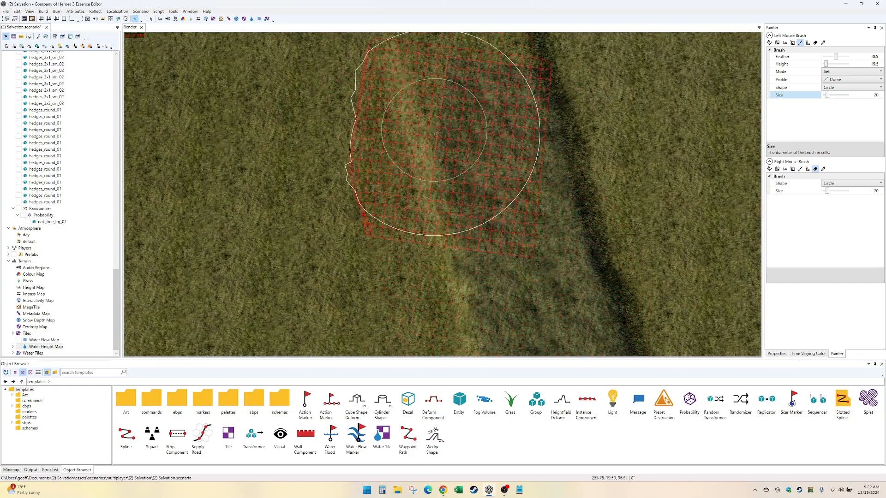
# - Carry the 19.5 water along the last stretch of the streambed to the terrain's outer edge
pyautogui.moveTo(437, 130); pyautogui.dragTo(444, 169, button='middle')
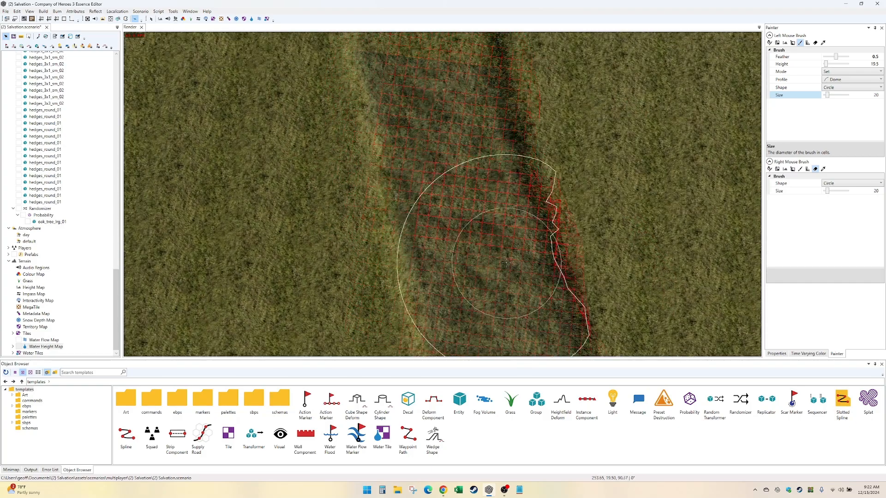
pyautogui.moveTo(342, 71); pyautogui.dragTo(410, 251, button='middle')
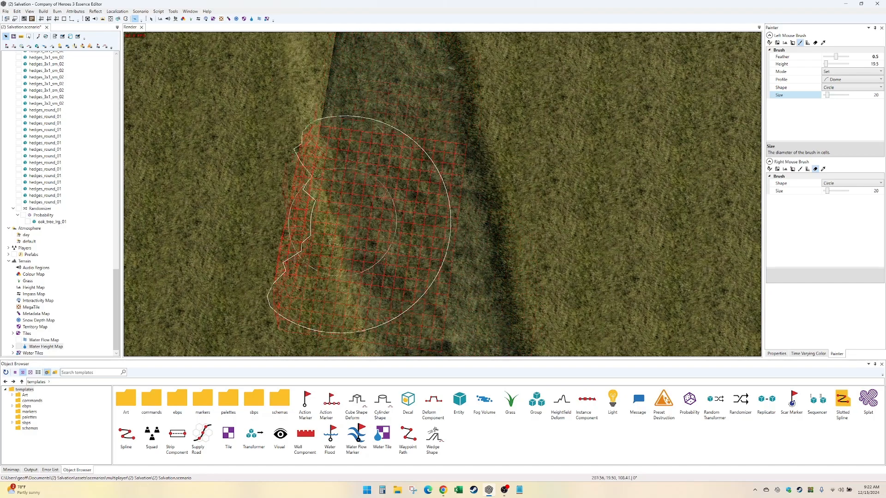
pyautogui.moveTo(354, 222); pyautogui.dragTo(406, 264, button='middle')
pyautogui.moveTo(403, 81); pyautogui.dragTo(412, 46)
pyautogui.moveTo(369, 162)
pyautogui.mouseDown(button='middle')
pyautogui.moveTo(437, 232)
pyautogui.moveTo(470, 329)
pyautogui.mouseUp(button='middle')
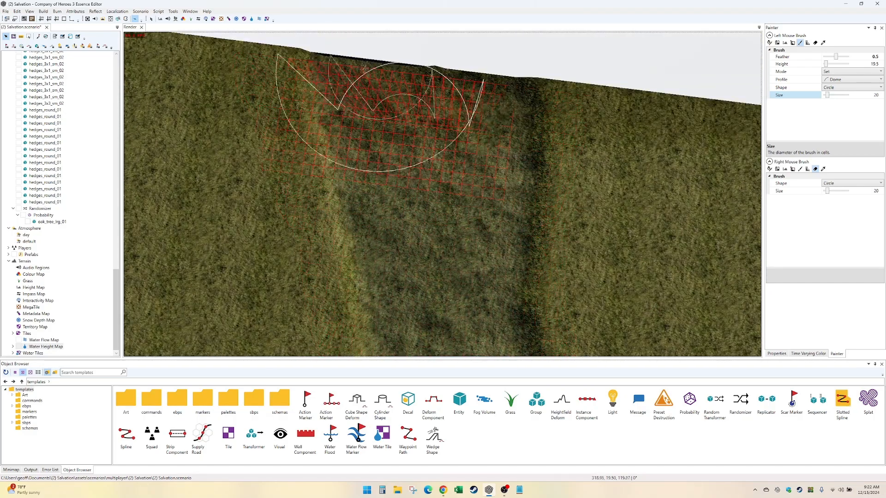
# - Return along the stream to the far cobbled road and cover the streambed crossing there with water at height 19.5
pyautogui.moveTo(443, 276)
pyautogui.mouseDown(button='middle')
pyautogui.moveTo(411, 148)
pyautogui.moveTo(409, 164)
pyautogui.mouseUp(button='middle')
pyautogui.moveTo(517, 277); pyautogui.dragTo(409, 178, button='middle')
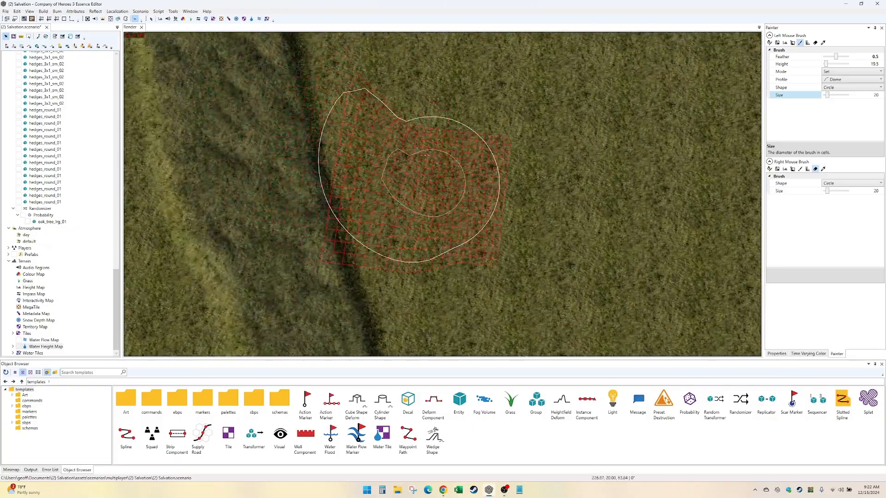
pyautogui.moveTo(406, 318); pyautogui.dragTo(400, 155, button='middle')
pyautogui.moveTo(462, 322)
pyautogui.mouseDown(button='middle')
pyautogui.moveTo(410, 159)
pyautogui.moveTo(415, 180)
pyautogui.mouseUp(button='middle')
pyautogui.moveTo(517, 318); pyautogui.dragTo(411, 159, button='middle')
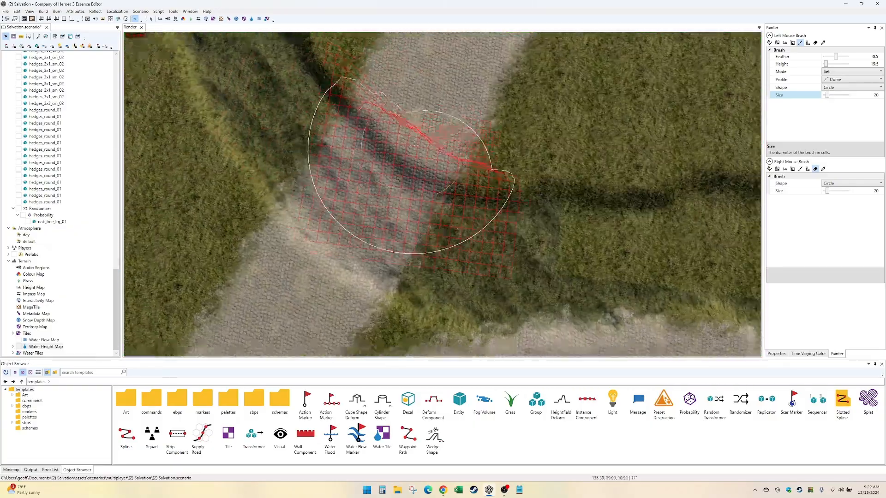
pyautogui.moveTo(407, 196); pyautogui.dragTo(396, 164, button='middle')
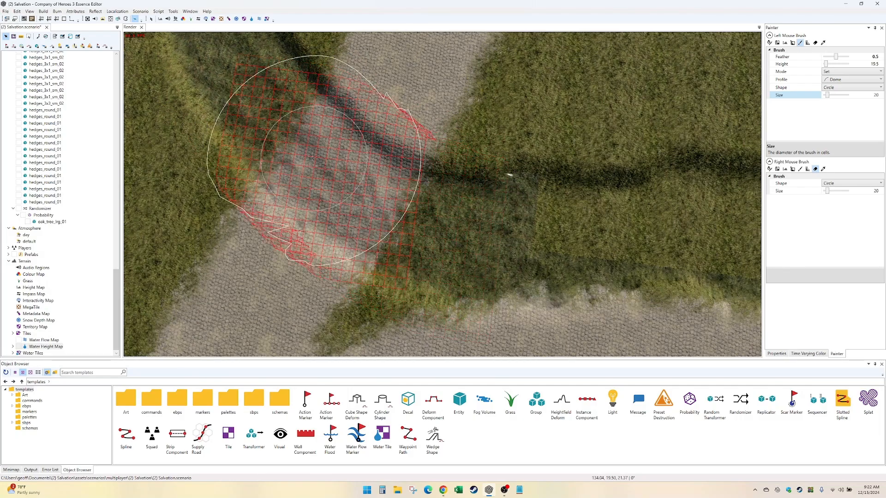
pyautogui.moveTo(249, 92); pyautogui.dragTo(355, 216, button='middle')
pyautogui.moveTo(360, 134); pyautogui.dragTo(342, 69, button='middle')
pyautogui.moveTo(517, 258)
pyautogui.mouseDown(button='middle')
pyautogui.moveTo(320, 108)
pyautogui.moveTo(302, 207)
pyautogui.mouseUp(button='middle')
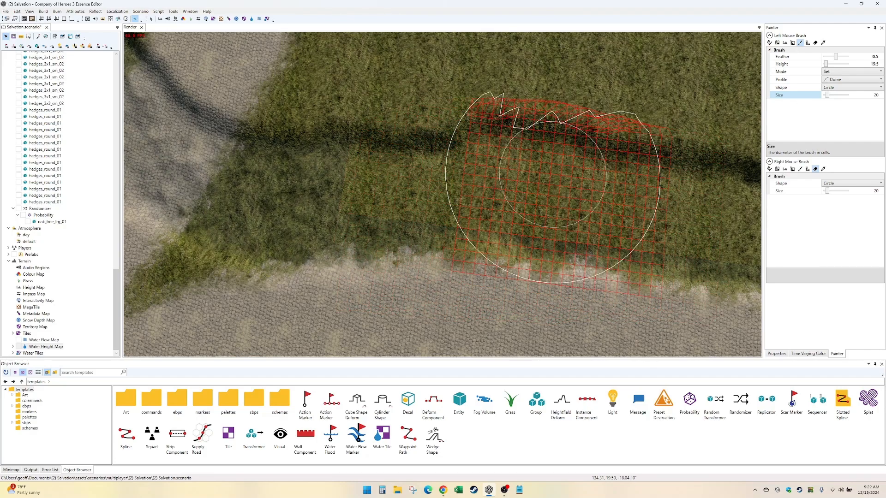
# - Fill the remaining gaps in the 19.5 water along the grass field back to the oak and the road beside it
pyautogui.moveTo(658, 175); pyautogui.dragTo(392, 179, button='middle')
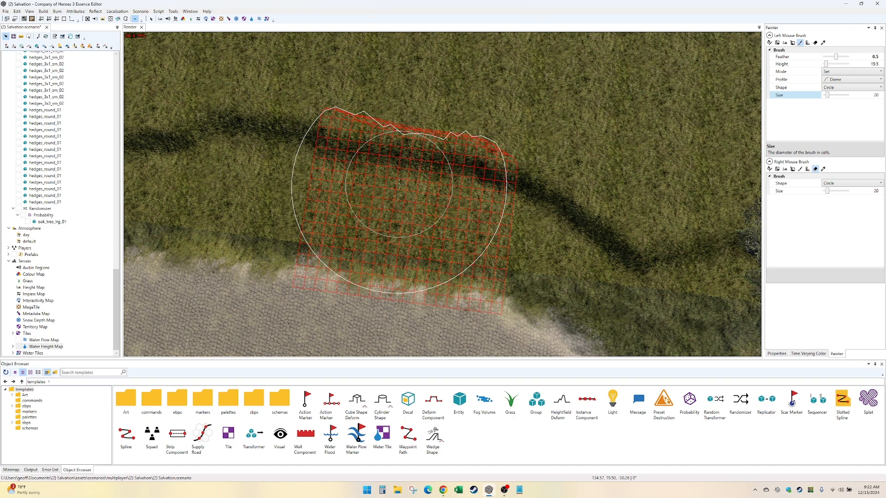
pyautogui.moveTo(664, 224)
pyautogui.mouseDown(button='middle')
pyautogui.moveTo(480, 236)
pyautogui.moveTo(461, 195)
pyautogui.moveTo(470, 239)
pyautogui.mouseUp(button='middle')
pyautogui.moveTo(655, 226)
pyautogui.mouseDown(button='middle')
pyautogui.moveTo(579, 233)
pyautogui.moveTo(463, 185)
pyautogui.mouseUp(button='middle')
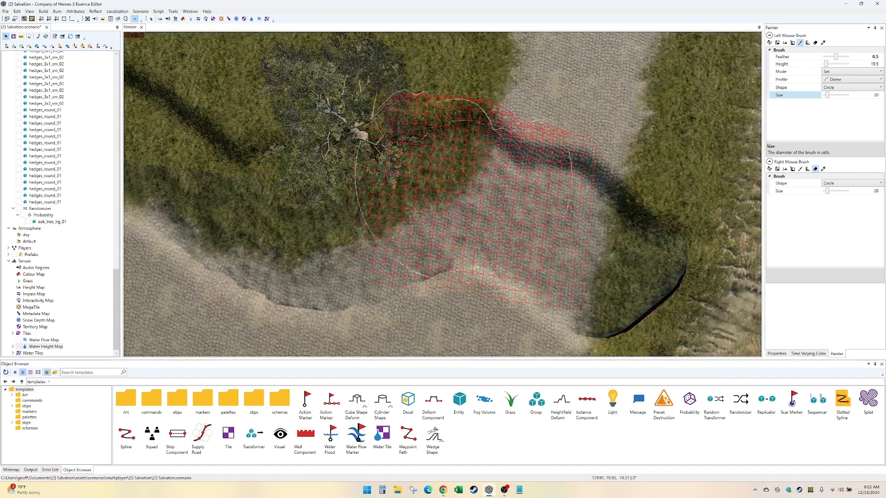
pyautogui.moveTo(589, 286); pyautogui.dragTo(482, 198, button='middle')
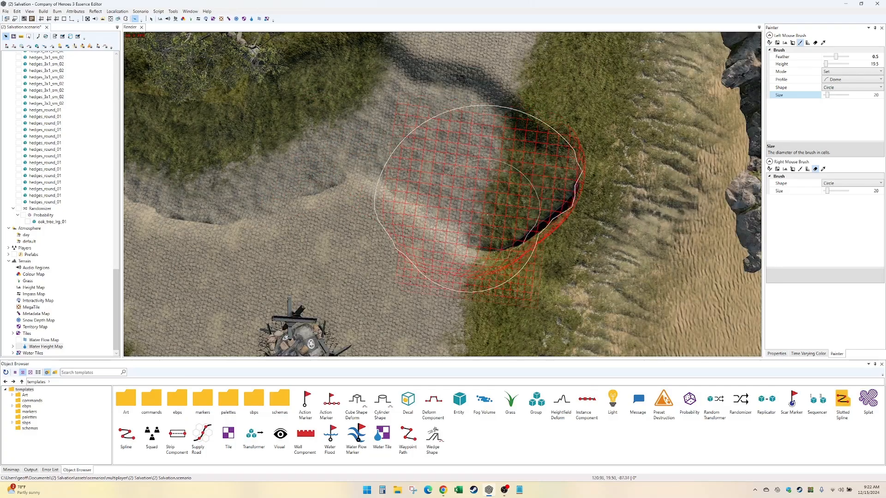
# - Paint the 19.5 water over the streambed's end, from the grass beside the road onto the sand slope
pyautogui.moveTo(560, 232); pyautogui.dragTo(600, 194)
pyautogui.moveTo(581, 297)
pyautogui.mouseDown(button='middle')
pyautogui.moveTo(572, 185)
pyautogui.moveTo(485, 185)
pyautogui.mouseUp(button='middle')
pyautogui.scroll(3, 554, 184)
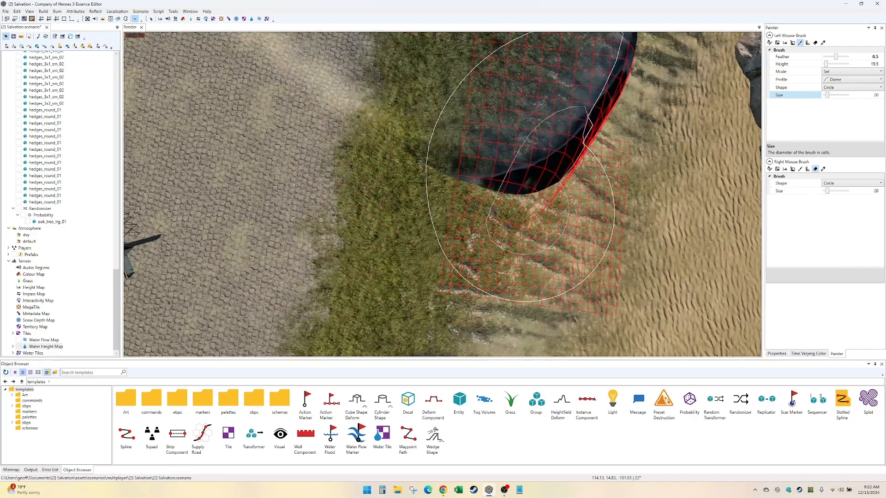
pyautogui.moveTo(549, 159)
pyautogui.keyDown('alt'); pyautogui.mouseDown()
pyautogui.moveTo(561, 170)
pyautogui.moveTo(576, 152)
pyautogui.mouseUp(); pyautogui.keyUp('alt')
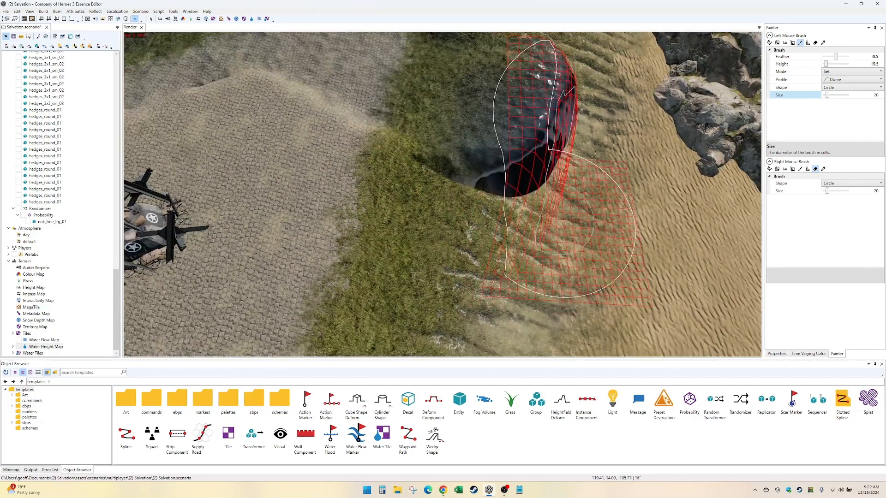
pyautogui.moveTo(576, 152); pyautogui.dragTo(565, 261, button='middle')
# - Set the right water brush to Smoothen and paint water at height 15 from the stream's end down the sand to the cliffs
pyautogui.click(770, 169)
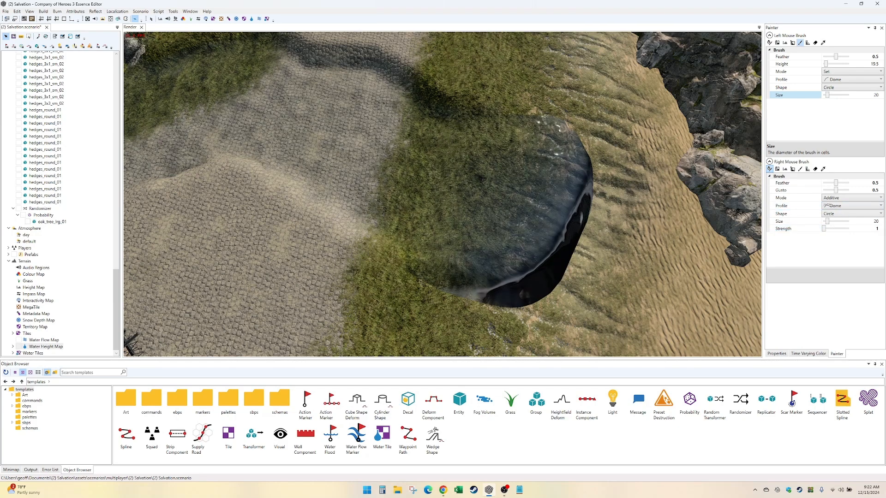
pyautogui.click(850, 201)
pyautogui.click(844, 233)
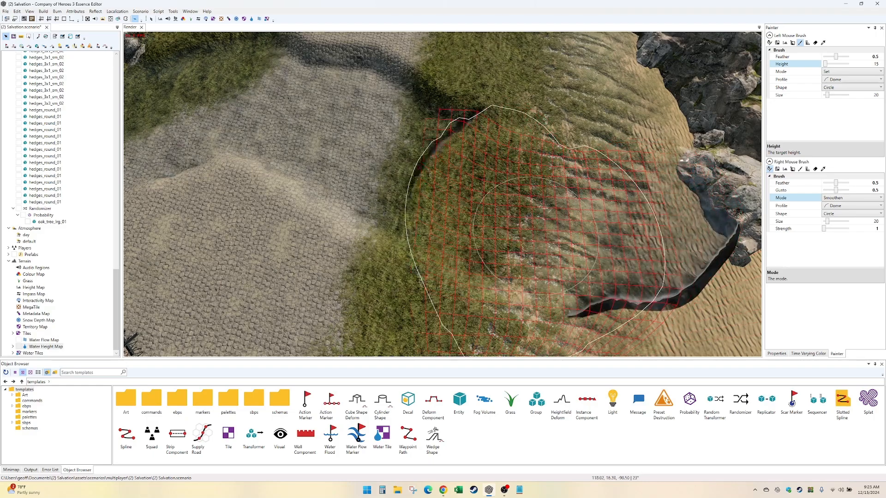
pyautogui.moveTo(647, 279); pyautogui.dragTo(443, 191, button='middle')
pyautogui.moveTo(457, 196)
pyautogui.mouseDown()
pyautogui.moveTo(573, 206)
pyautogui.moveTo(537, 197)
pyautogui.mouseUp()
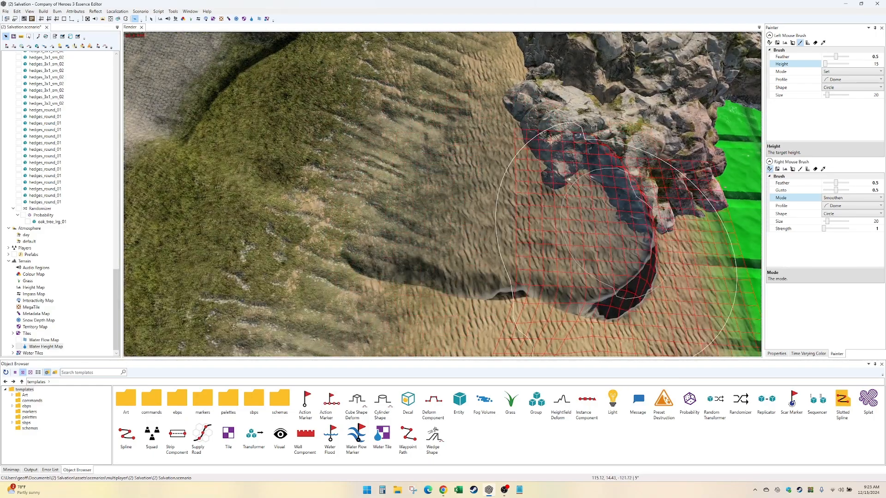
pyautogui.moveTo(582, 149)
pyautogui.mouseDown(button='right')
pyautogui.moveTo(588, 178)
pyautogui.moveTo(494, 223)
pyautogui.moveTo(639, 242)
pyautogui.mouseUp(button='right')
pyautogui.moveTo(639, 241); pyautogui.dragTo(627, 203, button='middle')
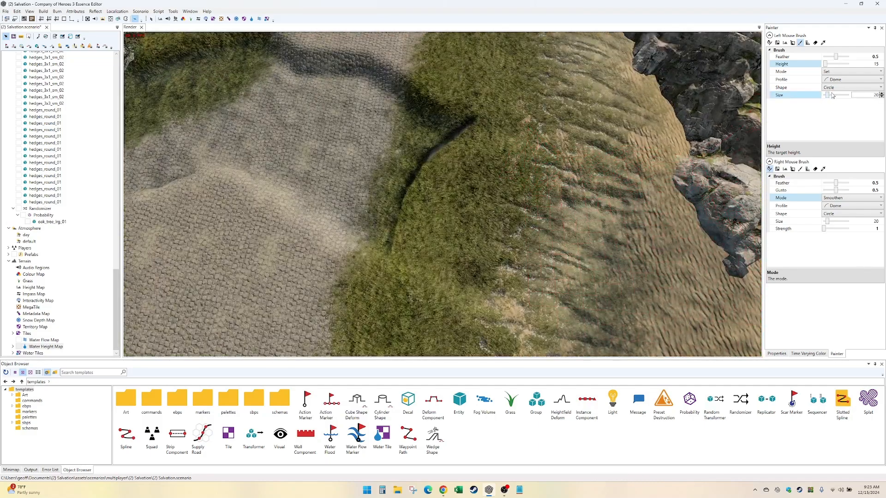
# - Sample the 19.5 water height from the stream and repaint the water on the grass at its end
pyautogui.click(859, 64)
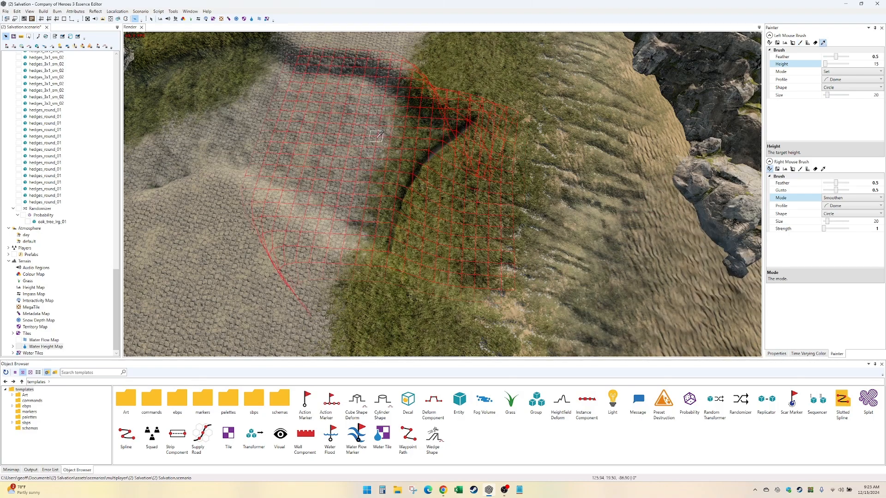
pyautogui.moveTo(465, 175); pyautogui.dragTo(492, 142, button='middle')
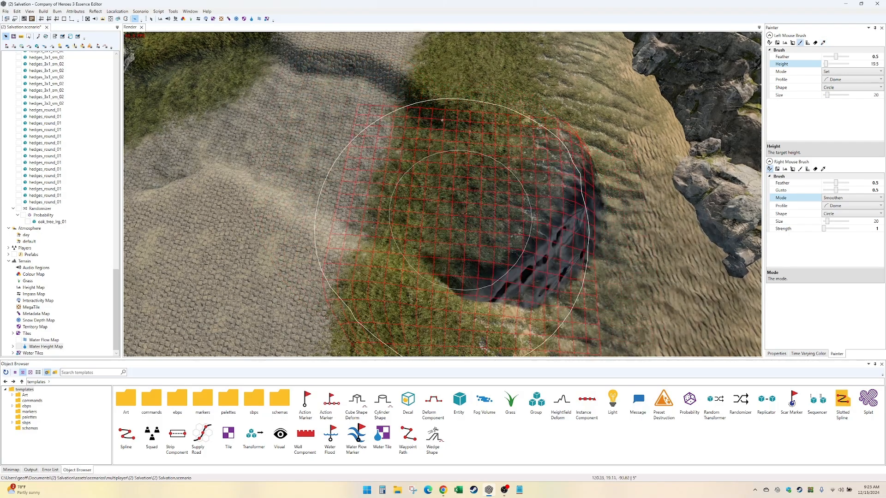
pyautogui.moveTo(486, 242)
pyautogui.mouseDown(button='middle')
pyautogui.moveTo(471, 236)
pyautogui.moveTo(482, 196)
pyautogui.mouseUp(button='middle')
pyautogui.click(483, 194)
# - Paint the 19.5 water over the stream's end, where the roadside grass meets the sand slope
pyautogui.moveTo(413, 155); pyautogui.dragTo(424, 231, button='middle')
pyautogui.press('Right')
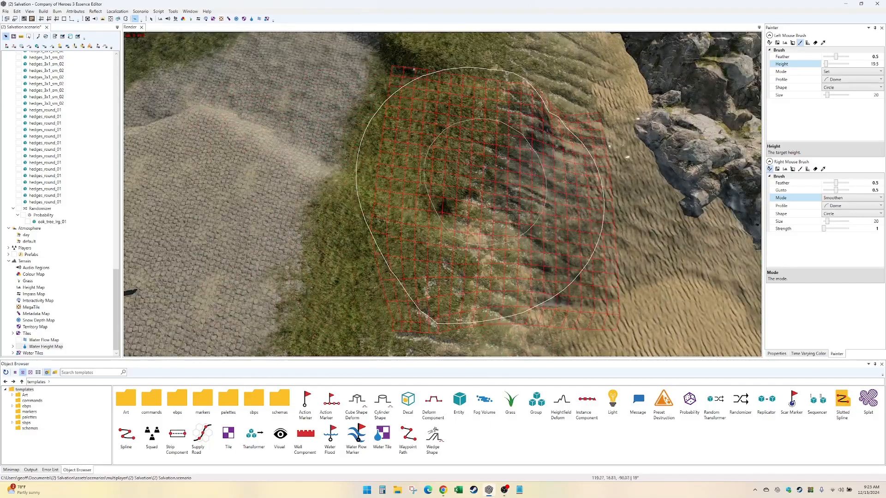
pyautogui.moveTo(480, 196); pyautogui.dragTo(438, 157)
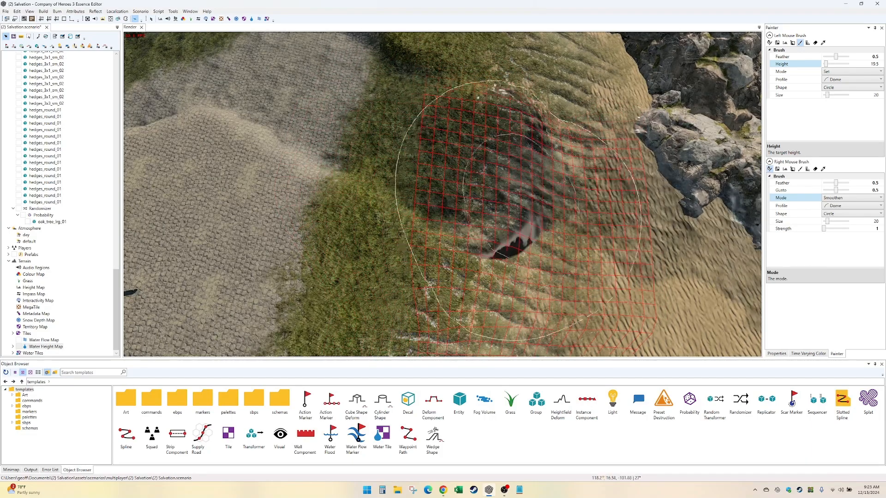
pyautogui.press('Up')
pyautogui.press('Left')
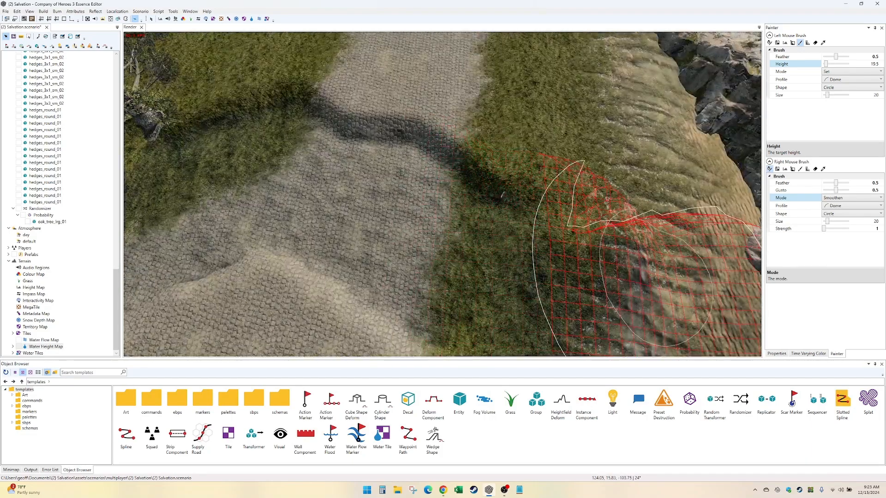
pyautogui.press('Down')
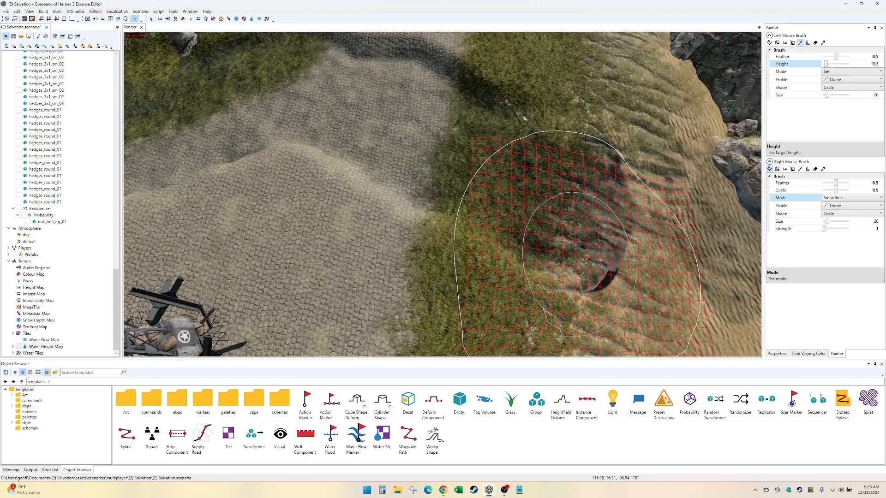
pyautogui.press('Left')
pyautogui.press('Up')
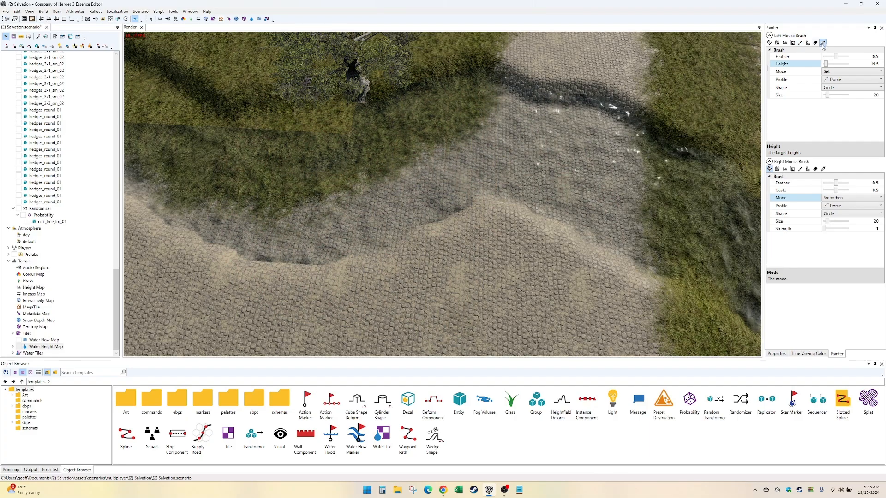
# - Sample the water height at the flooded road and paint it over the grass bank below the oak
pyautogui.click(577, 151)
pyautogui.press('Left')
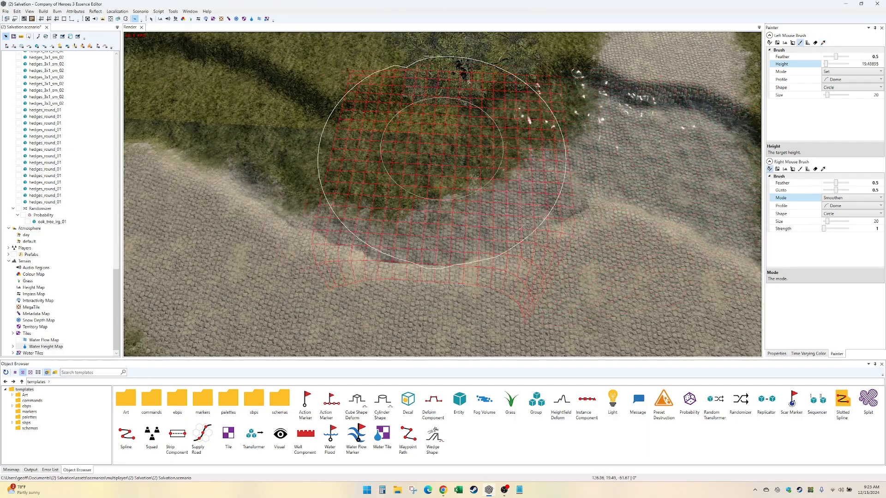
pyautogui.moveTo(282, 108); pyautogui.dragTo(436, 200)
pyautogui.press('Left')
pyautogui.press('Up')
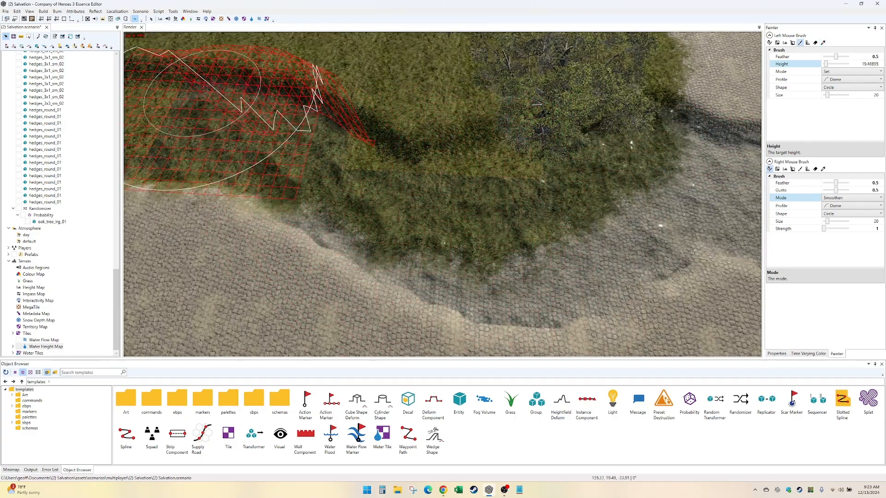
# - Paint the sampled water height back and forth along the channel in the grass field beside the oak
pyautogui.moveTo(204, 88); pyautogui.dragTo(456, 219, button='middle')
pyautogui.moveTo(352, 165); pyautogui.dragTo(213, 154)
pyautogui.moveTo(213, 154)
pyautogui.mouseDown(button='middle')
pyautogui.moveTo(396, 157)
pyautogui.moveTo(413, 146)
pyautogui.mouseUp(button='middle')
pyautogui.moveTo(413, 147)
pyautogui.mouseDown()
pyautogui.moveTo(232, 155)
pyautogui.moveTo(356, 186)
pyautogui.moveTo(342, 208)
pyautogui.moveTo(452, 227)
pyautogui.moveTo(392, 190)
pyautogui.mouseUp()
pyautogui.moveTo(531, 220)
pyautogui.mouseDown(button='middle')
pyautogui.moveTo(356, 203)
pyautogui.moveTo(193, 147)
pyautogui.mouseUp(button='middle')
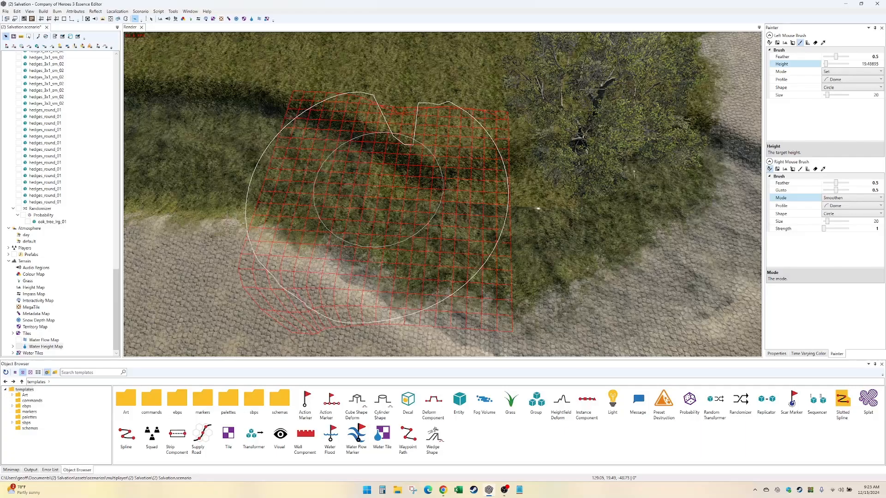
pyautogui.moveTo(376, 186)
pyautogui.mouseDown()
pyautogui.moveTo(617, 160)
pyautogui.moveTo(550, 151)
pyautogui.moveTo(620, 135)
pyautogui.moveTo(466, 199)
pyautogui.mouseUp()
# - Smoothen the terrain height along the stream's banks from the road bend up through the grass field, using brush size 9 and strength 5
pyautogui.press('Right')
pyautogui.press('Down')
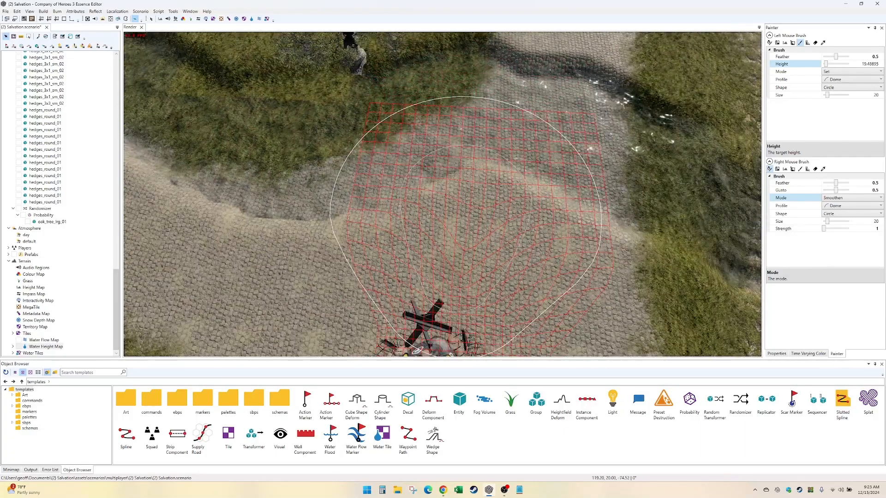
pyautogui.press('Left')
pyautogui.press('Right')
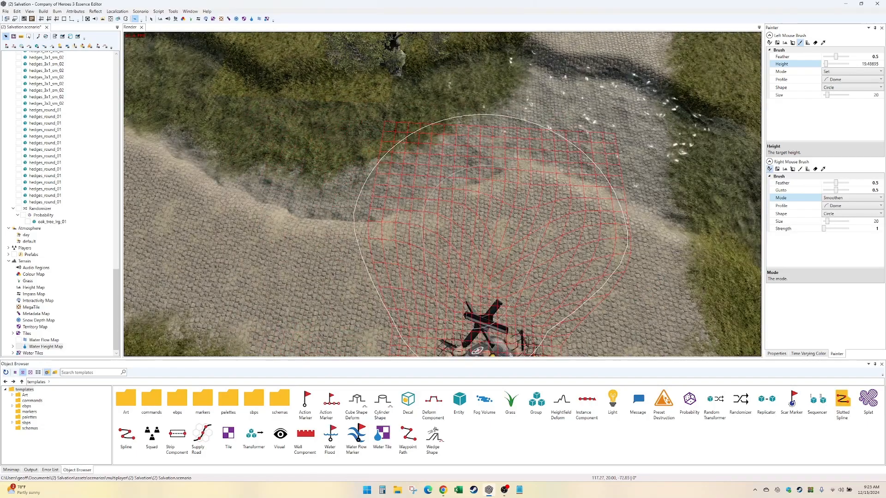
pyautogui.moveTo(482, 208); pyautogui.dragTo(329, 73)
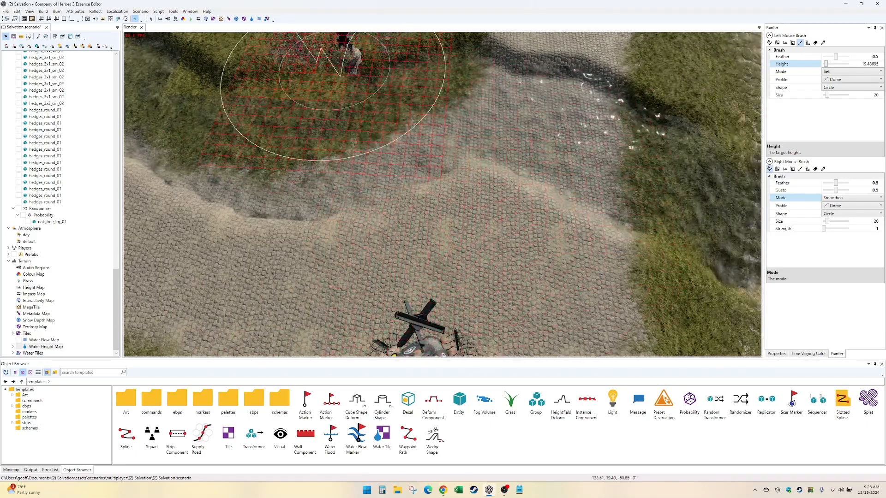
pyautogui.click(160, 20)
pyautogui.press('Right')
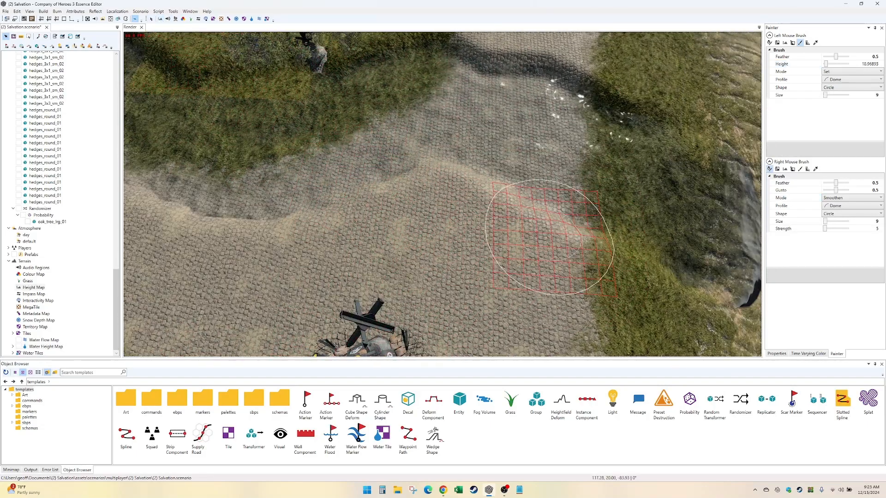
pyautogui.click(867, 222)
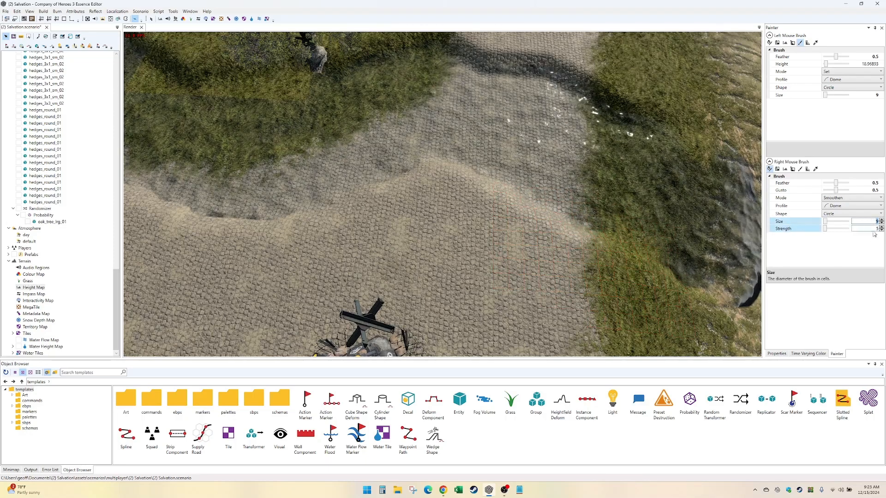
pyautogui.moveTo(624, 290); pyautogui.dragTo(600, 254, button='right')
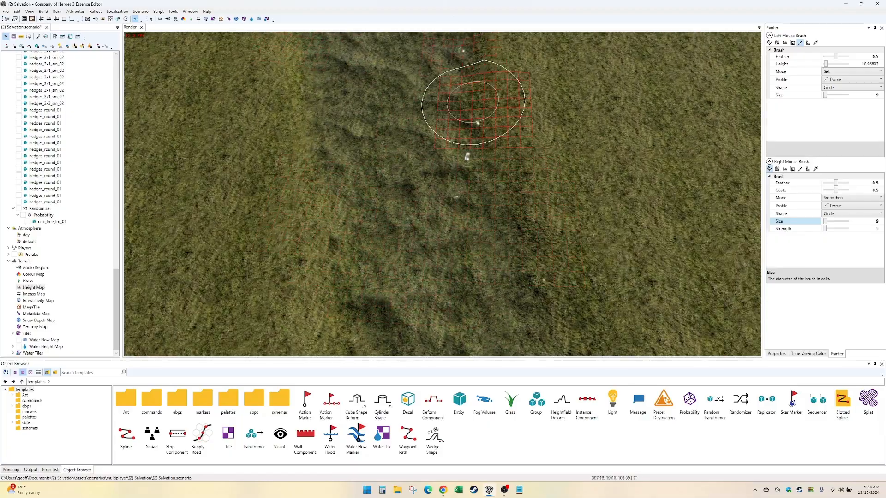
pyautogui.keyDown('alt'); pyautogui.moveTo(474, 101); pyautogui.dragTo(475, 221); pyautogui.keyUp('alt')
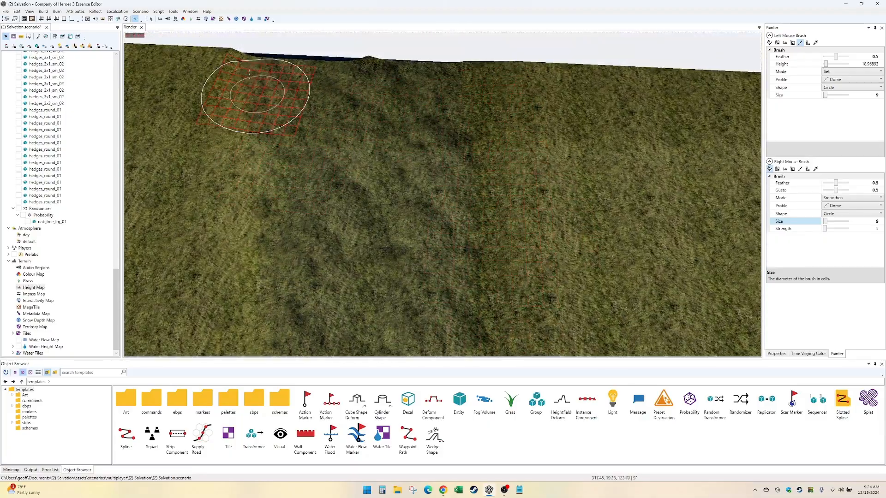
# - Examine the smoothed streambed from the far map edge back past the oak and road to the sand slope
pyautogui.press('Down')
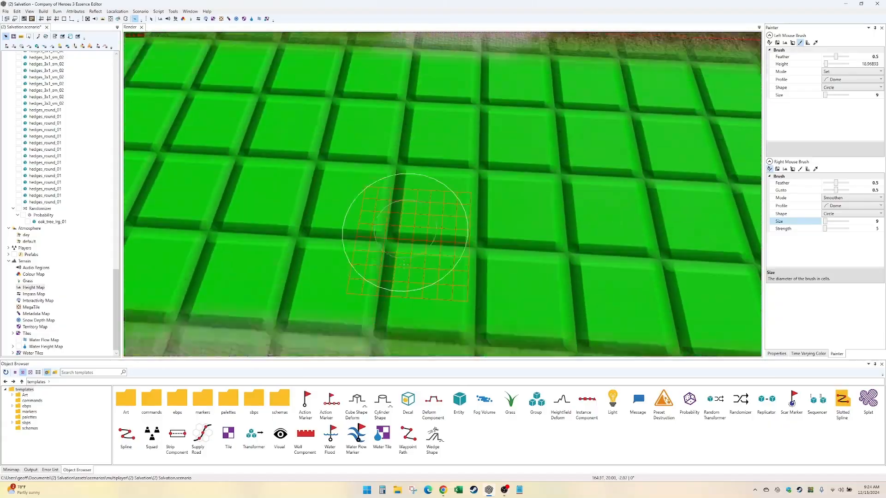
pyautogui.press('Down')
pyautogui.press('Left')
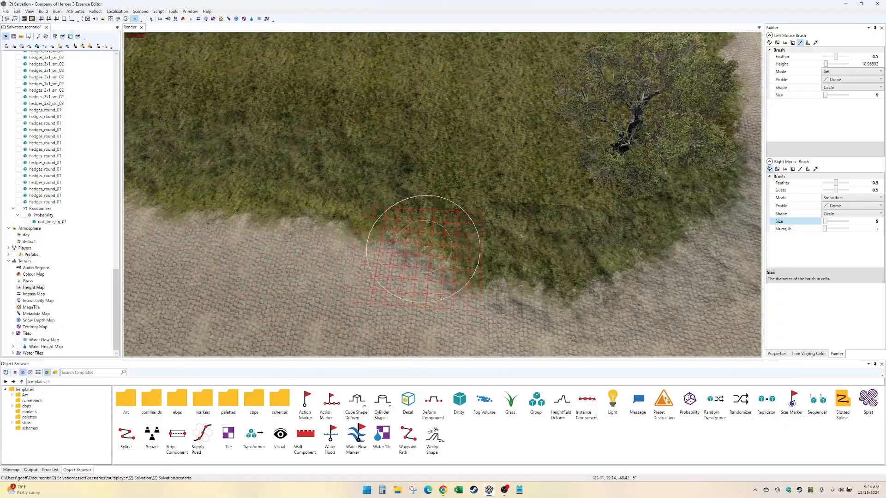
pyautogui.press('Right')
pyautogui.press('Right')
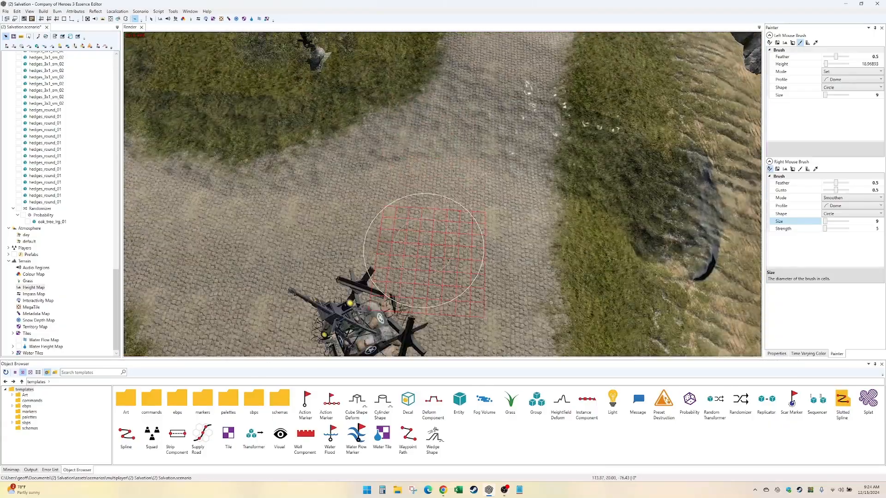
pyautogui.press('Left')
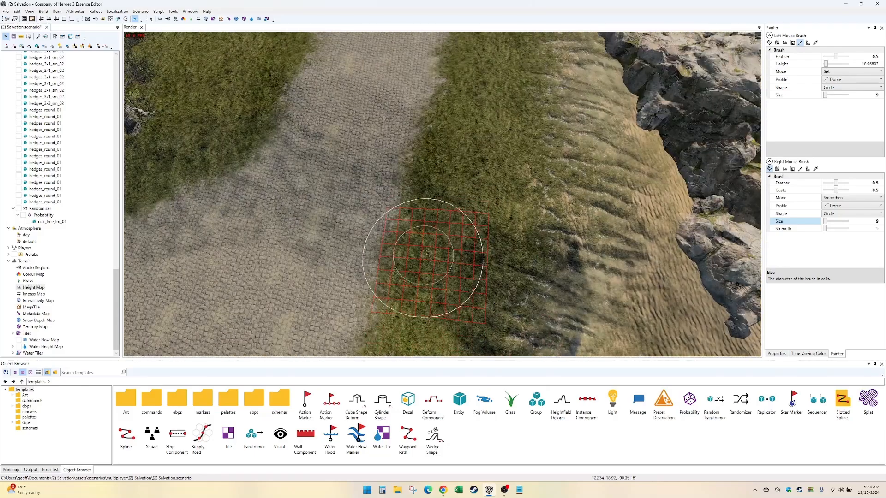
pyautogui.press('Up')
pyautogui.press('Right')
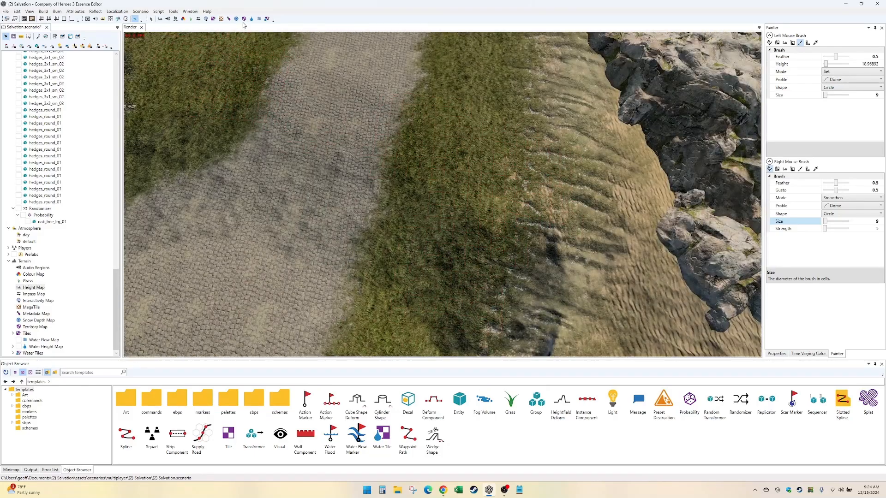
# - Select the Water Flow Map's mouse-directed flow brush and paint the flow along the stream between the sand slope and the oak's grass field
pyautogui.click(252, 19)
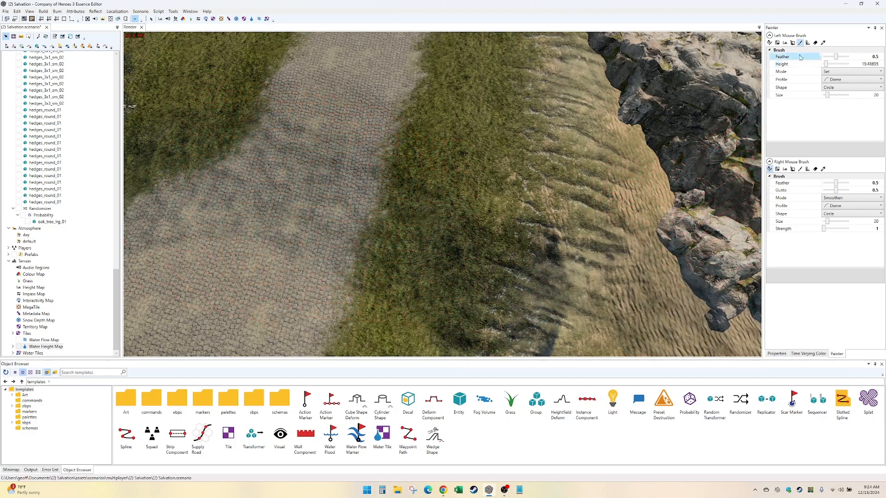
pyautogui.click(260, 19)
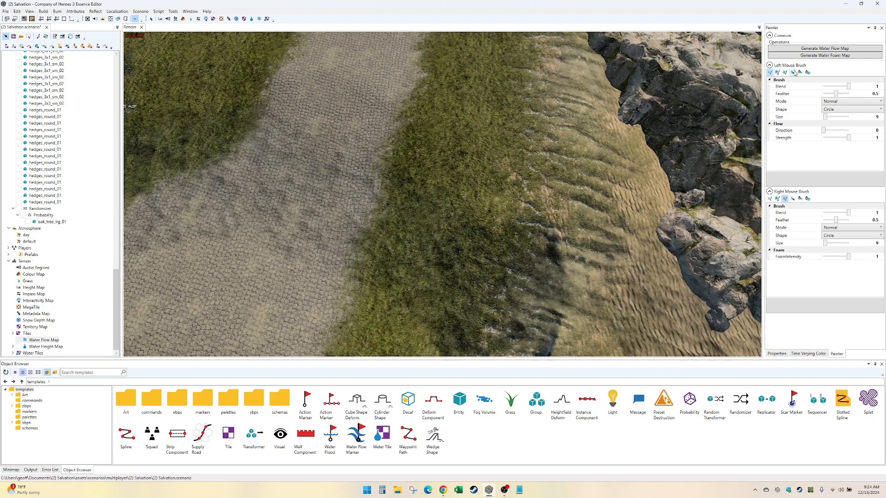
pyautogui.click(792, 72)
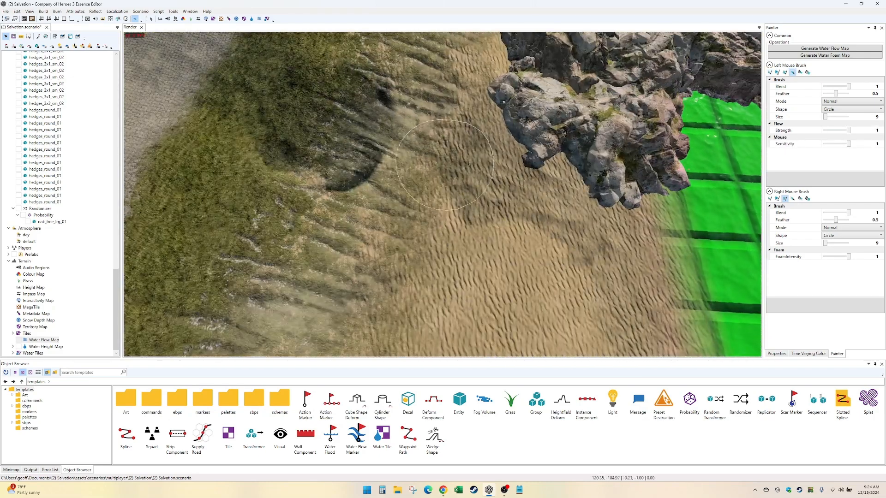
pyautogui.moveTo(382, 110); pyautogui.dragTo(606, 242, button='middle')
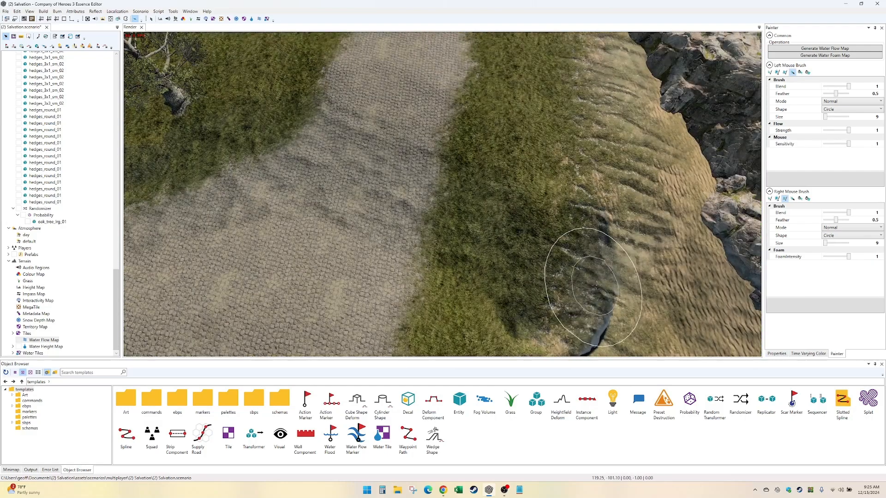
pyautogui.moveTo(259, 187); pyautogui.dragTo(479, 192, button='middle')
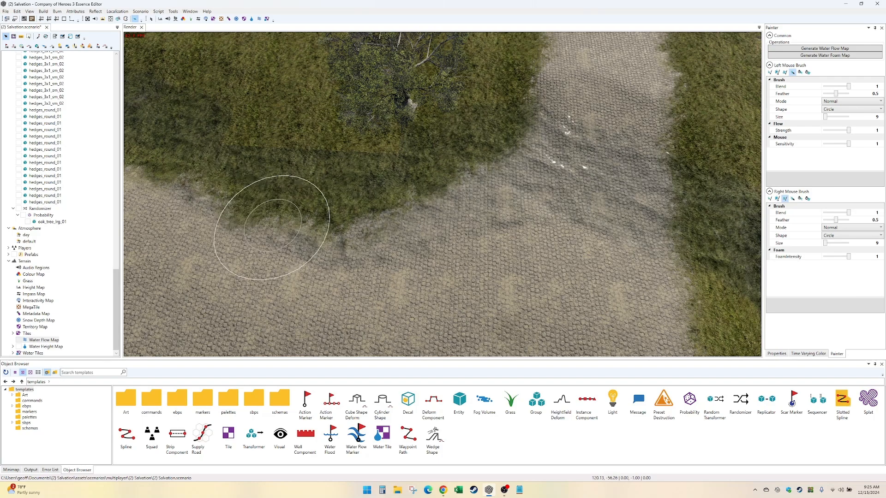
pyautogui.moveTo(272, 225); pyautogui.dragTo(582, 299, button='middle')
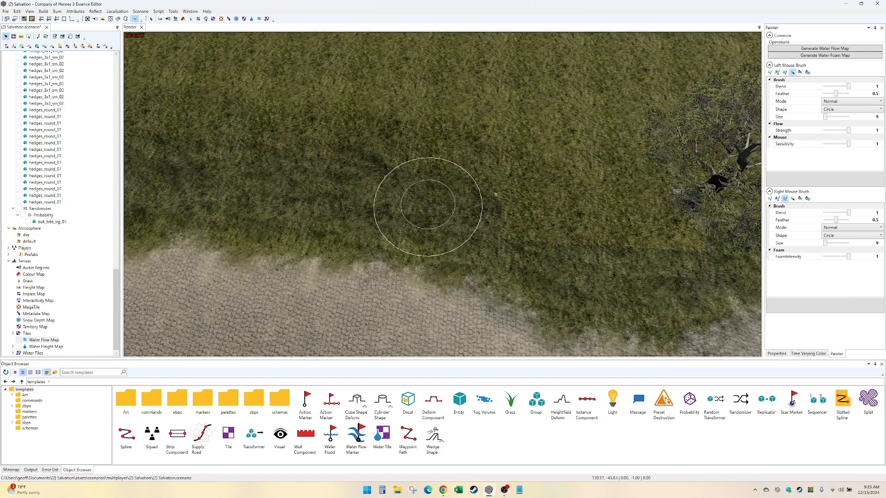
pyautogui.moveTo(428, 206); pyautogui.dragTo(530, 261, button='middle')
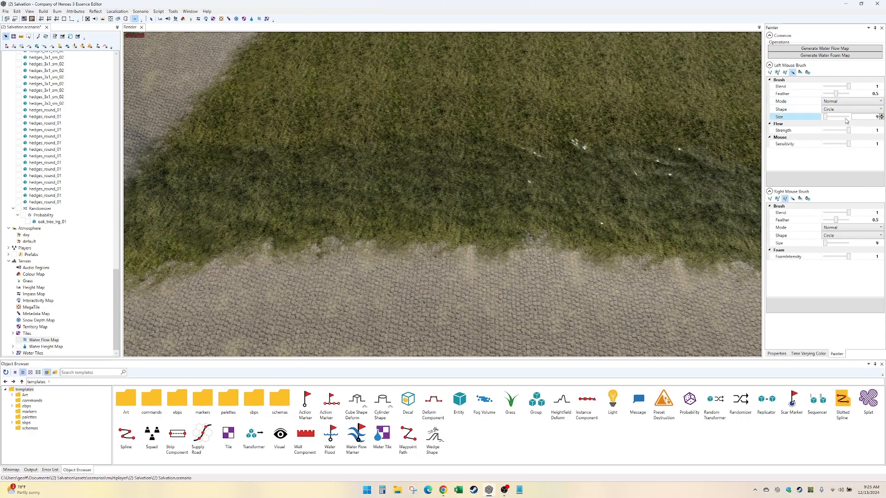
# - Set the flow brush size to 19 and paint the water flow along the grass field, over the road and towards the green tiles
pyautogui.moveTo(407, 174); pyautogui.dragTo(501, 190, button='middle')
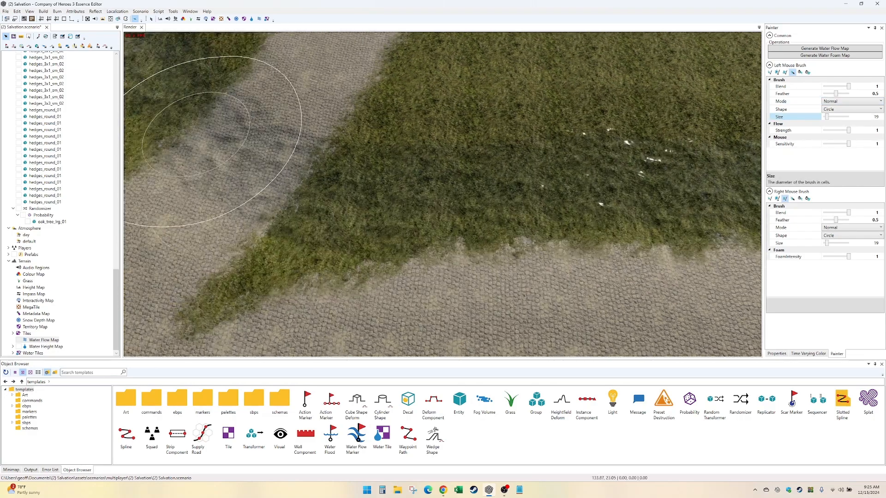
pyautogui.moveTo(203, 143); pyautogui.dragTo(418, 210, button='middle')
pyautogui.moveTo(444, 266); pyautogui.dragTo(404, 217, button='middle')
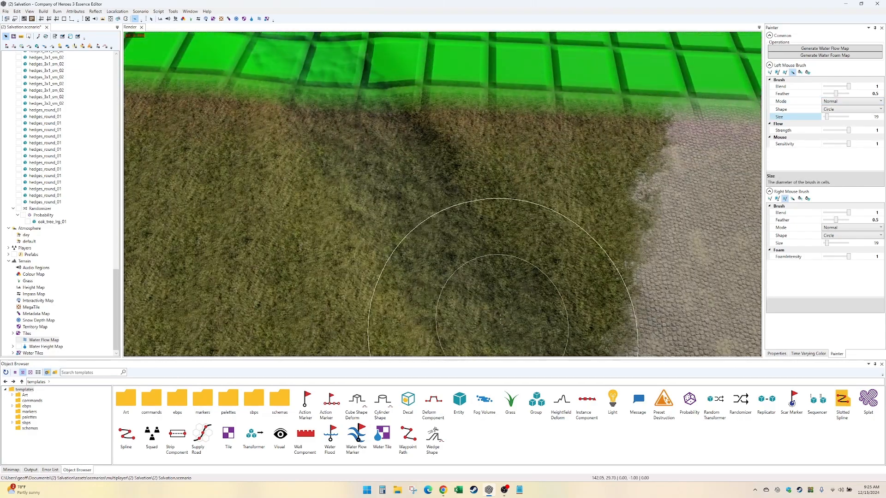
pyautogui.moveTo(501, 320); pyautogui.dragTo(389, 178, button='middle')
pyautogui.moveTo(390, 179); pyautogui.dragTo(538, 375)
pyautogui.moveTo(538, 350); pyautogui.dragTo(431, 158, button='middle')
pyautogui.moveTo(431, 158); pyautogui.dragTo(536, 295)
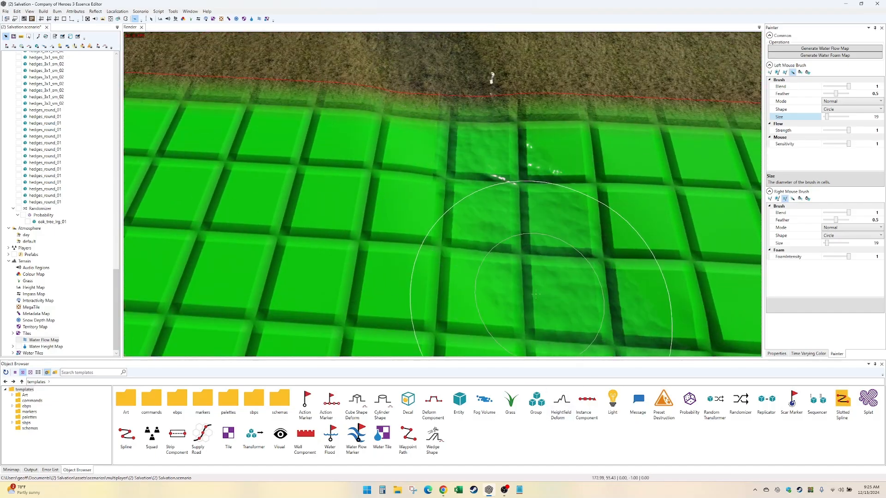
# - Paint the water flow along the stream's channel through the green tiles with repeated back-and-forth strokes
pyautogui.moveTo(535, 294); pyautogui.dragTo(404, 190, button='middle')
pyautogui.moveTo(404, 189); pyautogui.dragTo(524, 285)
pyautogui.moveTo(524, 295); pyautogui.dragTo(319, 176, button='middle')
pyautogui.moveTo(319, 175); pyautogui.dragTo(475, 295)
pyautogui.moveTo(475, 295); pyautogui.dragTo(404, 192, button='middle')
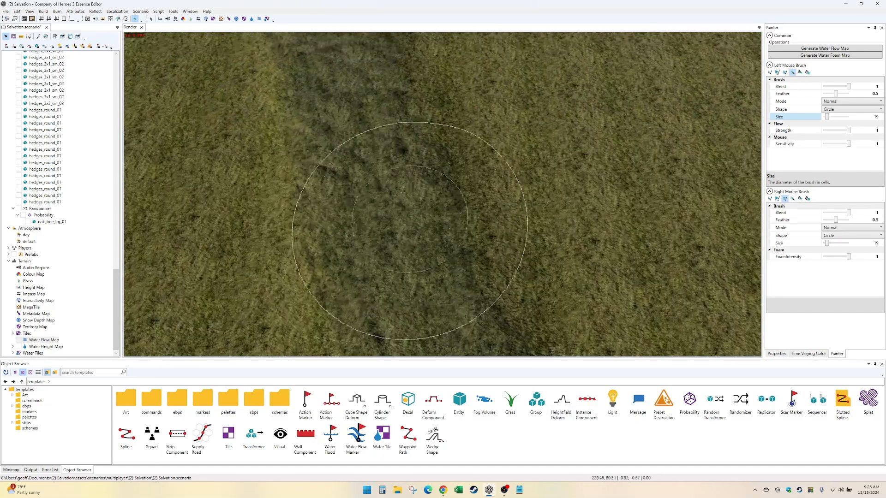
# - Paint the water flow over the stream in the open grass beyond the green tiles, up to the map edge
pyautogui.moveTo(403, 192); pyautogui.dragTo(465, 299)
pyautogui.moveTo(465, 299); pyautogui.dragTo(300, 138, button='middle')
pyautogui.moveTo(300, 139); pyautogui.dragTo(383, 327)
pyautogui.moveTo(383, 328); pyautogui.dragTo(341, 111, button='middle')
pyautogui.moveTo(340, 111)
pyautogui.mouseDown()
pyautogui.moveTo(349, 240)
pyautogui.moveTo(422, 318)
pyautogui.mouseUp()
pyautogui.moveTo(422, 318)
pyautogui.mouseDown(button='middle')
pyautogui.moveTo(419, 295)
pyautogui.moveTo(327, 139)
pyautogui.mouseUp(button='middle')
pyautogui.moveTo(328, 138); pyautogui.dragTo(392, 273)
pyautogui.moveTo(392, 273); pyautogui.dragTo(285, 167, button='middle')
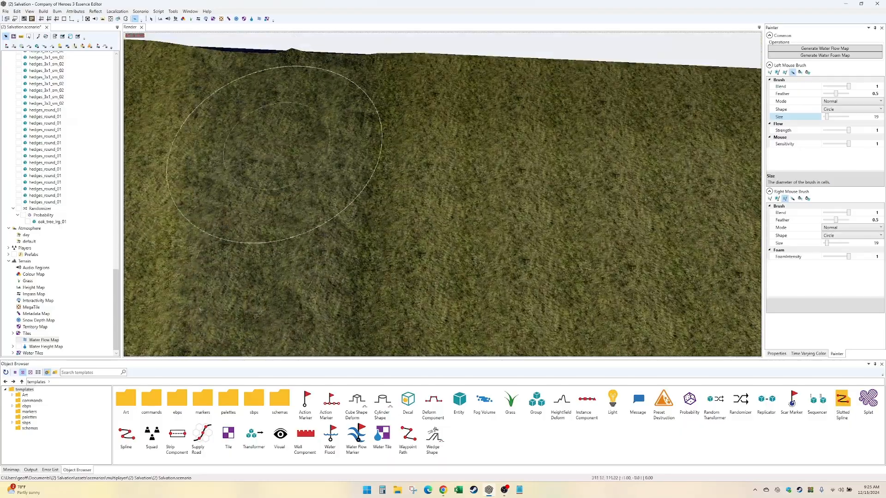
# - Inspect the painted stream from the map edge back through the green tiles and road to the sand slope
pyautogui.press('Down')
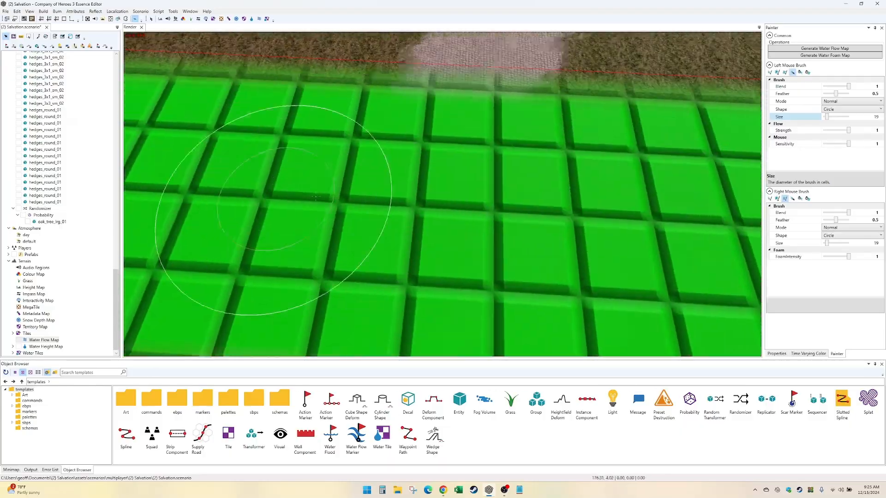
pyautogui.press('Down')
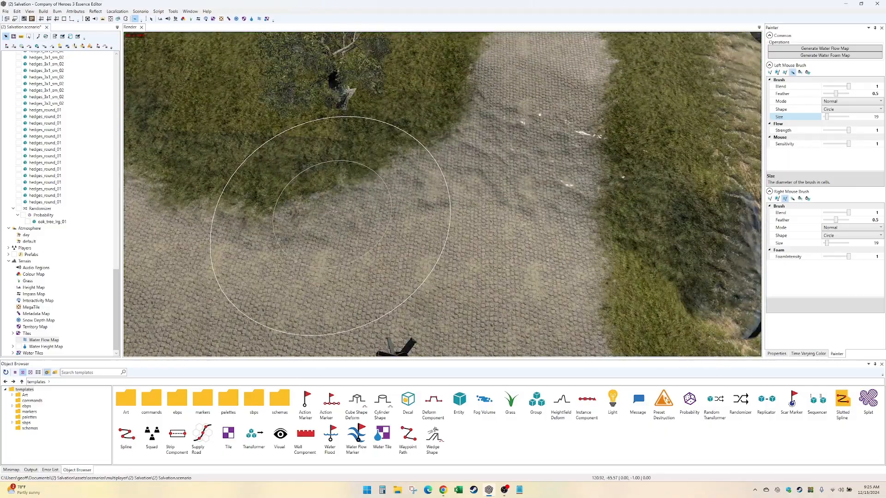
pyautogui.press('Right')
pyautogui.press('Down')
pyautogui.press('Up')
pyautogui.press('Left')
pyautogui.press('Right')
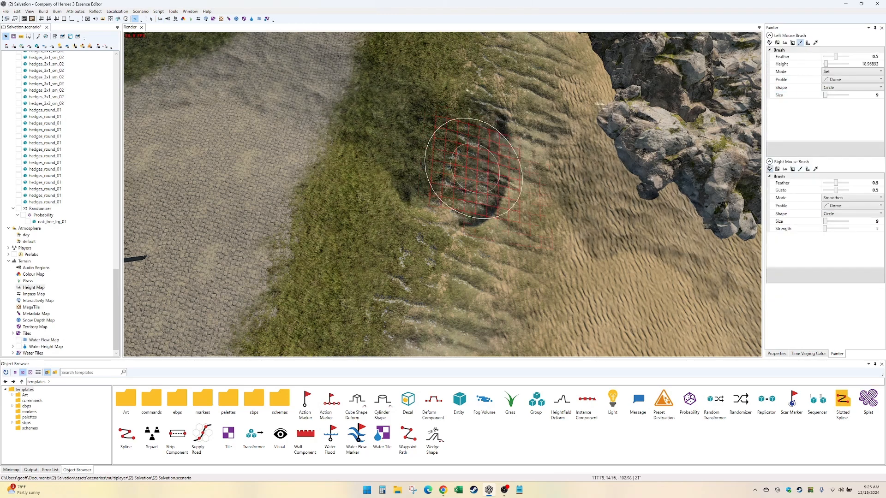
pyautogui.click(843, 73)
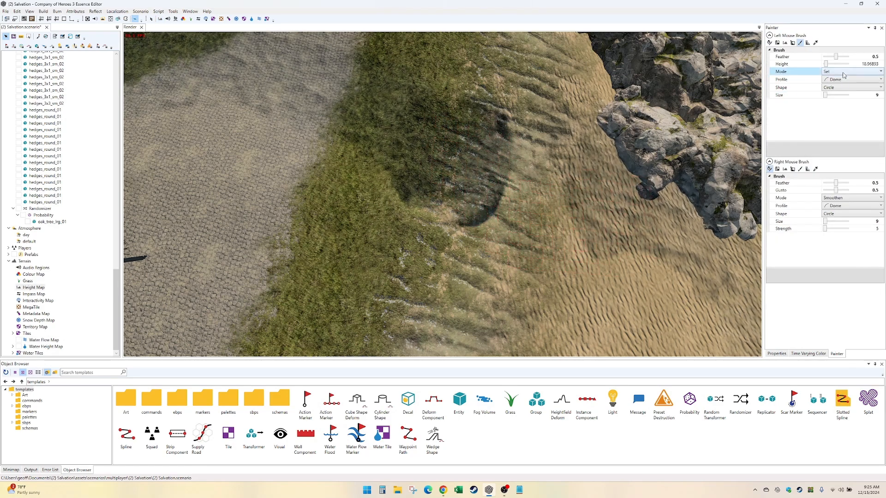
pyautogui.click(843, 74)
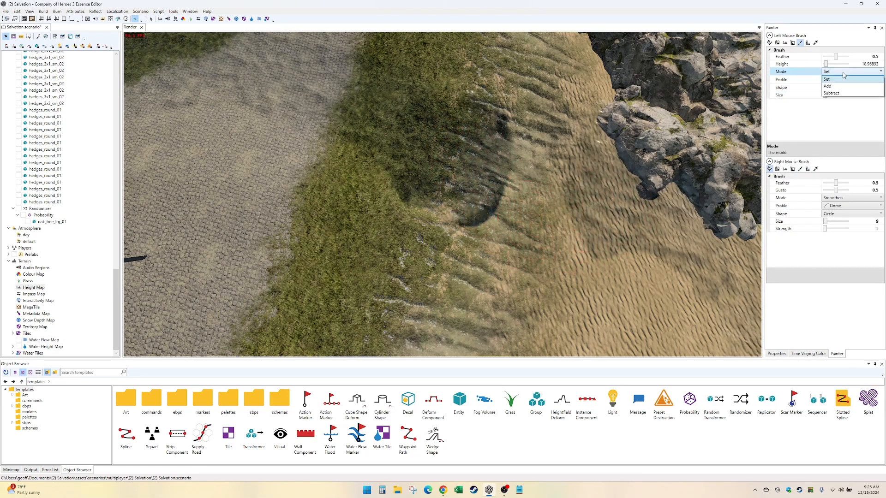
pyautogui.click(841, 96)
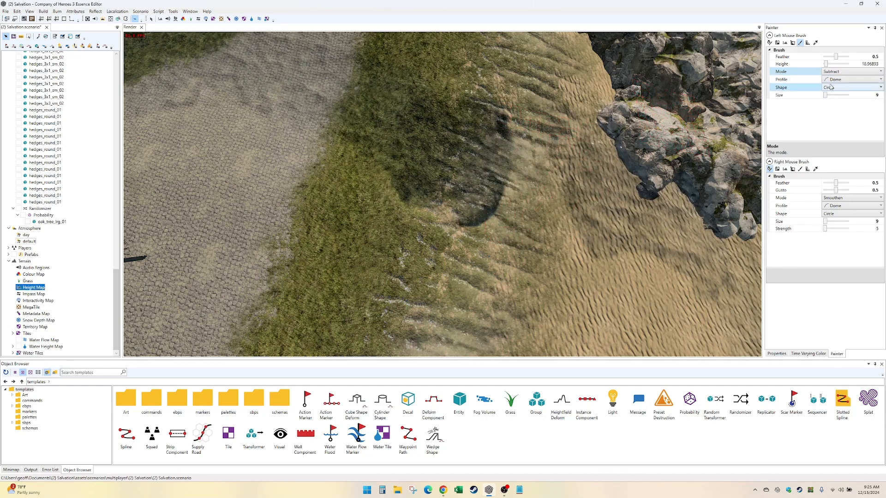
# - Set the Height Map's left sculpting brush to Subtractive and carve the streambed further down the grassy edge onto the sand slope
pyautogui.click(769, 43)
pyautogui.click(840, 71)
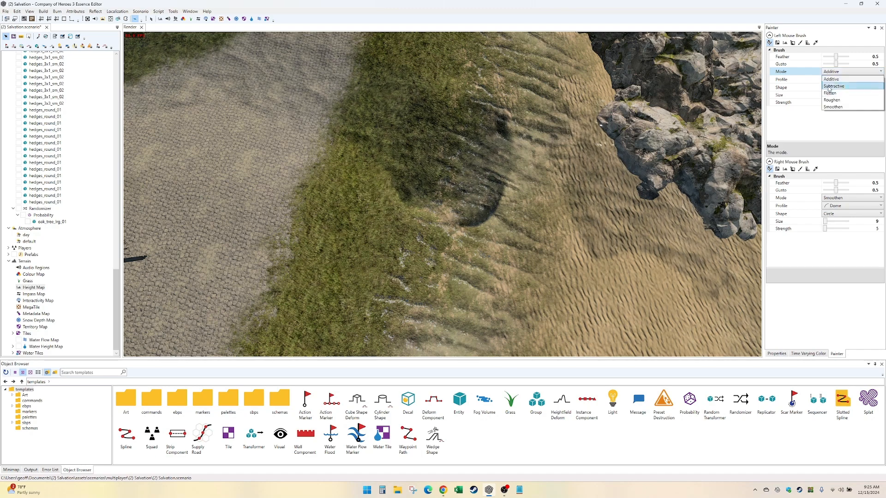
pyautogui.click(832, 79)
pyautogui.click(833, 79)
pyautogui.click(833, 79)
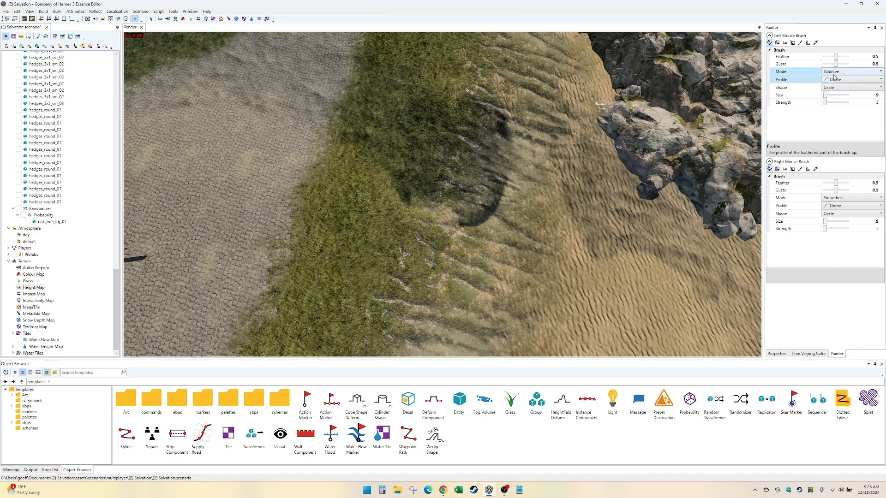
pyautogui.click(836, 72)
pyautogui.click(837, 86)
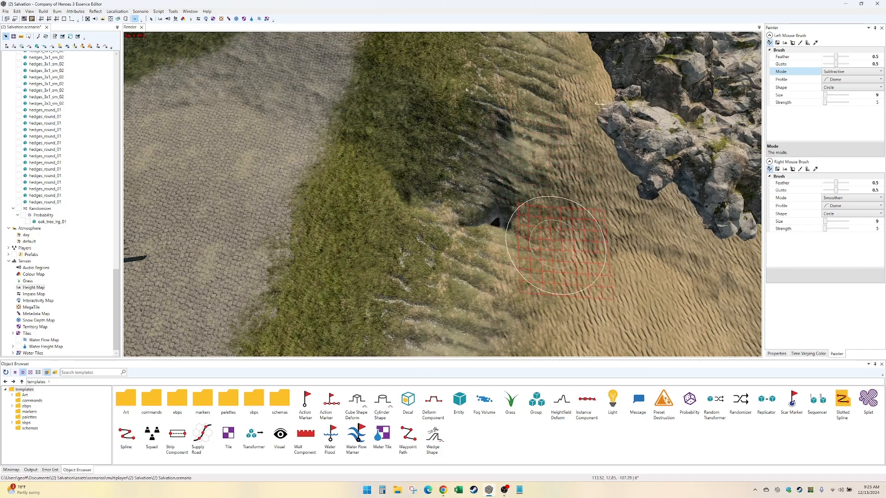
pyautogui.moveTo(482, 196)
pyautogui.keyDown('alt'); pyautogui.mouseDown()
pyautogui.moveTo(369, 208)
pyautogui.moveTo(480, 186)
pyautogui.moveTo(479, 200)
pyautogui.mouseUp(); pyautogui.keyUp('alt')
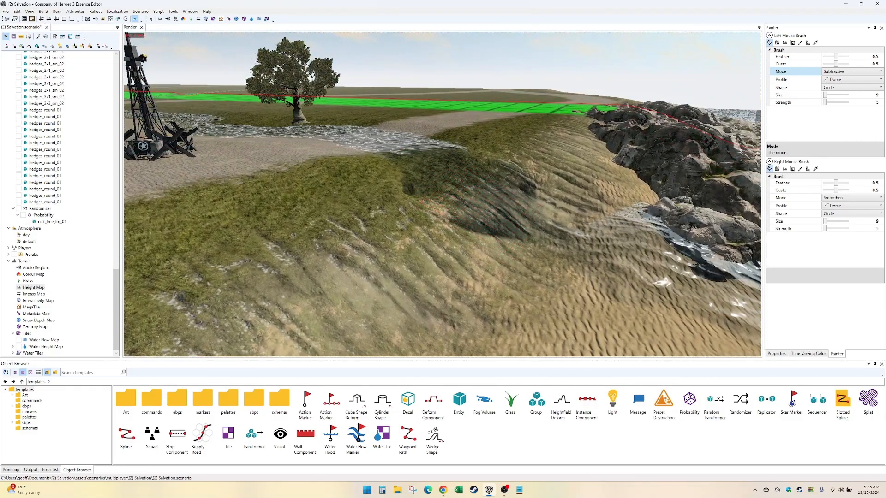
# - Set the Water Height Map brush size to 10, paint water over the carved sand slope and smooth it
pyautogui.click(251, 19)
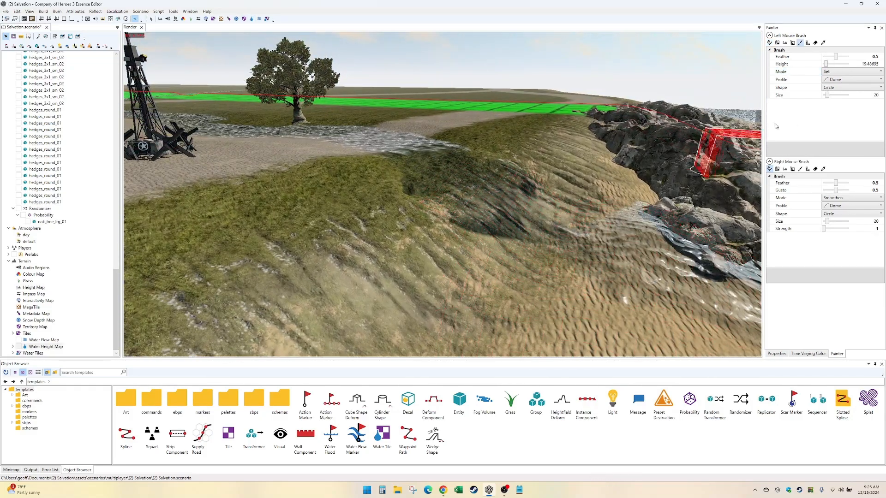
pyautogui.click(871, 95)
pyautogui.write('1')
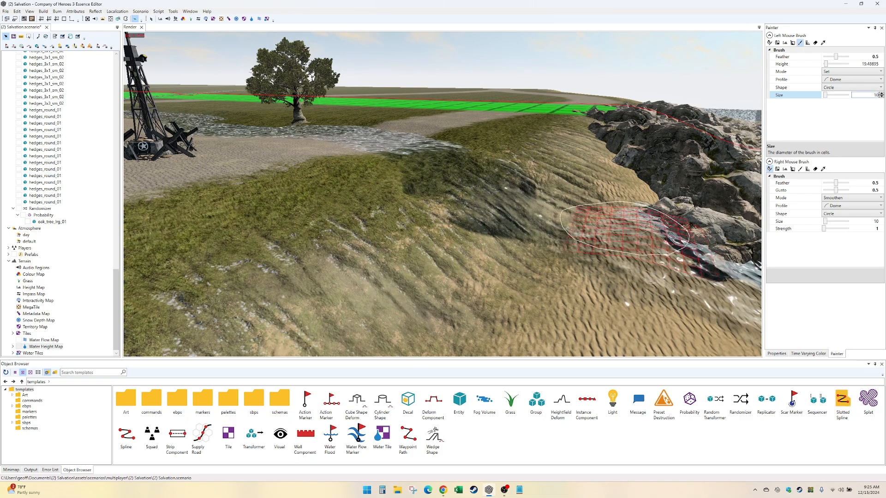
pyautogui.click(559, 237)
pyautogui.keyDown('alt'); pyautogui.moveTo(561, 184); pyautogui.dragTo(567, 208); pyautogui.keyUp('alt')
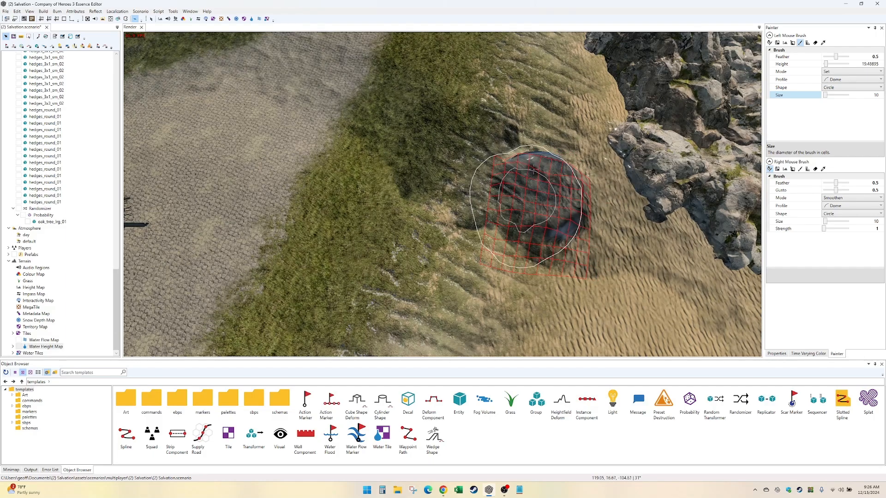
pyautogui.moveTo(545, 256)
pyautogui.keyDown('alt'); pyautogui.mouseDown()
pyautogui.moveTo(534, 175)
pyautogui.moveTo(561, 244)
pyautogui.mouseUp(); pyautogui.keyUp('alt')
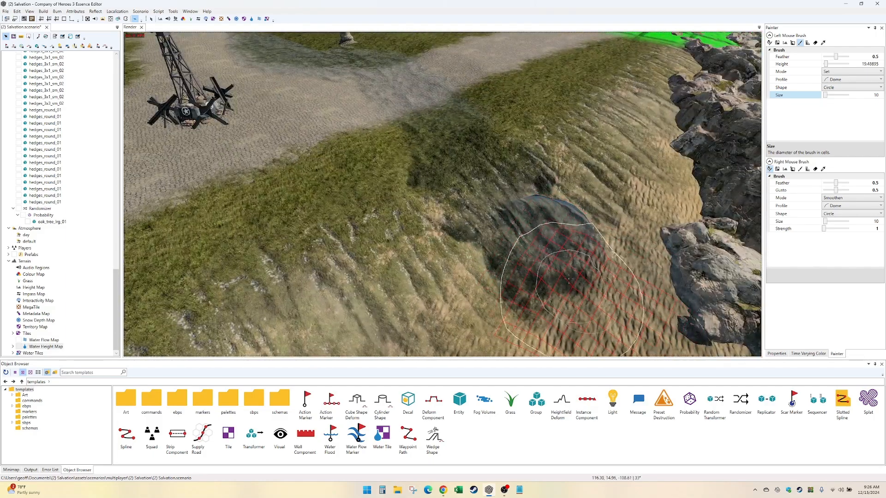
pyautogui.click(769, 43)
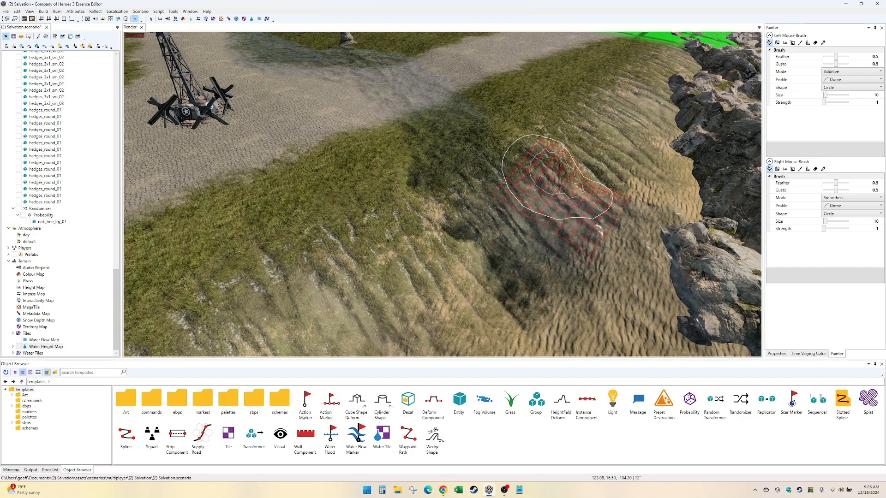
pyautogui.moveTo(559, 247)
pyautogui.keyDown('alt'); pyautogui.mouseDown()
pyautogui.moveTo(526, 187)
pyautogui.moveTo(514, 204)
pyautogui.moveTo(540, 178)
pyautogui.moveTo(510, 218)
pyautogui.mouseUp(); pyautogui.keyUp('alt')
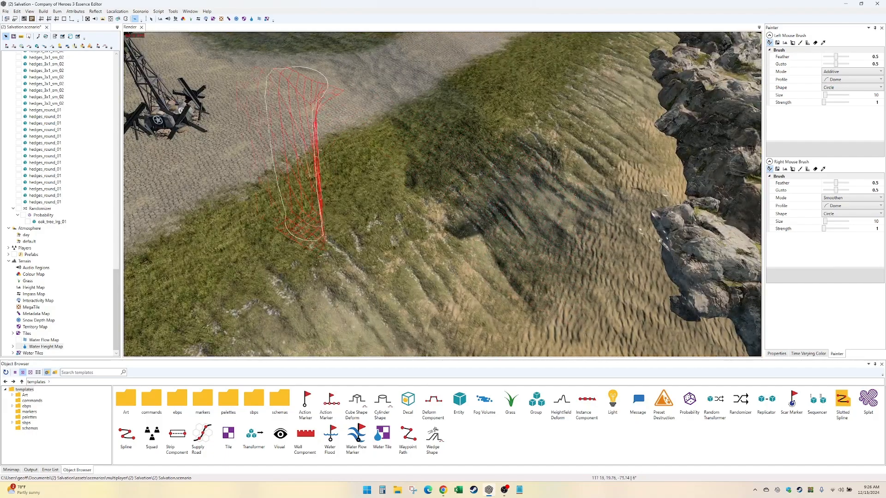
# - Duplicate the large shoreline cliff rock onto the sand slope beside the stream mouth and rotate the copy
pyautogui.click(151, 20)
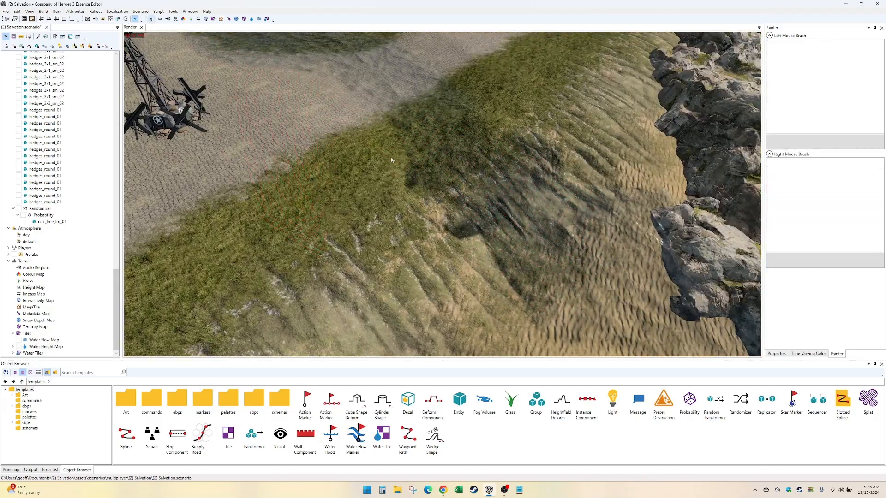
pyautogui.click(709, 289)
pyautogui.scroll(-1, 709, 289)
pyautogui.keyDown('shift'); pyautogui.moveTo(719, 284); pyautogui.dragTo(431, 261); pyautogui.keyUp('shift')
pyautogui.press('e')
pyautogui.moveTo(461, 297); pyautogui.dragTo(428, 315)
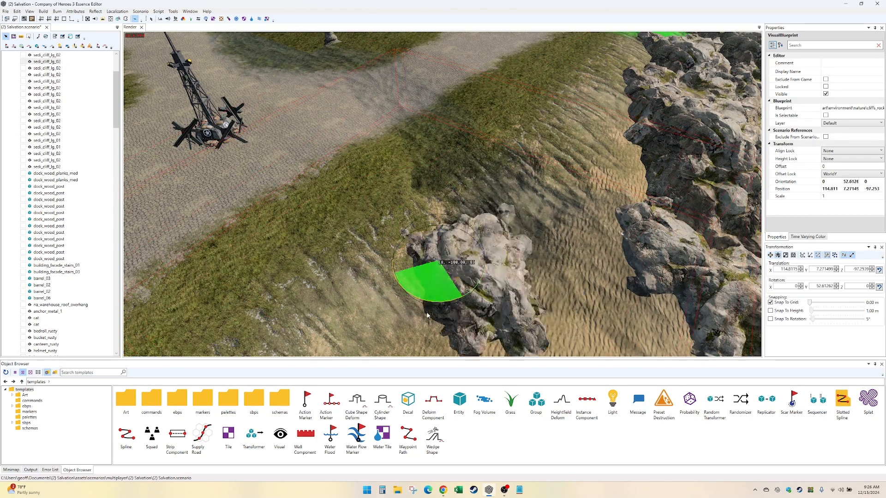
# - Raise the copied cliff and reposition it to about 110.6, 11.3, -91.8 beside the stream, turning it to about -123.4°
pyautogui.press('w')
pyautogui.moveTo(443, 258); pyautogui.dragTo(407, 286)
pyautogui.hotkey('ctrl', 'z')
pyautogui.press('e')
pyautogui.press('w')
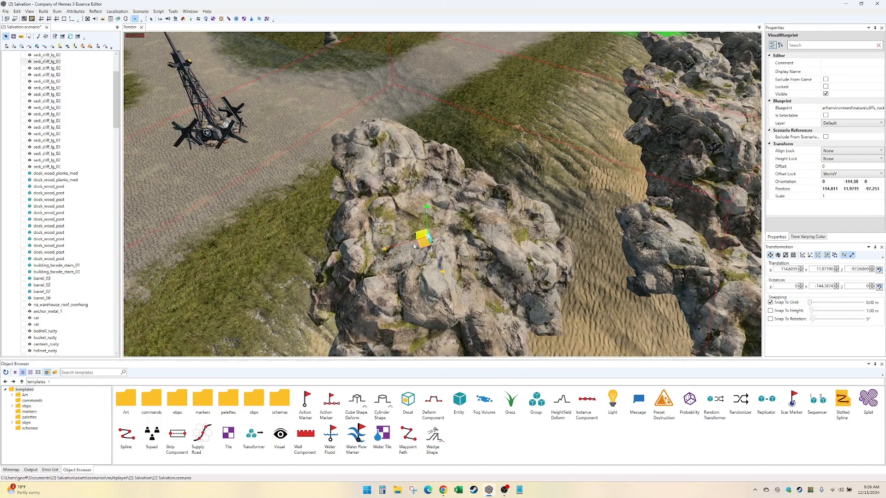
pyautogui.moveTo(414, 246); pyautogui.dragTo(382, 226)
pyautogui.press('e')
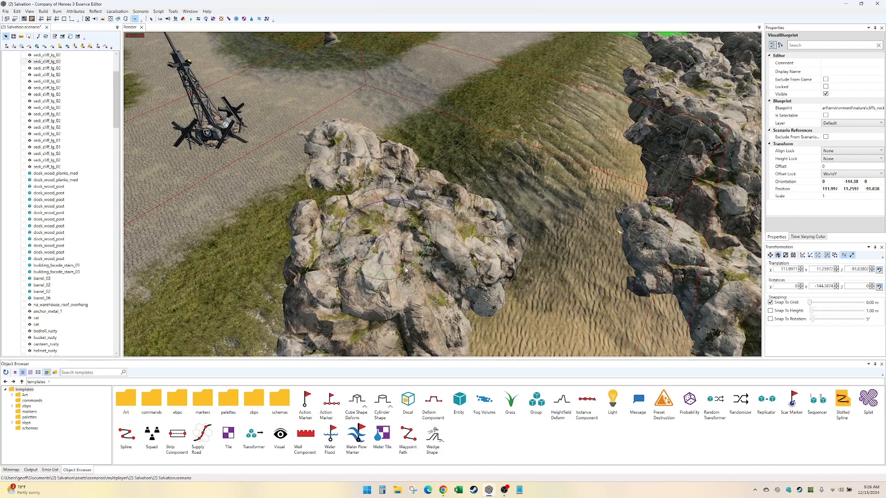
pyautogui.moveTo(406, 270); pyautogui.dragTo(409, 274)
pyautogui.moveTo(391, 245)
pyautogui.mouseDown()
pyautogui.moveTo(375, 253)
pyautogui.moveTo(382, 251)
pyautogui.mouseUp()
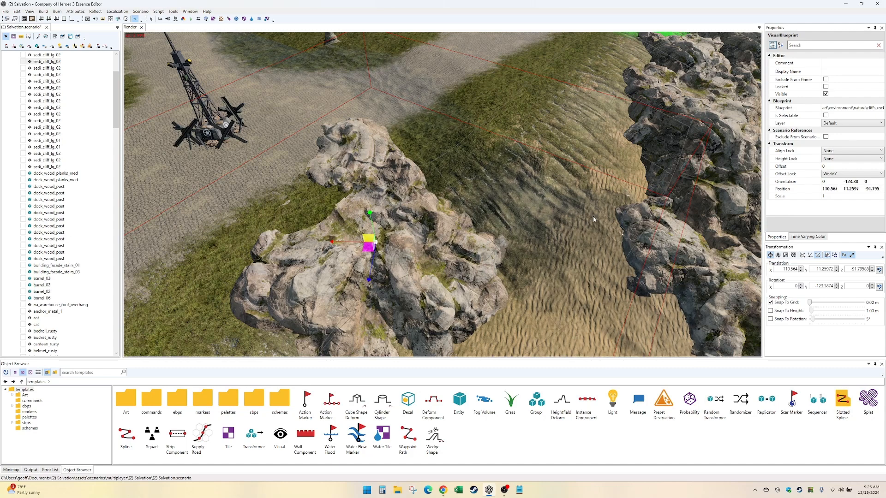
# - Duplicate another cliff rock from the shoreline, then position and rotate the copy on the opposite side of the stream mouth
pyautogui.click(709, 154)
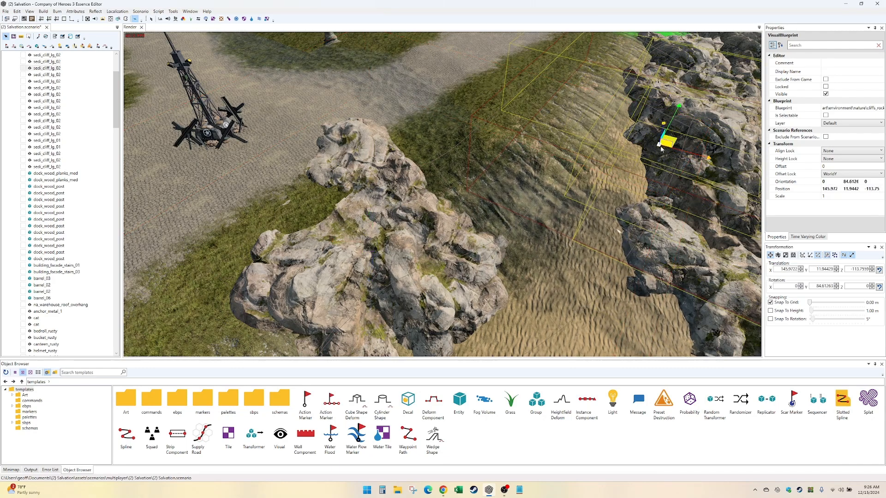
pyautogui.moveTo(660, 148); pyautogui.dragTo(528, 166)
pyautogui.moveTo(507, 129)
pyautogui.mouseDown()
pyautogui.moveTo(492, 164)
pyautogui.moveTo(506, 165)
pyautogui.moveTo(501, 143)
pyautogui.mouseUp()
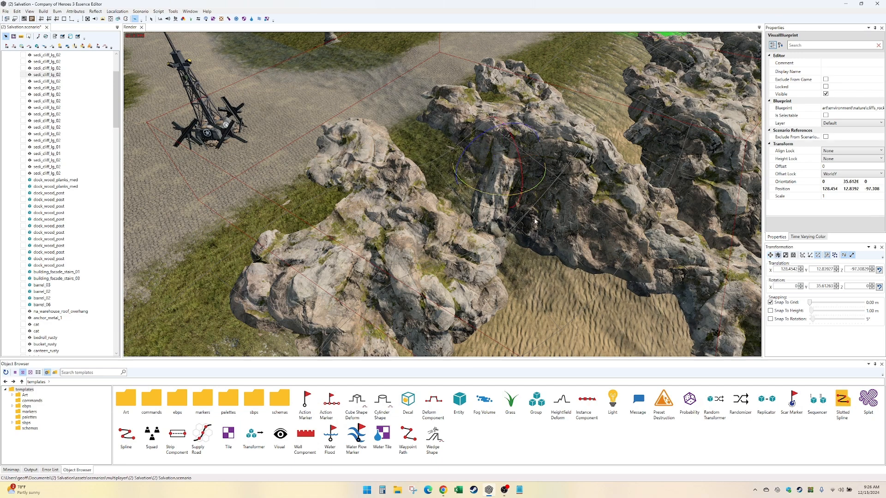
pyautogui.moveTo(507, 199); pyautogui.dragTo(571, 213)
pyautogui.moveTo(502, 173); pyautogui.dragTo(631, 264)
pyautogui.click(630, 262)
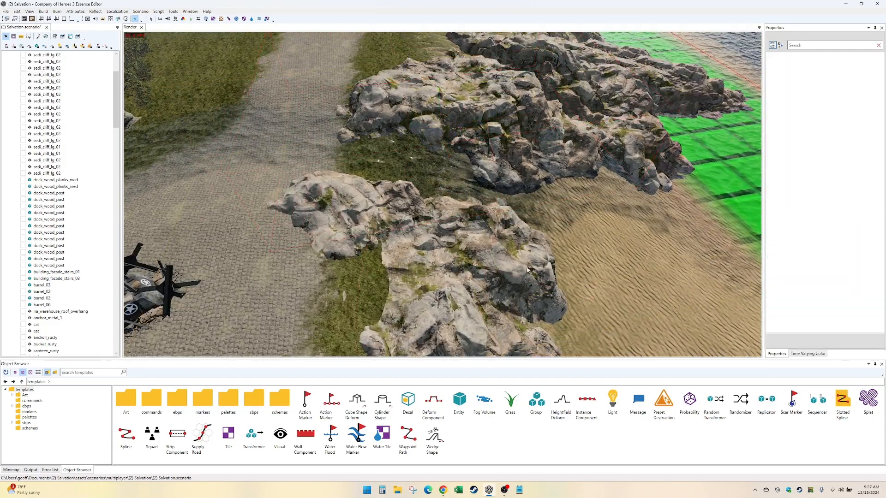
# - Examine the cliffs flanking the stream mouth and the spot where the stream crosses the cobbled road
pyautogui.keyDown('alt'); pyautogui.moveTo(480, 252); pyautogui.dragTo(457, 250); pyautogui.keyUp('alt')
pyautogui.press('Left')
pyautogui.press('Left')
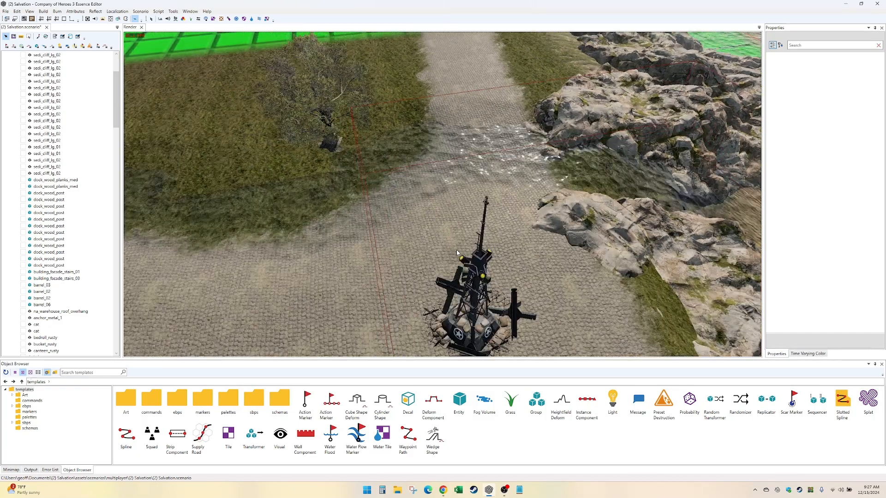
pyautogui.press('Right')
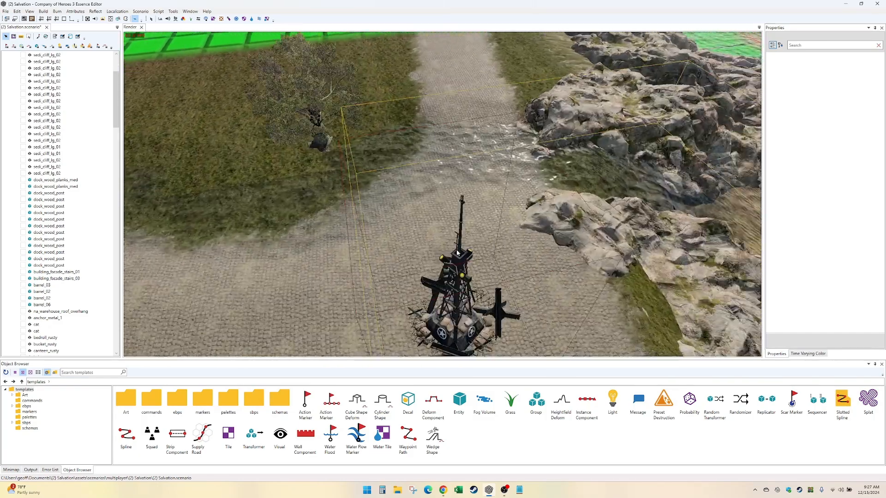
pyautogui.press('Right')
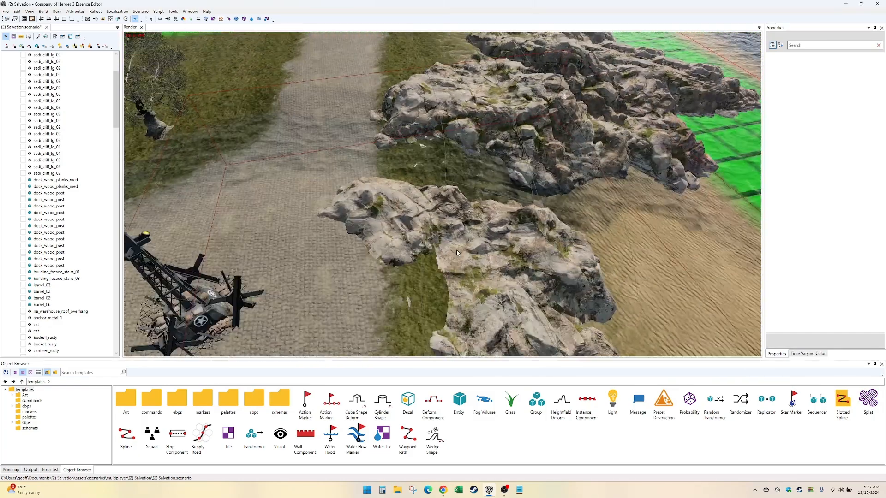
pyautogui.press('Left')
pyautogui.scroll(3, 457, 251)
pyautogui.keyDown('alt'); pyautogui.moveTo(457, 251); pyautogui.dragTo(711, 97); pyautogui.keyUp('alt')
# - Search the ebps templates for "dock" and place a dock_wood_planks_med on the cobbled road at the stream crossing
pyautogui.click(26, 406)
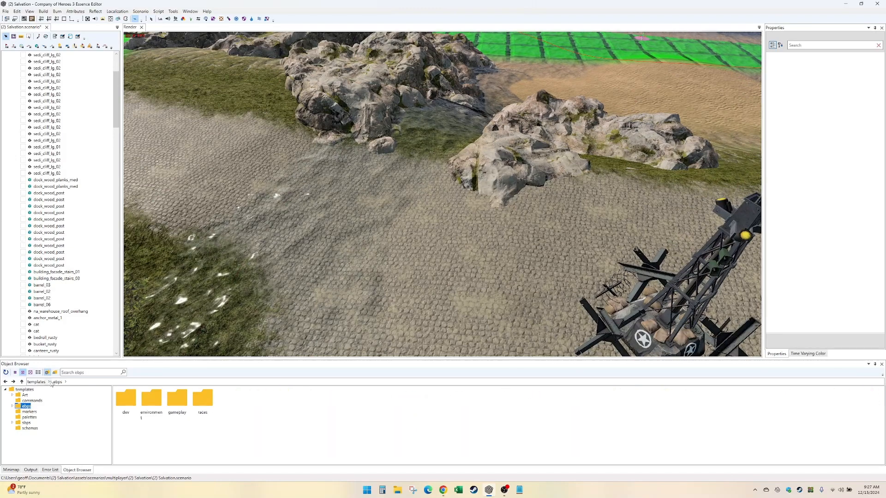
pyautogui.write('d')
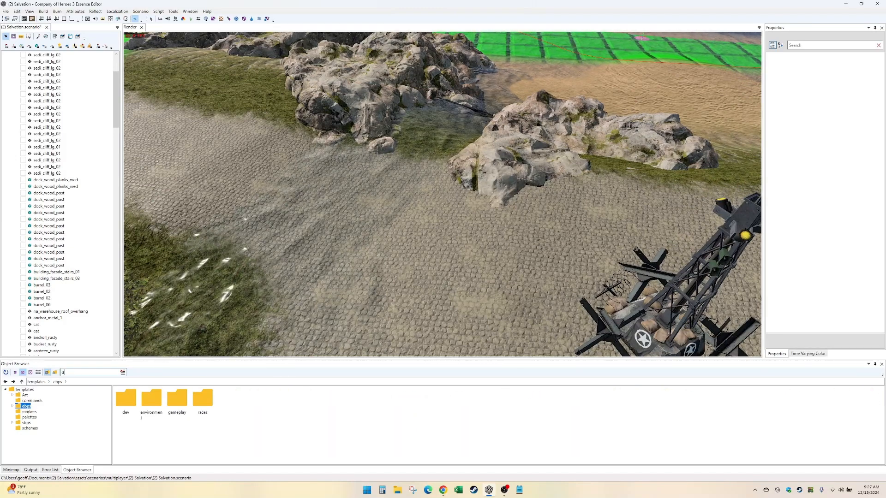
pyautogui.write('ock')
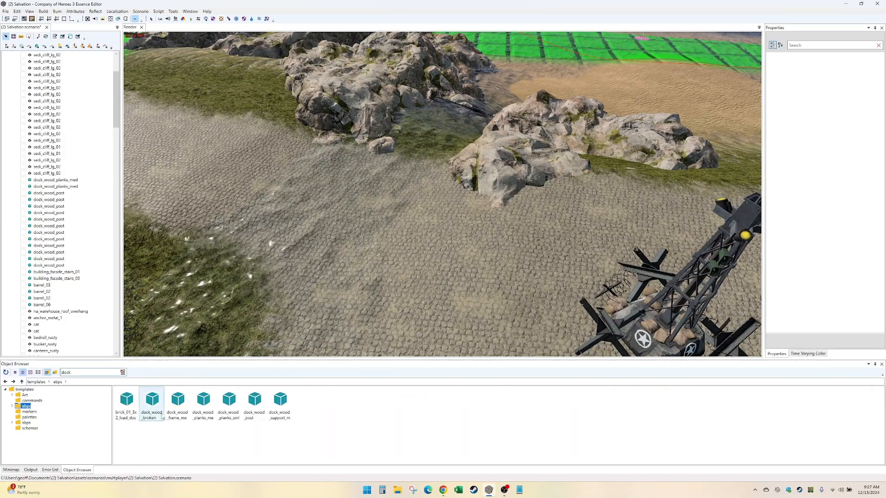
pyautogui.click(203, 402)
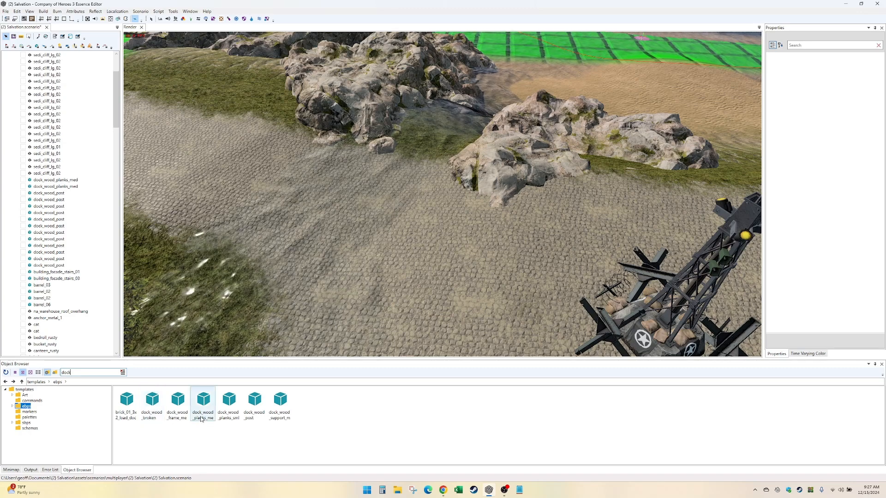
pyautogui.click(350, 211)
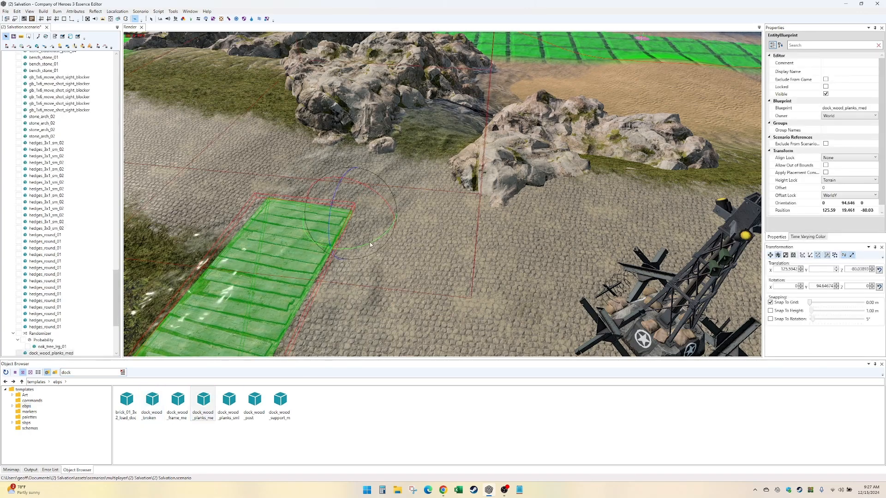
# - Rotate the dock planks to about -161.3° and move them across the stream on the road, to about X 122.2, Z -75.9
pyautogui.moveTo(370, 244); pyautogui.dragTo(338, 257)
pyautogui.press('w')
pyautogui.moveTo(362, 217); pyautogui.dragTo(394, 264)
pyautogui.moveTo(394, 264)
pyautogui.mouseDown(button='middle')
pyautogui.moveTo(457, 264)
pyautogui.moveTo(417, 238)
pyautogui.moveTo(406, 268)
pyautogui.moveTo(382, 272)
pyautogui.mouseUp(button='middle')
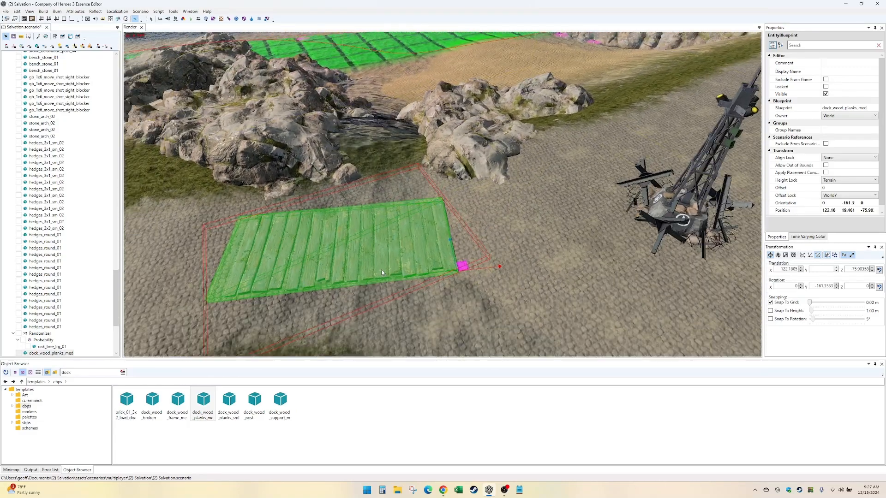
# - Place a dock_wood_post at one corner of the planks' end, duplicate it to that end's other corner and select both posts
pyautogui.click(255, 401)
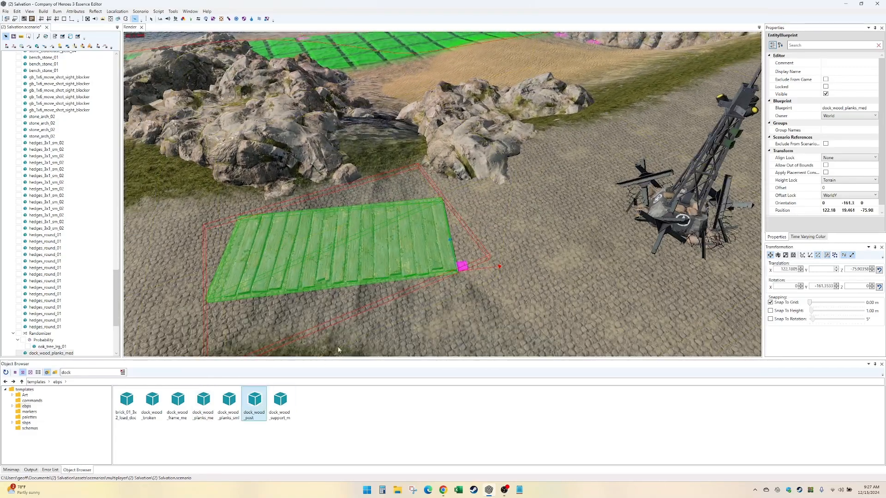
pyautogui.click(441, 279)
pyautogui.moveTo(442, 279); pyautogui.dragTo(454, 287, button='middle')
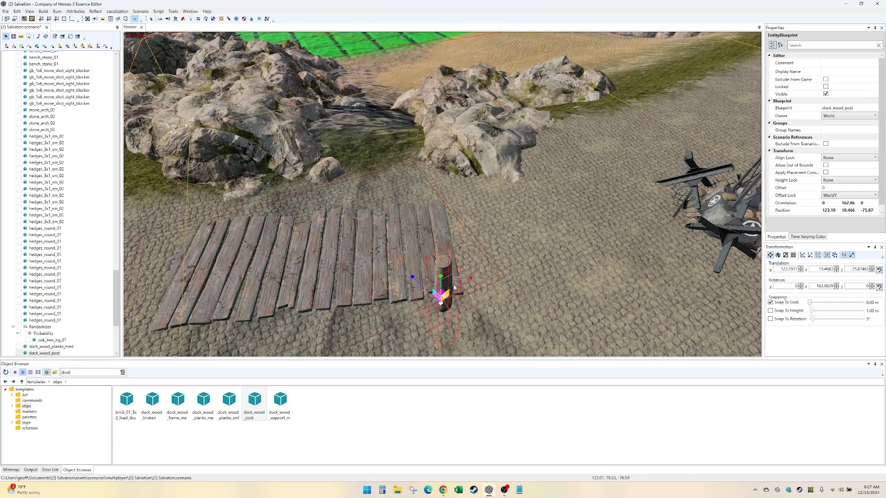
pyautogui.moveTo(454, 287); pyautogui.dragTo(438, 226)
pyautogui.keyDown('ctrl'); pyautogui.click(454, 279); pyautogui.keyUp('ctrl')
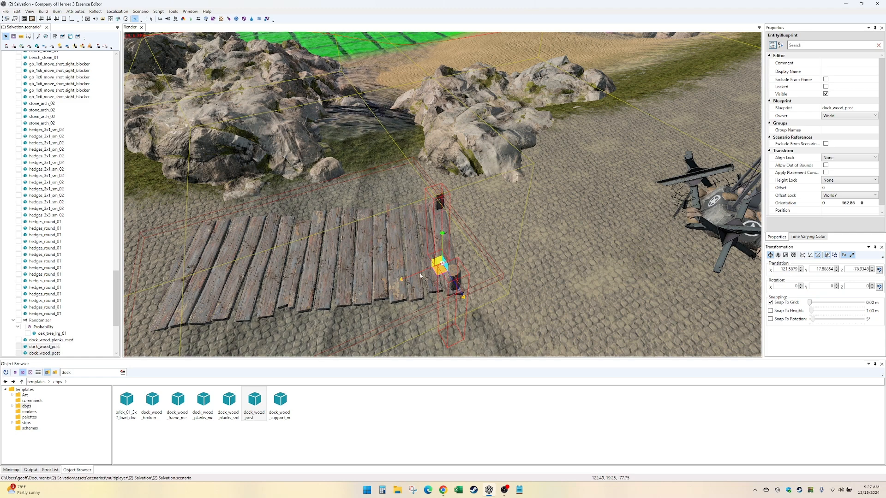
# - Duplicate the pair of dock_wood_post objects along the planks to the middle and the far end, at about X 132.5, Z -82.6
pyautogui.keyDown('shift'); pyautogui.moveTo(421, 275); pyautogui.dragTo(205, 299); pyautogui.keyUp('shift')
pyautogui.keyDown('alt'); pyautogui.moveTo(646, 330); pyautogui.dragTo(529, 317); pyautogui.keyUp('alt')
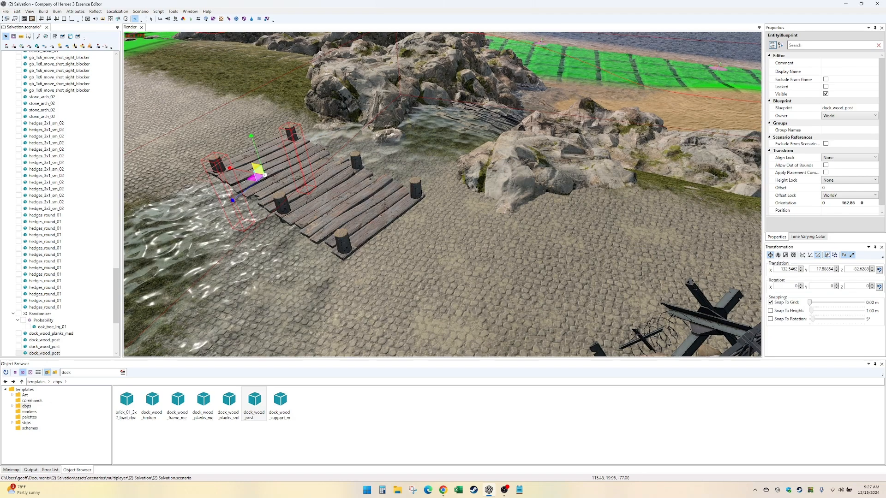
pyautogui.keyDown('alt'); pyautogui.moveTo(527, 315); pyautogui.dragTo(444, 273); pyautogui.keyUp('alt')
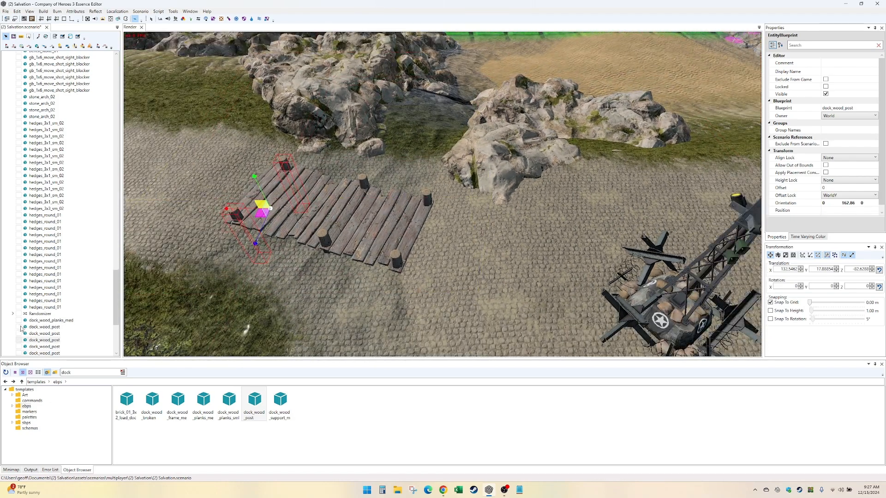
# - Select the dock_wood_planks_med with all its posts and duplicate the group to the stream crossing on the opposite side of the map
pyautogui.click(51, 322)
pyautogui.scroll(-3, 51, 325)
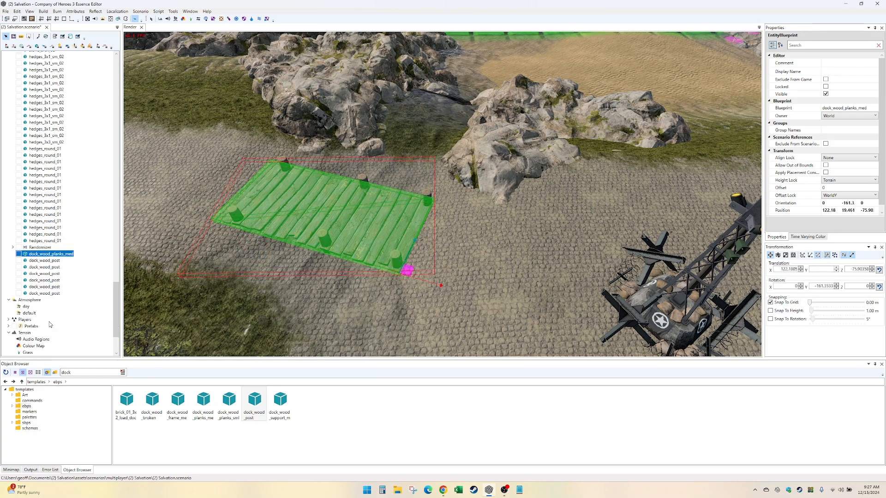
pyautogui.keyDown('shift'); pyautogui.click(50, 294); pyautogui.keyUp('shift')
pyautogui.keyDown('shift'); pyautogui.moveTo(341, 238); pyautogui.dragTo(460, 197); pyautogui.keyUp('shift')
pyautogui.press('Right')
pyautogui.press('Left')
# - Rotate the duplicated dock group to span the stony stream bed and move it to about X -50.8, Z -83.4
pyautogui.press('e')
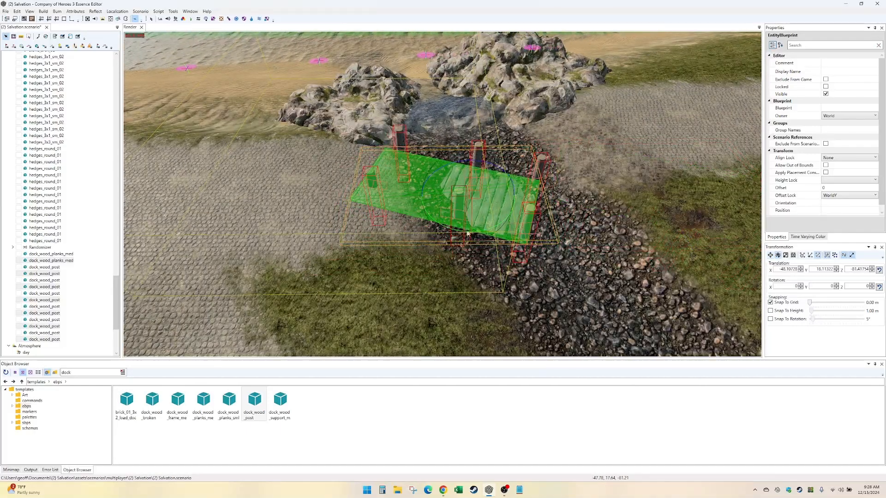
pyautogui.moveTo(480, 230); pyautogui.dragTo(498, 232)
pyautogui.press('w')
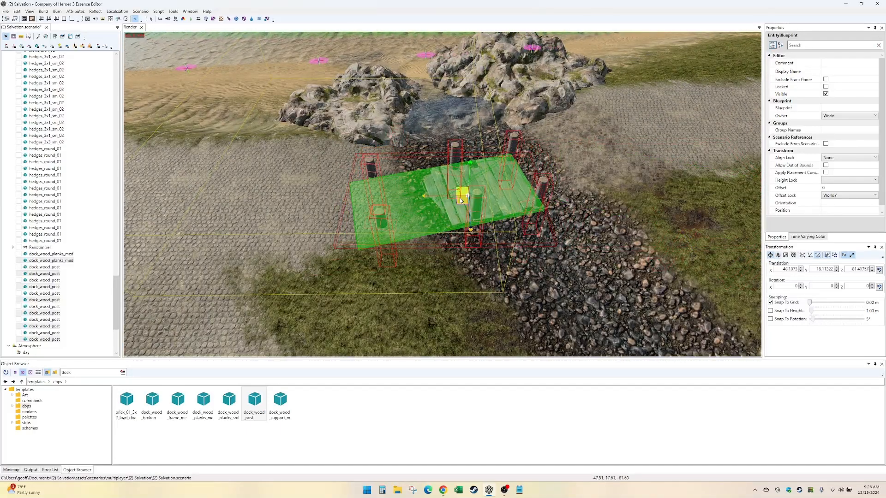
pyautogui.moveTo(464, 199); pyautogui.dragTo(495, 182)
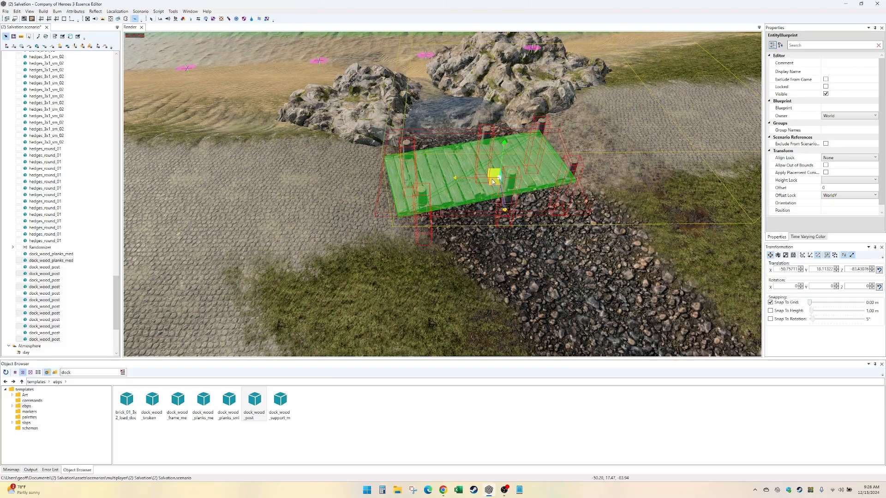
pyautogui.press('Left')
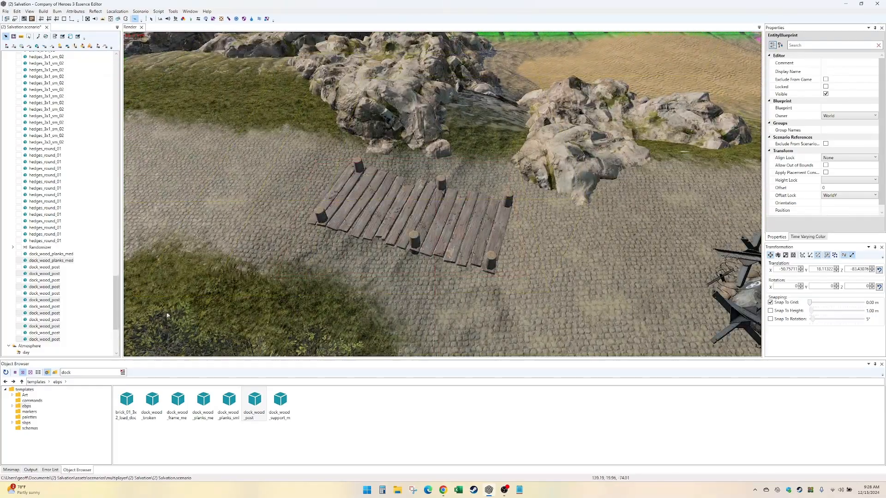
# - Open the grass_01_grass_01b terrain tile for painting and set the blend of both brushes to 0.3
pyautogui.scroll(-4, 75, 356)
pyautogui.scroll(-2, 85, 335)
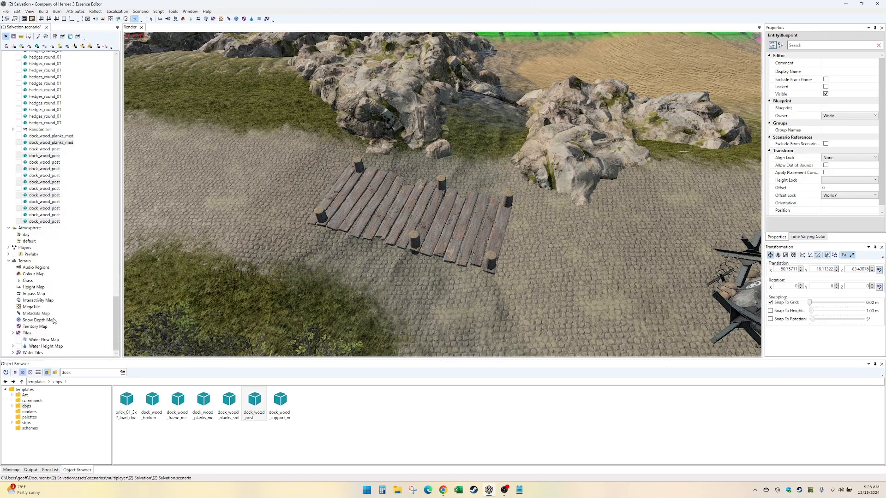
pyautogui.click(13, 333)
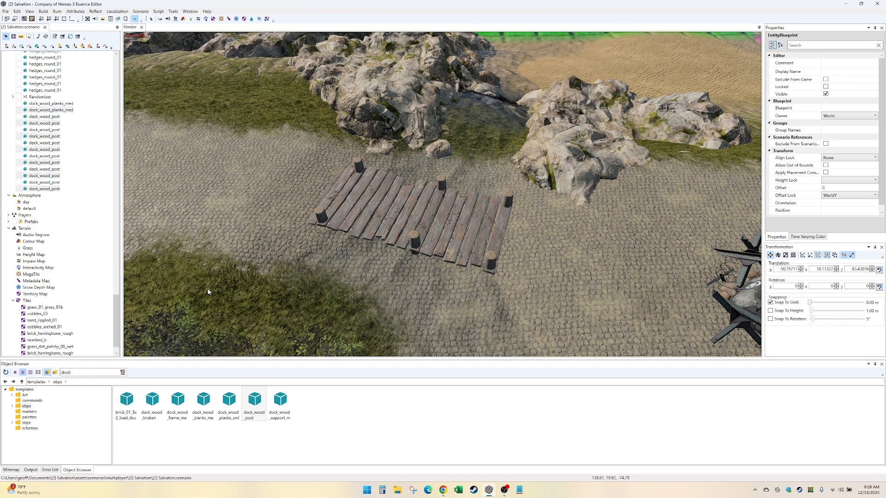
pyautogui.scroll(-1, 94, 329)
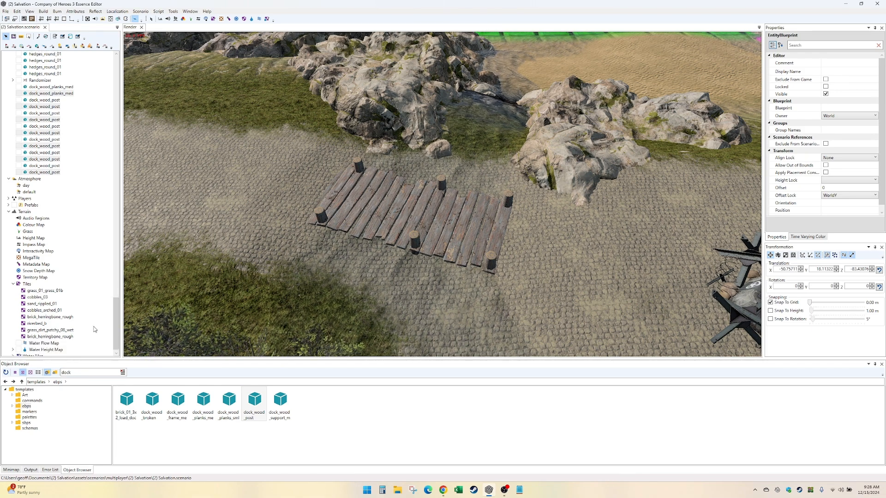
pyautogui.click(52, 292)
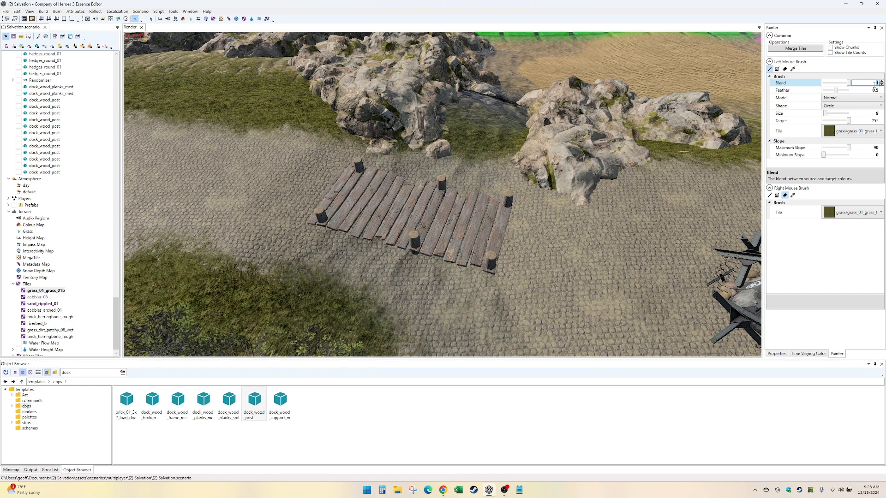
pyautogui.click(863, 155)
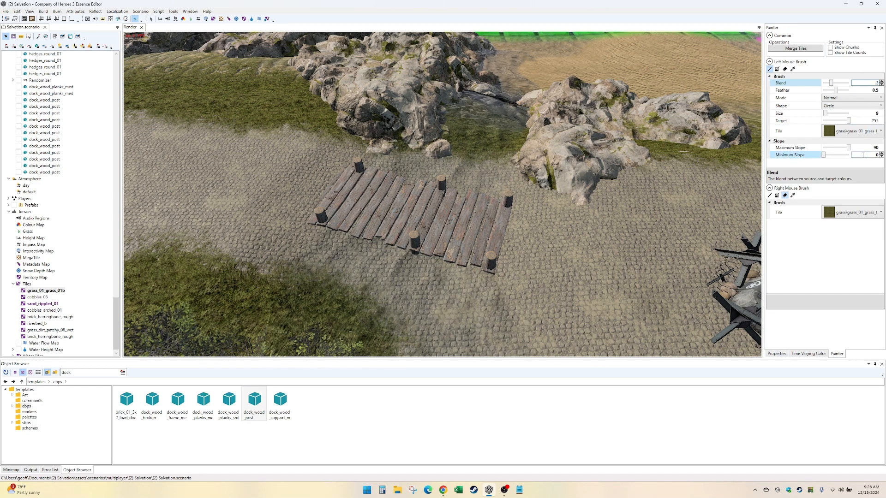
pyautogui.click(774, 203)
pyautogui.click(873, 209)
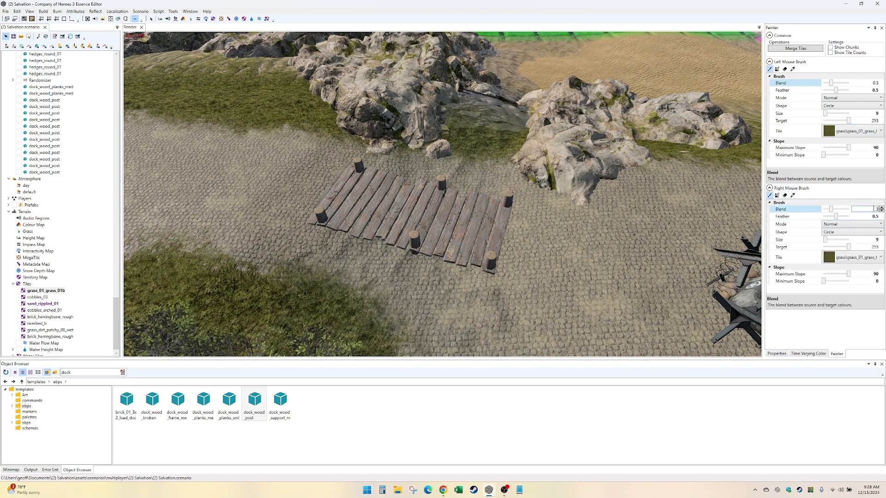
# - Paint grass_dirt_patchy_08_wet around the first dock's planks and cover the surrounding cobbles with grass_01_grass_01b
pyautogui.click(857, 129)
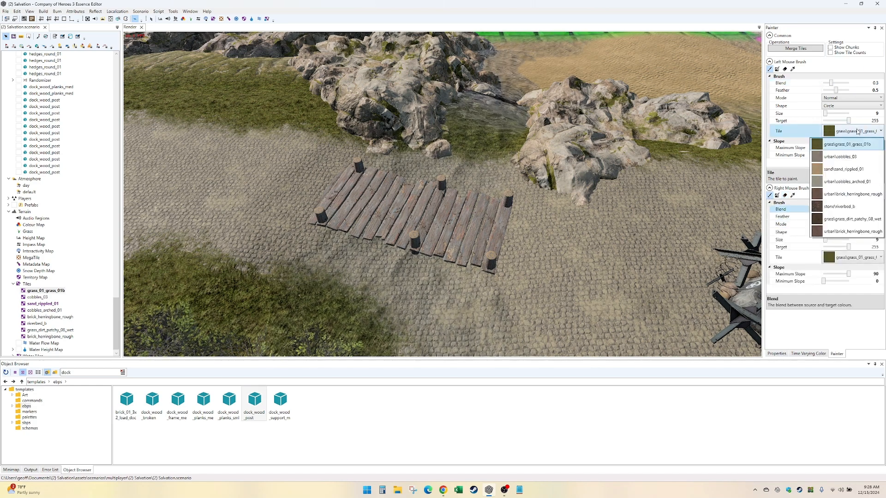
pyautogui.click(853, 219)
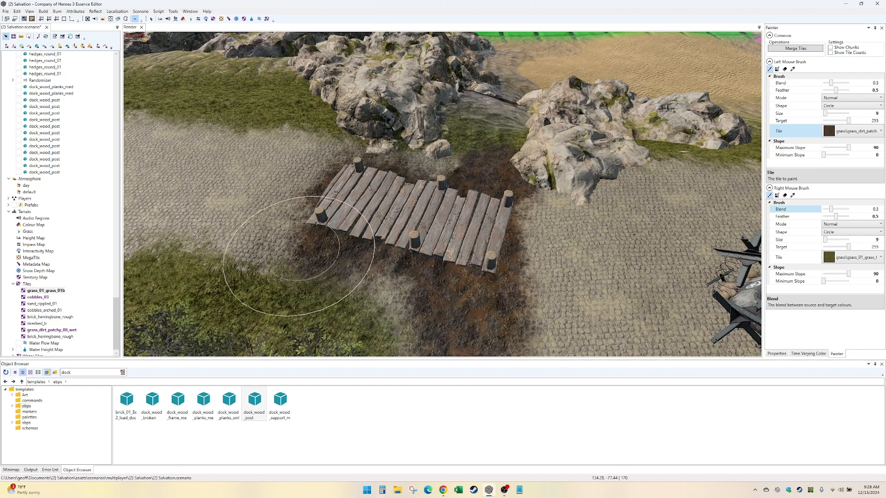
pyautogui.moveTo(294, 258); pyautogui.dragTo(280, 254)
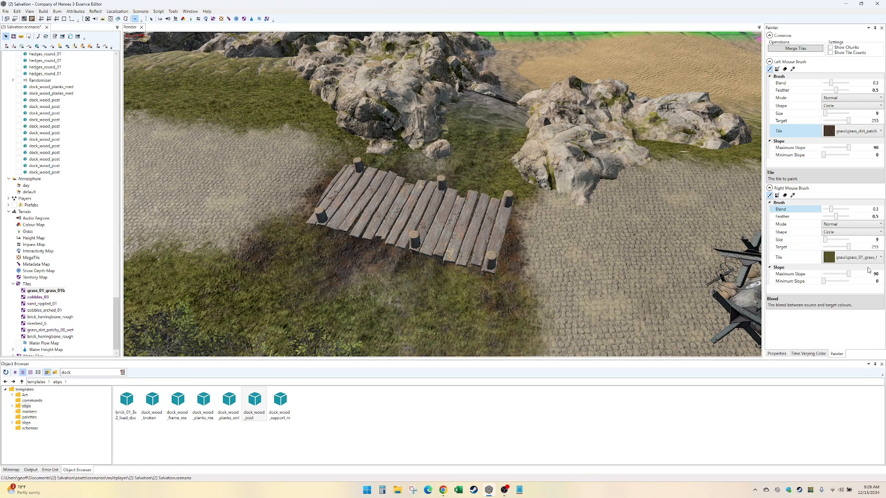
# - Switch the primary brush to the urban\cobbles_03 tile and set its blend to 1
pyautogui.click(853, 262)
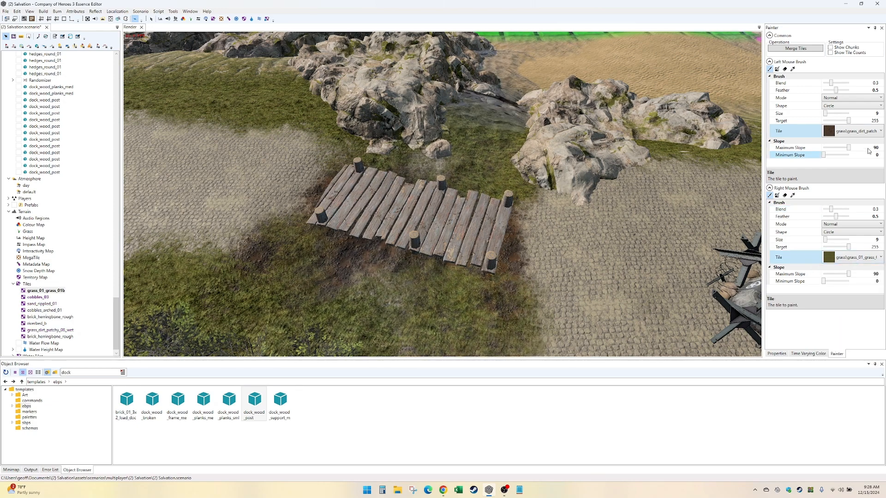
pyautogui.click(856, 131)
pyautogui.click(863, 160)
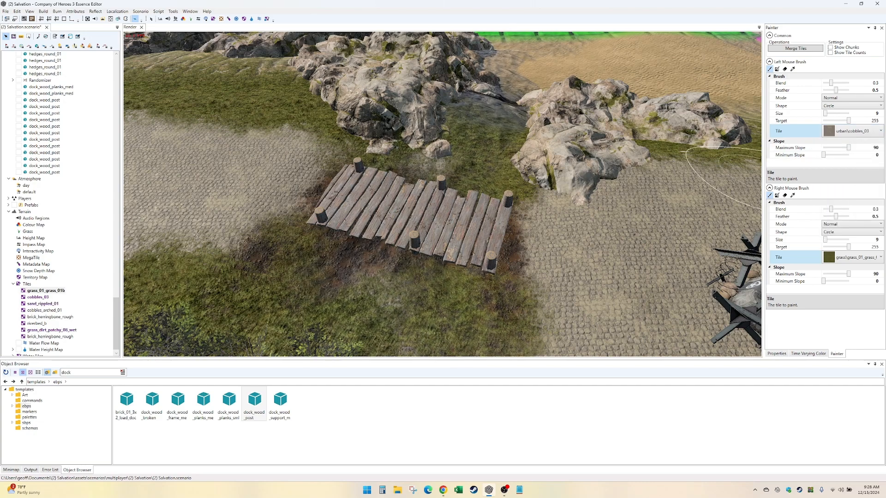
pyautogui.click(843, 84)
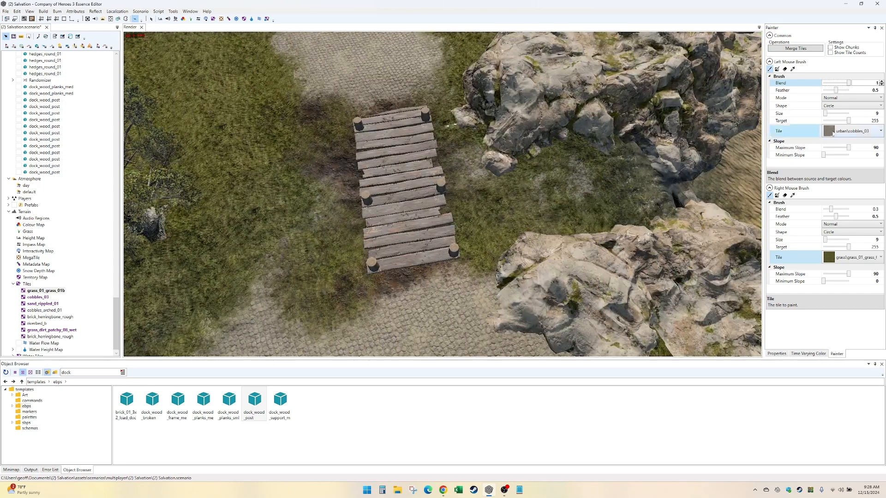
# - Paint the stone\riverbed_b tile from the cliffs at the stream mouth, under the dock planks and along the bed beside the cobbled road
pyautogui.click(862, 134)
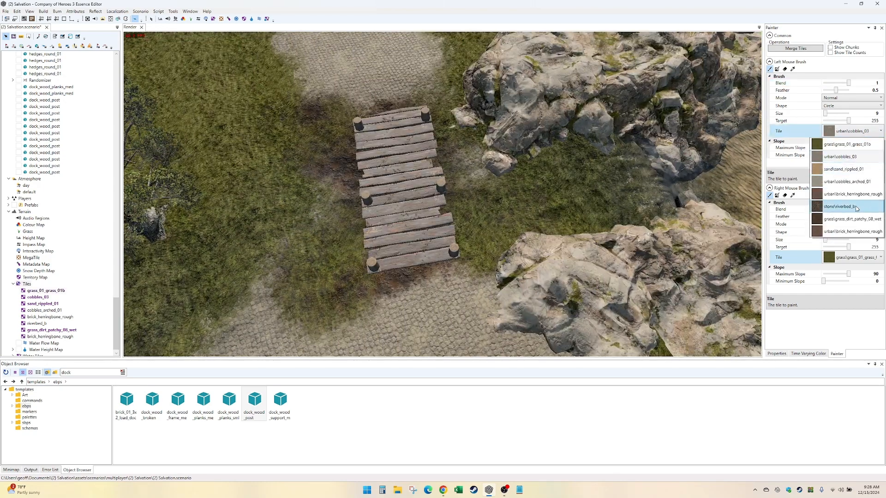
pyautogui.click(849, 206)
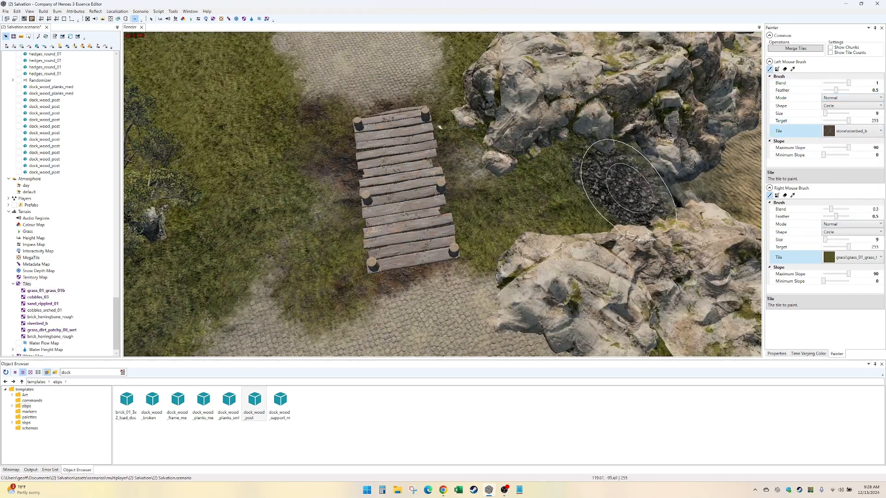
pyautogui.moveTo(289, 224); pyautogui.dragTo(404, 194, button='middle')
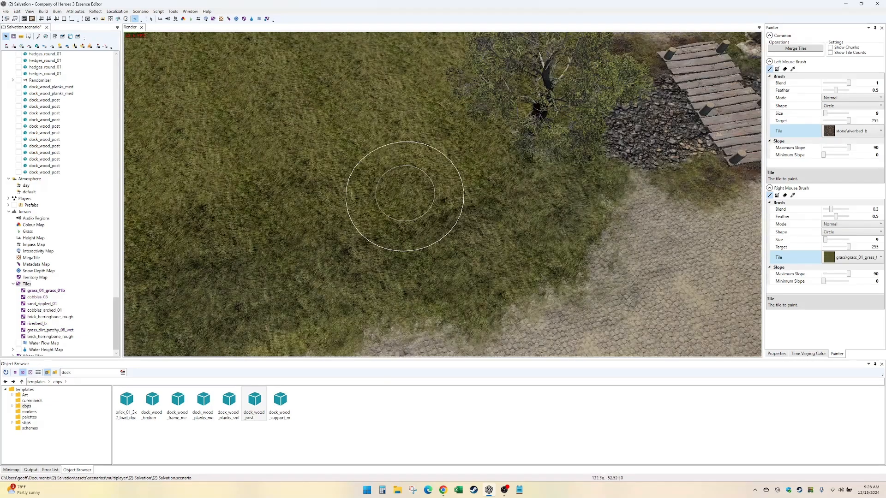
pyautogui.moveTo(584, 166)
pyautogui.mouseDown()
pyautogui.moveTo(557, 247)
pyautogui.moveTo(591, 221)
pyautogui.mouseUp()
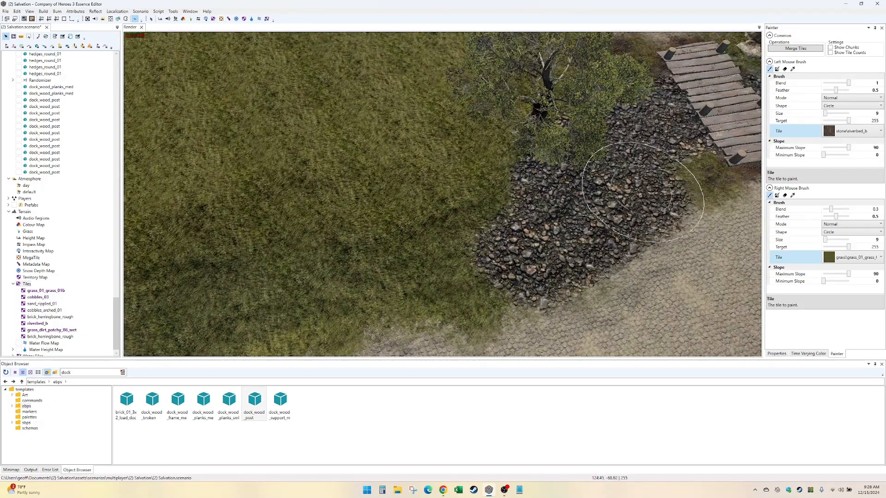
pyautogui.moveTo(517, 252); pyautogui.dragTo(662, 165, button='middle')
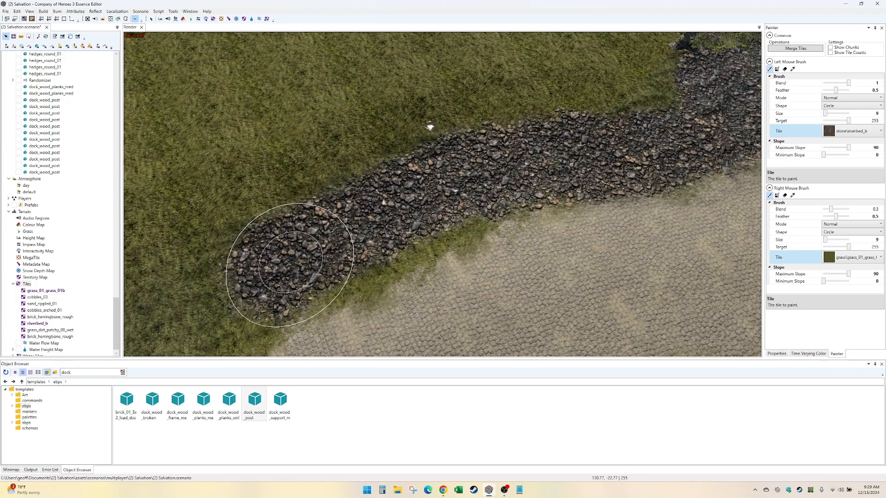
pyautogui.moveTo(429, 125); pyautogui.dragTo(495, 189, button='middle')
pyautogui.moveTo(467, 260); pyautogui.dragTo(577, 157, button='middle')
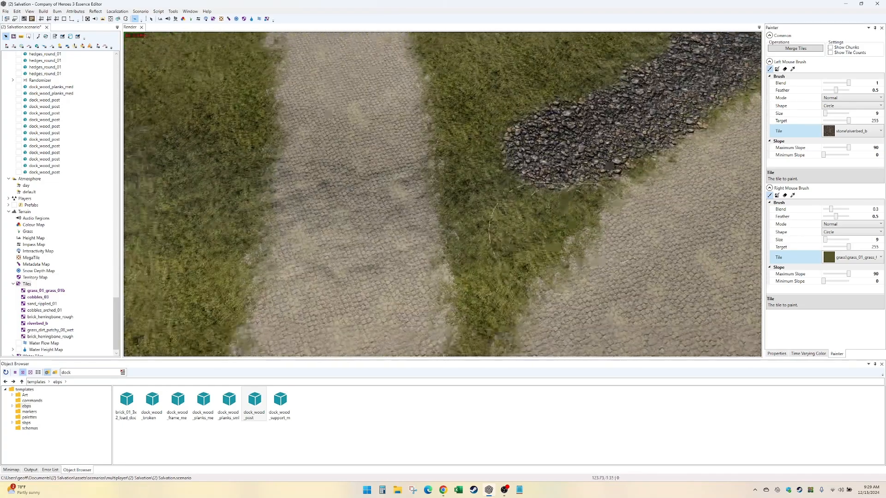
# - Continue painting riverbed_b along the stream bed across the second cobbled road up to the green-overlaid strip
pyautogui.moveTo(652, 154)
pyautogui.mouseDown()
pyautogui.moveTo(492, 201)
pyautogui.moveTo(320, 222)
pyautogui.moveTo(201, 189)
pyautogui.mouseUp()
pyautogui.moveTo(173, 161); pyautogui.dragTo(406, 207, button='middle')
pyautogui.moveTo(458, 351); pyautogui.dragTo(482, 287, button='middle')
pyautogui.moveTo(490, 220)
pyautogui.mouseDown()
pyautogui.moveTo(213, 134)
pyautogui.moveTo(175, 92)
pyautogui.mouseUp()
pyautogui.moveTo(175, 93); pyautogui.dragTo(392, 253, button='middle')
pyautogui.moveTo(419, 287)
pyautogui.mouseDown()
pyautogui.moveTo(325, 230)
pyautogui.moveTo(177, 67)
pyautogui.mouseUp()
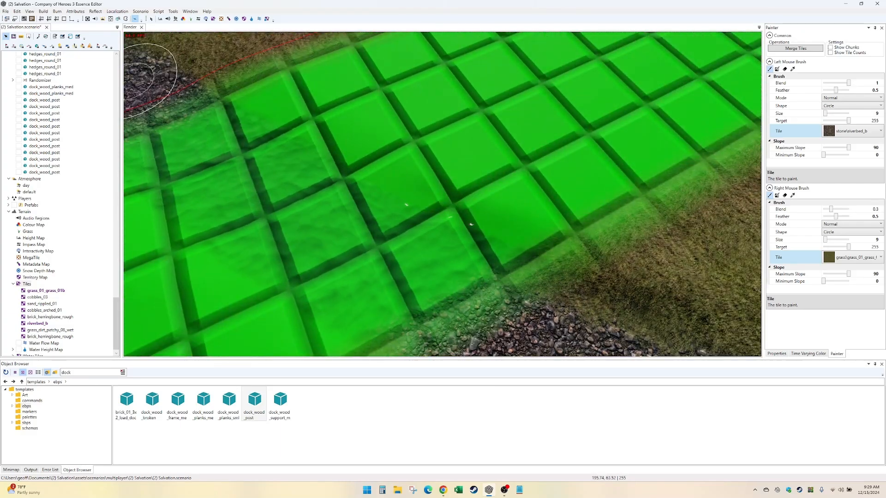
# - Extend the riverbed_b paint beyond the green-overlaid strip along the grassy channel to the map's edge
pyautogui.moveTo(177, 67); pyautogui.dragTo(386, 207, button='middle')
pyautogui.moveTo(496, 180); pyautogui.dragTo(223, 22)
pyautogui.moveTo(223, 35)
pyautogui.mouseDown(button='middle')
pyautogui.moveTo(387, 109)
pyautogui.moveTo(490, 240)
pyautogui.mouseUp(button='middle')
pyautogui.moveTo(238, 69); pyautogui.dragTo(531, 285, button='middle')
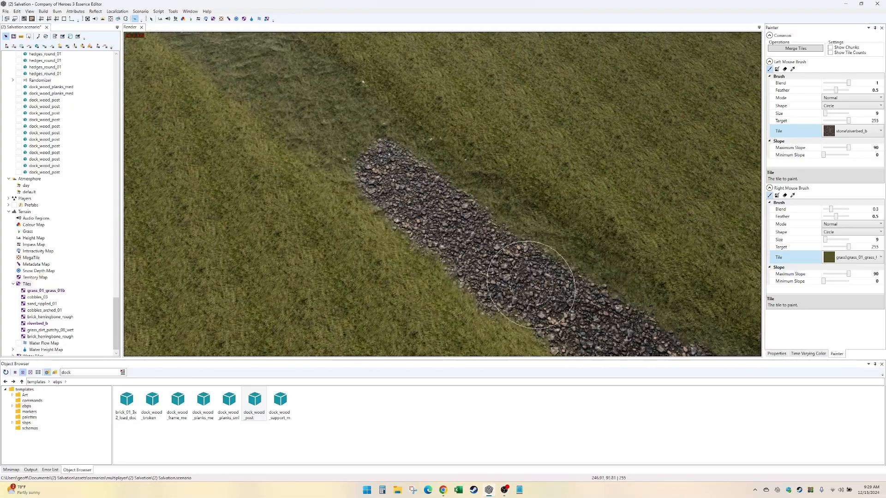
pyautogui.moveTo(292, 84); pyautogui.dragTo(436, 222, button='middle')
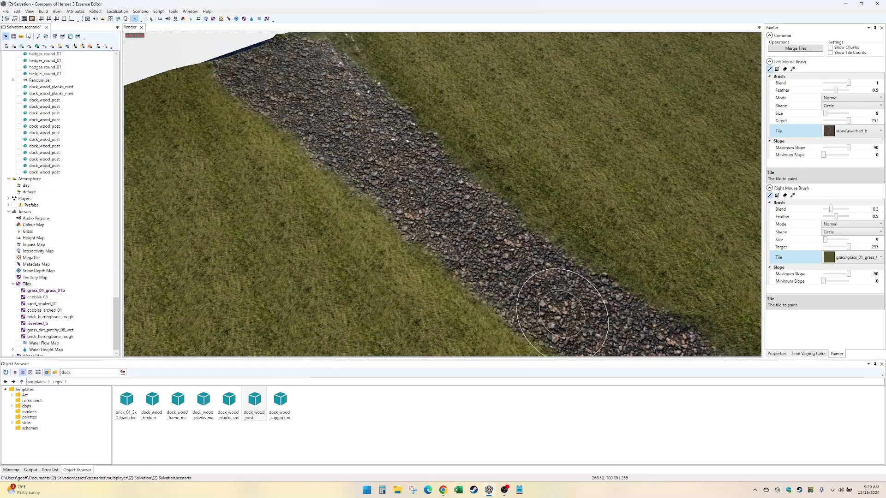
# - Turn on a map overlay and examine the ground around the dock planks and the oak tree beside the stream for blocked cells
pyautogui.press('Right')
pyautogui.press('Down')
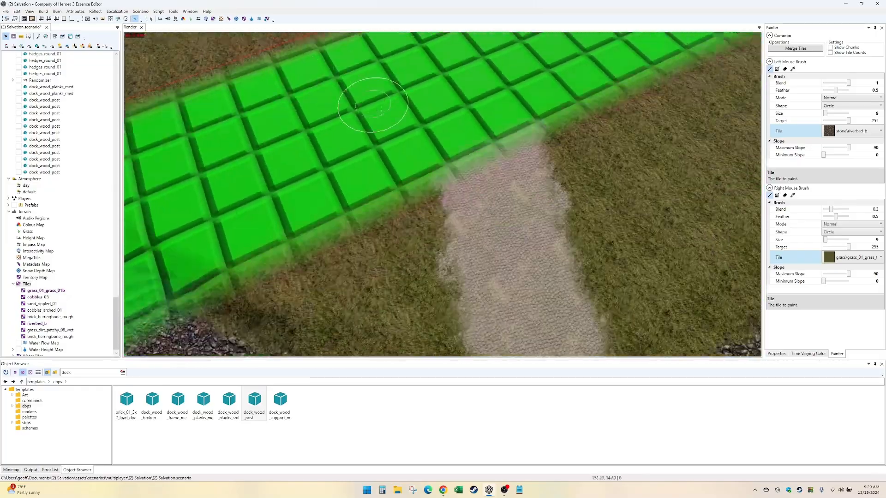
pyautogui.press('Right')
pyautogui.press('Up')
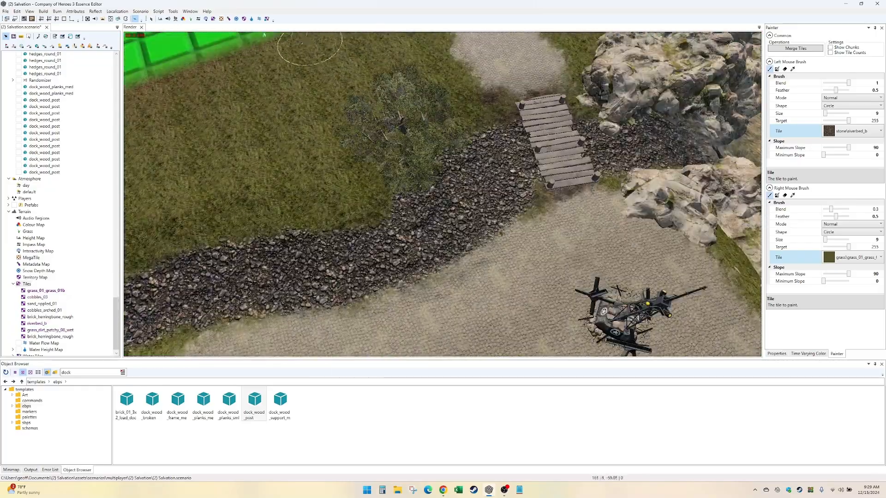
pyautogui.click(146, 11)
pyautogui.click(145, 12)
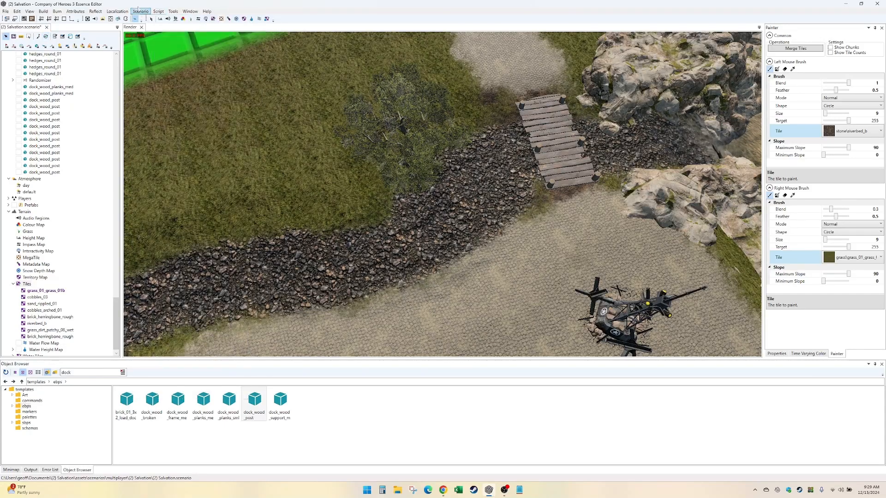
pyautogui.click(144, 11)
pyautogui.moveTo(207, 395)
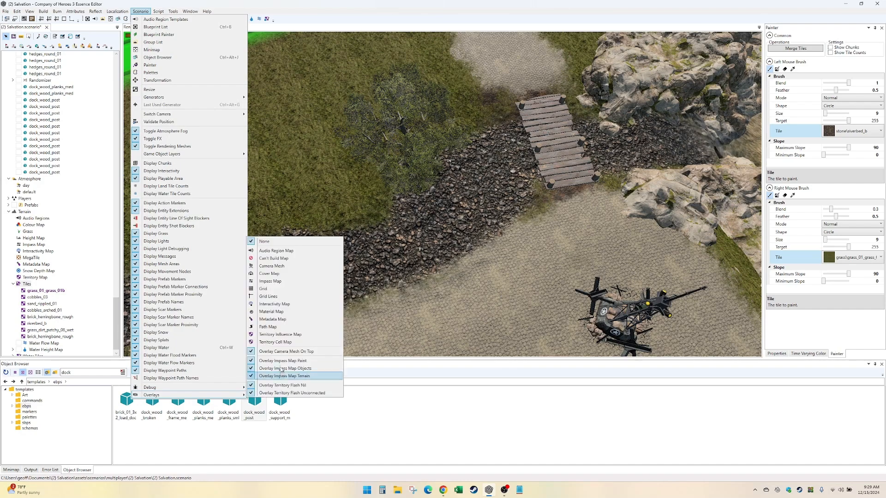
pyautogui.click(318, 320)
pyautogui.moveTo(492, 258)
pyautogui.keyDown('alt'); pyautogui.mouseDown()
pyautogui.moveTo(467, 198)
pyautogui.moveTo(415, 186)
pyautogui.moveTo(447, 219)
pyautogui.moveTo(405, 202)
pyautogui.mouseUp(); pyautogui.keyUp('alt')
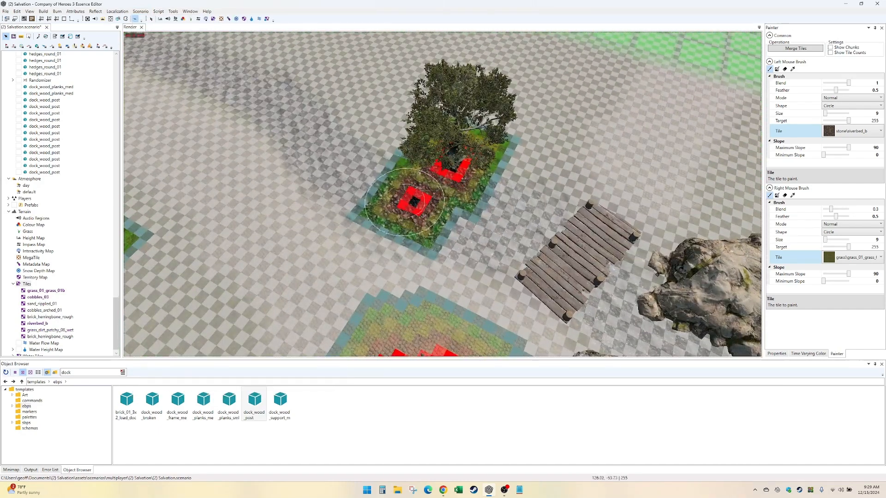
# - Smooth the height map at the blocked patch of stream bank beside the oak tree, using a brush of size 9 and strength 5
pyautogui.click(160, 19)
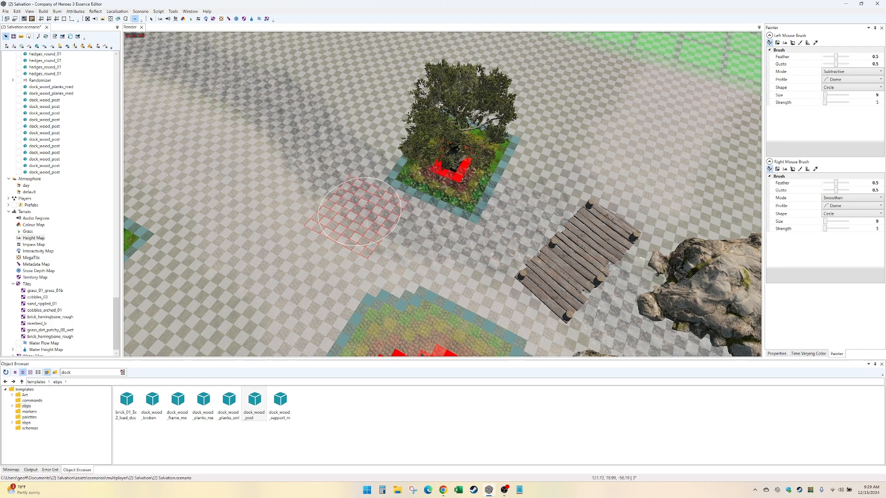
pyautogui.keyDown('alt'); pyautogui.moveTo(383, 210); pyautogui.dragTo(358, 203); pyautogui.keyUp('alt')
# - Turn off the Path Map overlay and examine the stream under the dock planks and between the large rocks
pyautogui.click(141, 11)
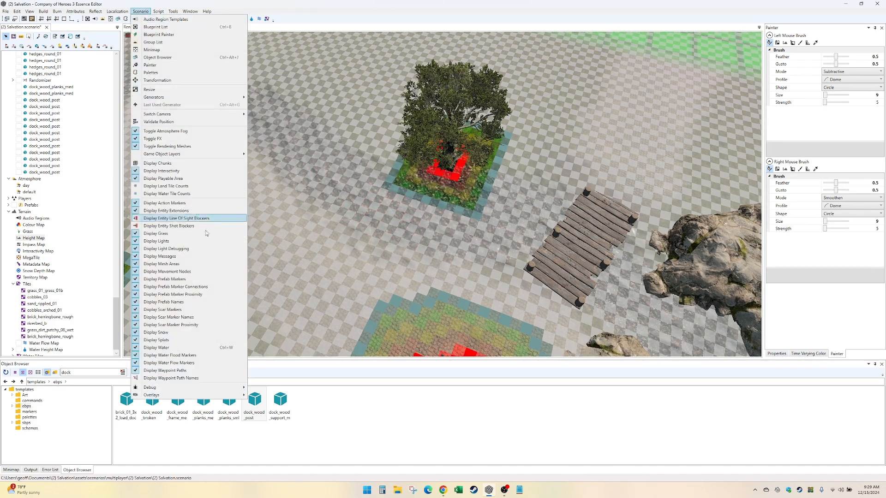
pyautogui.moveTo(199, 394)
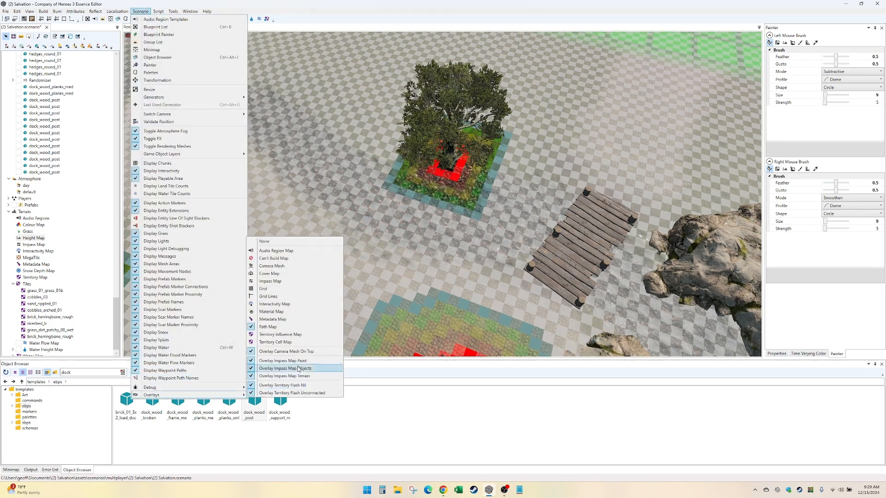
pyautogui.click(292, 249)
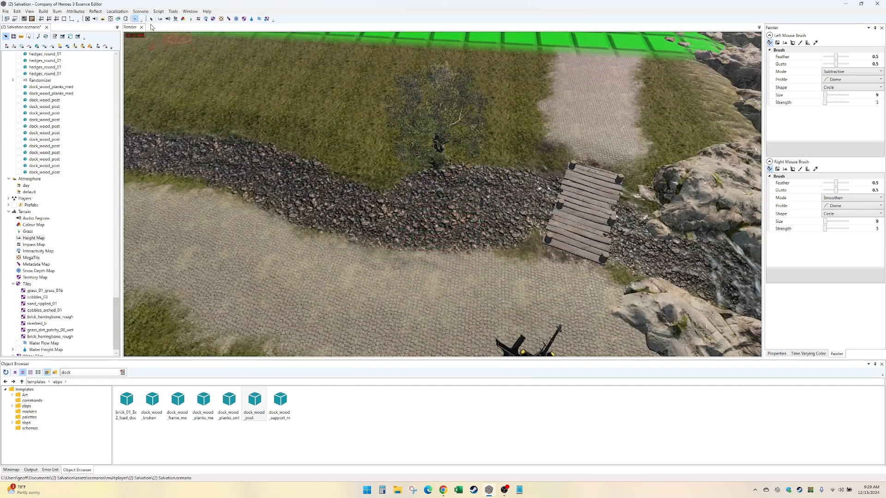
pyautogui.click(150, 19)
pyautogui.moveTo(720, 344)
pyautogui.keyDown('alt'); pyautogui.mouseDown(button='middle')
pyautogui.moveTo(572, 346)
pyautogui.moveTo(582, 324)
pyautogui.mouseUp(button='middle'); pyautogui.keyUp('alt')
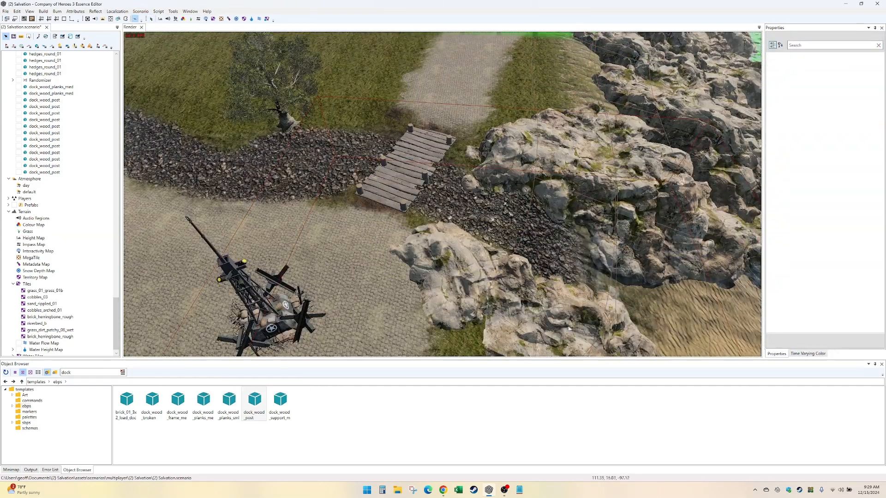
pyautogui.scroll(2, 583, 325)
pyautogui.keyDown('alt'); pyautogui.moveTo(586, 324); pyautogui.dragTo(615, 314); pyautogui.keyUp('alt')
pyautogui.keyDown('alt'); pyautogui.moveTo(399, 180); pyautogui.dragTo(442, 236); pyautogui.keyUp('alt')
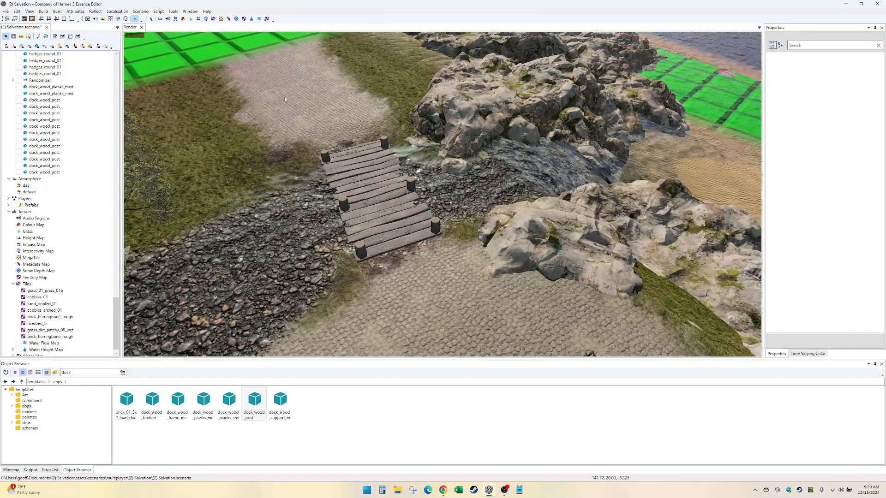
# - Set the water height map to 19.2 in the stream around the dock planks, using a circular brush of size 10
pyautogui.click(253, 19)
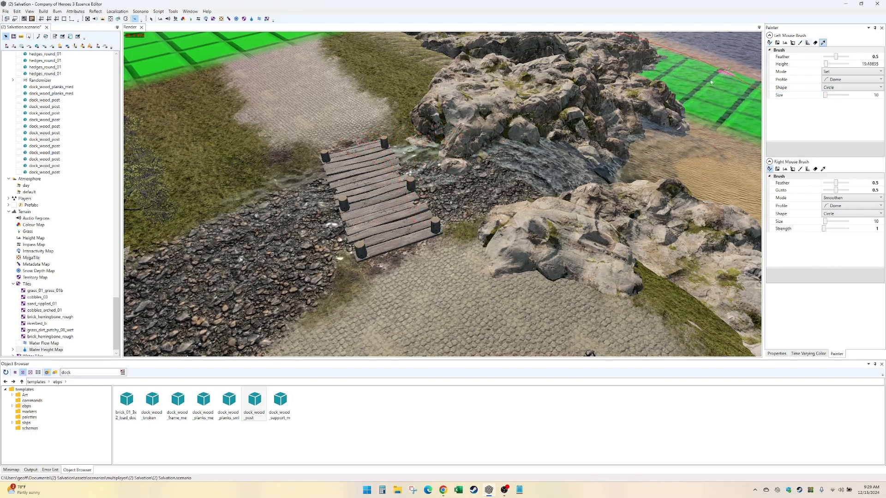
pyautogui.keyDown('alt'); pyautogui.moveTo(304, 226); pyautogui.dragTo(327, 224); pyautogui.keyUp('alt')
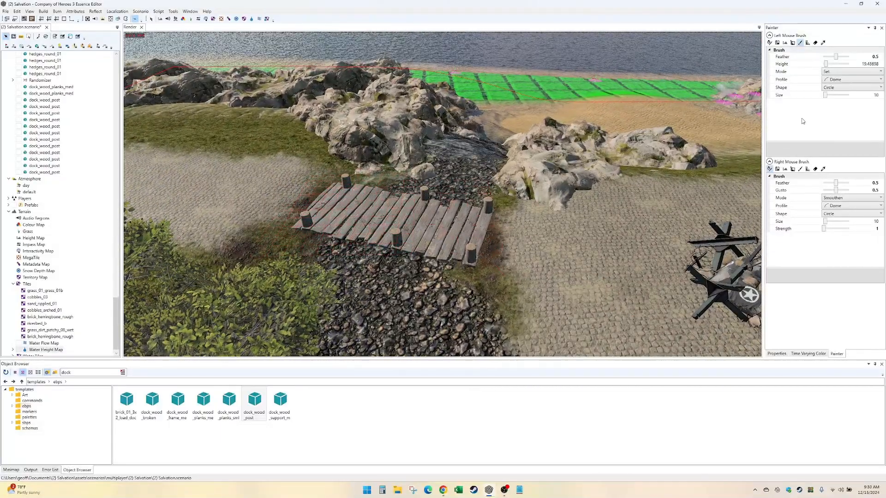
pyautogui.click(867, 64)
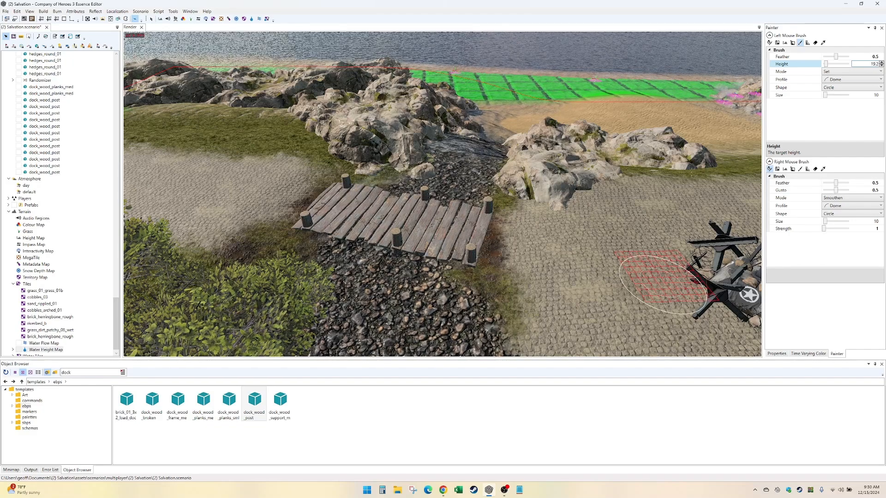
pyautogui.keyDown('alt'); pyautogui.moveTo(388, 280); pyautogui.dragTo(401, 231); pyautogui.keyUp('alt')
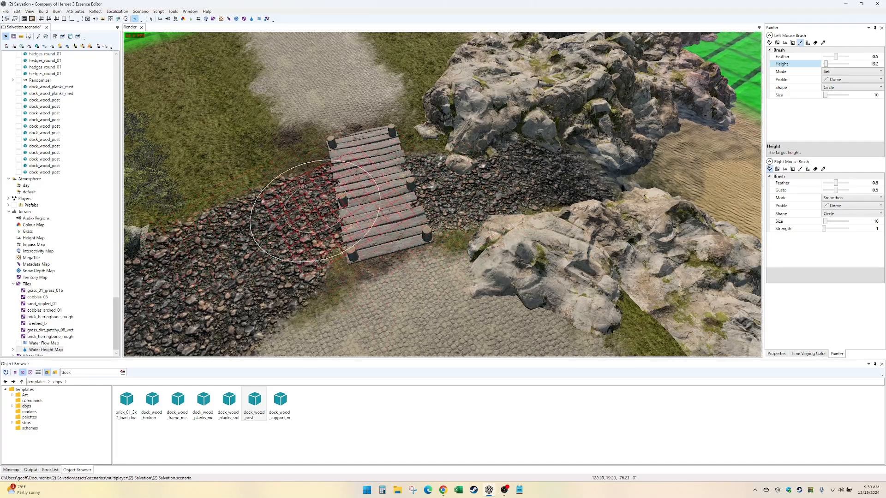
# - Paint the 19.2 water height along the riverbed past the oak tree and the cobbled road crossing to the green-overlaid strip
pyautogui.moveTo(315, 210)
pyautogui.keyDown('alt'); pyautogui.mouseDown()
pyautogui.moveTo(407, 217)
pyautogui.moveTo(471, 134)
pyautogui.moveTo(560, 129)
pyautogui.moveTo(560, 168)
pyautogui.moveTo(572, 198)
pyautogui.mouseUp(); pyautogui.keyUp('alt')
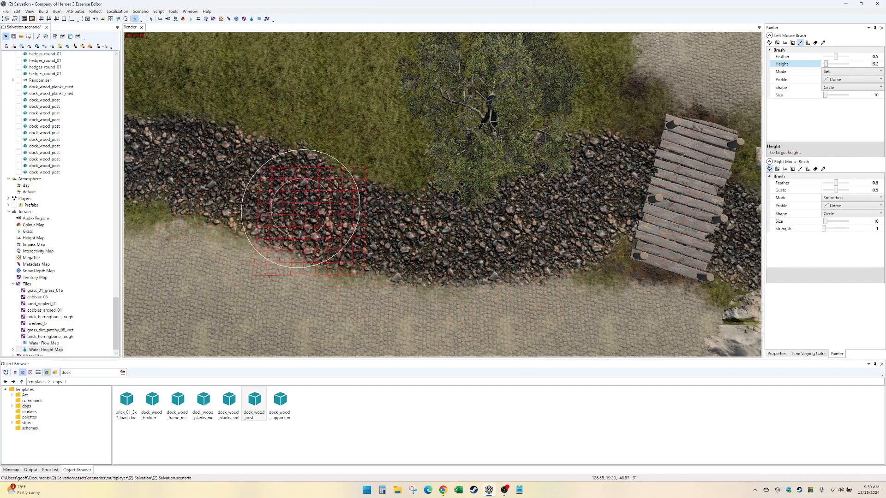
pyautogui.keyDown('alt'); pyautogui.moveTo(301, 208); pyautogui.dragTo(555, 210, button='middle'); pyautogui.keyUp('alt')
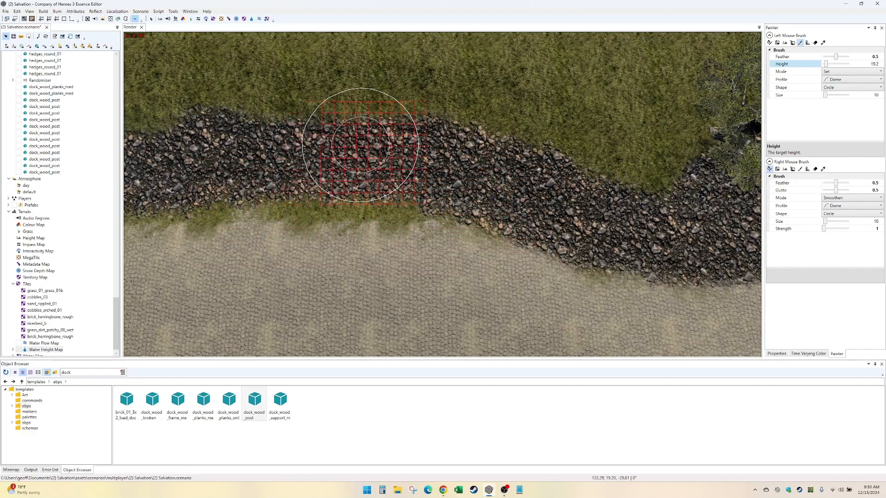
pyautogui.keyDown('alt'); pyautogui.moveTo(252, 196); pyautogui.dragTo(503, 198, button='middle'); pyautogui.keyUp('alt')
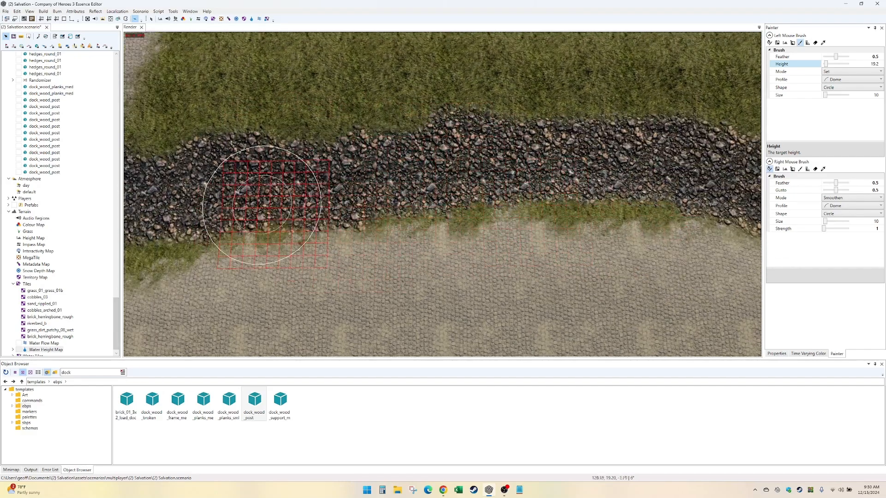
pyautogui.keyDown('alt'); pyautogui.moveTo(231, 169); pyautogui.dragTo(574, 208, button='middle'); pyautogui.keyUp('alt')
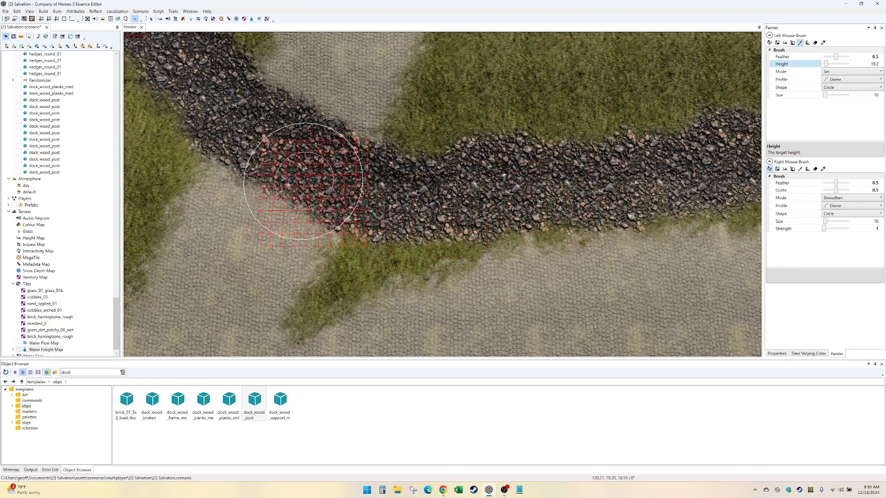
pyautogui.keyDown('alt'); pyautogui.moveTo(260, 80); pyautogui.dragTo(494, 217, button='middle'); pyautogui.keyUp('alt')
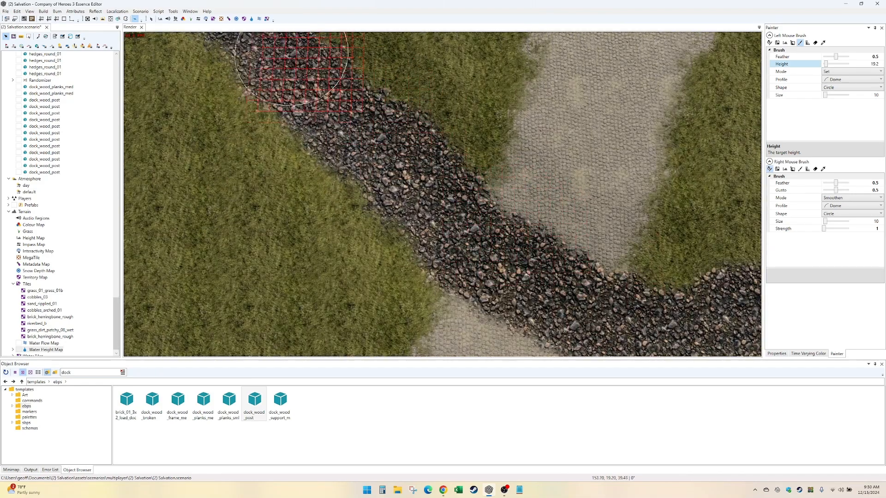
pyautogui.keyDown('alt'); pyautogui.moveTo(266, 90); pyautogui.dragTo(484, 237, button='middle'); pyautogui.keyUp('alt')
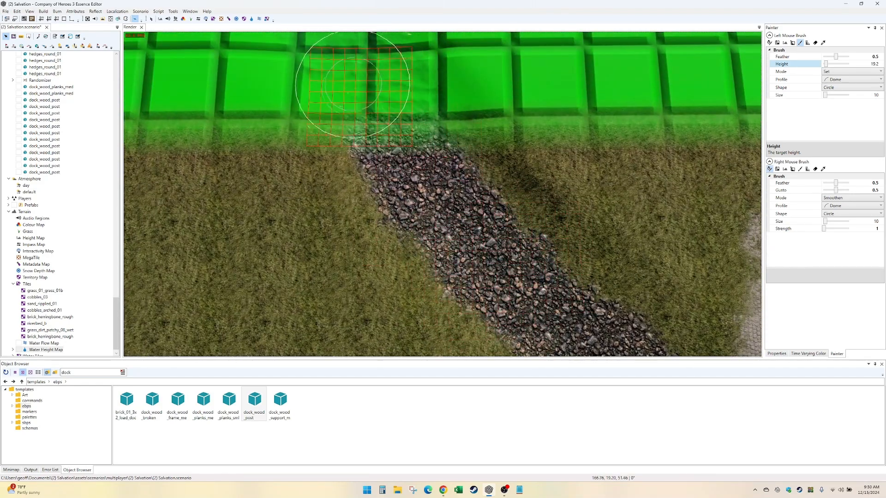
# - Extend the 19.2 water height beyond the green-overlaid strip along the riverbed in the grassy channel
pyautogui.keyDown('alt'); pyautogui.moveTo(329, 49); pyautogui.dragTo(513, 320, button='middle'); pyautogui.keyUp('alt')
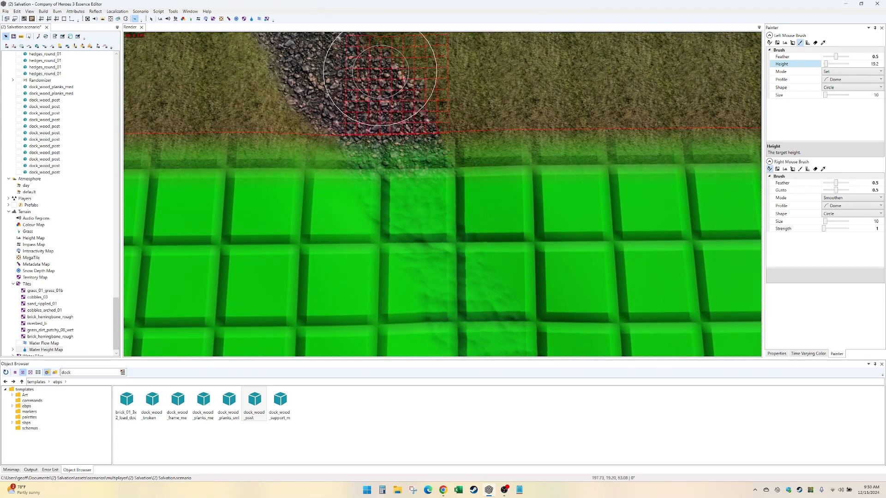
pyautogui.keyDown('alt'); pyautogui.moveTo(311, 96); pyautogui.dragTo(429, 223, button='middle'); pyautogui.keyUp('alt')
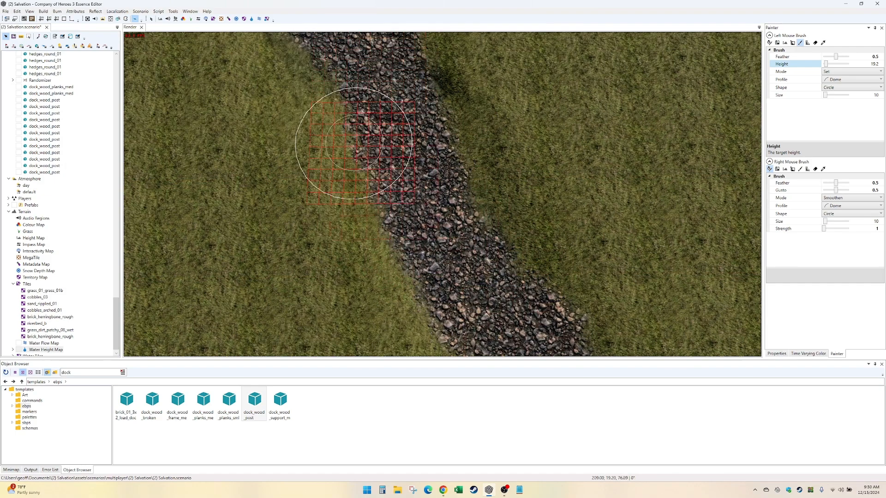
pyautogui.keyDown('alt'); pyautogui.moveTo(372, 144); pyautogui.dragTo(469, 253, button='middle'); pyautogui.keyUp('alt')
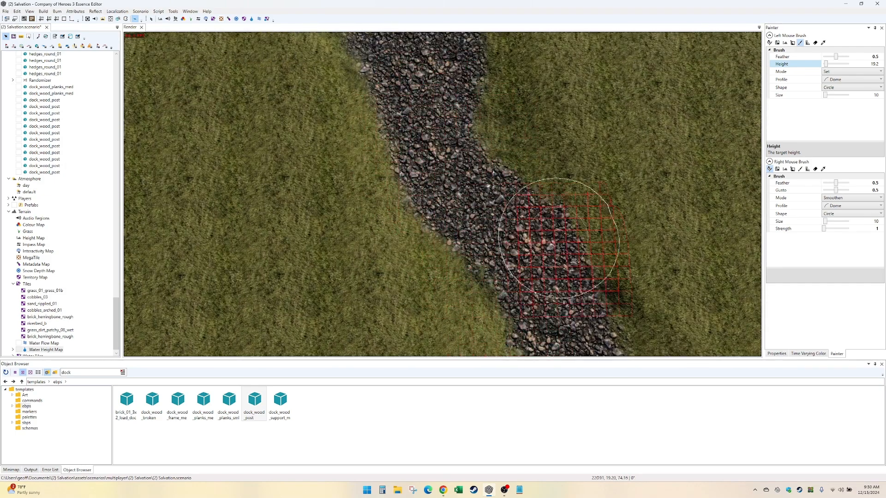
pyautogui.moveTo(563, 247)
pyautogui.keyDown('alt'); pyautogui.mouseDown(button='middle')
pyautogui.moveTo(485, 89)
pyautogui.moveTo(426, 144)
pyautogui.mouseUp(button='middle'); pyautogui.keyUp('alt')
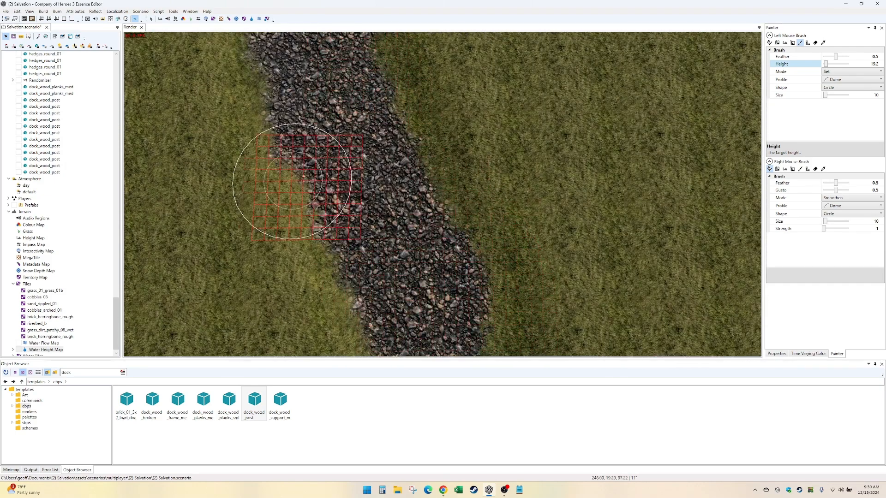
pyautogui.moveTo(292, 181)
pyautogui.keyDown('alt'); pyautogui.mouseDown(button='middle')
pyautogui.moveTo(237, 158)
pyautogui.moveTo(420, 270)
pyautogui.mouseUp(button='middle'); pyautogui.keyUp('alt')
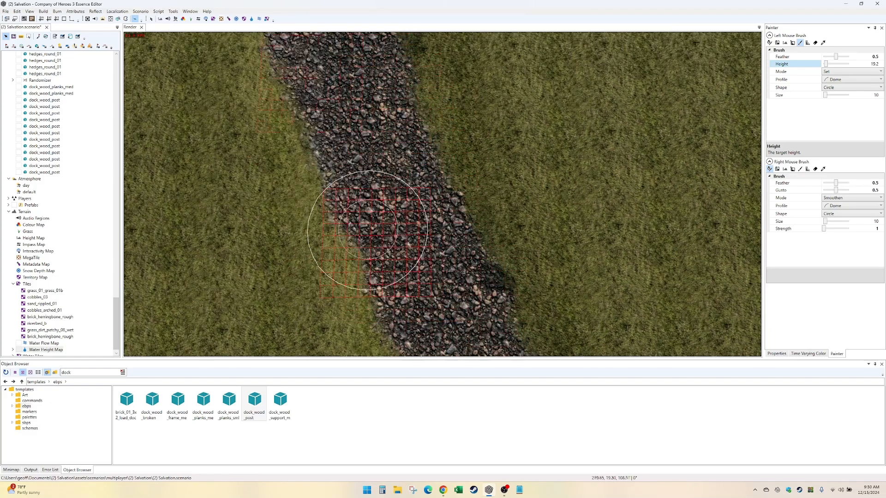
pyautogui.keyDown('alt'); pyautogui.moveTo(368, 231); pyautogui.dragTo(385, 231, button='middle'); pyautogui.keyUp('alt')
pyautogui.keyDown('alt'); pyautogui.moveTo(493, 109); pyautogui.dragTo(501, 257, button='middle'); pyautogui.keyUp('alt')
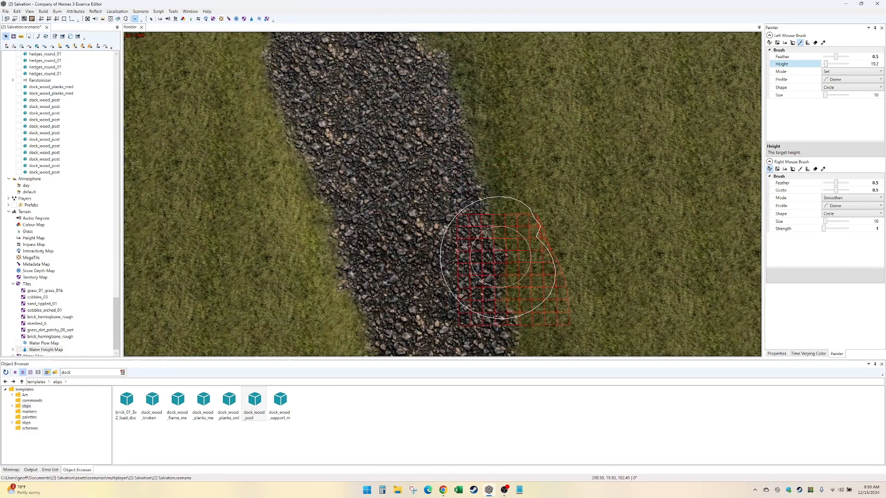
pyautogui.keyDown('alt'); pyautogui.moveTo(459, 68); pyautogui.dragTo(423, 145, button='middle'); pyautogui.keyUp('alt')
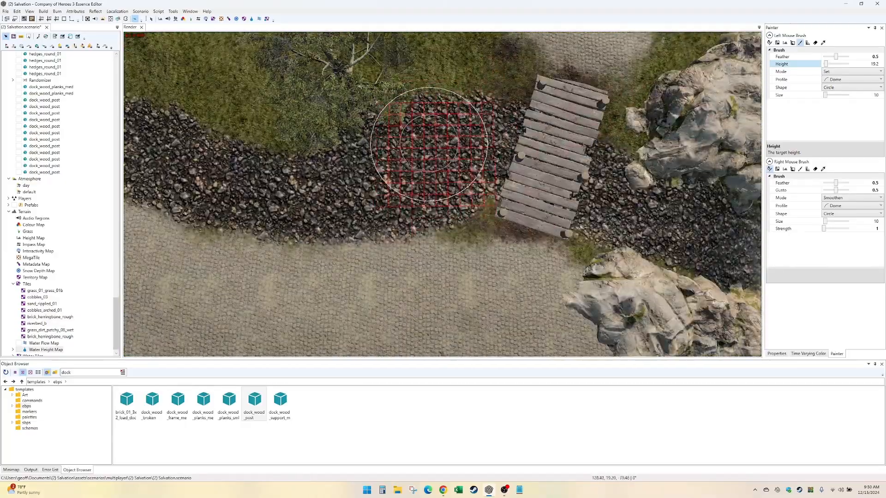
# - Show the Path Map overlay, check the oak tree and dock planks for blocked cells, and hide the overlay again
pyautogui.moveTo(370, 113)
pyautogui.keyDown('alt'); pyautogui.mouseDown()
pyautogui.moveTo(402, 103)
pyautogui.moveTo(492, 111)
pyautogui.mouseUp(); pyautogui.keyUp('alt')
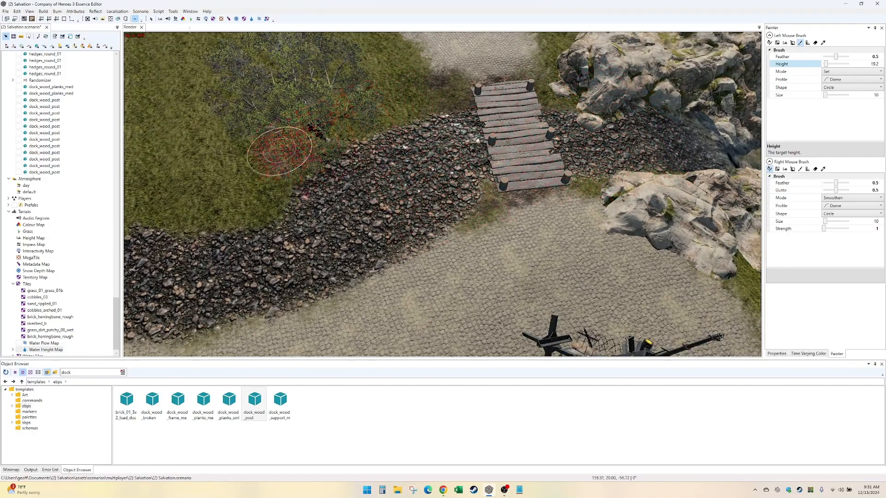
pyautogui.click(45, 37)
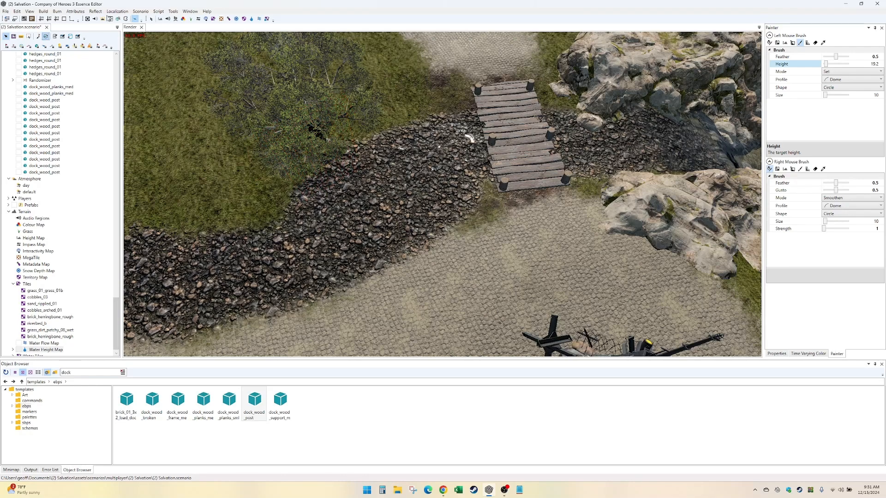
pyautogui.click(140, 12)
pyautogui.moveTo(228, 392)
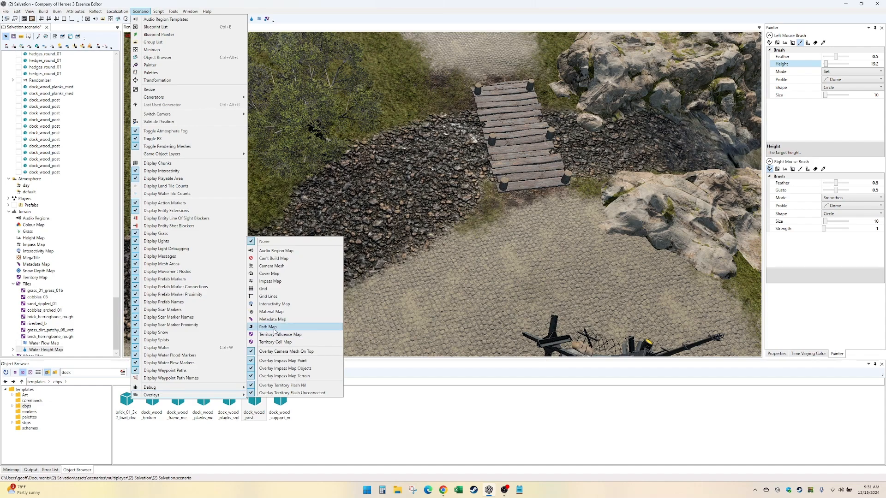
pyautogui.click(273, 327)
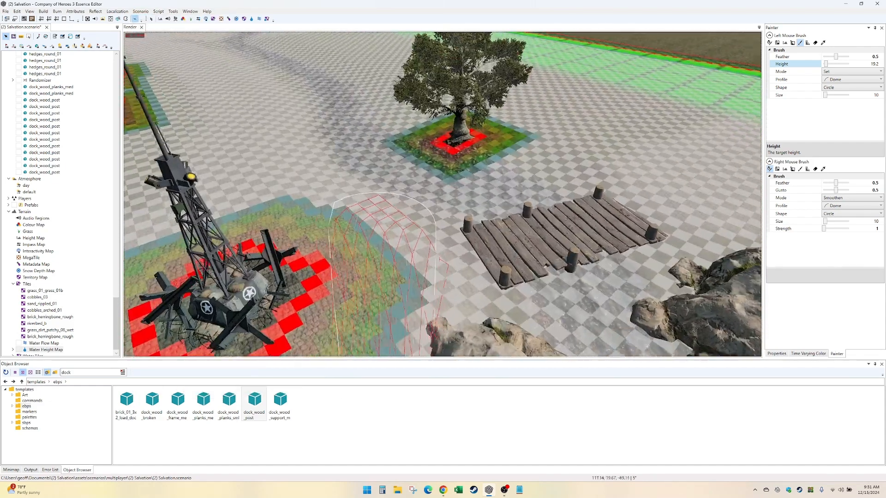
pyautogui.moveTo(384, 273); pyautogui.dragTo(351, 277, button='middle')
pyautogui.click(137, 14)
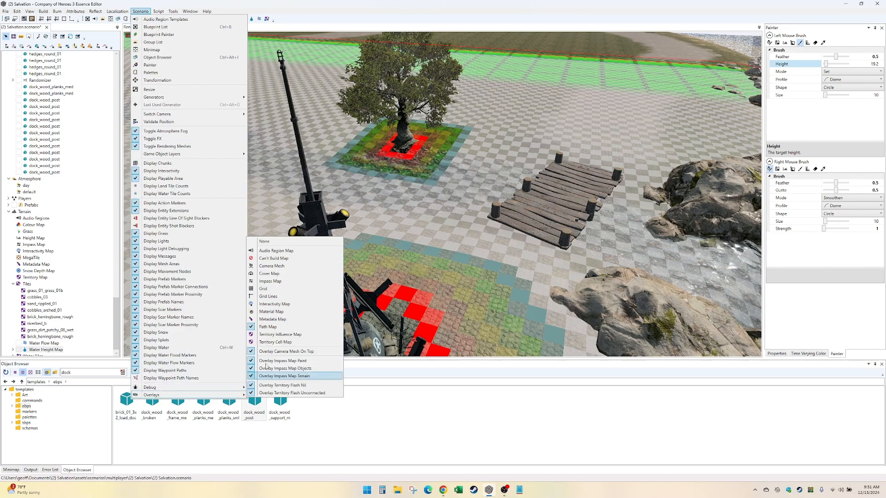
pyautogui.click(276, 251)
pyautogui.moveTo(413, 277); pyautogui.dragTo(438, 240, button='middle')
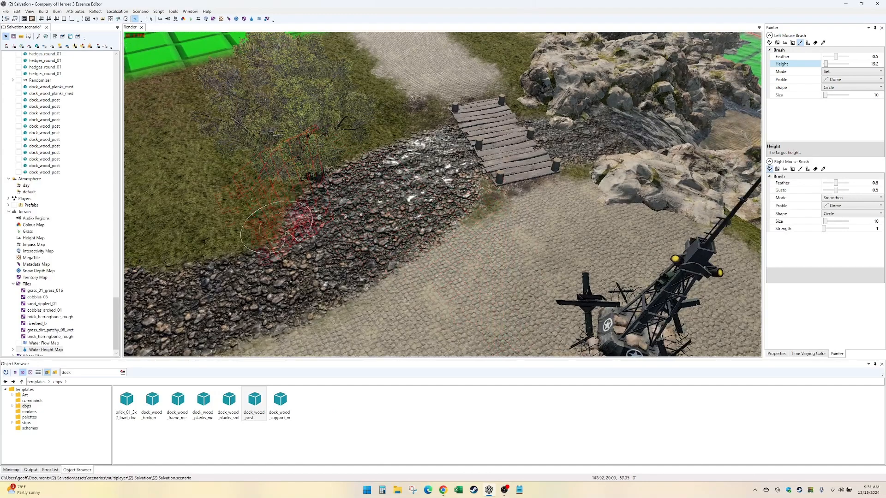
pyautogui.moveTo(406, 152)
pyautogui.mouseDown(button='middle')
pyautogui.moveTo(456, 193)
pyautogui.moveTo(416, 217)
pyautogui.mouseUp(button='middle')
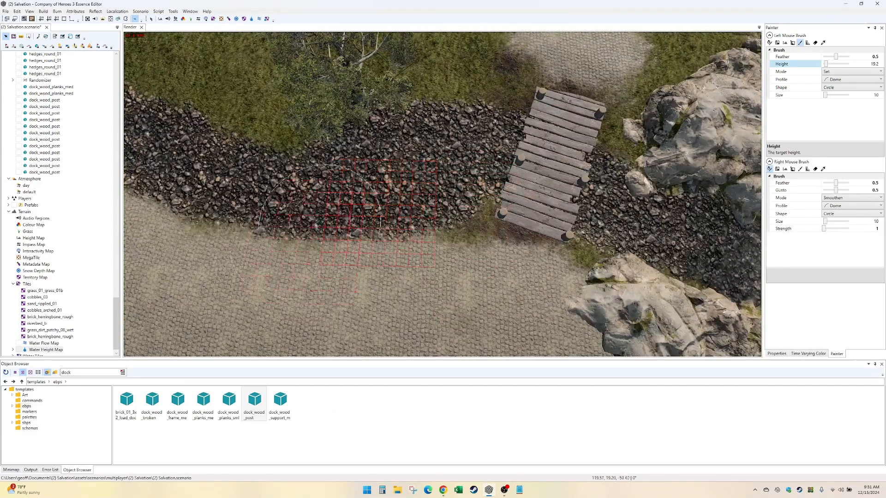
# - Switch to painting terrain tiles with riverbed_b and set the brush size to 5
pyautogui.click(63, 317)
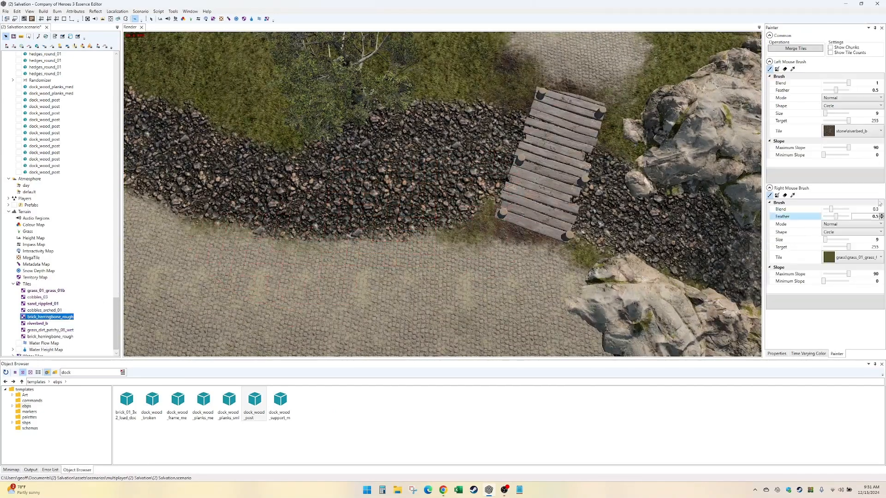
pyautogui.click(869, 113)
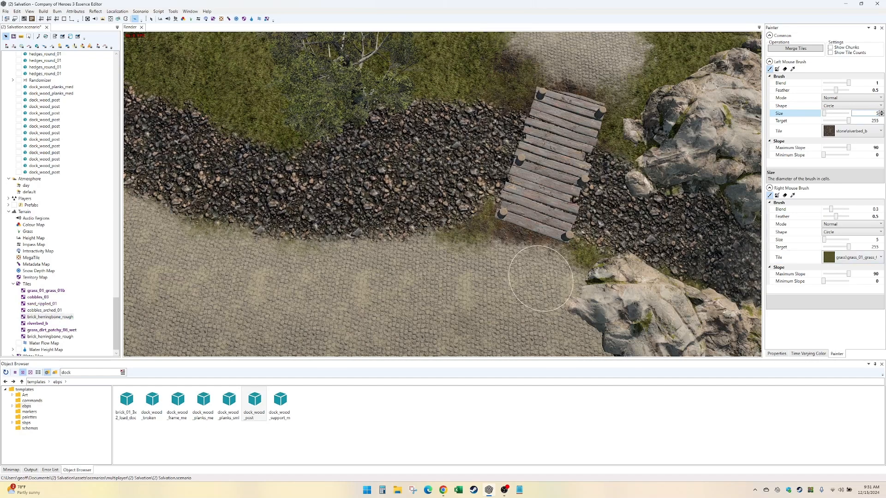
# - Try to paint riverbed_b at full blend over the bank on both sides of the planks' road end
pyautogui.moveTo(565, 253); pyautogui.dragTo(521, 245)
pyautogui.moveTo(484, 223); pyautogui.dragTo(434, 244)
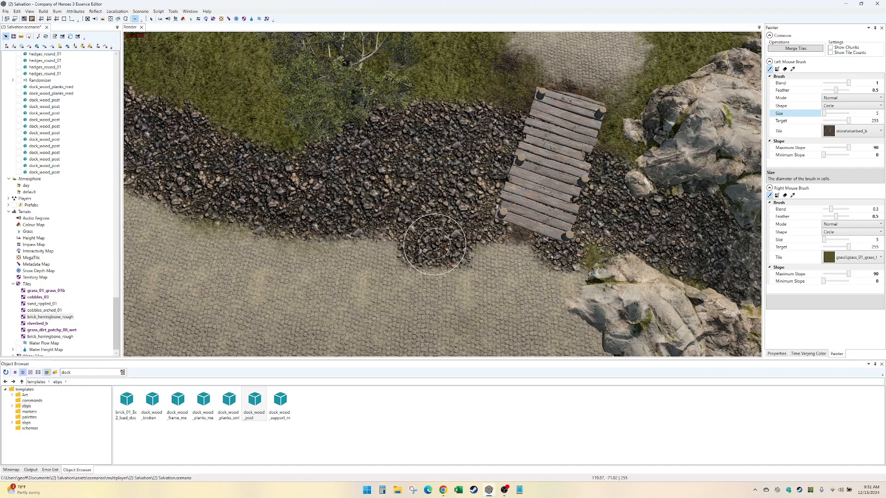
pyautogui.hotkey('ctrl', 'z')
pyautogui.hotkey('ctrl', 'z')
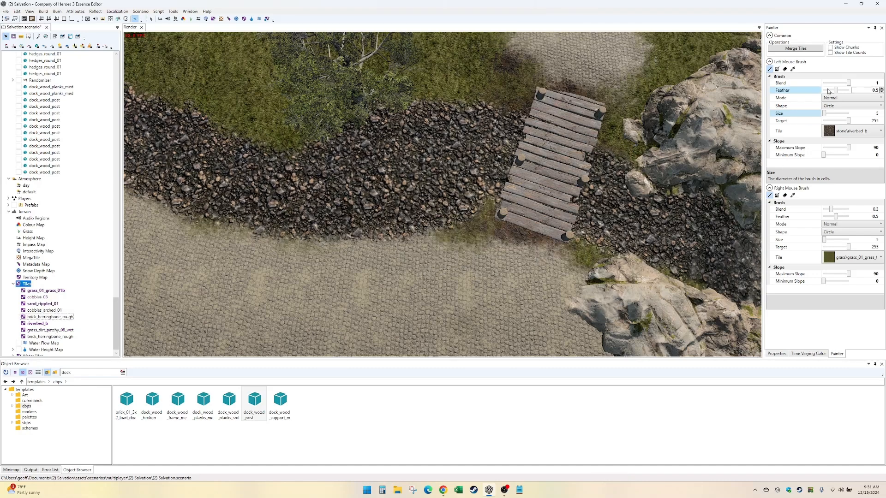
# - Set the paint brush blend to 0.3 and lightly paint riverbed_b over the bank at the planks' road end
pyautogui.click(871, 83)
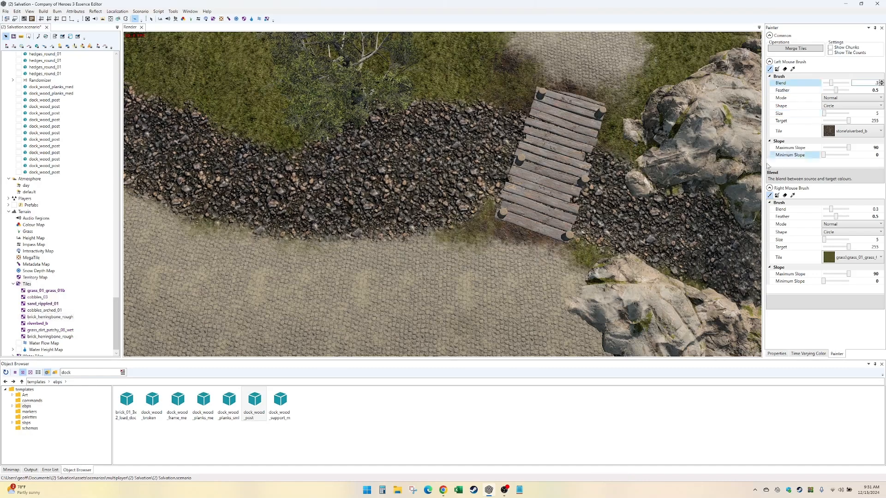
pyautogui.moveTo(591, 260); pyautogui.dragTo(562, 249)
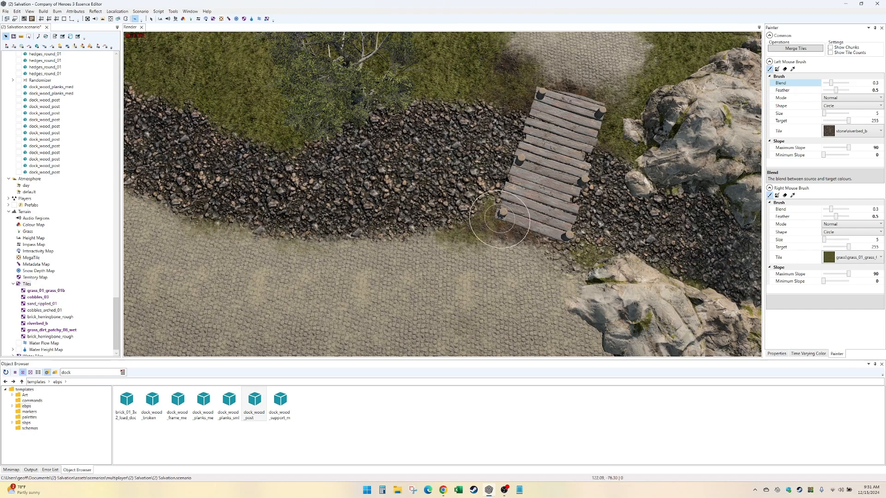
# - Switch the painted tile to grass_dirt_patchy_08_wet and blend it with grass along the bank beside the planks' road end
pyautogui.click(852, 131)
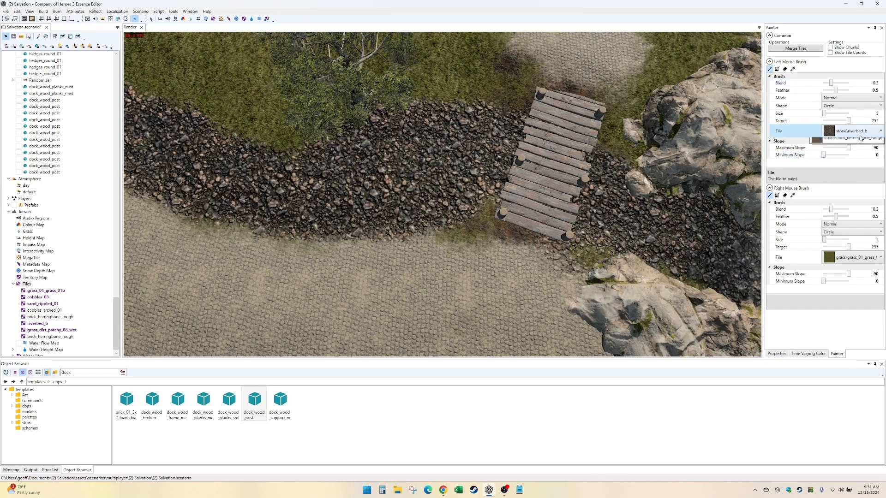
pyautogui.click(852, 131)
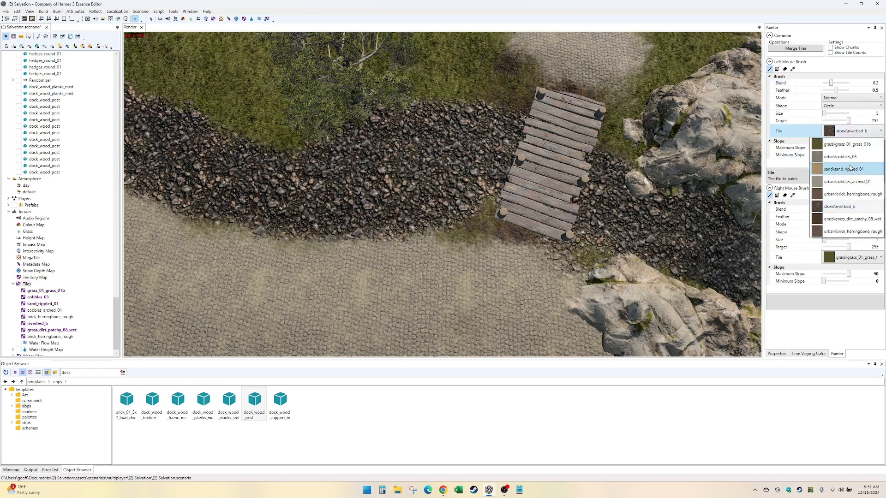
pyautogui.click(849, 219)
pyautogui.moveTo(591, 263); pyautogui.dragTo(568, 248)
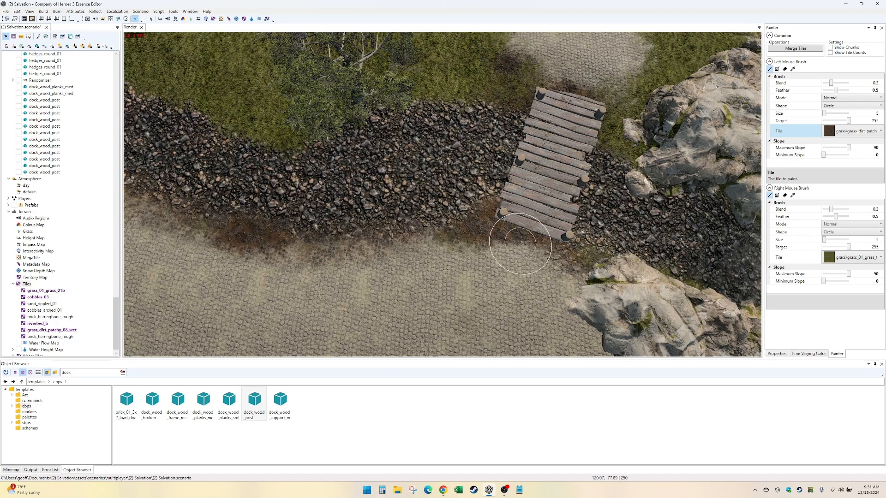
pyautogui.moveTo(506, 245)
pyautogui.mouseDown()
pyautogui.moveTo(464, 234)
pyautogui.moveTo(508, 238)
pyautogui.mouseUp()
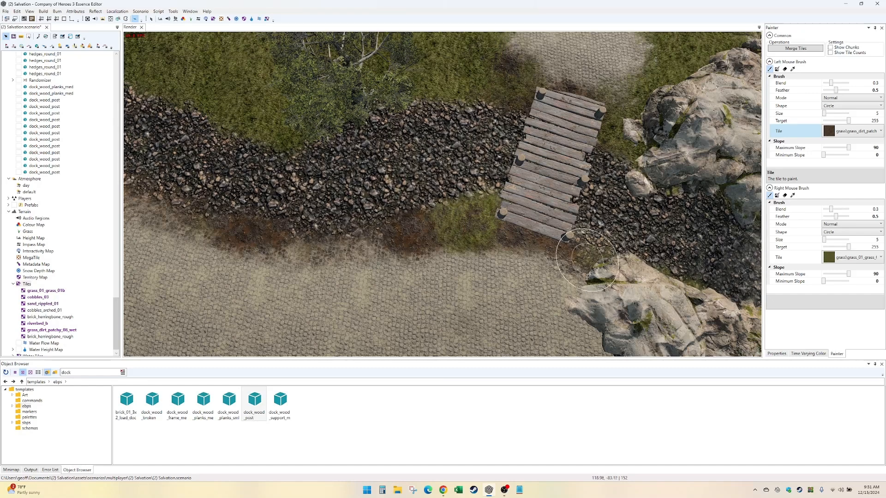
# - Paint grass_dirt_patchy_08_wet along the cobbled road's edge of the riverbed, from the planks toward the road's bend
pyautogui.press('Down')
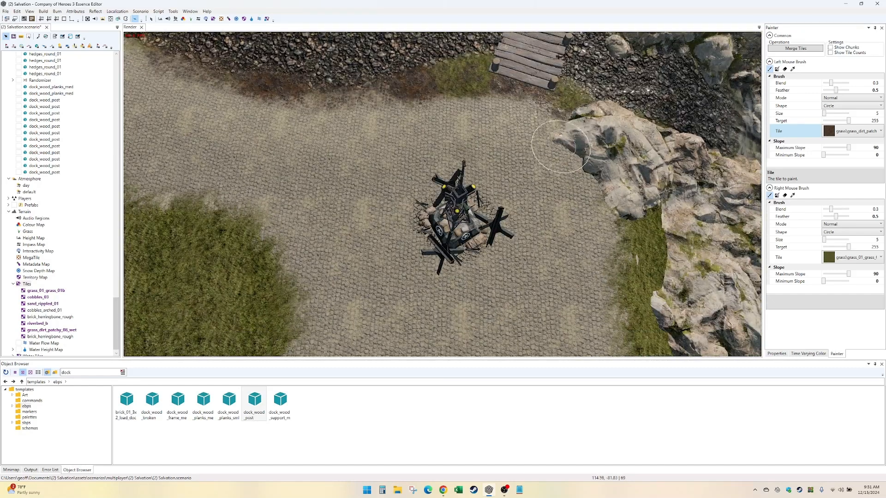
pyautogui.moveTo(626, 218)
pyautogui.mouseDown()
pyautogui.moveTo(587, 163)
pyautogui.moveTo(549, 136)
pyautogui.moveTo(558, 144)
pyautogui.mouseUp()
pyautogui.press('Up')
pyautogui.press('Left')
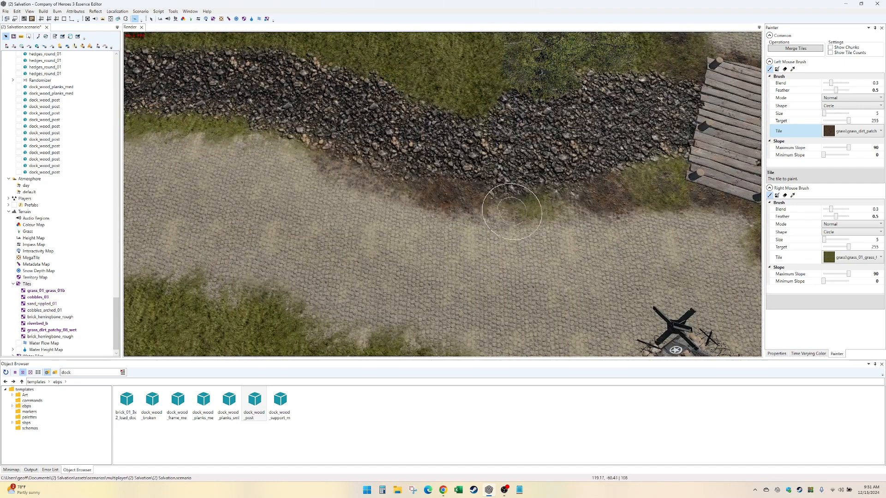
pyautogui.moveTo(506, 206); pyautogui.dragTo(570, 206, button='right')
pyautogui.moveTo(570, 206); pyautogui.dragTo(378, 190)
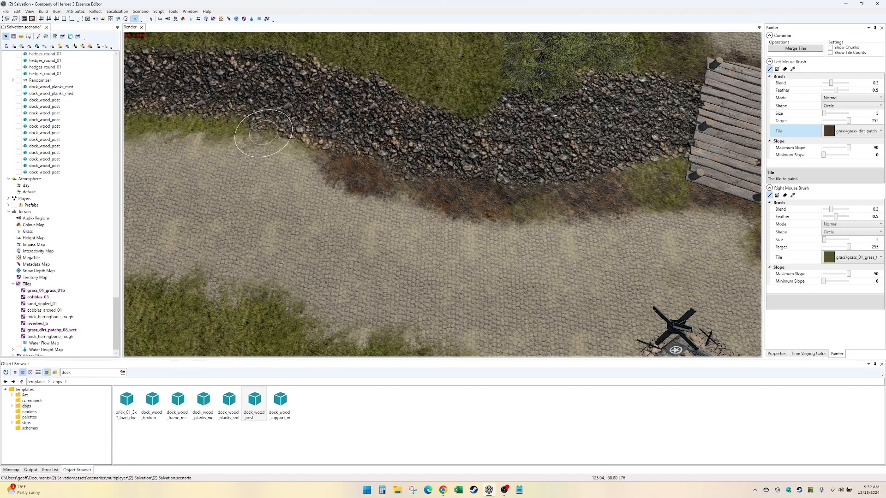
# - Blend wet dirt and grass_01_grass_01b along the curving bank between the riverbed and the cobbled road
pyautogui.moveTo(260, 132); pyautogui.dragTo(434, 225)
pyautogui.moveTo(423, 213)
pyautogui.mouseDown(button='right')
pyautogui.moveTo(322, 155)
pyautogui.moveTo(497, 215)
pyautogui.mouseUp(button='right')
pyautogui.moveTo(494, 215); pyautogui.dragTo(520, 252, button='middle')
pyautogui.moveTo(522, 244); pyautogui.dragTo(482, 240)
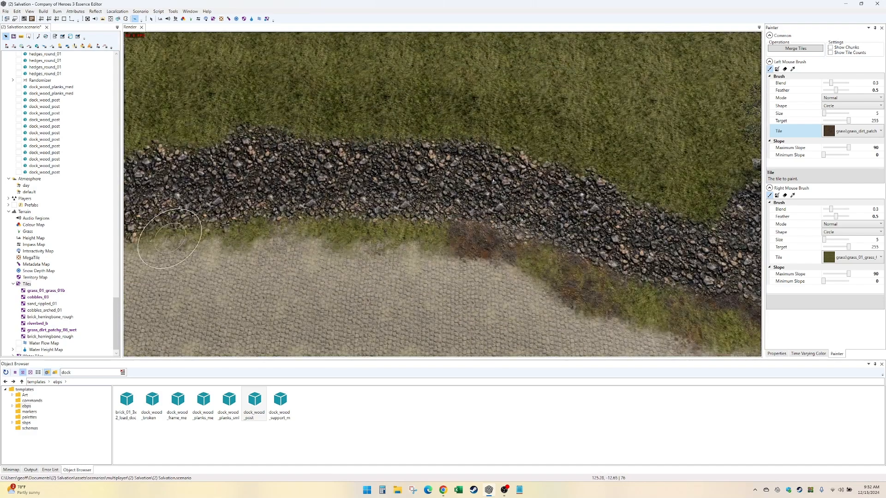
pyautogui.moveTo(155, 247)
pyautogui.mouseDown()
pyautogui.moveTo(200, 236)
pyautogui.moveTo(360, 234)
pyautogui.moveTo(488, 248)
pyautogui.mouseUp()
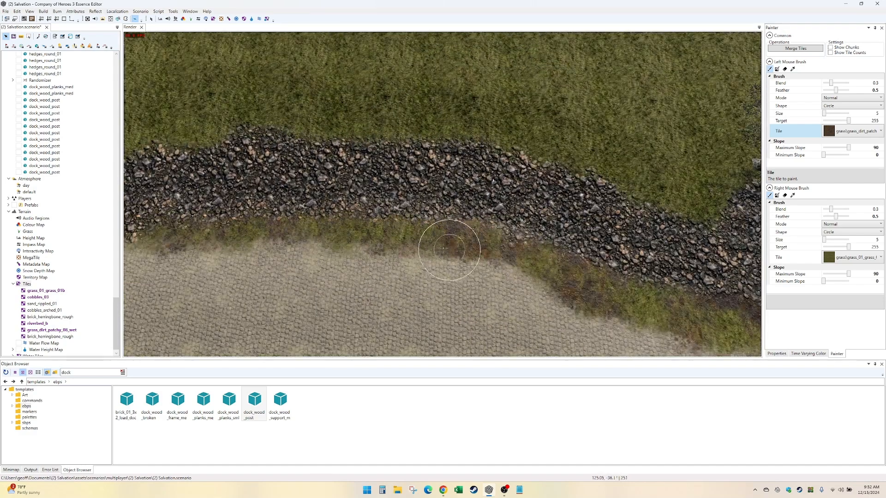
pyautogui.moveTo(463, 248); pyautogui.dragTo(649, 278, button='middle')
# - Extend the mix of wet patchy dirt and grass along the bank up to the grass spur beside the cobbles
pyautogui.moveTo(372, 270); pyautogui.dragTo(523, 274, button='middle')
pyautogui.moveTo(567, 255)
pyautogui.mouseDown()
pyautogui.moveTo(438, 263)
pyautogui.moveTo(319, 288)
pyautogui.moveTo(522, 266)
pyautogui.mouseUp()
pyautogui.moveTo(530, 263)
pyautogui.mouseDown(button='right')
pyautogui.moveTo(327, 270)
pyautogui.moveTo(228, 253)
pyautogui.mouseUp(button='right')
pyautogui.moveTo(228, 253); pyautogui.dragTo(203, 246)
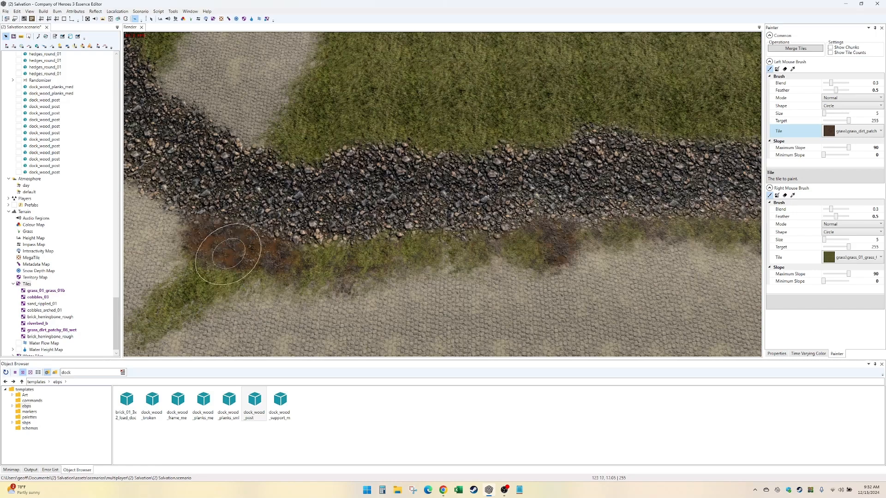
pyautogui.moveTo(225, 256); pyautogui.dragTo(277, 260, button='right')
pyautogui.moveTo(516, 248); pyautogui.dragTo(540, 245, button='right')
pyautogui.moveTo(551, 243); pyautogui.dragTo(586, 239)
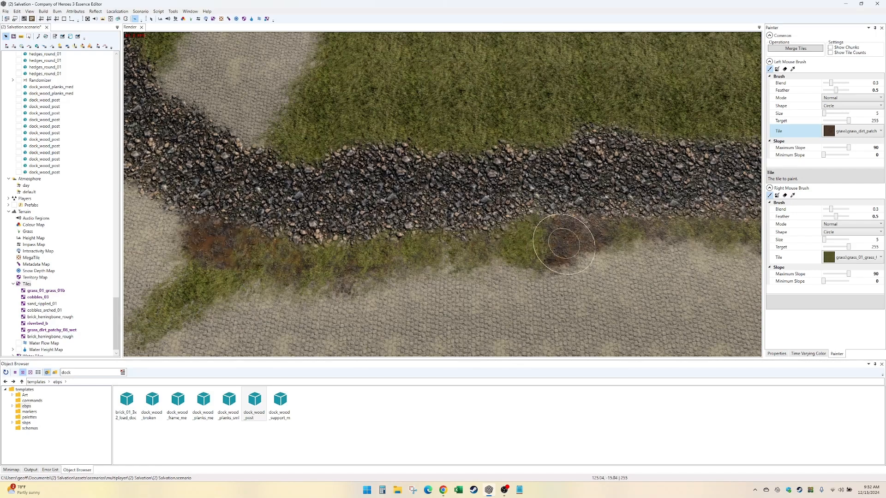
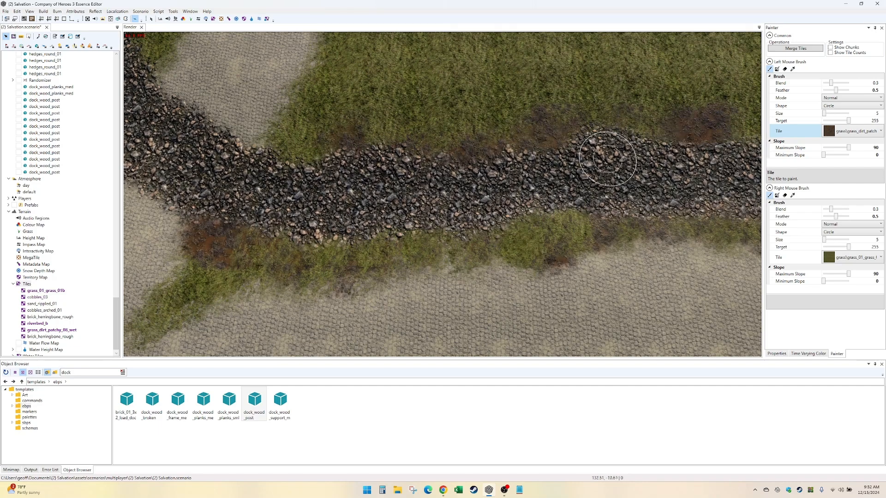
# - Paint grass_dirt_patchy_08_wet along the riverbed's grassy far bank, between the cobbled path and the plank crossing
pyautogui.moveTo(608, 159); pyautogui.dragTo(244, 159, button='middle')
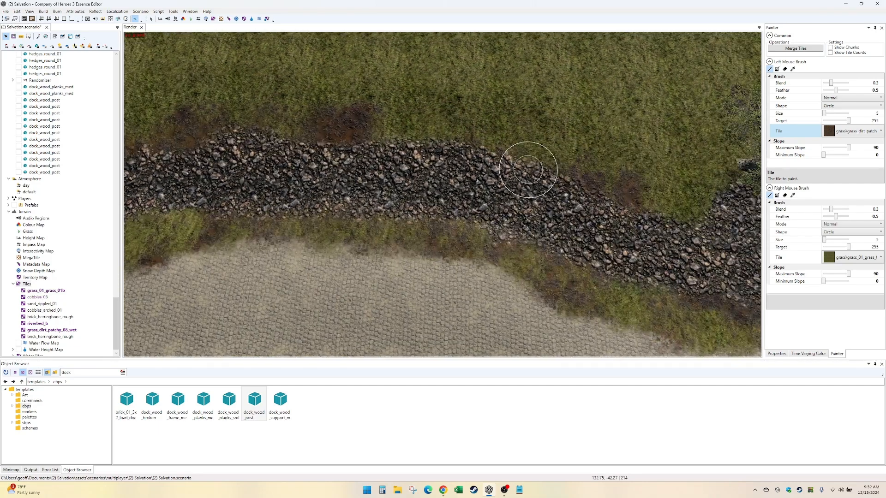
pyautogui.moveTo(646, 177); pyautogui.dragTo(356, 179, button='middle')
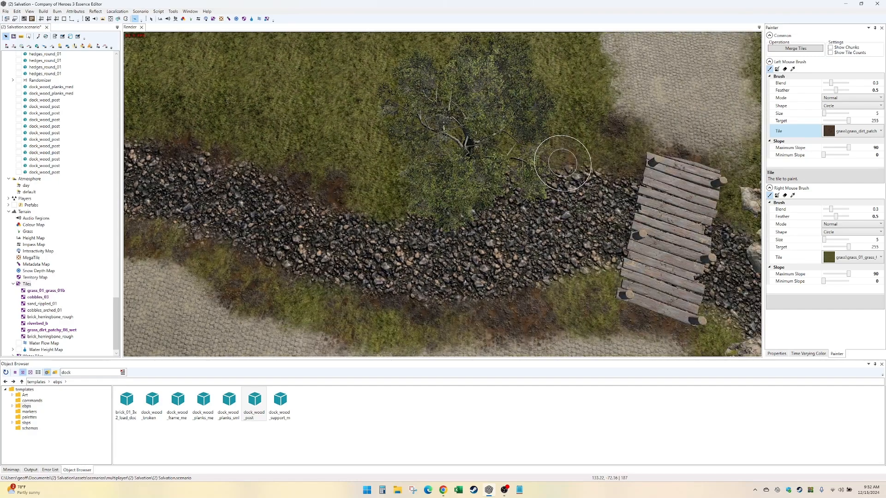
pyautogui.moveTo(185, 212); pyautogui.dragTo(567, 207, button='middle')
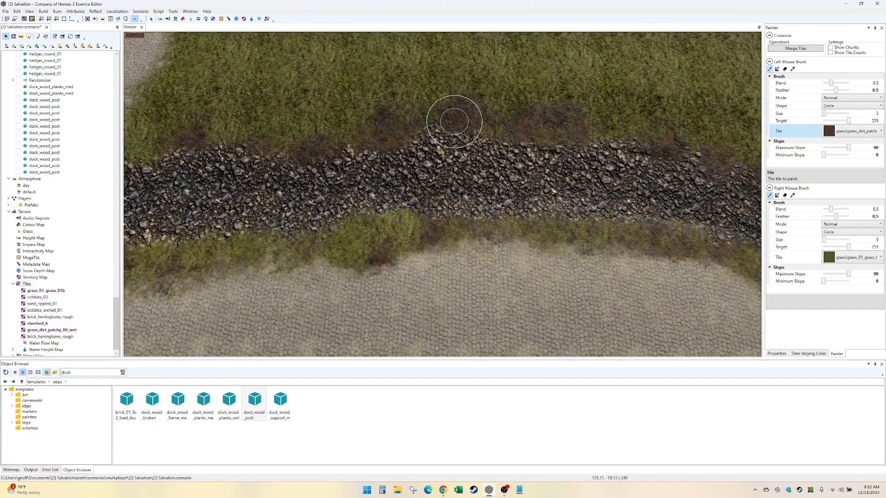
pyautogui.moveTo(446, 118); pyautogui.dragTo(715, 120, button='middle')
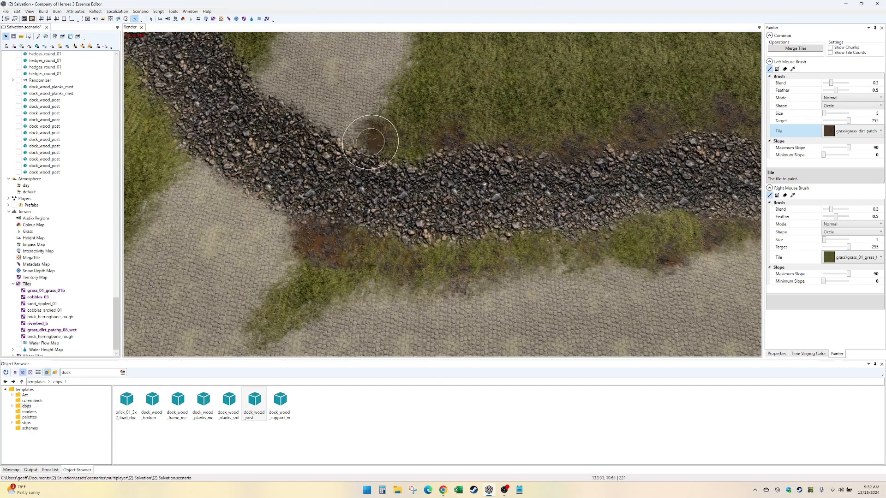
# - Paint wet patchy dirt along both riverbed banks where the cobbled path meets the stones
pyautogui.moveTo(336, 230)
pyautogui.mouseDown(button='middle')
pyautogui.moveTo(464, 164)
pyautogui.moveTo(466, 259)
pyautogui.mouseUp(button='middle')
pyautogui.moveTo(664, 203); pyautogui.dragTo(664, 121, button='middle')
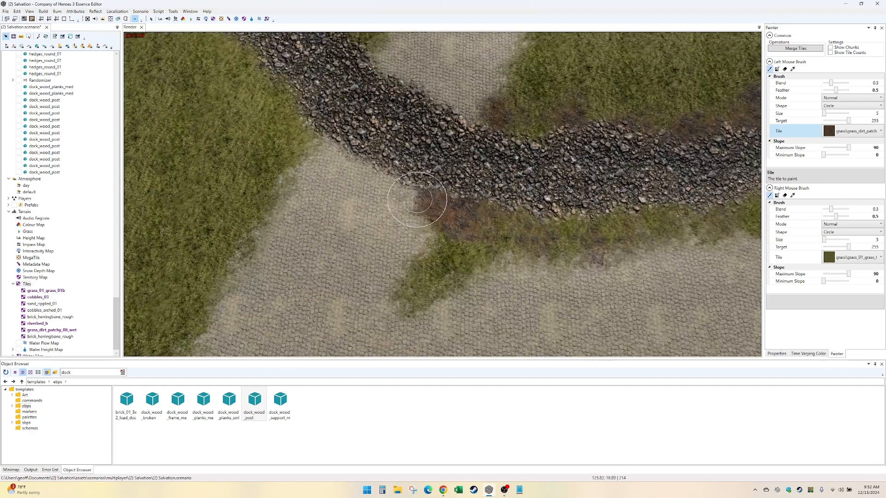
pyautogui.moveTo(359, 173)
pyautogui.mouseDown()
pyautogui.moveTo(416, 199)
pyautogui.moveTo(339, 135)
pyautogui.mouseUp()
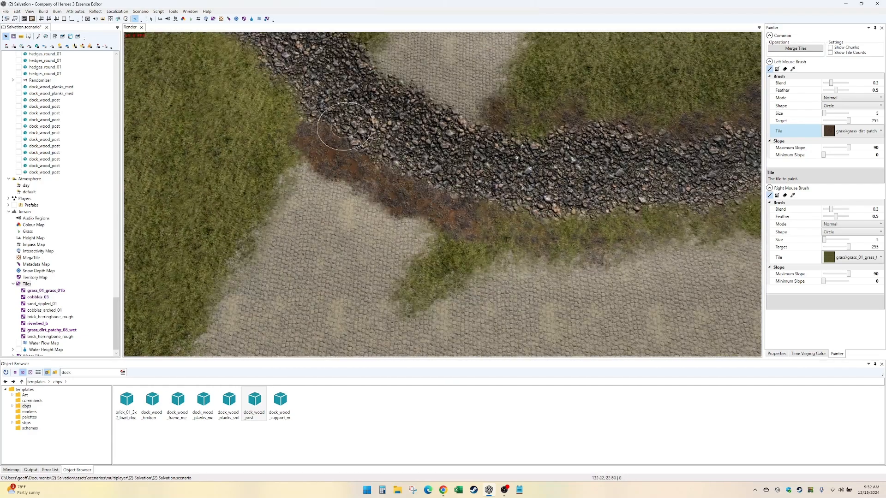
pyautogui.moveTo(381, 65); pyautogui.dragTo(451, 105)
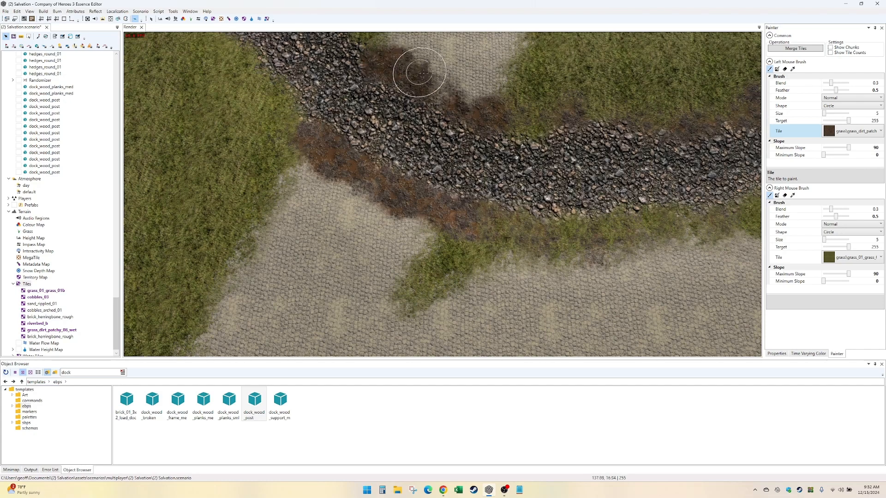
pyautogui.moveTo(422, 73)
pyautogui.mouseDown()
pyautogui.moveTo(455, 93)
pyautogui.moveTo(365, 45)
pyautogui.mouseUp()
# - Blend grass_01_grass_01b over the fresh dirt on both banks at the cobbled path
pyautogui.moveTo(487, 95); pyautogui.dragTo(494, 204, button='middle')
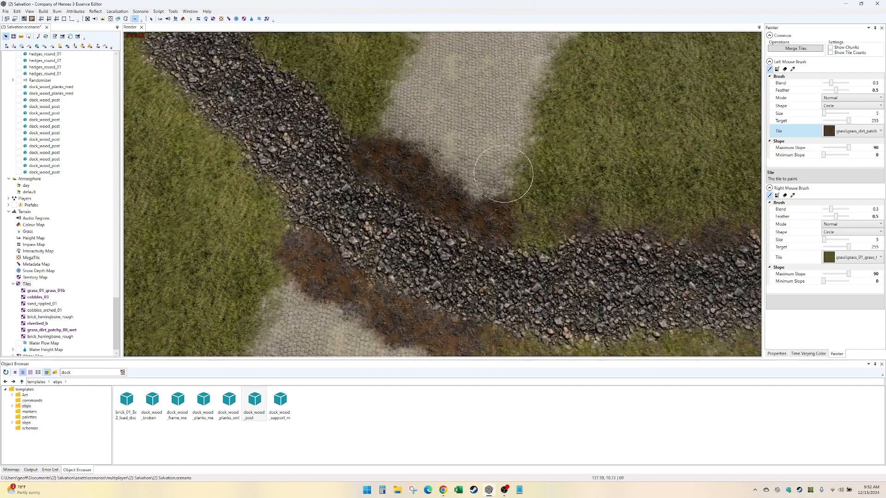
pyautogui.moveTo(500, 190)
pyautogui.mouseDown(button='right')
pyautogui.moveTo(462, 194)
pyautogui.moveTo(405, 162)
pyautogui.moveTo(423, 195)
pyautogui.moveTo(527, 233)
pyautogui.moveTo(497, 233)
pyautogui.mouseUp(button='right')
pyautogui.moveTo(497, 240); pyautogui.dragTo(620, 133, button='middle')
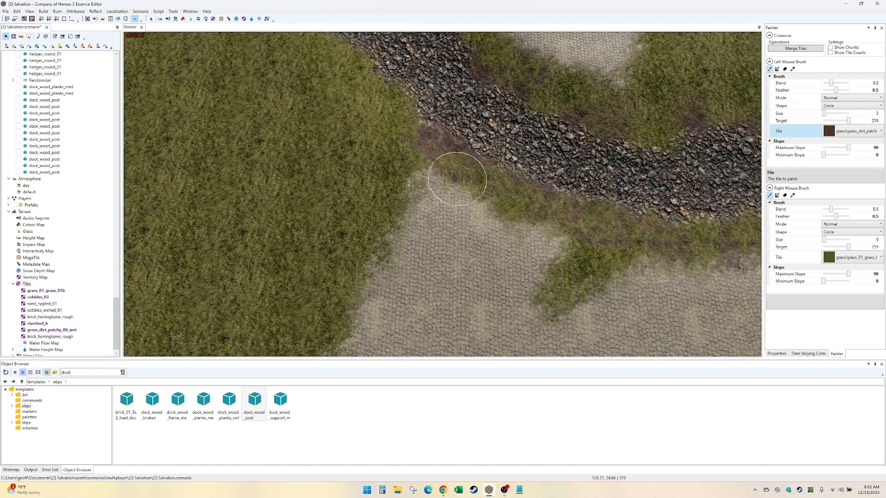
# - Raise the grass brush's blend to 1 and paint grass over the cobbled path's road-side end
pyautogui.moveTo(444, 212)
pyautogui.mouseDown(button='right')
pyautogui.moveTo(406, 268)
pyautogui.moveTo(434, 304)
pyautogui.moveTo(516, 286)
pyautogui.moveTo(530, 295)
pyautogui.mouseUp(button='right')
pyautogui.moveTo(877, 210); pyautogui.dragTo(843, 215)
pyautogui.write('0')
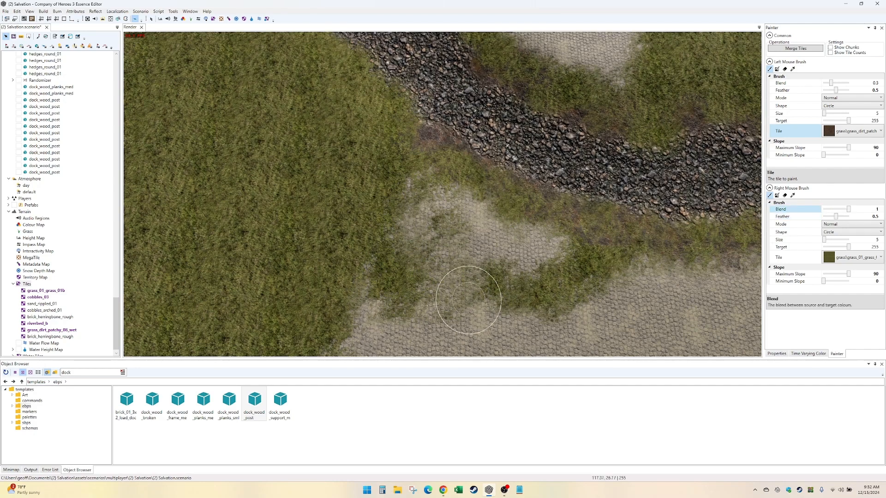
pyautogui.moveTo(470, 306)
pyautogui.mouseDown(button='right')
pyautogui.moveTo(317, 353)
pyautogui.moveTo(506, 279)
pyautogui.moveTo(337, 318)
pyautogui.moveTo(549, 256)
pyautogui.moveTo(405, 183)
pyautogui.moveTo(343, 257)
pyautogui.mouseUp(button='right')
# - Enlarge the brush to size 15 and cover the cobbled path beyond the riverbed with grass toward the green map edge
pyautogui.moveTo(642, 114)
pyautogui.mouseDown(button='middle')
pyautogui.moveTo(467, 257)
pyautogui.moveTo(455, 353)
pyautogui.mouseUp(button='middle')
pyautogui.click(841, 113)
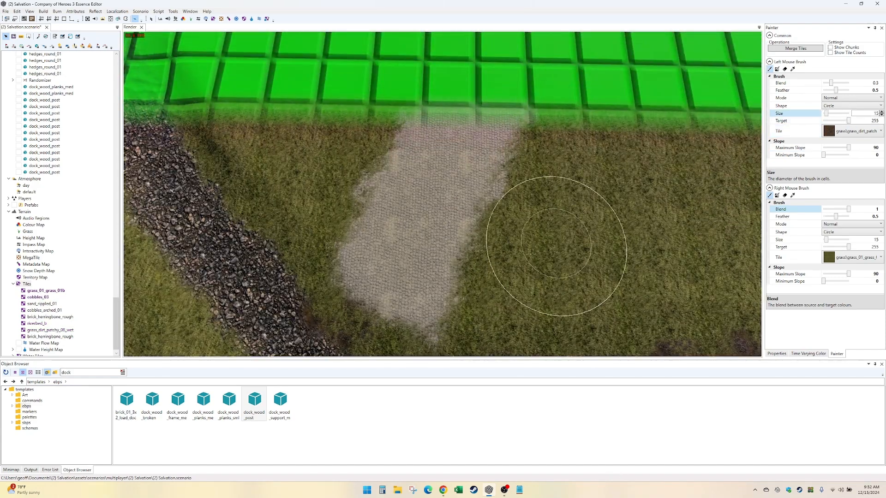
pyautogui.moveTo(526, 265)
pyautogui.mouseDown(button='right')
pyautogui.moveTo(406, 265)
pyautogui.moveTo(360, 296)
pyautogui.moveTo(583, 69)
pyautogui.mouseUp(button='right')
pyautogui.moveTo(584, 69)
pyautogui.mouseDown(button='middle')
pyautogui.moveTo(491, 239)
pyautogui.moveTo(473, 325)
pyautogui.mouseUp(button='middle')
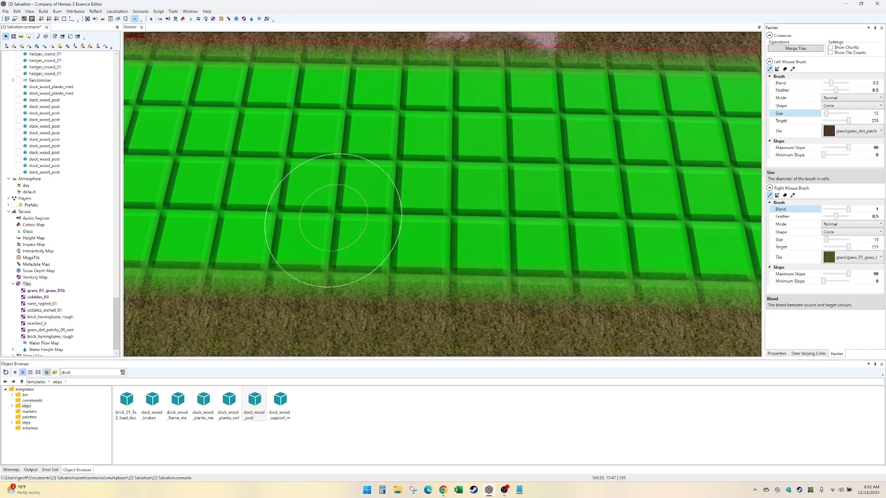
pyautogui.moveTo(517, 153); pyautogui.dragTo(484, 302, button='middle')
pyautogui.moveTo(582, 212); pyautogui.dragTo(458, 197, button='right')
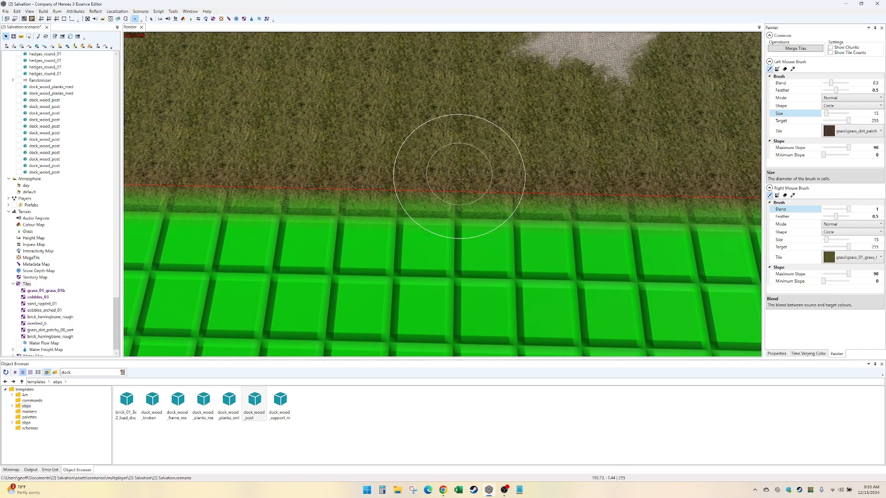
# - Continue covering the leftover cobbled path outside the map boundary with grass_01_grass_01b
pyautogui.moveTo(462, 179); pyautogui.dragTo(410, 286, button='middle')
pyautogui.moveTo(411, 286)
pyautogui.mouseDown(button='right')
pyautogui.moveTo(459, 257)
pyautogui.moveTo(316, 251)
pyautogui.mouseUp(button='right')
pyautogui.moveTo(494, 138); pyautogui.dragTo(416, 237, button='middle')
pyautogui.moveTo(416, 237); pyautogui.dragTo(265, 341, button='right')
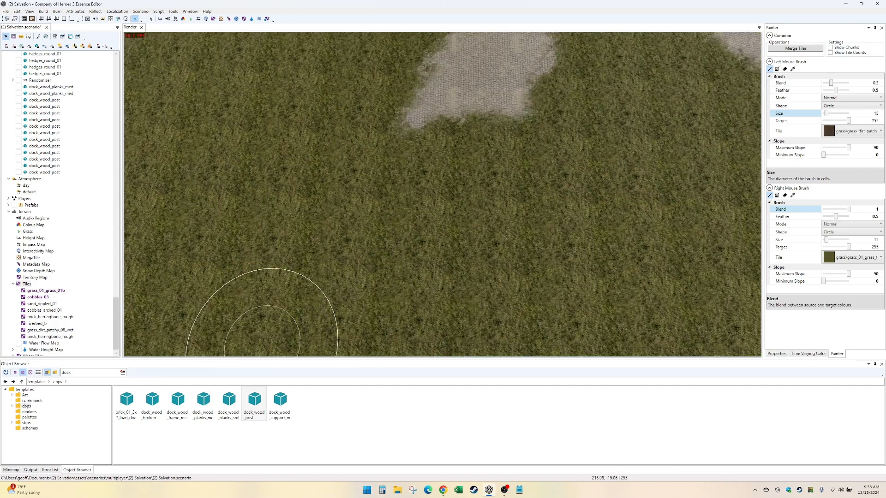
pyautogui.moveTo(506, 234); pyautogui.dragTo(401, 116, button='right')
pyautogui.moveTo(466, 124); pyautogui.dragTo(391, 280, button='middle')
pyautogui.moveTo(390, 279)
pyautogui.mouseDown(button='right')
pyautogui.moveTo(447, 99)
pyautogui.moveTo(300, 246)
pyautogui.mouseUp(button='right')
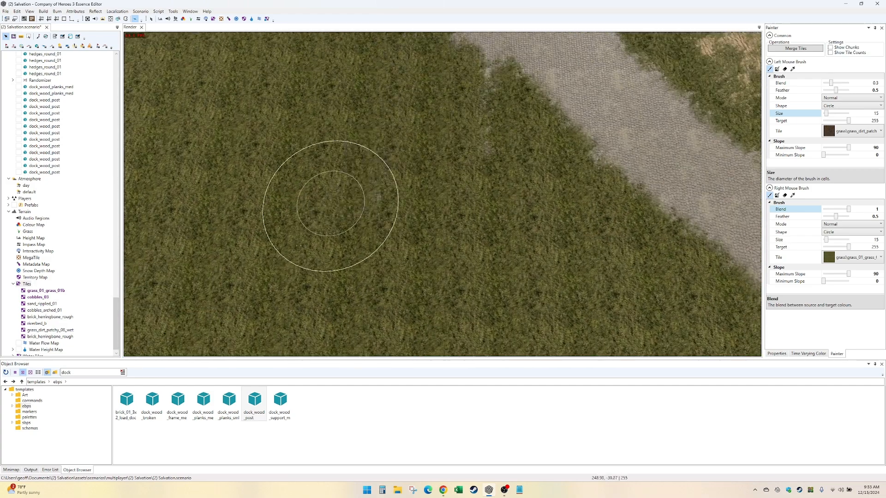
pyautogui.moveTo(512, 166); pyautogui.dragTo(483, 286, button='middle')
pyautogui.moveTo(483, 286); pyautogui.dragTo(385, 85, button='right')
pyautogui.moveTo(405, 318)
pyautogui.mouseDown(button='middle')
pyautogui.moveTo(387, 112)
pyautogui.moveTo(435, 115)
pyautogui.moveTo(442, 133)
pyautogui.moveTo(450, 113)
pyautogui.moveTo(439, 105)
pyautogui.moveTo(472, 107)
pyautogui.moveTo(440, 105)
pyautogui.moveTo(459, 107)
pyautogui.moveTo(445, 121)
pyautogui.moveTo(451, 107)
pyautogui.moveTo(419, 105)
pyautogui.moveTo(442, 102)
pyautogui.mouseUp(button='middle')
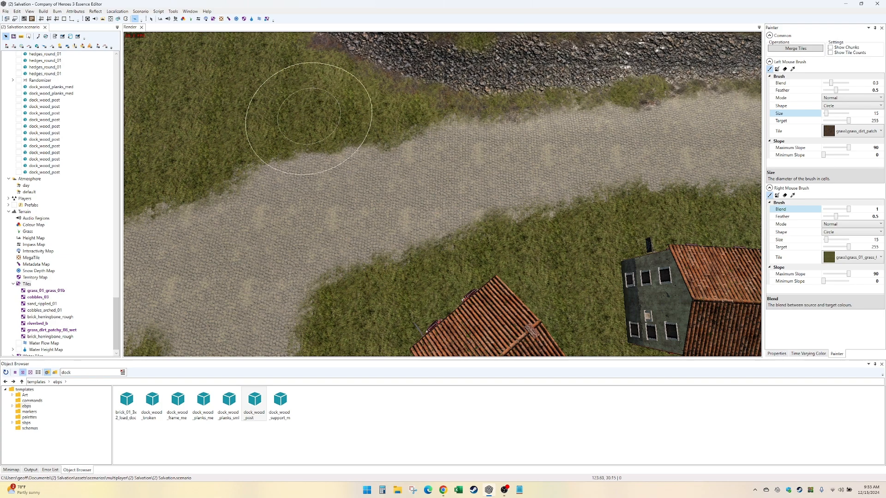
# - Move the oak tree near the plank crossing off the riverbed's edge onto the grass, to about 142.56, -56.33
pyautogui.press('Right')
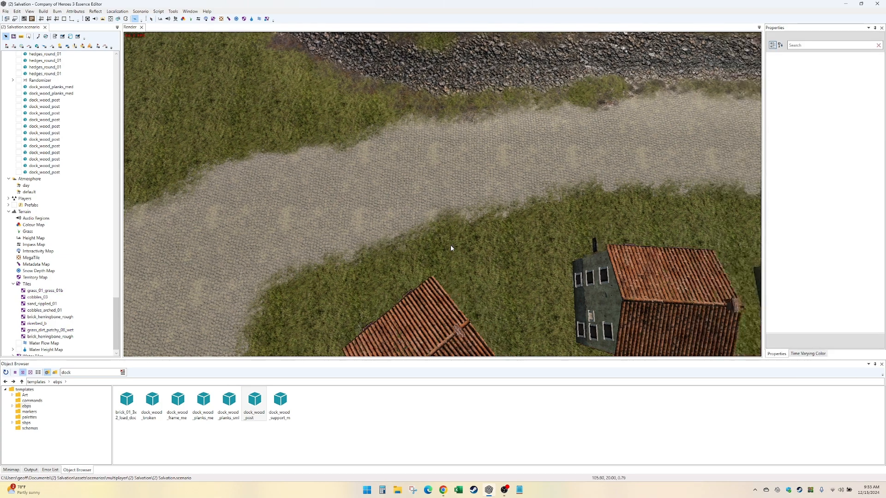
pyautogui.press('Down')
pyautogui.press('Up')
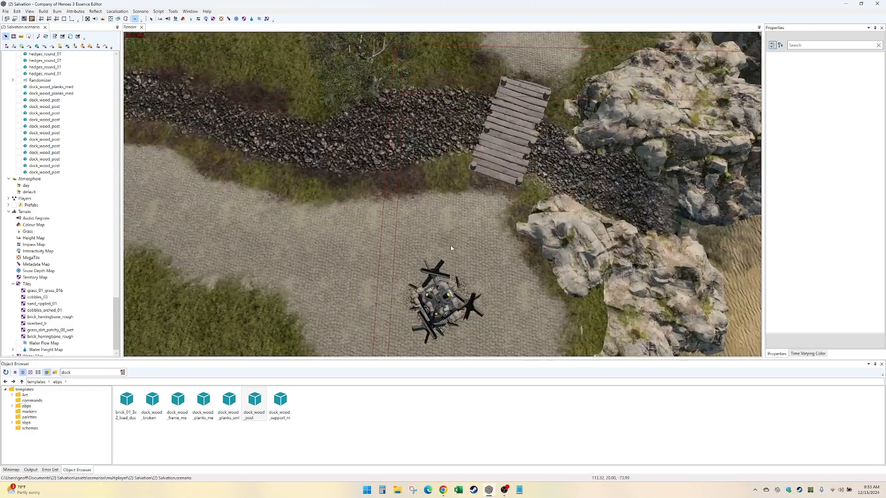
pyautogui.press('Up')
pyautogui.press('Left')
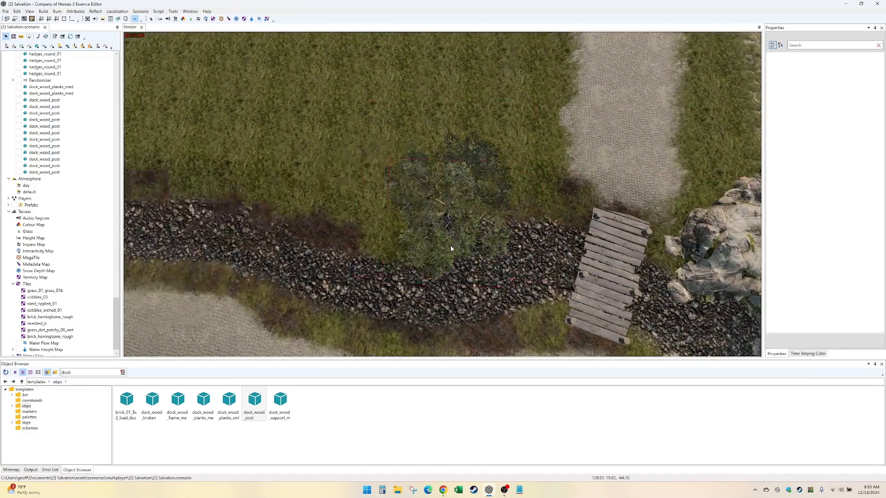
pyautogui.scroll(5, 450, 246)
pyautogui.moveTo(475, 253); pyautogui.dragTo(513, 214, button='middle')
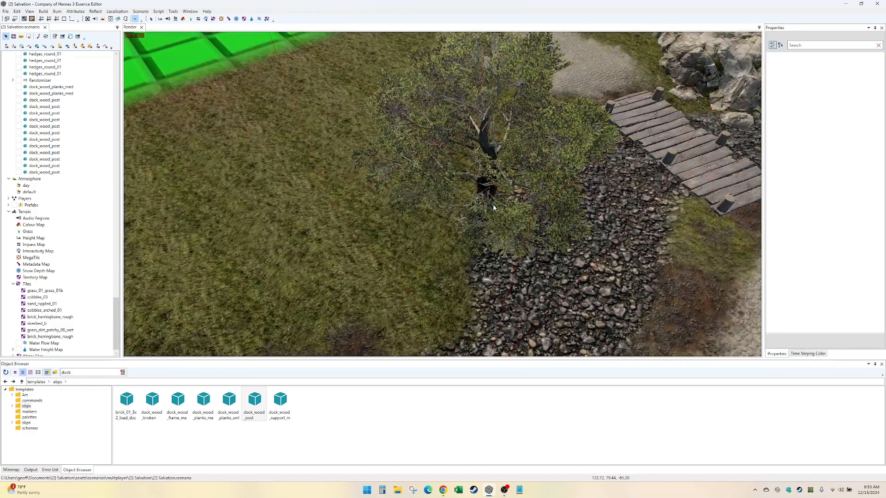
pyautogui.click(492, 204)
pyautogui.moveTo(473, 219); pyautogui.dragTo(296, 190)
pyautogui.moveTo(296, 190); pyautogui.dragTo(360, 191, button='middle')
pyautogui.moveTo(440, 197); pyautogui.dragTo(156, 284, button='middle')
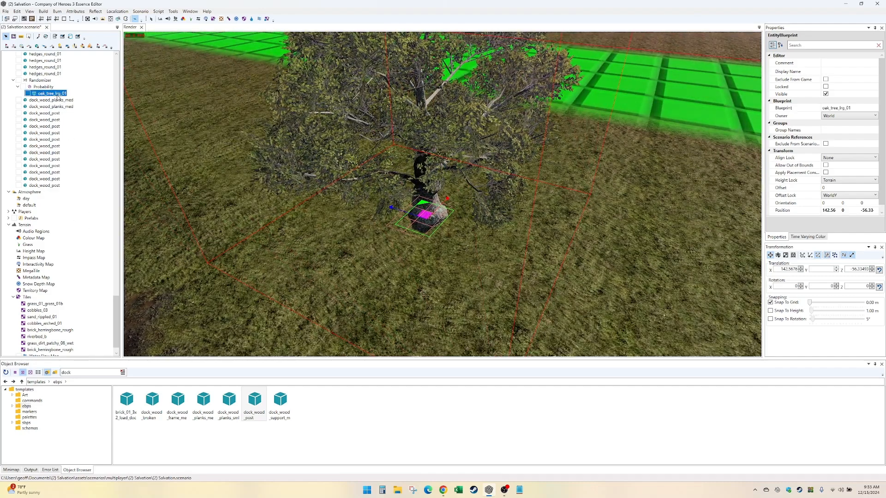
# - Add a second Probability group to the oak's Randomizer, without adding a blueprint to it
pyautogui.click(46, 87)
pyautogui.rightClick(48, 88)
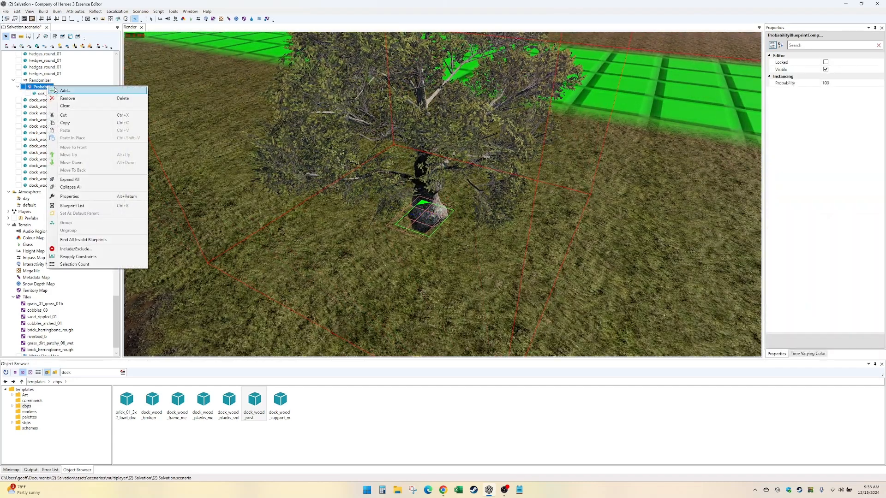
pyautogui.click(41, 82)
pyautogui.rightClick(42, 82)
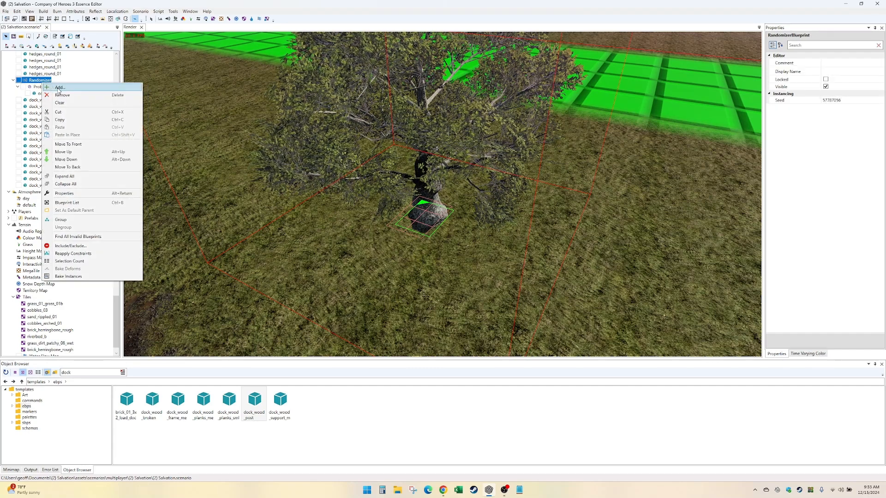
pyautogui.click(56, 94)
pyautogui.rightClick(49, 102)
pyautogui.click(93, 112)
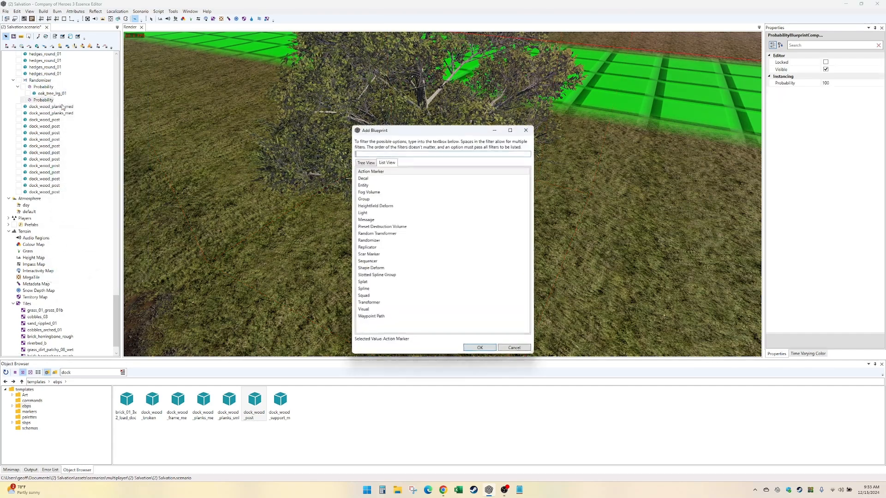
pyautogui.press('Escape')
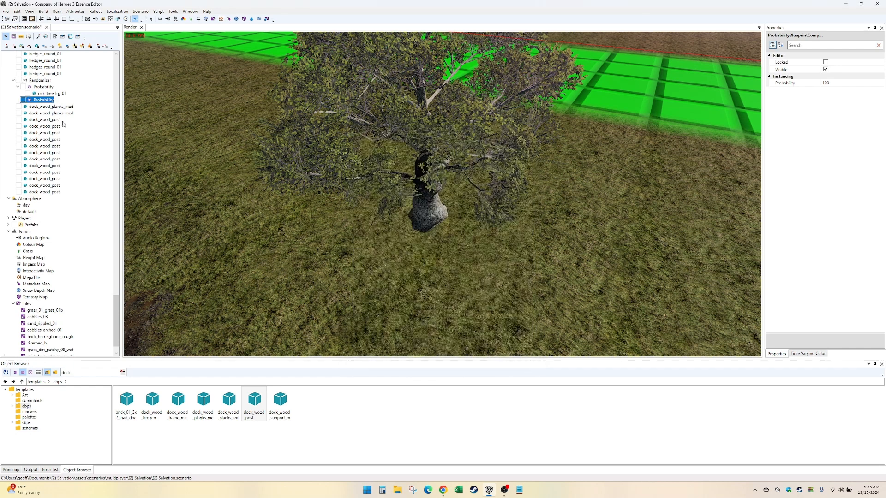
# - Put the oak_tree_lrg_01 in the new Probability group, paste a copy into the first group, and delete the surplus duplicate
pyautogui.moveTo(49, 95); pyautogui.dragTo(38, 100)
pyautogui.click(42, 102)
pyautogui.hotkey('ctrl', 'c')
pyautogui.hotkey('ctrl', 'v')
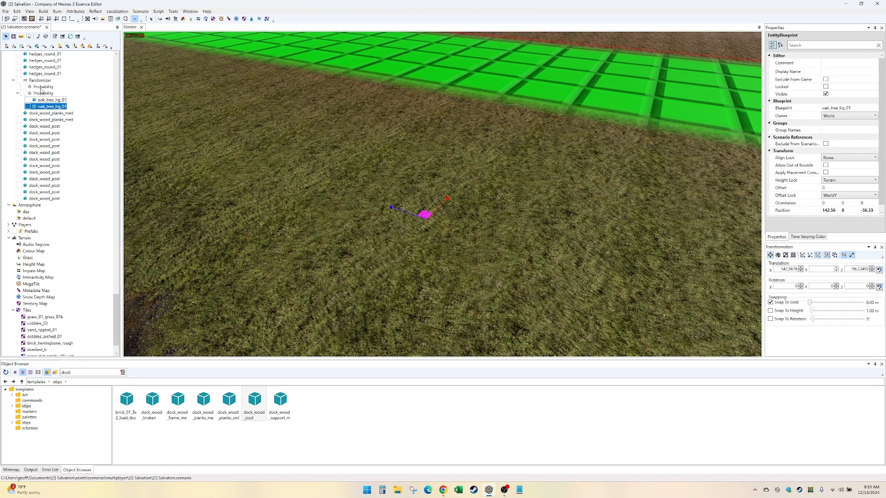
pyautogui.click(40, 88)
pyautogui.hotkey('ctrl', 'v')
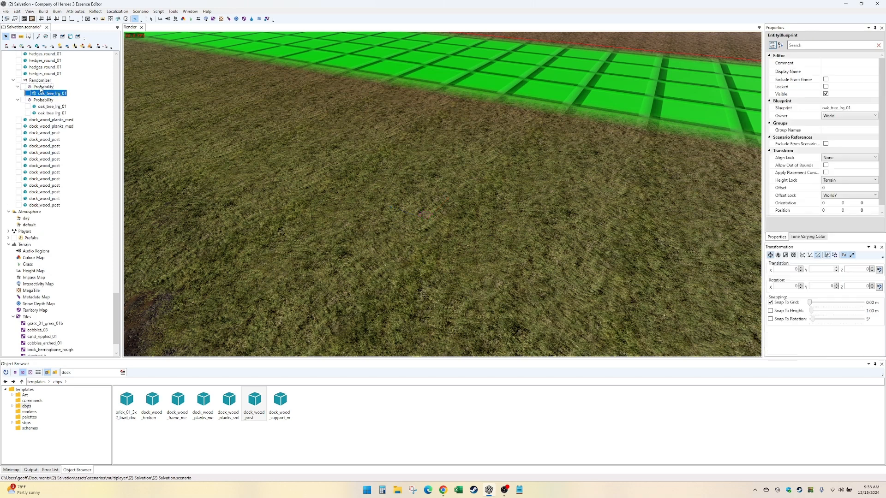
pyautogui.click(51, 113)
pyautogui.press('Delete')
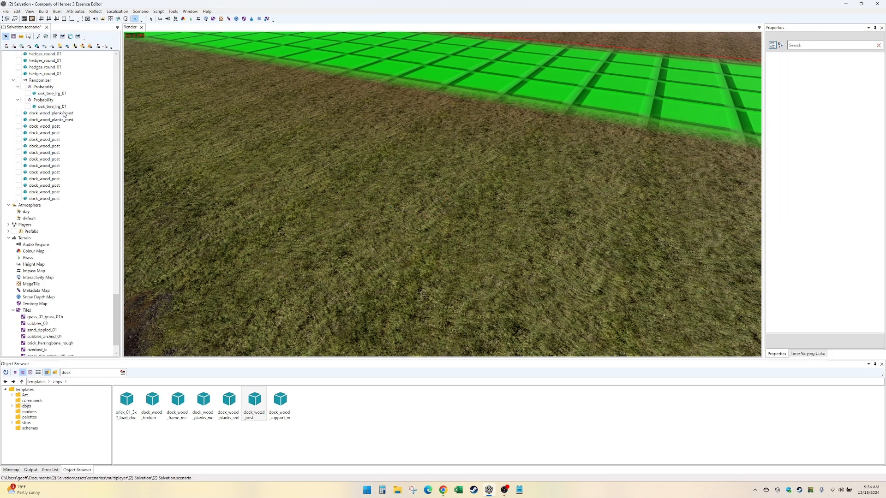
# - Locate both Randomizer oaks and move the first group's oak from the town square to the grass beside the riverbed
pyautogui.click(48, 107)
pyautogui.doubleClick(50, 108)
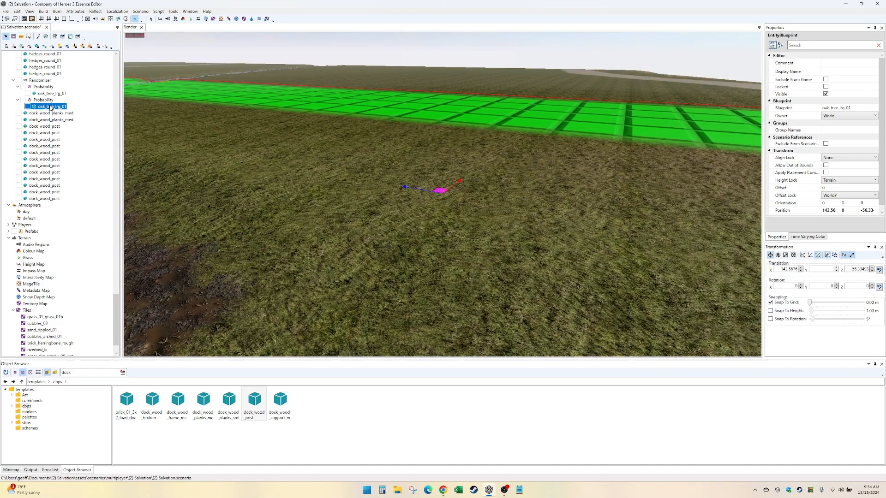
pyautogui.doubleClick(53, 93)
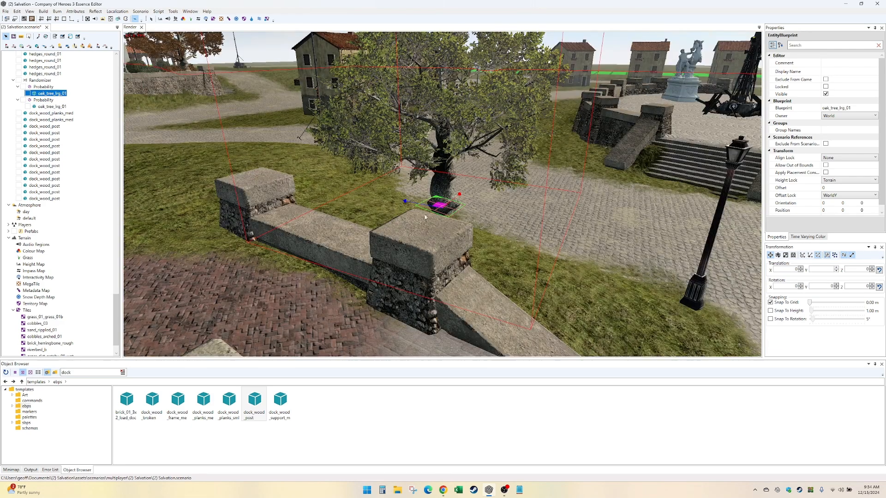
pyautogui.click(40, 80)
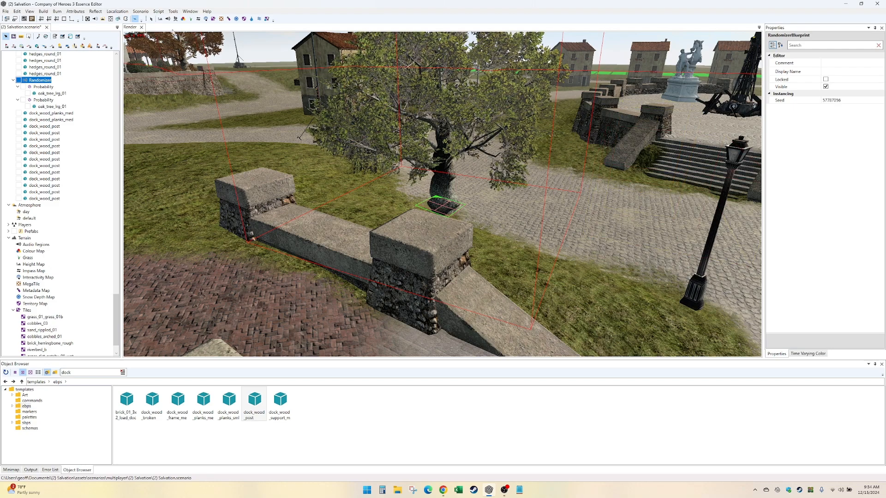
pyautogui.click(152, 19)
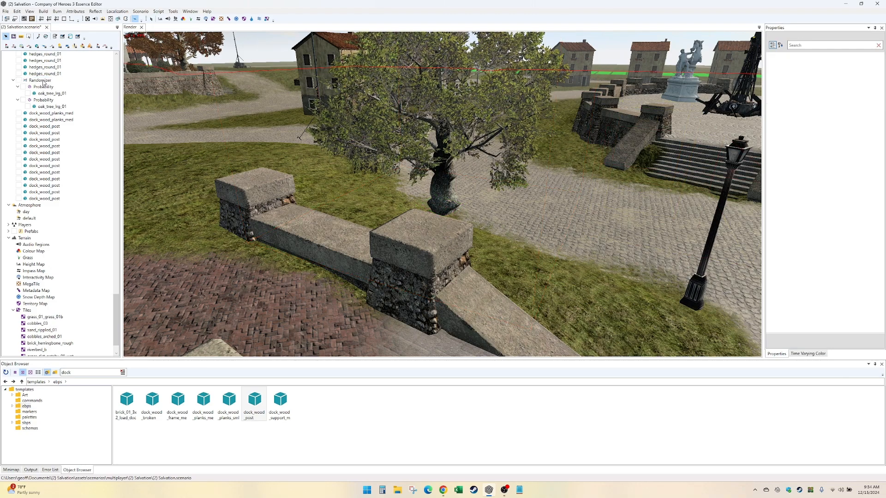
pyautogui.click(437, 218)
pyautogui.scroll(5, 436, 217)
pyautogui.click(441, 207)
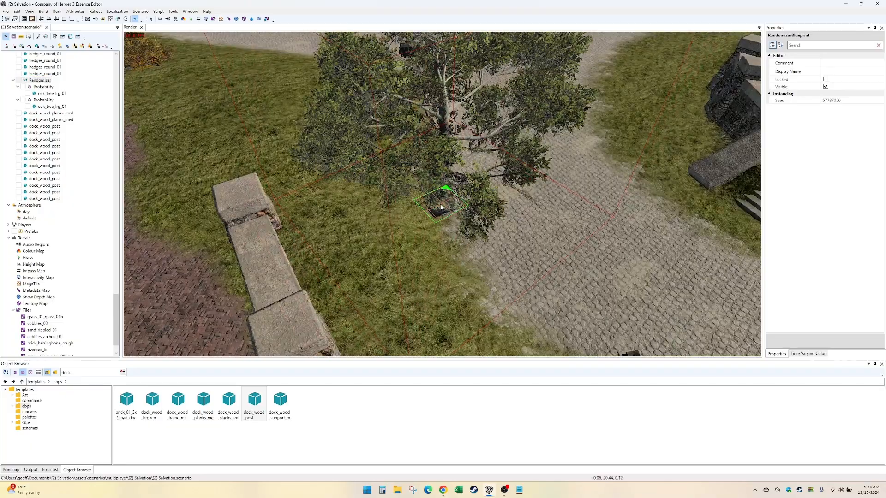
pyautogui.moveTo(443, 205); pyautogui.dragTo(381, 101)
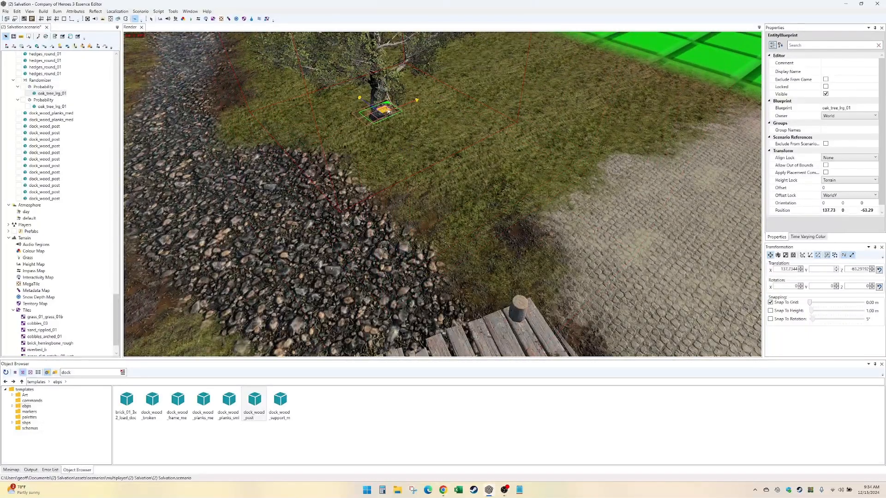
pyautogui.moveTo(382, 102); pyautogui.dragTo(461, 134, button='middle')
# - Delete the second Probability group with its oak and select the Randomizer
pyautogui.click(45, 99)
pyautogui.press('Delete')
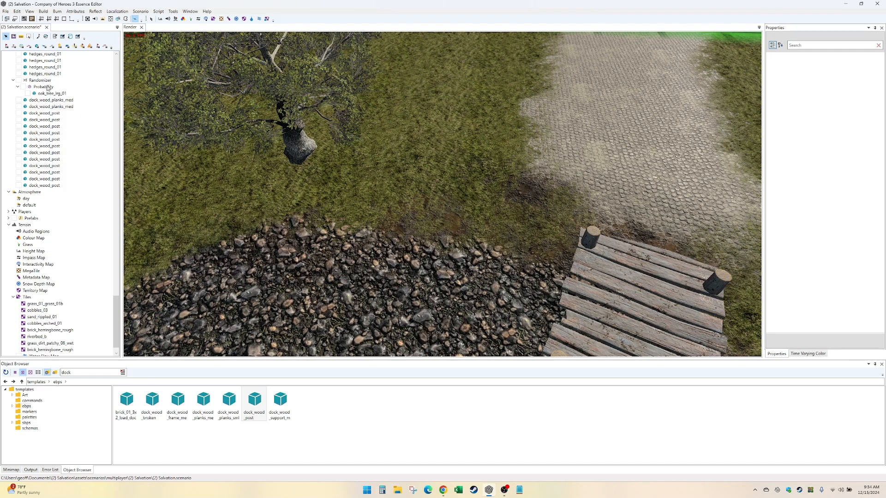
pyautogui.click(45, 80)
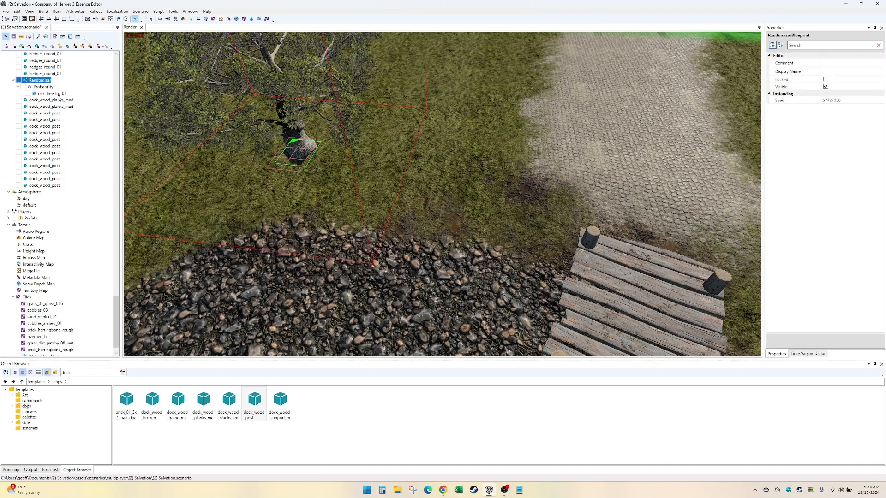
# - Duplicate the Randomizer's Probability group together with its oak tree
pyautogui.click(51, 93)
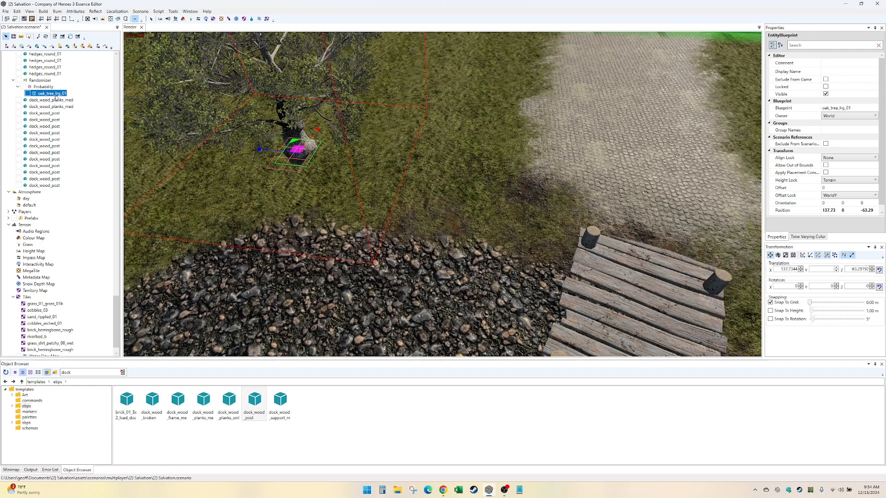
pyautogui.scroll(2, 44, 113)
pyautogui.click(45, 121)
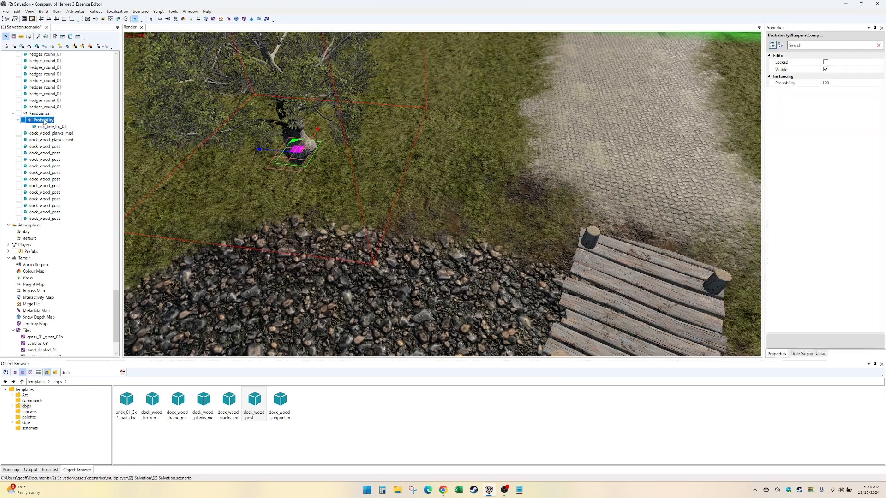
pyautogui.hotkey('ctrl', 'd')
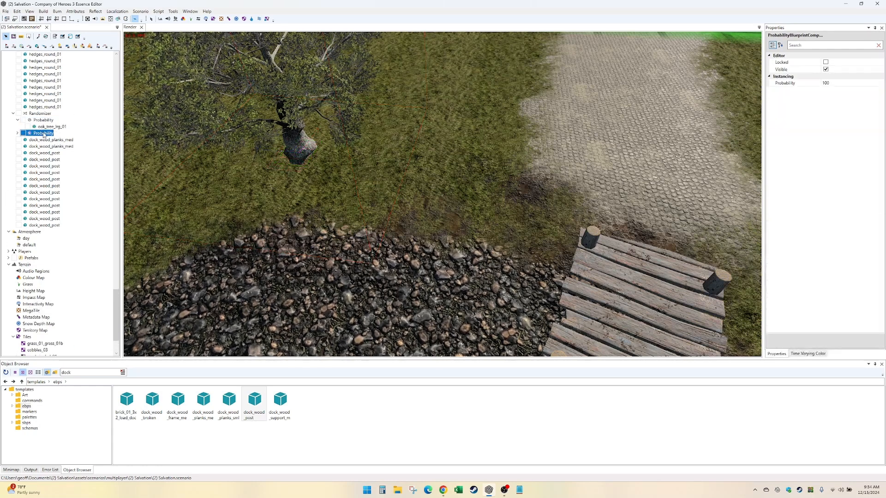
# - Change the blueprint of the oak in the duplicated Probability group to oak_tree_lrg_02
pyautogui.click(17, 133)
pyautogui.click(52, 139)
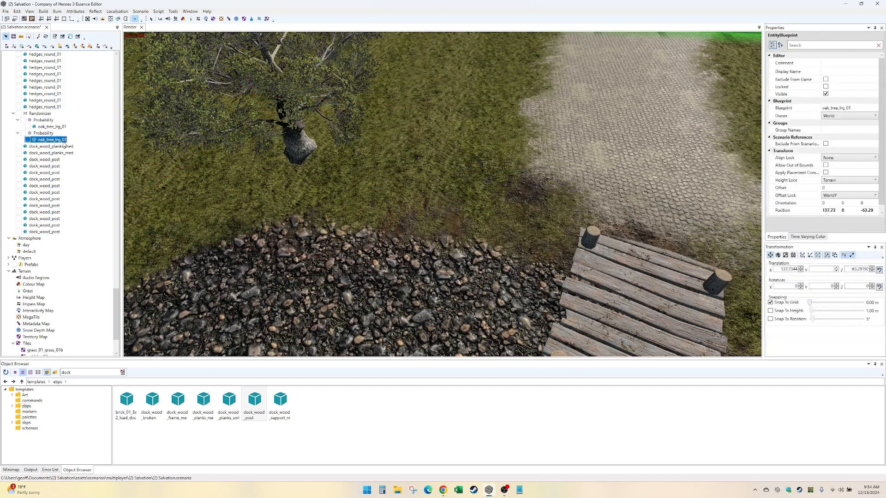
pyautogui.click(876, 108)
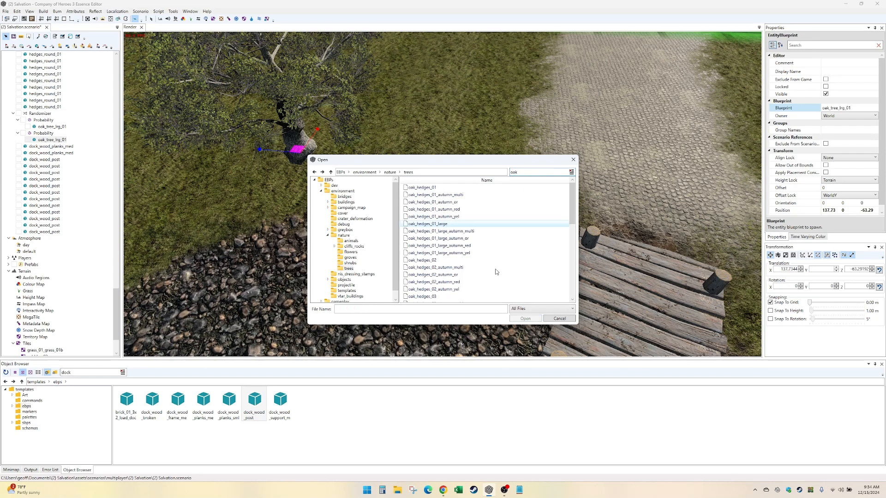
pyautogui.scroll(-6, 490, 282)
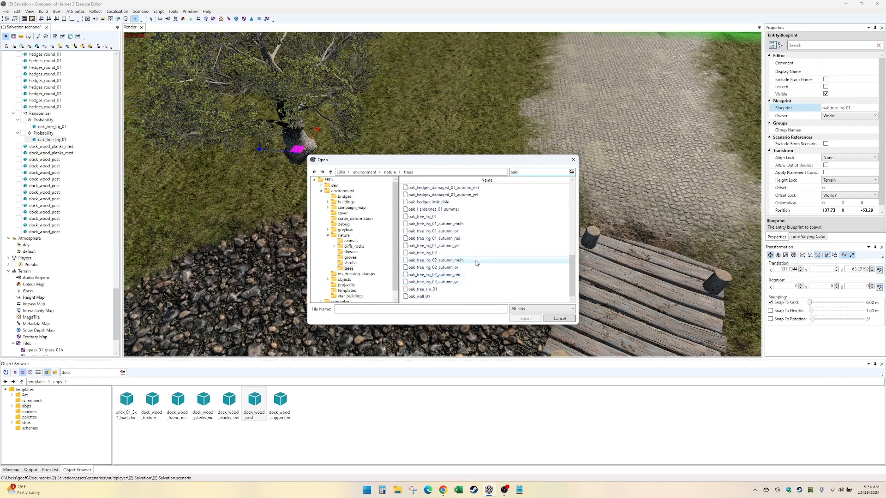
pyautogui.doubleClick(422, 253)
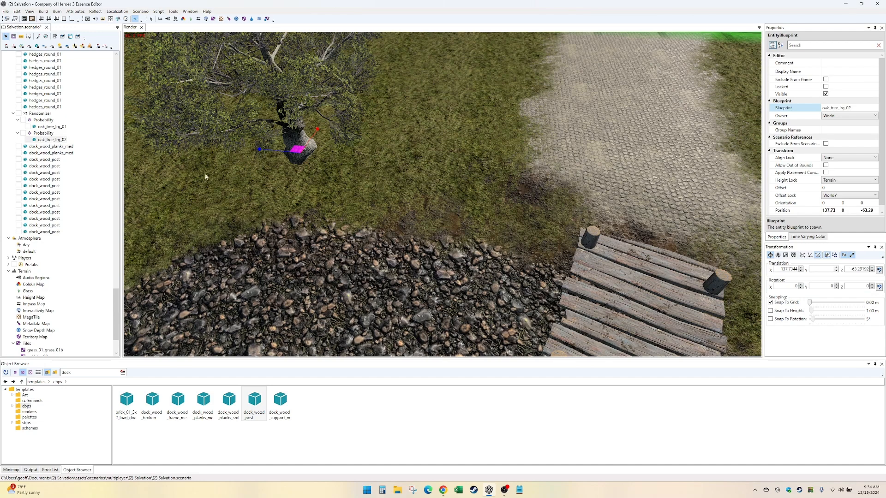
pyautogui.click(50, 134)
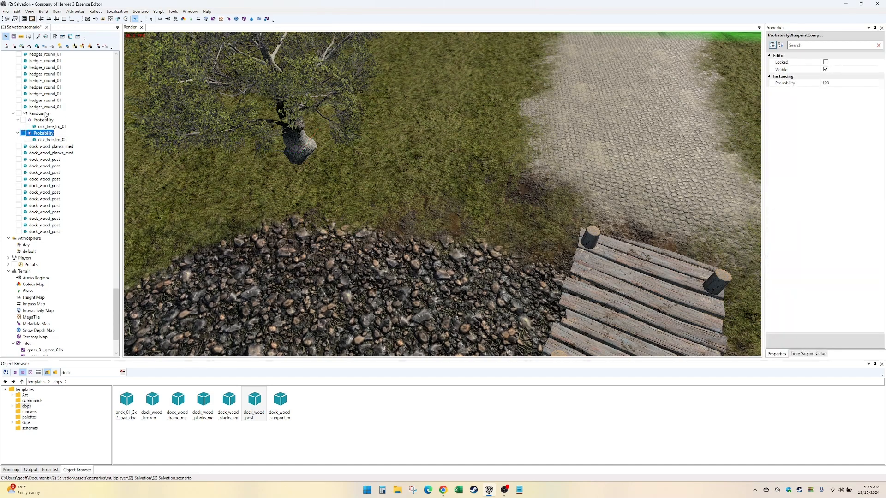
# - Place three copies of the oak_tree_lrg_01 on the grass between the original tree and the cobbled area
pyautogui.click(306, 150)
pyautogui.click(306, 150)
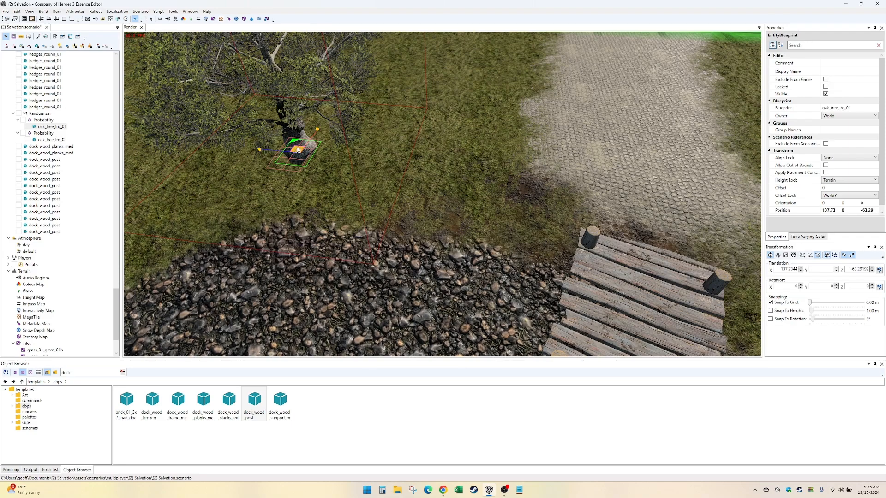
pyautogui.keyDown('shift'); pyautogui.moveTo(297, 150); pyautogui.dragTo(419, 146); pyautogui.keyUp('shift')
pyautogui.keyDown('alt'); pyautogui.moveTo(344, 119); pyautogui.dragTo(386, 148); pyautogui.keyUp('alt')
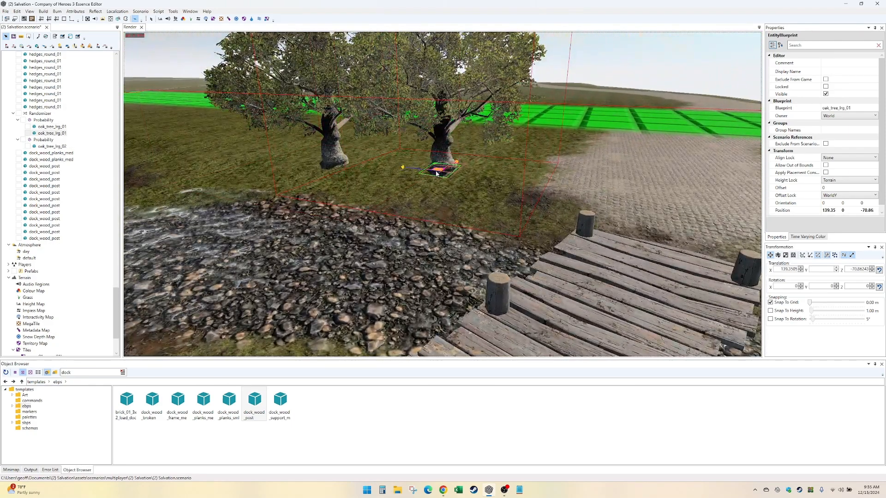
pyautogui.keyDown('shift'); pyautogui.moveTo(438, 169); pyautogui.dragTo(535, 179); pyautogui.keyUp('shift')
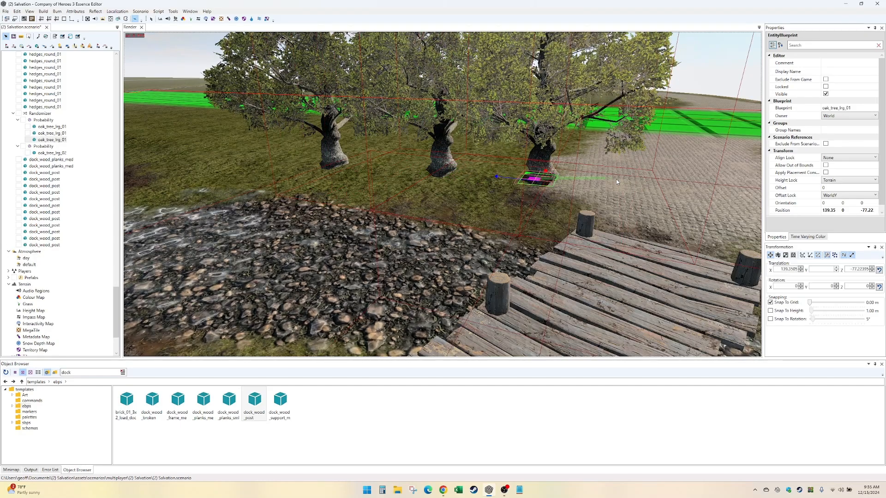
pyautogui.click(564, 195)
pyautogui.click(540, 171)
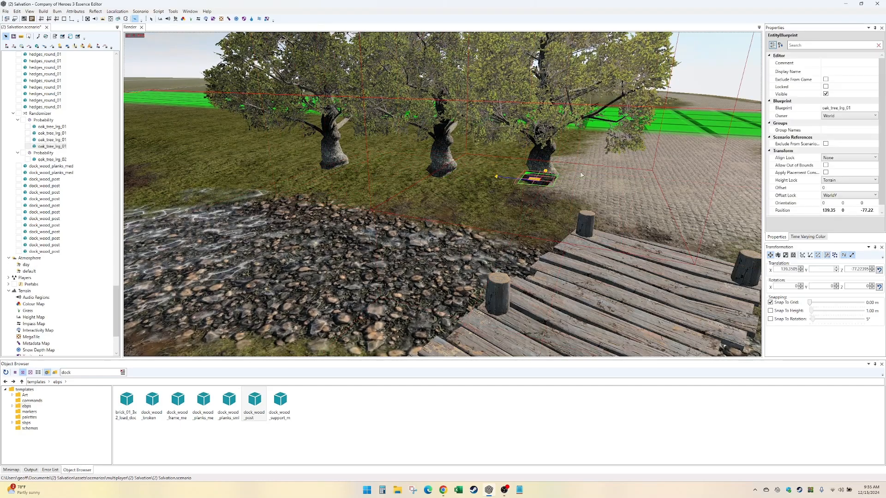
pyautogui.keyDown('shift'); pyautogui.moveTo(536, 183); pyautogui.dragTo(448, 197); pyautogui.keyUp('shift')
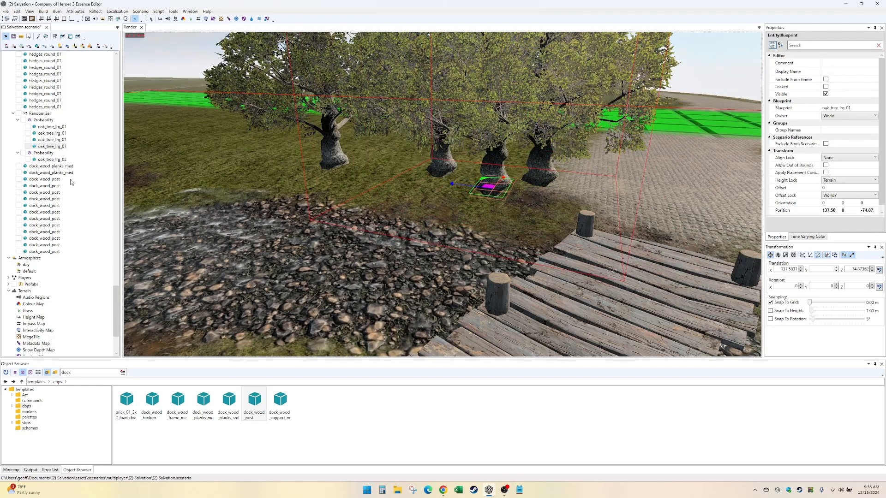
# - Delete the three extra oak_tree_lrg_01 copies from the first Probability group
pyautogui.click(54, 140)
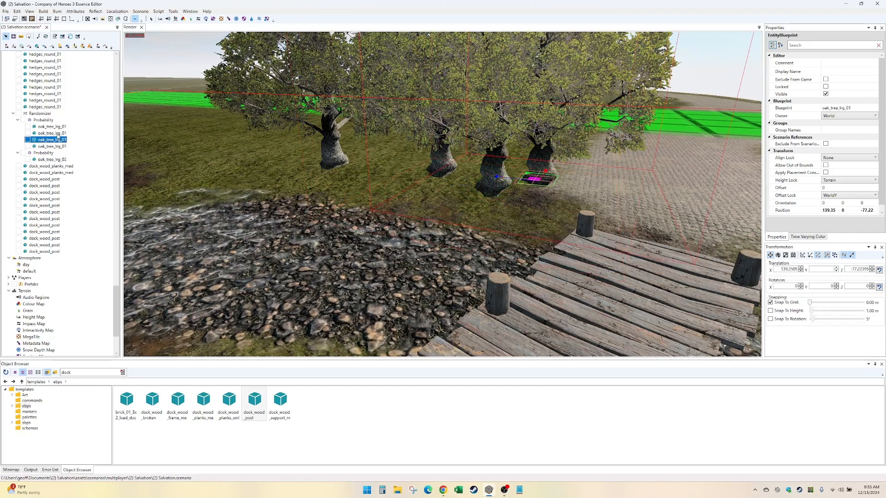
pyautogui.keyDown('shift'); pyautogui.click(55, 146); pyautogui.keyUp('shift')
pyautogui.press('Delete')
pyautogui.click(59, 134)
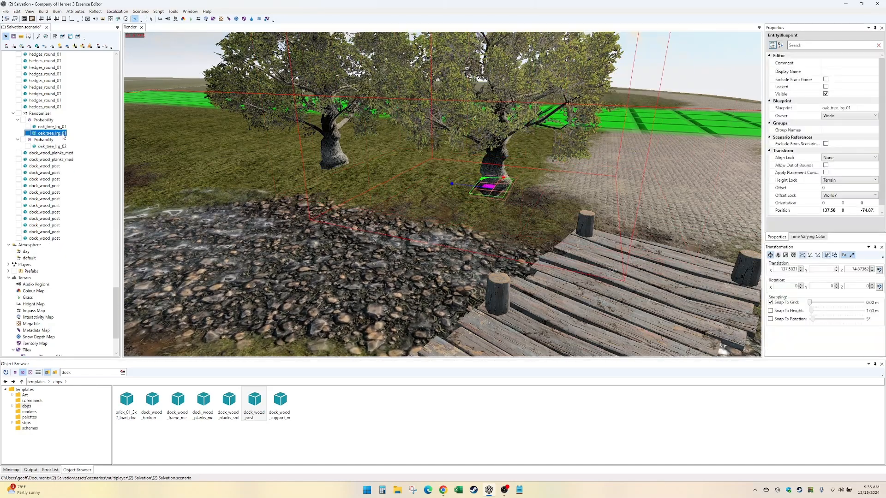
pyautogui.press('Delete')
# - Duplicate the Randomizer with its two oak Probability groups and reselect the original
pyautogui.click(40, 114)
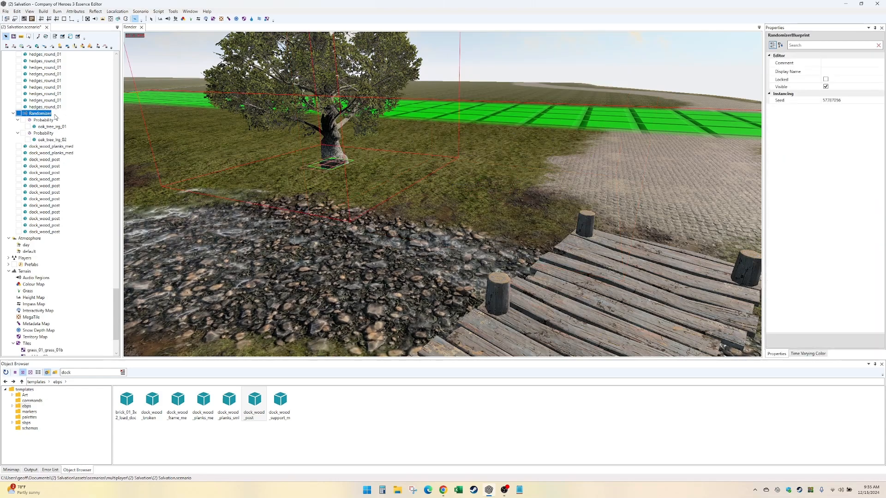
pyautogui.click(152, 20)
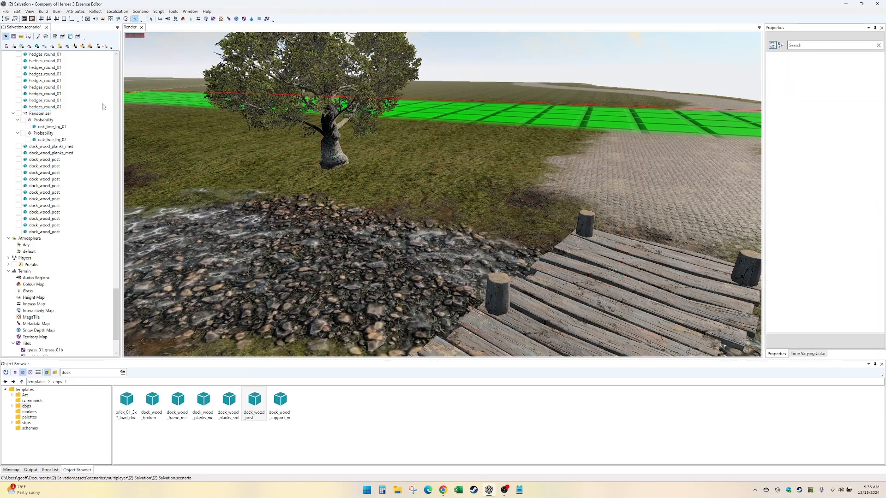
pyautogui.click(44, 114)
pyautogui.moveTo(339, 57); pyautogui.dragTo(352, 104, button='middle')
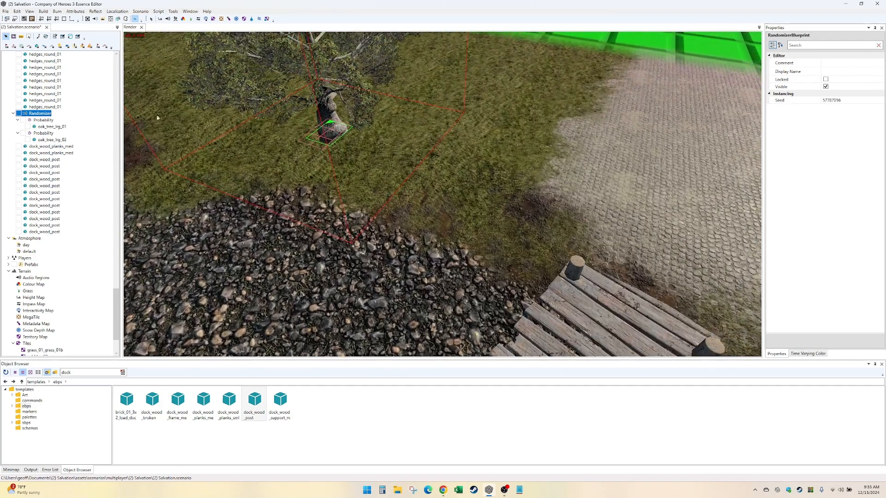
pyautogui.moveTo(47, 113); pyautogui.dragTo(55, 114)
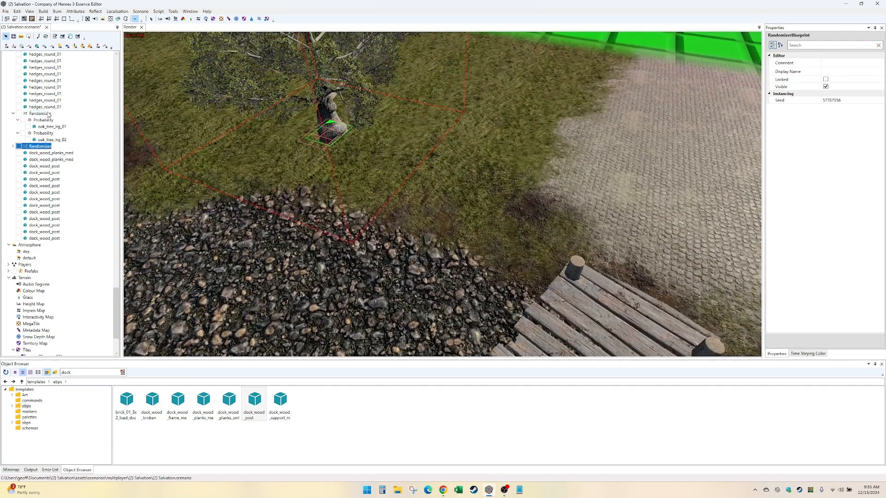
pyautogui.click(514, 169)
pyautogui.press('Delete')
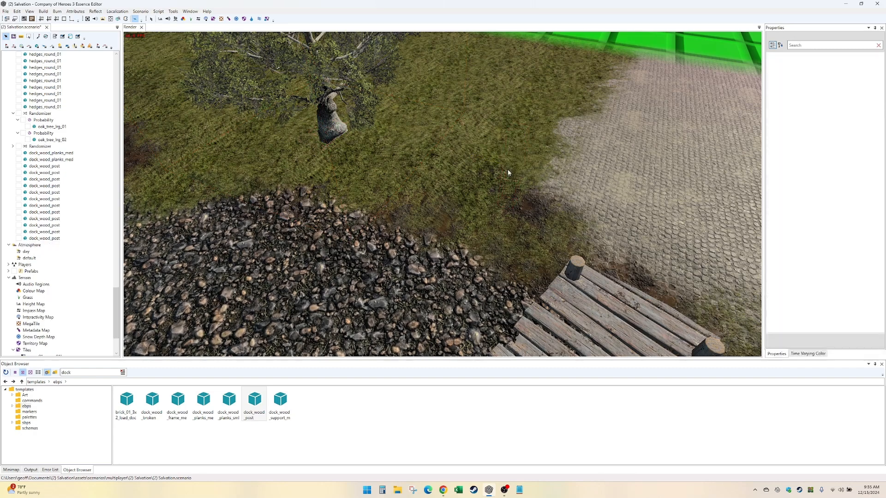
pyautogui.click(42, 114)
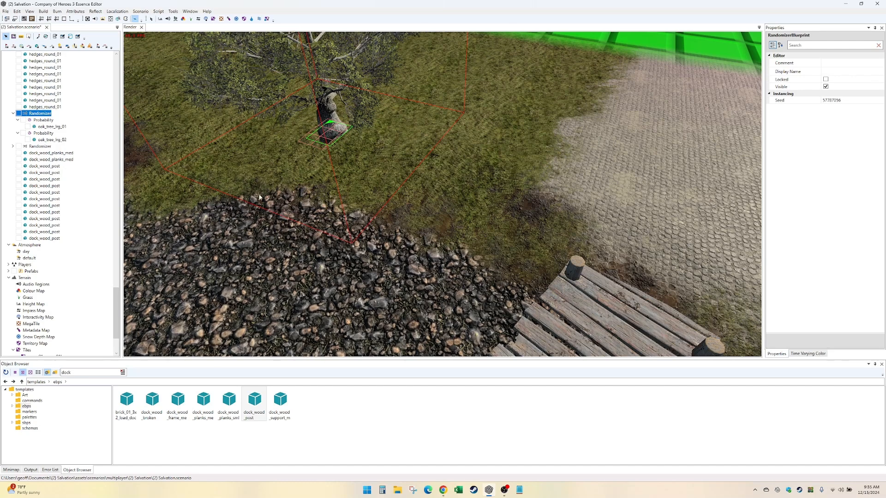
# - Examine the root object templates, the Randomizer's available commands, and the oak that belongs to it in the scene
pyautogui.scroll(-2, 161, 175)
pyautogui.click(26, 391)
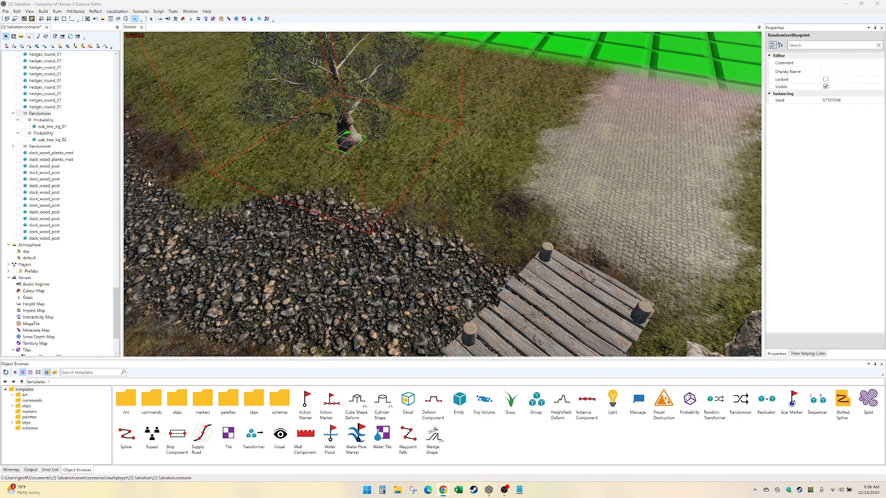
pyautogui.click(46, 147)
pyautogui.click(43, 121)
pyautogui.click(39, 114)
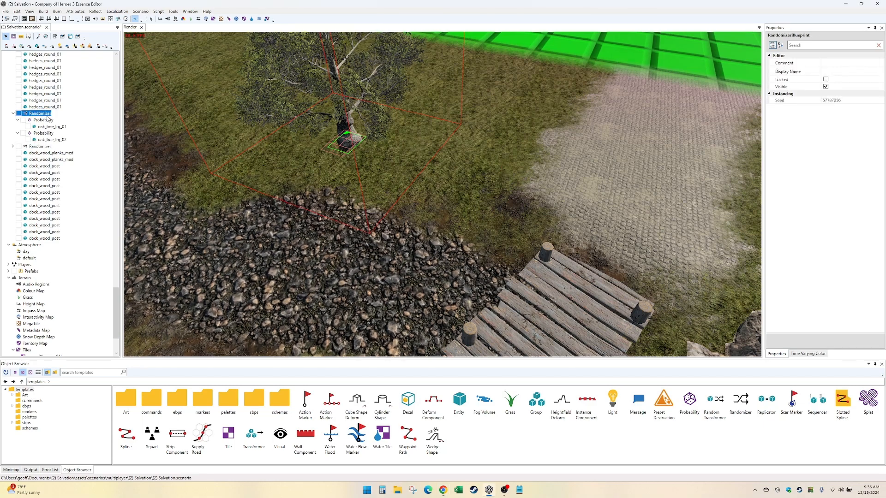
pyautogui.rightClick(48, 118)
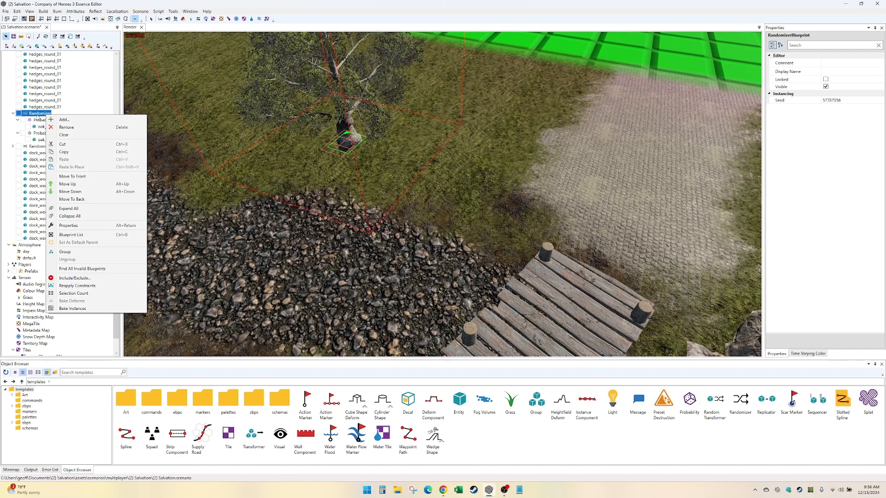
pyautogui.press('Escape')
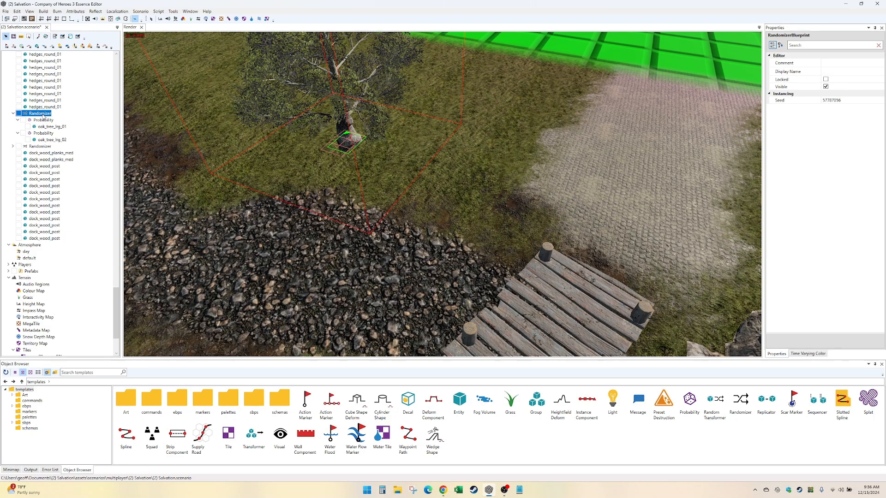
pyautogui.click(41, 146)
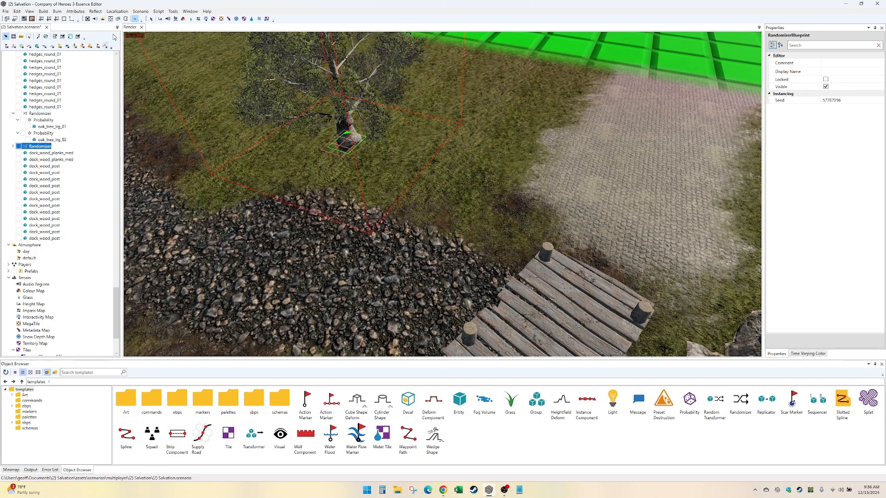
pyautogui.click(351, 141)
pyautogui.click(38, 113)
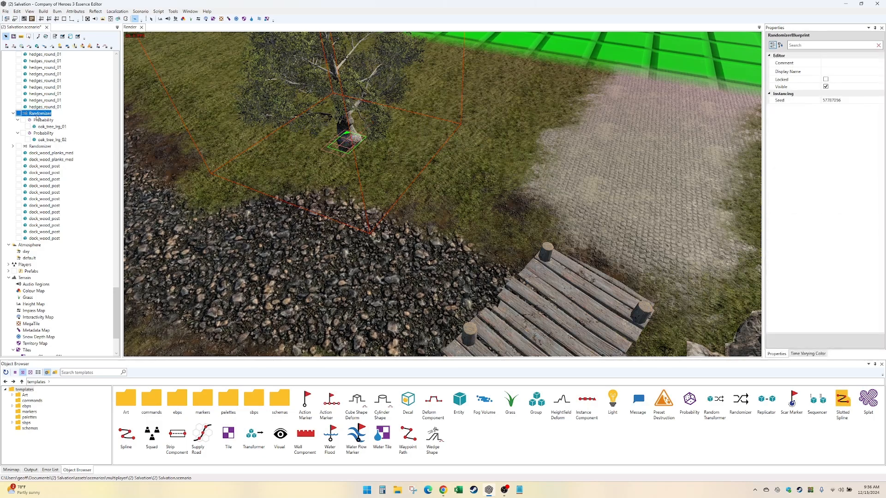
pyautogui.click(342, 141)
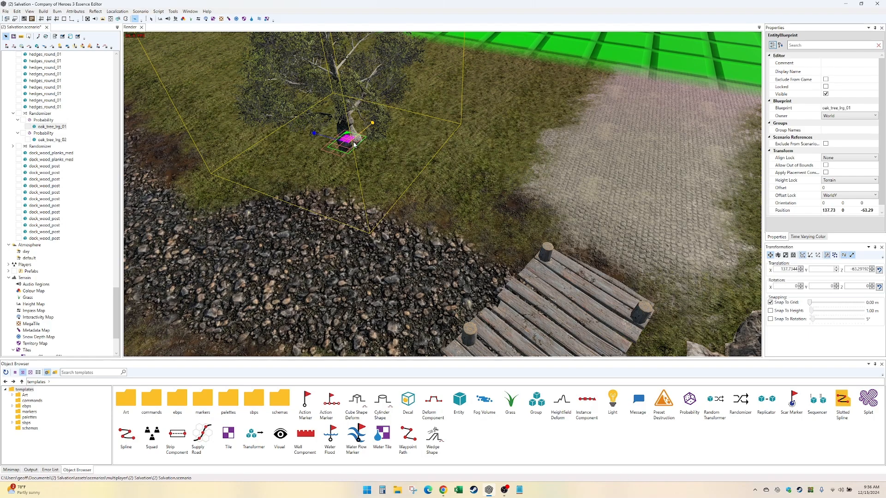
pyautogui.moveTo(355, 145)
pyautogui.mouseDown(button='middle')
pyautogui.moveTo(413, 141)
pyautogui.moveTo(356, 145)
pyautogui.mouseUp(button='middle')
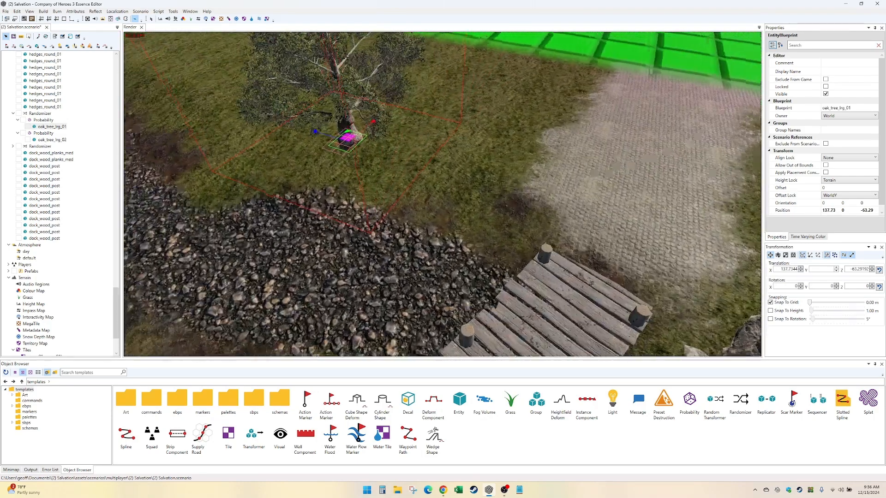
# - Open the second Probability group's value for editing and set the first group's probability to 50
pyautogui.click(46, 134)
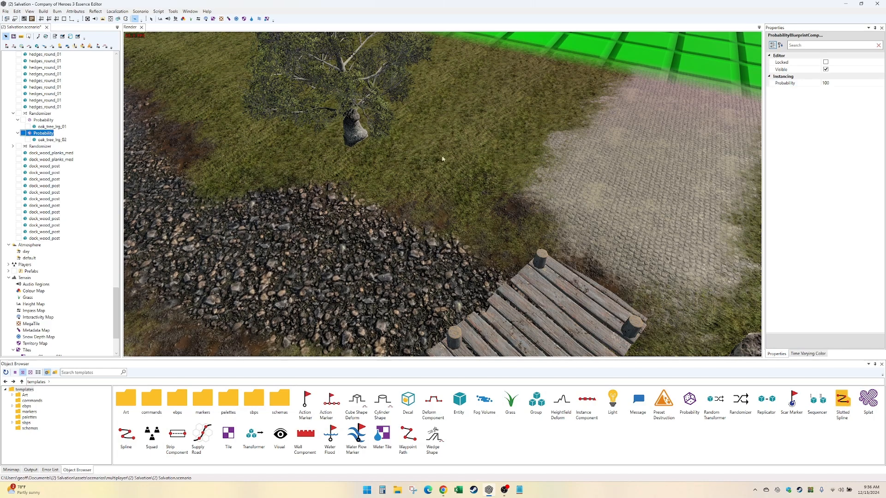
pyautogui.click(833, 82)
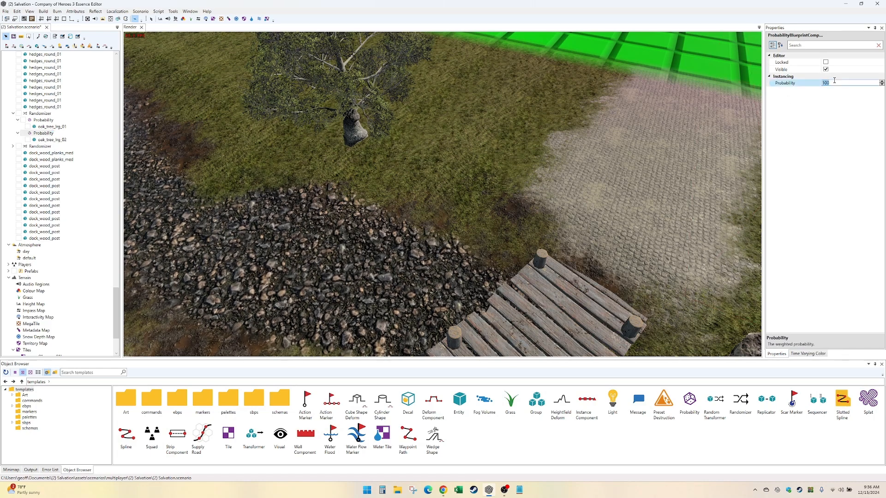
pyautogui.click(44, 120)
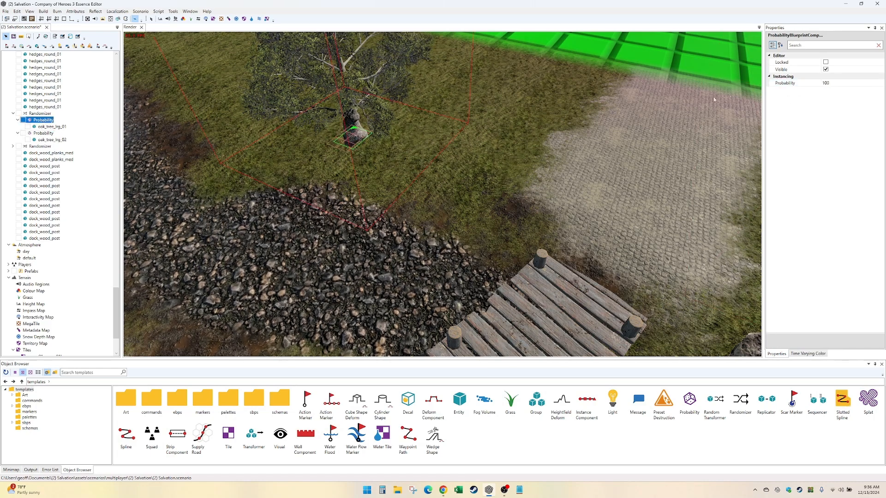
pyautogui.click(834, 83)
pyautogui.write('50')
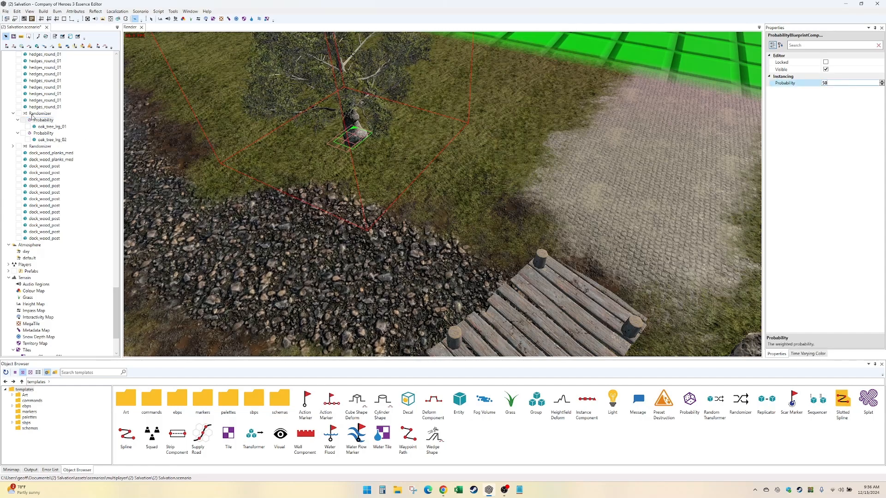
# - Make another duplicate of the original Randomizer with its two oak variants
pyautogui.click(37, 114)
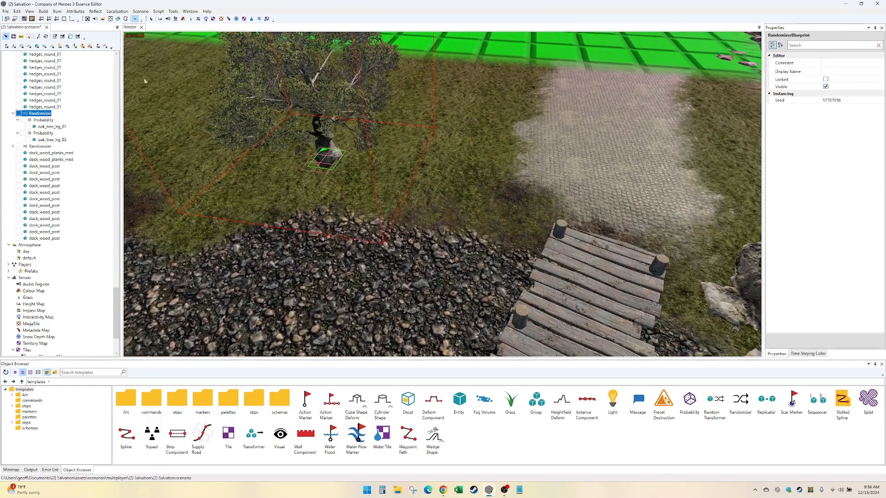
pyautogui.hotkey('ctrl', 'd')
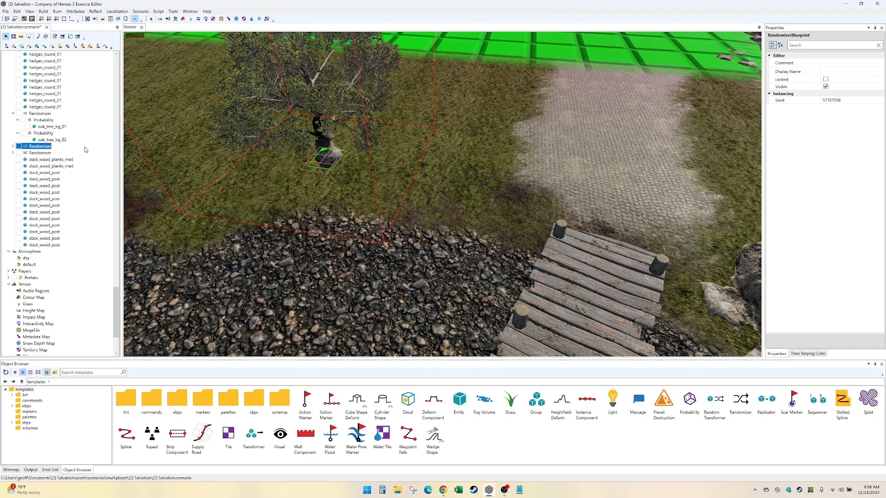
# - Move the oak_tree_lrg_01 variant toward the cobbled path, to about X 139.44, Z -73.99
pyautogui.click(326, 159)
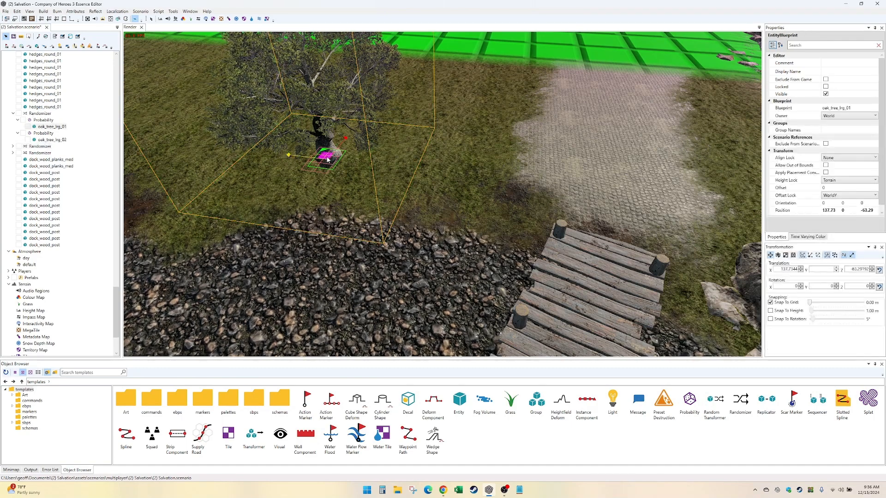
pyautogui.moveTo(327, 158); pyautogui.dragTo(467, 159)
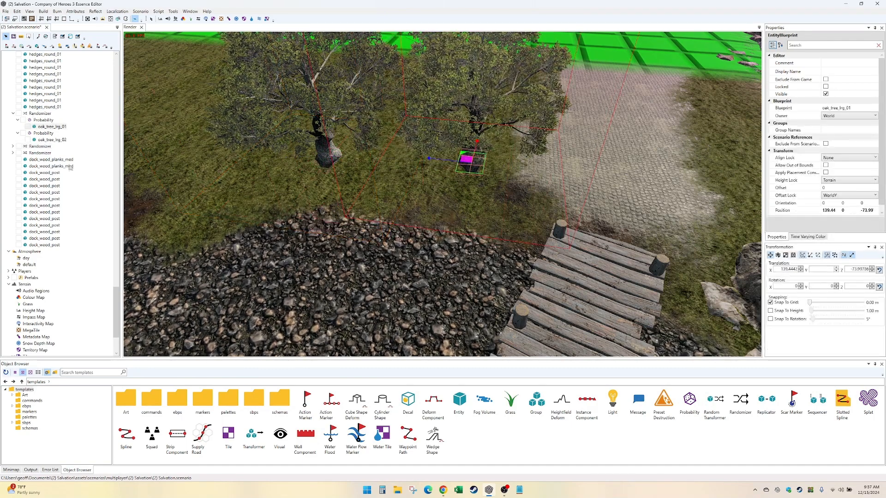
# - Delete the two duplicate Randomizers and reselect the original one
pyautogui.click(40, 153)
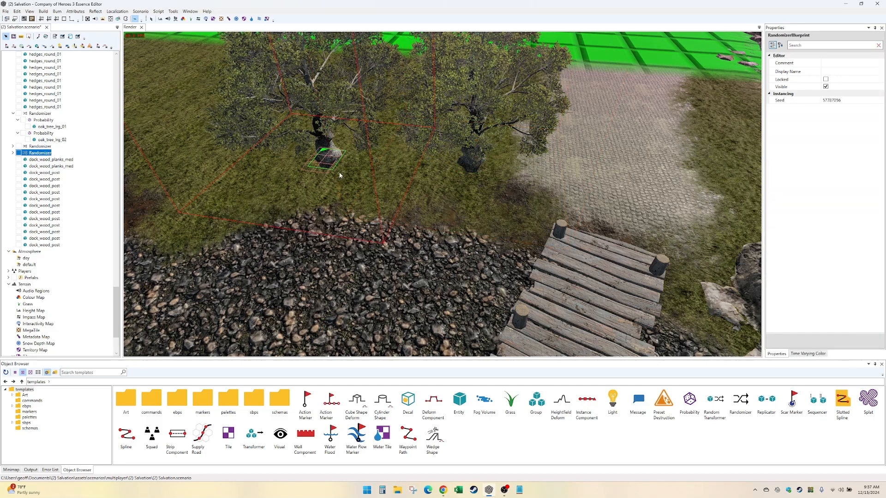
pyautogui.press('Delete')
pyautogui.click(46, 148)
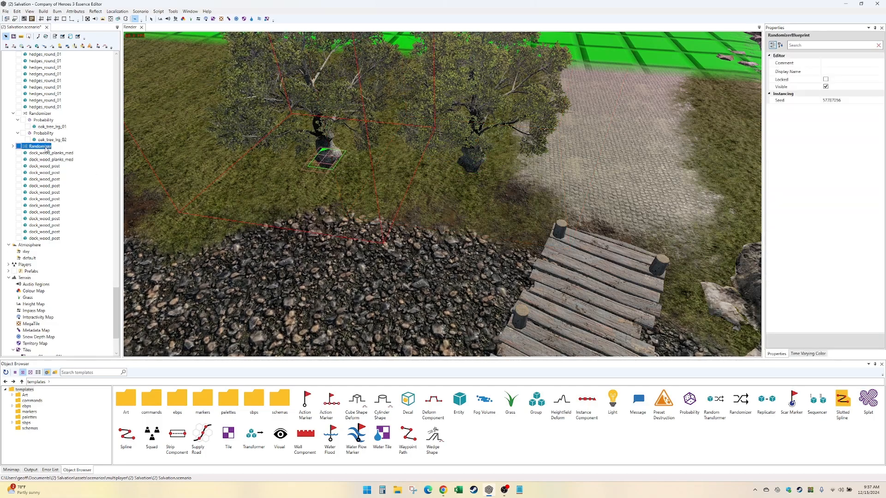
pyautogui.press('Delete')
pyautogui.click(47, 115)
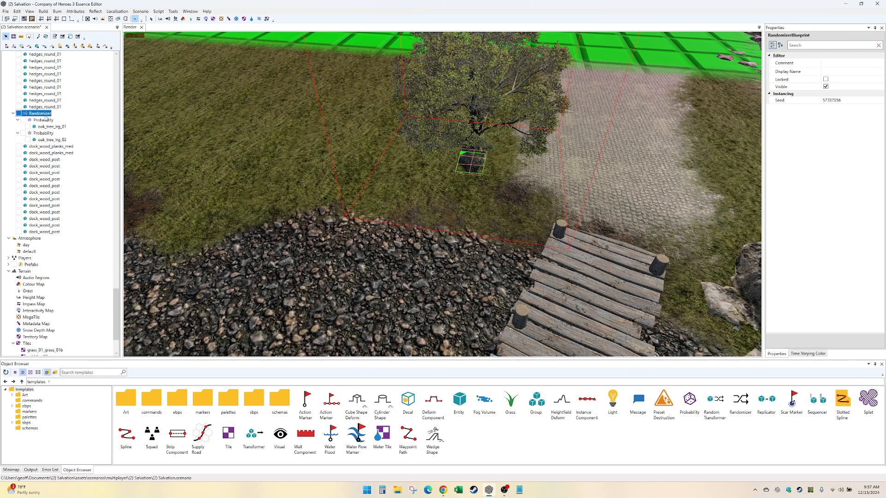
pyautogui.click(289, 149)
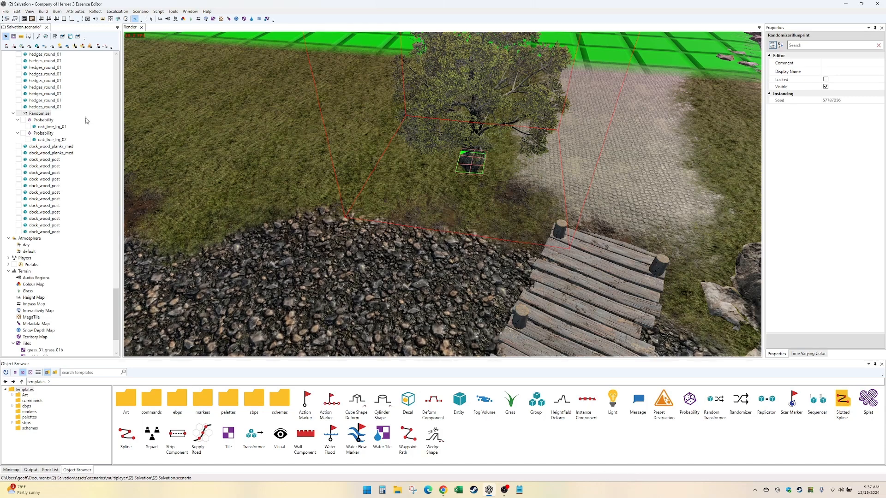
pyautogui.click(42, 115)
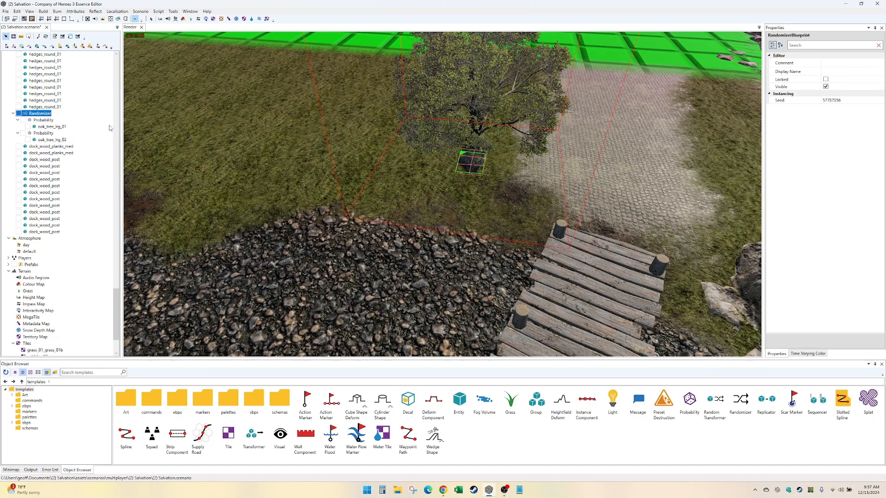
# - Add a third Probability group to the Randomizer and put a new Entity in it
pyautogui.rightClick(41, 113)
pyautogui.click(61, 118)
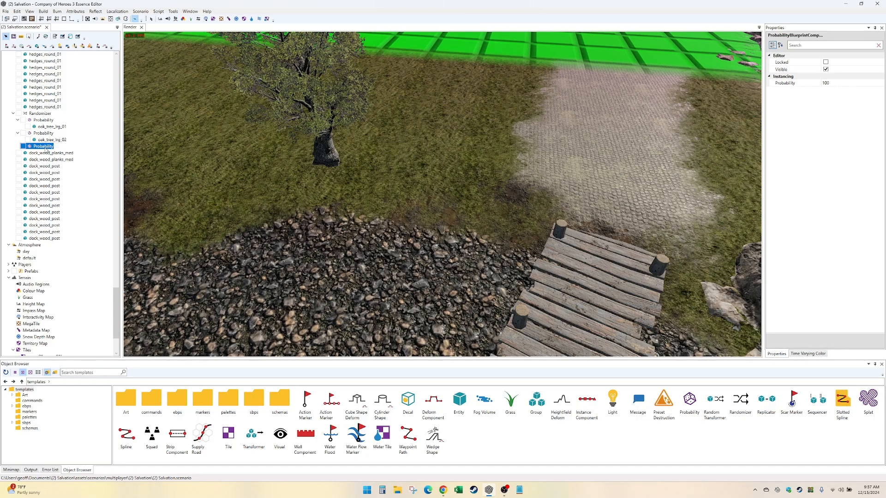
pyautogui.rightClick(47, 150)
pyautogui.click(65, 153)
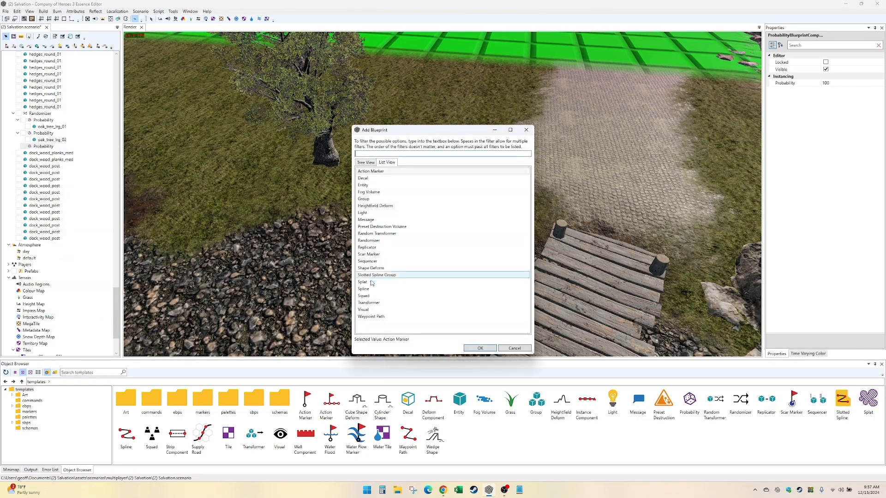
pyautogui.doubleClick(398, 187)
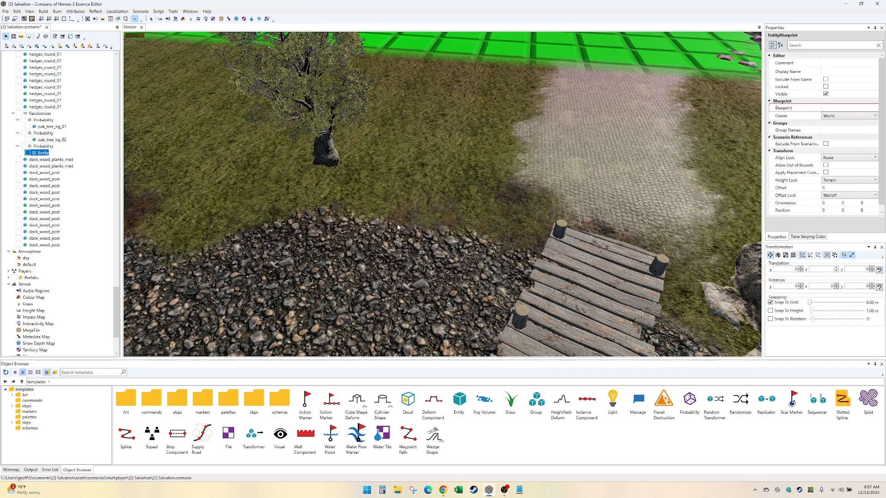
# - Assign the oak_tree_lrg_01_autumn_multi blueprint from environment/nature/trees to the new Entity
pyautogui.click(798, 108)
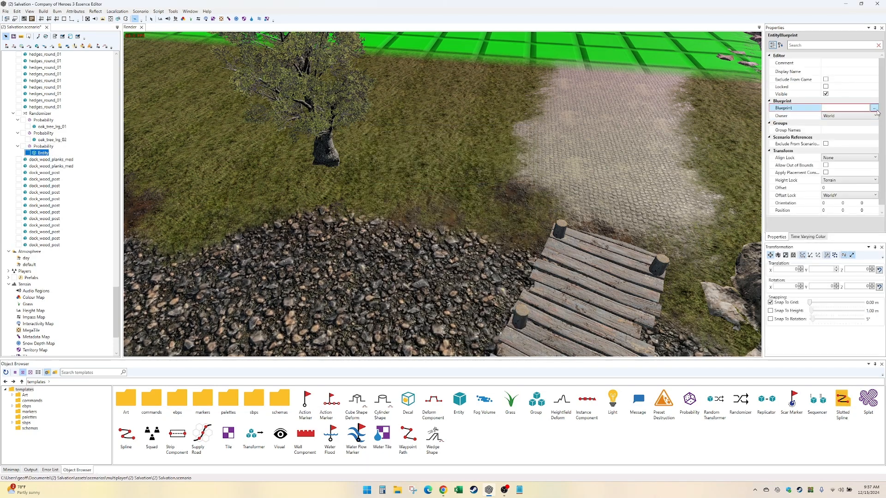
pyautogui.click(875, 108)
pyautogui.doubleClick(438, 195)
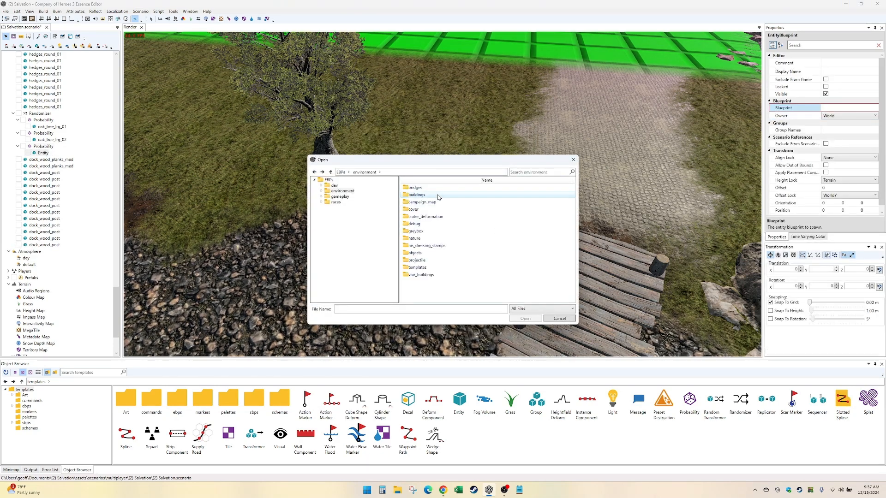
pyautogui.doubleClick(435, 238)
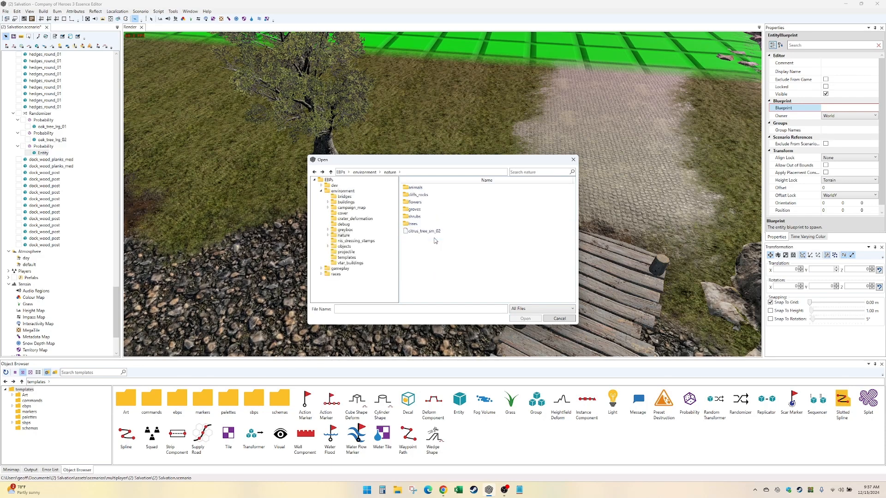
pyautogui.doubleClick(443, 224)
pyautogui.scroll(-10, 446, 240)
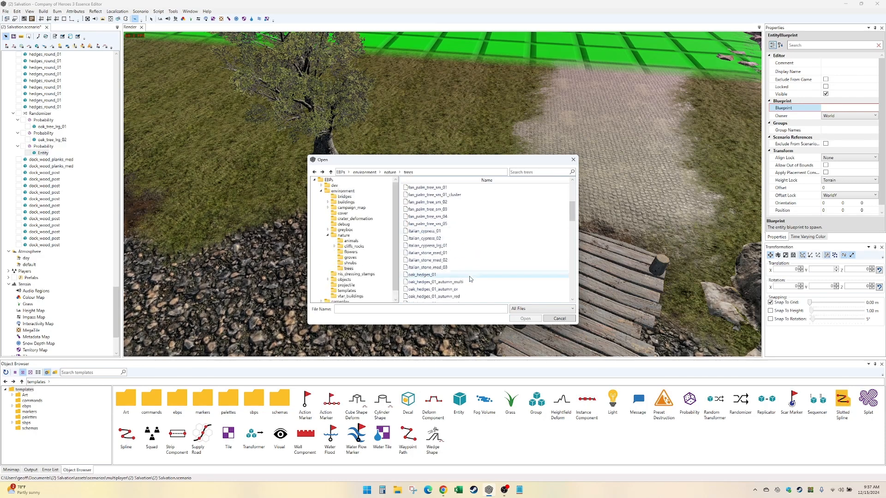
pyautogui.scroll(-2, 470, 277)
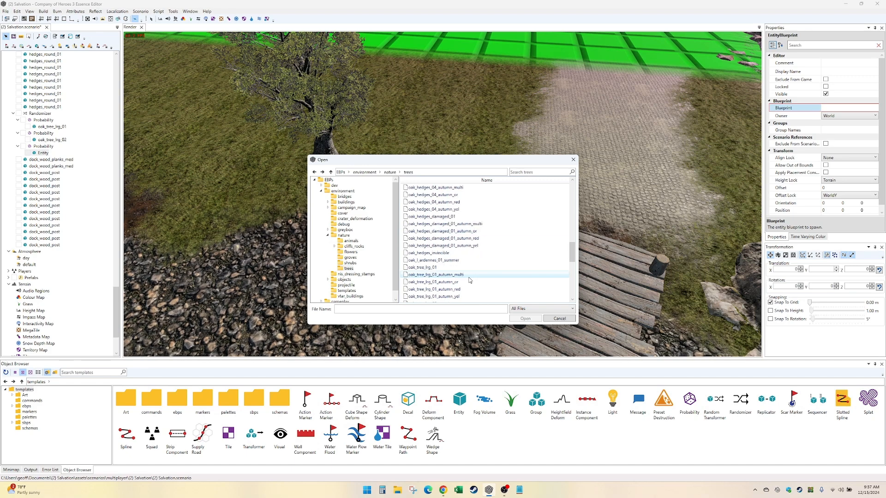
pyautogui.doubleClick(469, 277)
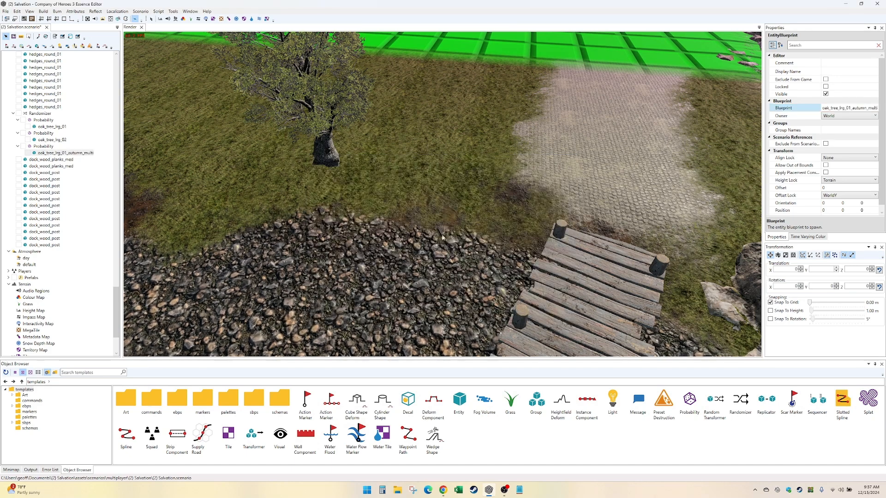
# - Try a duplicate of the Randomizer with its three Probability groups and delete the copy again
pyautogui.click(46, 152)
pyautogui.click(41, 113)
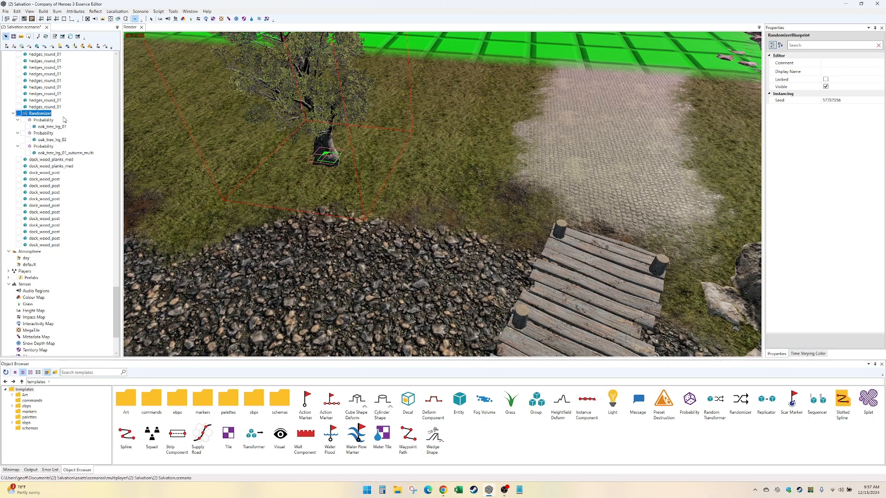
pyautogui.hotkey('ctrl', 'd')
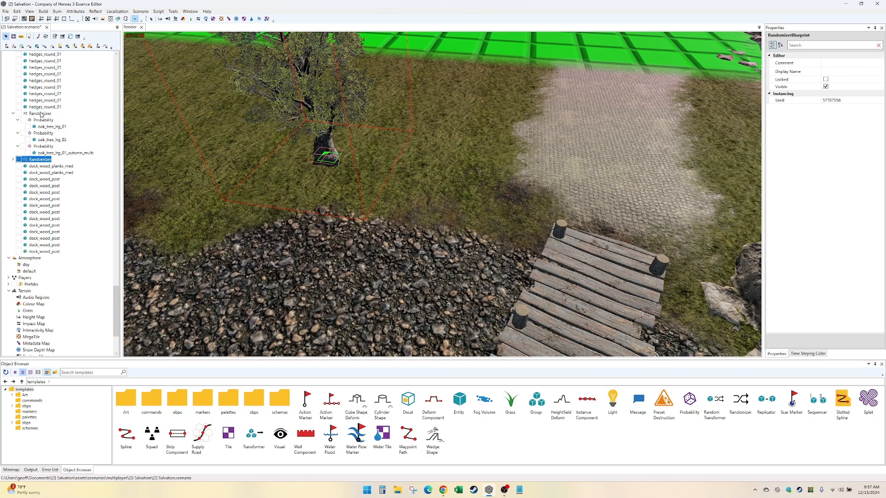
pyautogui.doubleClick(46, 159)
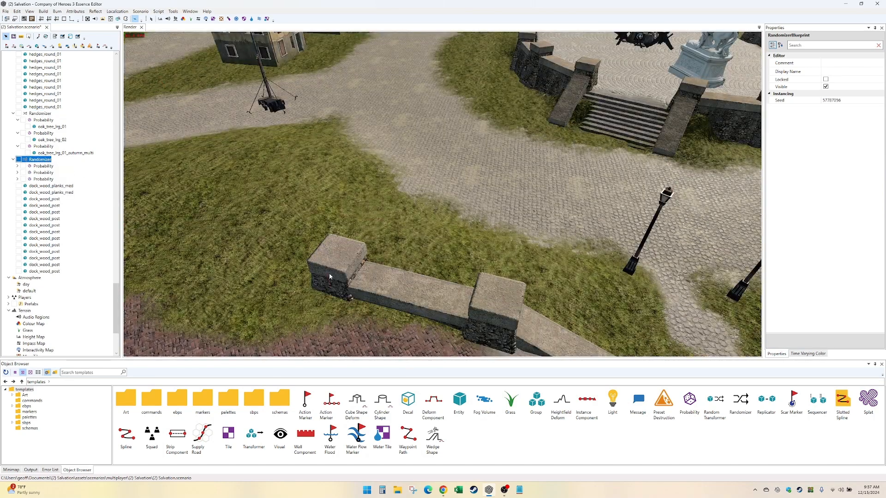
pyautogui.scroll(-5, 340, 250)
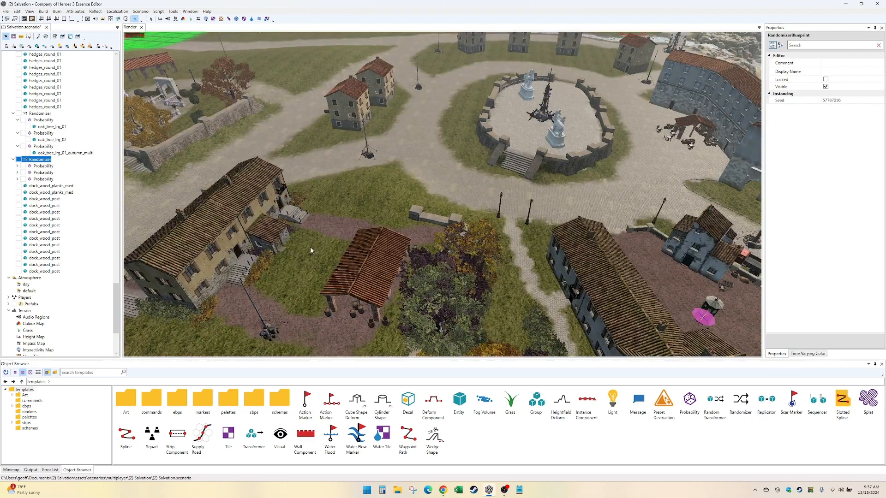
pyautogui.press('Delete')
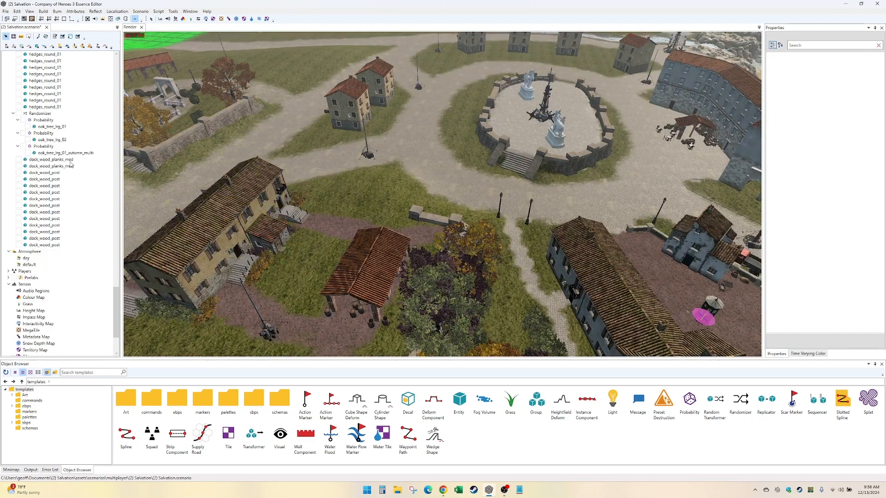
# - Move the oak_tree_lrg_02 variant closer to the cobbled path, to about X 139.00, Z -68.40
pyautogui.doubleClick(37, 113)
pyautogui.doubleClick(40, 114)
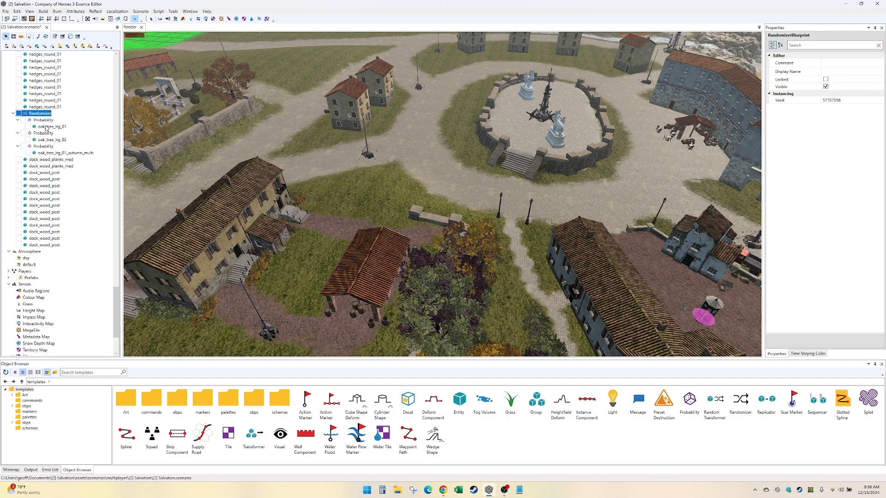
pyautogui.doubleClick(46, 127)
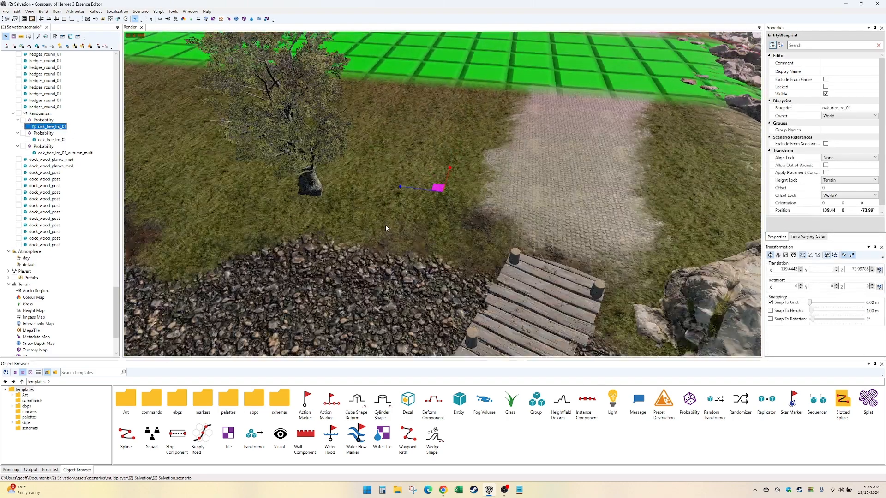
pyautogui.click(52, 140)
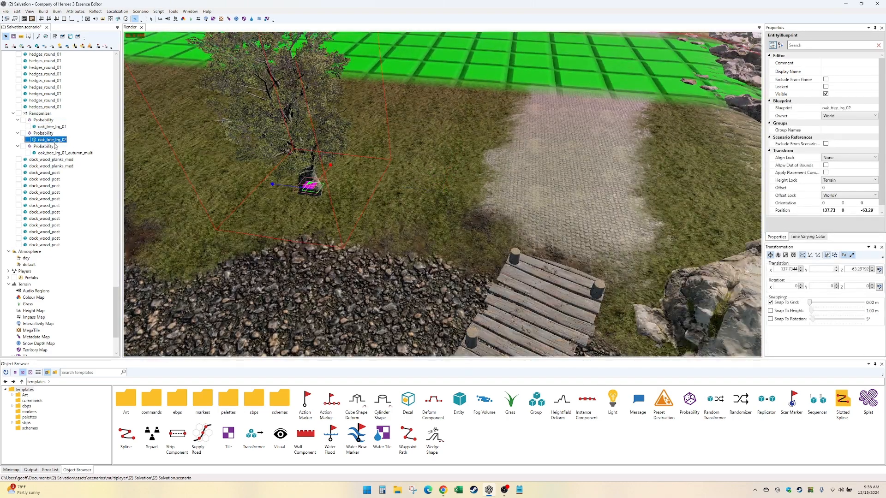
pyautogui.moveTo(310, 186); pyautogui.dragTo(373, 184)
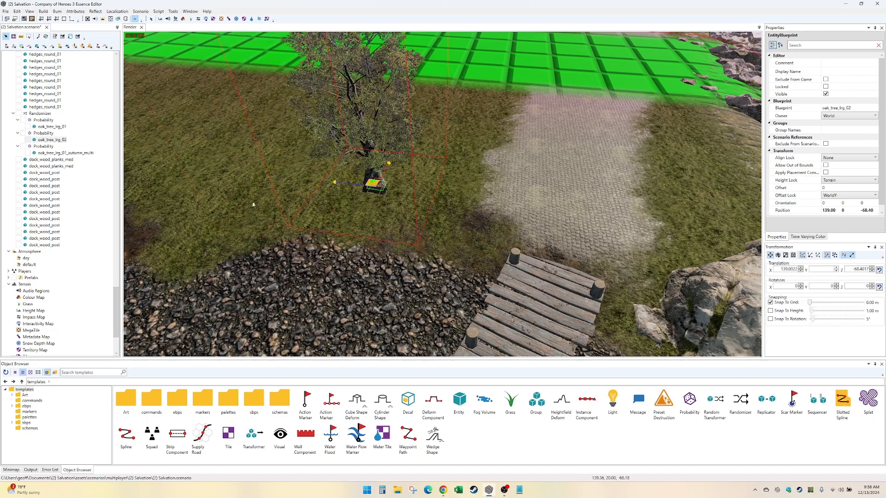
# - Increase the Randomizer's seed by one and locate the second oak and autumn oak variants in the scene
pyautogui.click(67, 151)
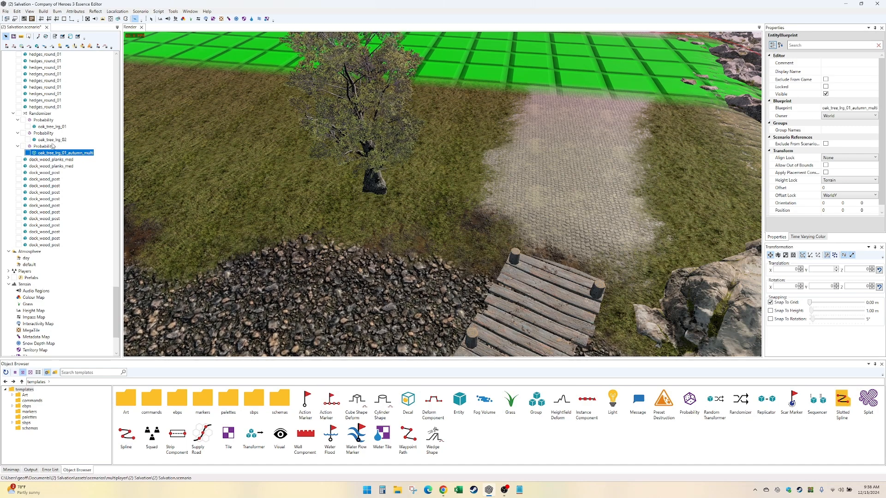
pyautogui.click(44, 114)
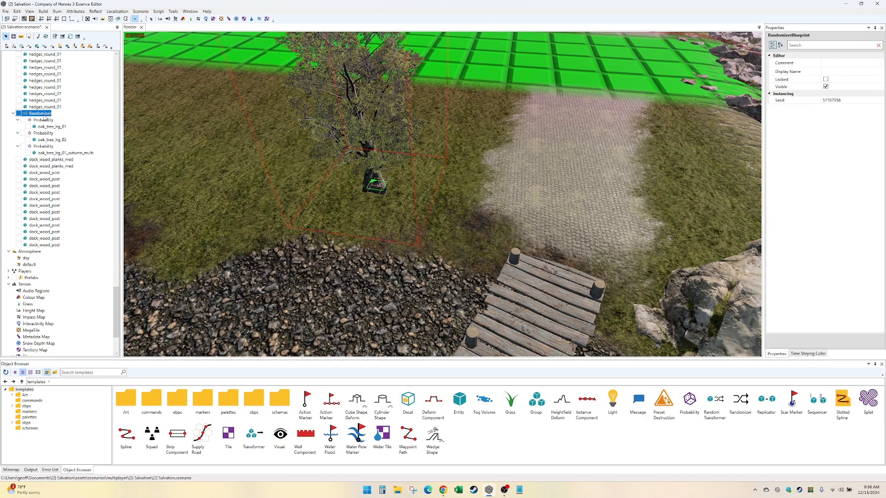
pyautogui.rightClick(45, 119)
pyautogui.click(40, 115)
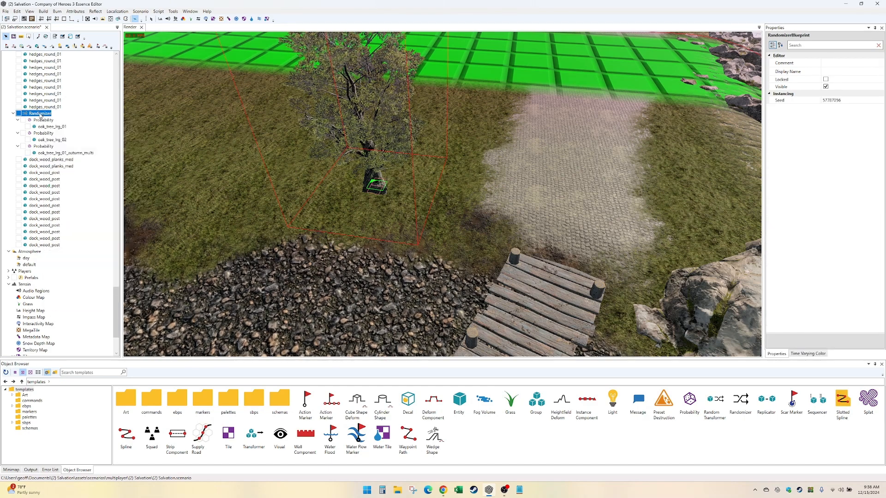
pyautogui.click(879, 100)
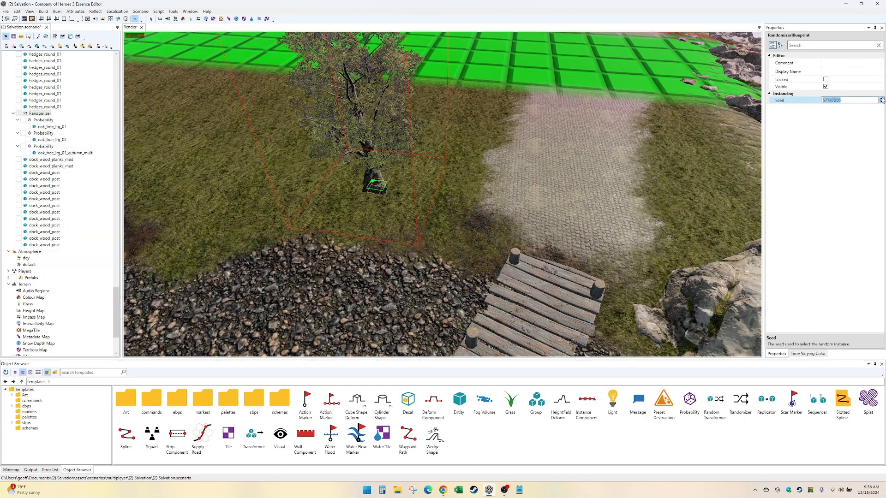
pyautogui.click(880, 99)
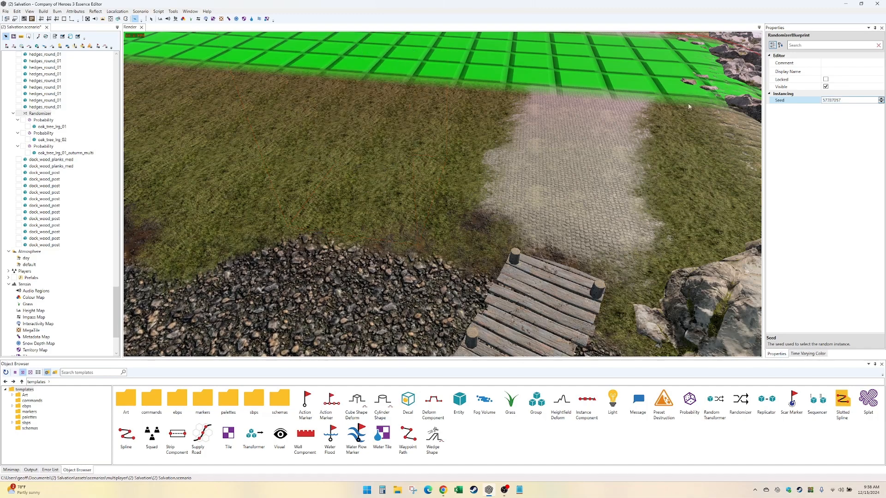
pyautogui.doubleClick(57, 139)
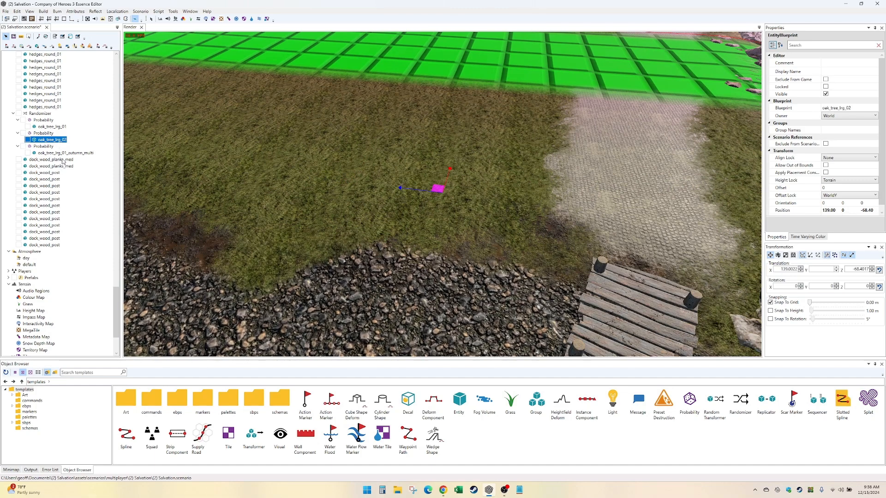
pyautogui.doubleClick(60, 152)
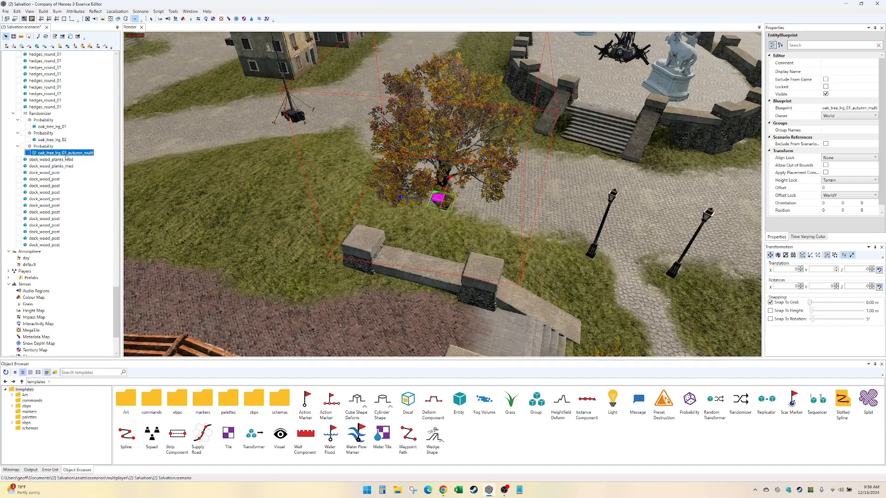
# - Delete the Randomizer together with all its Probability groups and oak variants
pyautogui.click(40, 113)
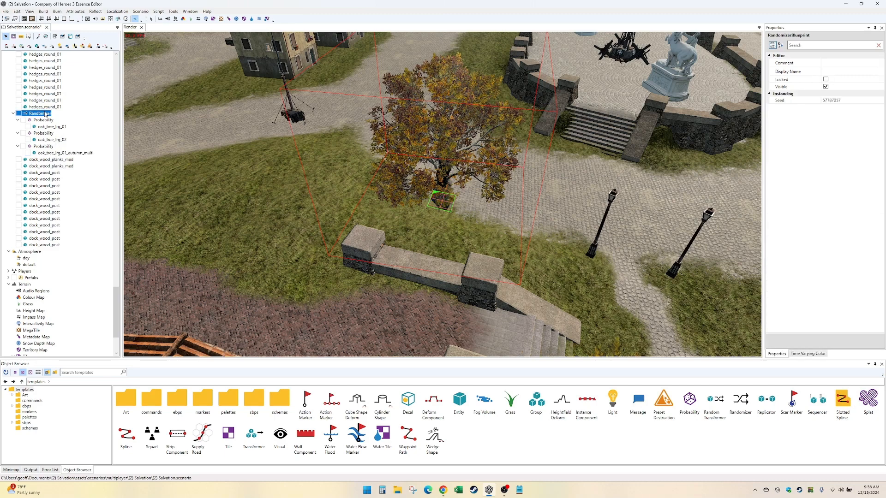
pyautogui.click(55, 126)
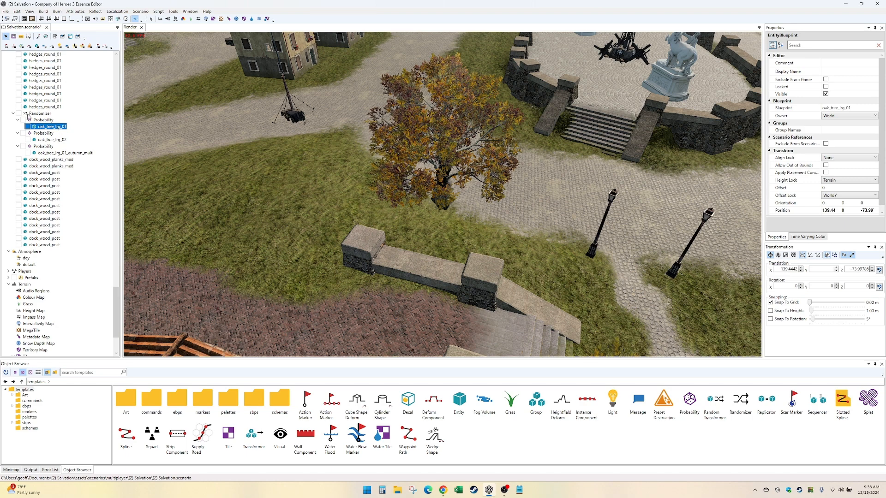
pyautogui.press('Delete')
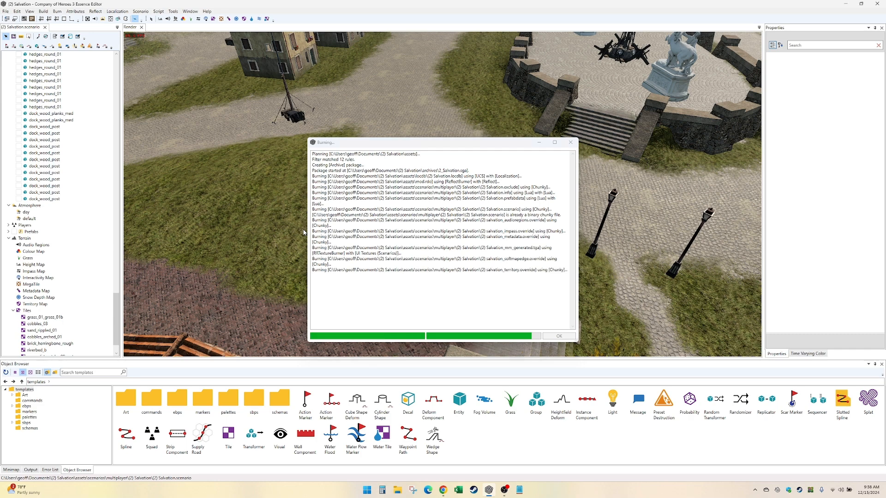
# - Dismiss the crash report without sending it and reopen the (2) Salvation scenario in the editor
pyautogui.click(748, 402)
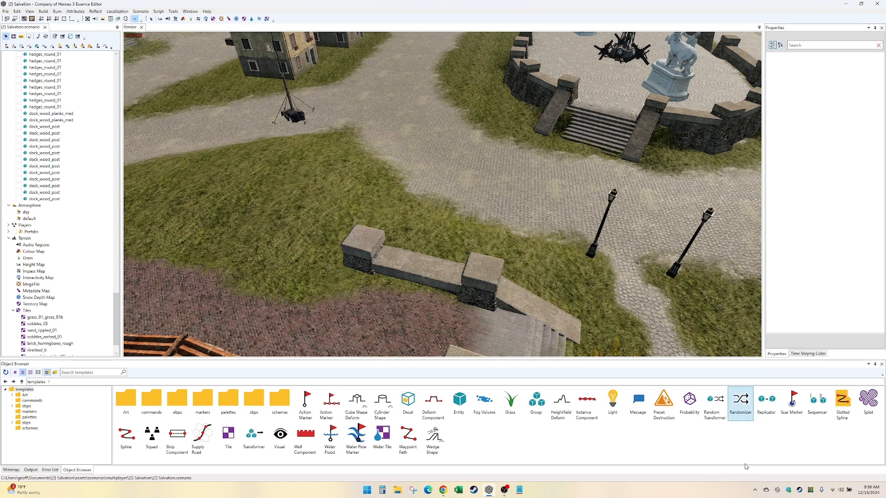
pyautogui.click(715, 404)
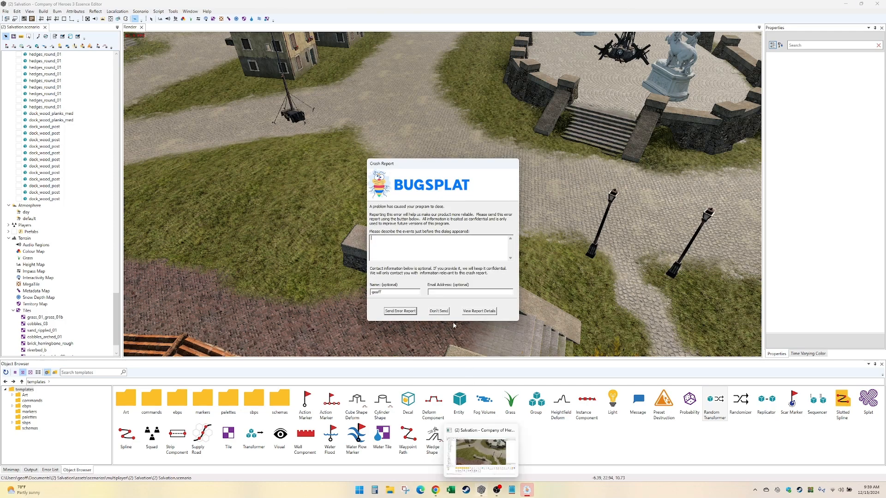
pyautogui.click(444, 313)
pyautogui.moveTo(490, 492)
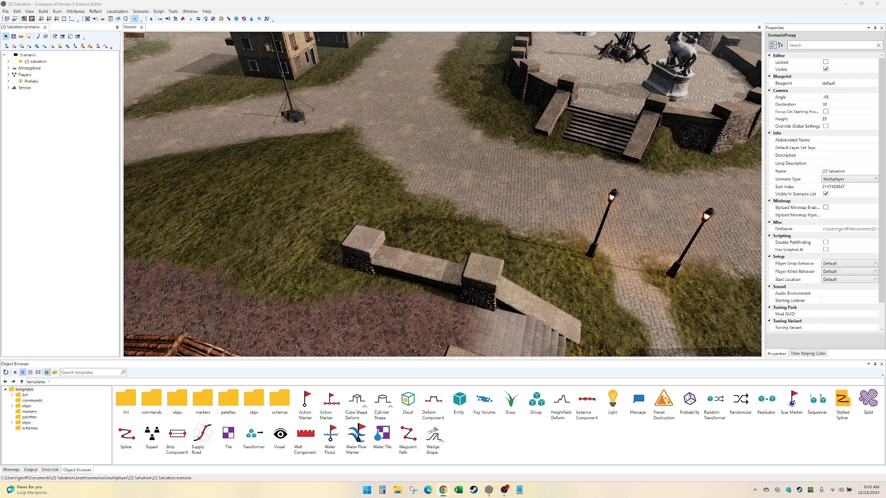
# - Add a Replicator to the (2) salvation layer of the scenario
pyautogui.click(8, 82)
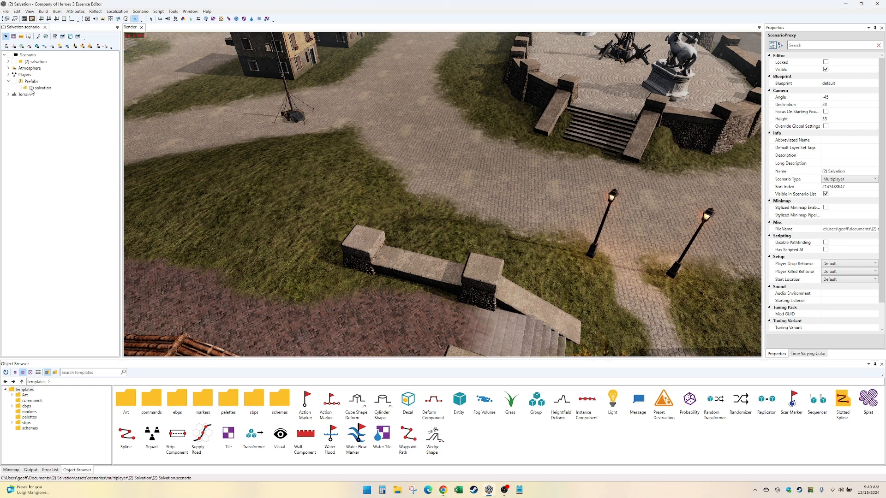
pyautogui.click(8, 81)
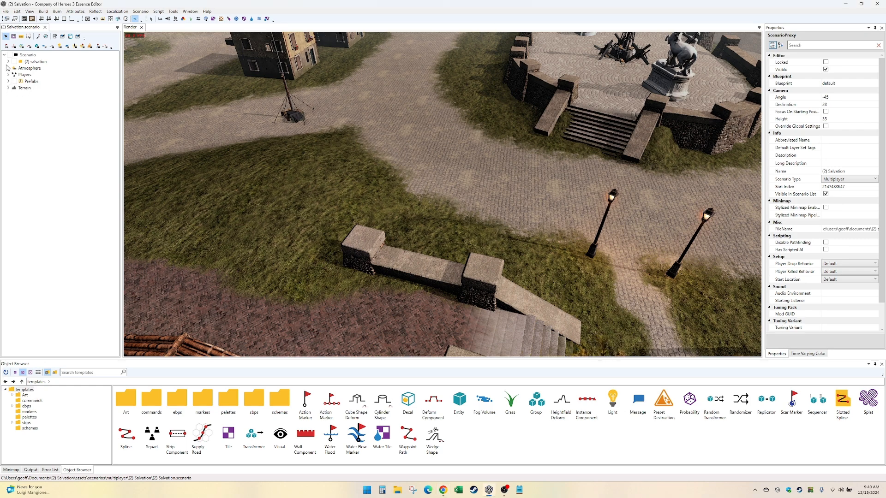
pyautogui.click(9, 62)
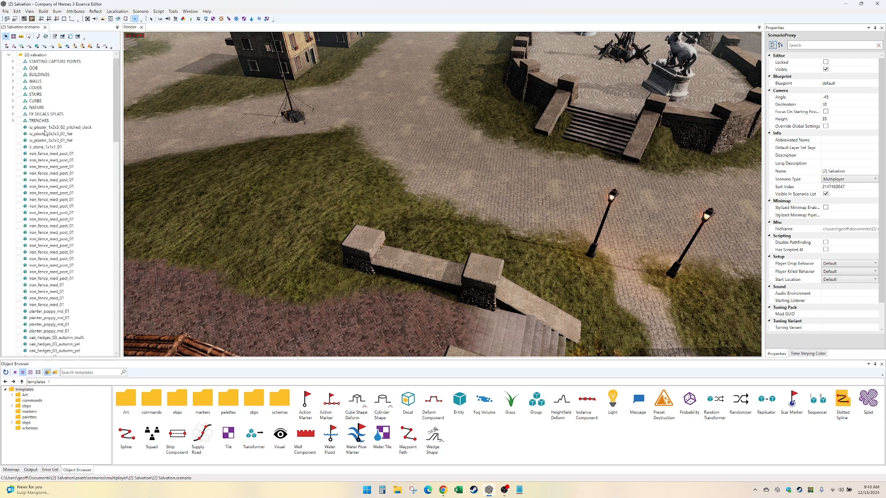
pyautogui.rightClick(41, 57)
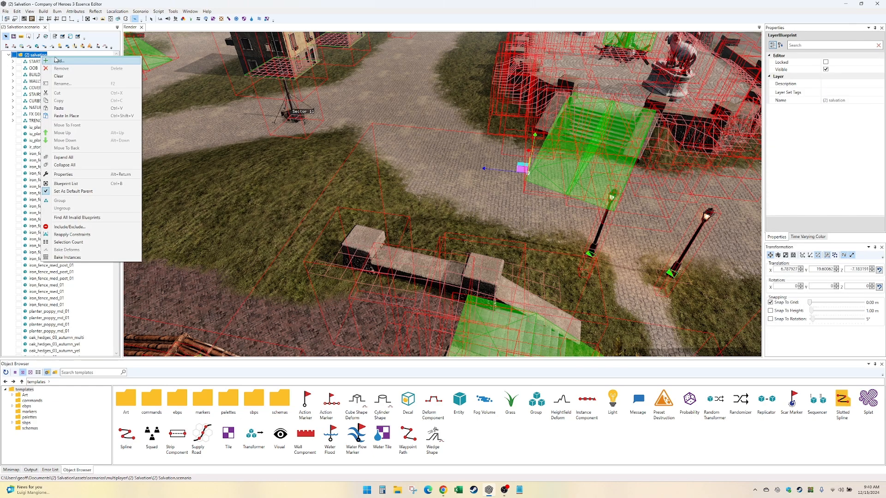
pyautogui.click(68, 61)
pyautogui.doubleClick(370, 248)
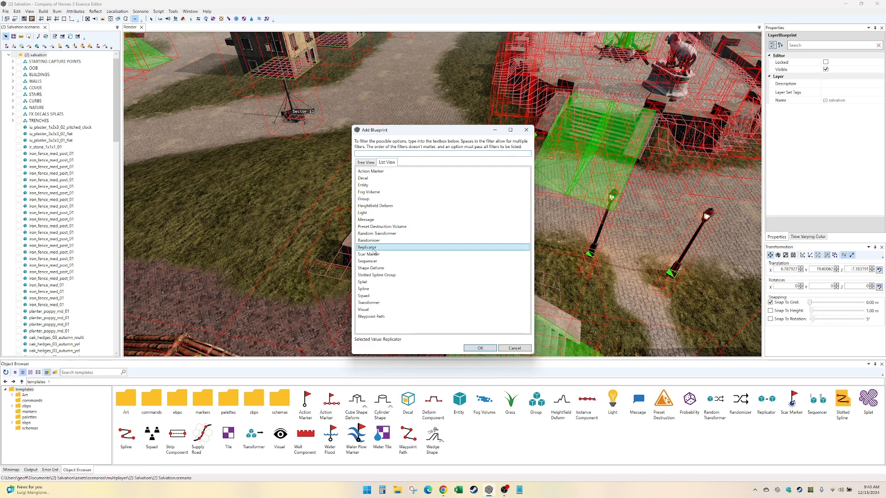
# - Add a Randomizer inside the new Replicator's Template
pyautogui.doubleClick(37, 353)
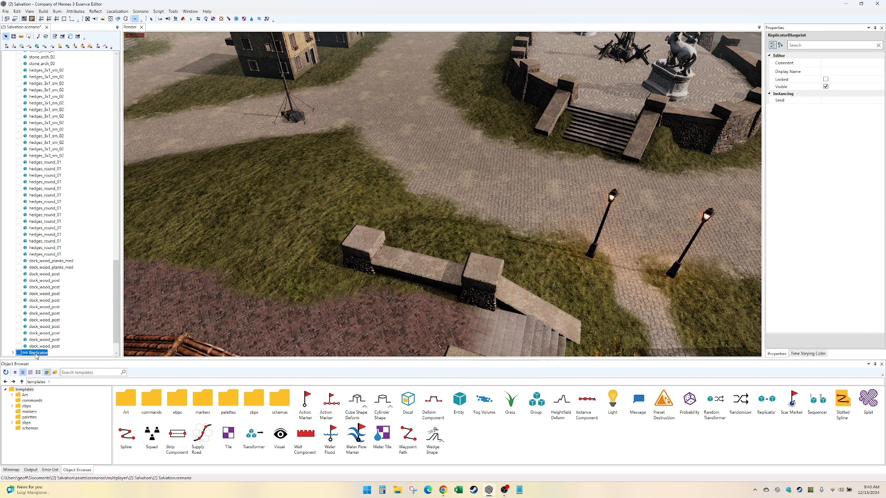
pyautogui.click(34, 354)
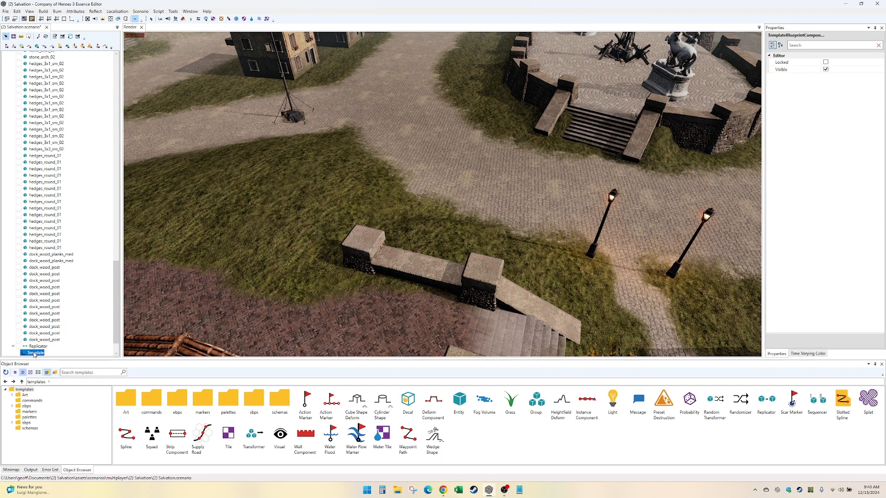
pyautogui.rightClick(36, 353)
pyautogui.click(52, 172)
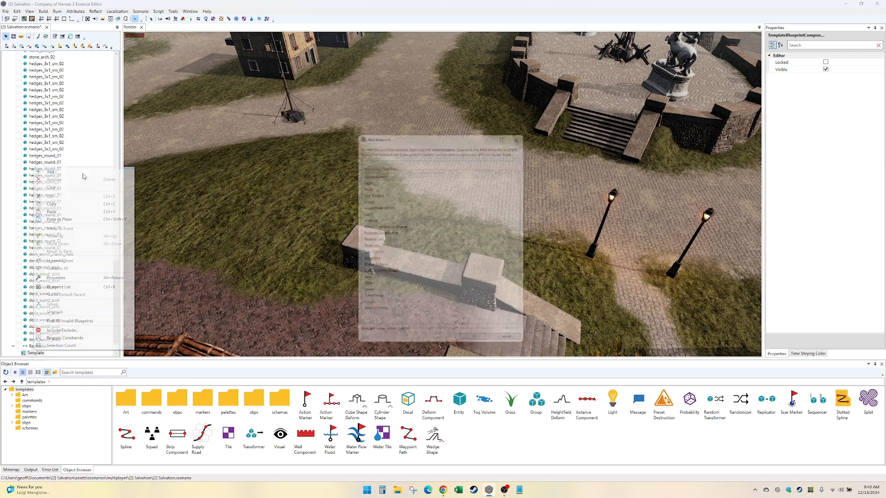
pyautogui.doubleClick(373, 240)
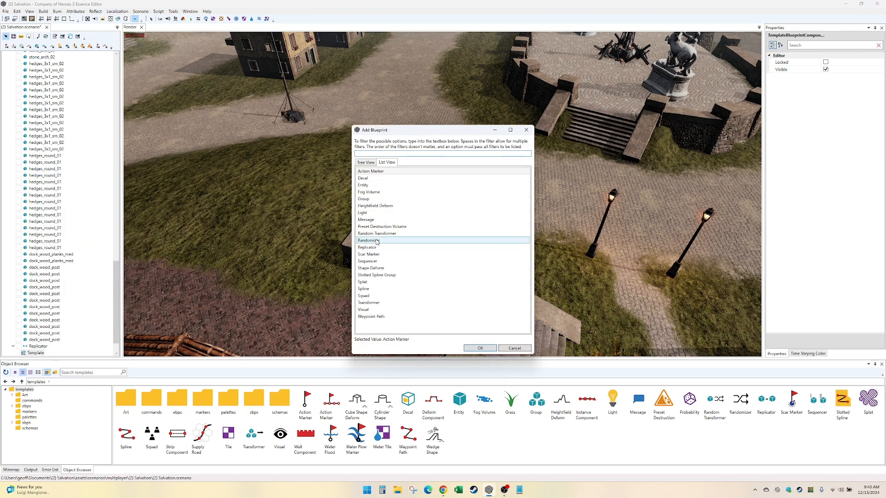
pyautogui.scroll(-1, 67, 329)
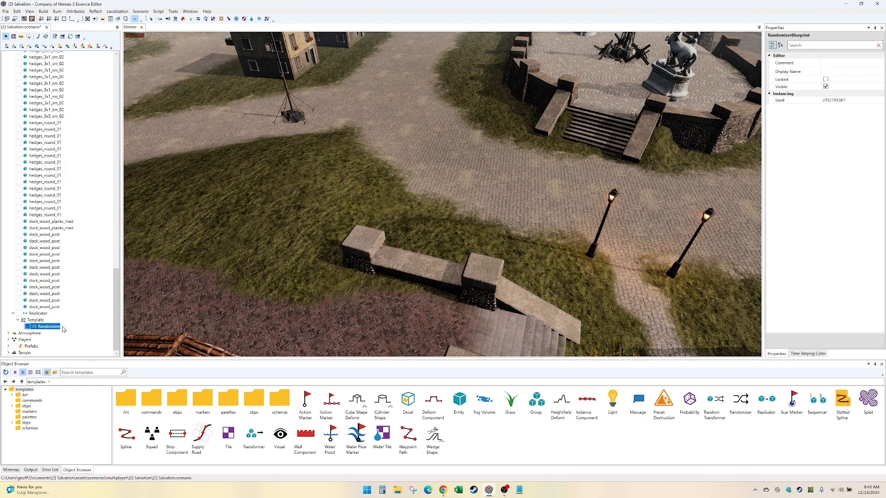
# - Add a Probability group to the Replicator's Randomizer and place an Entity inside that group
pyautogui.rightClick(58, 327)
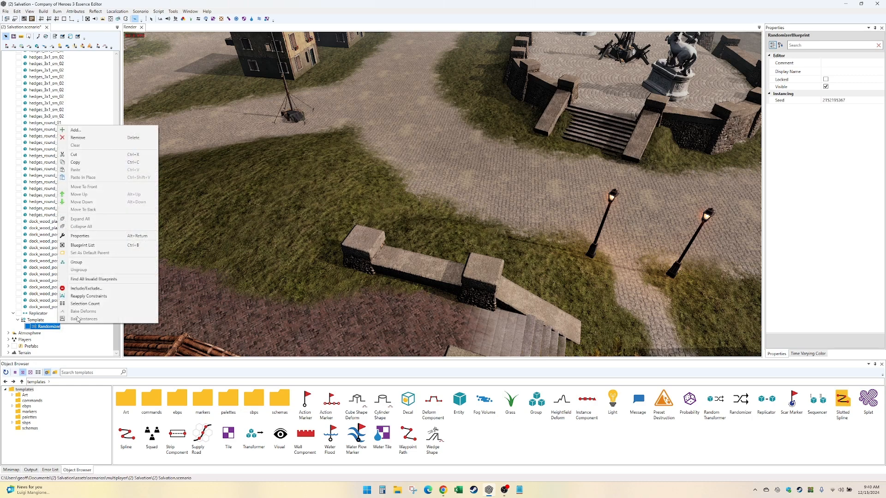
pyautogui.click(111, 130)
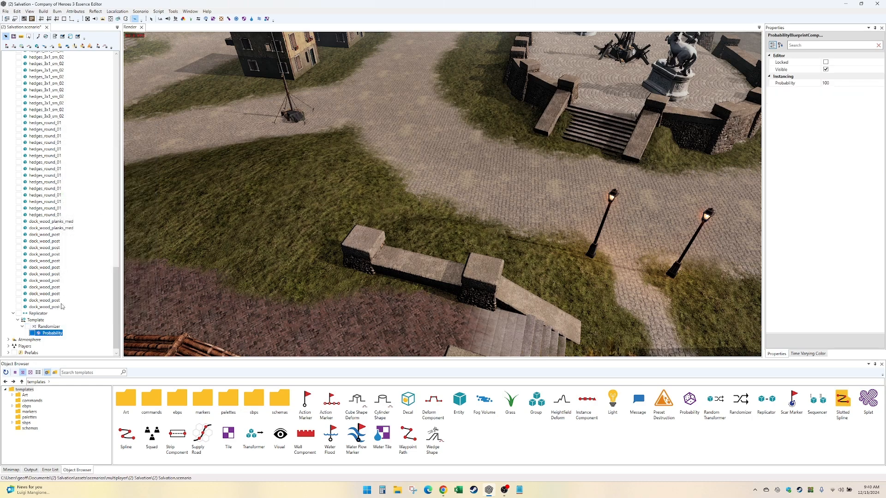
pyautogui.rightClick(50, 336)
pyautogui.click(69, 154)
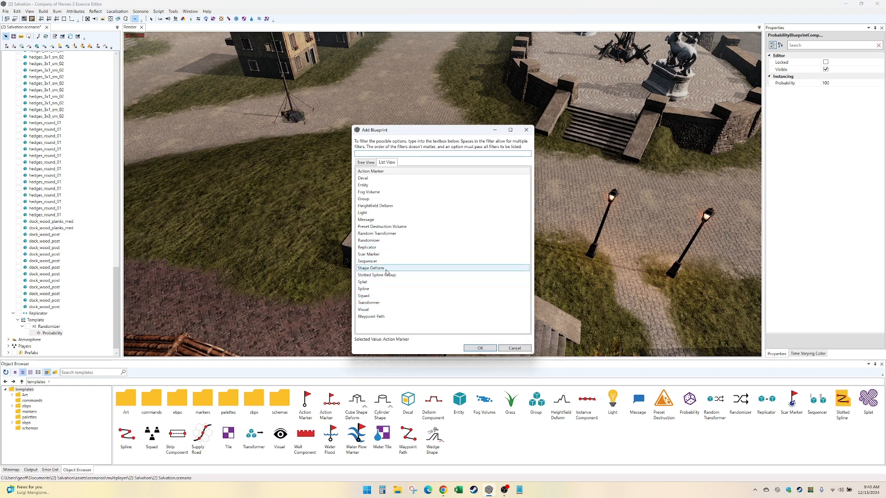
pyautogui.click(395, 186)
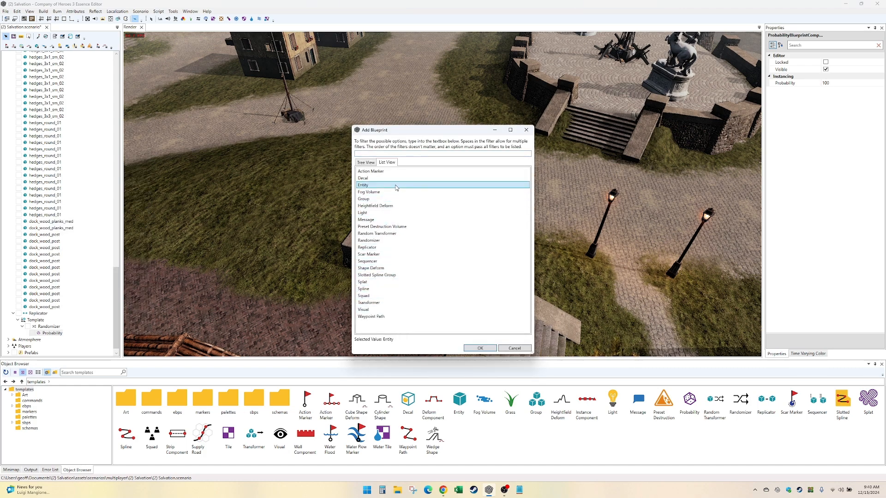
pyautogui.doubleClick(395, 186)
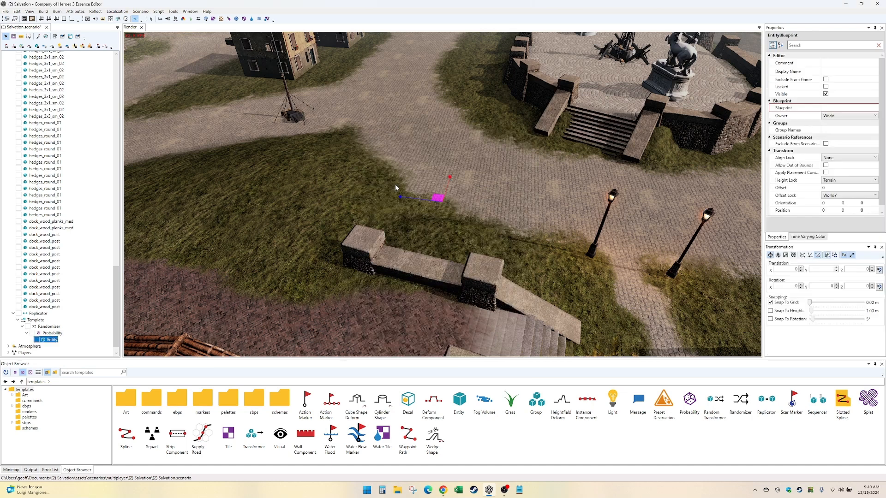
# - Assign the oak_tree_lrg_01_autumn_yel blueprint from environment/nature/trees to the new entity
pyautogui.click(862, 107)
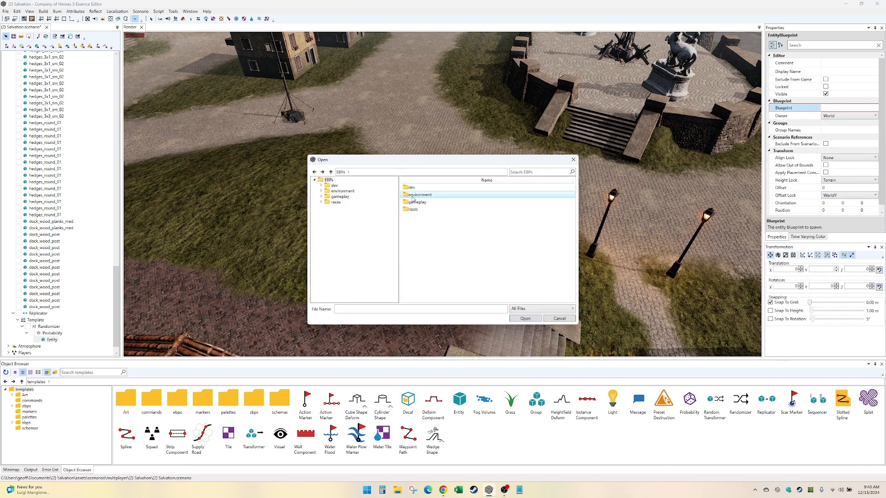
pyautogui.doubleClick(412, 196)
pyautogui.doubleClick(417, 239)
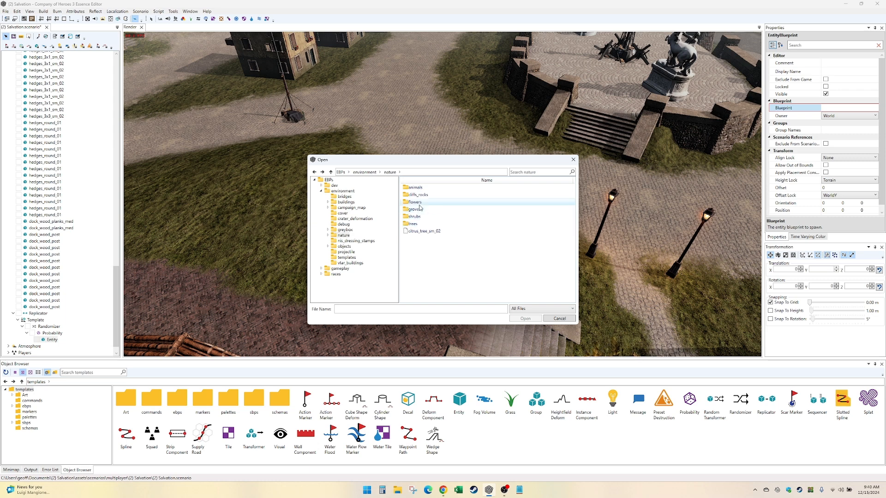
pyautogui.doubleClick(428, 223)
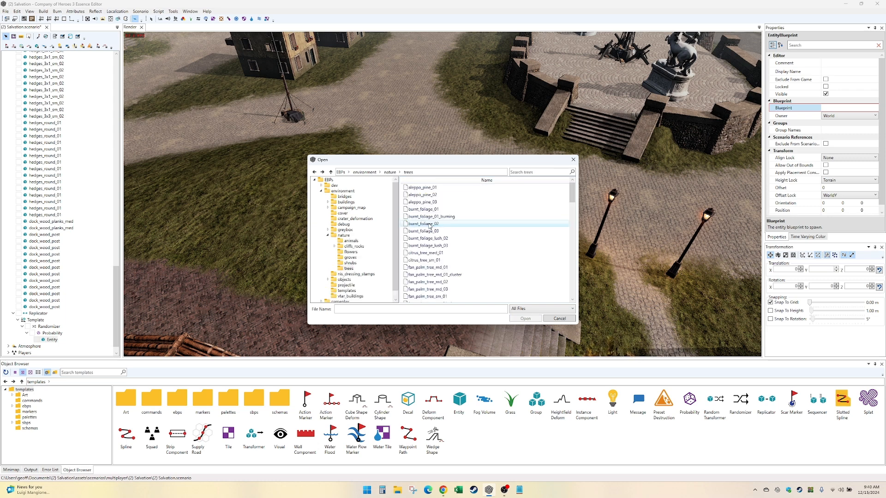
pyautogui.moveTo(572, 198); pyautogui.dragTo(572, 330)
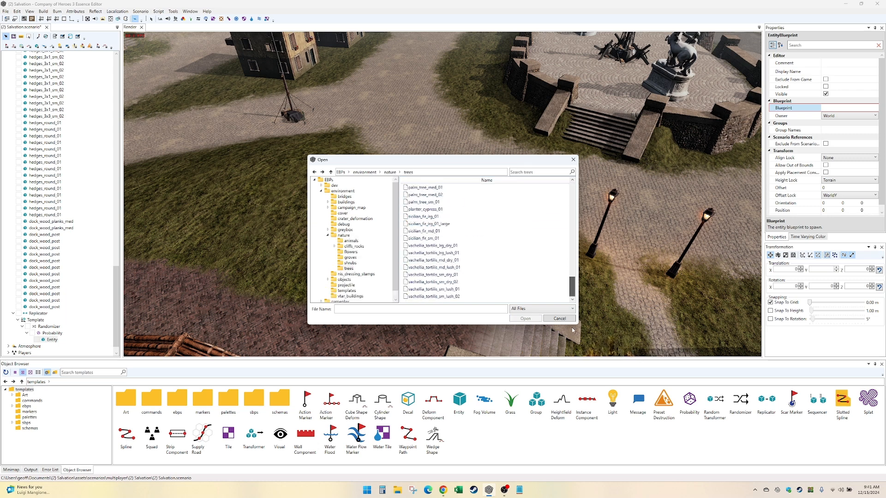
pyautogui.scroll(5, 445, 208)
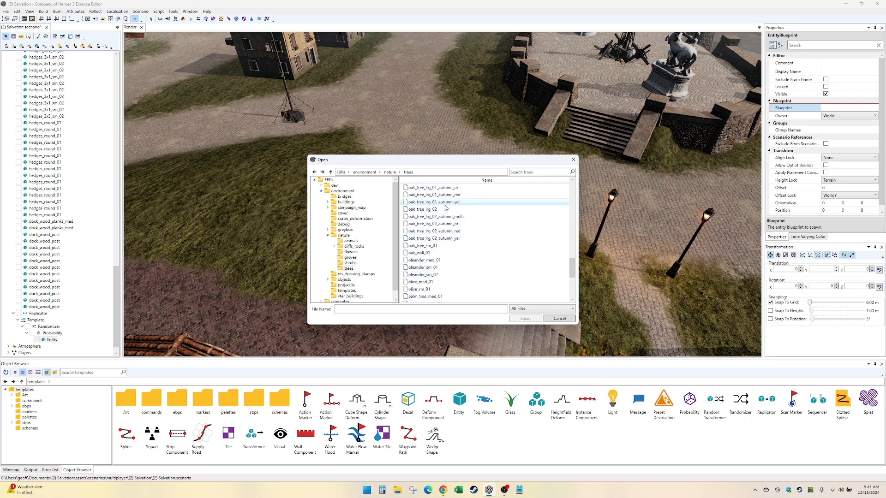
pyautogui.doubleClick(445, 204)
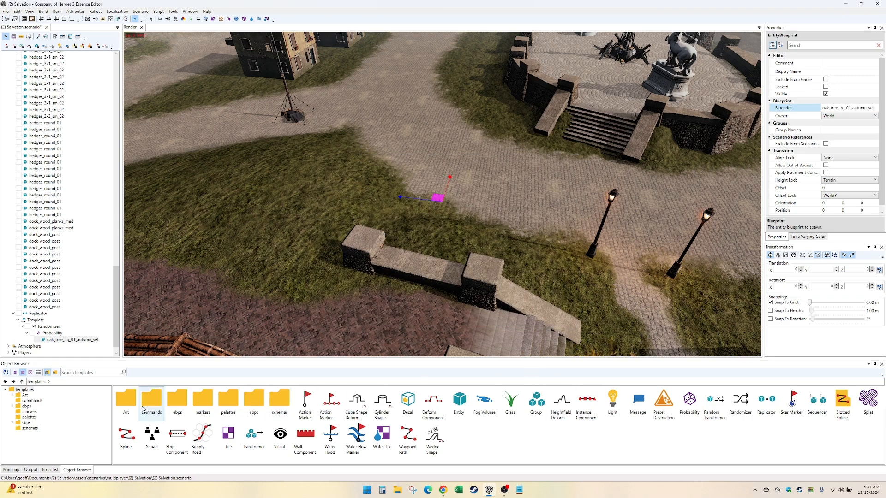
# - Try to reposition the templated autumn oak in the scene, raising it to about Y 28.88 with height lock None
pyautogui.click(83, 341)
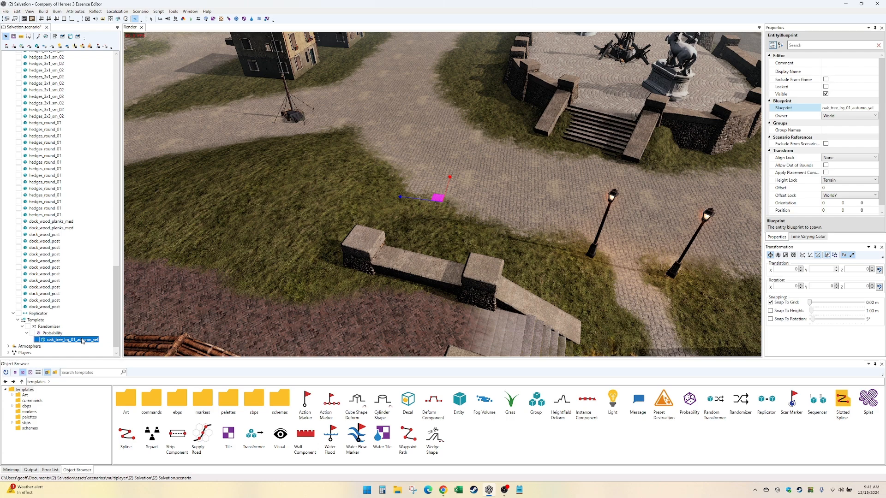
pyautogui.scroll(-10, 304, 289)
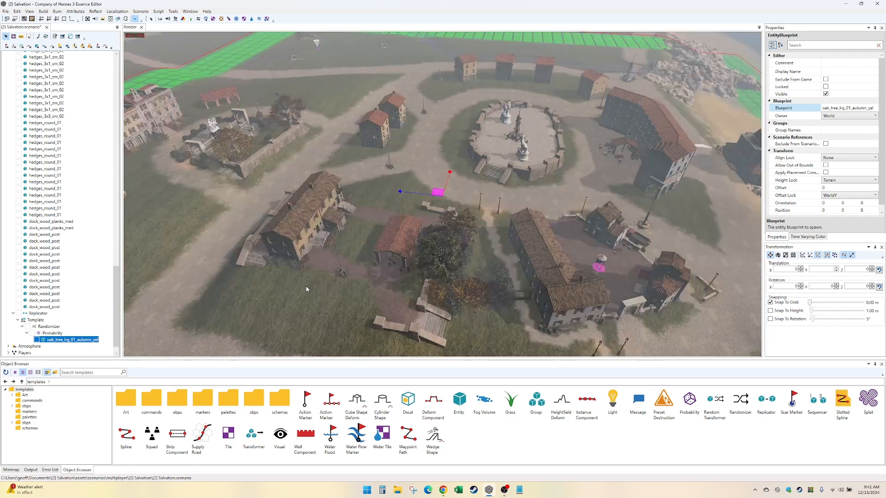
pyautogui.scroll(-2, 306, 289)
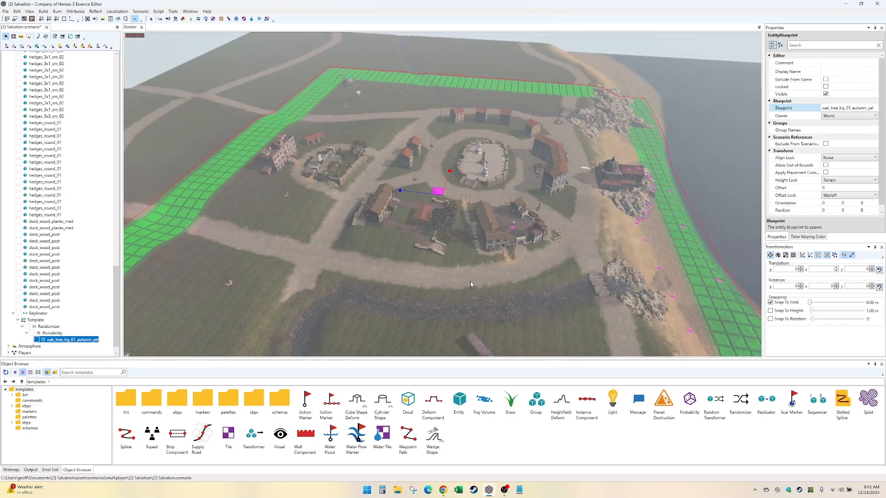
pyautogui.scroll(-2, 454, 285)
pyautogui.scroll(10, 455, 283)
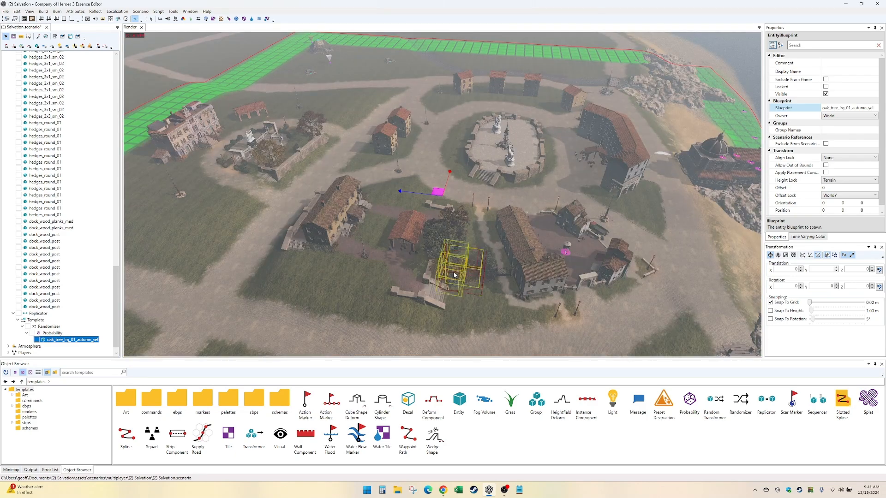
pyautogui.scroll(3, 452, 272)
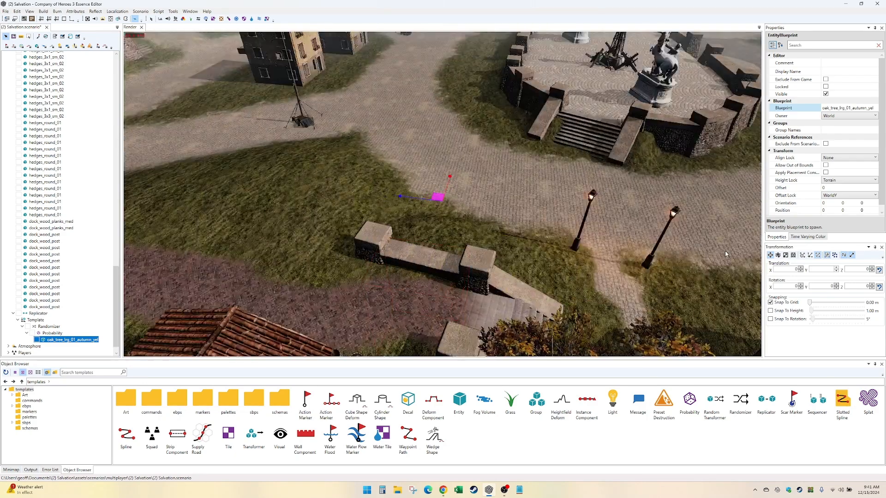
pyautogui.click(440, 197)
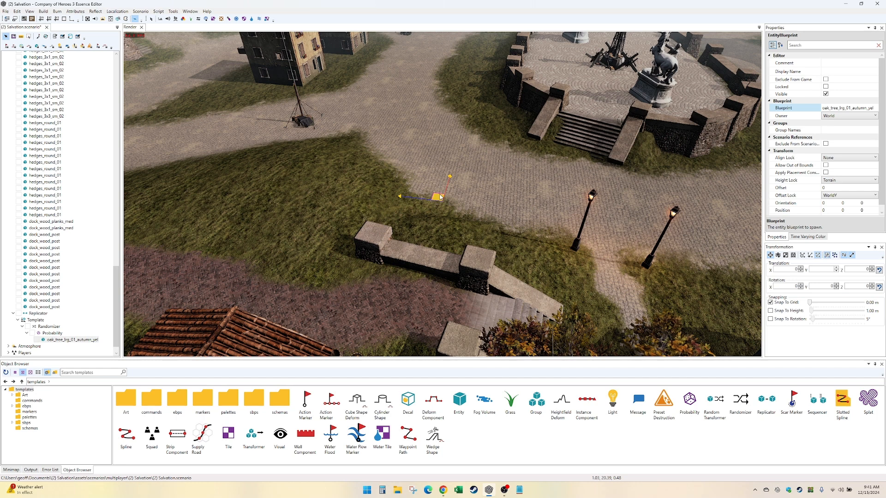
pyautogui.moveTo(440, 197); pyautogui.dragTo(188, 154)
pyautogui.click(71, 342)
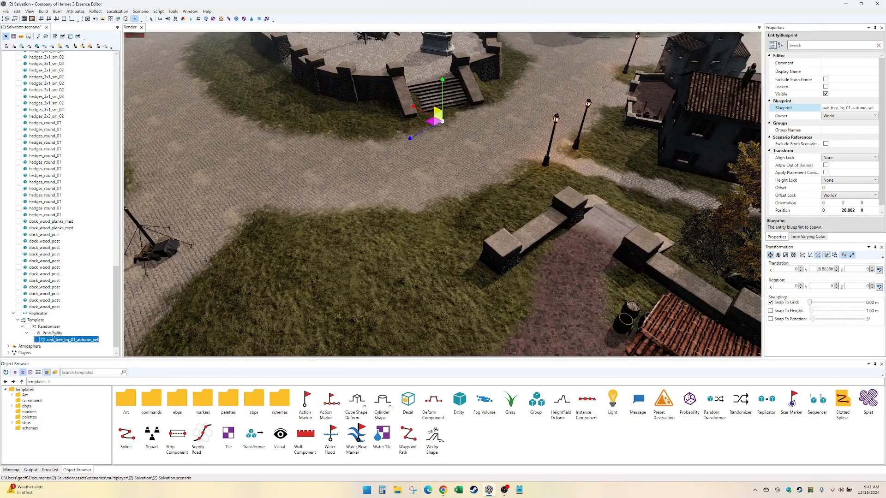
# - Delete the Replicator together with its Template, Randomizer, Probability group and autumn oak
pyautogui.click(38, 321)
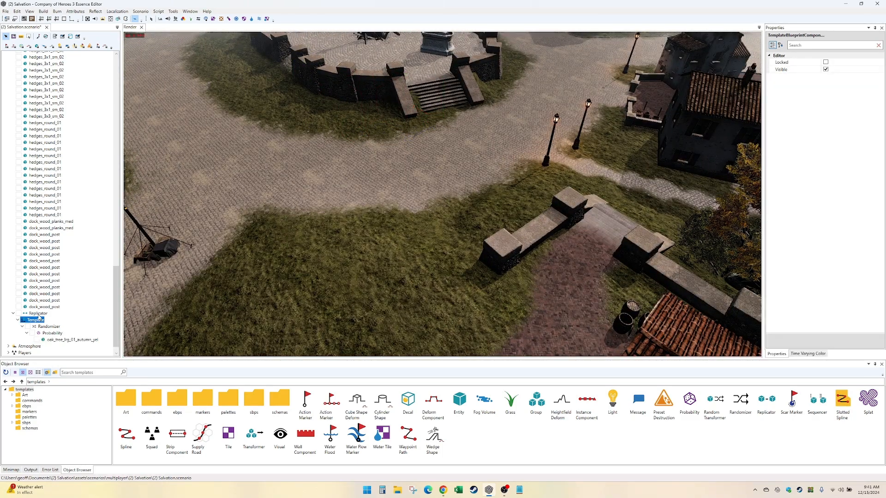
pyautogui.click(39, 314)
pyautogui.press('Delete')
pyautogui.scroll(15, 53, 315)
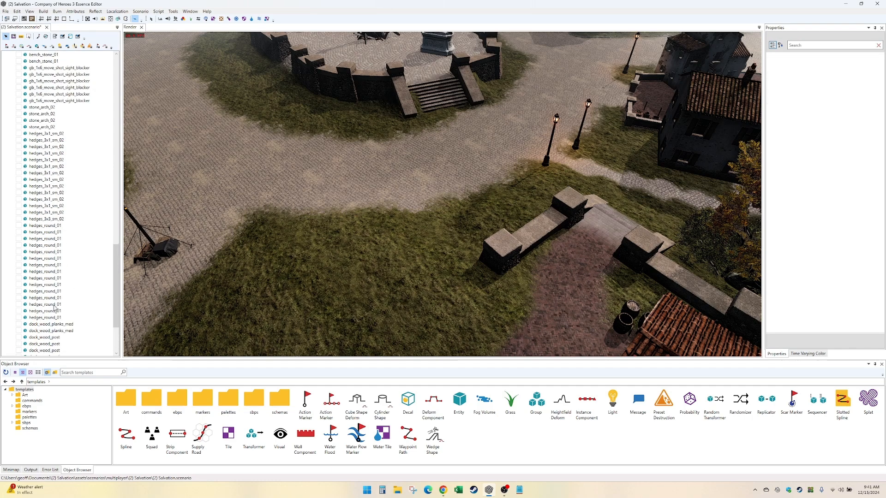
pyautogui.rightClick(58, 265)
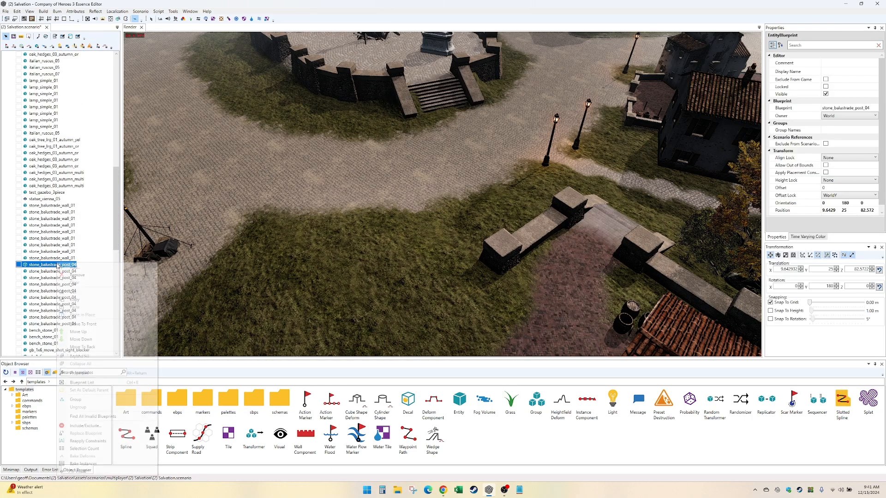
pyautogui.click(65, 268)
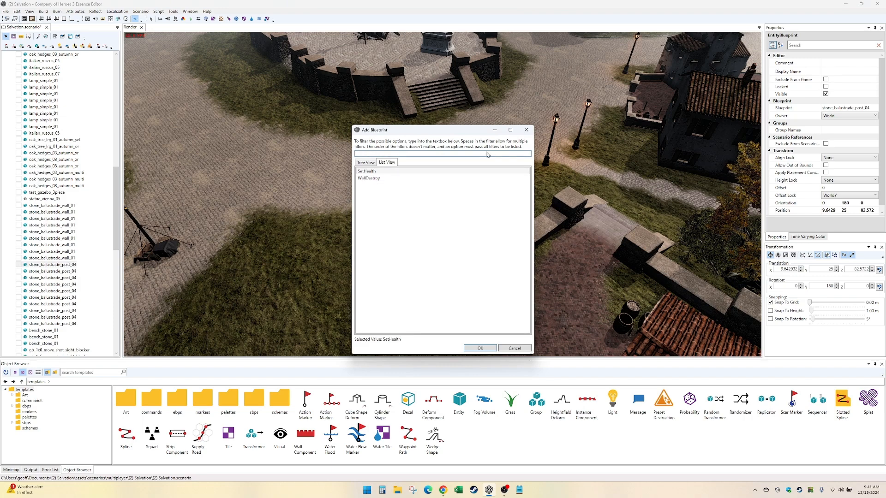
pyautogui.click(526, 130)
# - Add a Randomizer to the (2) salvation layer and place a Probability group inside it
pyautogui.scroll(20, 59, 84)
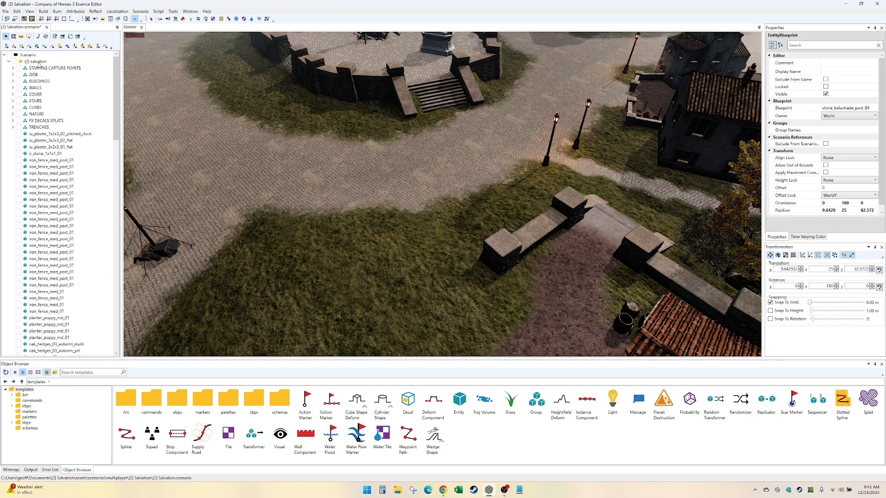
pyautogui.rightClick(38, 62)
pyautogui.click(57, 67)
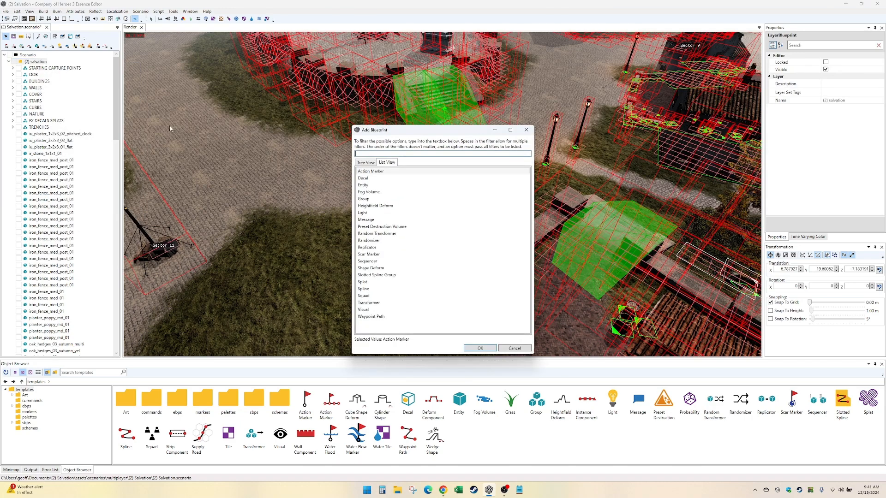
pyautogui.doubleClick(408, 243)
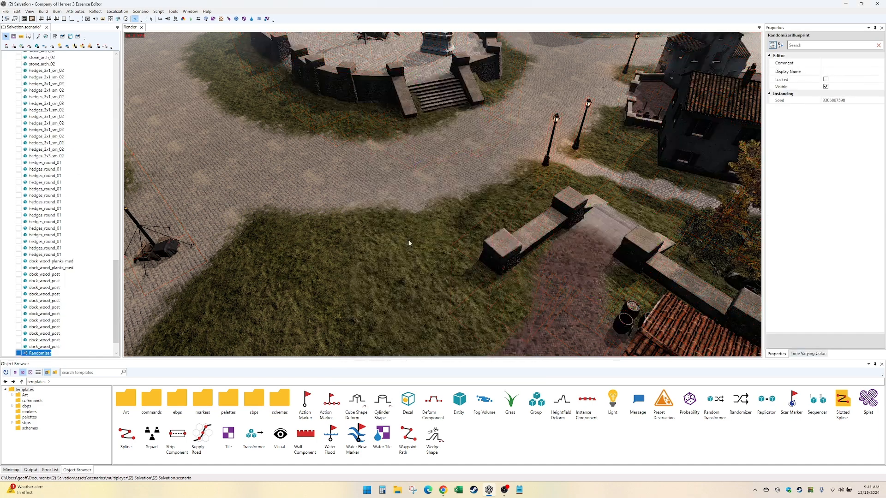
pyautogui.rightClick(45, 355)
pyautogui.click(92, 158)
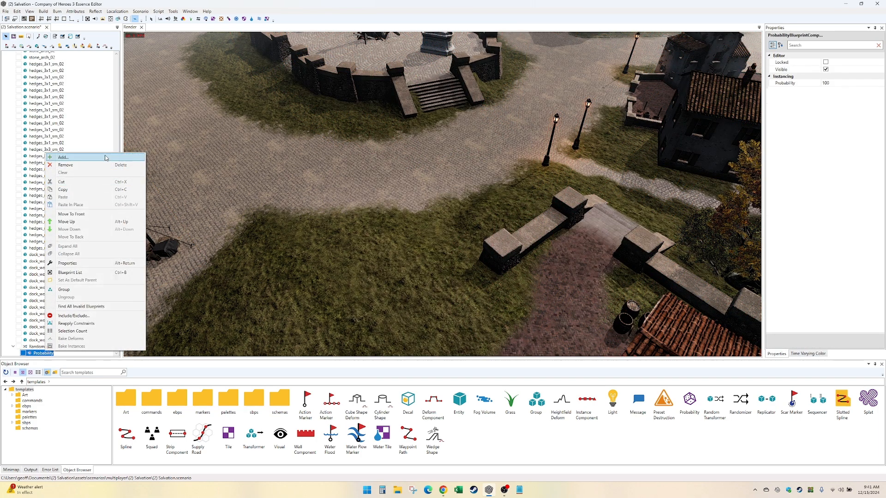
pyautogui.doubleClick(45, 347)
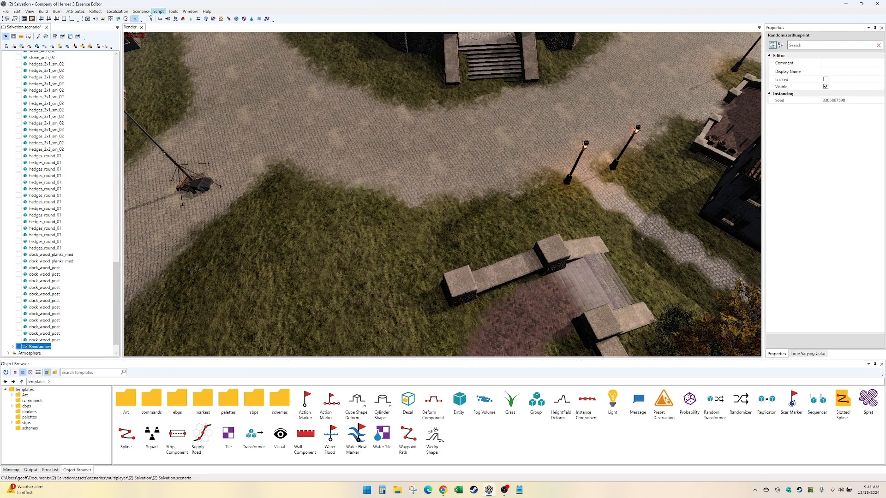
pyautogui.click(30, 12)
pyautogui.click(30, 11)
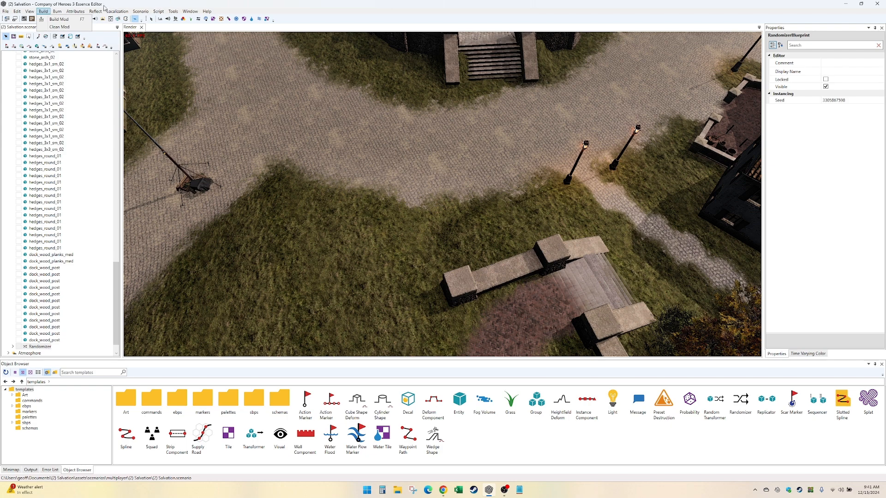
pyautogui.click(158, 11)
pyautogui.moveTo(140, 12)
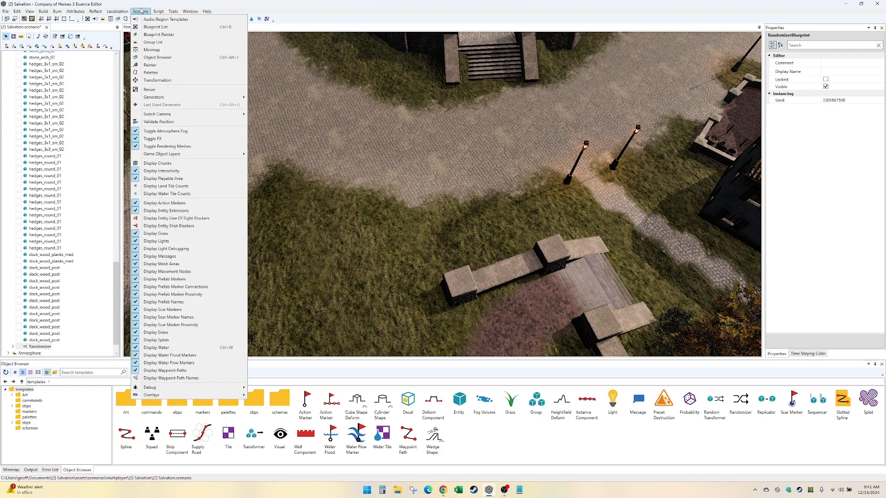
pyautogui.moveTo(164, 157)
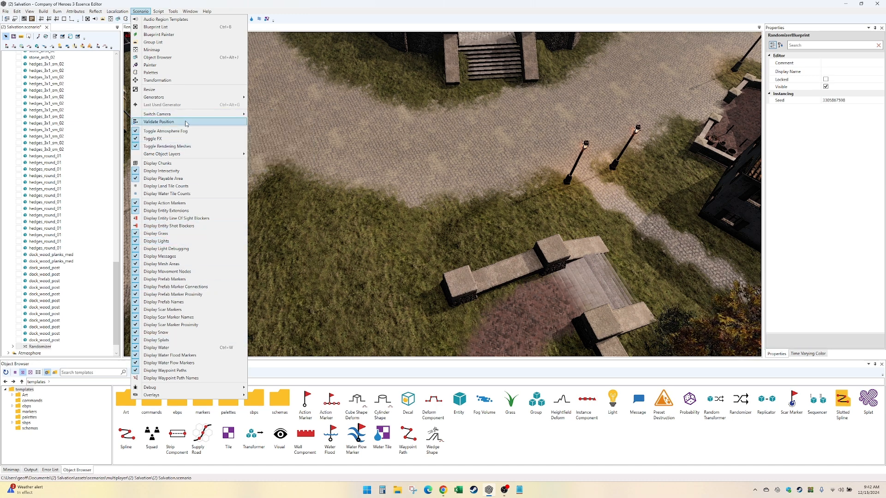
# - Try adding a second, empty Probability group to the Randomizer
pyautogui.click(41, 346)
pyautogui.doubleClick(40, 347)
pyautogui.scroll(-2, 44, 347)
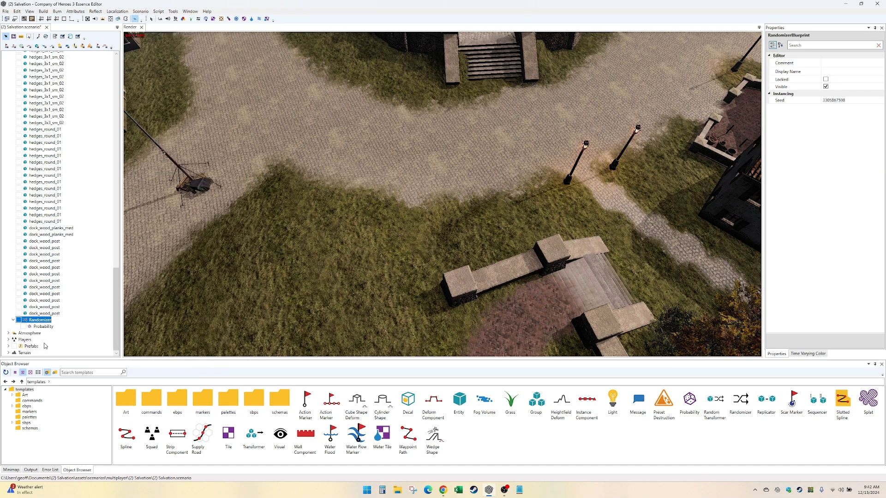
pyautogui.rightClick(48, 318)
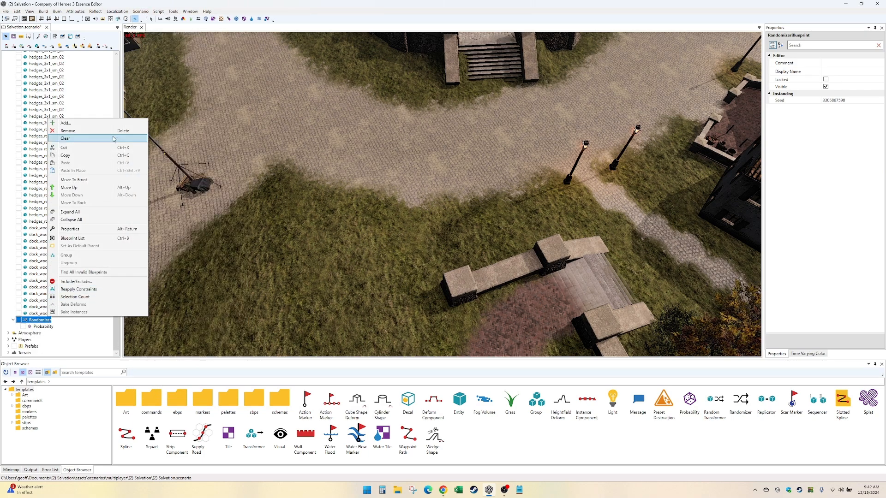
pyautogui.click(106, 123)
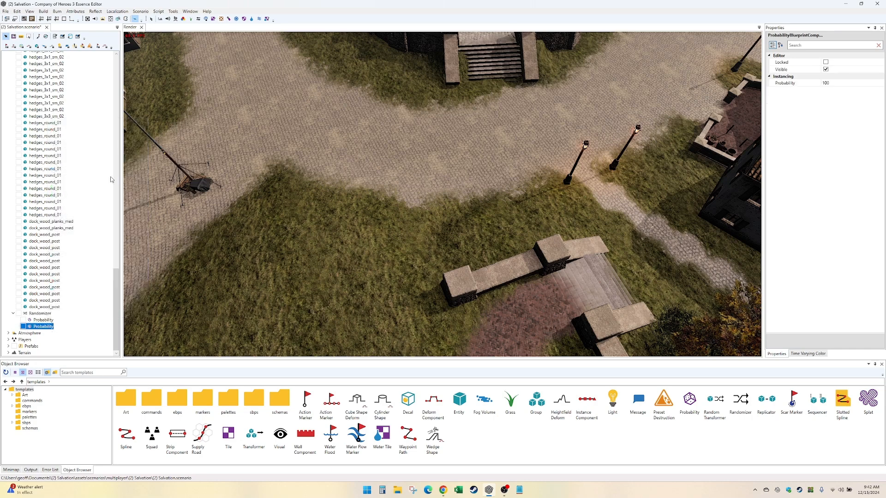
# - Add an Entity inside the Randomizer's Probability group
pyautogui.rightClick(49, 326)
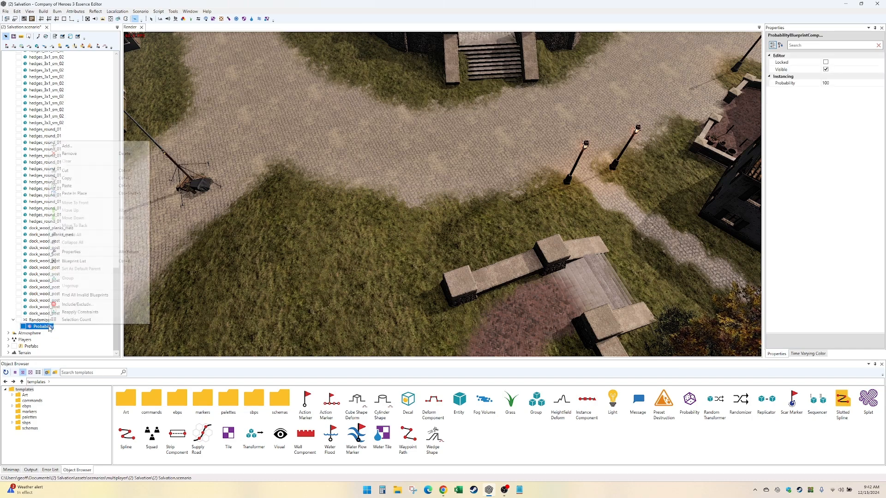
pyautogui.click(100, 147)
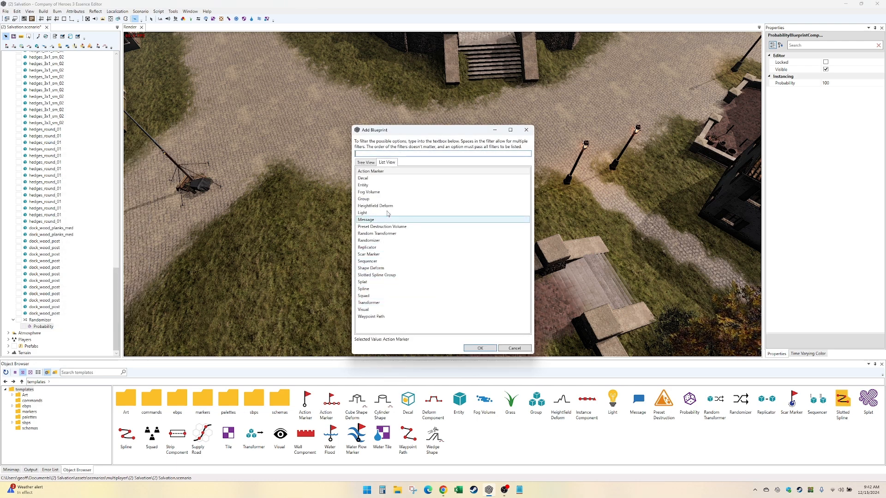
pyautogui.doubleClick(386, 185)
# - Assign the oak_tree_lrg_01 blueprint from environment/nature/trees to the new entity
pyautogui.click(838, 108)
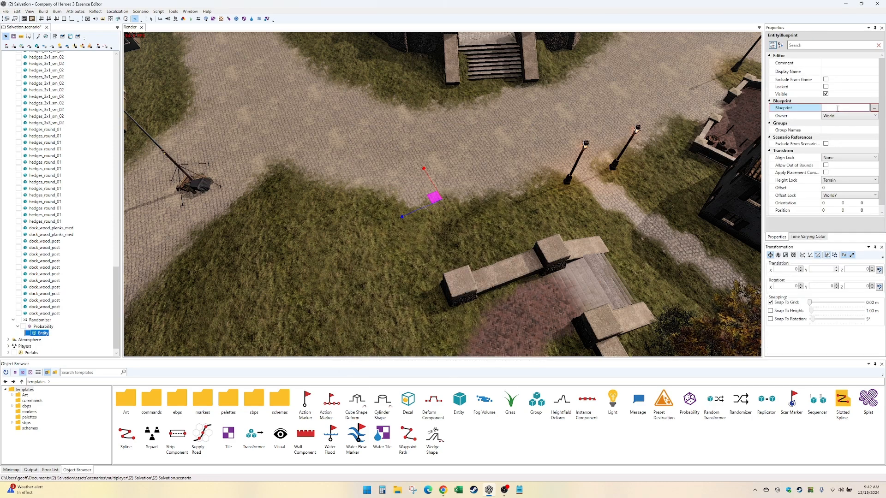
pyautogui.click(873, 109)
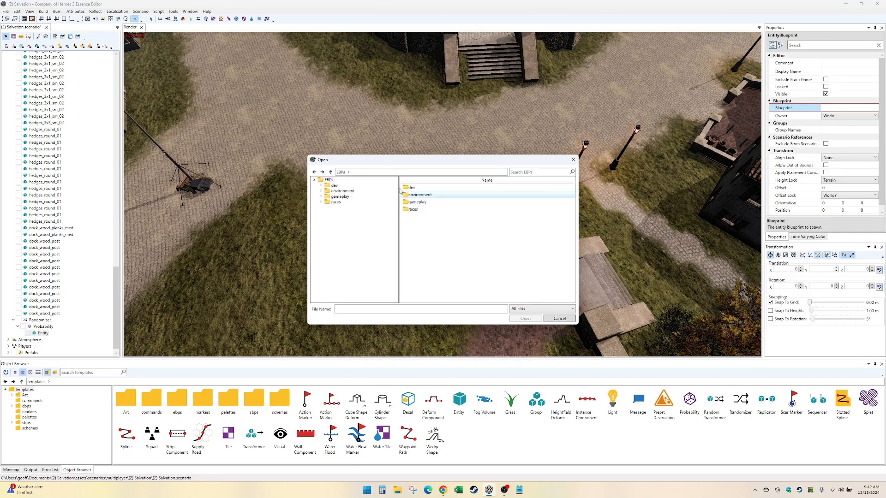
pyautogui.click(342, 191)
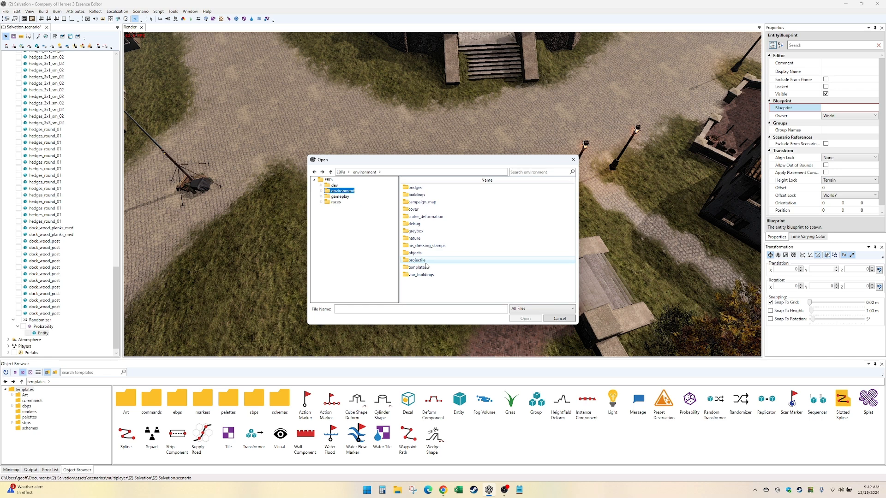
pyautogui.doubleClick(414, 238)
pyautogui.doubleClick(415, 224)
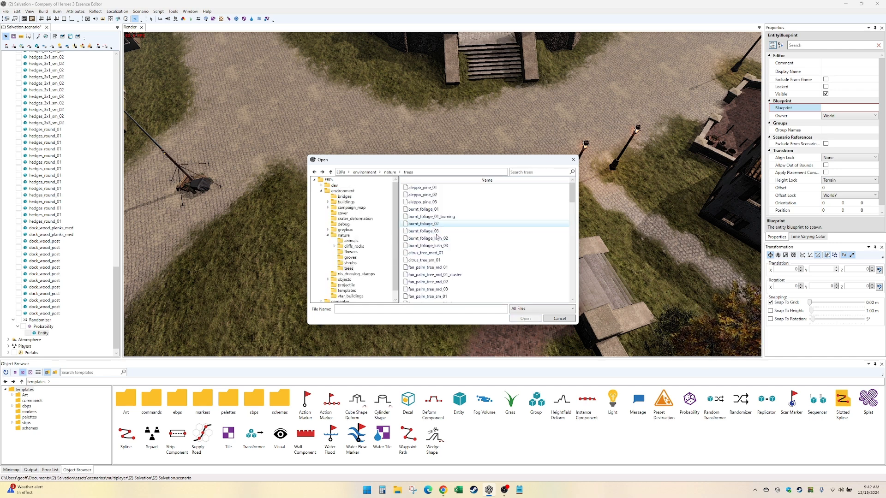
pyautogui.scroll(-3, 448, 245)
pyautogui.scroll(-10, 448, 245)
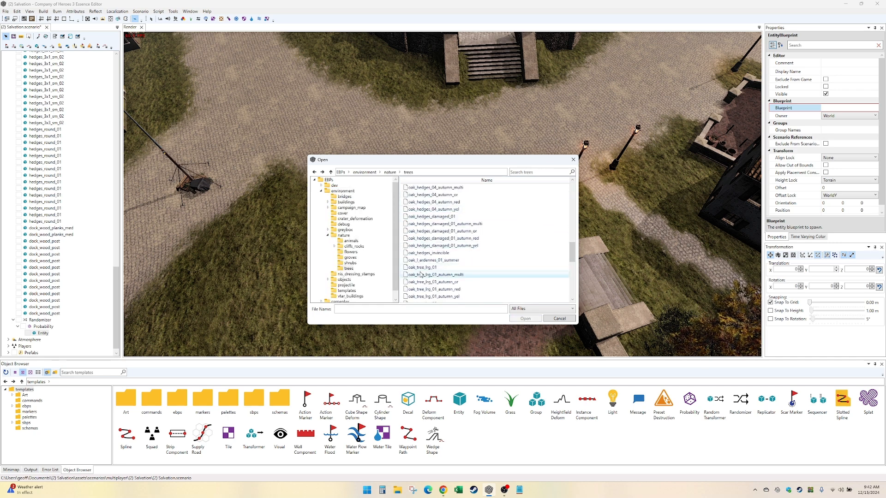
pyautogui.click(416, 274)
pyautogui.doubleClick(419, 267)
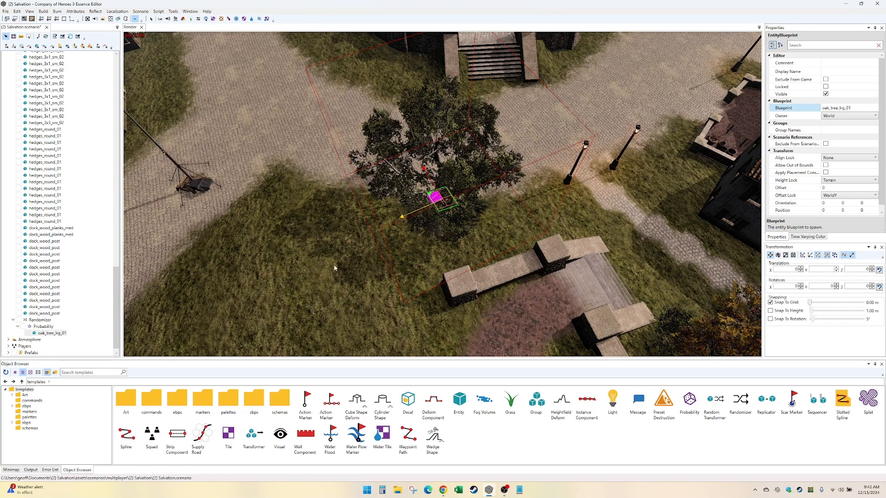
# - Set the probability of the group holding oak_tree_lrg_01 to 50 and duplicate the group
pyautogui.click(46, 327)
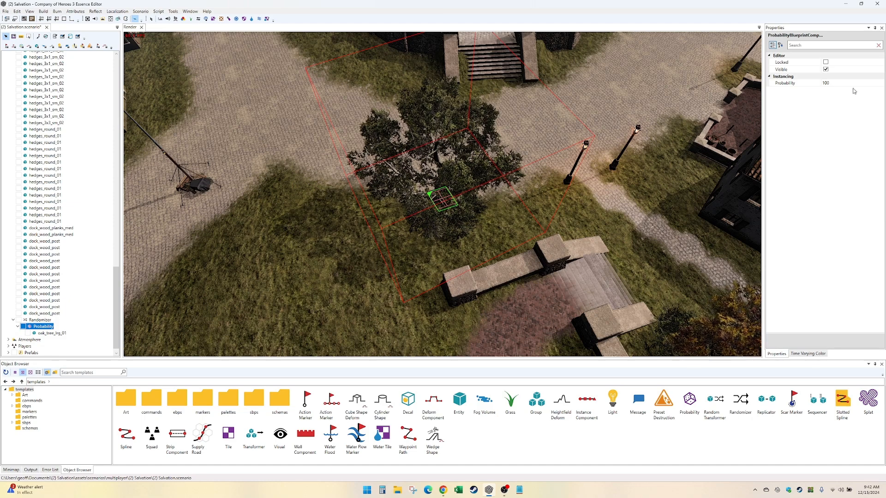
pyautogui.click(867, 83)
pyautogui.write('50')
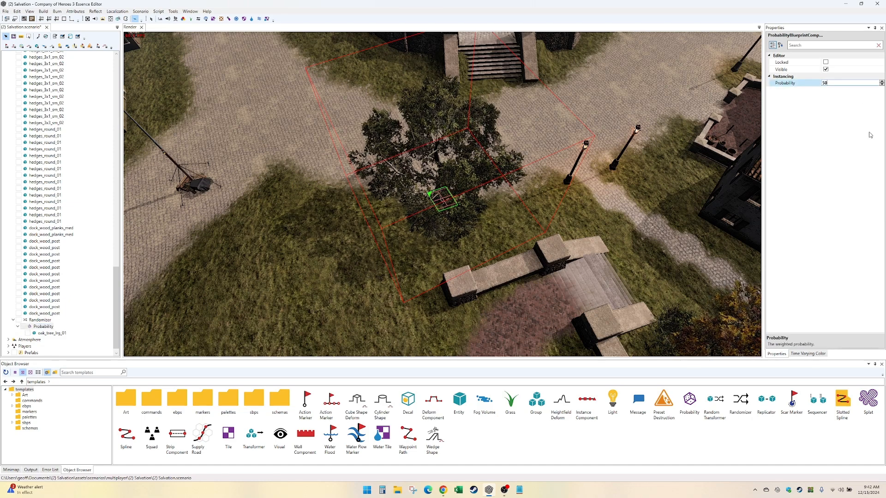
pyautogui.click(40, 328)
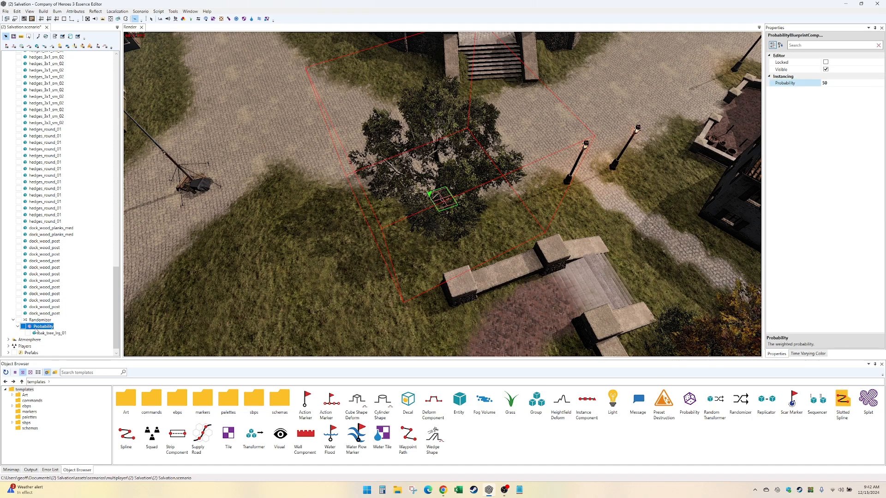
pyautogui.hotkey('ctrl', 'd')
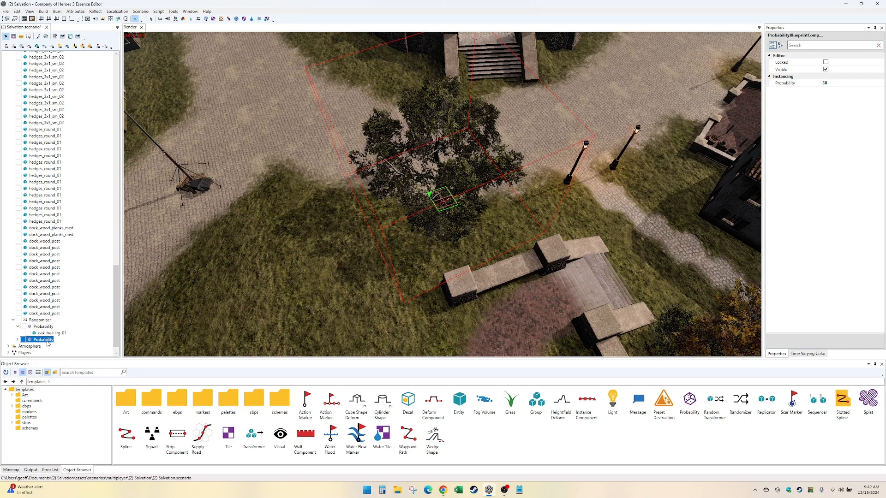
# - Switch the tree in the duplicated Probability group to the oak_tree_lrg_01_autumn_yel blueprint
pyautogui.doubleClick(45, 340)
pyautogui.click(52, 347)
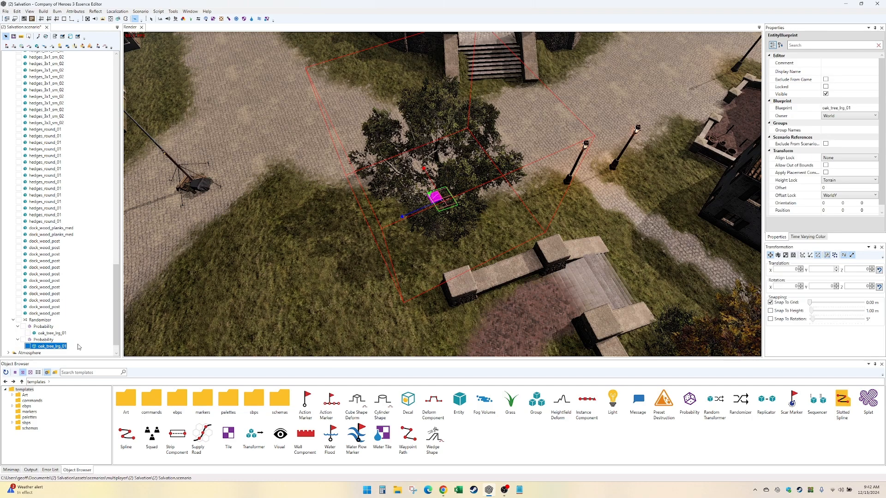
pyautogui.click(875, 108)
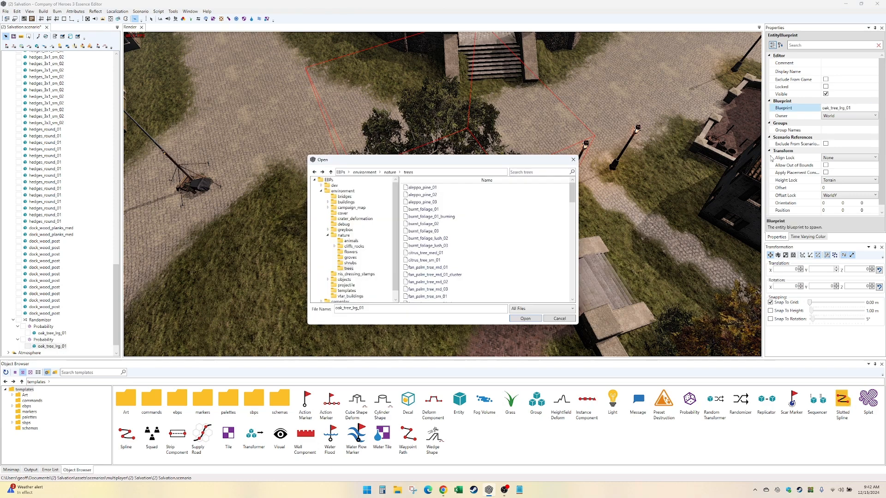
pyautogui.scroll(-8, 572, 266)
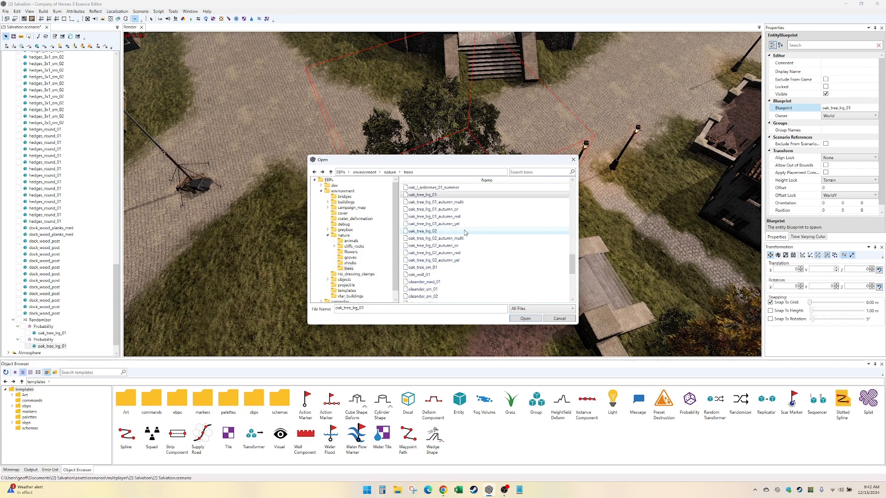
pyautogui.click(465, 224)
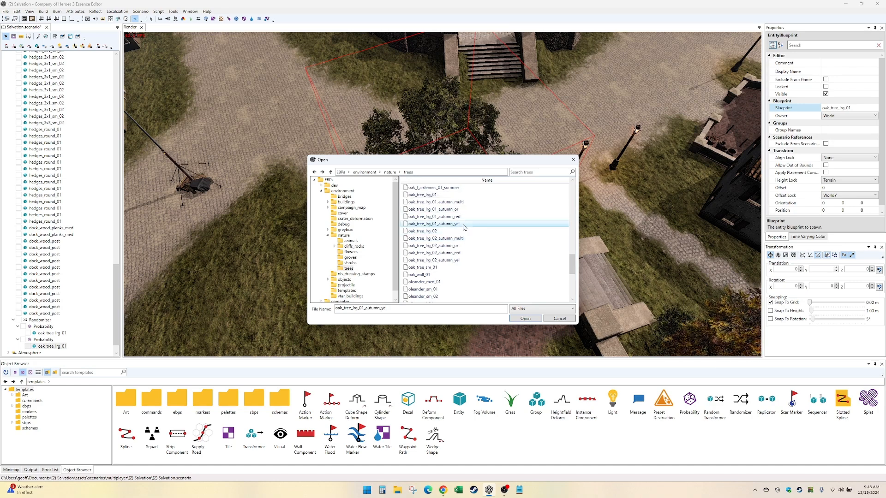
pyautogui.doubleClick(464, 224)
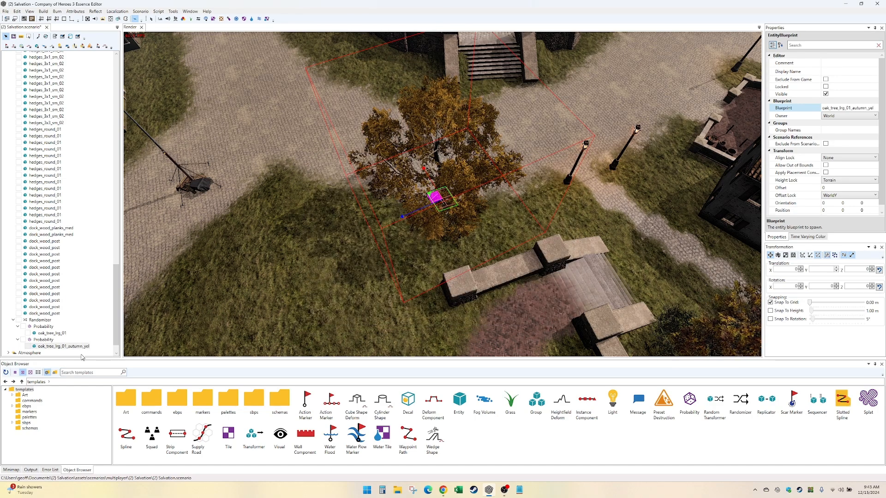
pyautogui.click(48, 320)
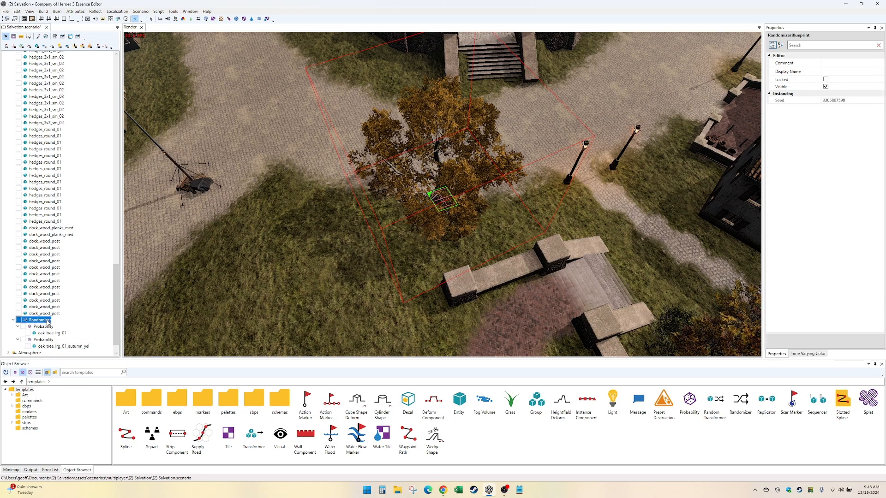
pyautogui.click(849, 100)
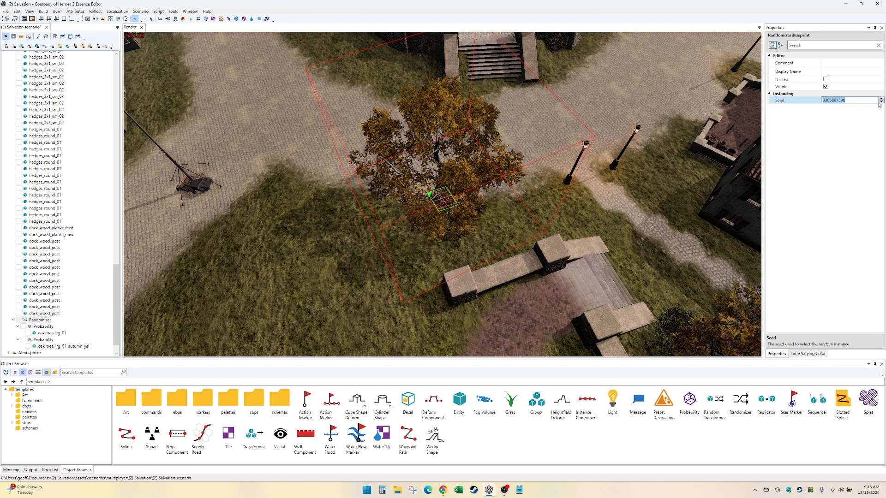
pyautogui.click(881, 102)
pyautogui.click(880, 102)
pyautogui.click(881, 102)
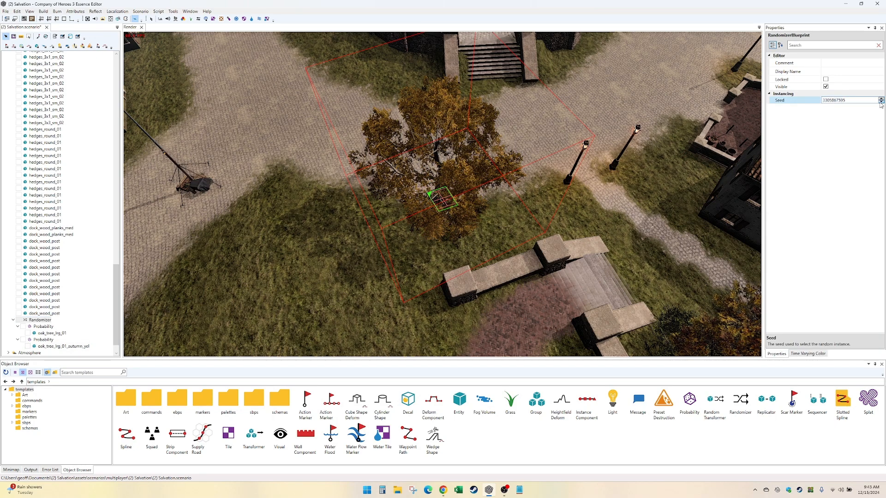
pyautogui.click(881, 102)
pyautogui.click(881, 102)
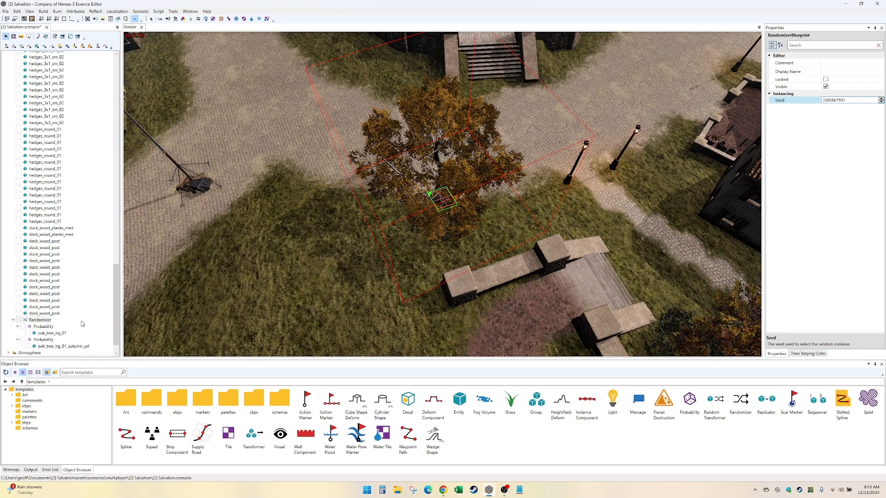
# - Duplicate the Probability group holding oak_tree_lrg_01_autumn_yel inside the Randomizer and expand the copy
pyautogui.scroll(-1, 82, 324)
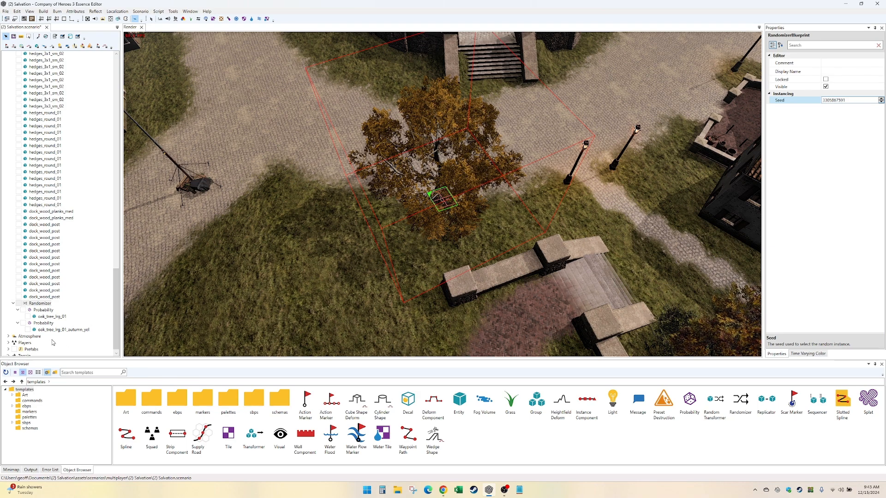
pyautogui.rightClick(48, 307)
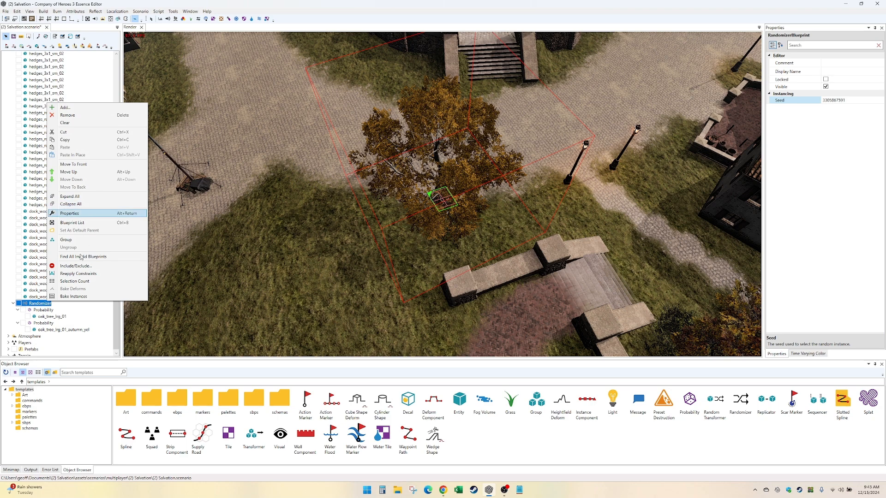
pyautogui.click(45, 324)
pyautogui.hotkey('ctrl', 'c')
pyautogui.hotkey('ctrl', 'v')
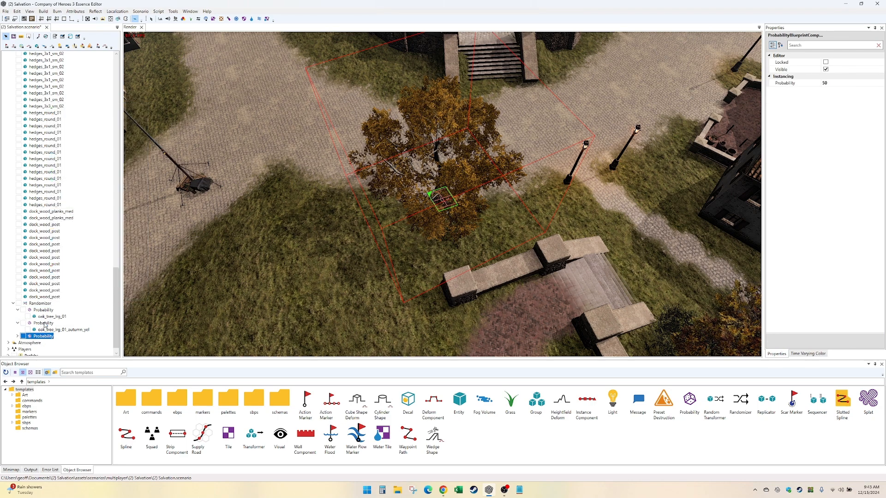
pyautogui.doubleClick(46, 338)
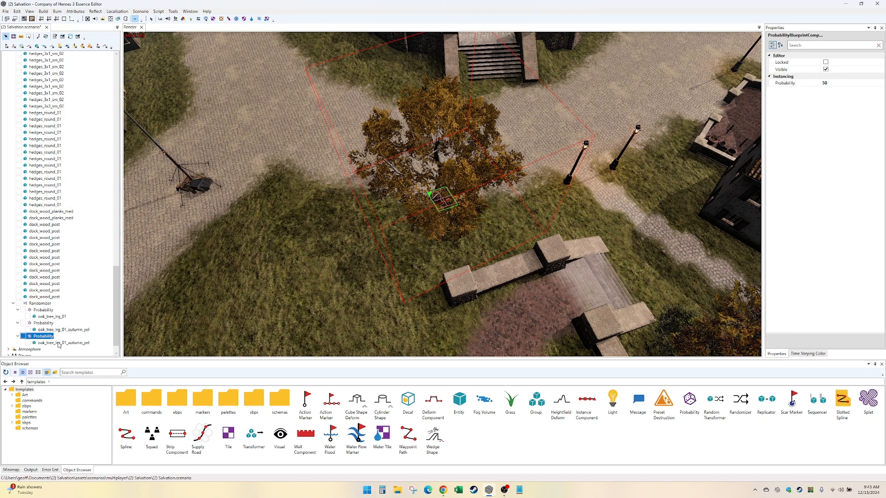
# - Switch the tree in the newest Probability group to the oak_tree_lrg_01_autumn_or blueprint
pyautogui.click(59, 343)
pyautogui.click(793, 115)
pyautogui.click(874, 108)
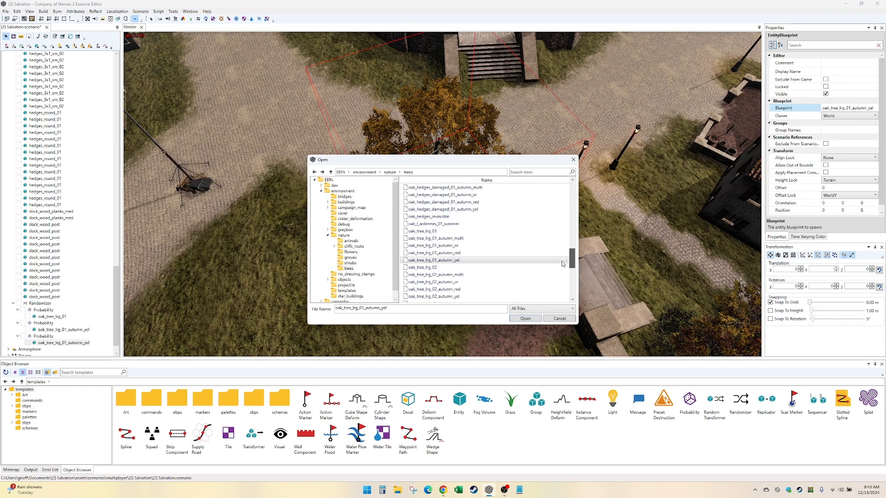
pyautogui.moveTo(561, 261); pyautogui.dragTo(559, 261)
pyautogui.doubleClick(523, 256)
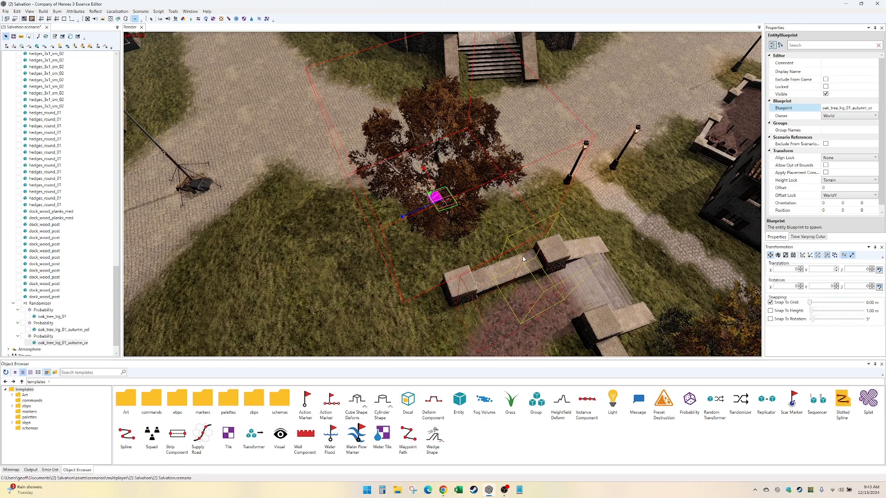
# - Scale down the oak_tree_lrg_01_autumn_yel tree inside the Randomizer
pyautogui.click(54, 330)
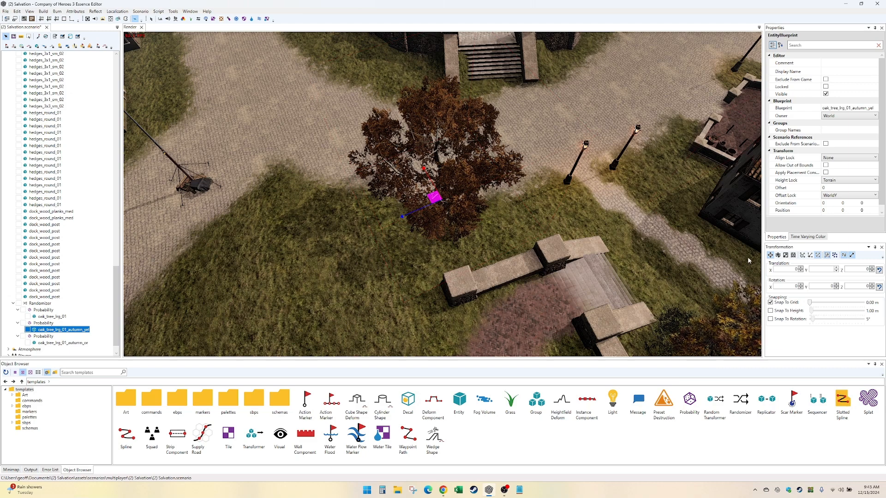
pyautogui.click(786, 257)
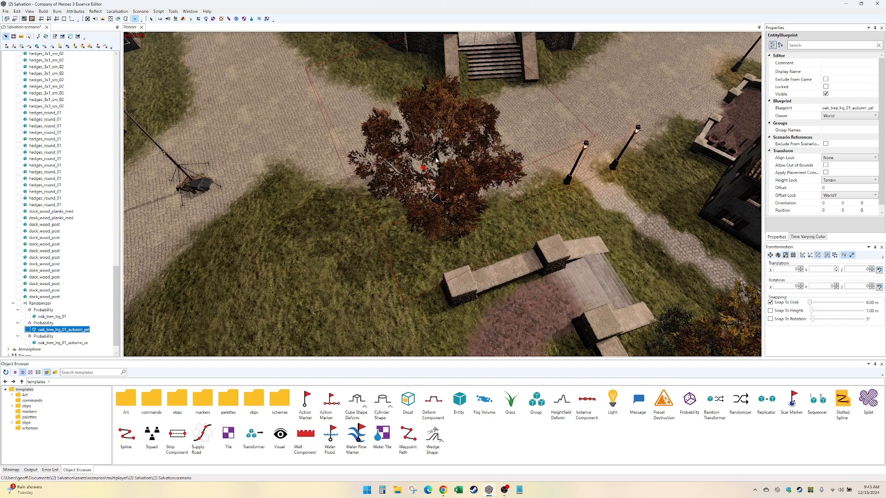
pyautogui.click(422, 168)
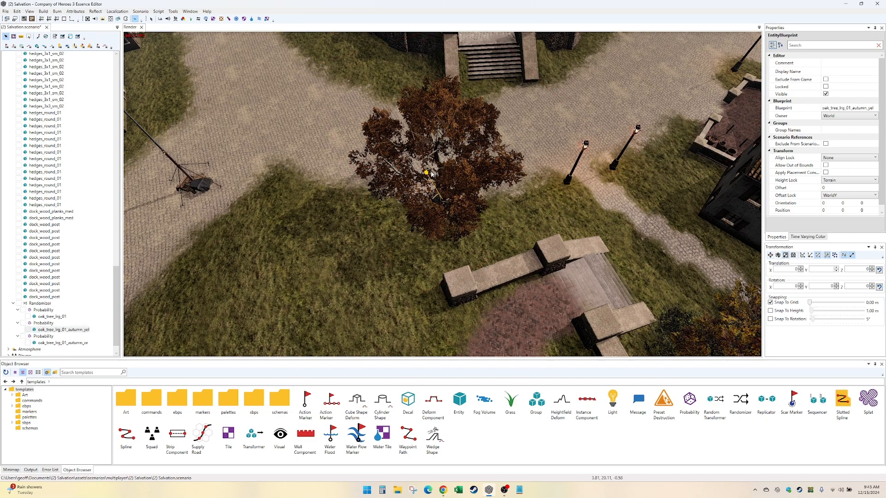
# - Lower the Randomizer's seed by two to test which tree variant it picks
pyautogui.click(44, 308)
pyautogui.click(41, 303)
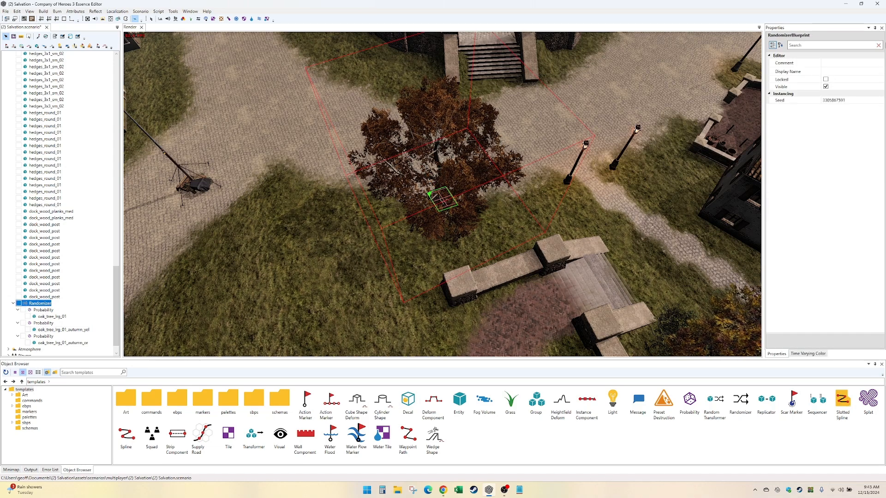
pyautogui.click(881, 101)
pyautogui.click(881, 102)
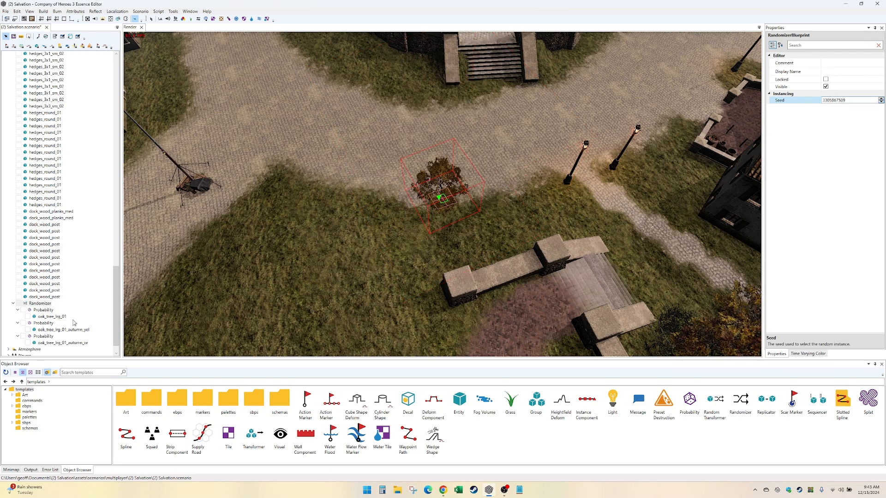
# - Scale the shrunken oak_tree_lrg_01_autumn_yel tree up to a medium size
pyautogui.click(451, 169)
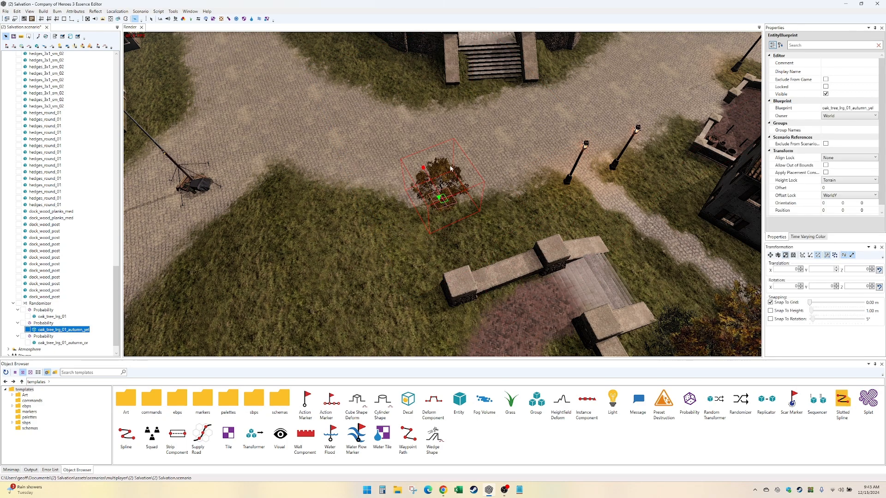
pyautogui.moveTo(426, 169); pyautogui.dragTo(412, 156)
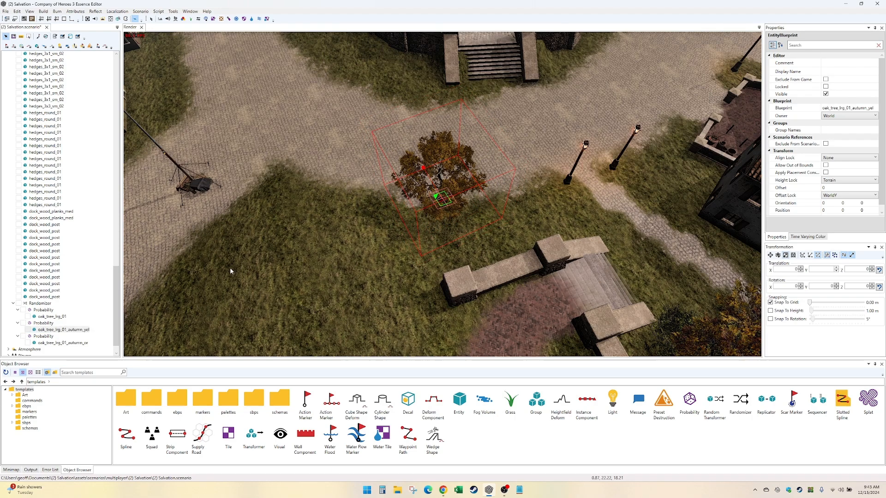
pyautogui.click(51, 317)
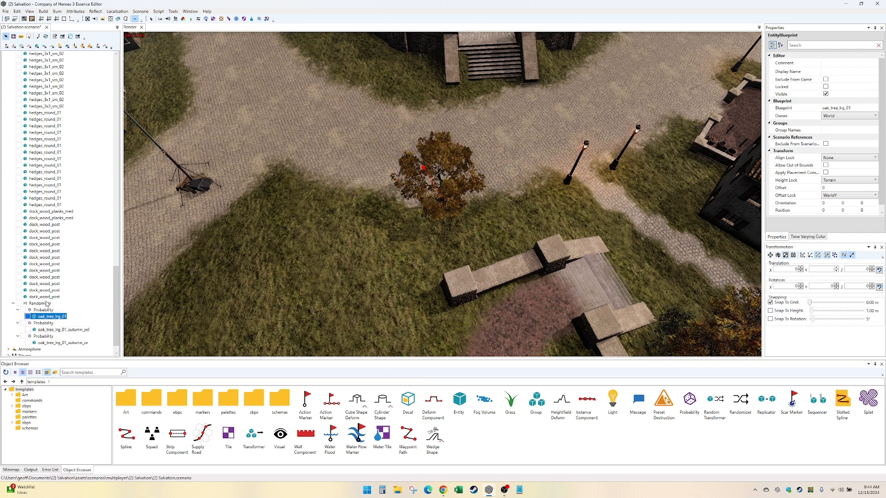
# - Lower the Randomizer's seed by another nine, one step at a time, to cycle through the tree variants
pyautogui.click(40, 304)
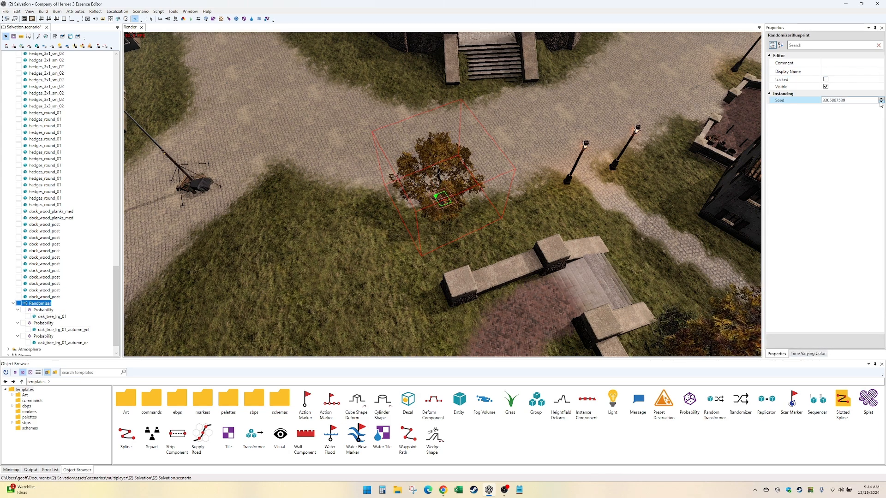
pyautogui.click(880, 102)
pyautogui.click(880, 102)
pyautogui.click(880, 102)
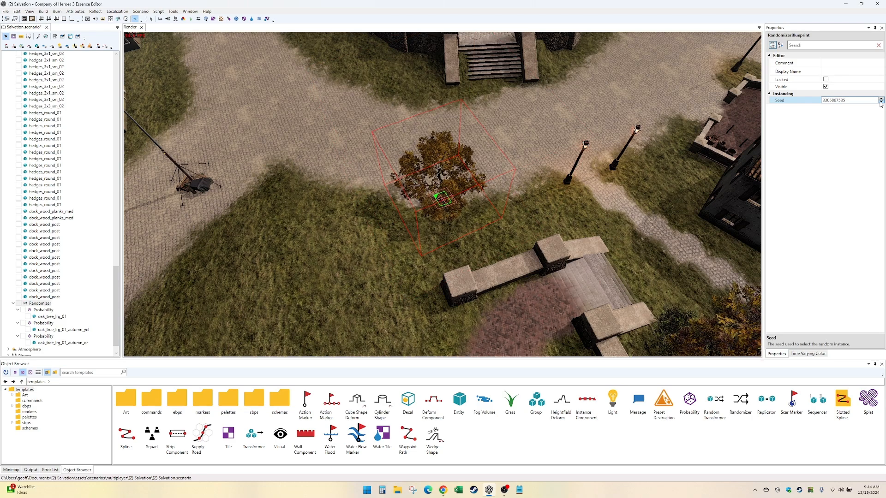
pyautogui.click(880, 102)
pyautogui.click(880, 102)
pyautogui.click(880, 102)
pyautogui.click(880, 102)
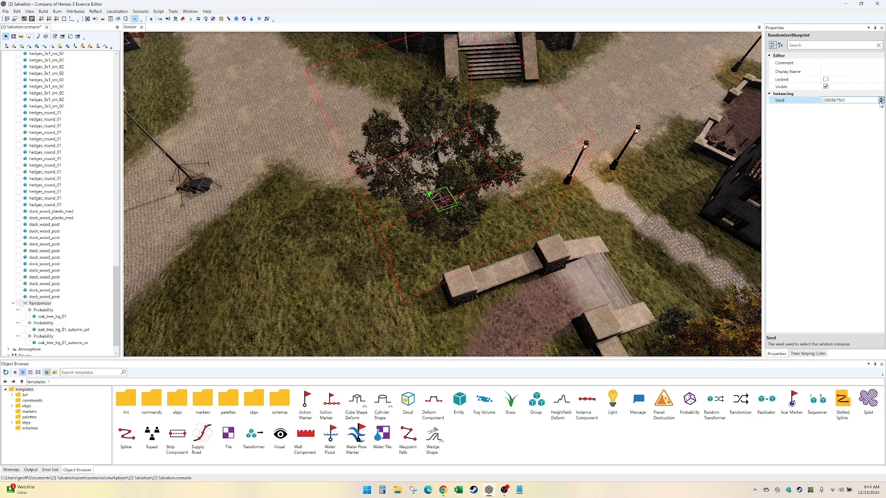
pyautogui.click(881, 102)
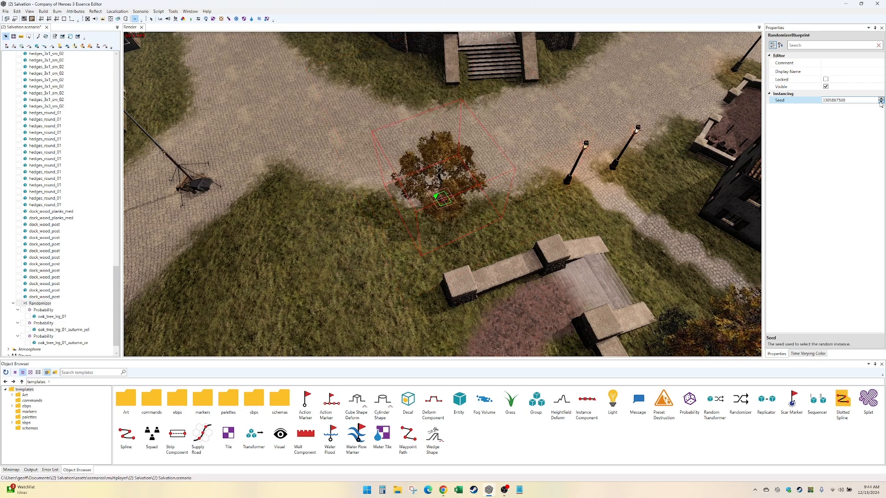
# - Scale the oak_tree_lrg_01_autumn_yel tree back up to roughly its original large size
pyautogui.click(70, 330)
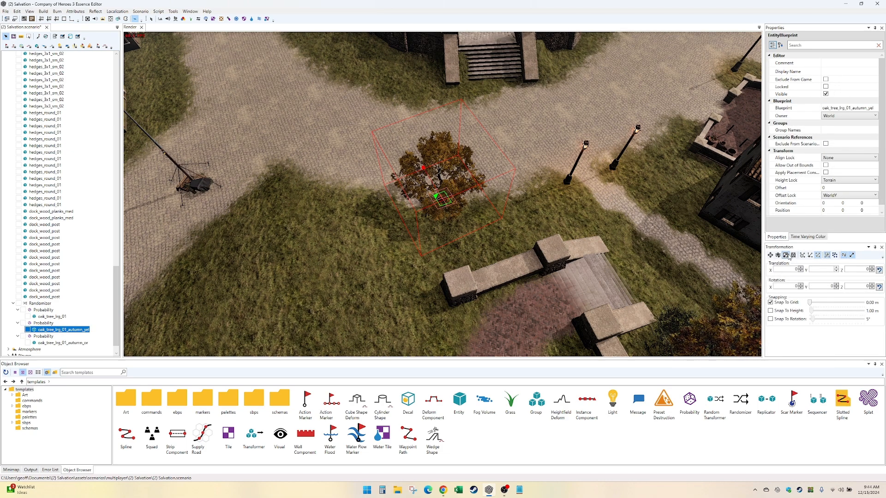
pyautogui.moveTo(423, 170); pyautogui.dragTo(440, 263)
pyautogui.scroll(3, 441, 263)
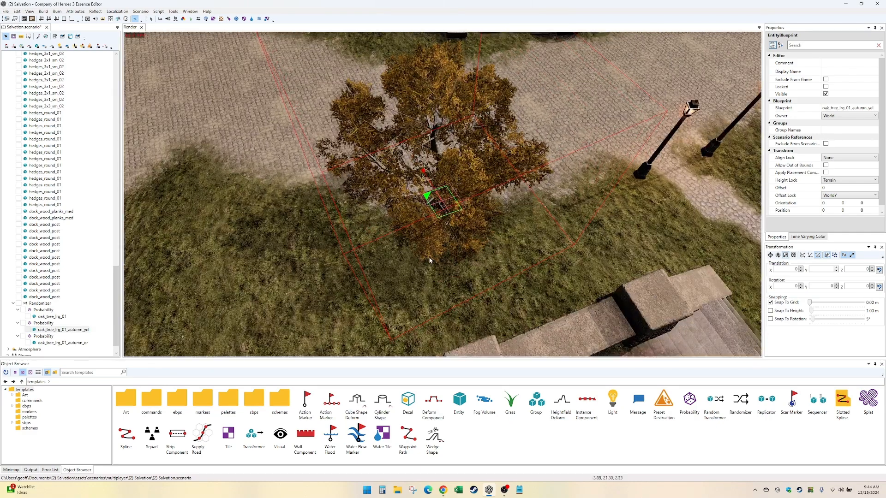
pyautogui.moveTo(500, 215); pyautogui.dragTo(478, 218, button='middle')
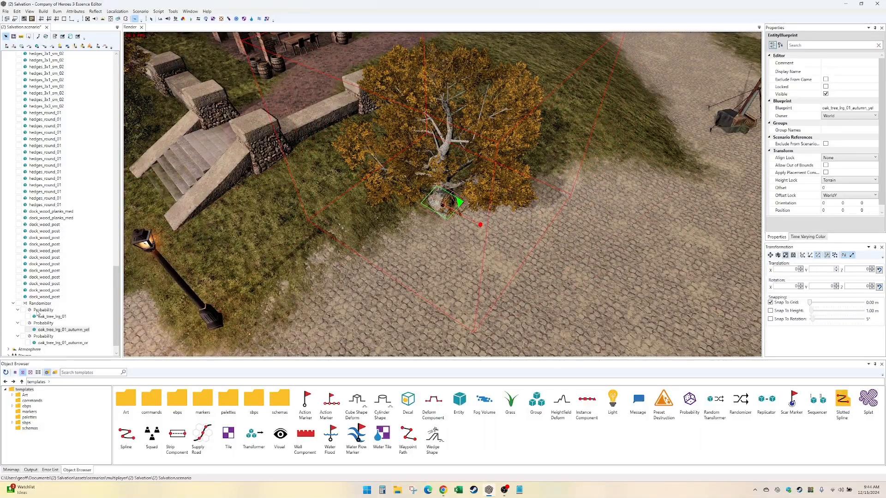
pyautogui.click(41, 336)
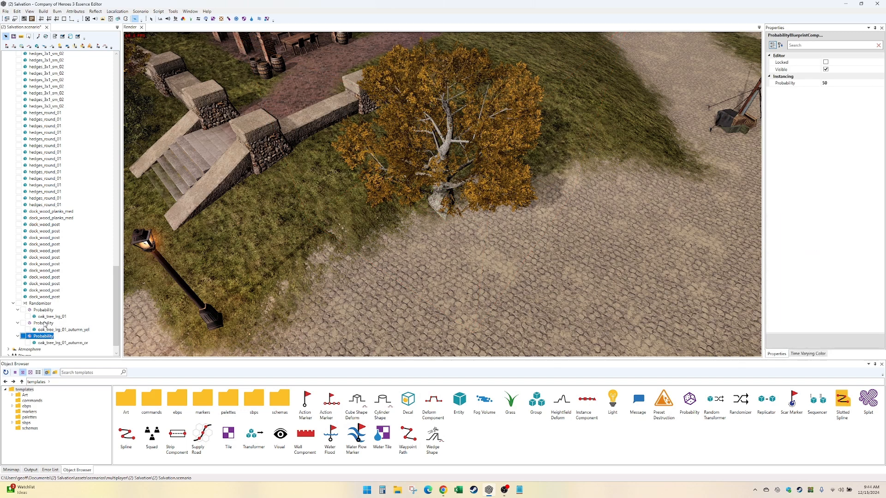
pyautogui.rightClick(46, 305)
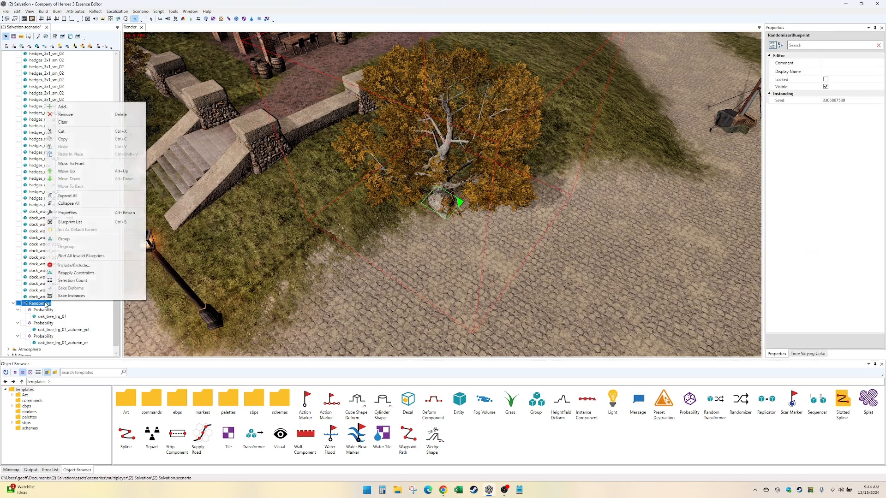
pyautogui.click(102, 117)
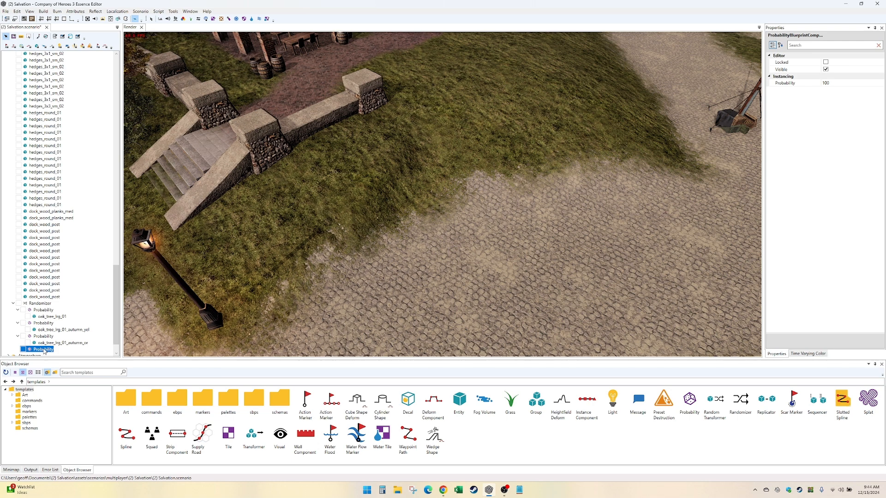
pyautogui.press('Delete')
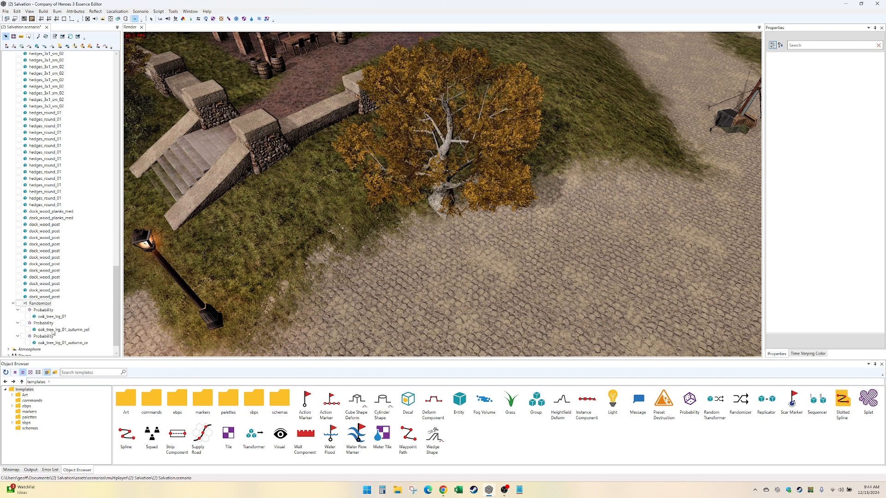
pyautogui.click(49, 310)
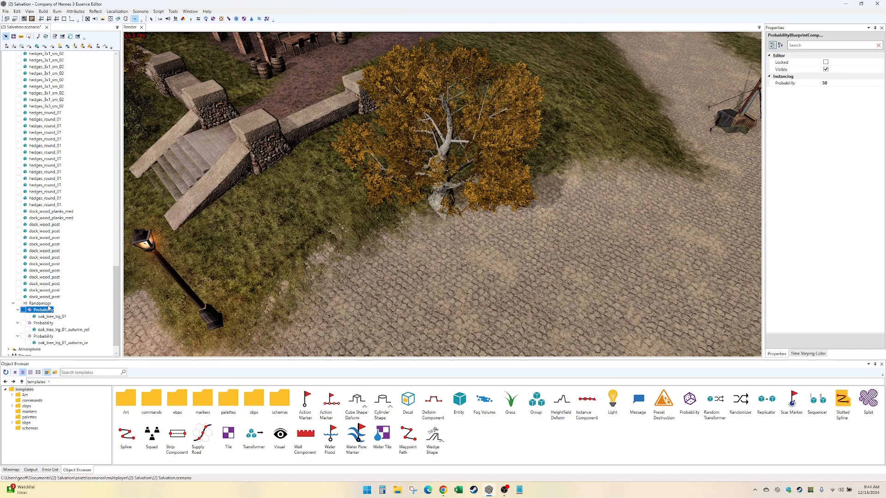
pyautogui.press('Up')
pyautogui.press('Down')
pyautogui.press('Down')
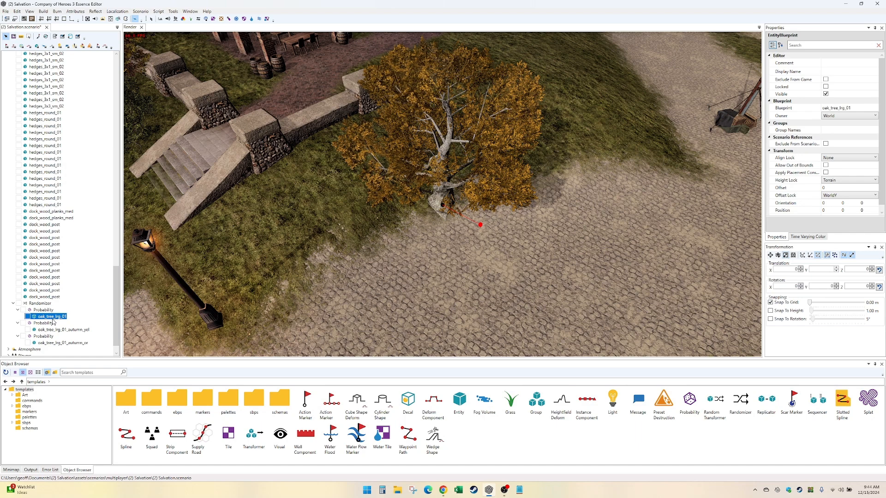
# - Add a fourth Probability group to the Randomizer and put a Random Transformer inside it
pyautogui.rightClick(49, 303)
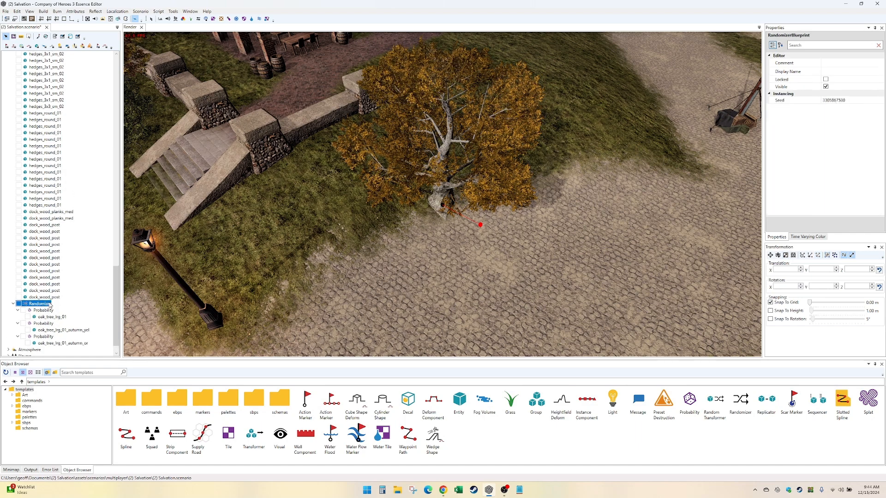
pyautogui.click(105, 109)
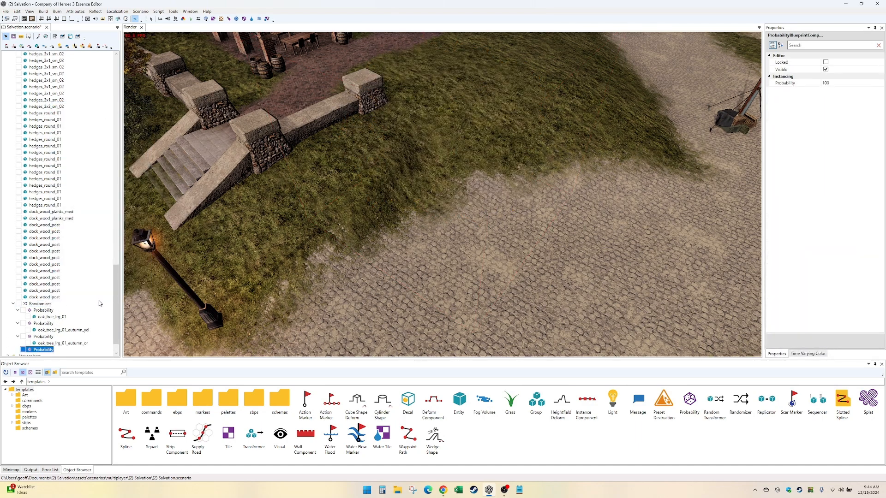
pyautogui.rightClick(54, 347)
pyautogui.click(71, 167)
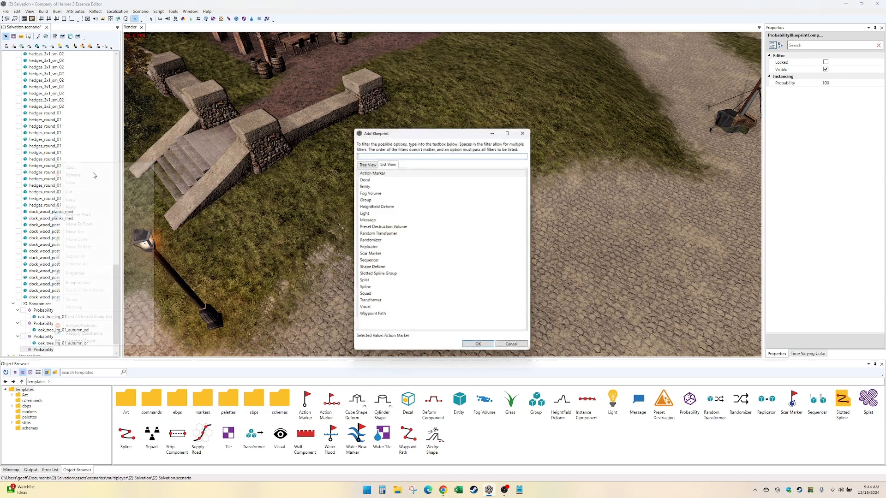
pyautogui.click(367, 234)
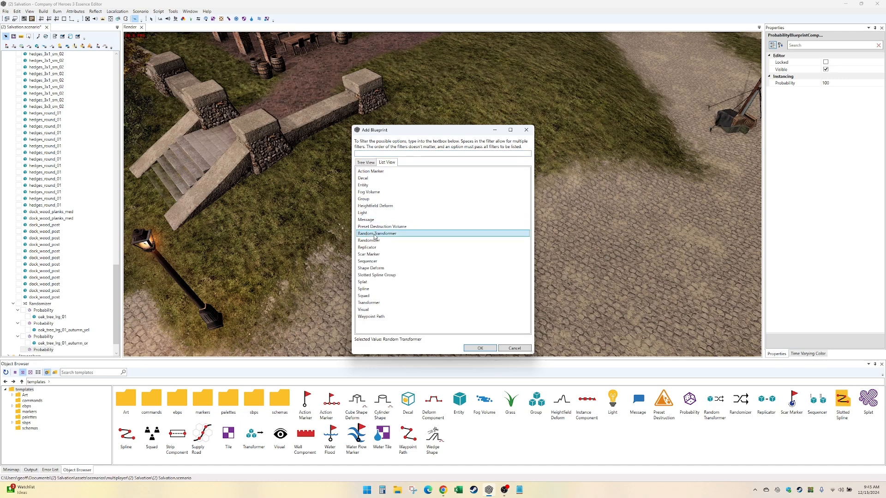
pyautogui.doubleClick(374, 234)
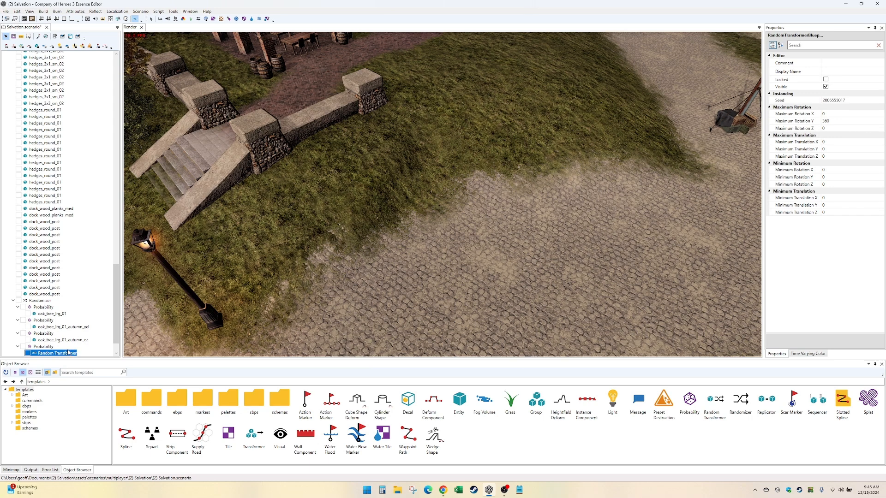
# - Add an Entity blueprint beneath the Random Transformer in the fourth Probability group
pyautogui.scroll(-1, 75, 350)
pyautogui.rightClick(74, 339)
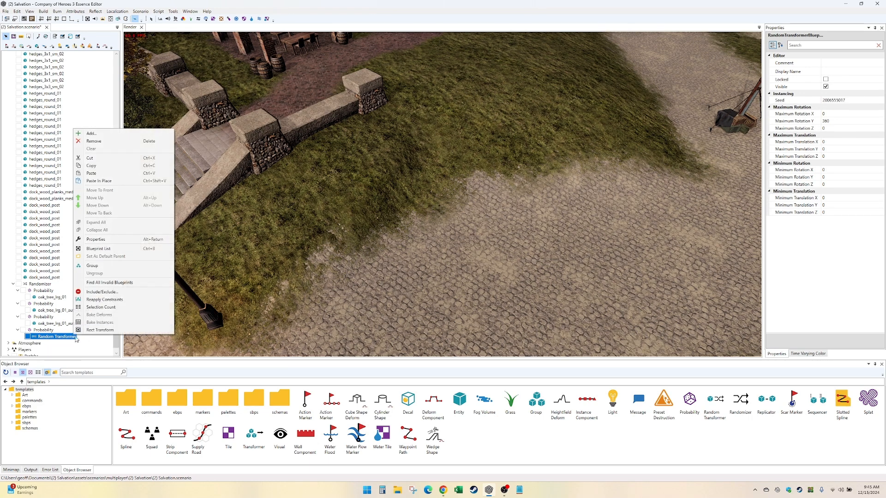
pyautogui.click(129, 133)
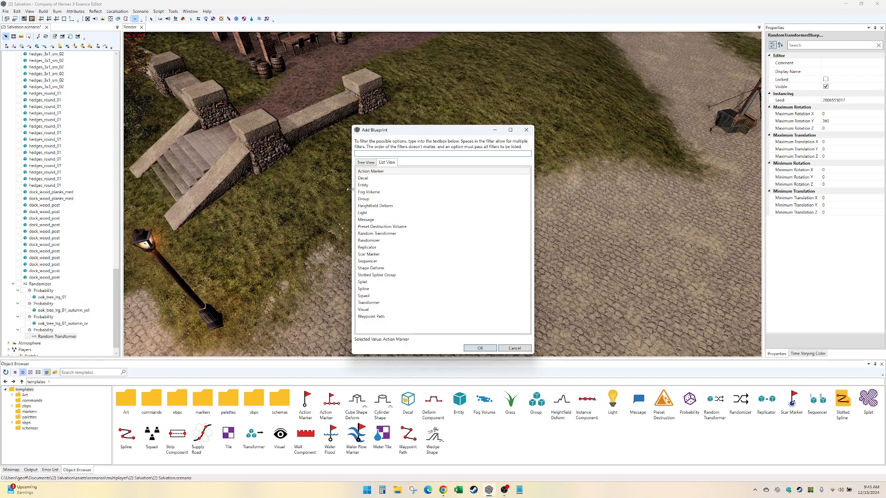
pyautogui.doubleClick(385, 185)
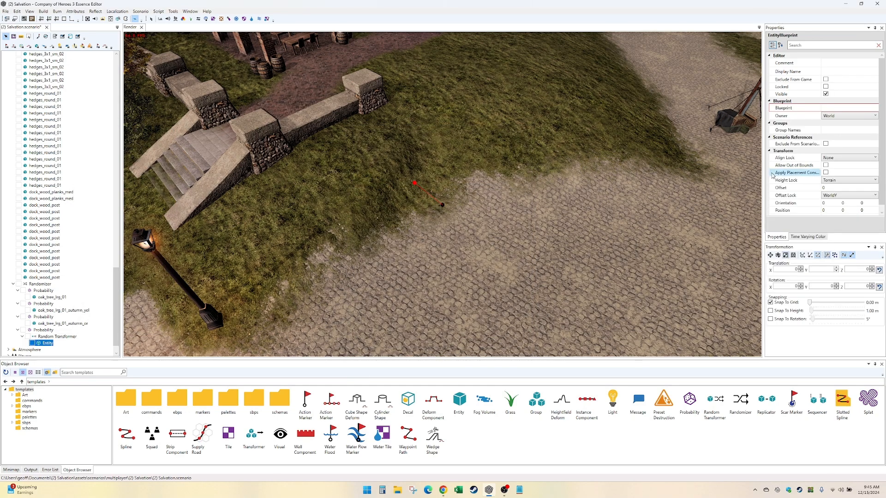
# - Assign the oak_tree_lrg_01 blueprint from environment/nature/trees to the new Entity under the Random Transformer
pyautogui.click(874, 108)
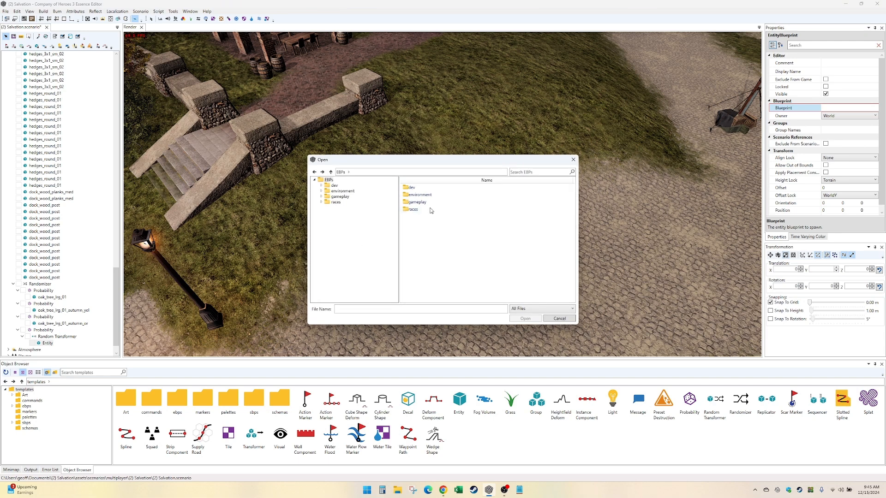
pyautogui.doubleClick(419, 194)
pyautogui.click(454, 195)
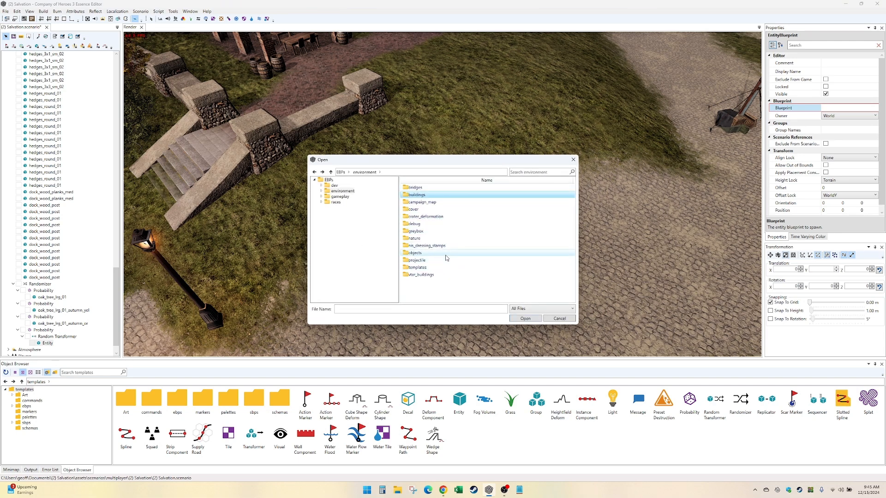
pyautogui.doubleClick(444, 239)
pyautogui.doubleClick(442, 225)
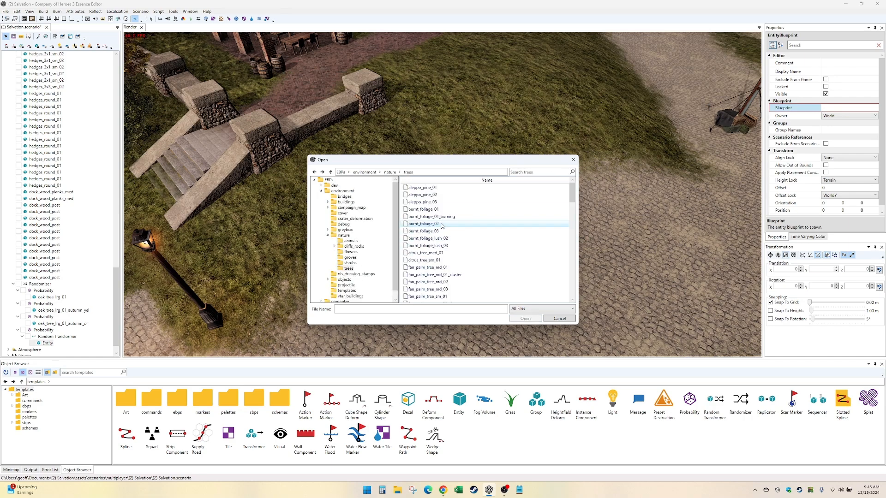
pyautogui.scroll(-15, 442, 230)
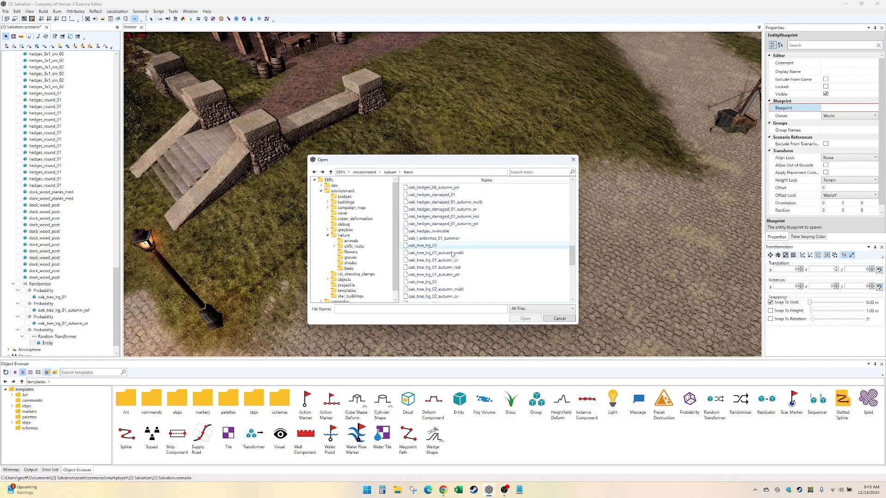
pyautogui.doubleClick(443, 246)
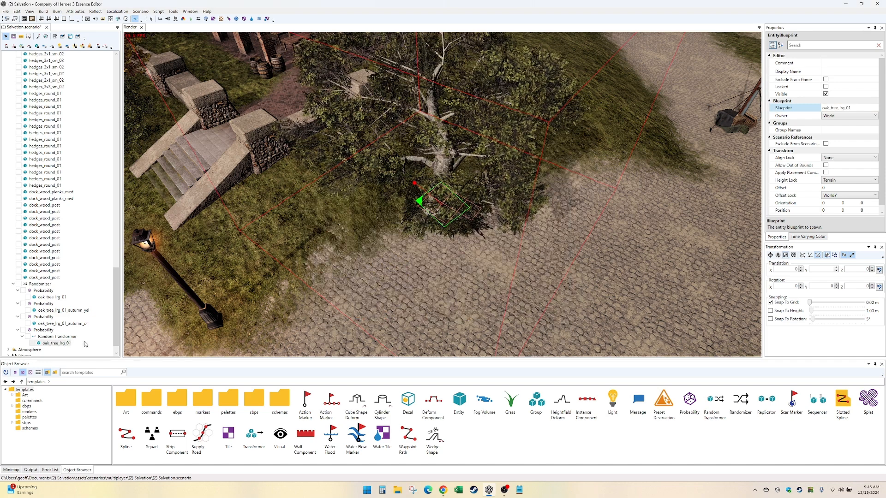
# - Raise the Random Transformer's seed by twelve, one step at a time, to cycle through the oak tree's random rotations
pyautogui.click(67, 337)
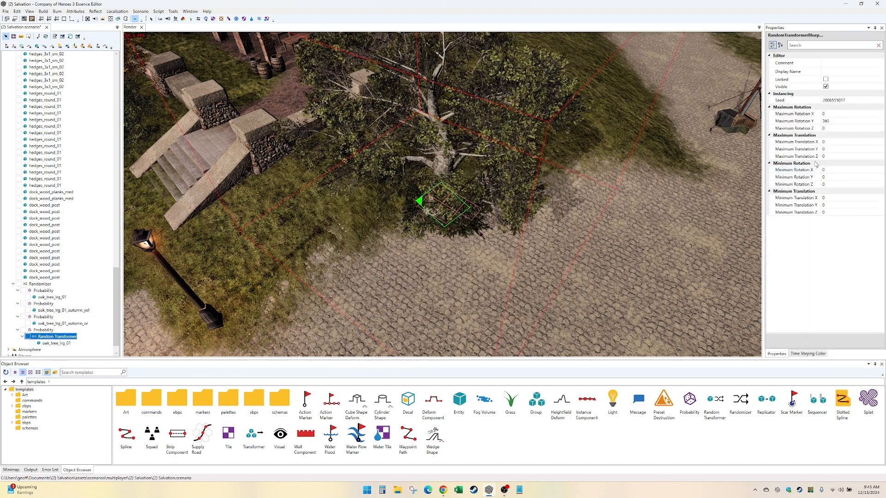
pyautogui.click(839, 143)
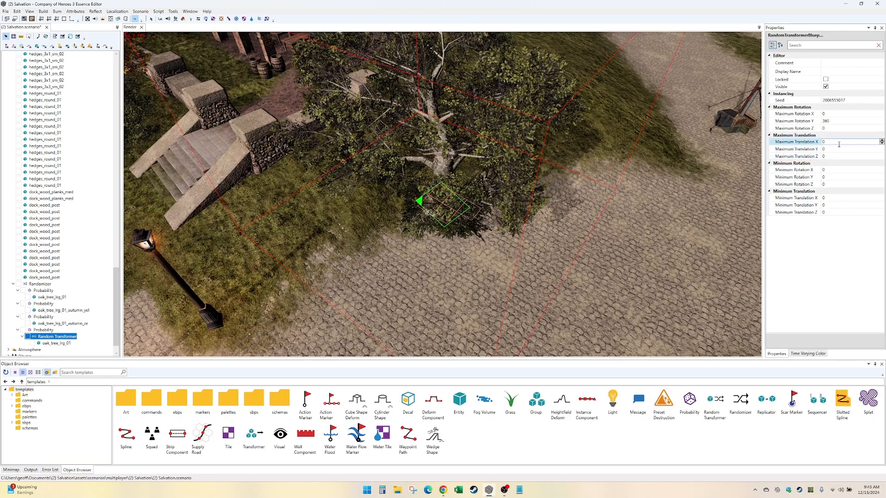
pyautogui.click(836, 121)
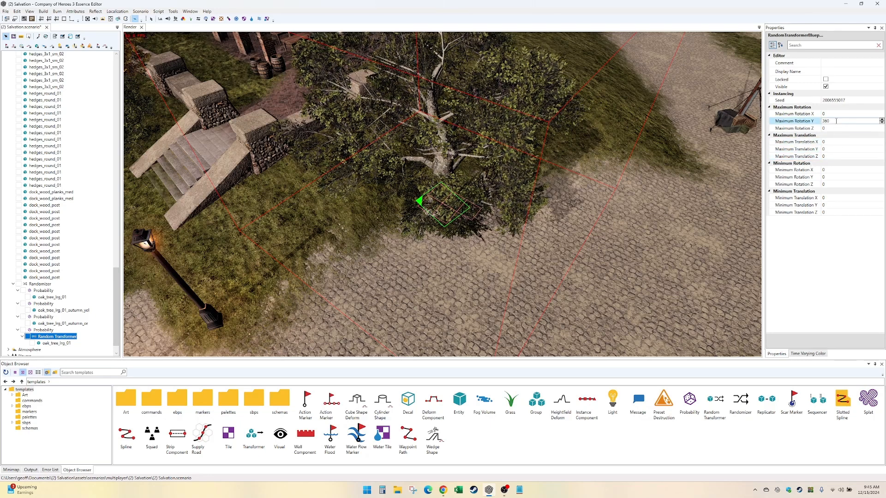
pyautogui.click(853, 101)
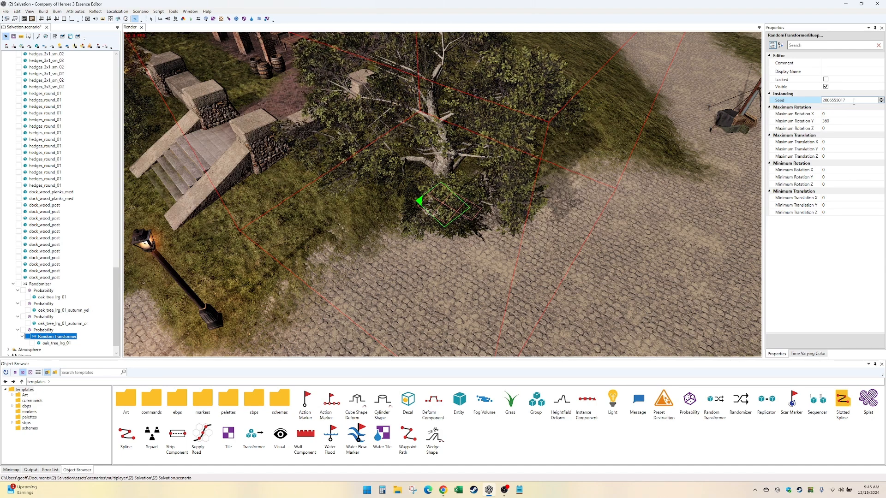
pyautogui.click(881, 99)
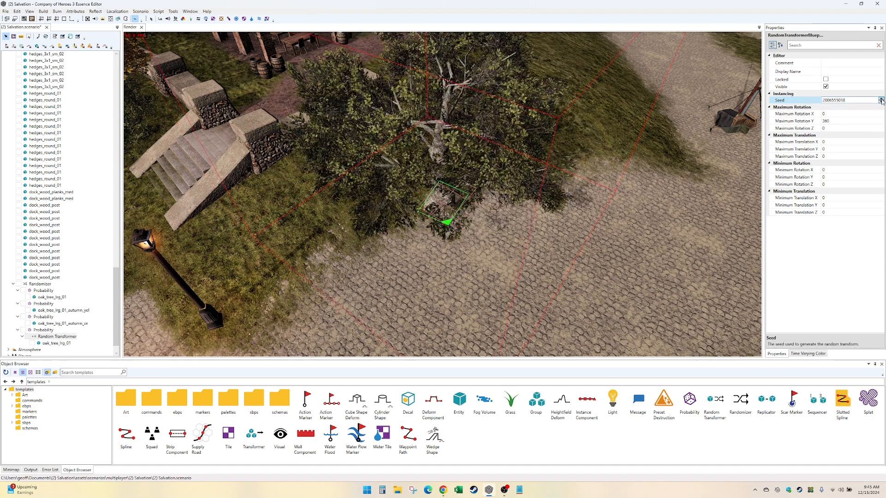
pyautogui.click(881, 99)
pyautogui.click(881, 99)
pyautogui.click(881, 99)
pyautogui.click(881, 99)
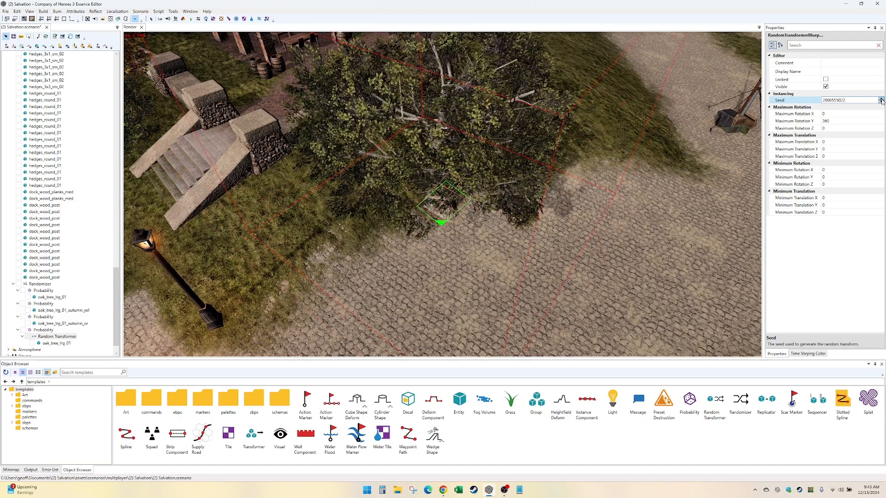
pyautogui.click(881, 99)
pyautogui.click(881, 99)
pyautogui.click(881, 99)
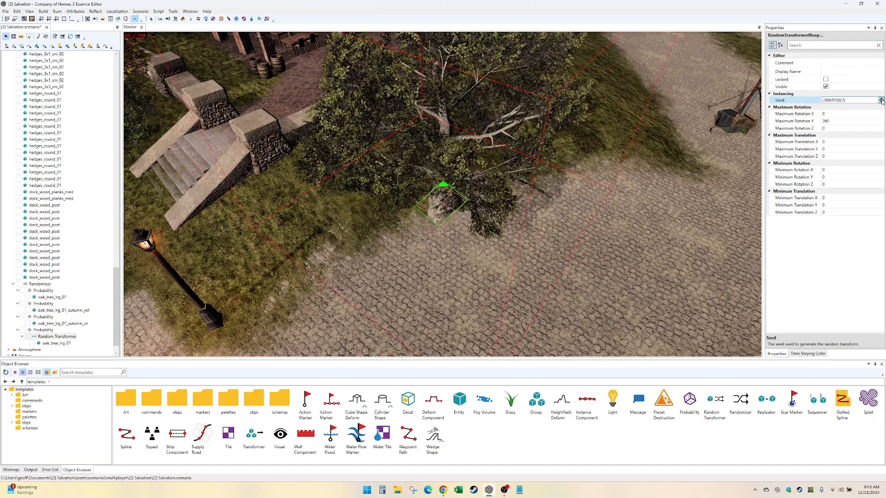
pyautogui.click(881, 99)
pyautogui.click(881, 99)
pyautogui.click(881, 99)
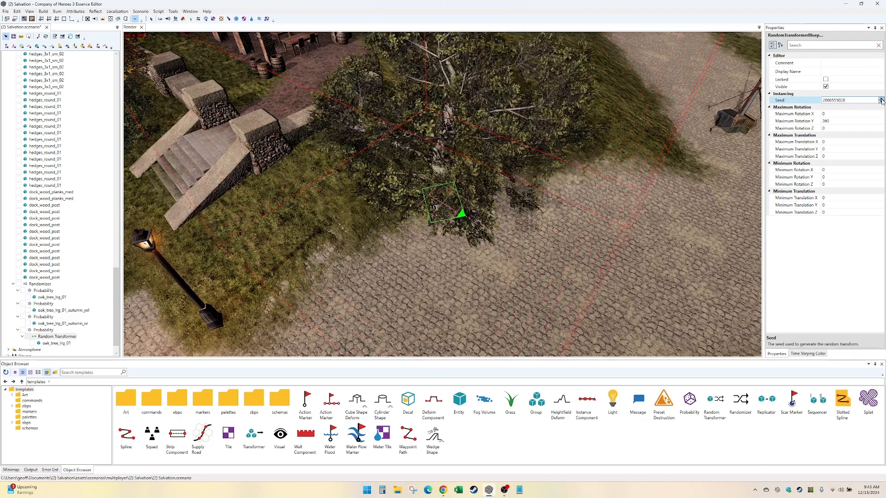
pyautogui.click(881, 99)
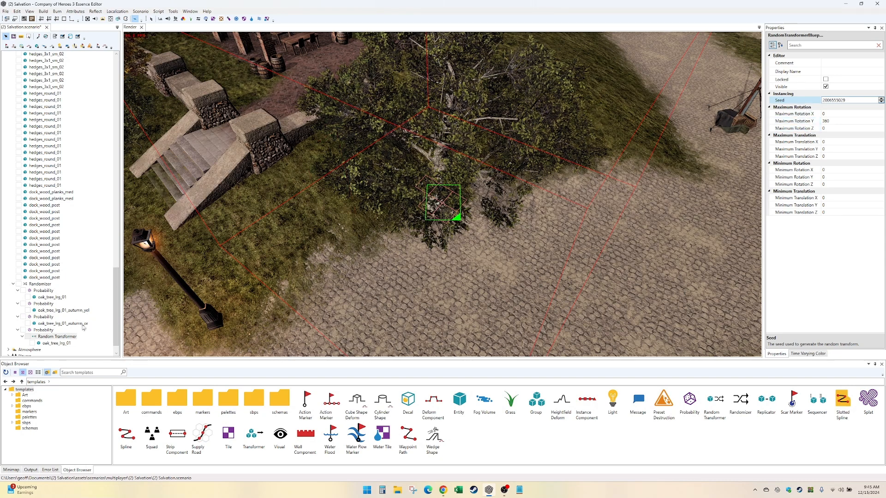
# - Delete the Randomizer's first three Probability groups, keeping only the one that holds the Random Transformer
pyautogui.click(54, 339)
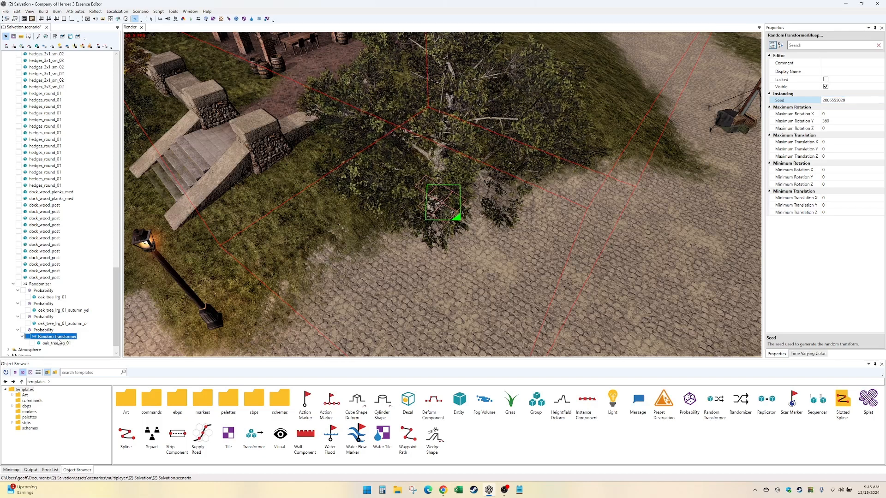
pyautogui.click(43, 317)
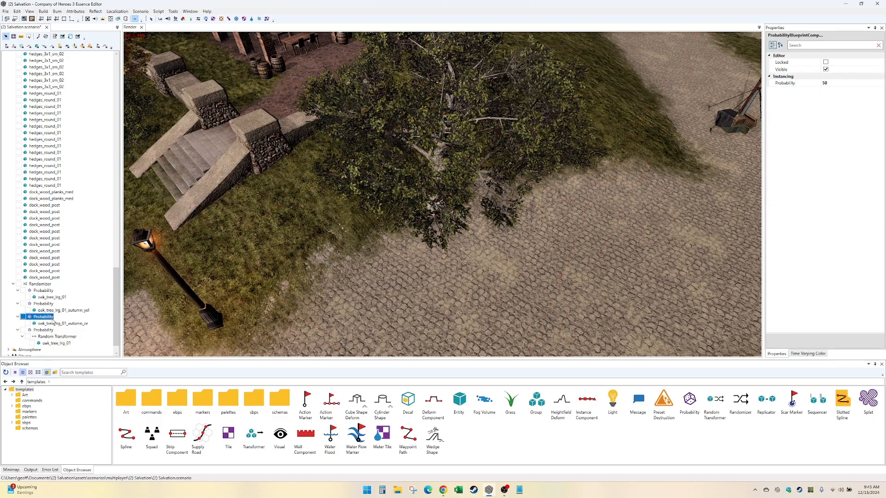
pyautogui.press('Delete')
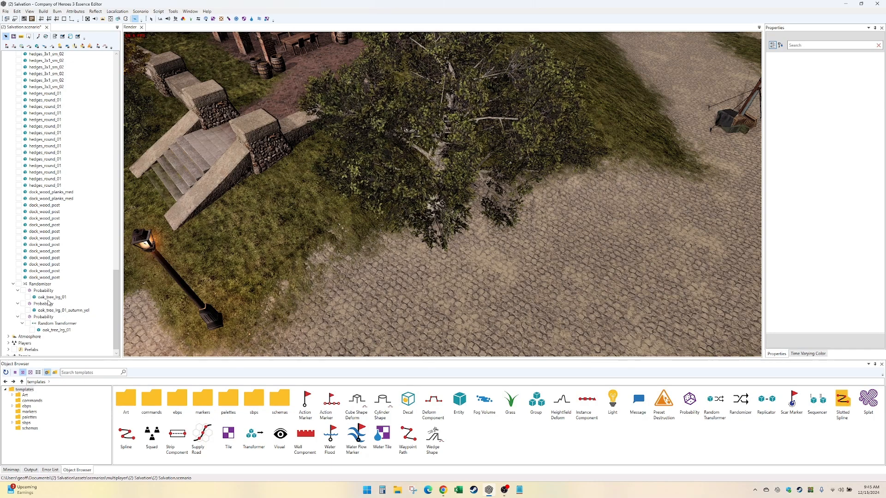
pyautogui.click(49, 304)
pyautogui.press('Delete')
pyautogui.click(49, 302)
pyautogui.press('Delete')
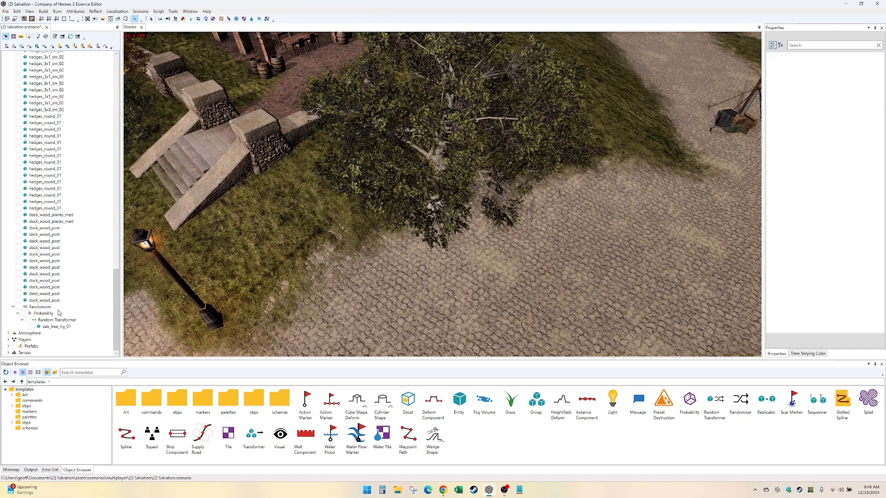
# - Set the weighted probability of the remaining Probability group to 33
pyautogui.click(52, 314)
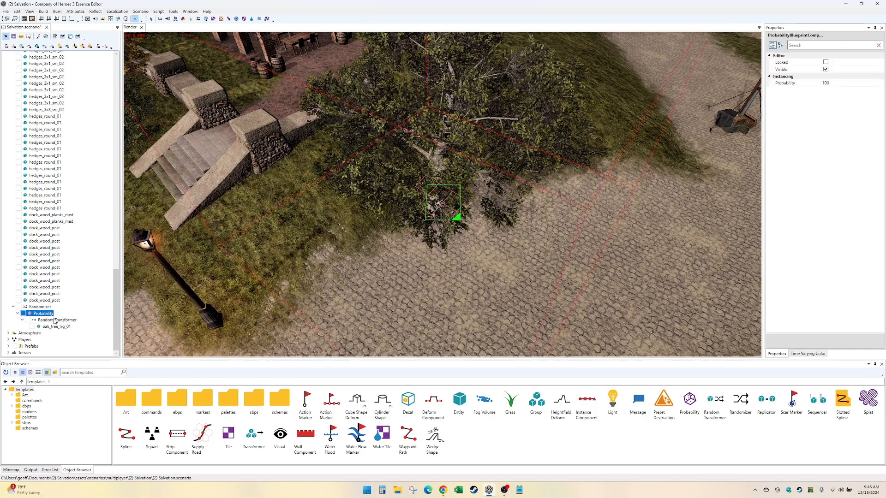
pyautogui.click(54, 321)
pyautogui.click(49, 315)
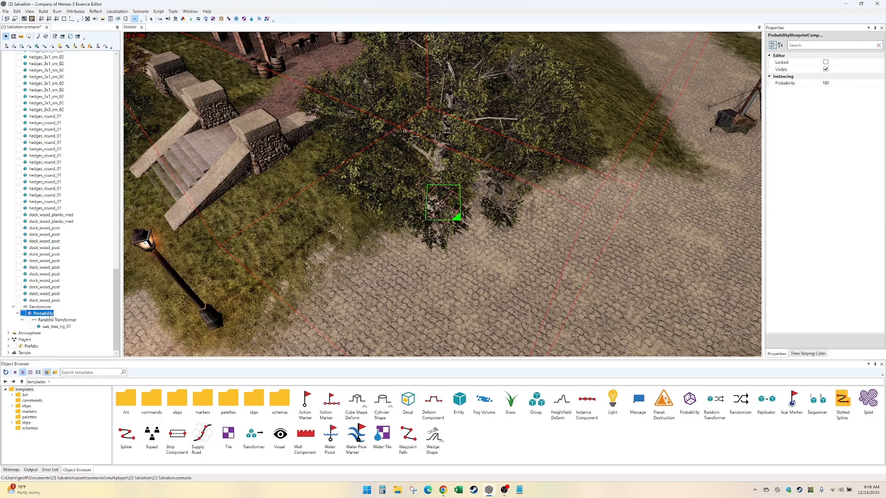
pyautogui.click(826, 83)
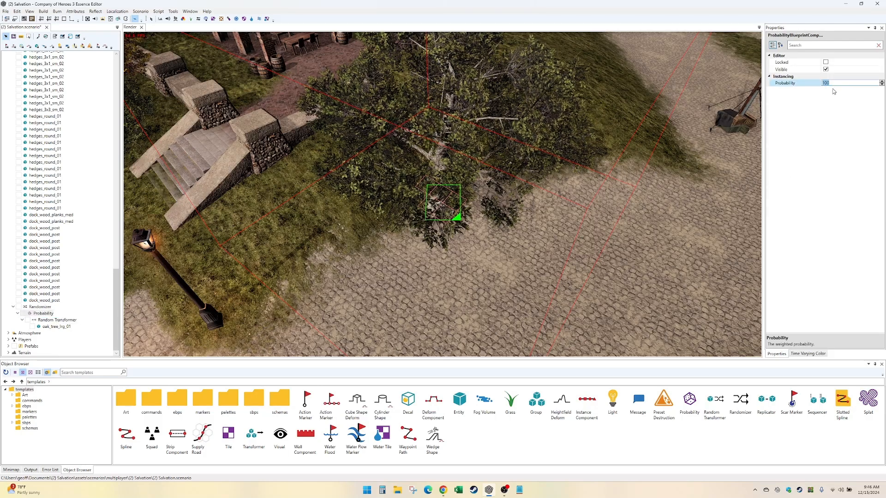
pyautogui.write('33')
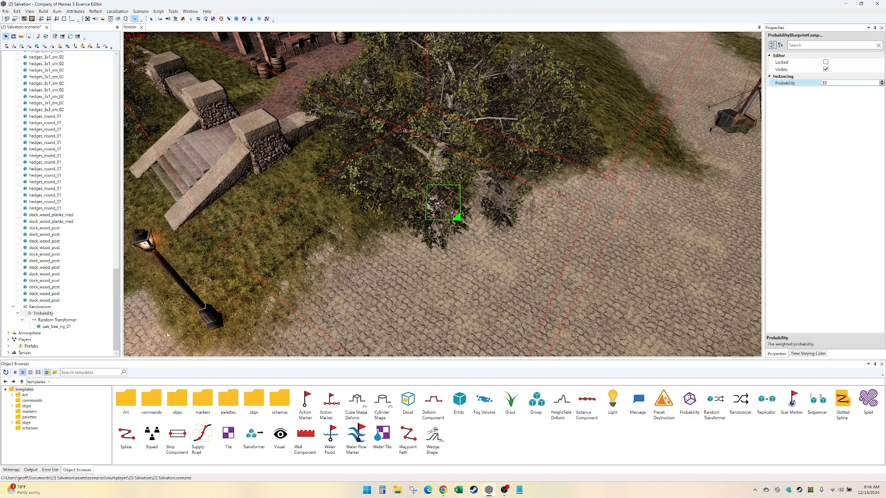
pyautogui.click(48, 320)
pyautogui.click(44, 314)
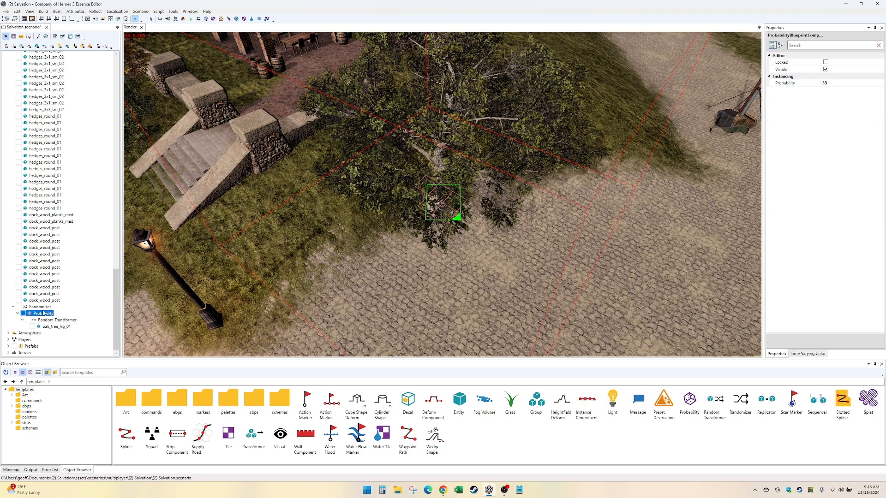
# - Add a Visual blueprint under the Random Transformer, search the models for "leave" and assign shirt_base_shortsleave.rgm to it
pyautogui.click(64, 327)
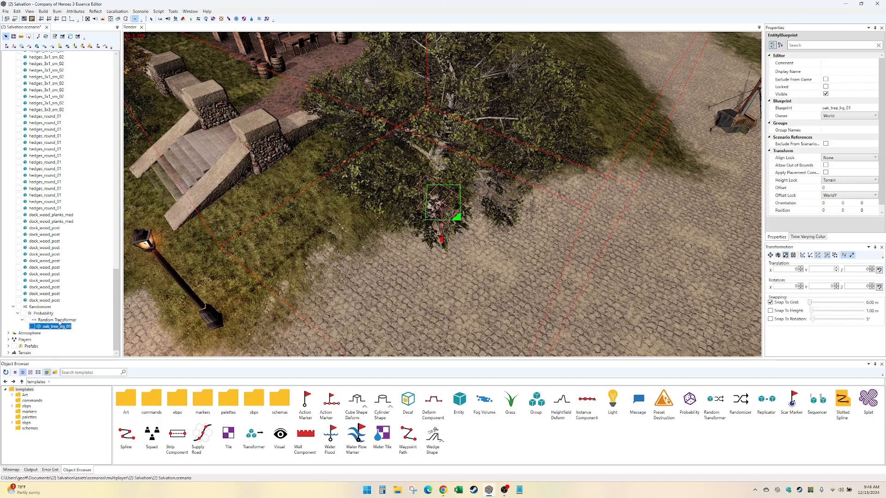
pyautogui.rightClick(59, 320)
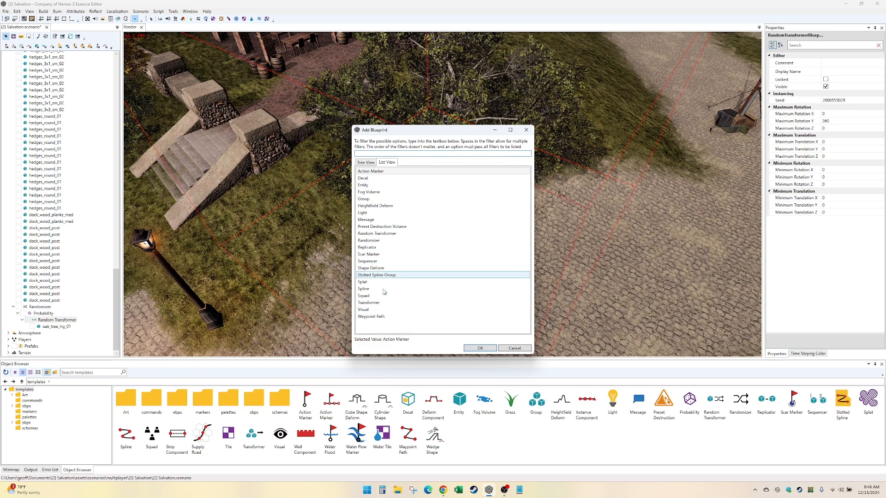
pyautogui.doubleClick(399, 309)
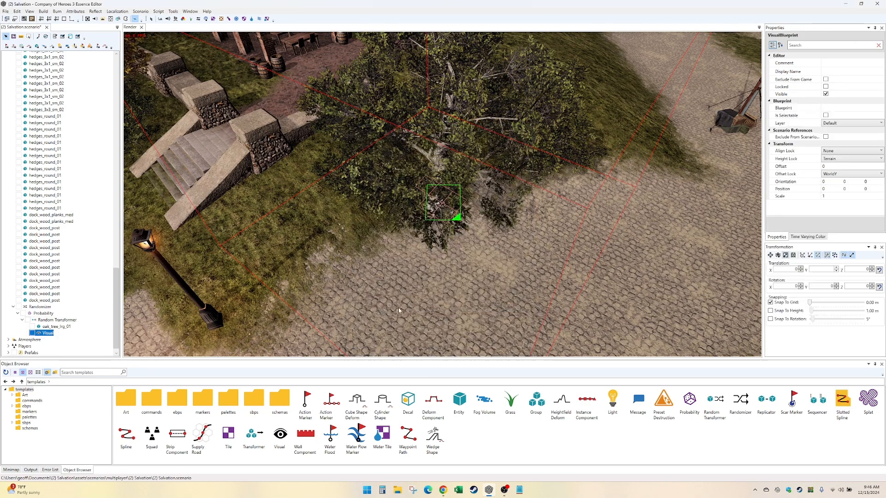
pyautogui.click(880, 108)
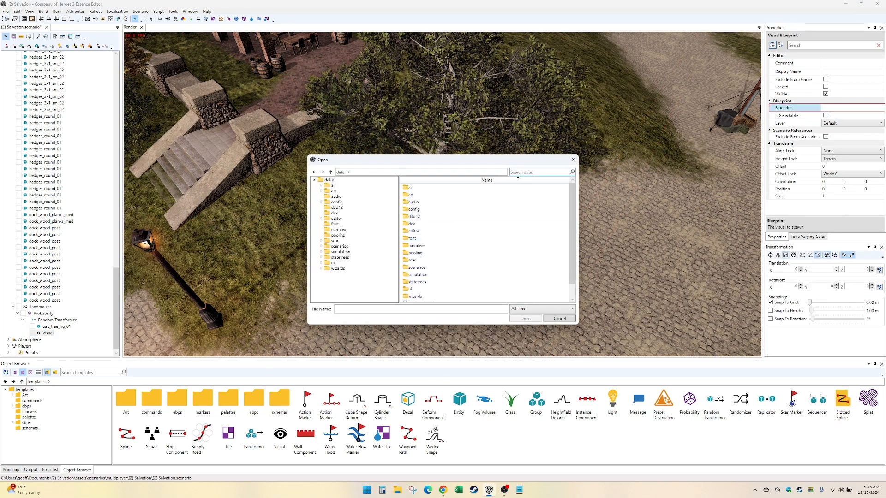
pyautogui.click(526, 173)
pyautogui.write('leave')
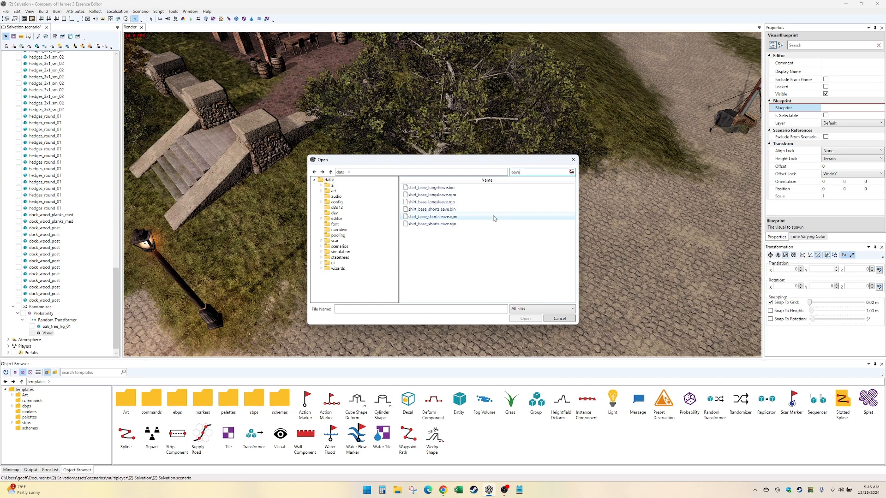
pyautogui.doubleClick(493, 216)
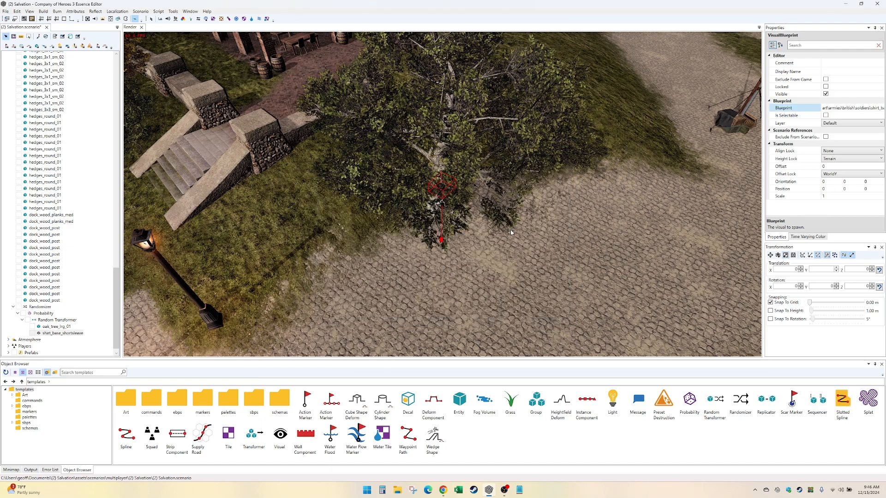
# - Delete the shirt_base_shortsleave visual from the Random Transformer
pyautogui.keyDown('alt'); pyautogui.moveTo(488, 235); pyautogui.dragTo(507, 221); pyautogui.keyUp('alt')
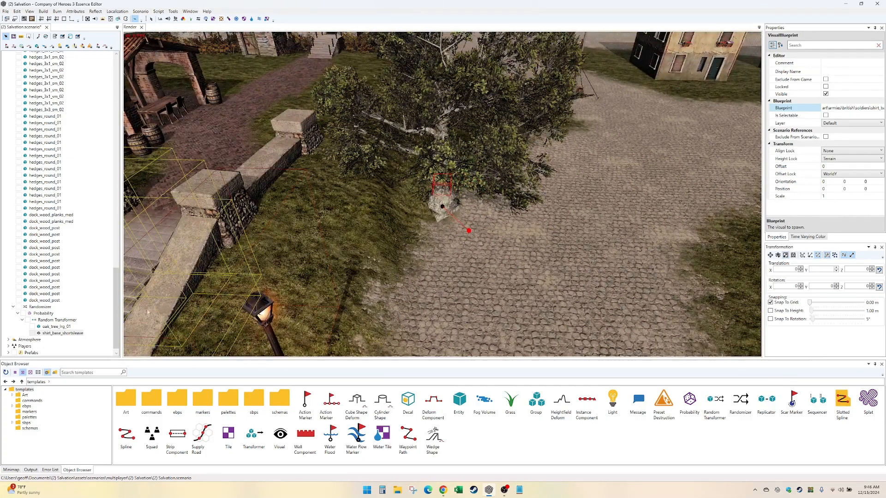
pyautogui.click(76, 331)
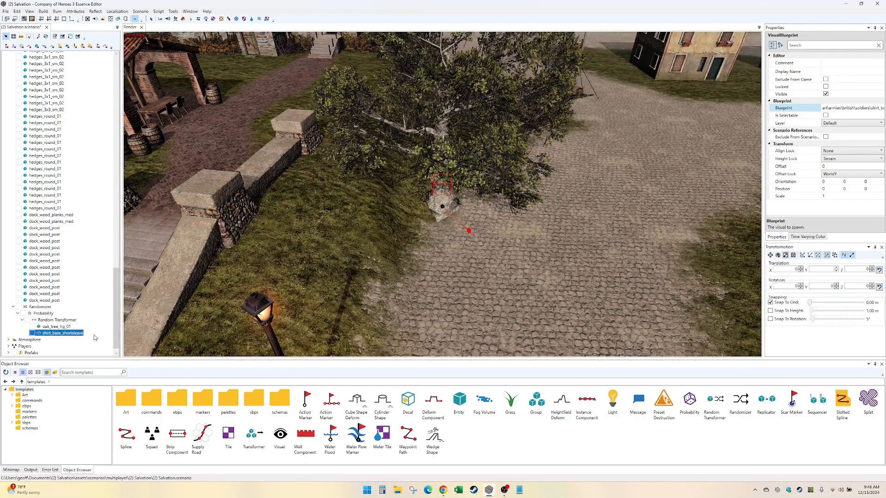
pyautogui.press('Delete')
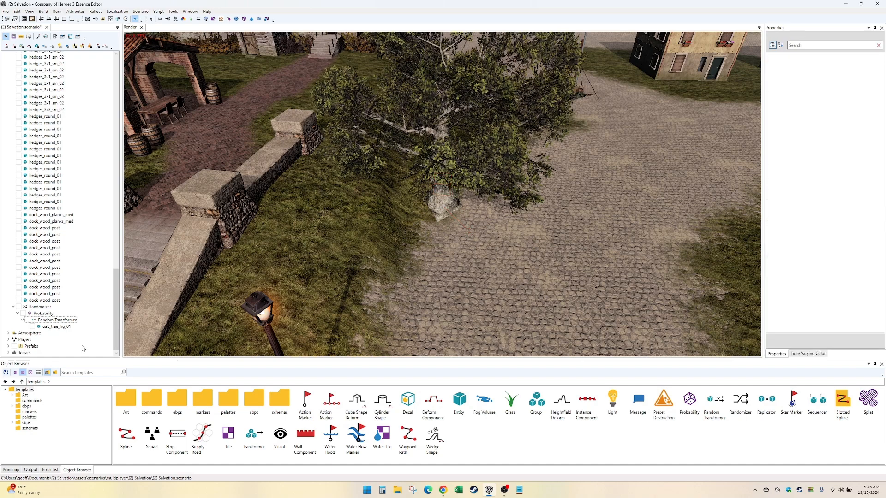
# - Search the Art templates for "leaves" and preview the leaf clump and generic leaf assets
pyautogui.click(23, 396)
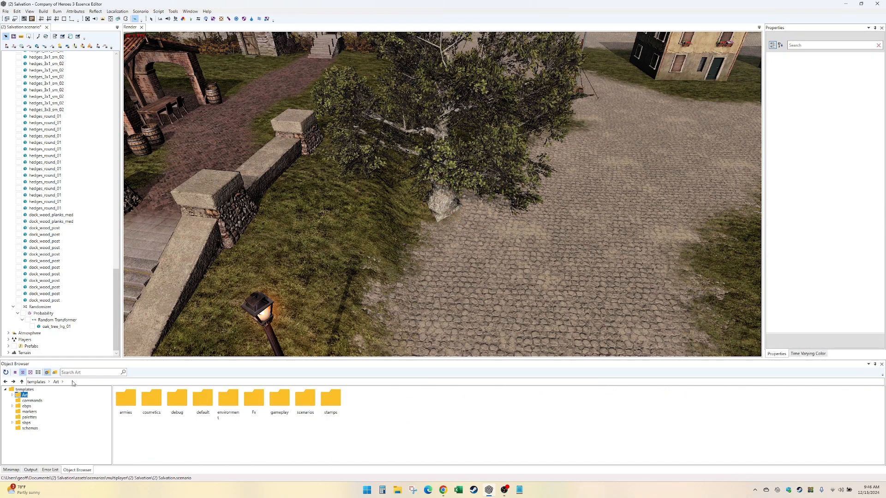
pyautogui.click(90, 369)
pyautogui.write('leaves')
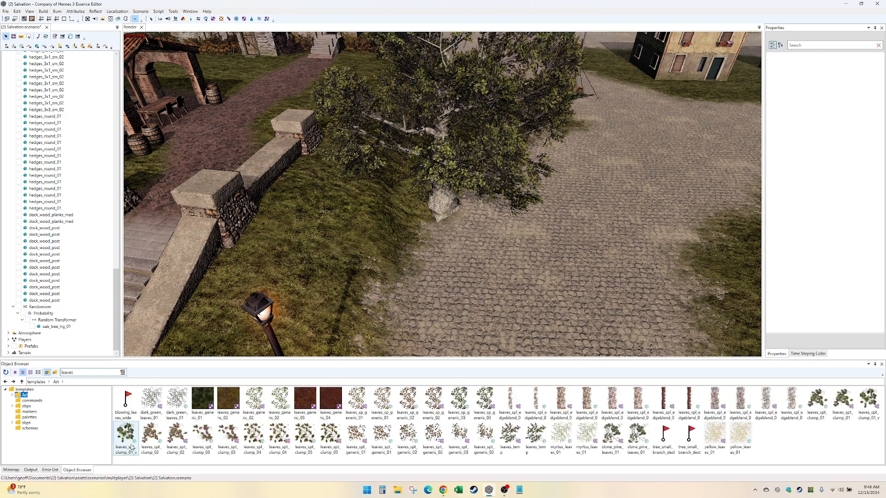
pyautogui.moveTo(132, 447)
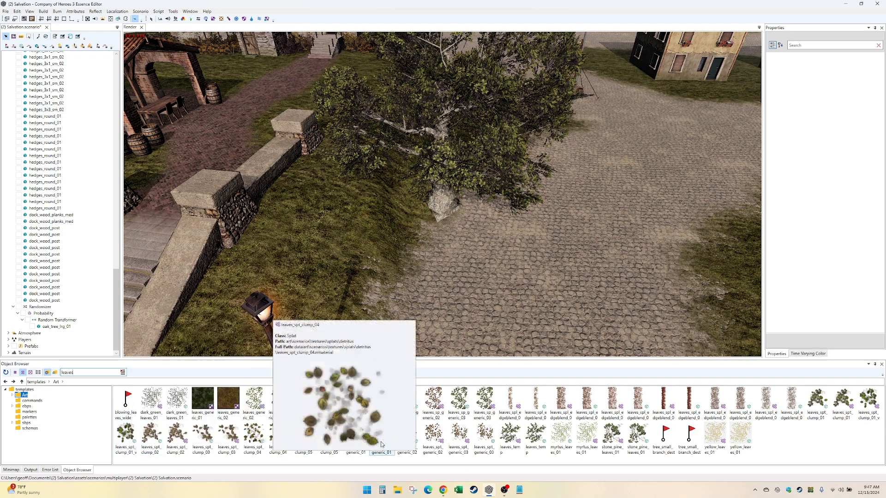
pyautogui.moveTo(466, 449)
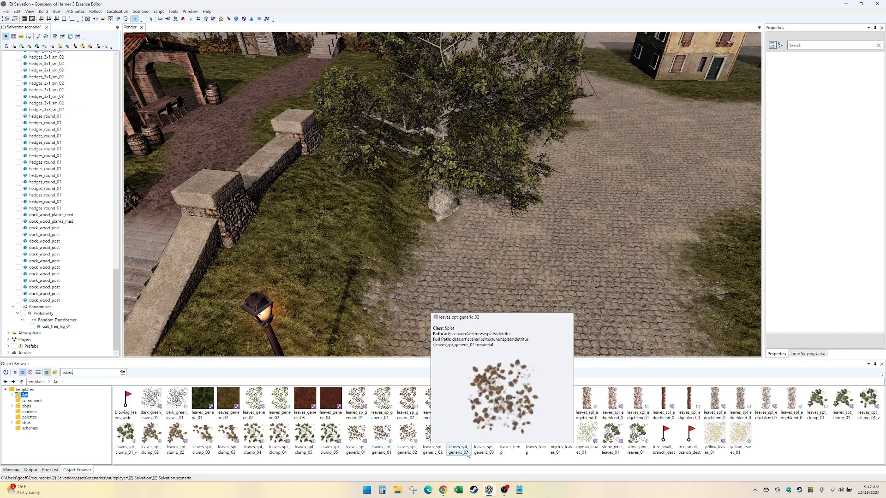
# - Open the choice of blueprint types to add under the Random Transformer
pyautogui.click(60, 321)
pyautogui.rightClick(64, 319)
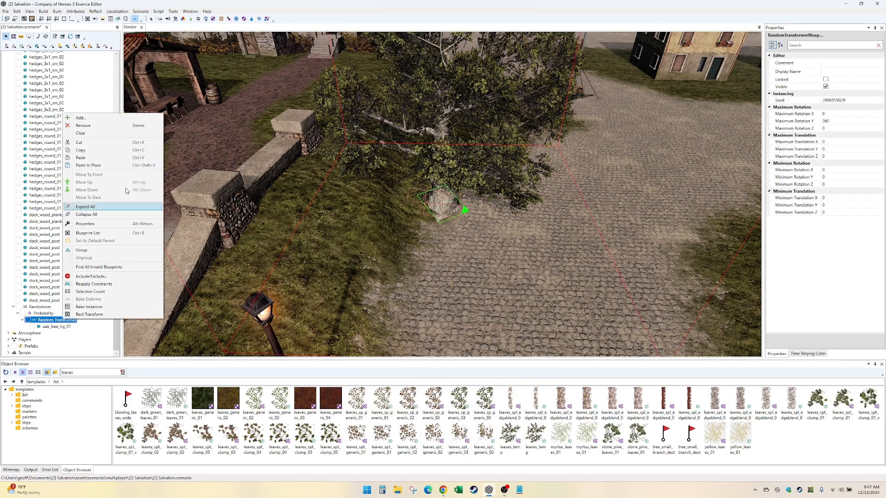
pyautogui.click(132, 117)
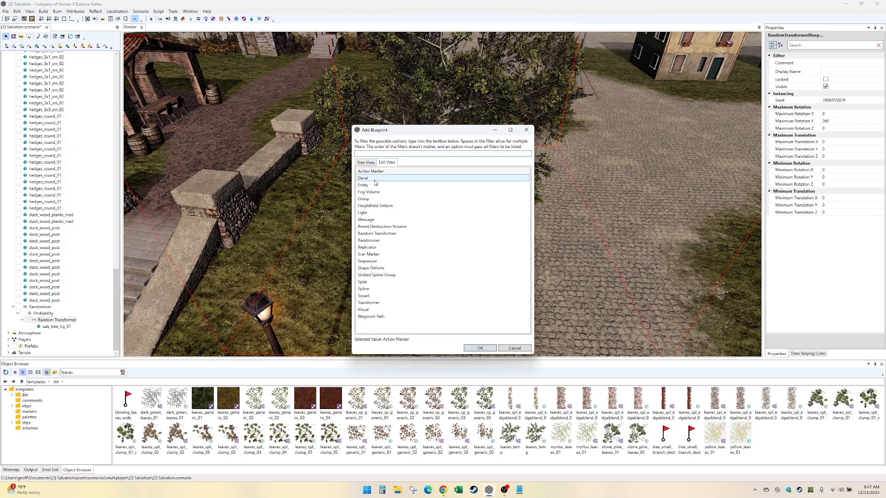
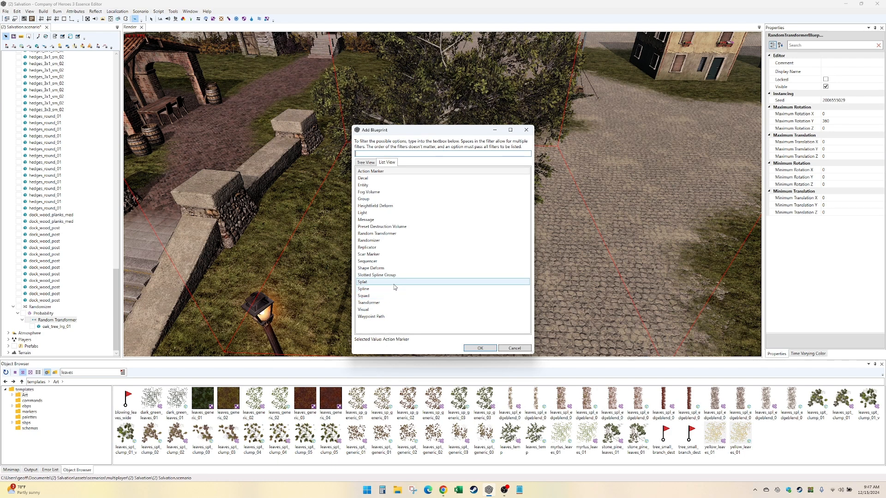
# - Add a decal under the Random Transformer beside oak_tree_lrg_01 and assign it the leaves_generic_02 blueprint
pyautogui.doubleClick(396, 177)
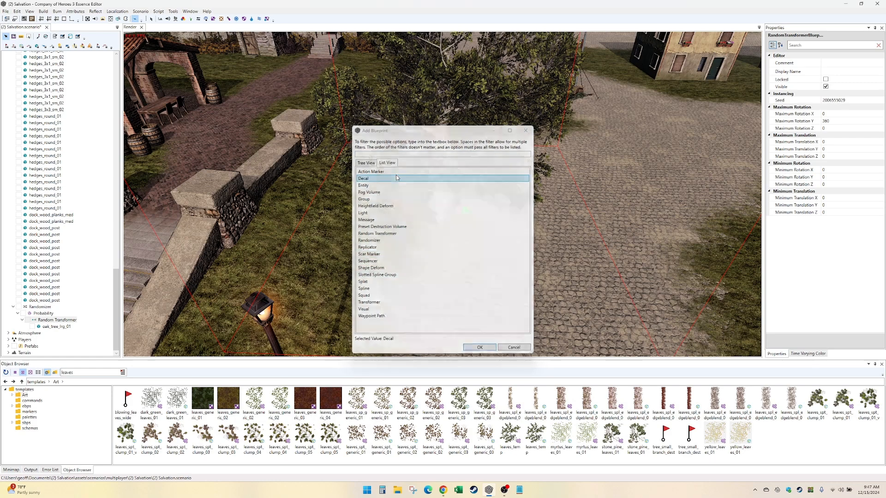
pyautogui.click(875, 146)
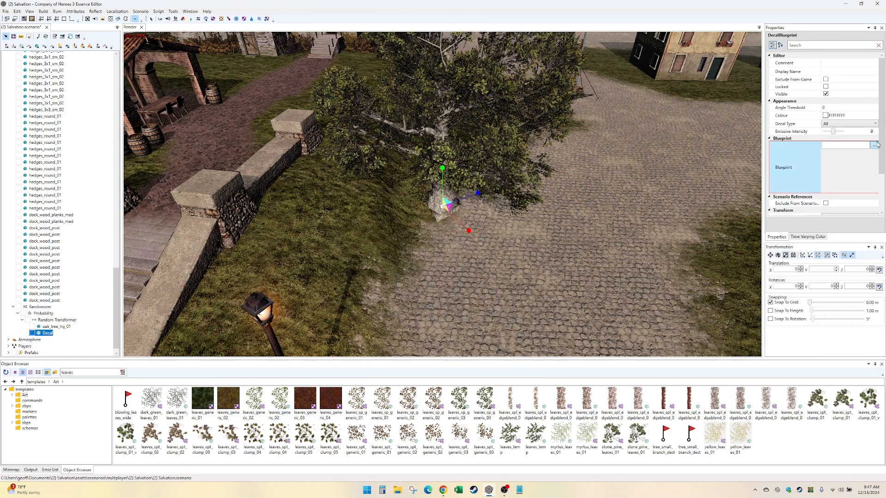
pyautogui.click(874, 145)
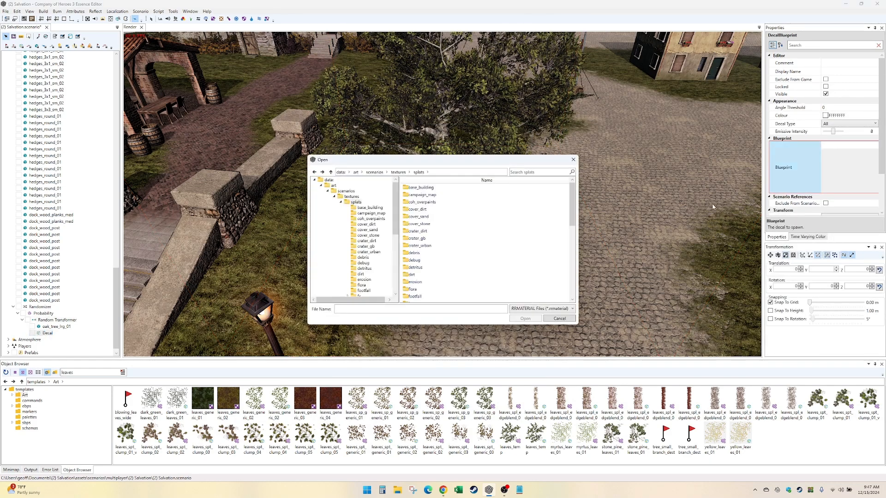
pyautogui.click(529, 171)
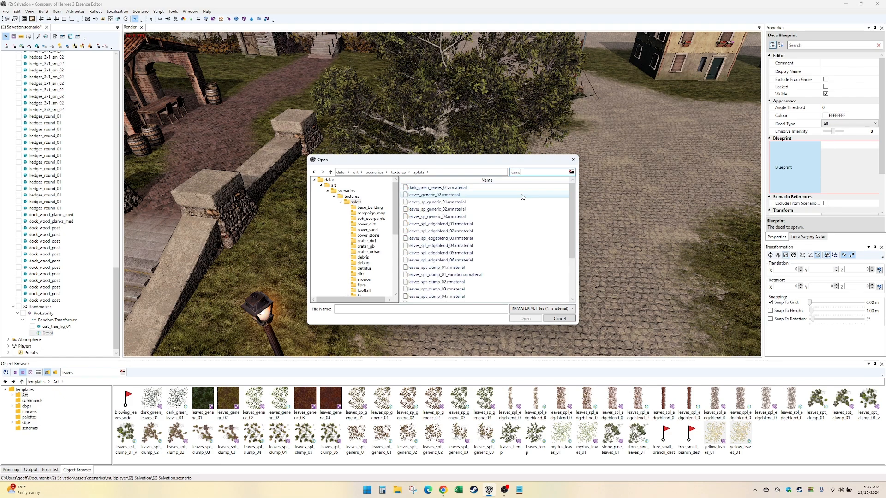
pyautogui.doubleClick(522, 195)
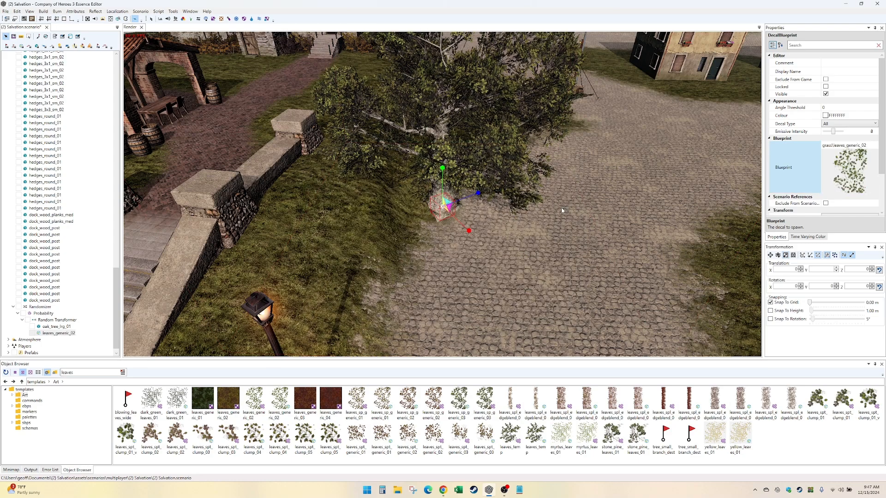
# - Set the leaves decal's scale to 2 on all three axes
pyautogui.scroll(3, 531, 253)
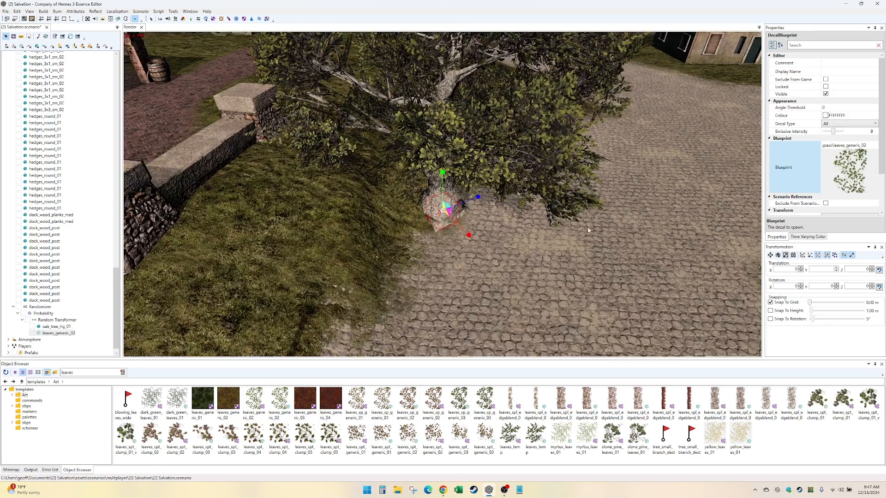
pyautogui.moveTo(587, 230); pyautogui.dragTo(563, 243, button='middle')
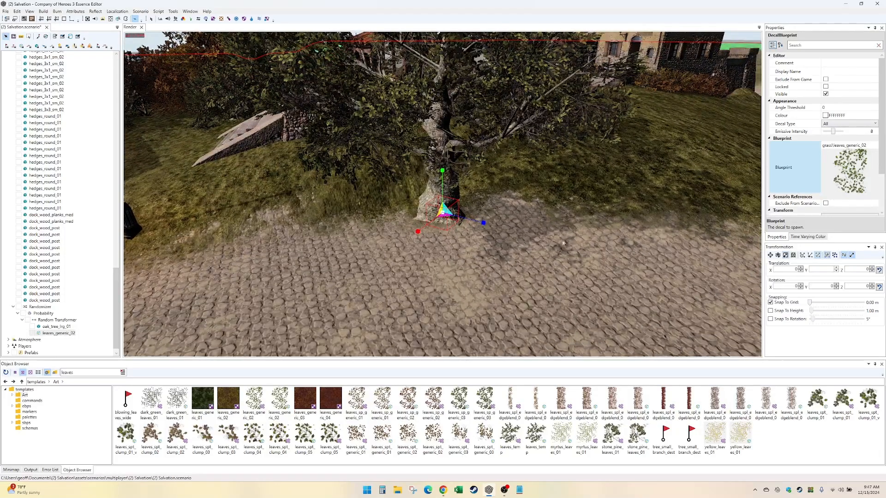
pyautogui.scroll(-1, 807, 176)
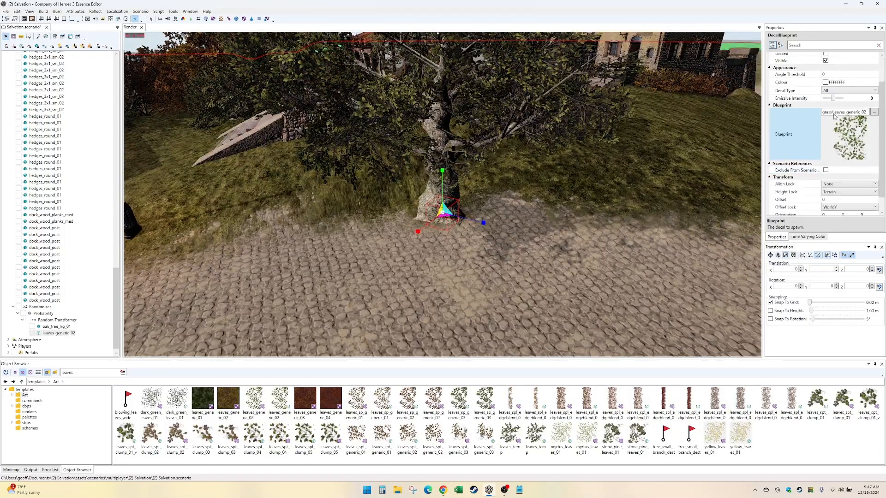
pyautogui.scroll(-1, 823, 138)
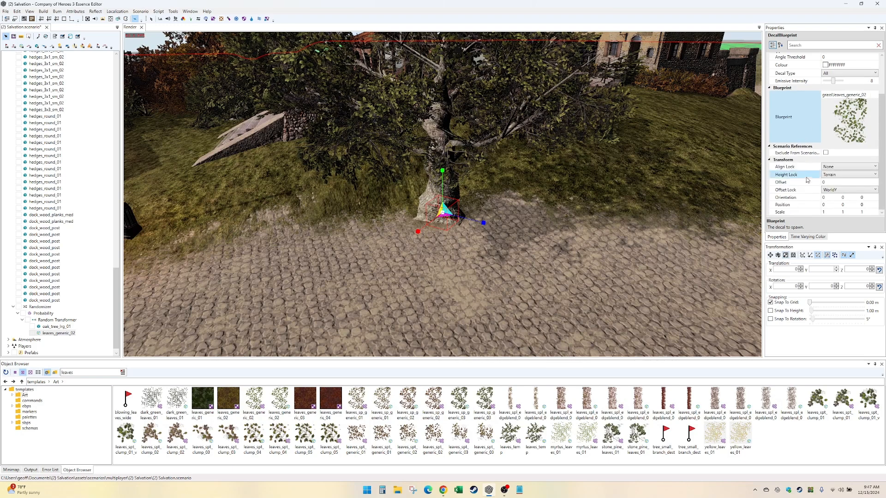
pyautogui.click(831, 212)
pyautogui.write('2')
pyautogui.press('Tab')
pyautogui.write('2')
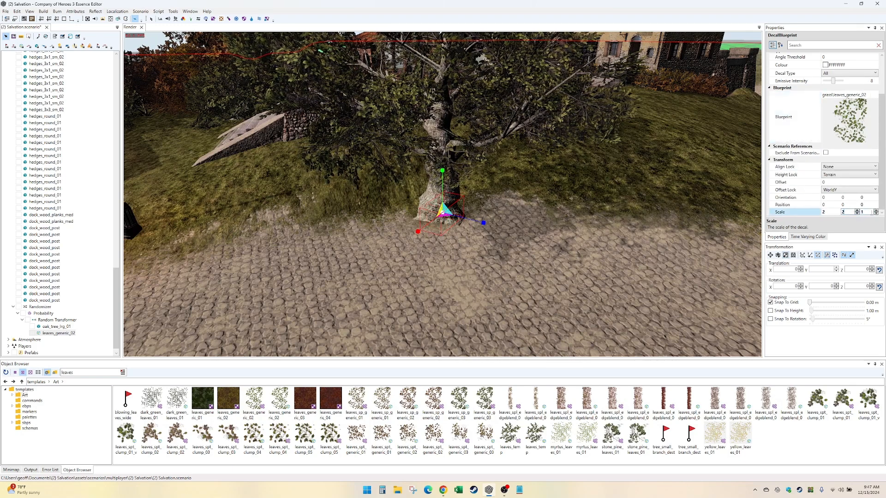
pyautogui.press('Tab')
pyautogui.write('2')
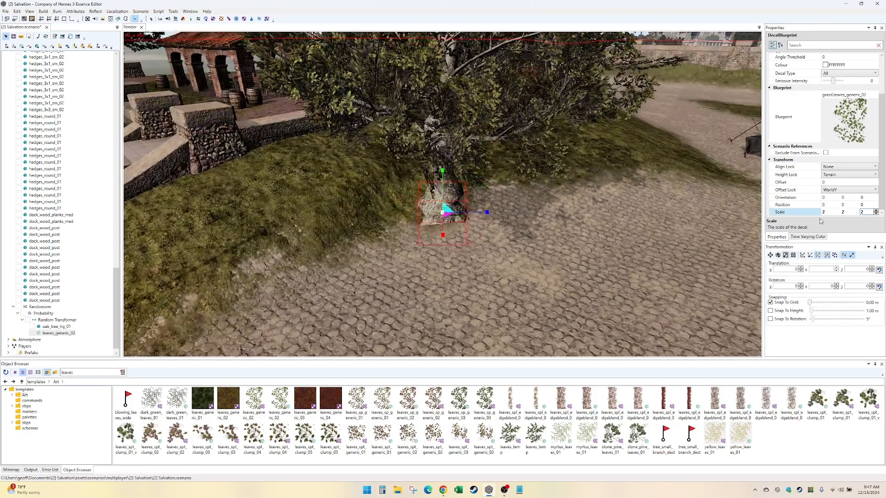
# - Enlarge the leaves decal to a scale of 10 on all three axes
pyautogui.click(830, 212)
pyautogui.write('3')
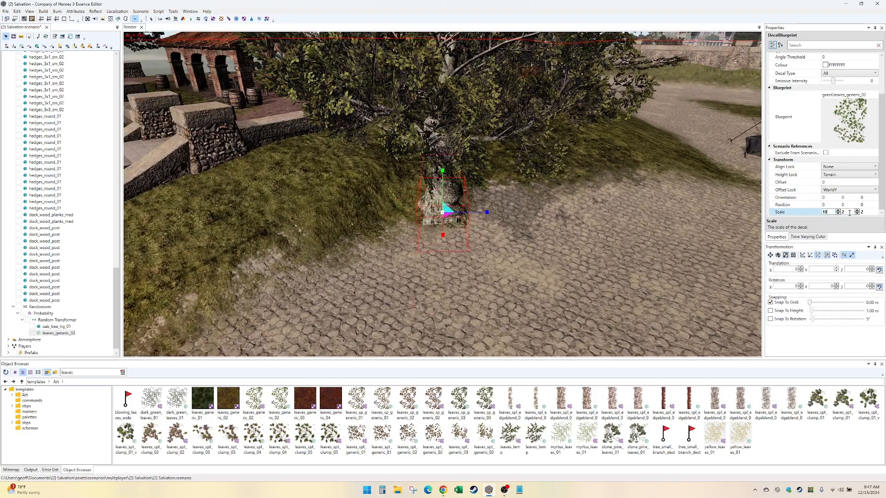
pyautogui.press('Tab')
pyautogui.press('Tab')
pyautogui.write('10')
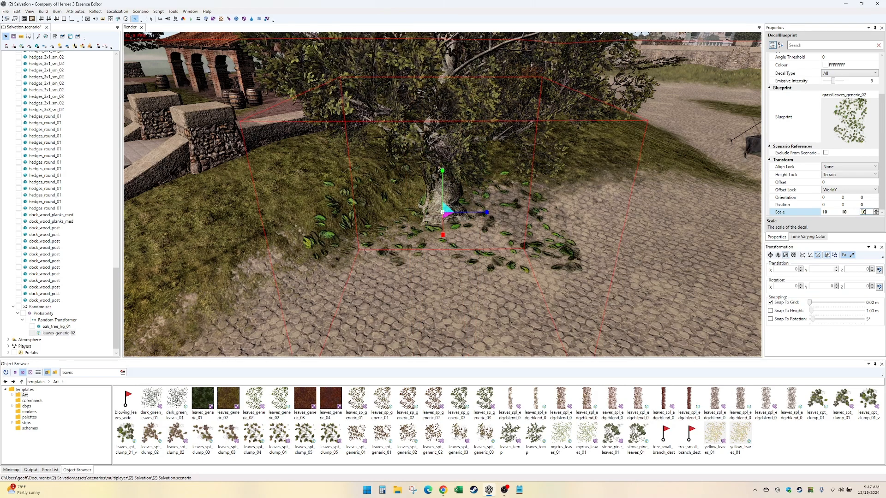
# - Reduce the leaves decal's scale to 8 on all three axes
pyautogui.click(832, 211)
pyautogui.write('8')
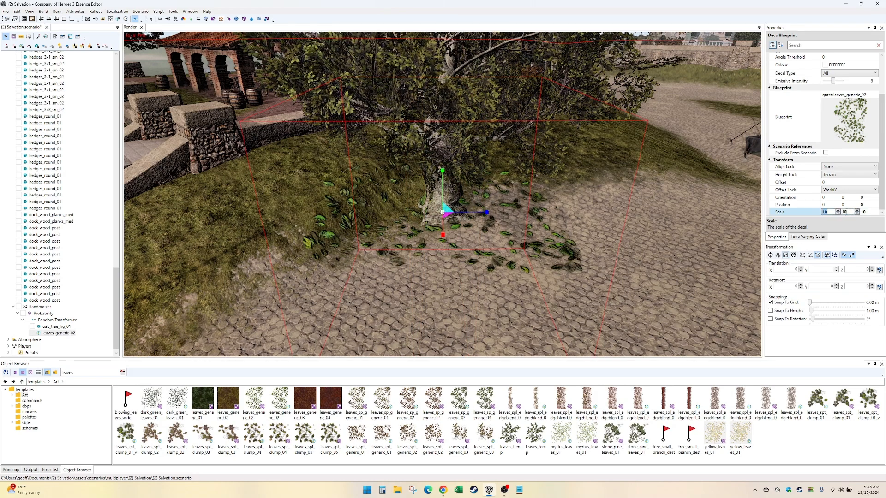
pyautogui.press('Tab')
pyautogui.write('8')
pyautogui.press('Tab')
pyautogui.write('8')
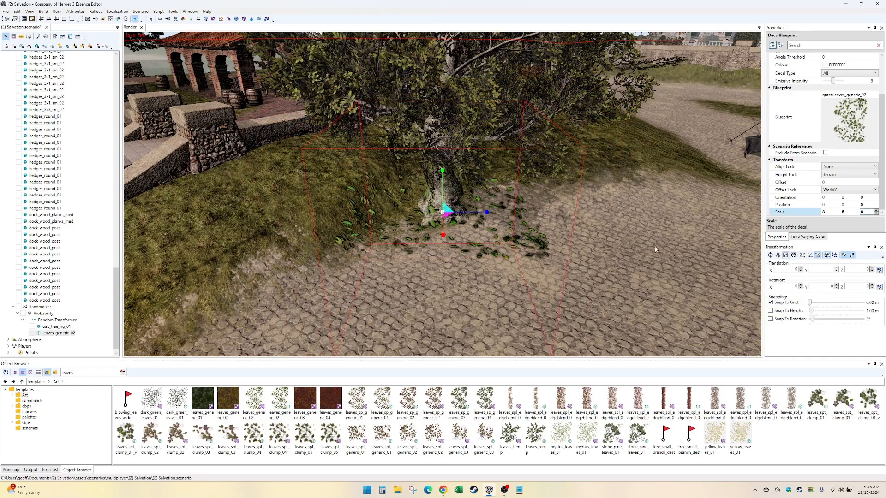
pyautogui.keyDown('alt'); pyautogui.moveTo(604, 234); pyautogui.dragTo(621, 203); pyautogui.keyUp('alt')
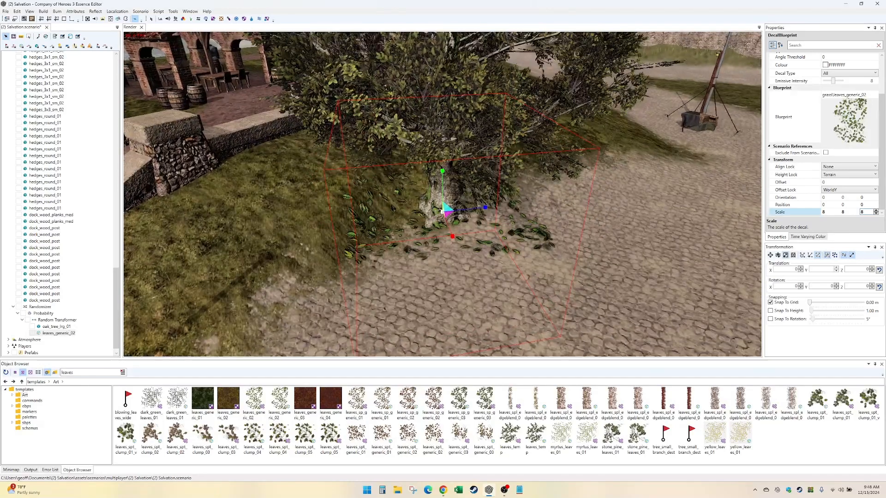
pyautogui.click(63, 334)
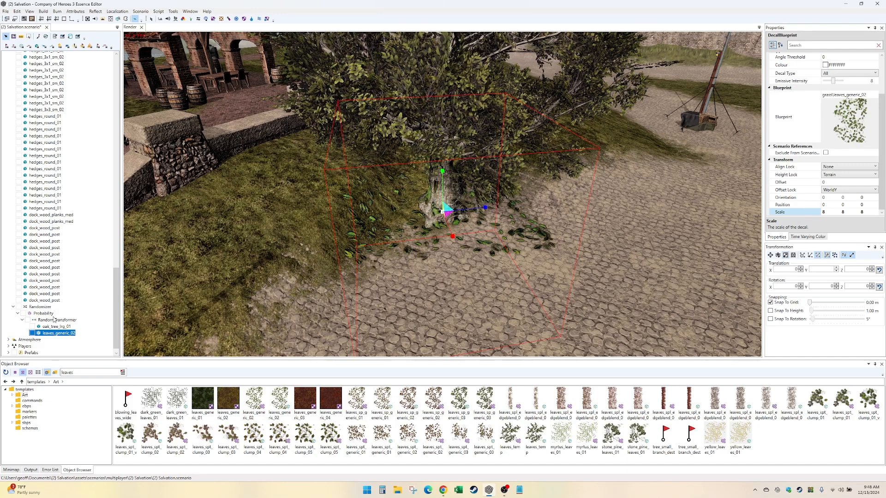
pyautogui.click(55, 319)
pyautogui.click(866, 103)
pyautogui.click(881, 99)
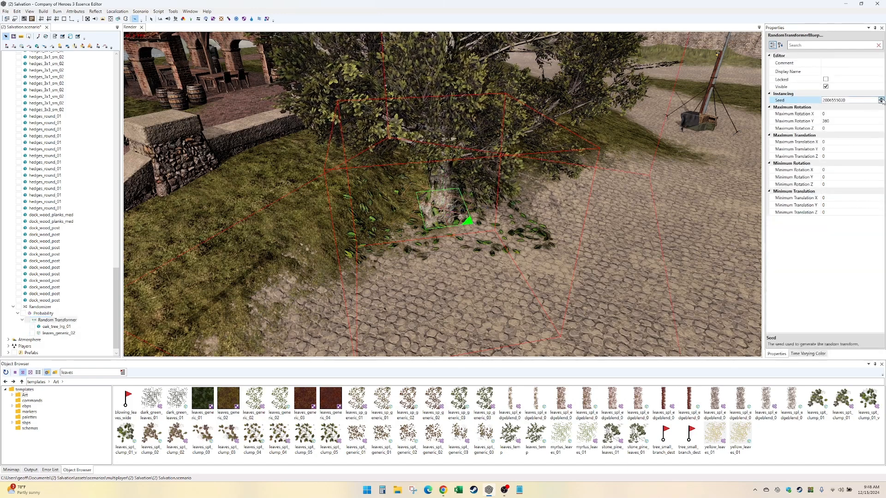
pyautogui.click(881, 99)
pyautogui.click(881, 98)
pyautogui.click(881, 98)
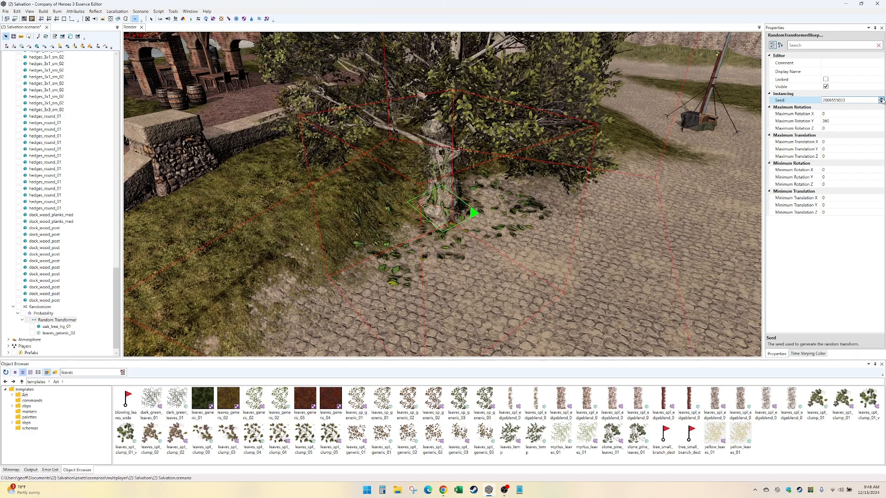
# - Set the leaves_generic_02 decal's scale to 7 on all three axes
pyautogui.moveTo(646, 171); pyautogui.dragTo(719, 198, button='middle')
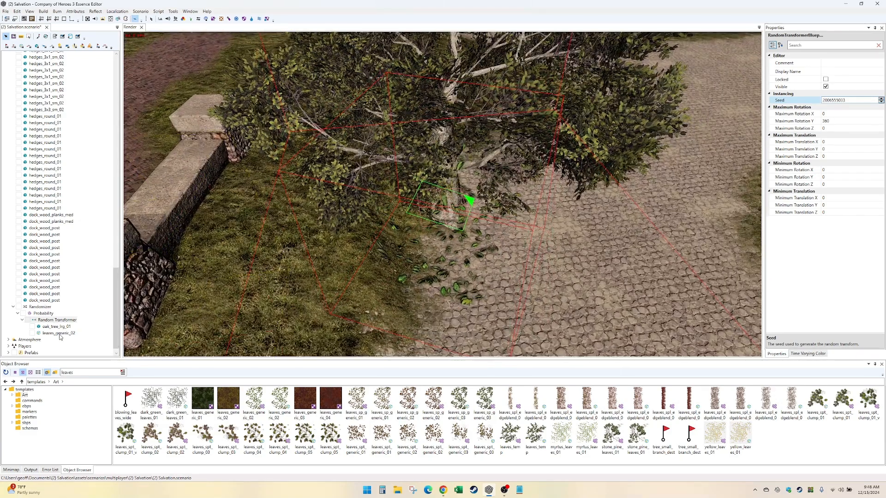
pyautogui.click(393, 309)
pyautogui.click(836, 212)
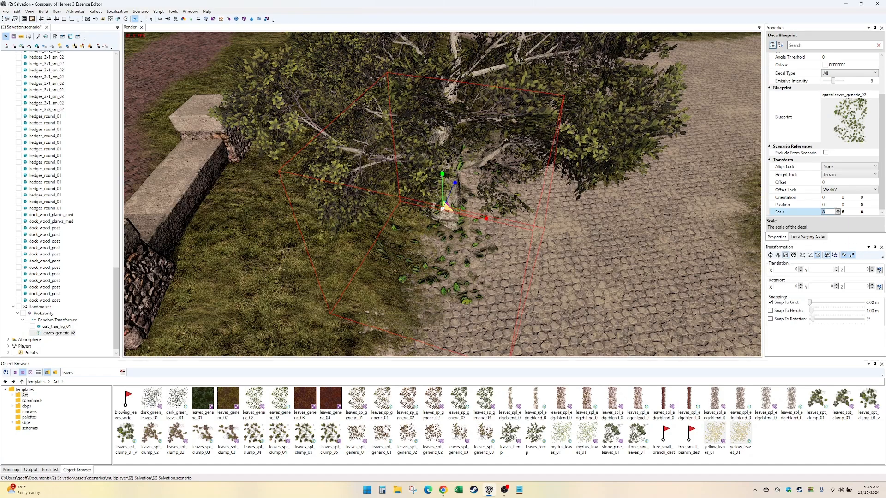
pyautogui.press('Tab')
pyautogui.write('7')
pyautogui.press('Tab')
pyautogui.write('7')
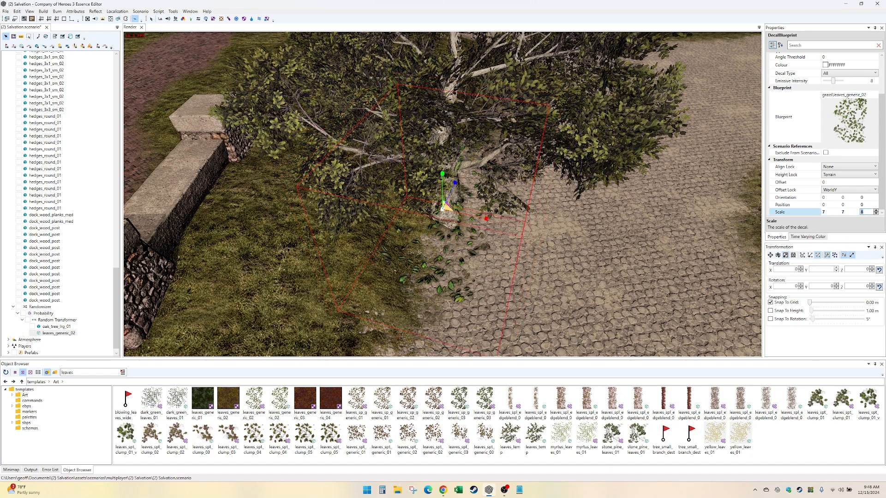
pyautogui.press('Return')
# - Convert the leaves_generic_02 decal under the tree into a splat
pyautogui.moveTo(689, 252); pyautogui.dragTo(690, 252, button='middle')
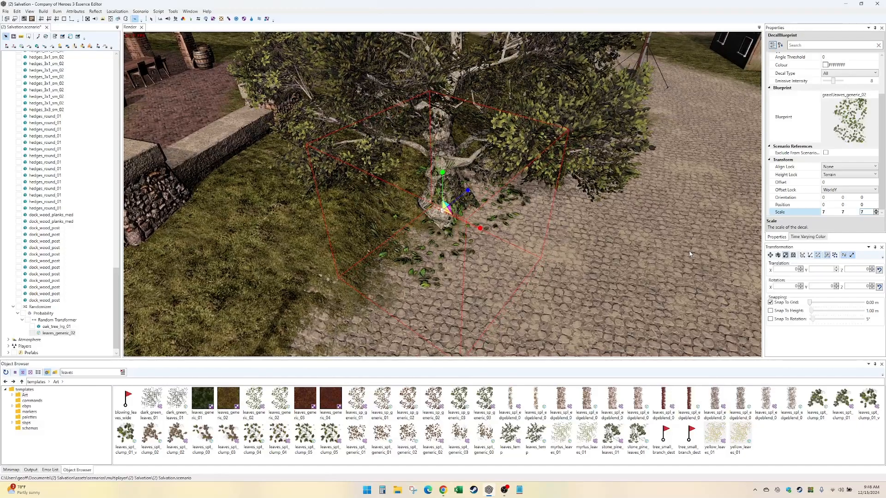
pyautogui.moveTo(403, 275); pyautogui.dragTo(451, 251, button='middle')
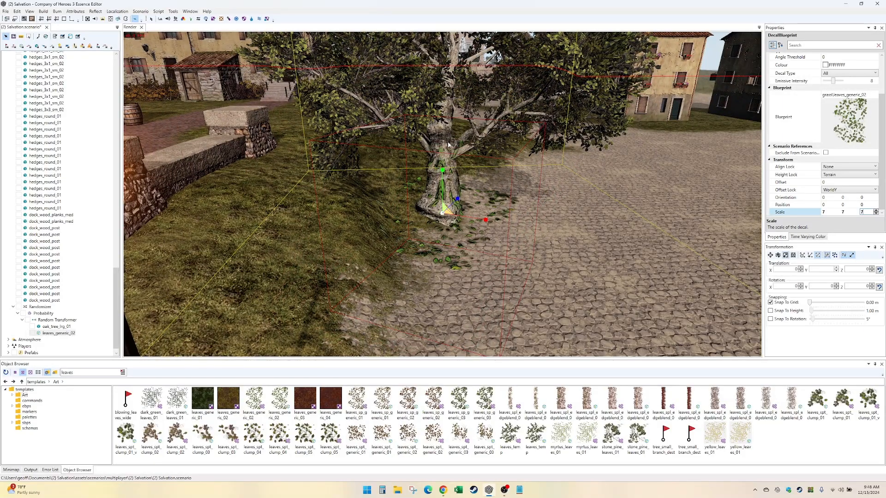
pyautogui.moveTo(448, 145); pyautogui.dragTo(519, 150, button='middle')
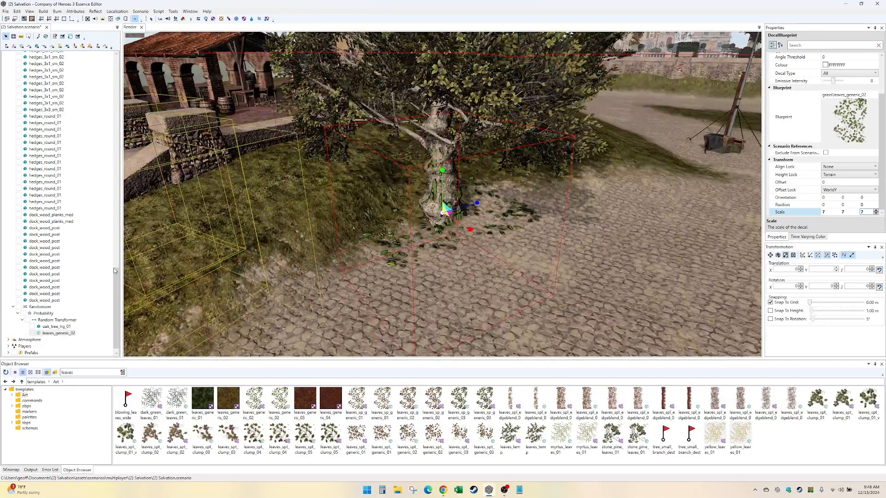
pyautogui.rightClick(58, 339)
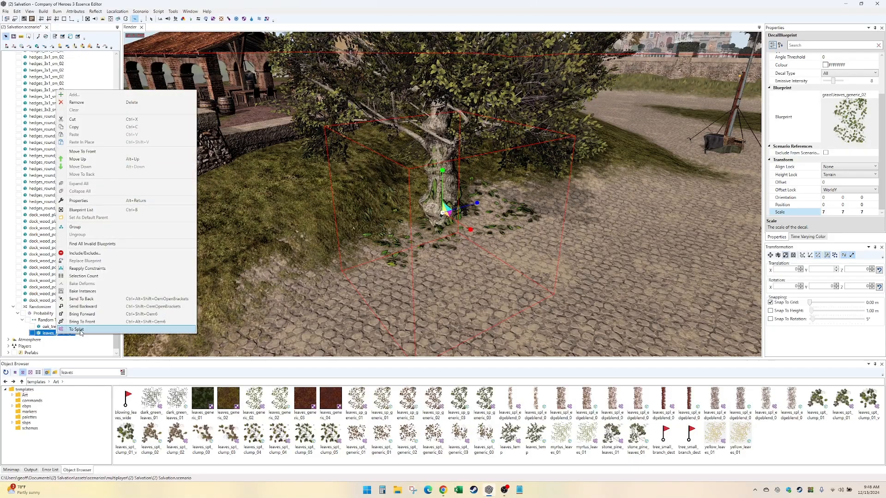
pyautogui.click(77, 337)
pyautogui.moveTo(408, 280); pyautogui.dragTo(438, 303, button='middle')
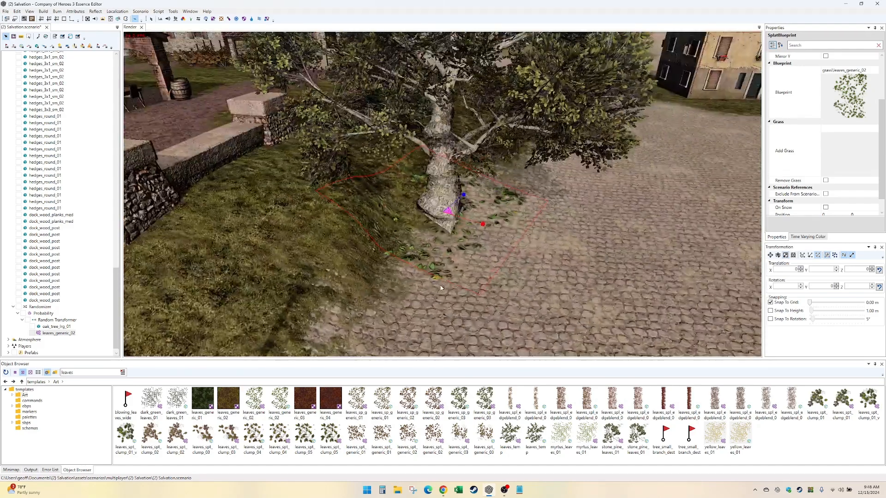
# - Duplicate the leaves_generic_02 splat and change the copy's blueprint to roots_radial_01
pyautogui.rightClick(59, 320)
pyautogui.click(53, 333)
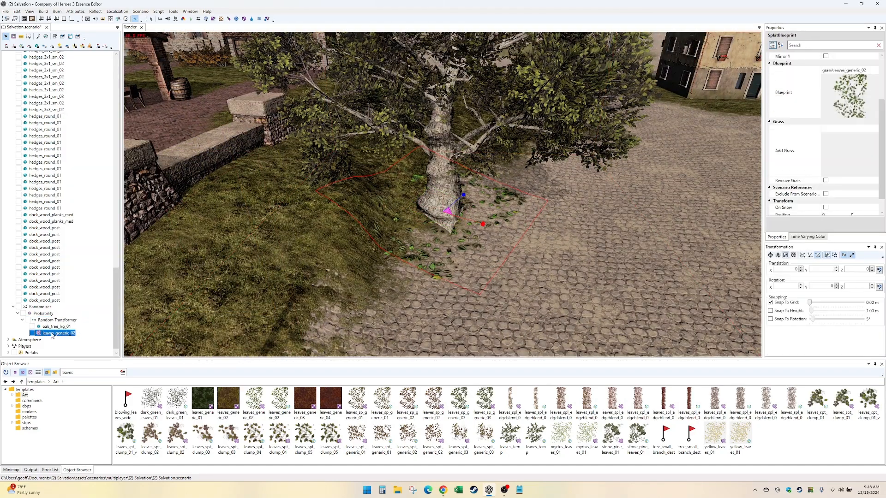
pyautogui.hotkey('ctrl', 'd')
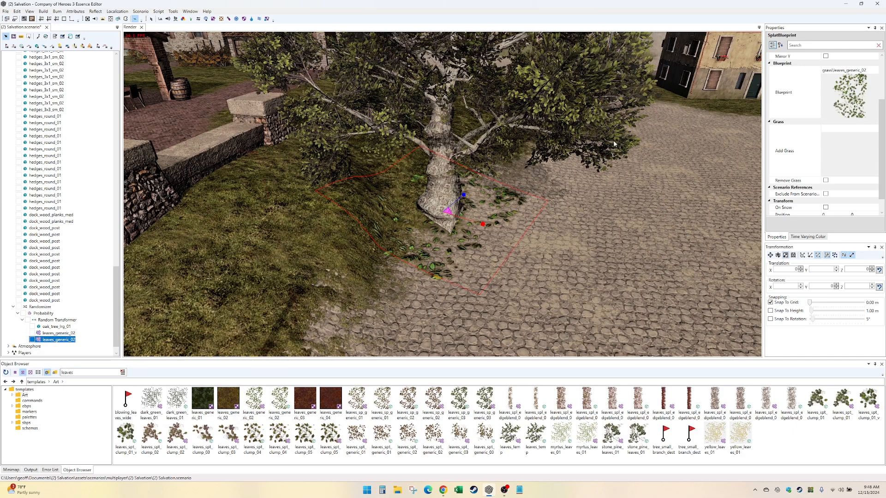
pyautogui.click(875, 72)
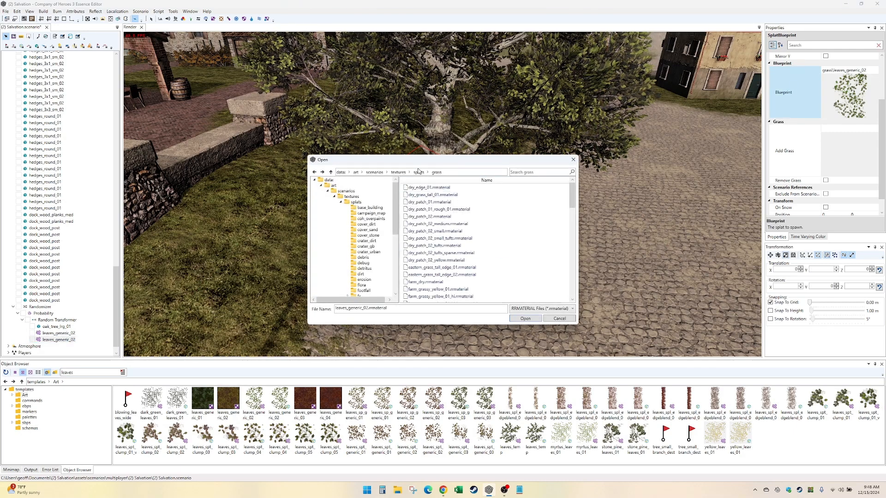
pyautogui.click(418, 173)
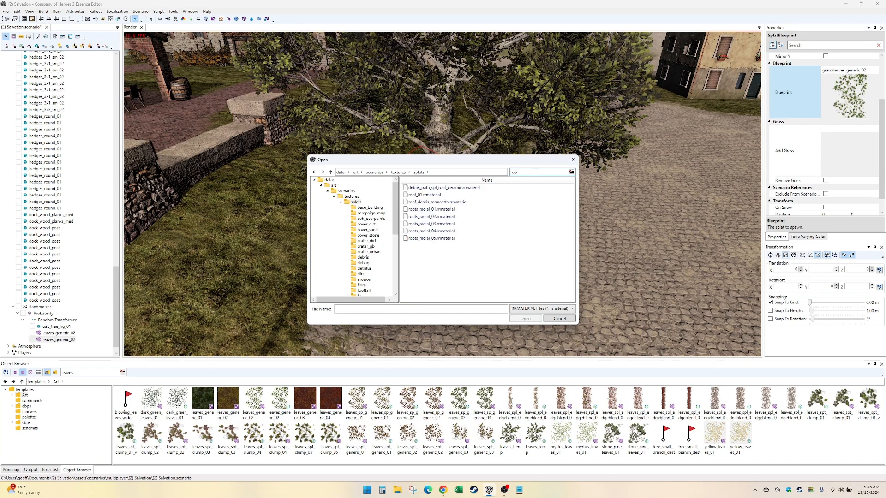
pyautogui.doubleClick(495, 188)
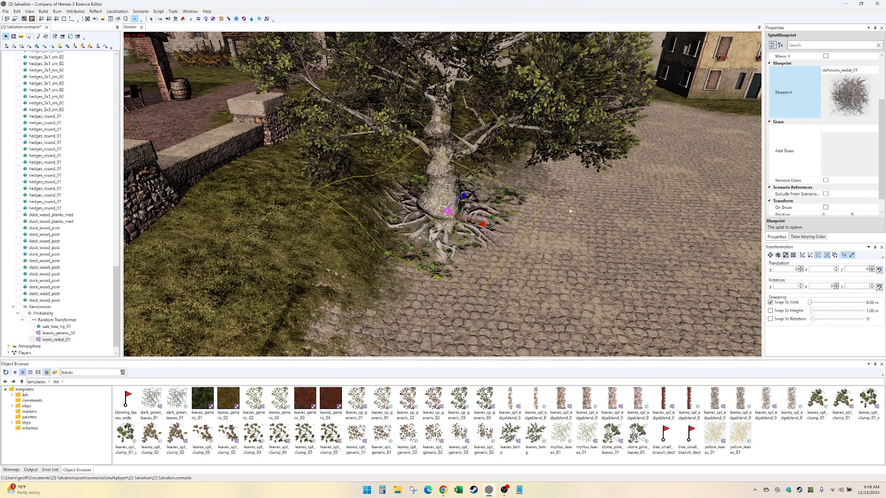
# - Duplicate the Probability node that holds the Random Transformer with the oak tree, leaves and roots
pyautogui.moveTo(620, 237); pyautogui.dragTo(462, 233, button='middle')
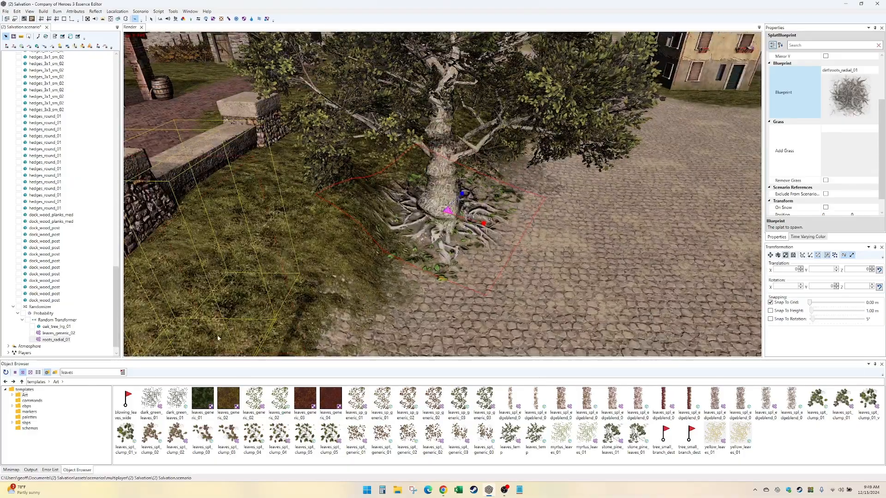
pyautogui.moveTo(458, 278)
pyautogui.mouseDown(button='middle')
pyautogui.moveTo(475, 249)
pyautogui.moveTo(461, 286)
pyautogui.mouseUp(button='middle')
pyautogui.click(853, 160)
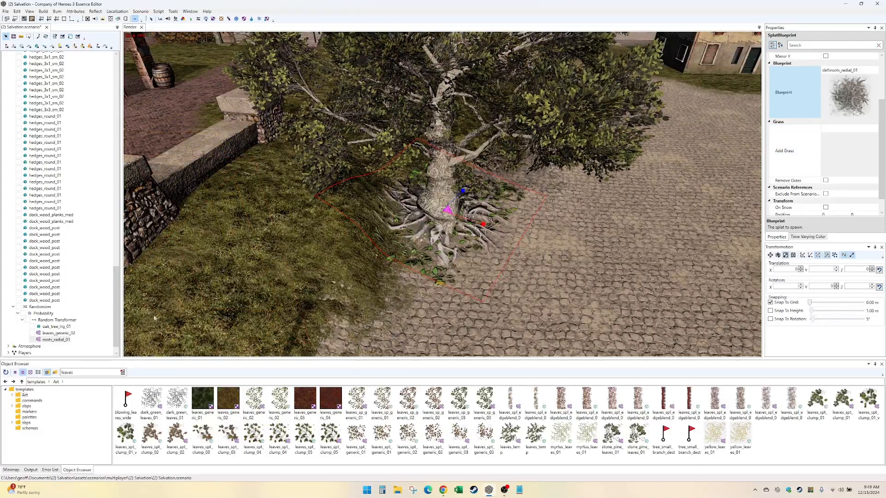
pyautogui.click(60, 322)
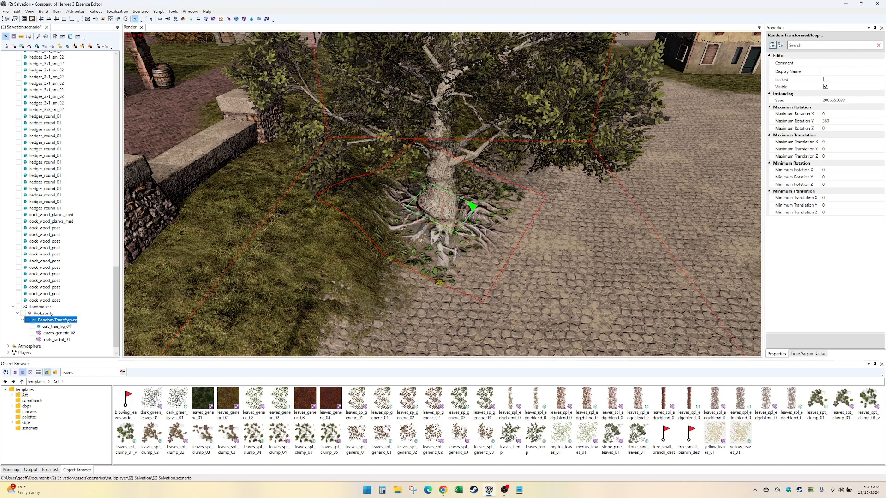
pyautogui.click(43, 314)
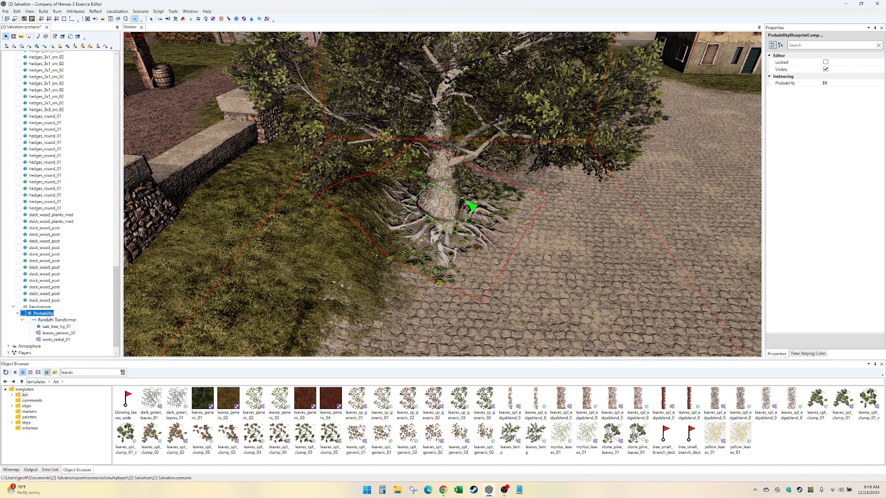
pyautogui.hotkey('ctrl', 'd')
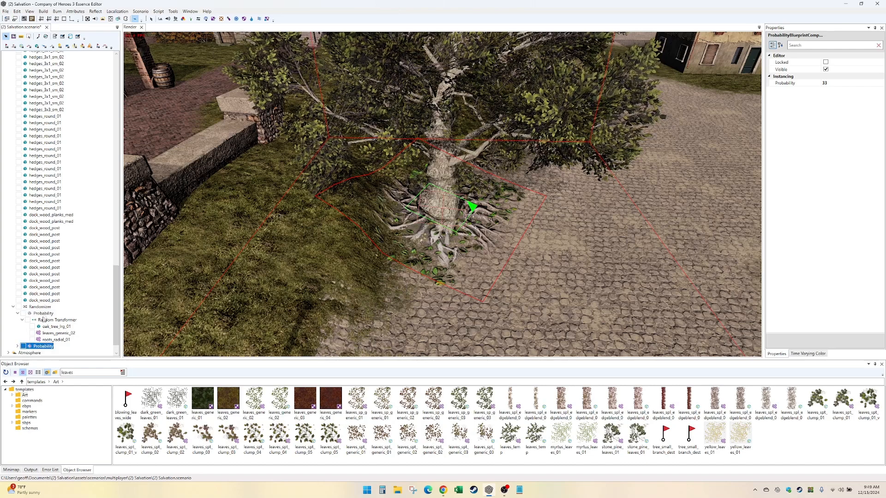
# - Change the blueprint of the oak tree in the duplicated Probability node to oak_tree_lrg_01_autumn_multi
pyautogui.click(18, 346)
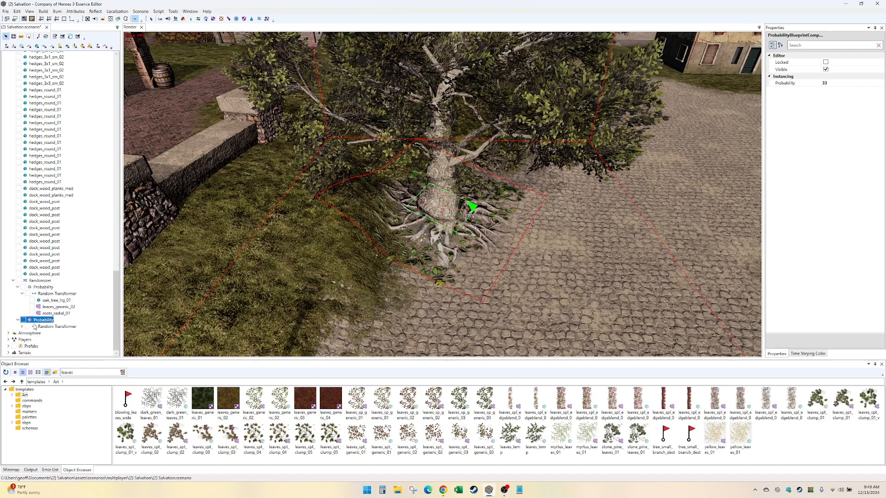
pyautogui.click(22, 326)
pyautogui.click(65, 327)
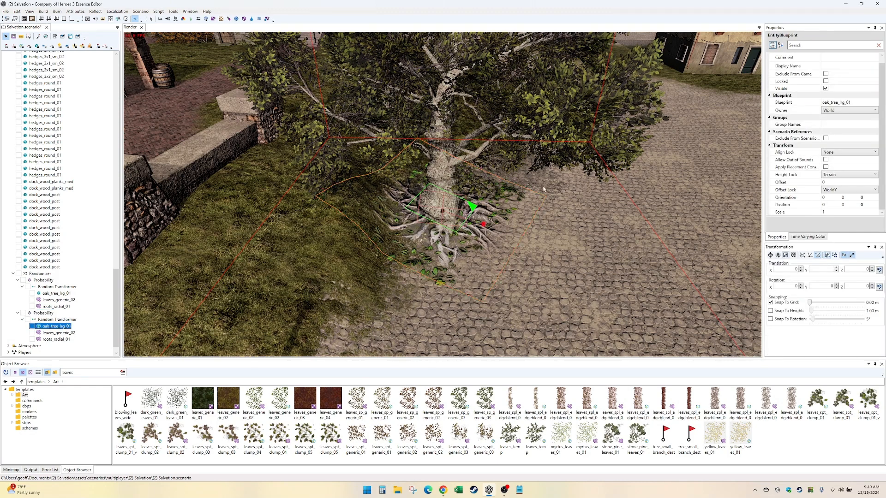
pyautogui.click(874, 102)
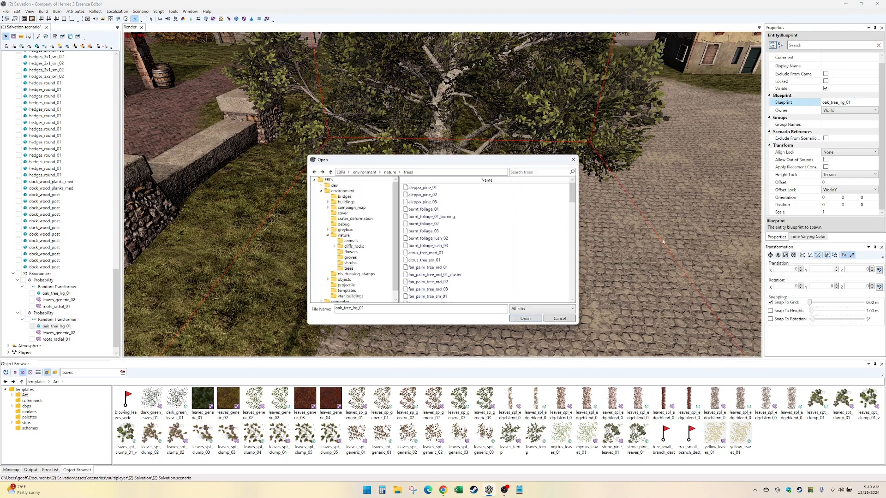
pyautogui.scroll(-5, 574, 277)
pyautogui.scroll(-3, 574, 276)
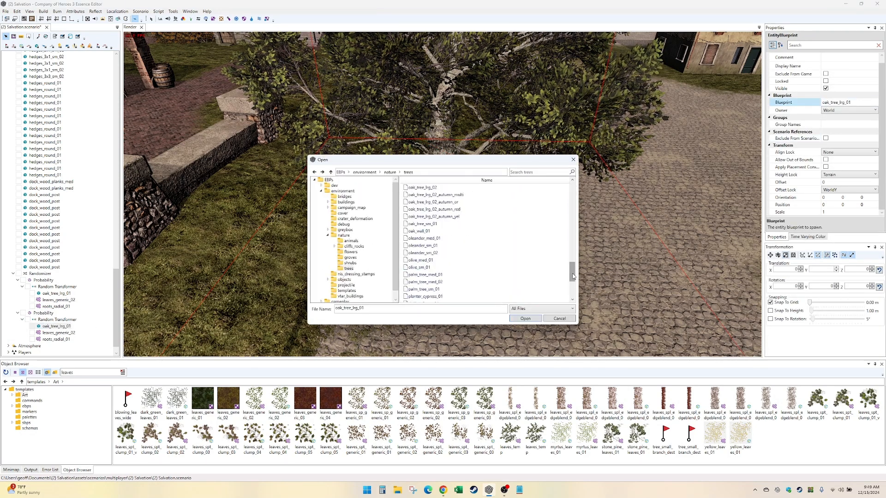
pyautogui.click(494, 196)
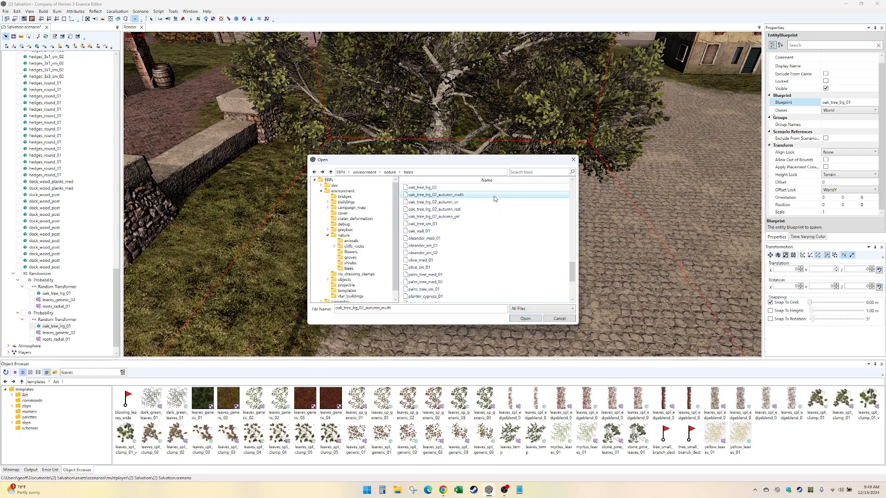
pyautogui.scroll(2, 494, 196)
pyautogui.doubleClick(494, 202)
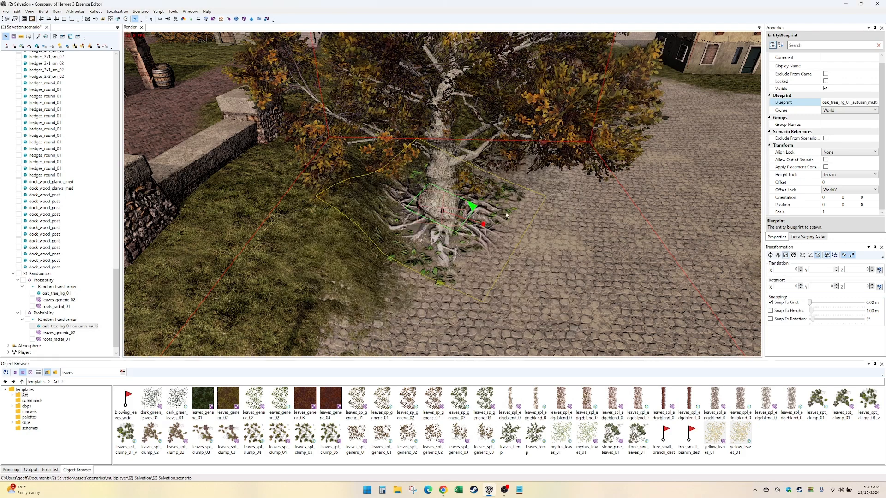
# - Search the splats for "leaves" and change the duplicated group's leaves_generic_02 splat to the leaves_spt_generic_01 blueprint
pyautogui.click(65, 333)
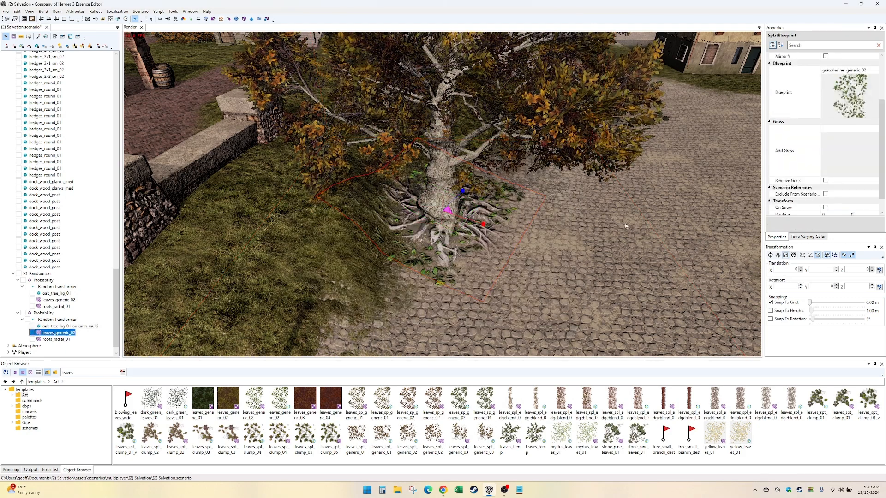
pyautogui.click(874, 71)
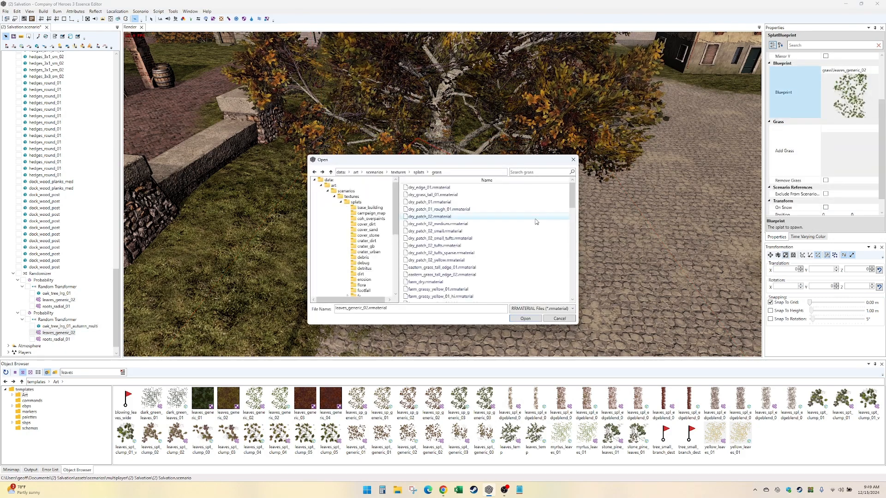
pyautogui.scroll(-12, 534, 222)
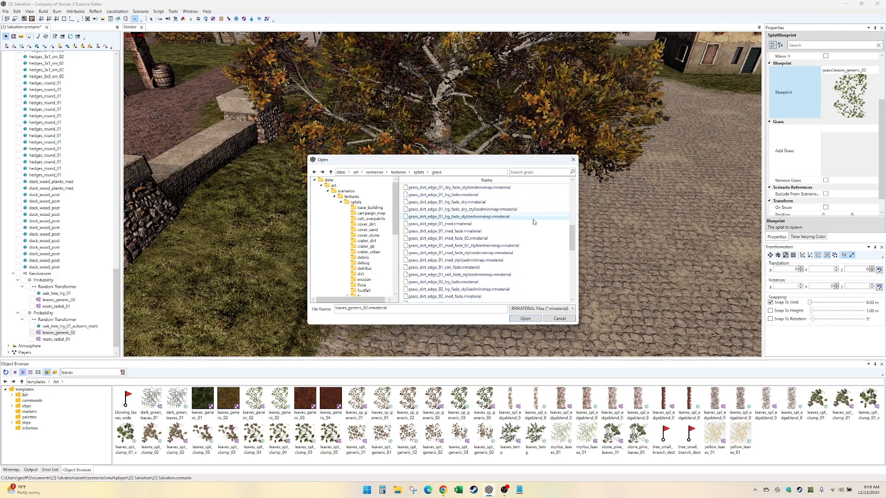
pyautogui.scroll(-8, 535, 222)
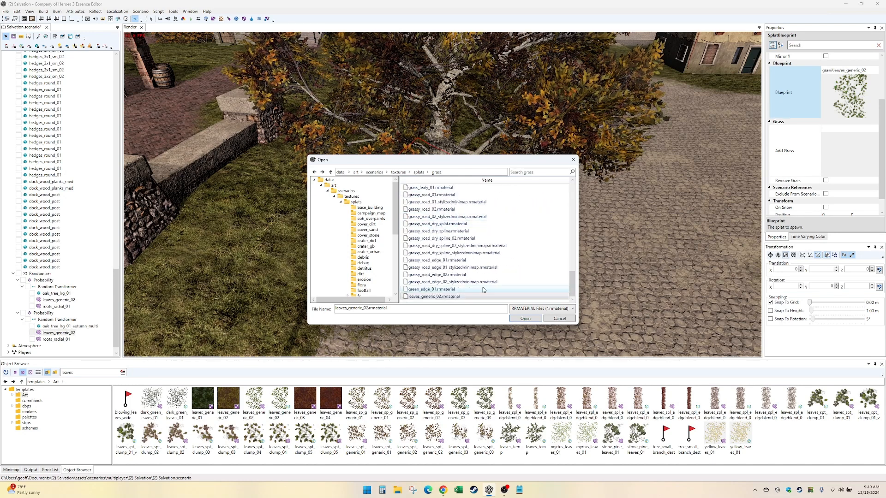
pyautogui.scroll(18, 488, 290)
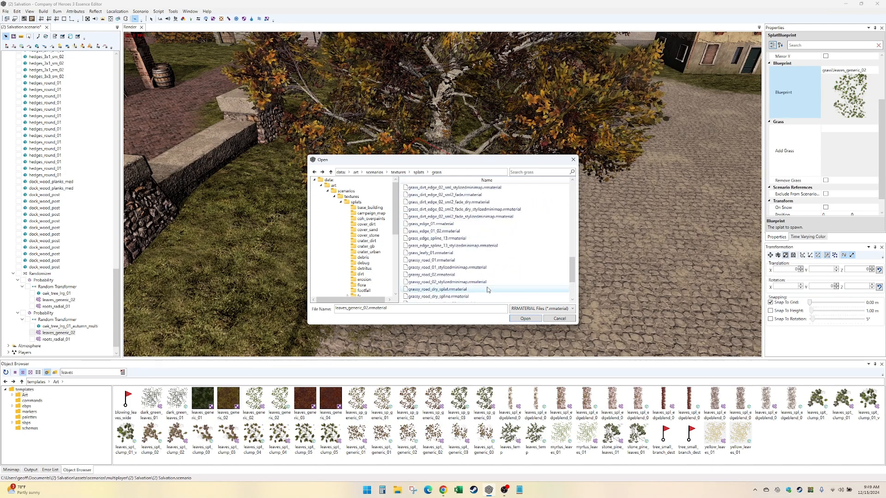
pyautogui.scroll(1, 489, 283)
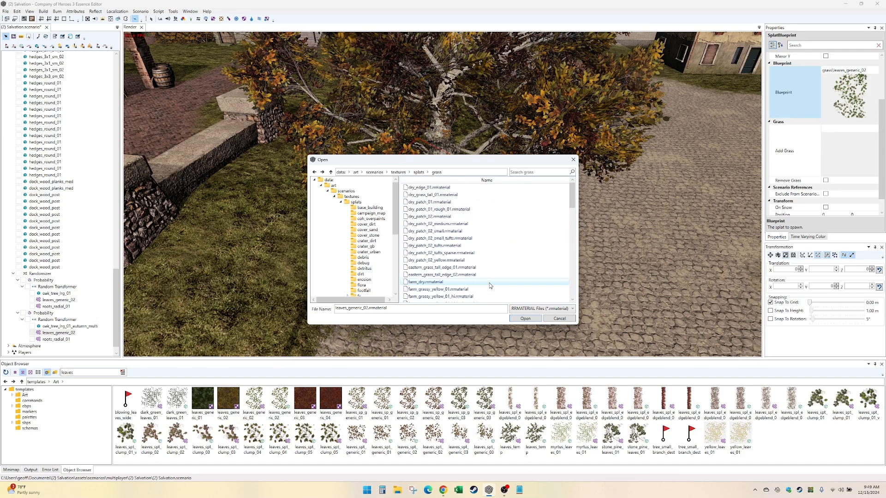
pyautogui.click(418, 173)
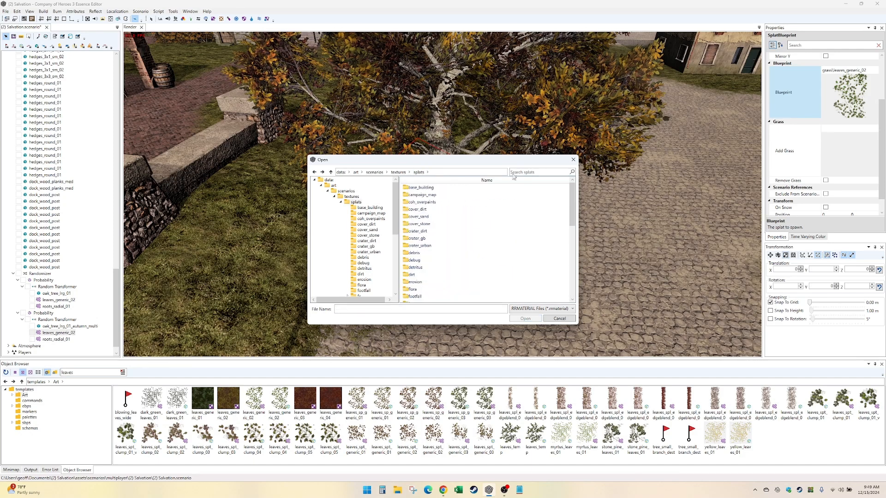
pyautogui.click(528, 172)
pyautogui.write('leaves')
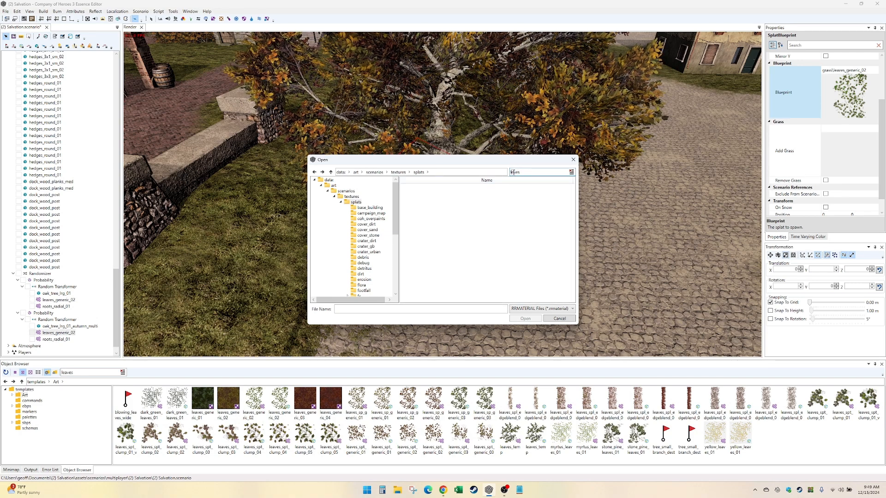
pyautogui.click(514, 172)
pyautogui.write('a')
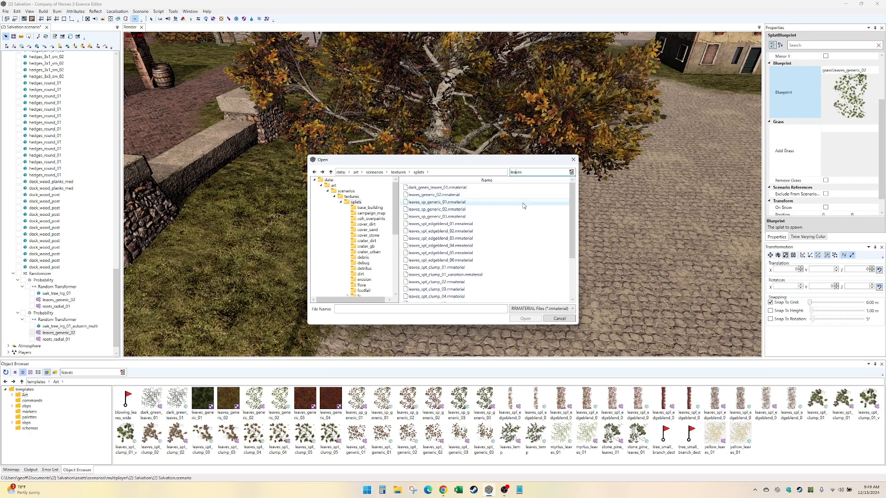
pyautogui.scroll(-3, 503, 289)
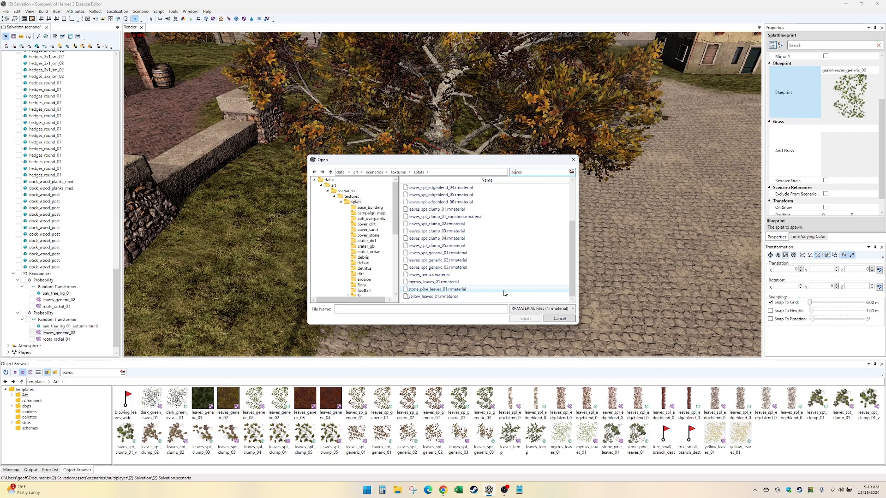
pyautogui.doubleClick(508, 253)
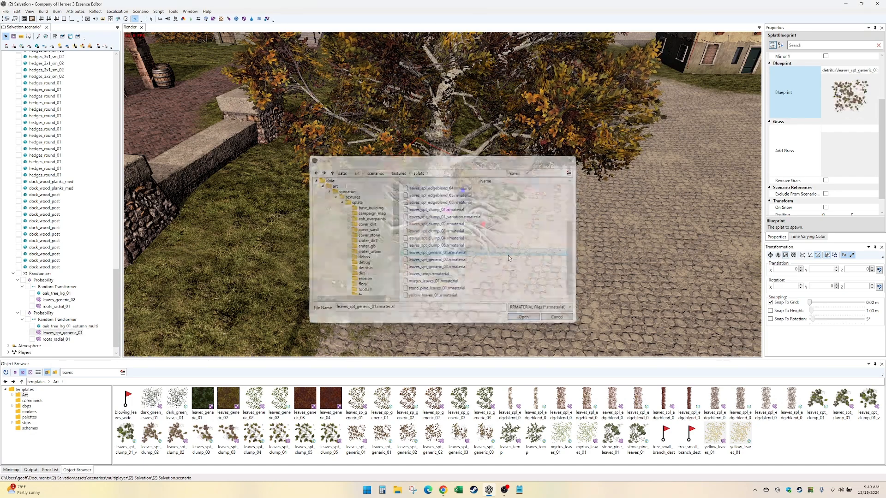
pyautogui.moveTo(508, 253); pyautogui.dragTo(438, 256, button='middle')
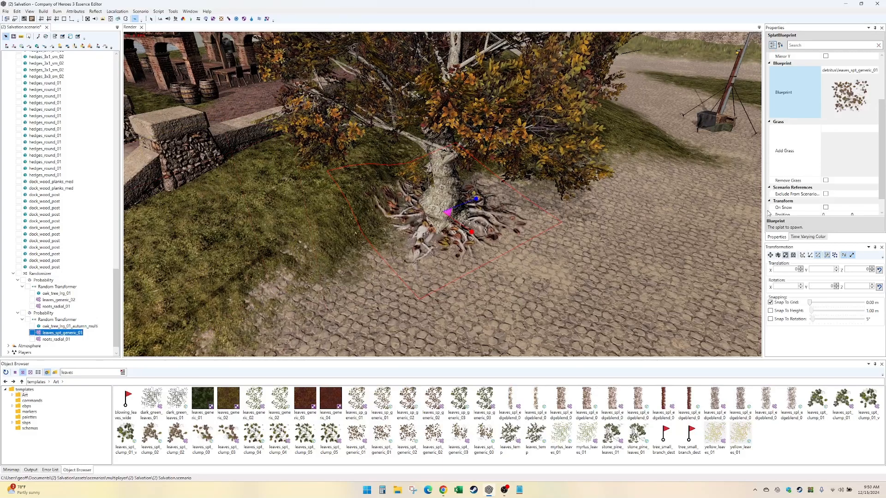
pyautogui.scroll(-1, 784, 213)
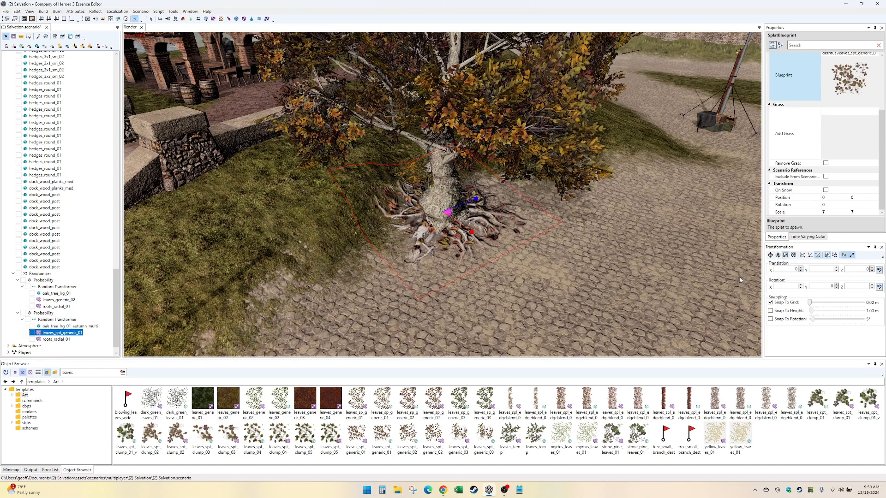
pyautogui.moveTo(471, 232); pyautogui.dragTo(494, 250)
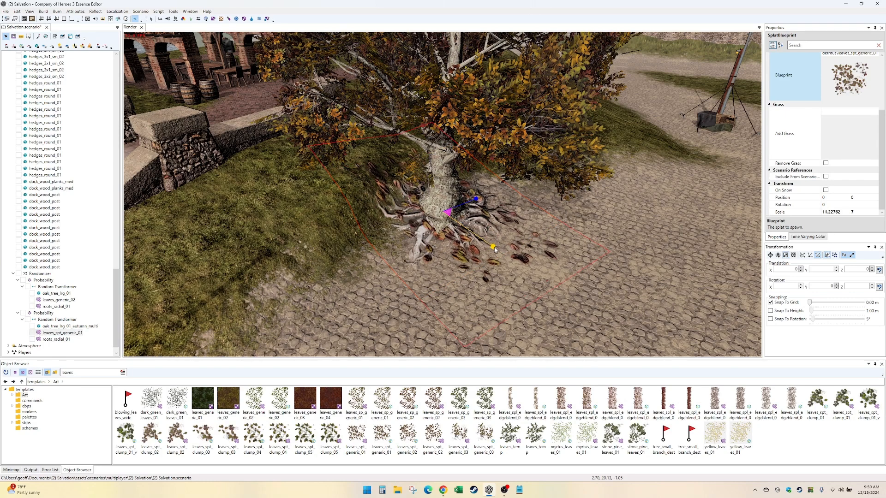
pyautogui.hotkey('ctrl', 'z')
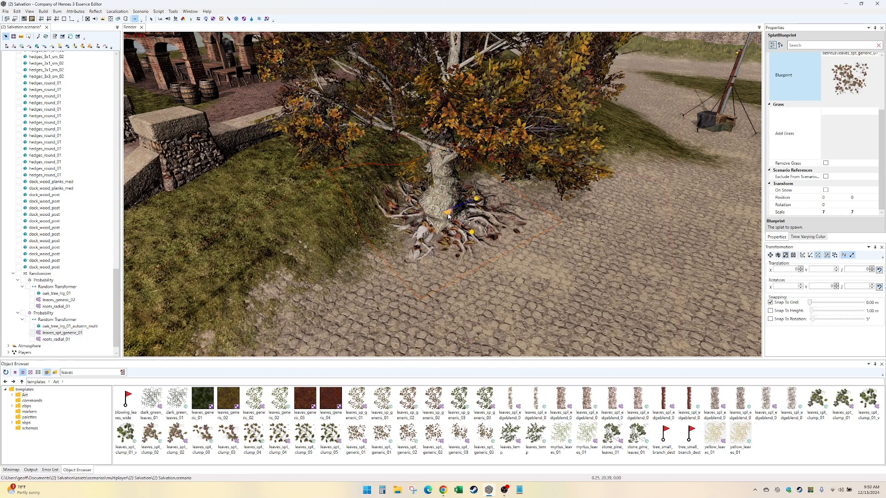
pyautogui.moveTo(464, 233); pyautogui.dragTo(464, 242)
pyautogui.hotkey('ctrl', 'z')
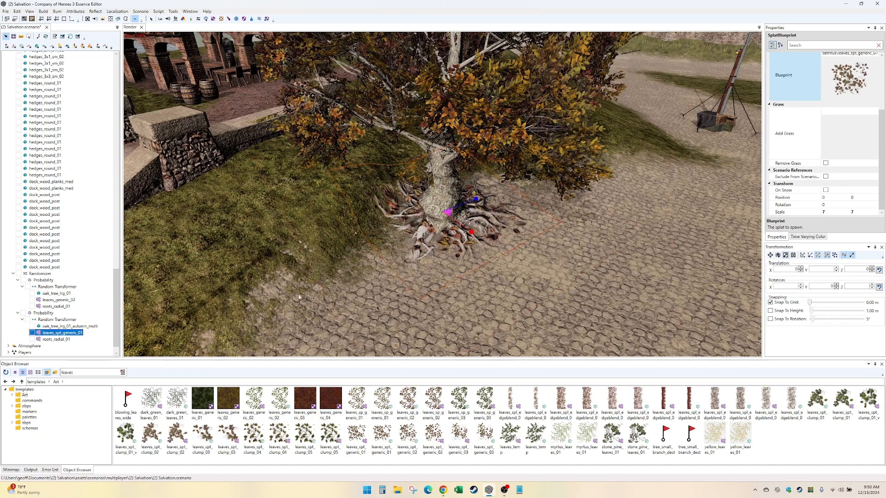
# - Duplicate the leaves_spt_generic_01 splat twice and spread the splats around the autumn oak, placing one at about -2.43, -1.56
pyautogui.click(765, 253)
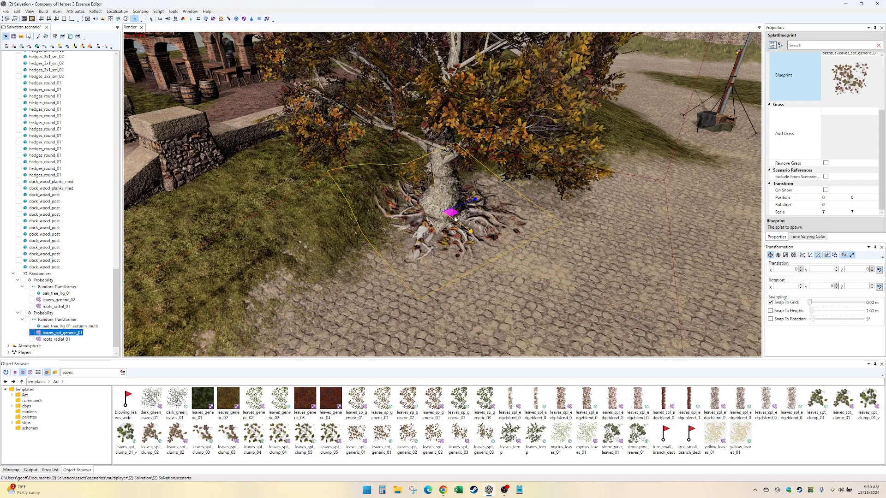
pyautogui.moveTo(448, 212); pyautogui.dragTo(392, 215)
pyautogui.hotkey('ctrl', 'd')
pyautogui.hotkey('ctrl', 'd')
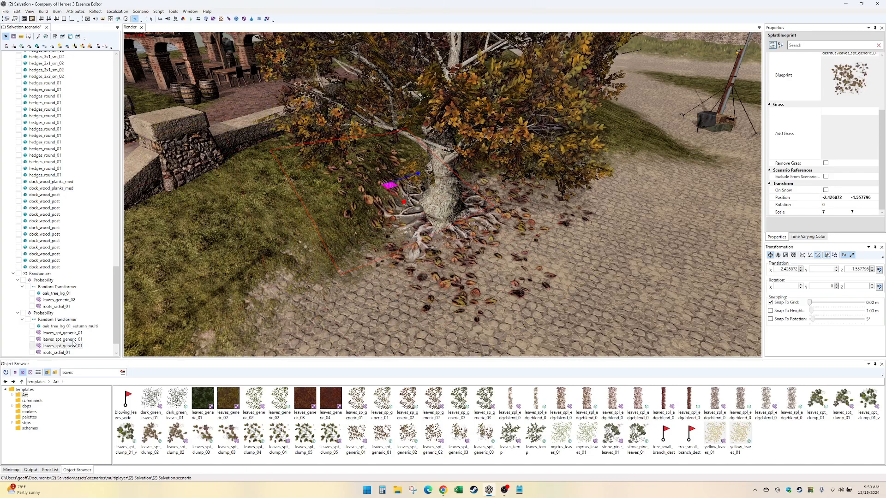
# - Make three copies of the first group's leaves_generic_02 splat and spread them around the trunk, with the last at about 2.38, -1.93
pyautogui.click(59, 307)
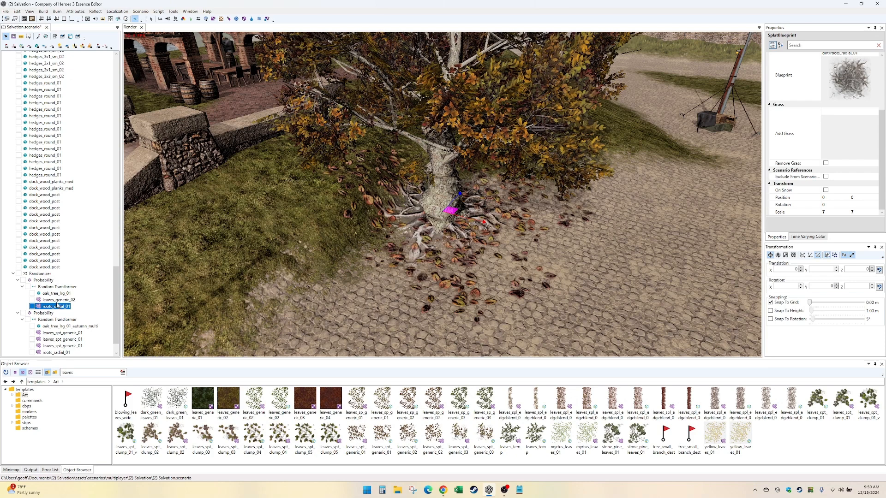
pyautogui.click(463, 285)
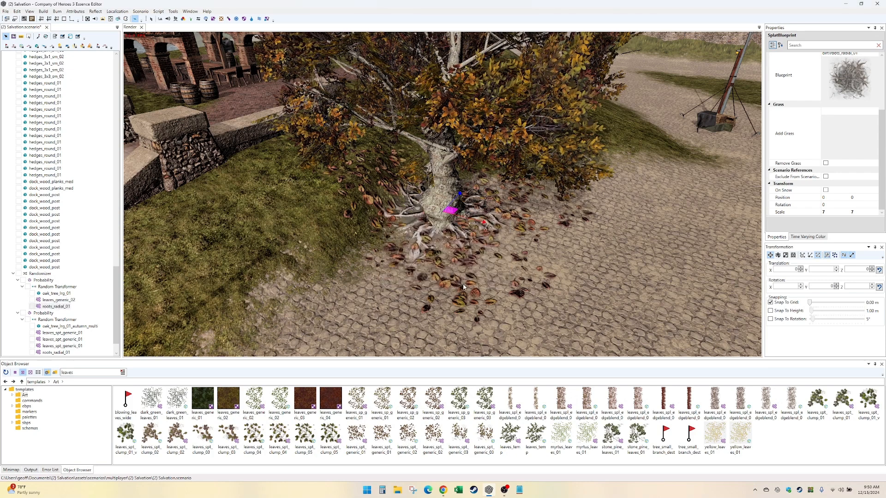
pyautogui.click(67, 306)
pyautogui.click(64, 300)
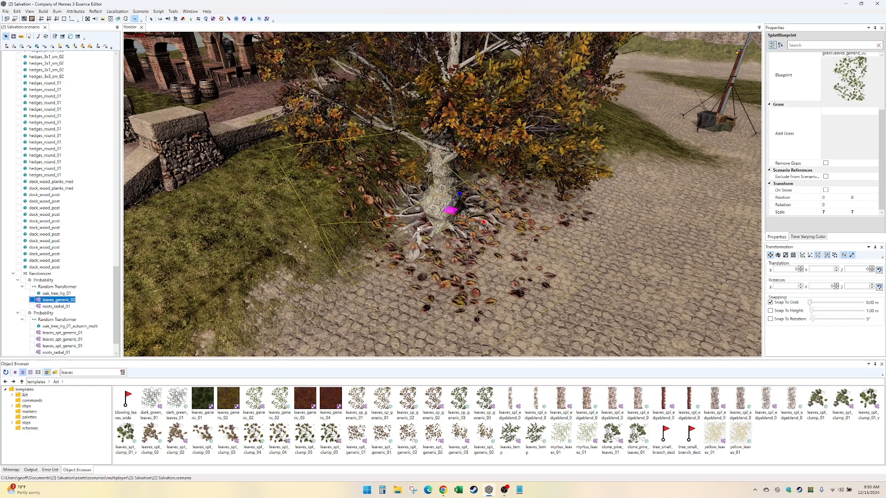
pyautogui.moveTo(449, 215)
pyautogui.keyDown('shift'); pyautogui.mouseDown()
pyautogui.moveTo(406, 233)
pyautogui.moveTo(511, 217)
pyautogui.mouseUp(); pyautogui.keyUp('shift')
pyautogui.keyDown('alt'); pyautogui.moveTo(436, 295); pyautogui.dragTo(466, 284); pyautogui.keyUp('alt')
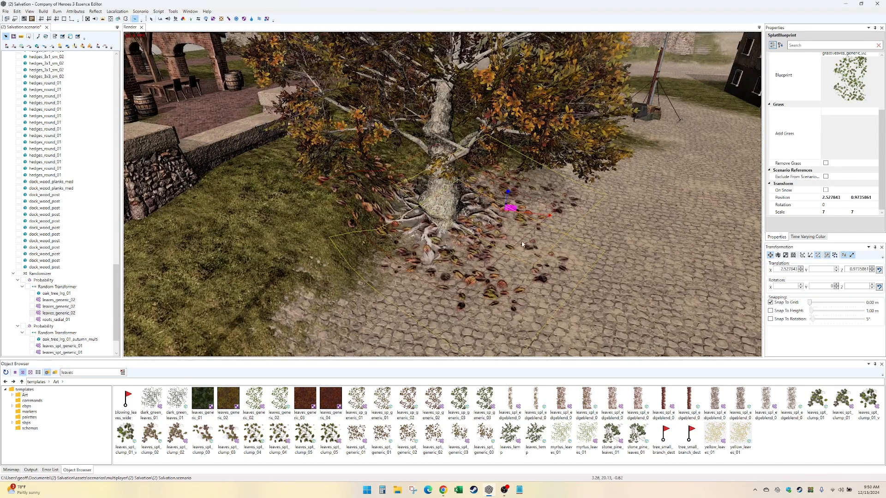
pyautogui.keyDown('shift'); pyautogui.moveTo(510, 209); pyautogui.dragTo(488, 285); pyautogui.keyUp('shift')
pyautogui.keyDown('alt'); pyautogui.moveTo(488, 326); pyautogui.dragTo(511, 332); pyautogui.keyUp('alt')
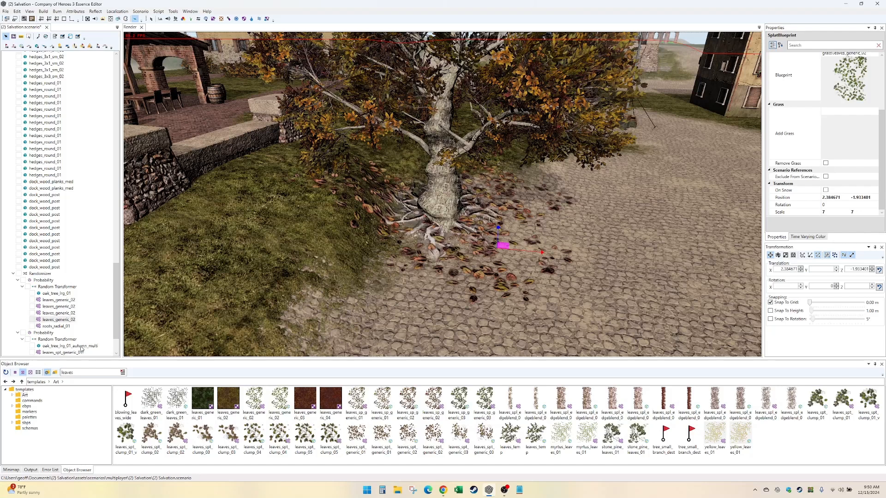
# - Duplicate the autumn oak's Probability node inside the Randomizer and expand the copy down to its tree and splats
pyautogui.click(49, 339)
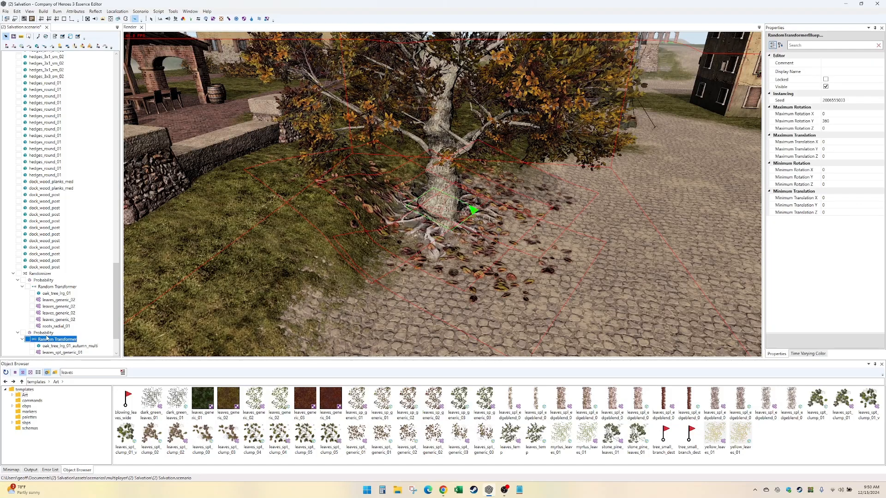
pyautogui.click(44, 334)
pyautogui.hotkey('ctrl', 'c')
pyautogui.hotkey('ctrl', 'v')
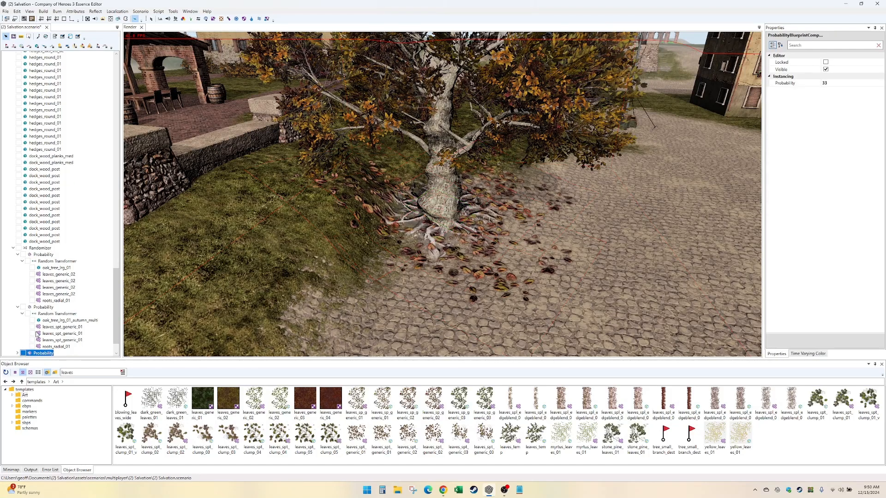
pyautogui.click(18, 353)
pyautogui.click(22, 353)
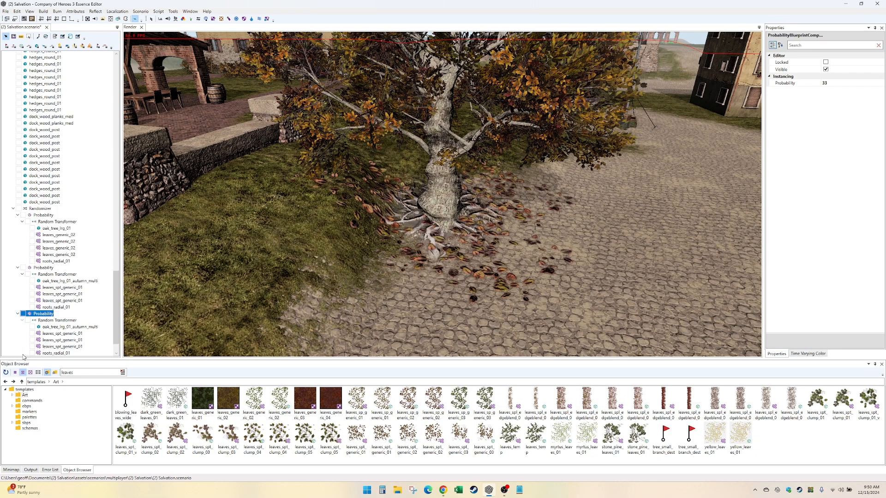
# - Change the oak tree's blueprint in the third Probability node to oak_tree_lrg_01_autumn_yel
pyautogui.click(46, 327)
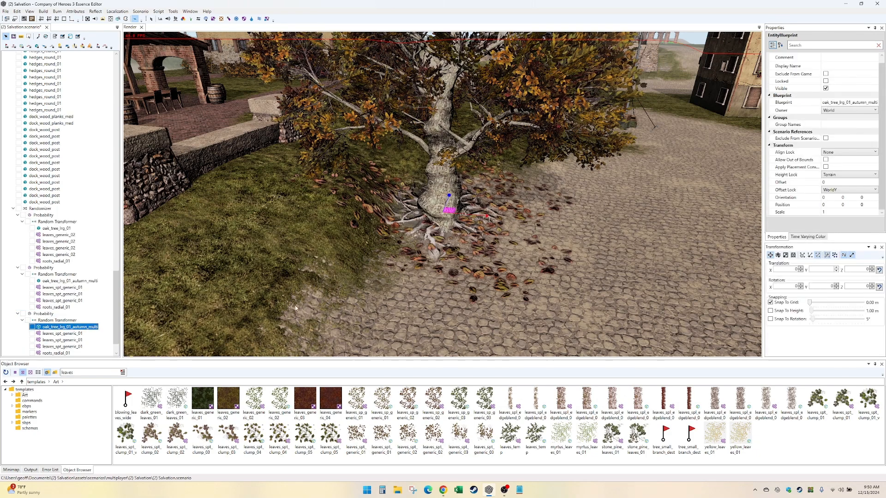
pyautogui.click(874, 103)
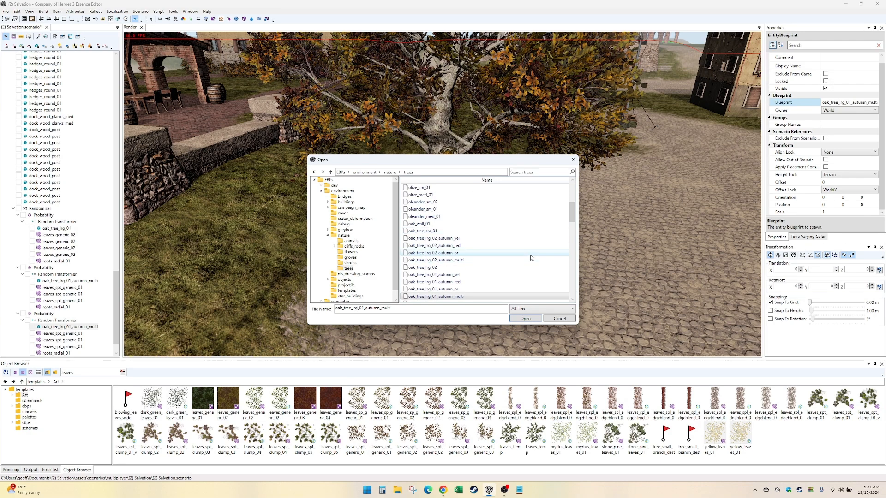
pyautogui.scroll(-2, 491, 276)
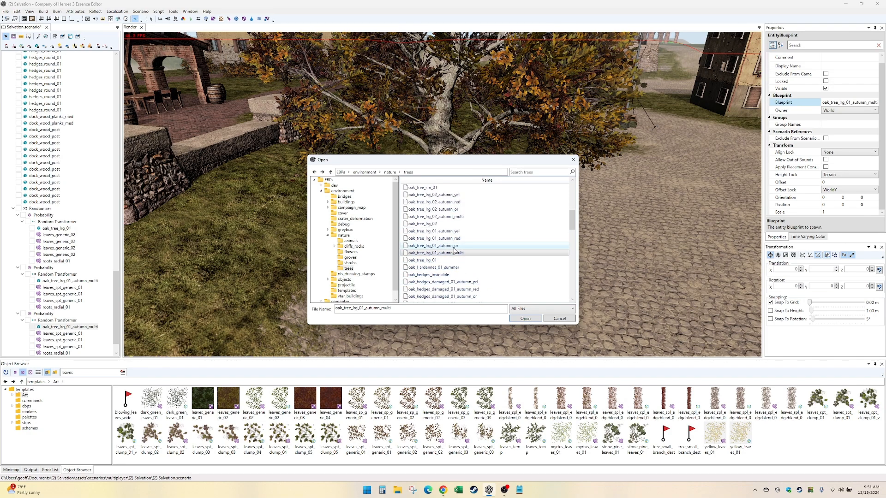
pyautogui.doubleClick(455, 231)
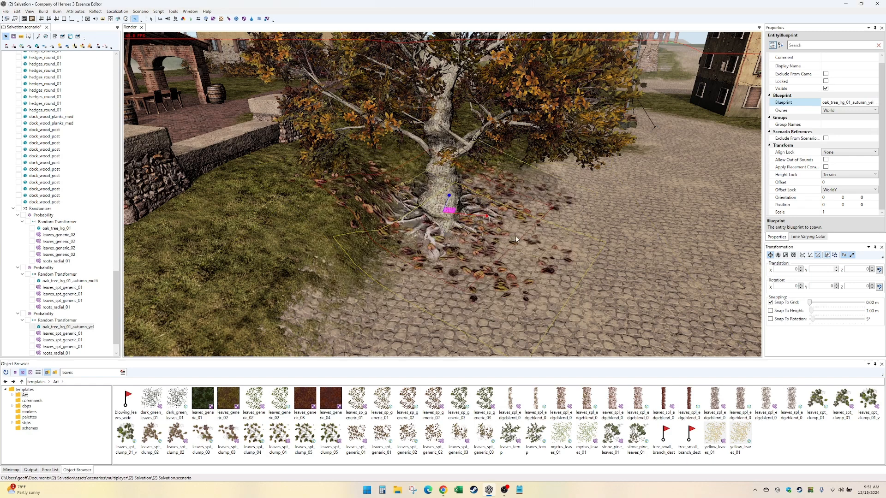
# - Try leaves_spt_clump_03 and leaves_spt_clump_02 on the yellow oak's three leaf splats, and settle on leaves_spt_clump_04
pyautogui.click(74, 333)
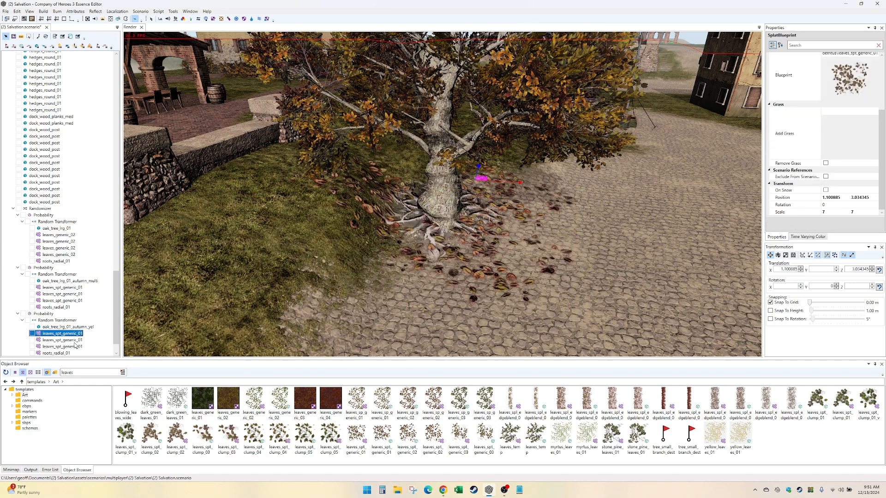
pyautogui.keyDown('ctrl'); pyautogui.click(76, 340); pyautogui.keyUp('ctrl')
pyautogui.keyDown('ctrl'); pyautogui.click(79, 347); pyautogui.keyUp('ctrl')
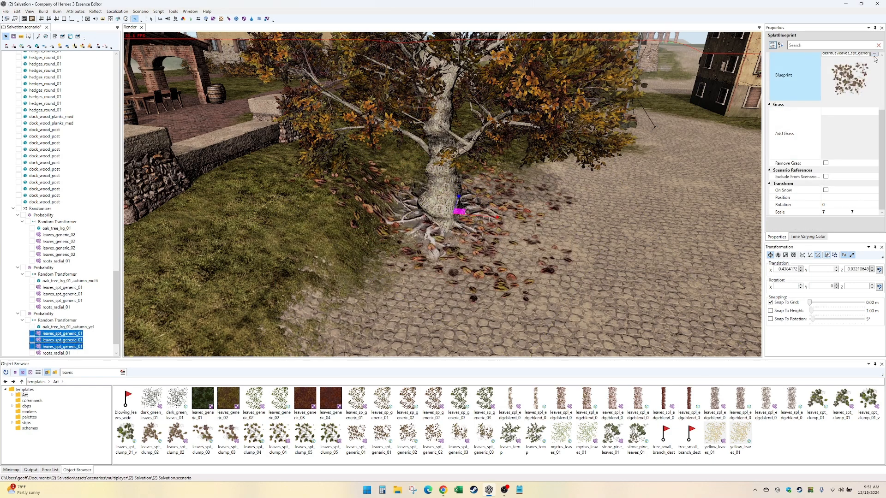
pyautogui.click(875, 60)
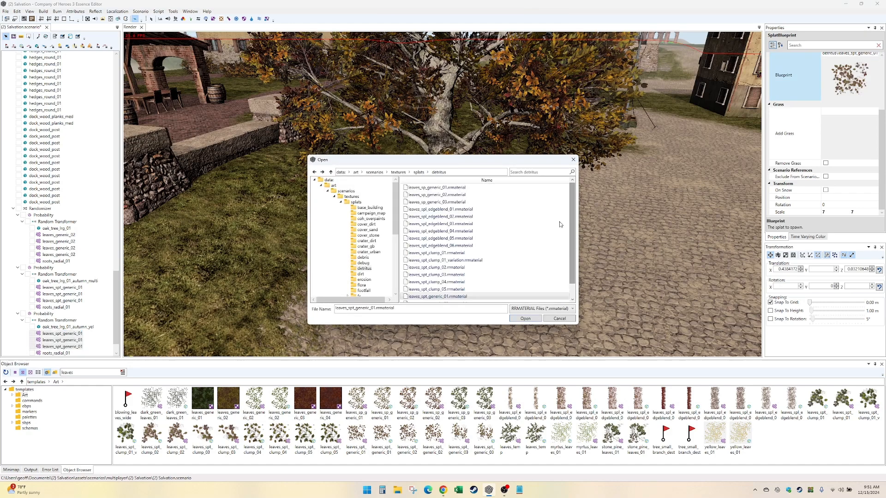
pyautogui.doubleClick(495, 275)
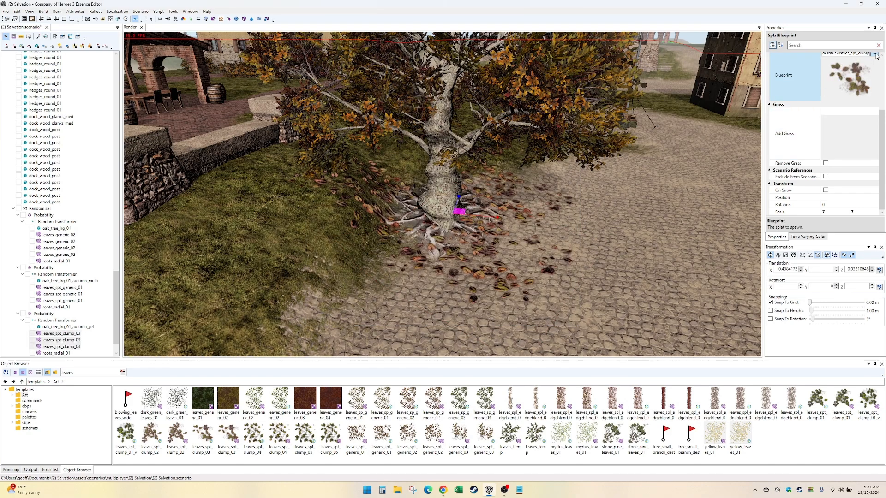
pyautogui.click(875, 55)
pyautogui.doubleClick(457, 271)
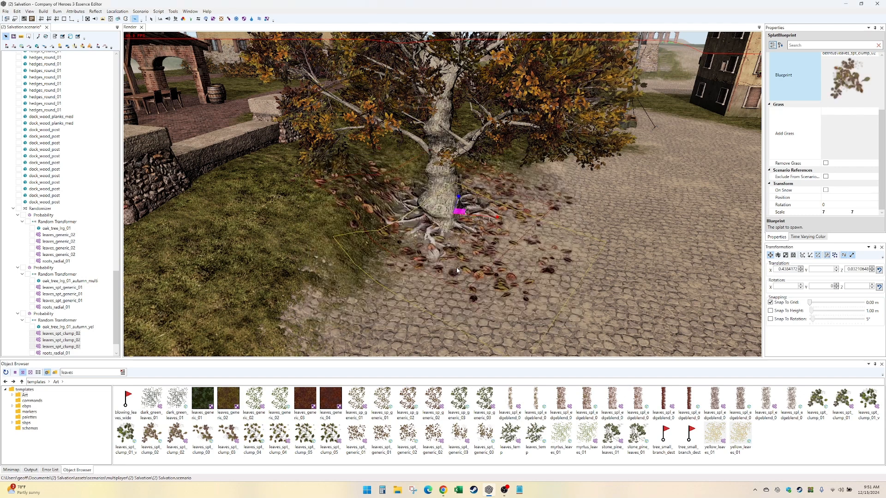
pyautogui.click(872, 55)
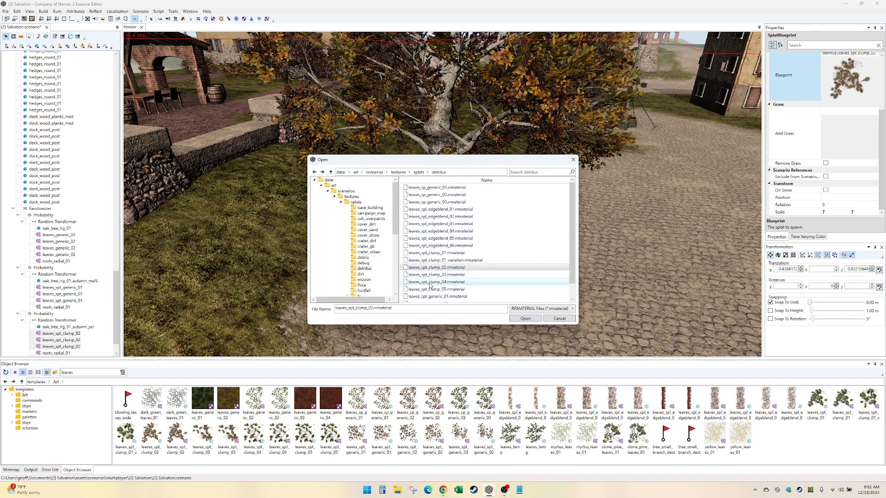
pyautogui.doubleClick(461, 277)
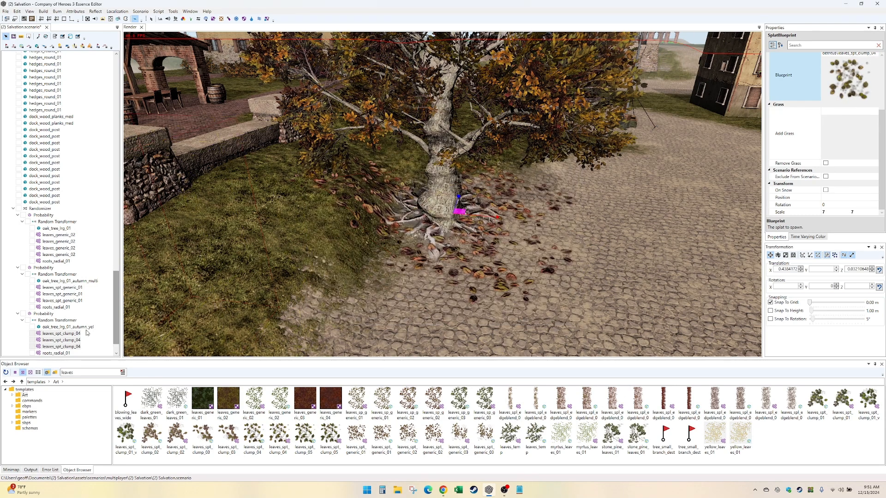
pyautogui.click(44, 215)
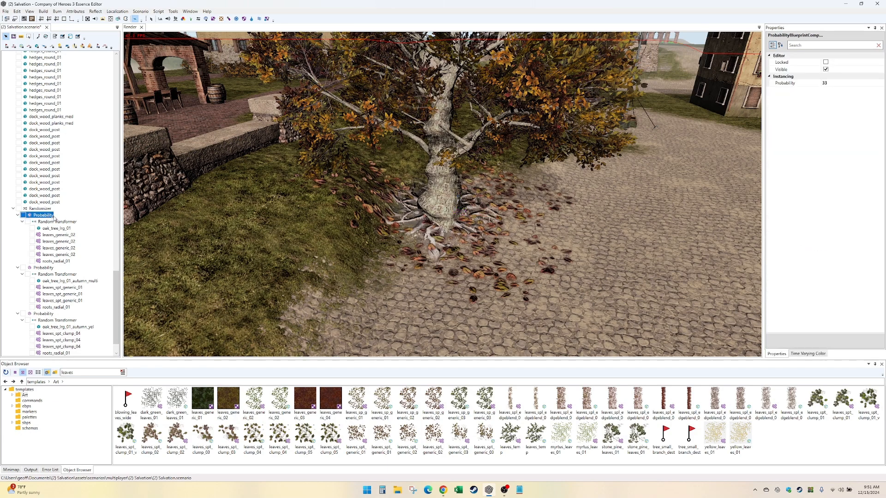
pyautogui.click(40, 208)
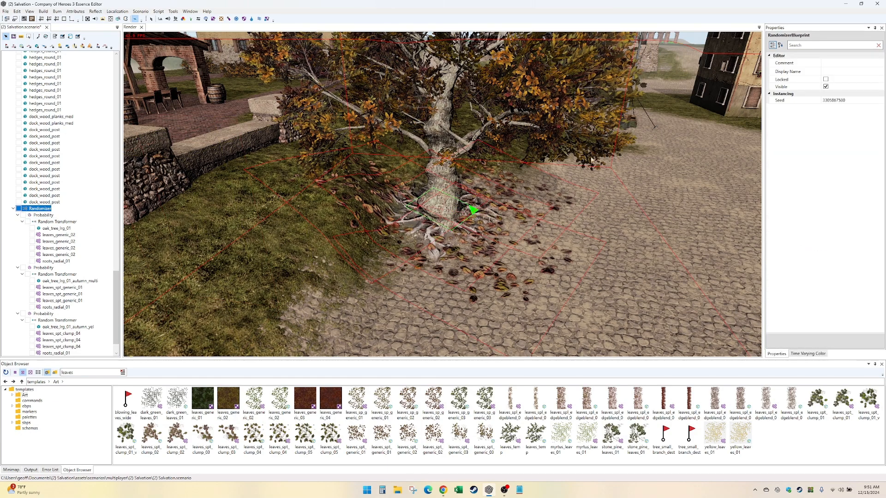
pyautogui.click(864, 100)
pyautogui.click(881, 102)
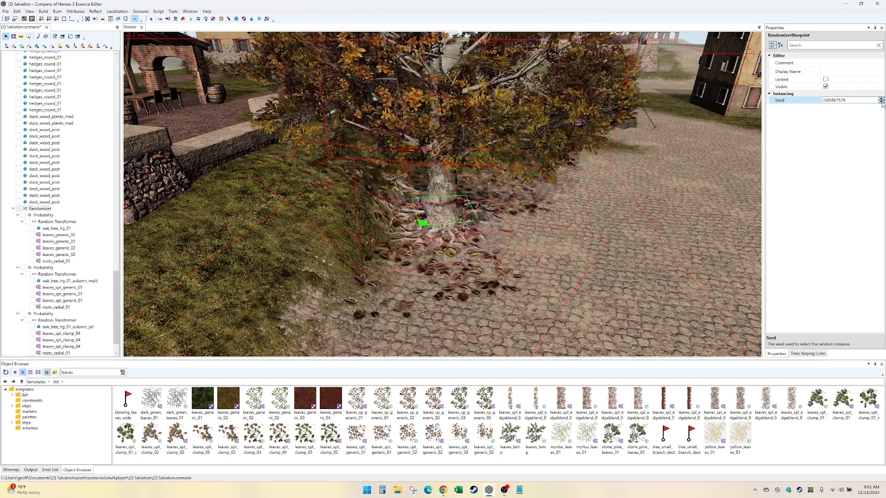
pyautogui.click(881, 102)
pyautogui.click(881, 102)
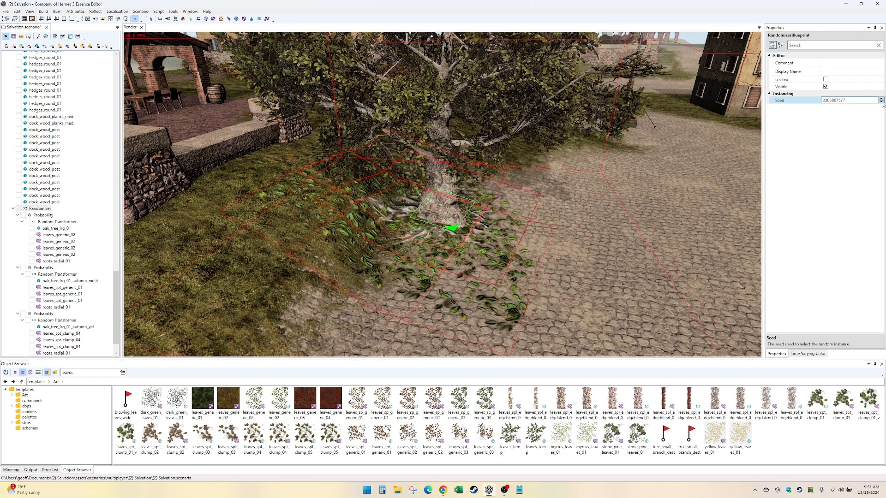
pyautogui.click(881, 102)
pyautogui.click(881, 102)
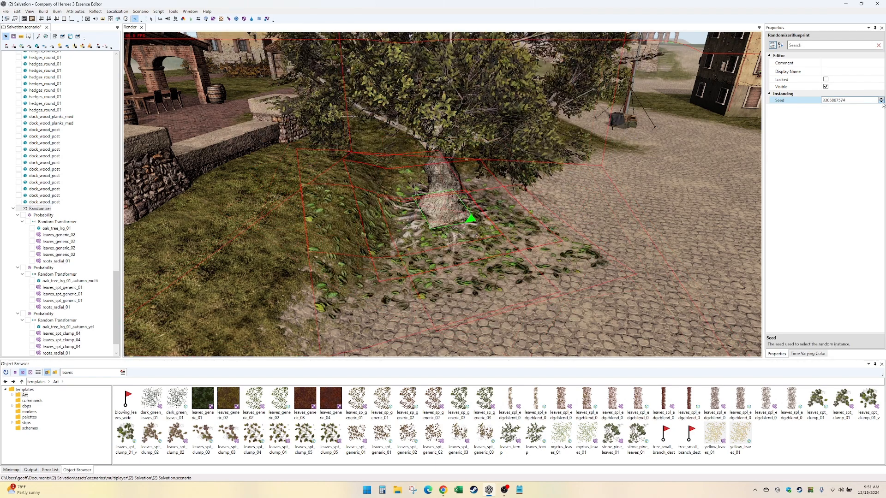
pyautogui.click(881, 99)
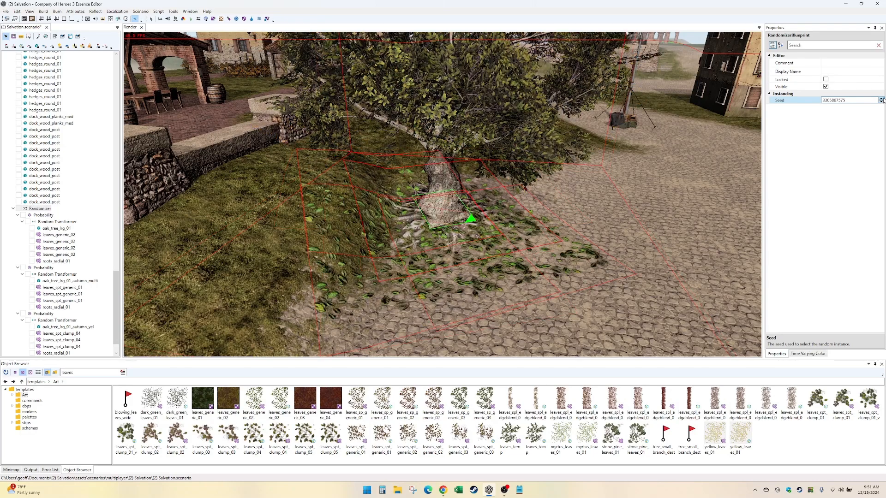
# - Select the first group's four leaves_generic_02 splats, search all splat materials for "leaves" and change them to leaves_spt_clump_04
pyautogui.keyDown('alt'); pyautogui.moveTo(687, 244); pyautogui.dragTo(667, 265); pyautogui.keyUp('alt')
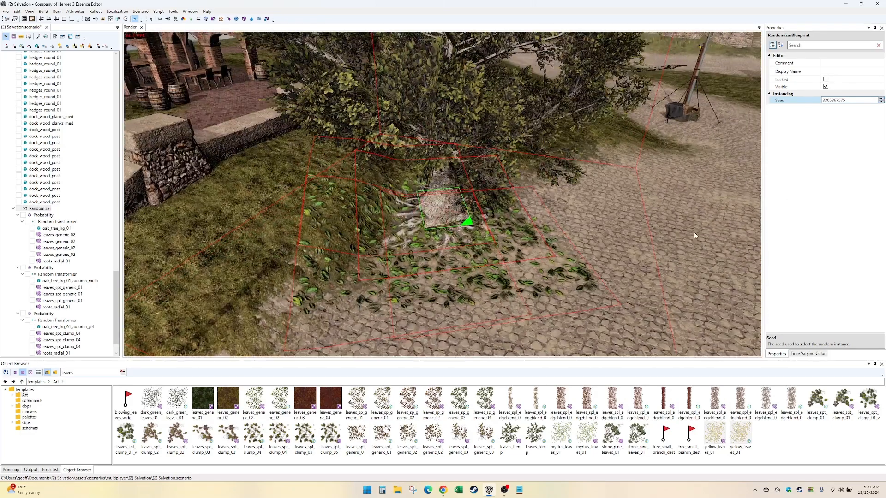
pyautogui.click(562, 281)
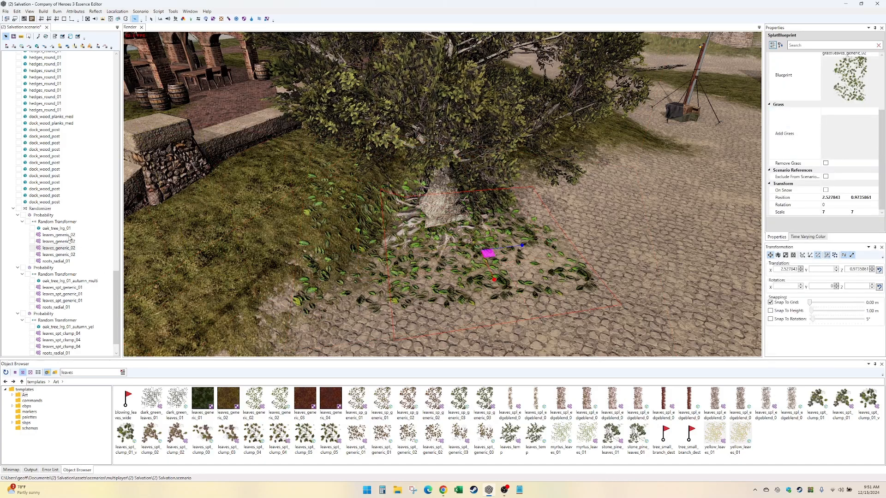
pyautogui.click(69, 235)
pyautogui.keyDown('shift'); pyautogui.click(72, 255); pyautogui.keyUp('shift')
pyautogui.click(875, 54)
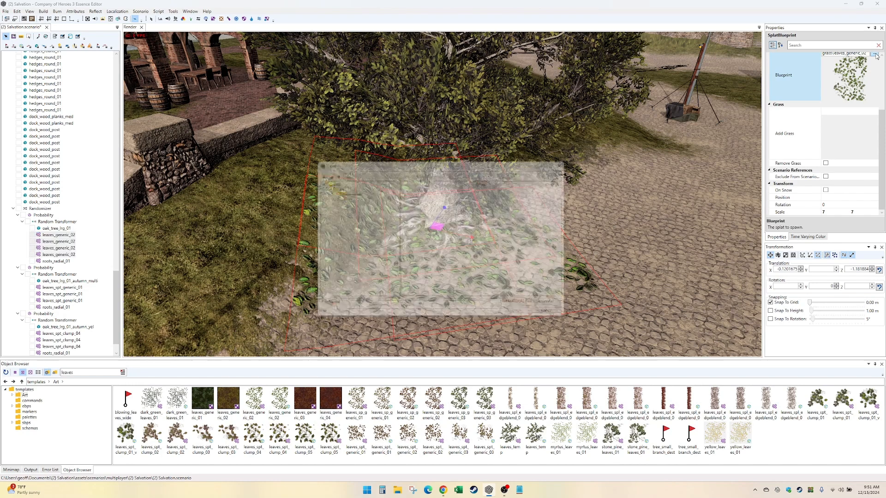
pyautogui.scroll(-10, 437, 255)
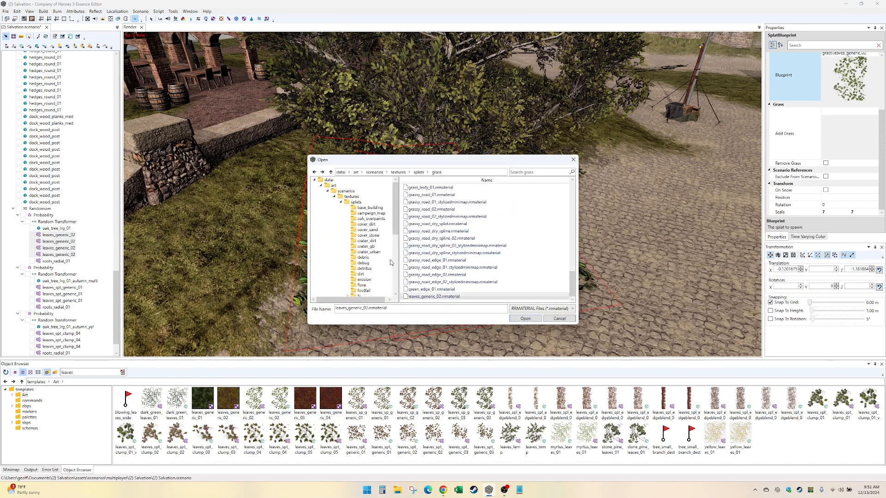
pyautogui.click(353, 203)
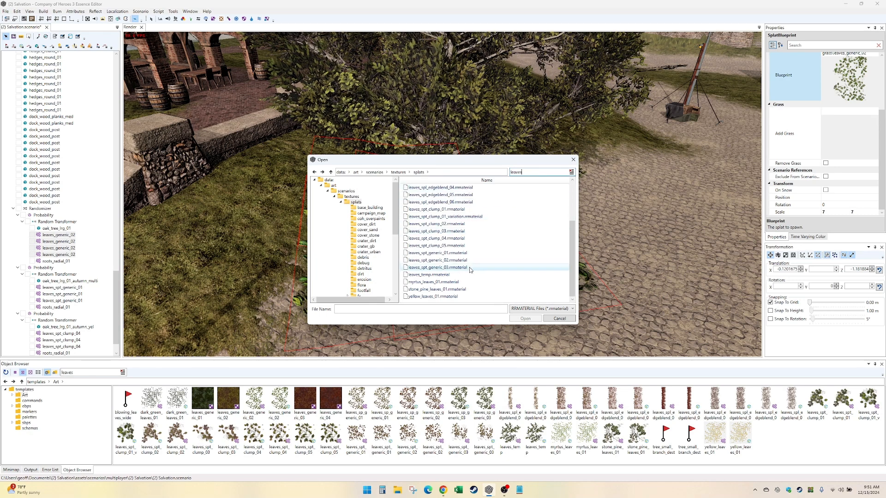
pyautogui.doubleClick(467, 239)
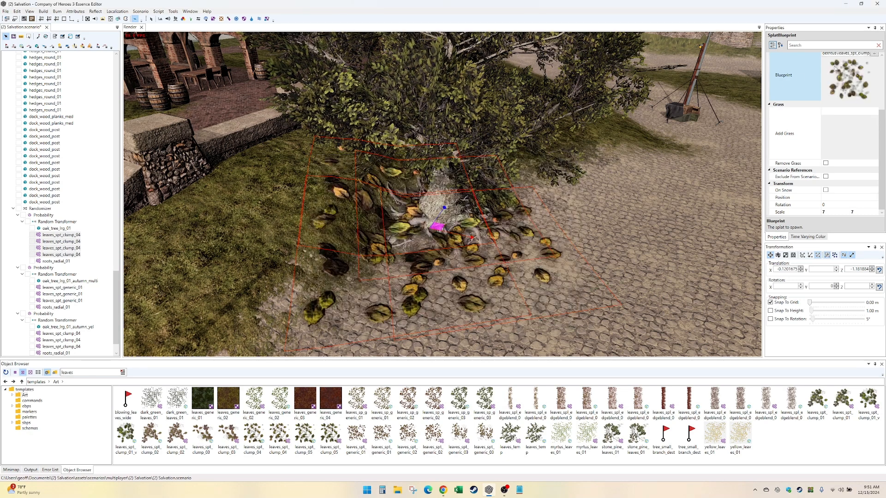
# - Try leaves_spt_clump_01 and leaves_spt_generic_01 as the blueprint of the first group's four leaf splats
pyautogui.click(873, 54)
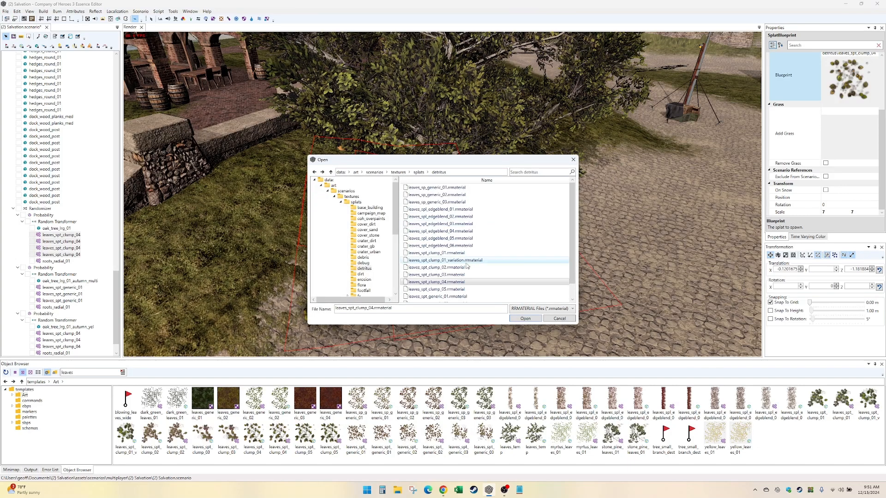
pyautogui.click(470, 253)
pyautogui.doubleClick(470, 253)
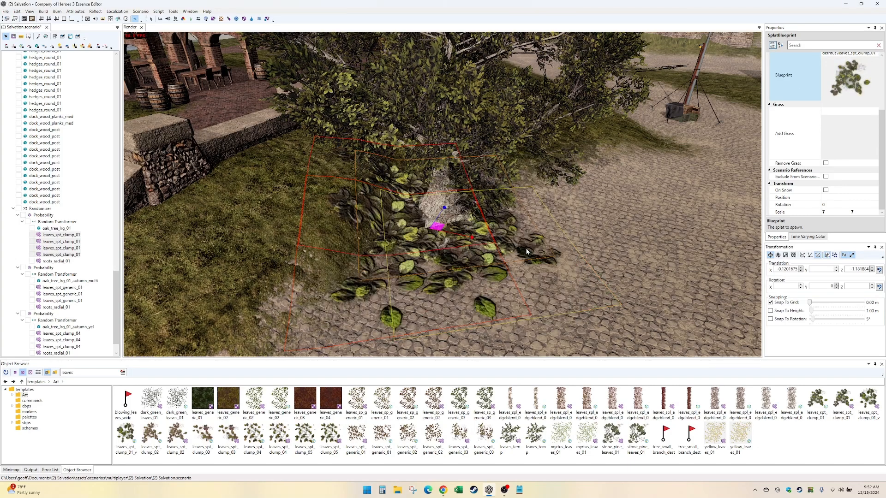
pyautogui.click(872, 54)
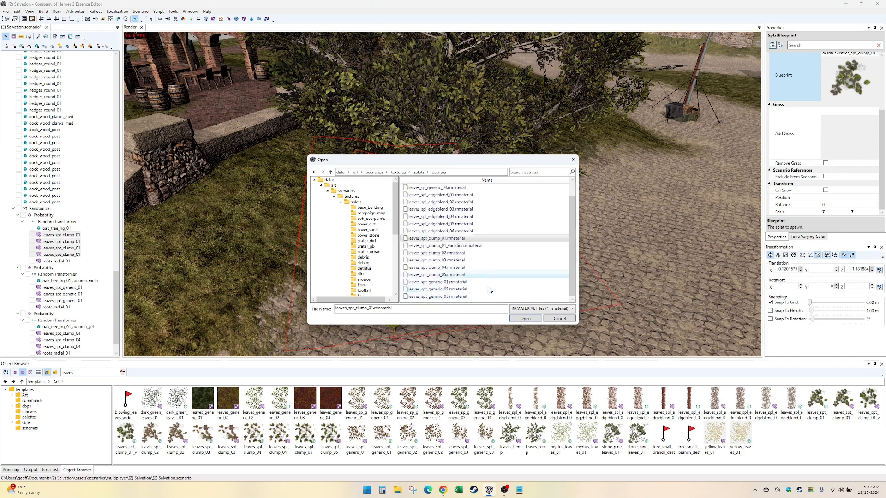
pyautogui.doubleClick(484, 282)
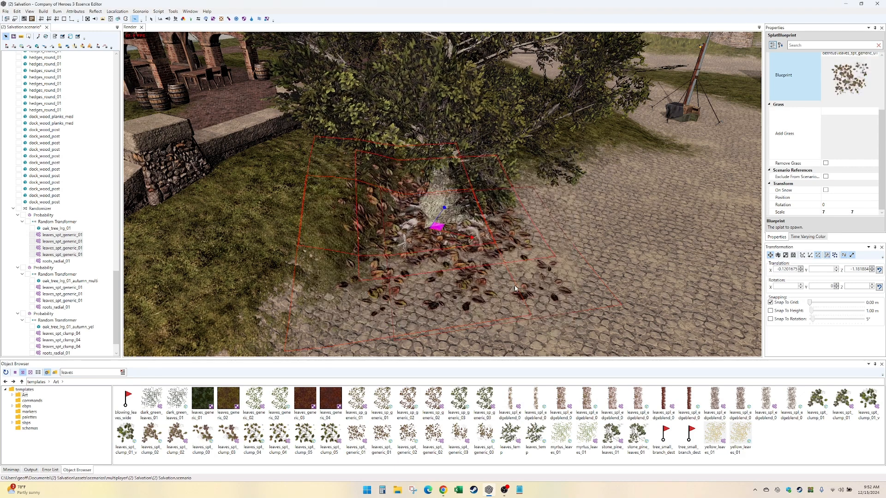
# - Try leaves_spt_generic_02 and leaves_spt_generic_03 as the blueprint of the first group's four selected leaf splats
pyautogui.click(872, 55)
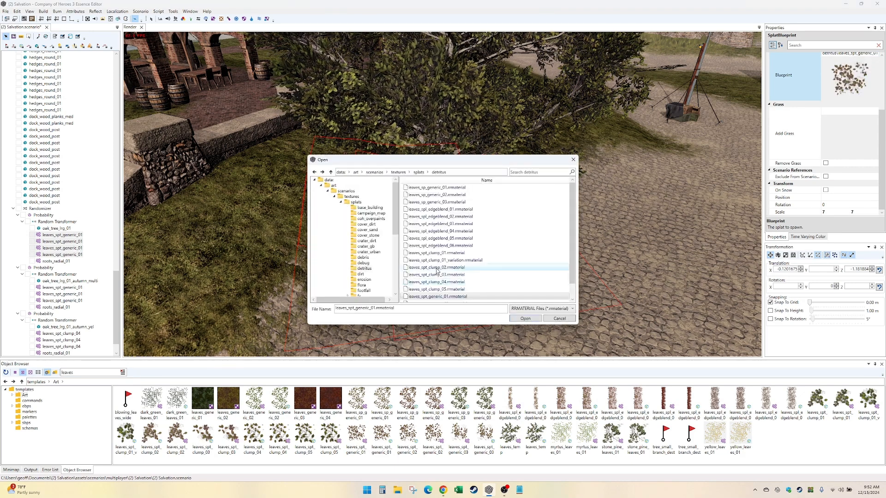
pyautogui.scroll(-2, 437, 271)
pyautogui.doubleClick(458, 290)
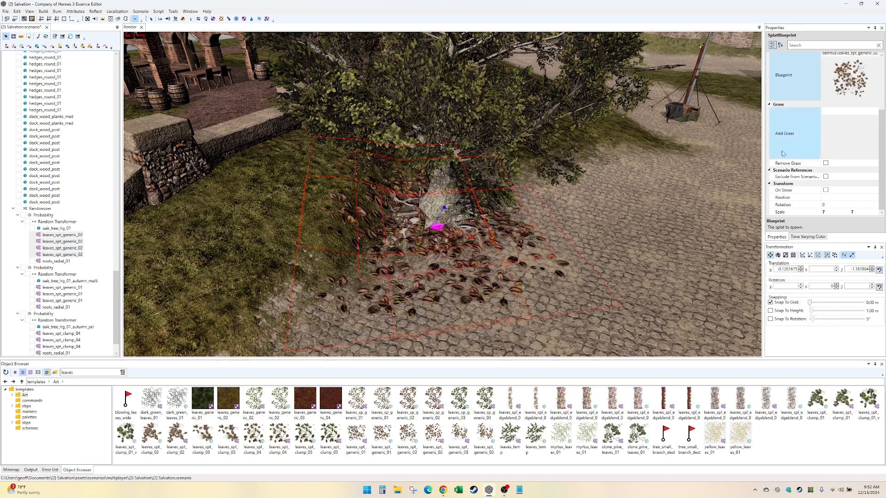
pyautogui.click(873, 54)
pyautogui.scroll(-1, 502, 280)
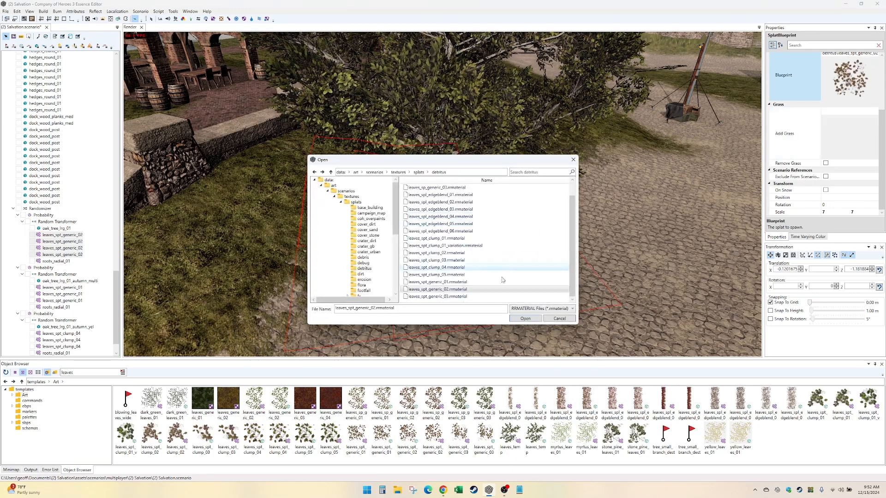
pyautogui.doubleClick(456, 296)
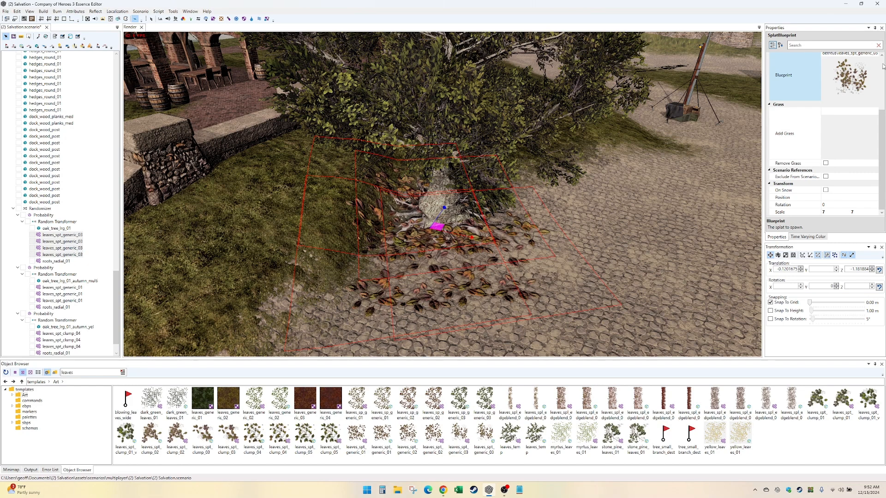
# - Change the blueprint of the first group's four leaf splats to leaves_spt_clump_01
pyautogui.click(873, 55)
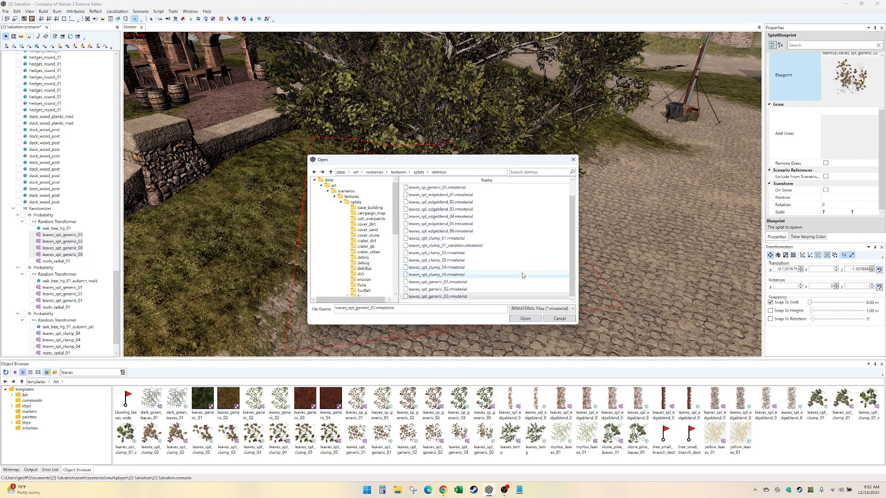
pyautogui.doubleClick(492, 238)
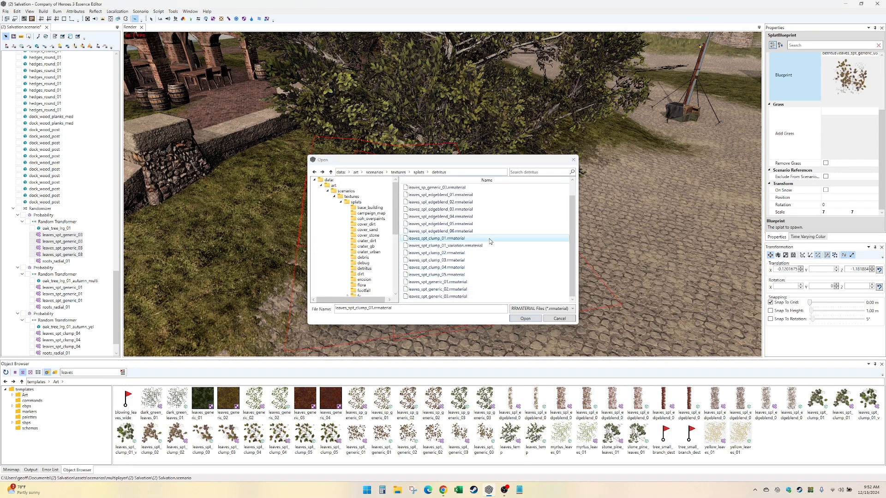
pyautogui.moveTo(552, 258); pyautogui.dragTo(558, 259, button='middle')
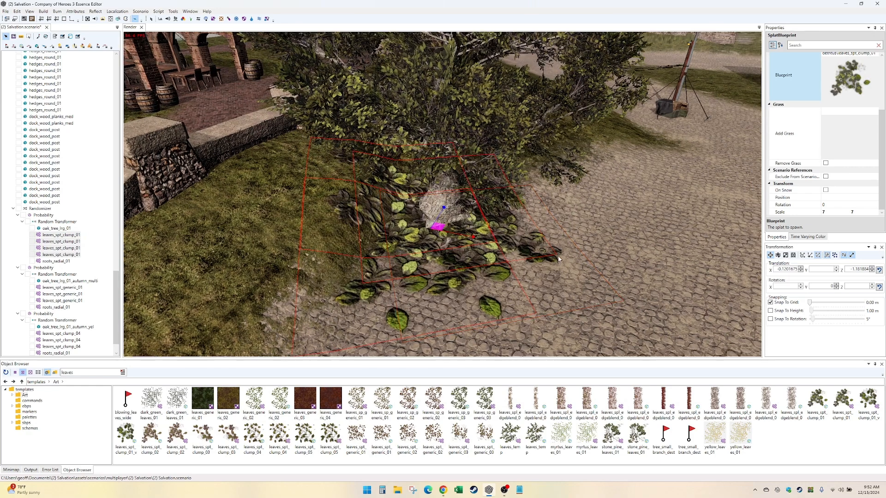
# - Try scales of 6, 5 and 3 on the first group's four leaves_spt_clump_01 splats
pyautogui.click(832, 212)
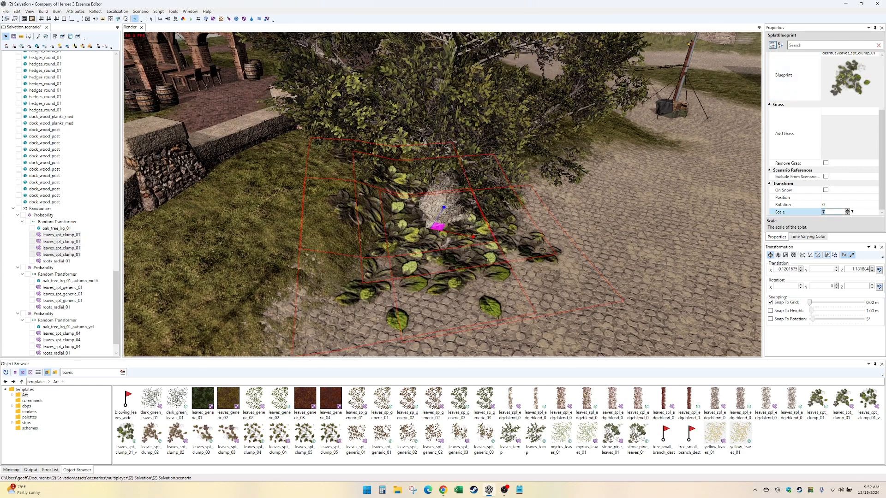
pyautogui.write('6')
pyautogui.press('Tab')
pyautogui.click(836, 212)
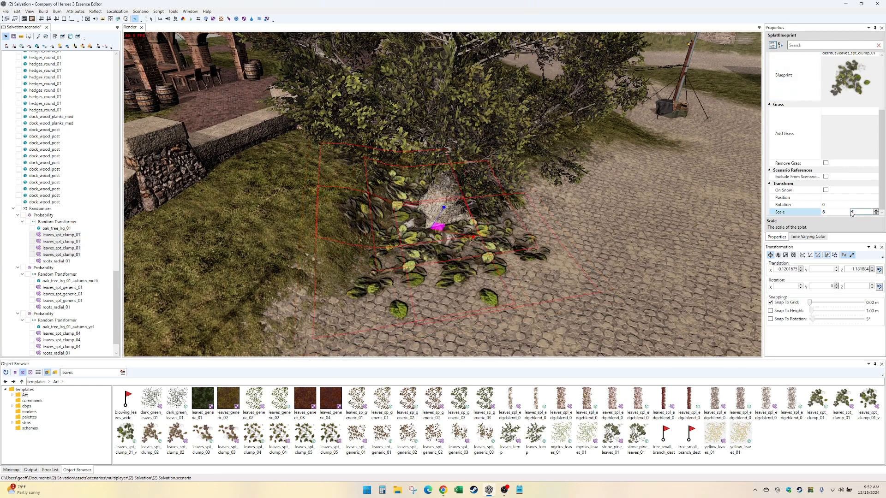
pyautogui.write('5')
pyautogui.press('Tab')
pyautogui.write('5')
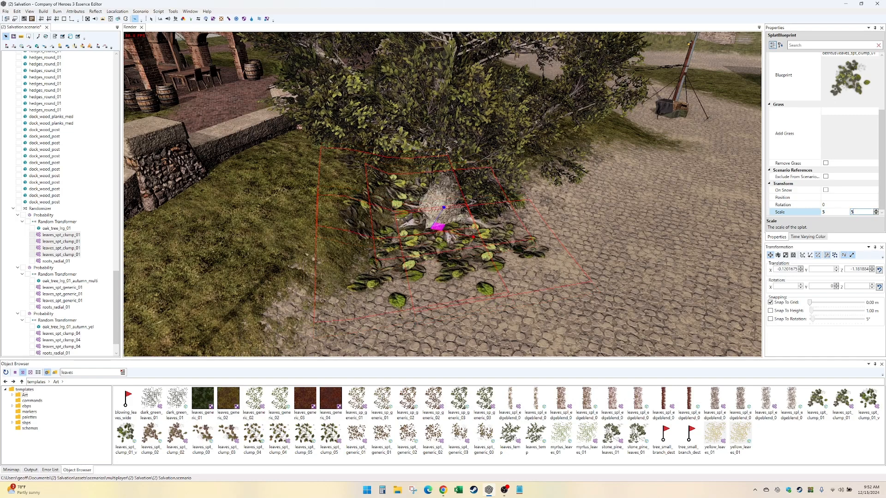
pyautogui.click(834, 214)
pyautogui.write('3')
pyautogui.press('Tab')
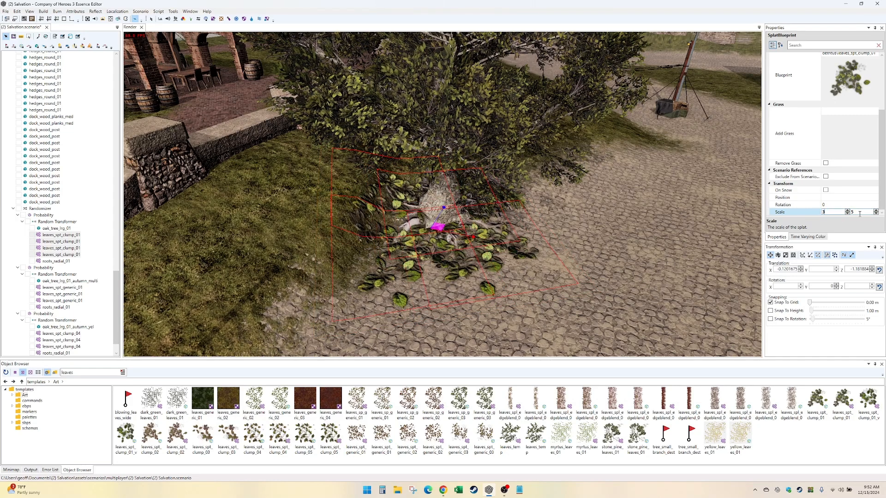
pyautogui.write('3')
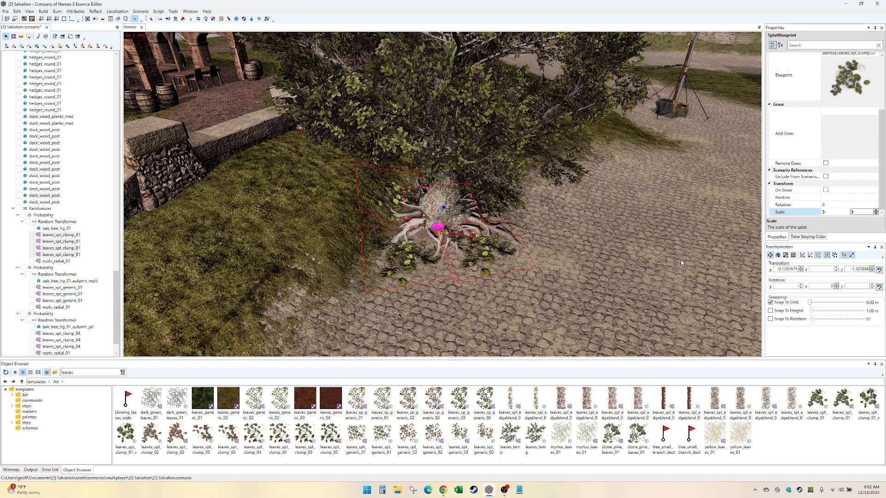
# - Set the scale of the first group's four leaves_spt_clump_01 splats to 2 by 2
pyautogui.moveTo(645, 208); pyautogui.dragTo(763, 263, button='middle')
pyautogui.click(838, 212)
pyautogui.write('2')
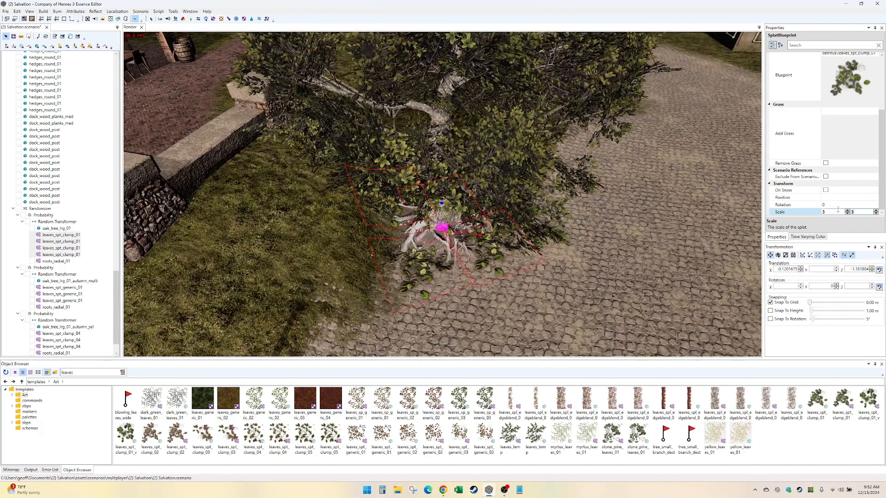
pyautogui.press('Tab')
pyautogui.write('2')
pyautogui.moveTo(577, 257); pyautogui.dragTo(582, 251, button='middle')
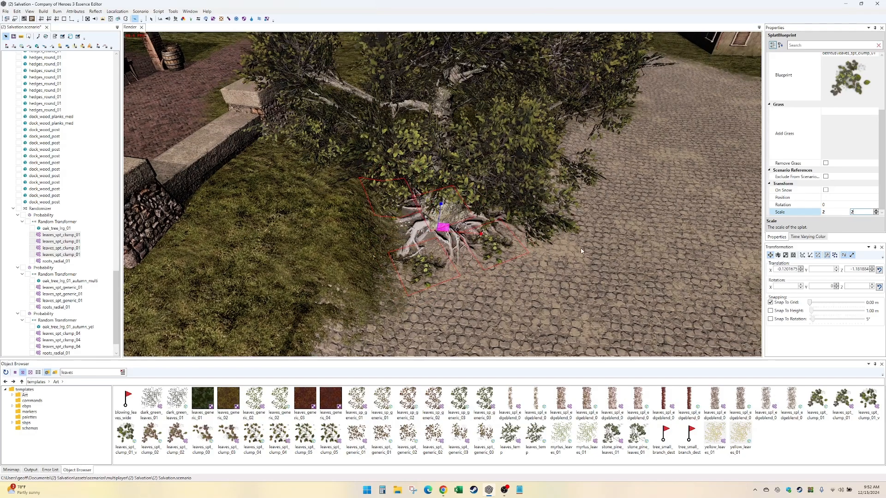
# - Try leaves_spl_edgeblend_01 on the first group's third leaf splat, and settle on leaves_spt_generic_01 as its blueprint
pyautogui.click(432, 268)
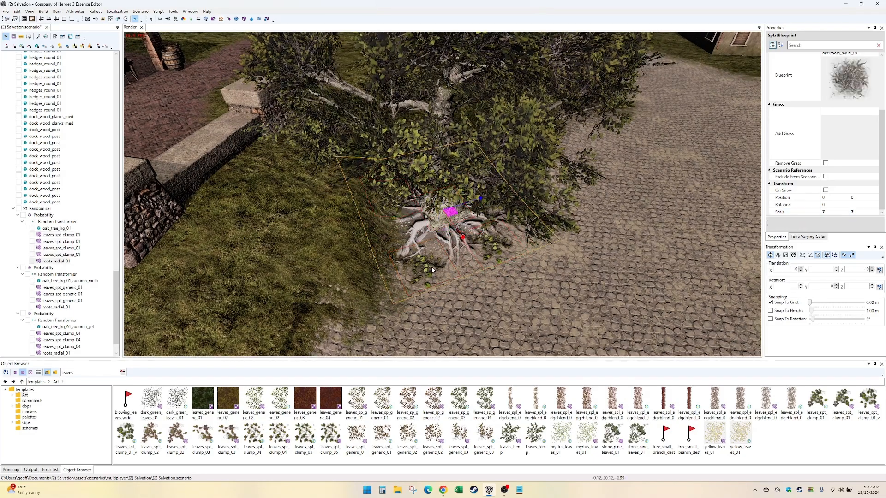
pyautogui.moveTo(431, 276); pyautogui.dragTo(425, 325, button='middle')
pyautogui.click(62, 249)
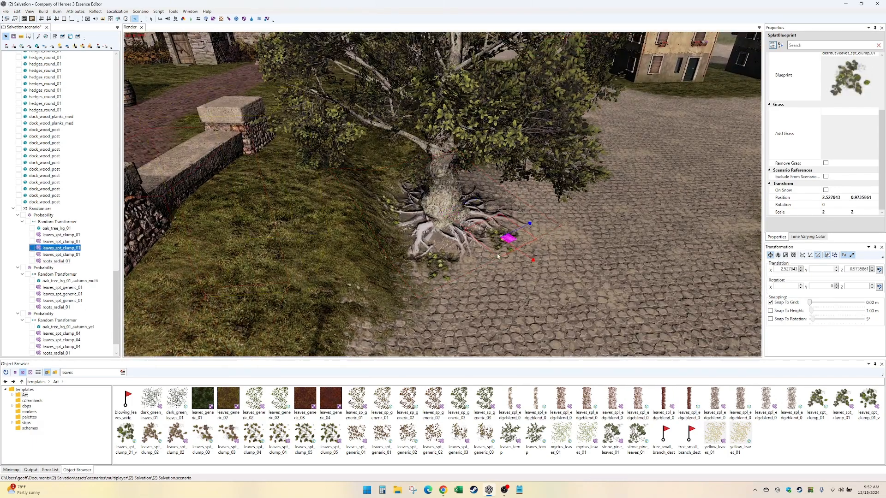
pyautogui.click(872, 56)
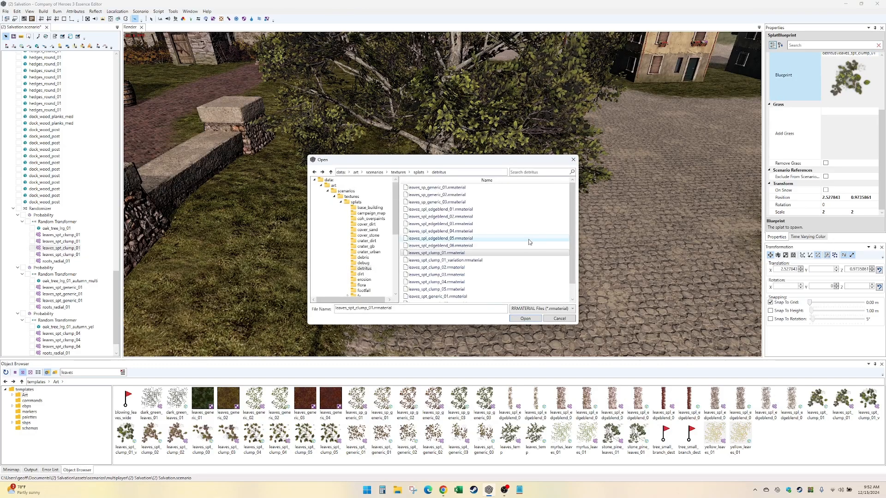
pyautogui.doubleClick(522, 210)
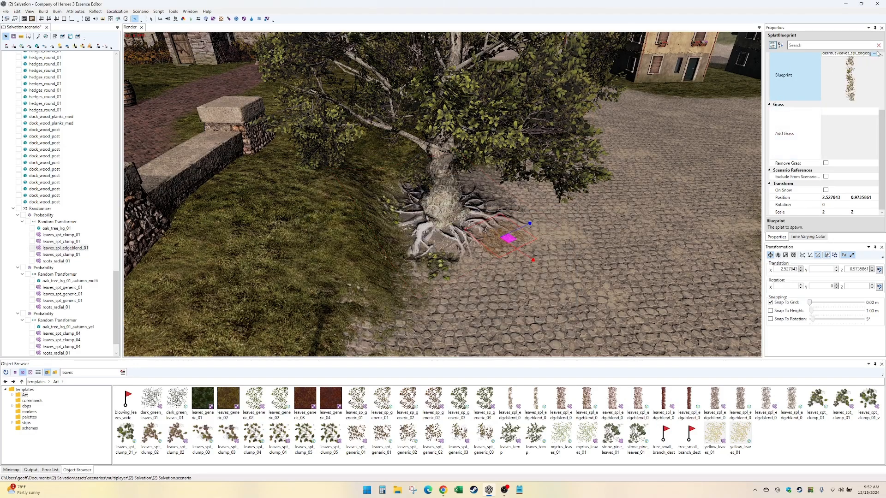
pyautogui.click(874, 54)
pyautogui.scroll(-1, 466, 276)
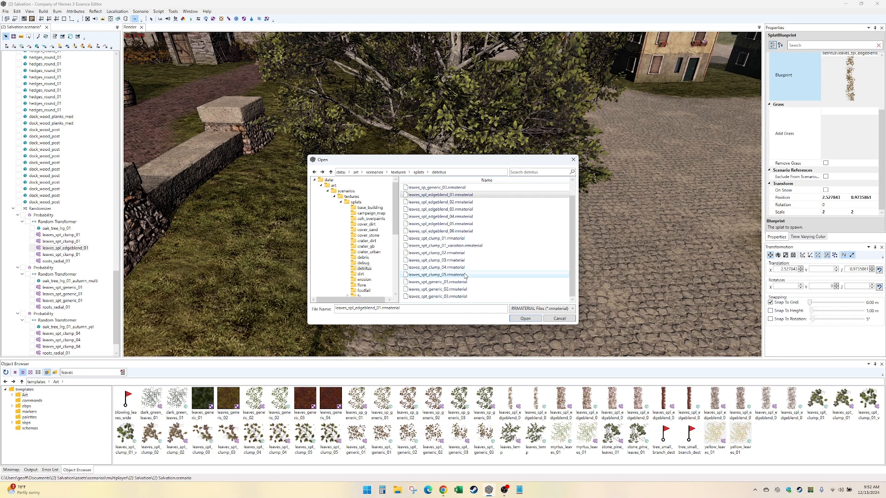
pyautogui.doubleClick(465, 283)
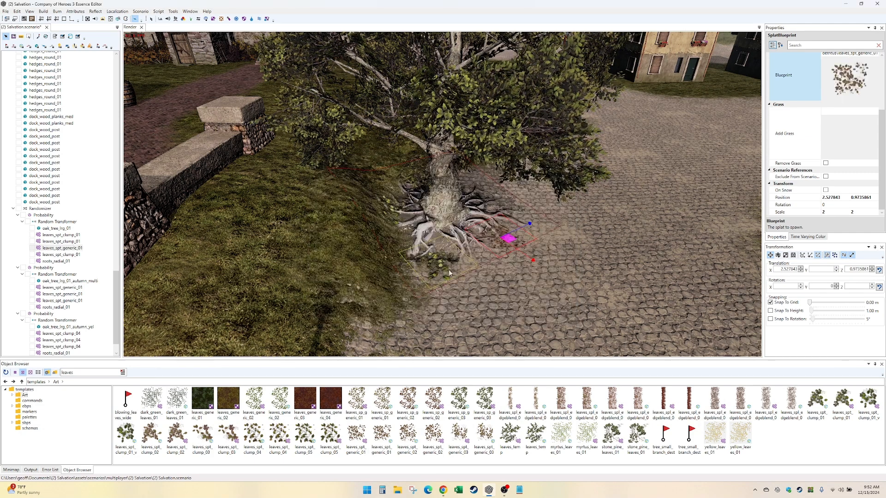
# - Set the scale of the first group's leaves_spt_generic_01 splat to 5 by 5
pyautogui.click(408, 288)
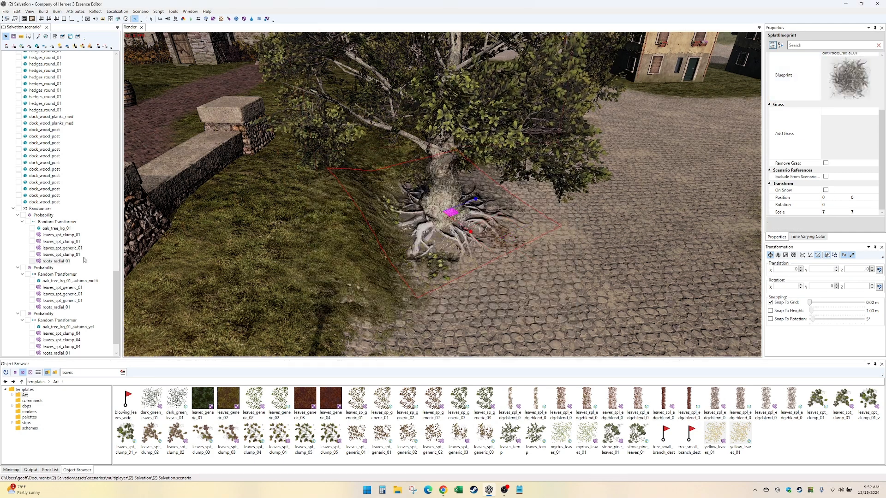
pyautogui.click(65, 249)
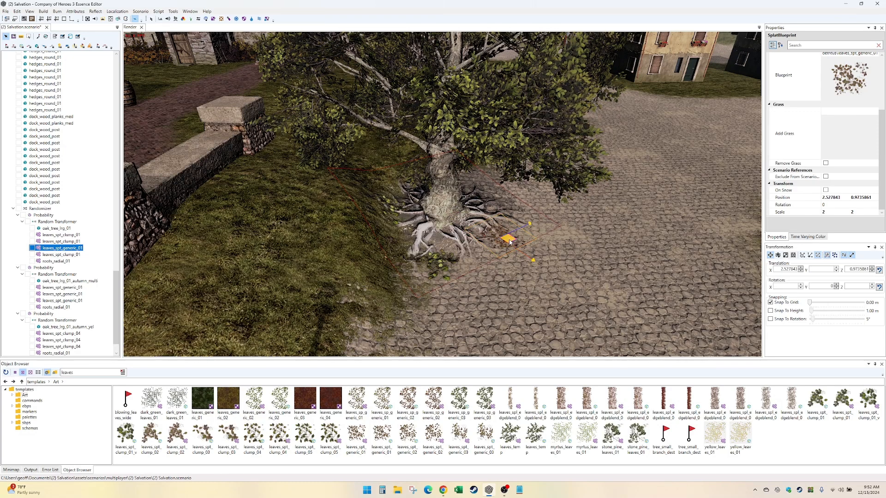
pyautogui.moveTo(822, 212); pyautogui.dragTo(860, 212)
pyautogui.write('5')
pyautogui.press('Tab')
pyautogui.write('5')
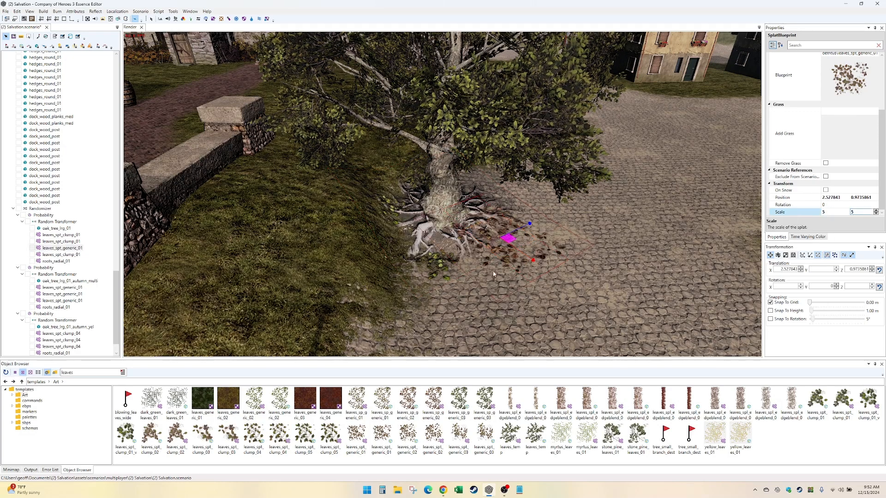
# - Move the first group's fourth leaf splat toward the grass, to about 1.74, -2.23, and set its scale to 4 by 4
pyautogui.click(65, 236)
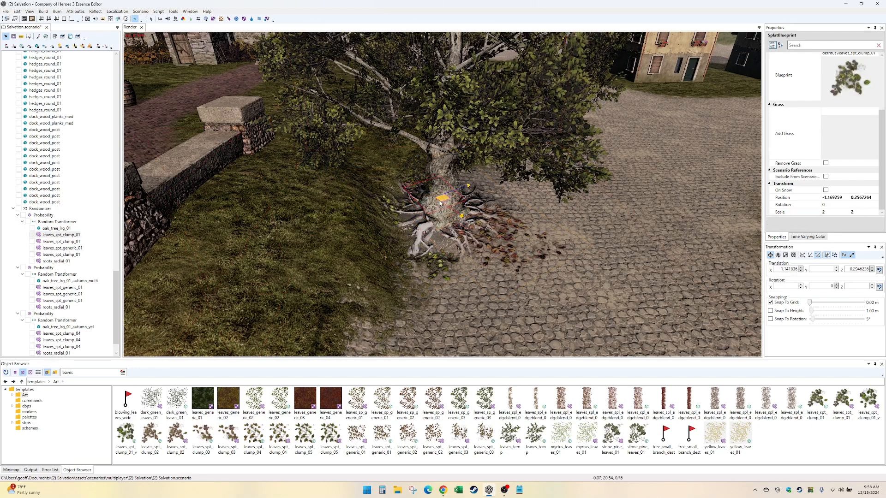
pyautogui.click(414, 261)
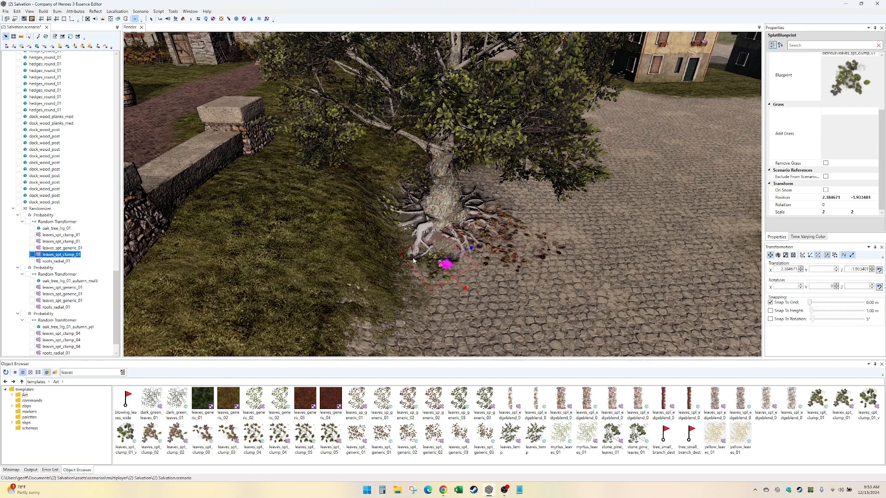
pyautogui.moveTo(414, 261); pyautogui.dragTo(397, 253)
pyautogui.click(830, 212)
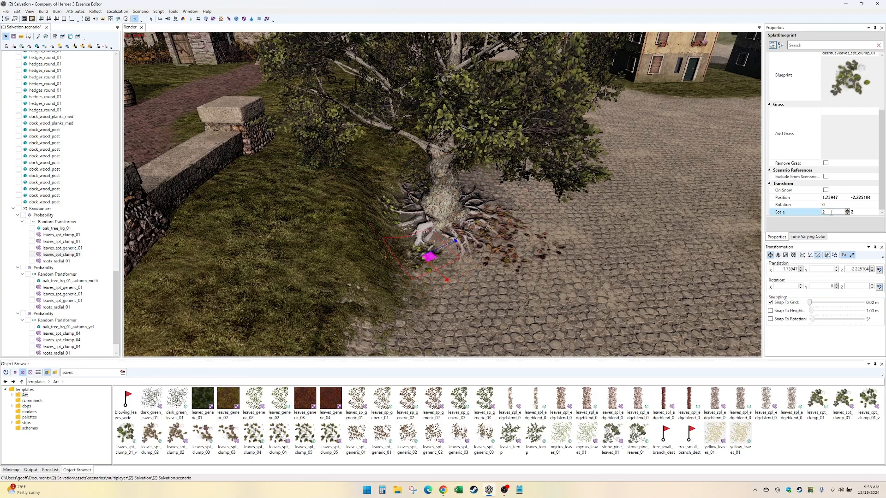
pyautogui.write('4')
pyautogui.press('Tab')
pyautogui.write('4')
pyautogui.press('Return')
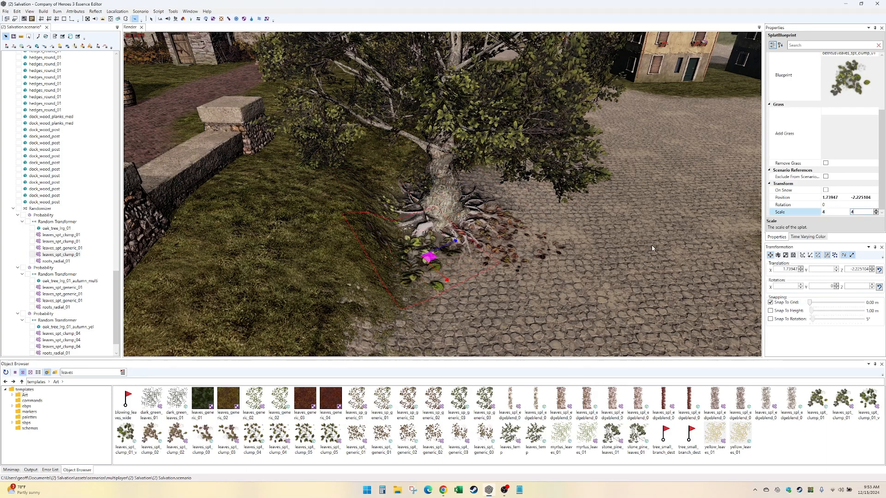
# - Change the blueprint of the first group's fourth leaf splat to leaves_spt_clump_04 and view the whole tree
pyautogui.click(874, 60)
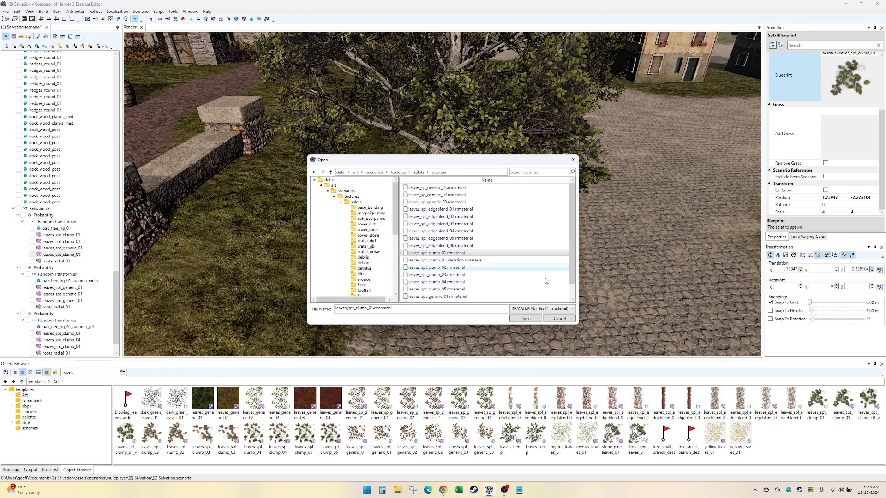
pyautogui.doubleClick(547, 282)
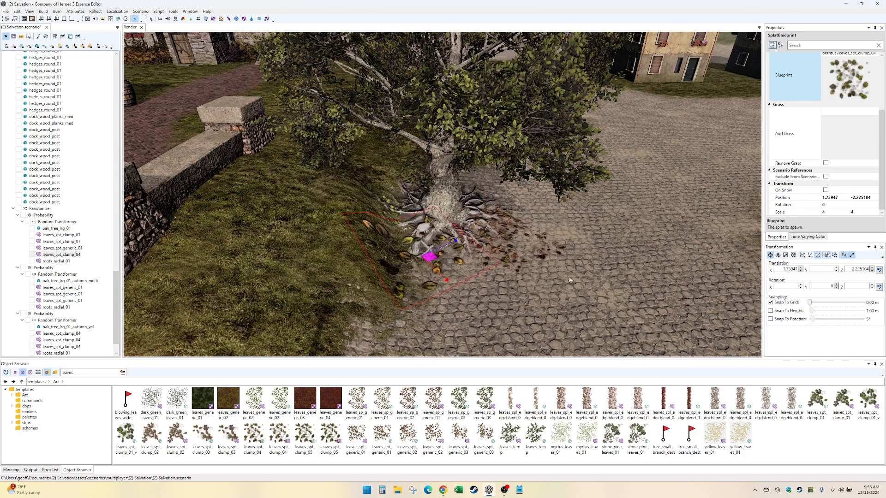
pyautogui.keyDown('alt'); pyautogui.moveTo(569, 280); pyautogui.dragTo(517, 295); pyautogui.keyUp('alt')
pyautogui.scroll(-2, 517, 295)
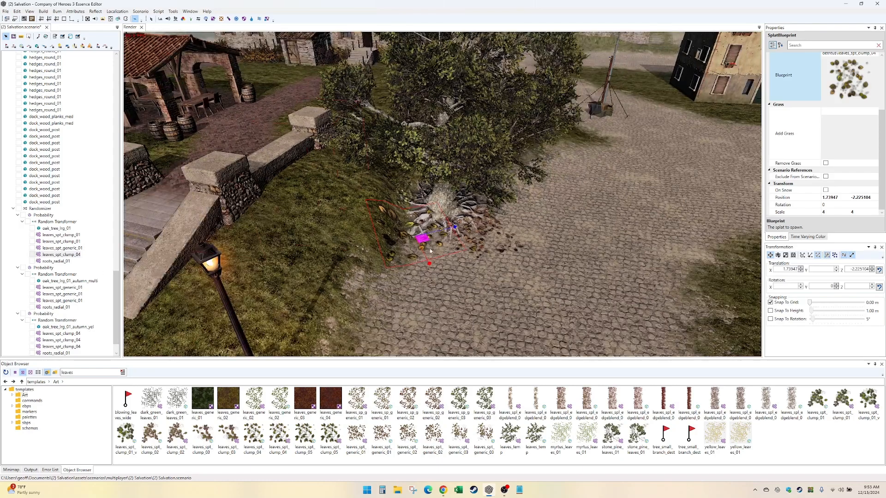
pyautogui.scroll(-3, 522, 264)
pyautogui.keyDown('alt'); pyautogui.moveTo(522, 265); pyautogui.dragTo(572, 265); pyautogui.keyUp('alt')
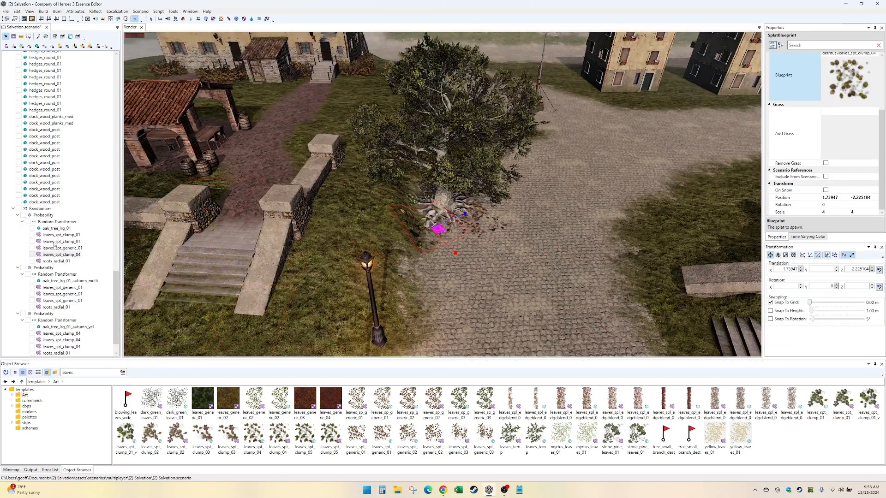
pyautogui.click(46, 209)
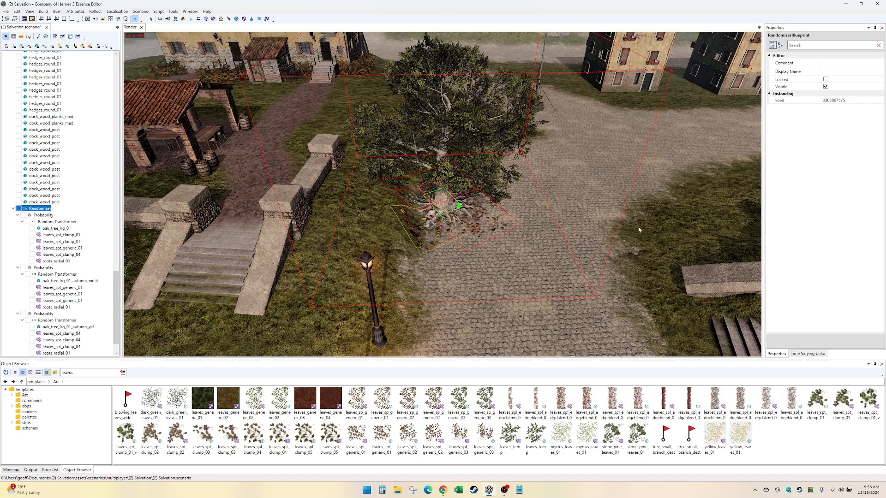
pyautogui.click(881, 102)
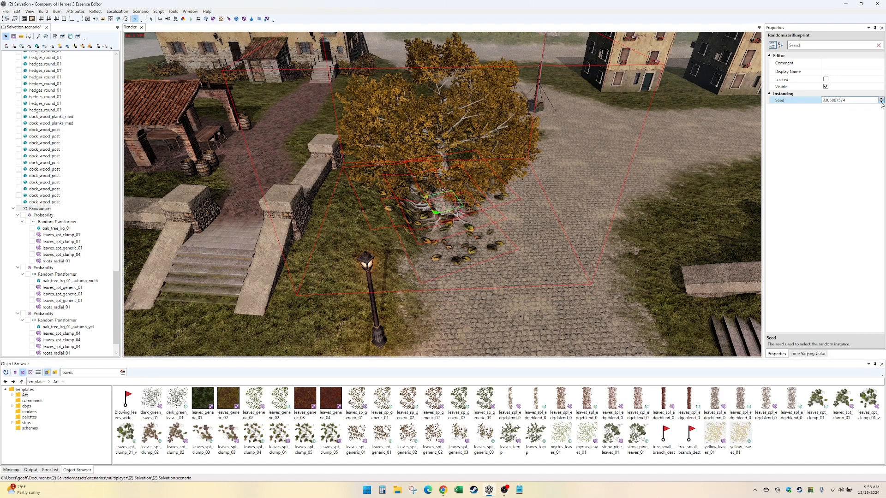
pyautogui.click(881, 103)
pyautogui.click(881, 102)
pyautogui.click(881, 103)
pyautogui.click(880, 102)
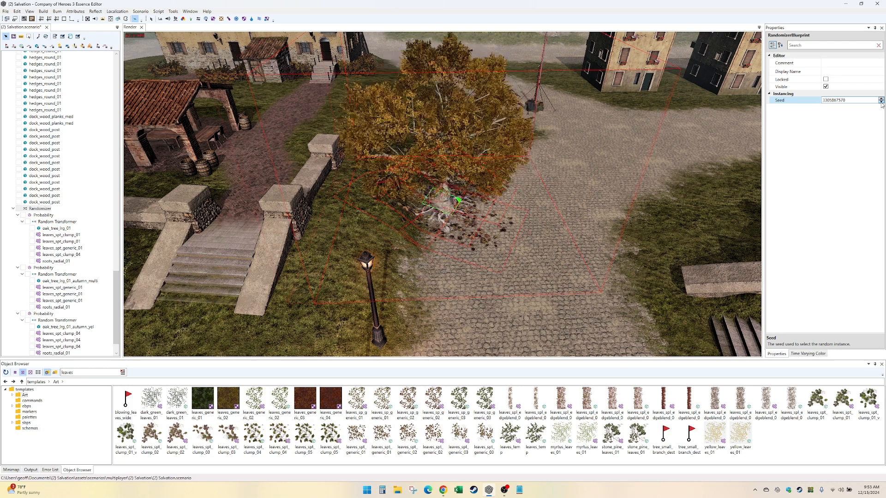
pyautogui.click(880, 103)
pyautogui.click(881, 102)
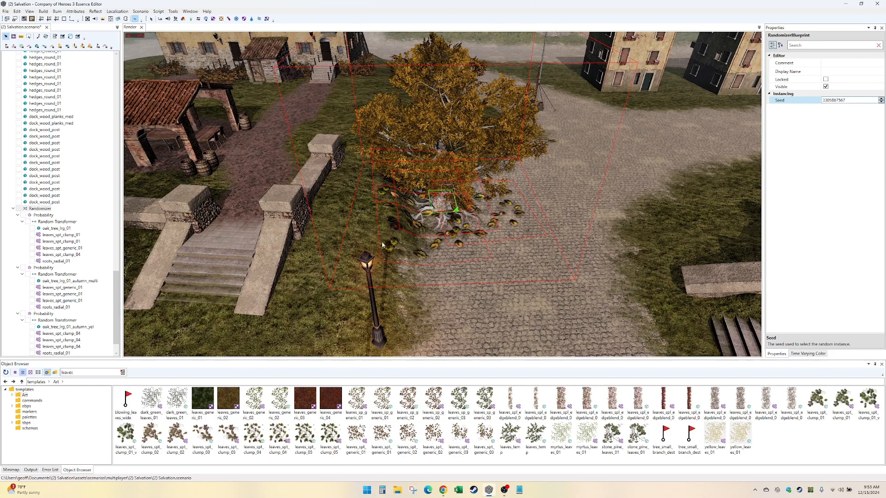
# - Set the scale of the second group's three leaves_spt_generic_01 splats to 4 by 4
pyautogui.click(69, 254)
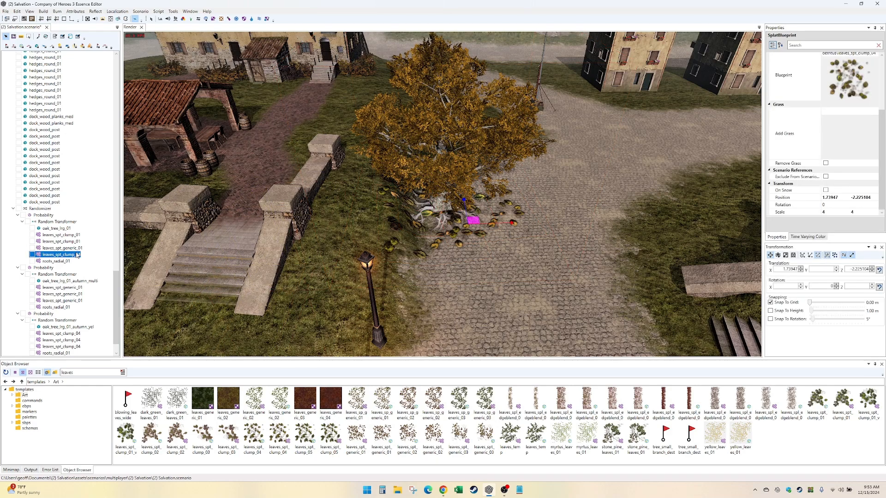
pyautogui.click(70, 301)
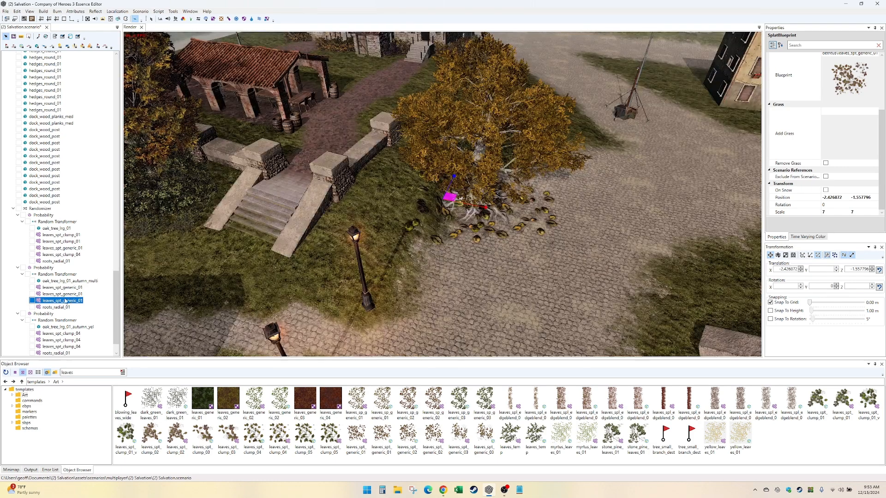
pyautogui.click(59, 288)
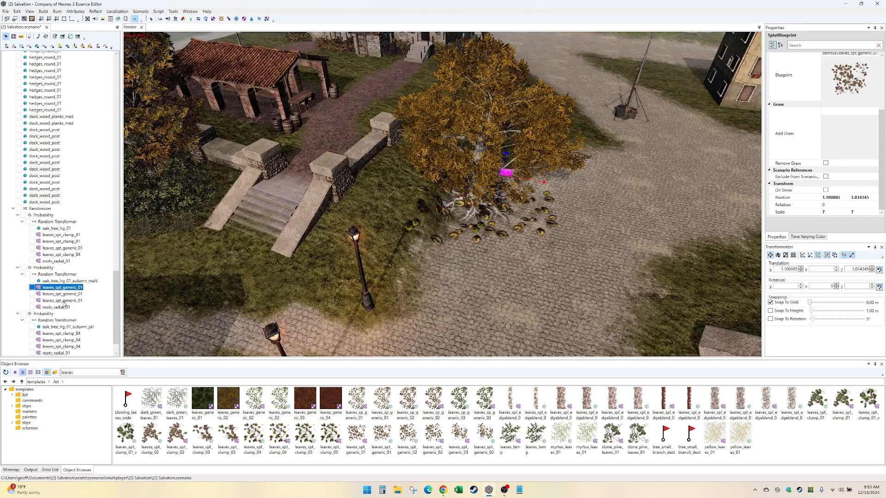
pyautogui.keyDown('shift'); pyautogui.click(62, 301); pyautogui.keyUp('shift')
pyautogui.click(856, 211)
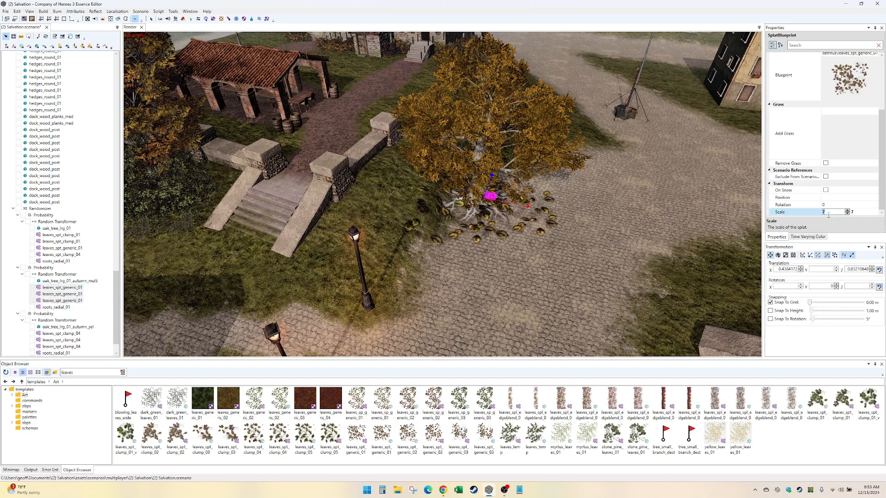
pyautogui.write('4')
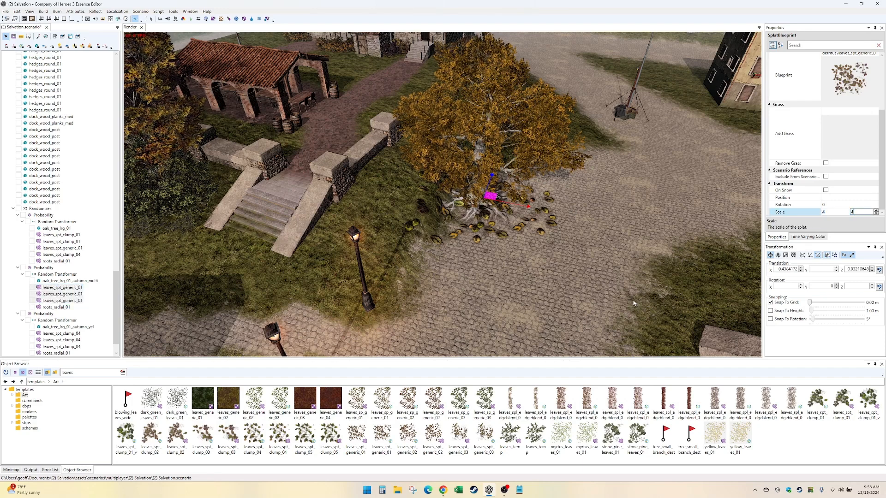
# - Set the first scale value of the third group's three leaves_spt_clump_04 splats to 4
pyautogui.click(66, 340)
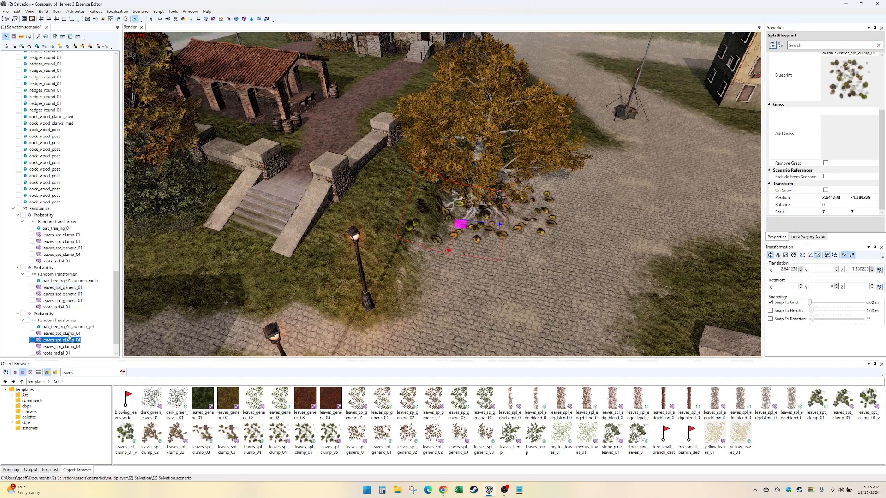
pyautogui.click(68, 333)
pyautogui.keyDown('shift'); pyautogui.click(69, 347); pyautogui.keyUp('shift')
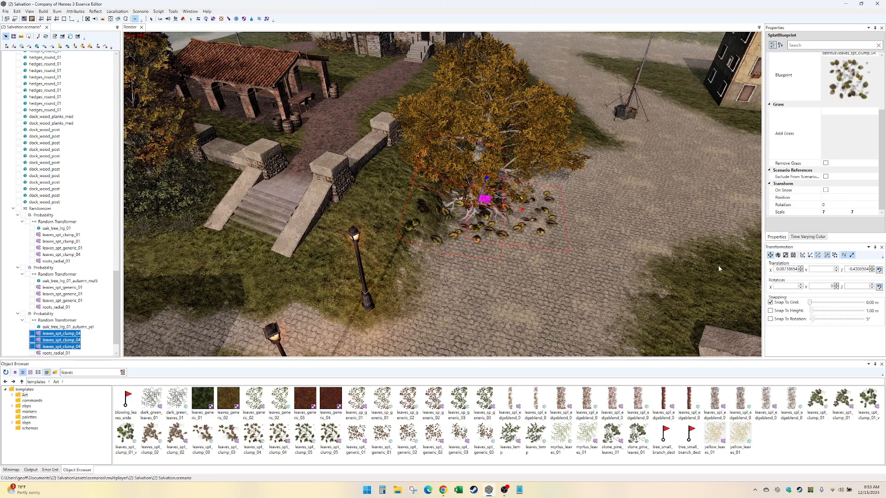
pyautogui.click(825, 212)
pyautogui.write('4')
pyautogui.press('Tab')
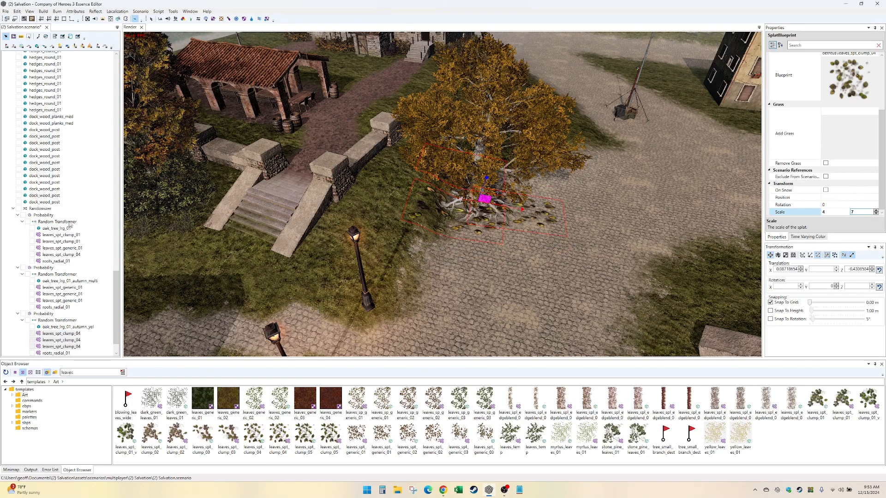
pyautogui.click(44, 216)
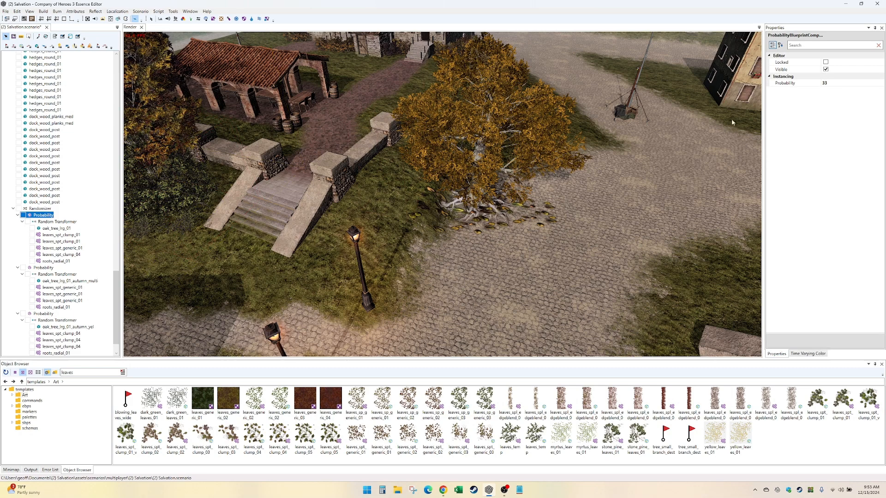
pyautogui.press('Down')
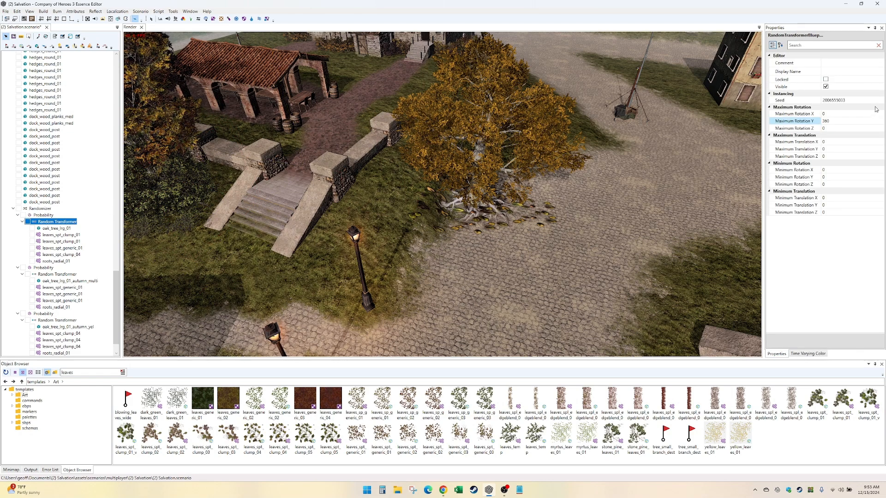
pyautogui.click(881, 102)
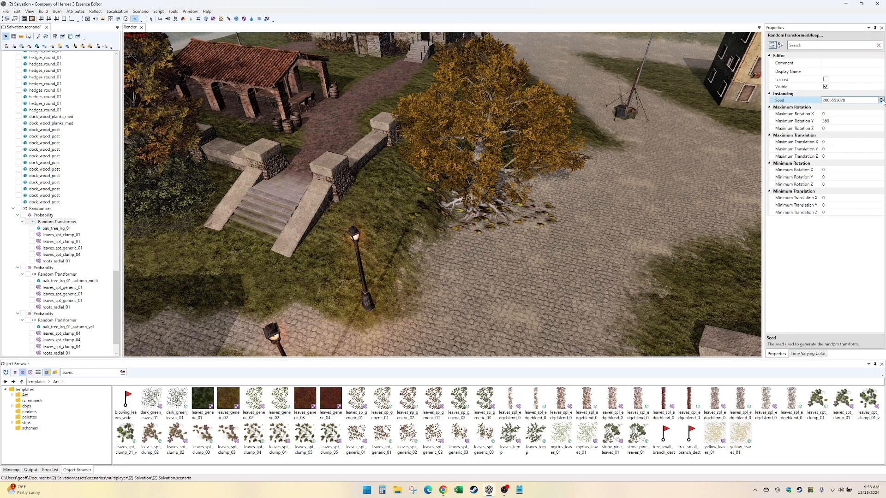
pyautogui.click(43, 216)
pyautogui.click(41, 209)
pyautogui.click(875, 101)
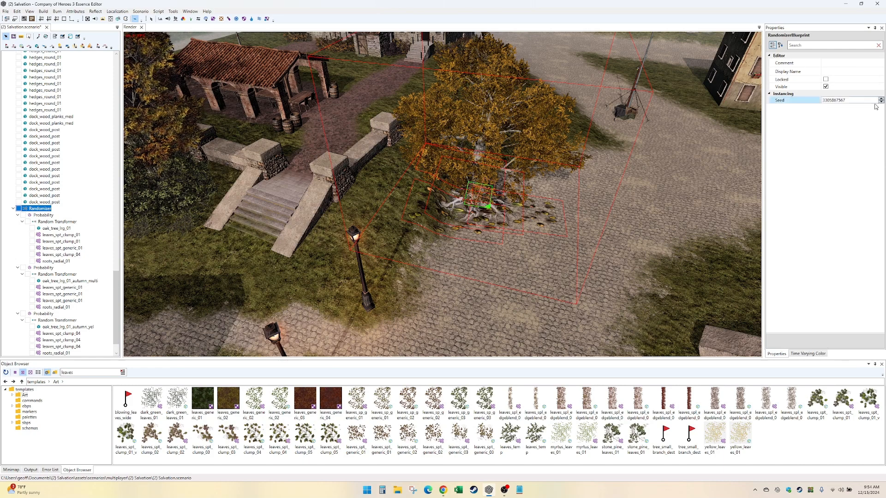
pyautogui.click(881, 102)
pyautogui.click(881, 102)
pyautogui.click(881, 102)
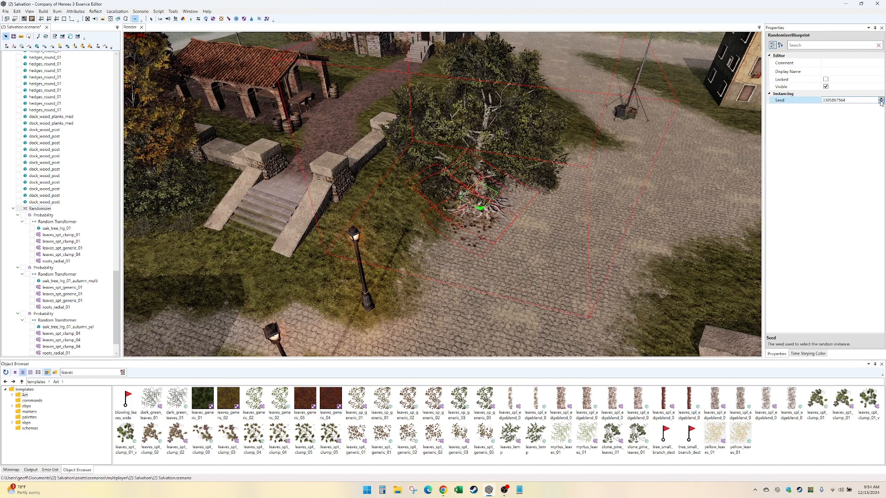
pyautogui.click(881, 102)
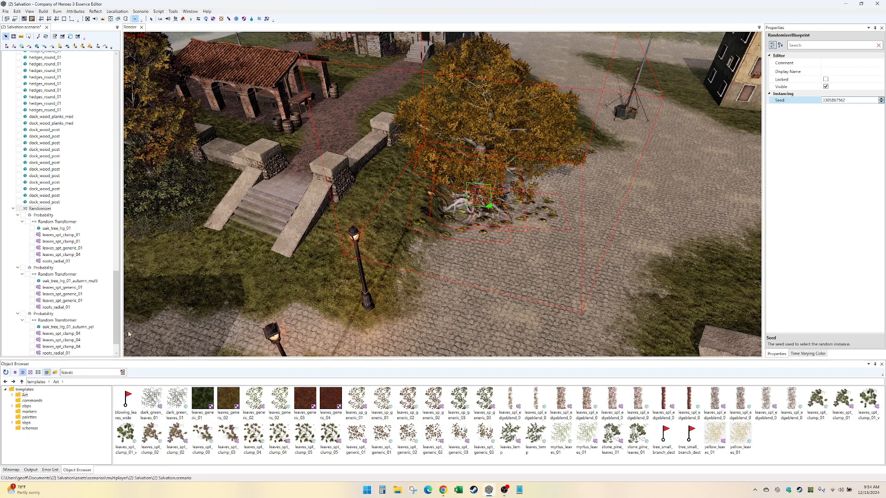
# - Set the second scale value of the third group's three leaves_spt_clump_04 splats to 4, making them 4 by 4
pyautogui.click(62, 340)
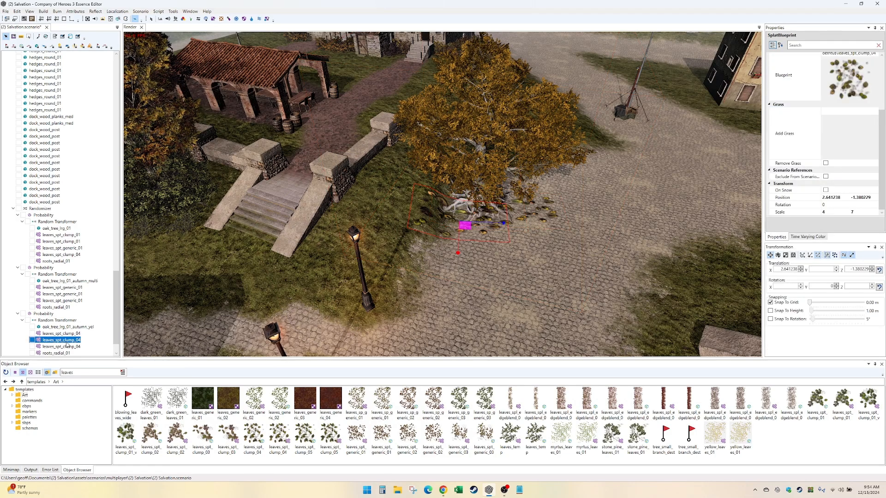
pyautogui.keyDown('ctrl'); pyautogui.click(67, 334); pyautogui.keyUp('ctrl')
pyautogui.keyDown('ctrl'); pyautogui.click(68, 346); pyautogui.keyUp('ctrl')
pyautogui.click(854, 212)
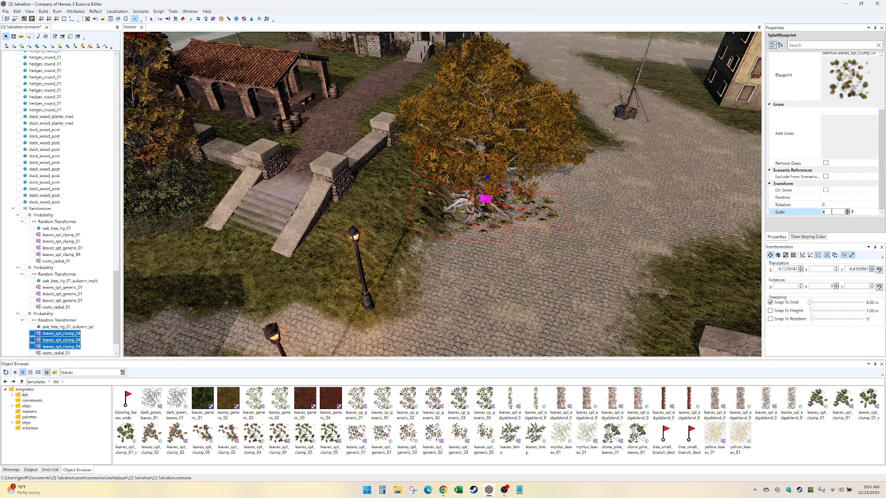
pyautogui.click(854, 212)
pyautogui.press('Return')
pyautogui.click(552, 297)
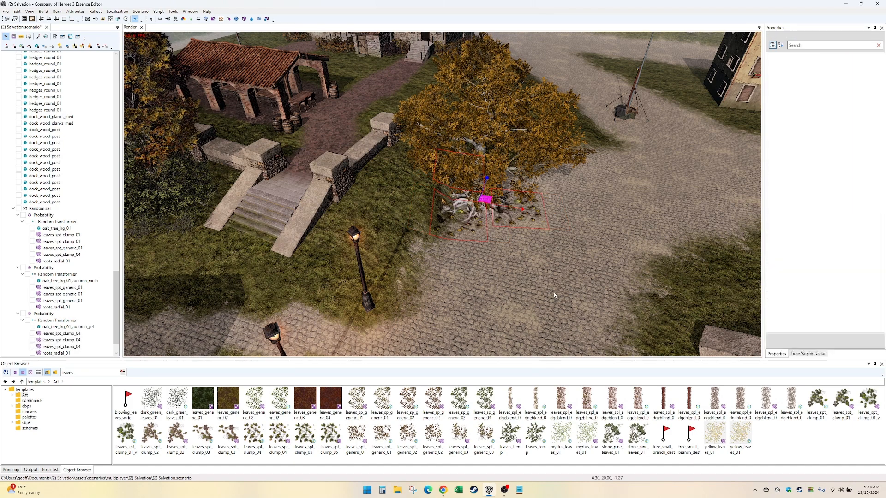
# - Select the Randomizer and save the Salvation scenario
pyautogui.moveTo(546, 276); pyautogui.dragTo(568, 265, button='middle')
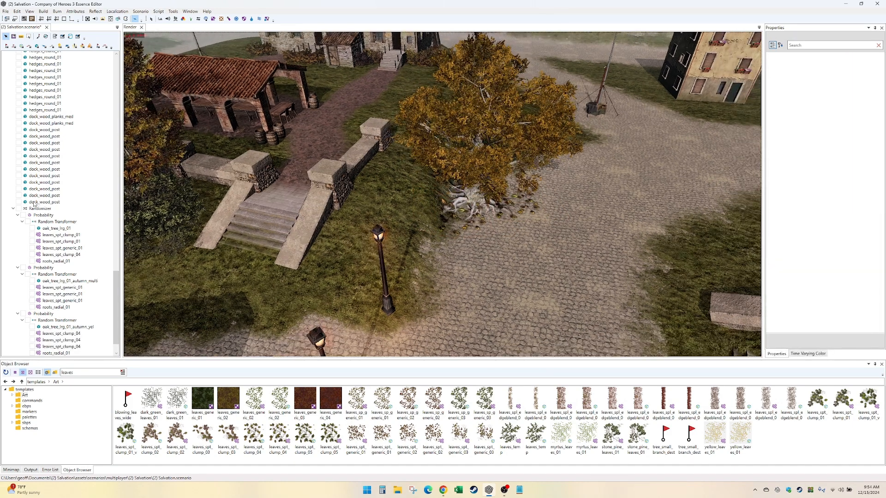
pyautogui.click(39, 208)
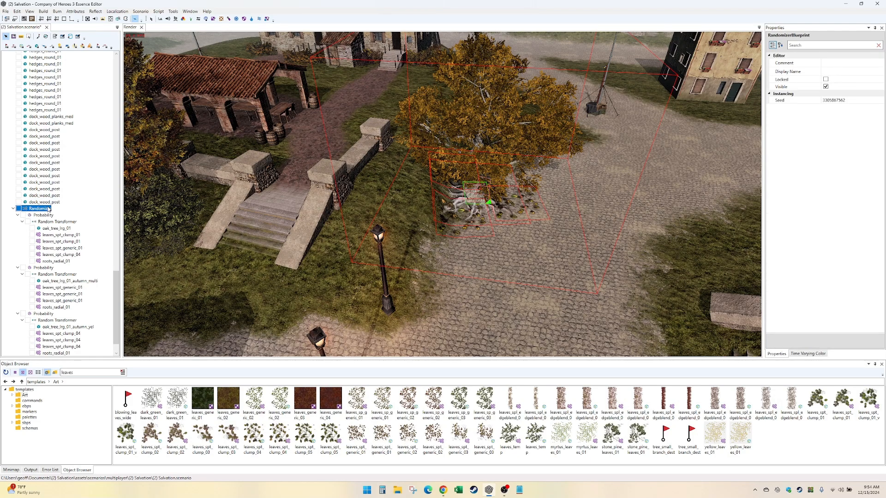
pyautogui.hotkey('ctrl', 's')
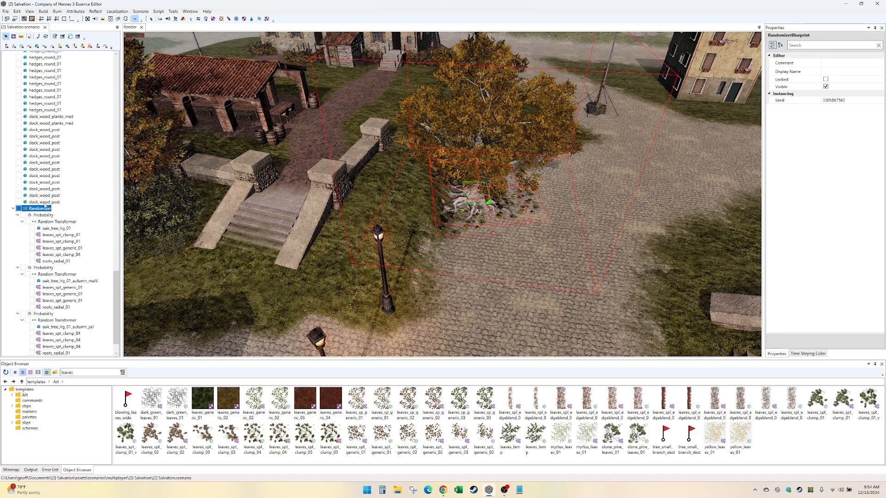
# - Examine the Randomizer's tree, roots and fallen leaves from several sides and in the surrounding town
pyautogui.click(152, 21)
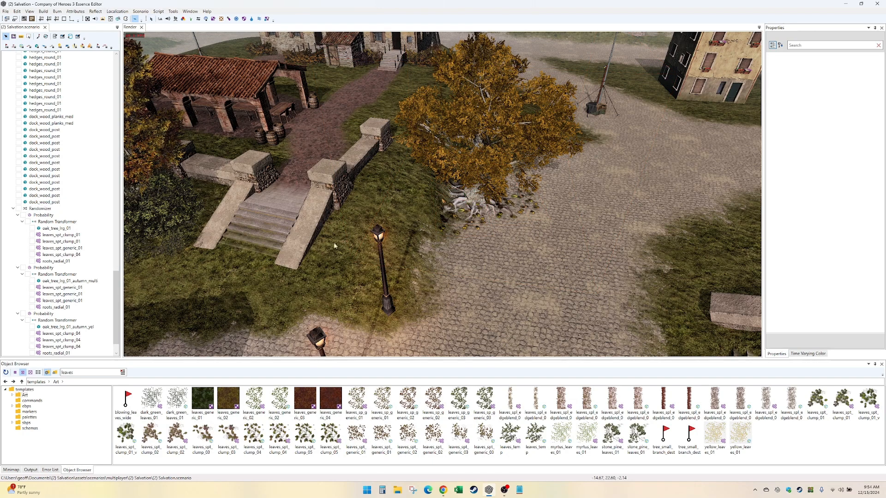
pyautogui.moveTo(523, 249)
pyautogui.mouseDown(button='middle')
pyautogui.moveTo(505, 244)
pyautogui.moveTo(514, 247)
pyautogui.mouseUp(button='middle')
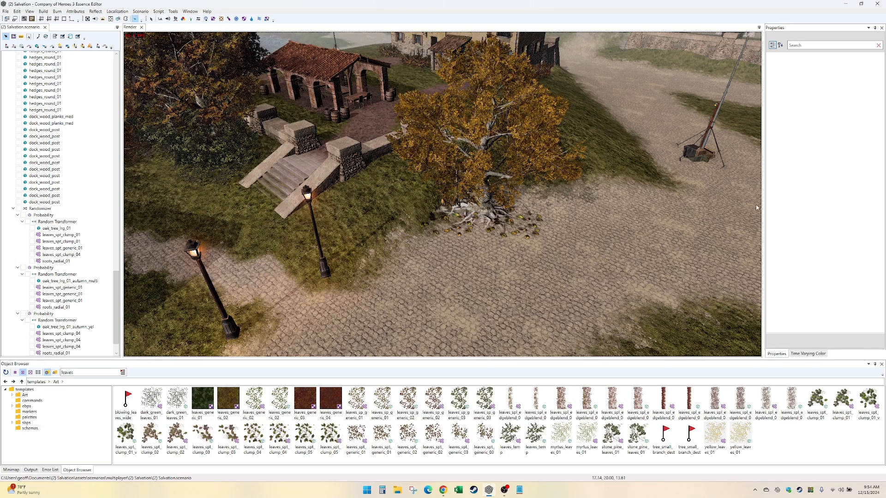
pyautogui.click(497, 221)
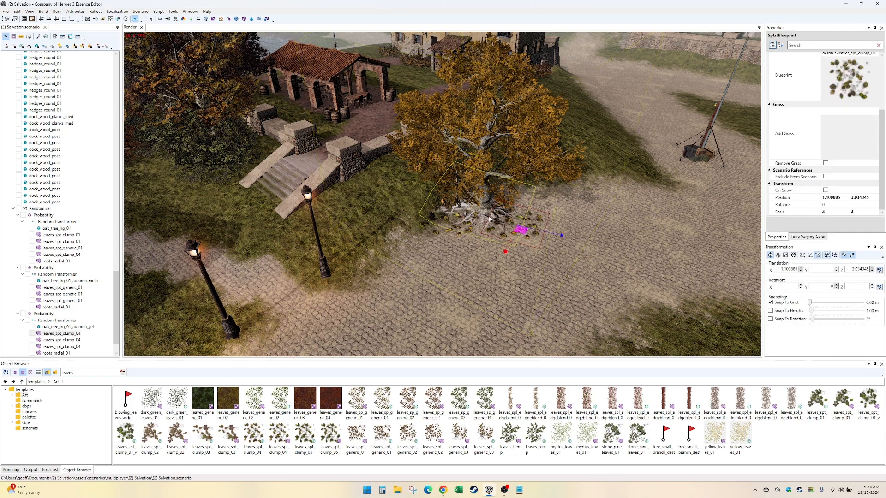
pyautogui.click(41, 210)
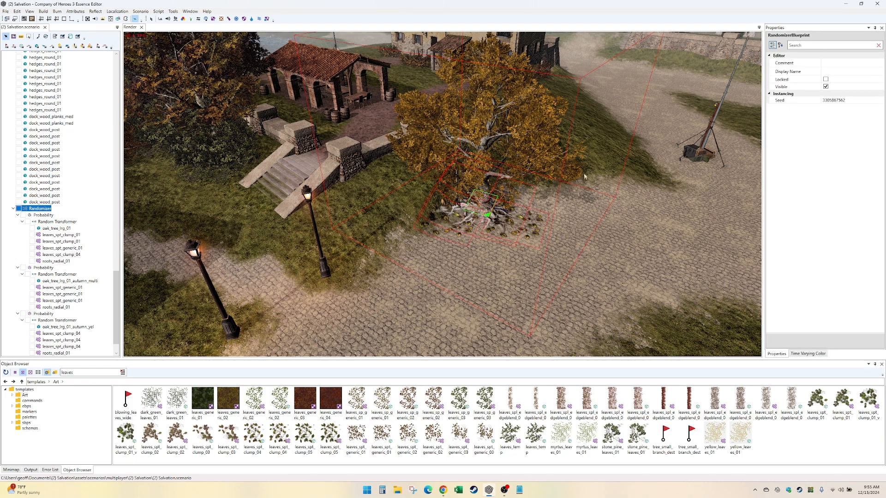
pyautogui.moveTo(584, 177); pyautogui.dragTo(652, 172, button='middle')
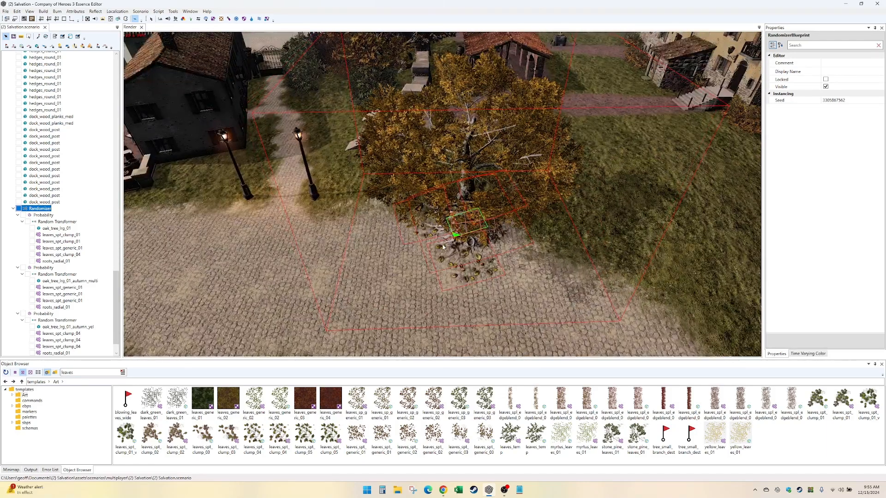
pyautogui.moveTo(466, 217); pyautogui.dragTo(565, 241, button='middle')
pyautogui.scroll(-5, 487, 267)
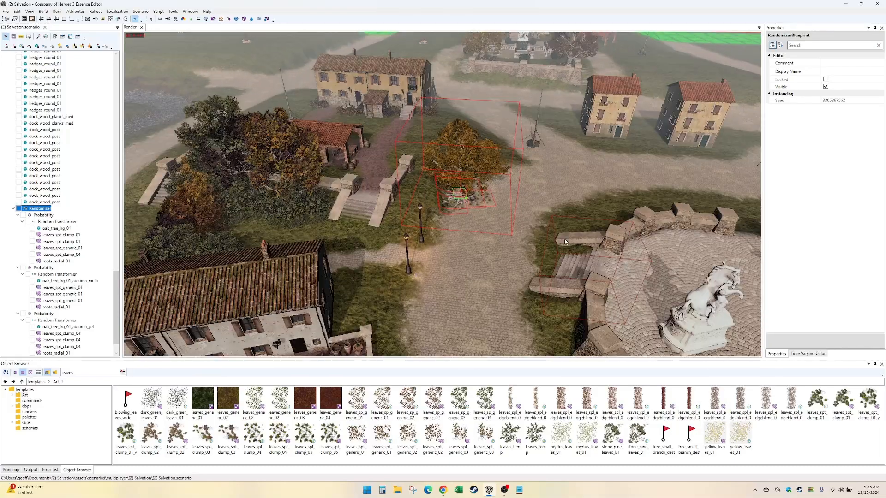
pyautogui.scroll(5, 564, 240)
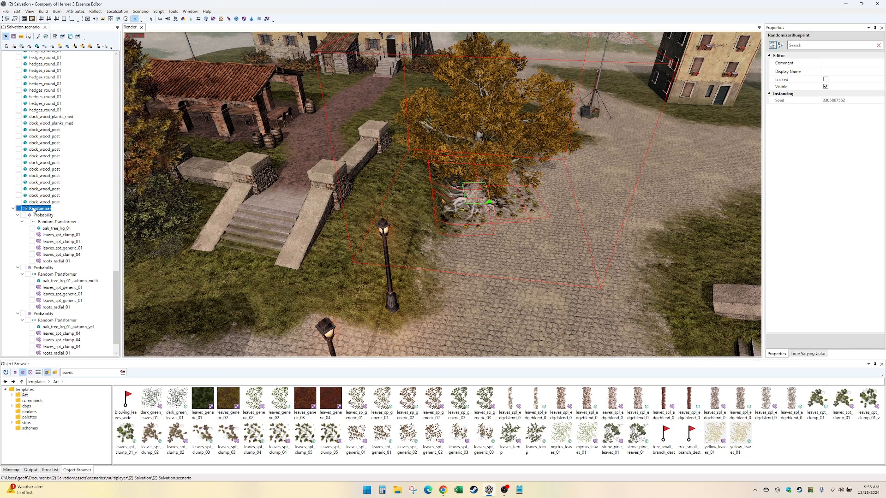
# - Try to duplicate the Randomizer in the scenario tree, and undo the paste
pyautogui.moveTo(52, 210); pyautogui.dragTo(146, 207)
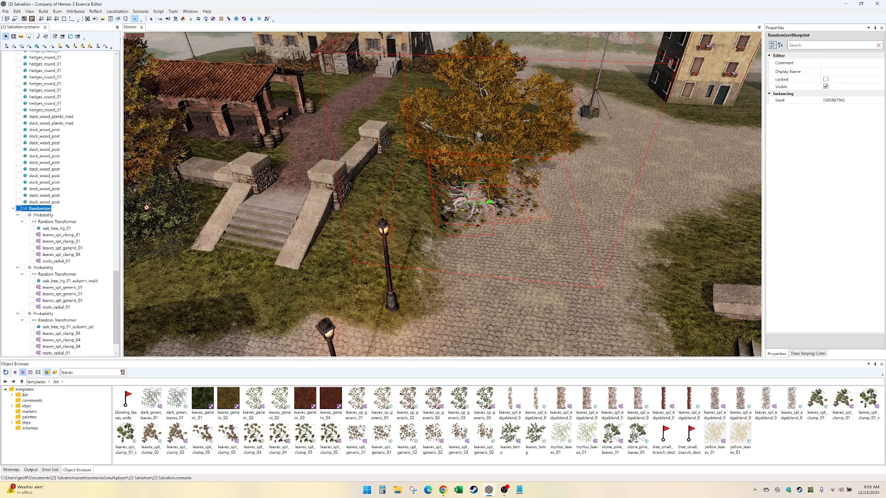
pyautogui.hotkey('ctrl', 'v')
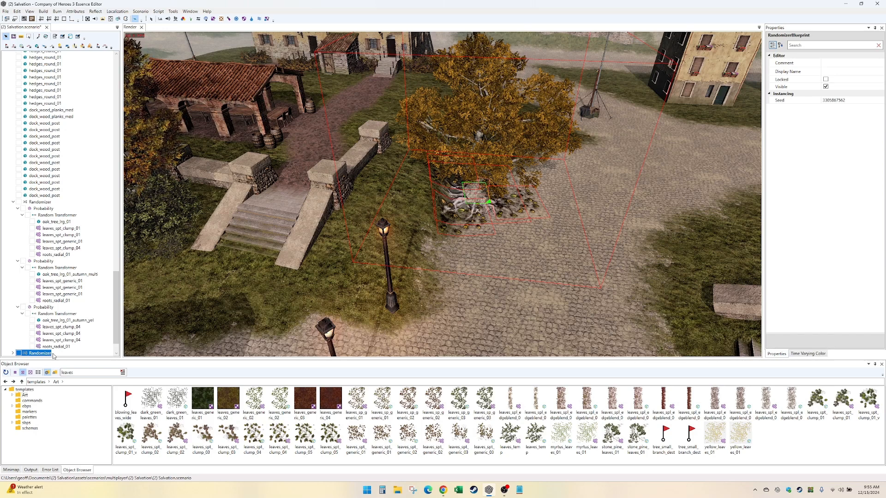
pyautogui.hotkey('ctrl', 'z')
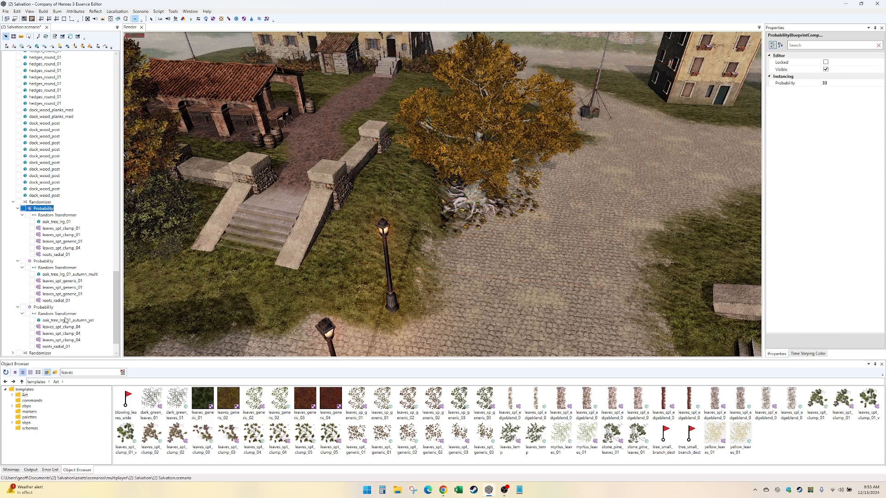
pyautogui.press('Down')
pyautogui.hotkey('ctrl', 'z')
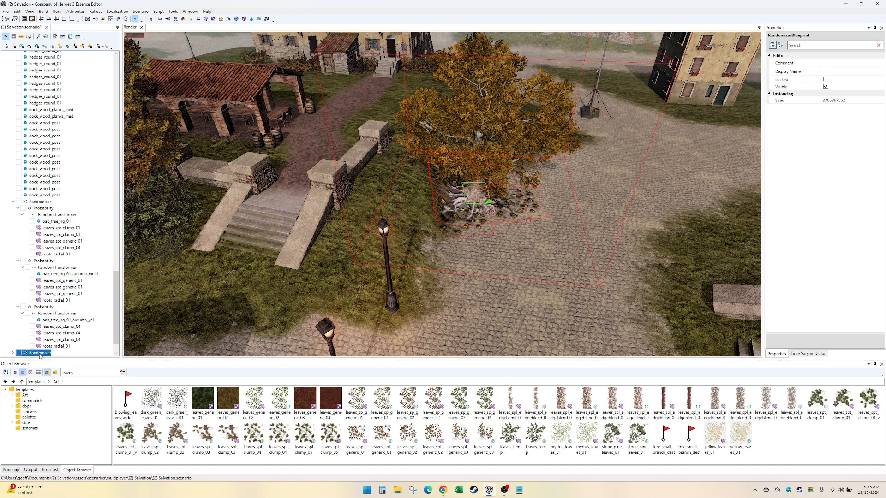
# - Lock the Randomizer's three Probability groups and collapse the Random Transformers of the first two
pyautogui.click(476, 213)
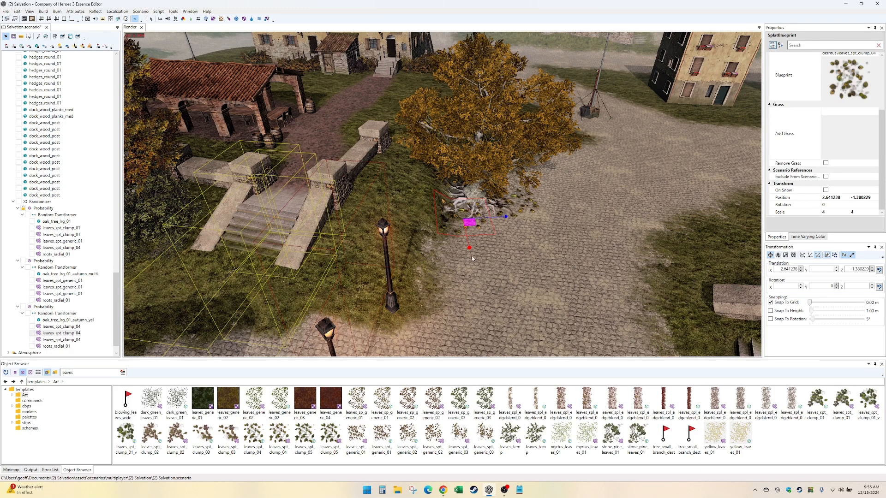
pyautogui.click(480, 193)
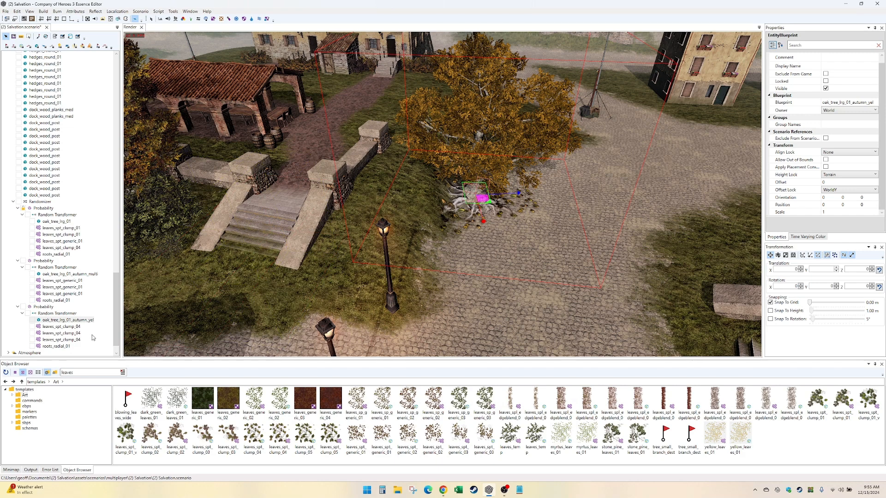
pyautogui.click(22, 215)
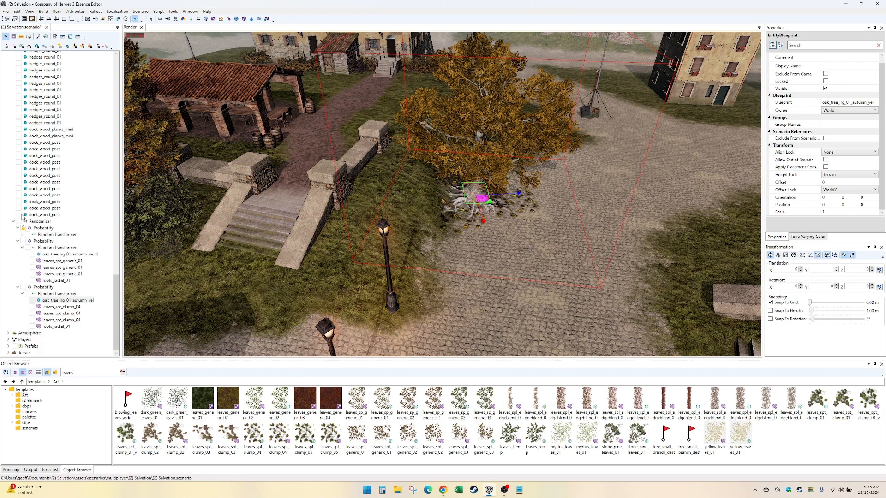
pyautogui.click(22, 249)
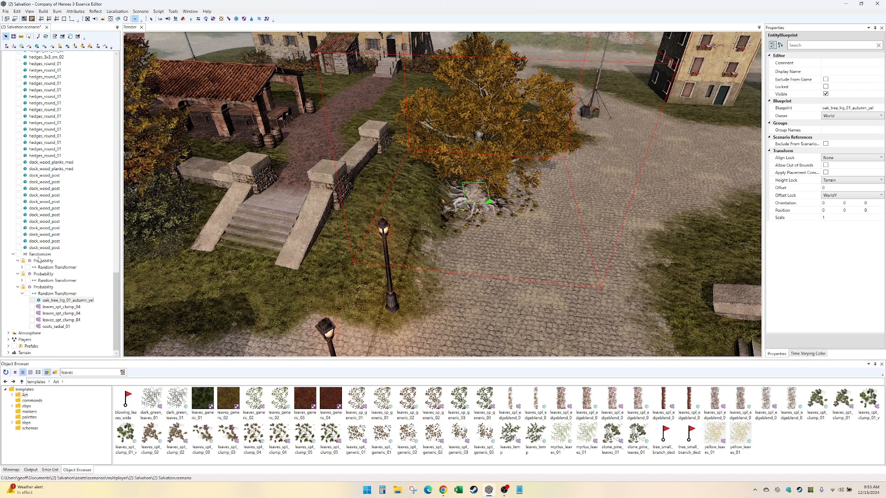
# - Examine the selected Randomizer's bounds and the yellow oak with its roots and fallen leaves from several angles
pyautogui.click(39, 254)
pyautogui.click(529, 222)
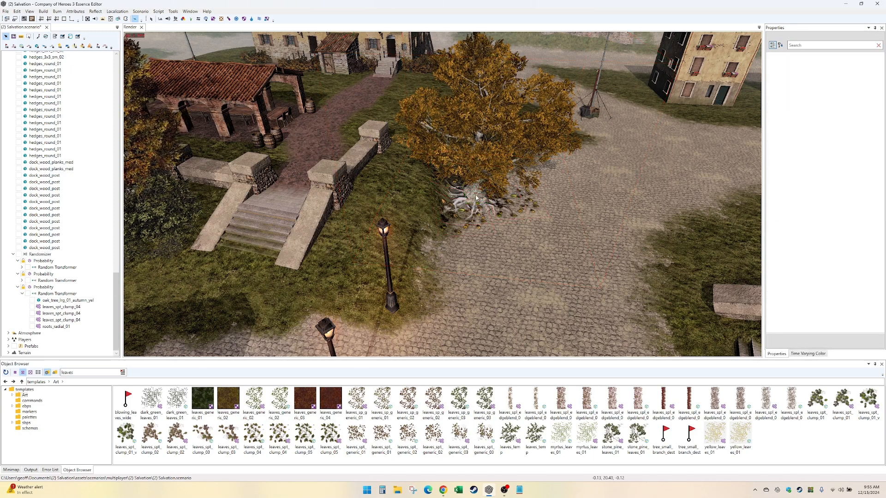
pyautogui.click(39, 254)
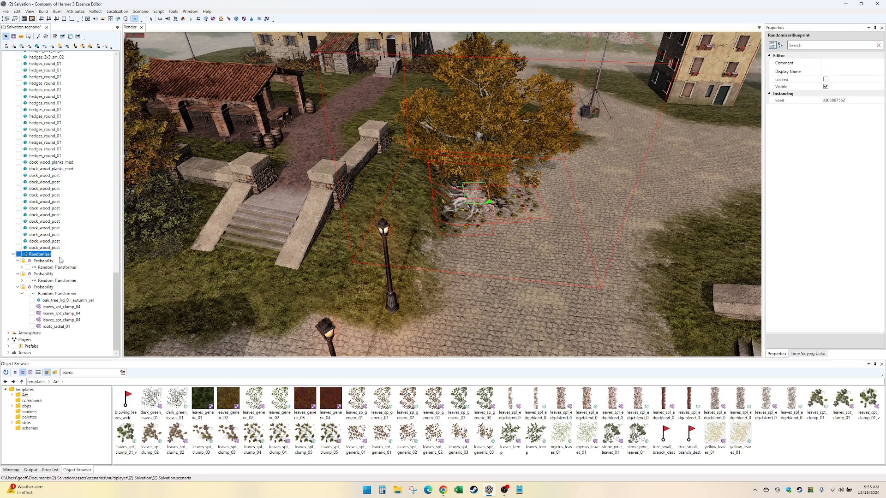
pyautogui.moveTo(490, 282); pyautogui.dragTo(539, 436, button='middle')
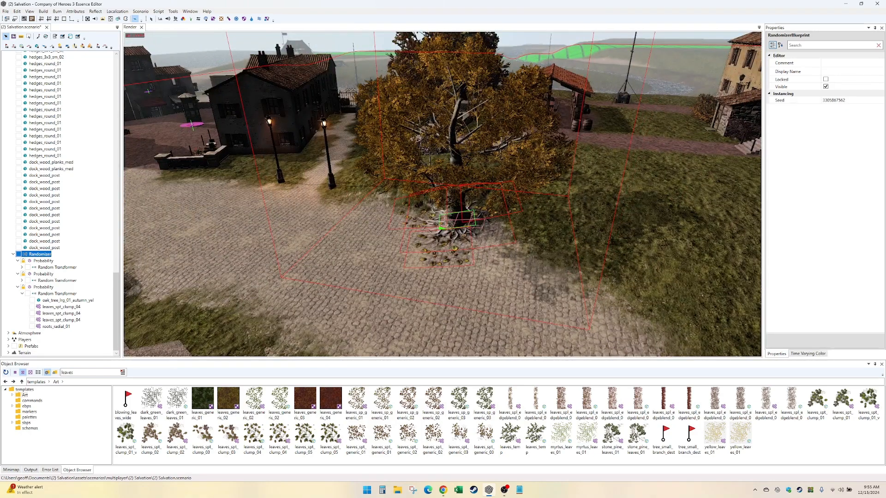
pyautogui.moveTo(329, 279); pyautogui.dragTo(350, 279, button='middle')
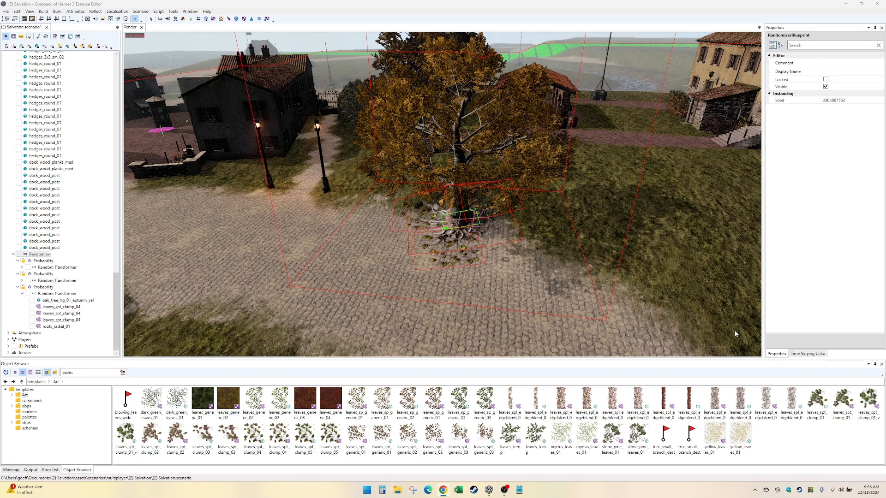
pyautogui.click(681, 293)
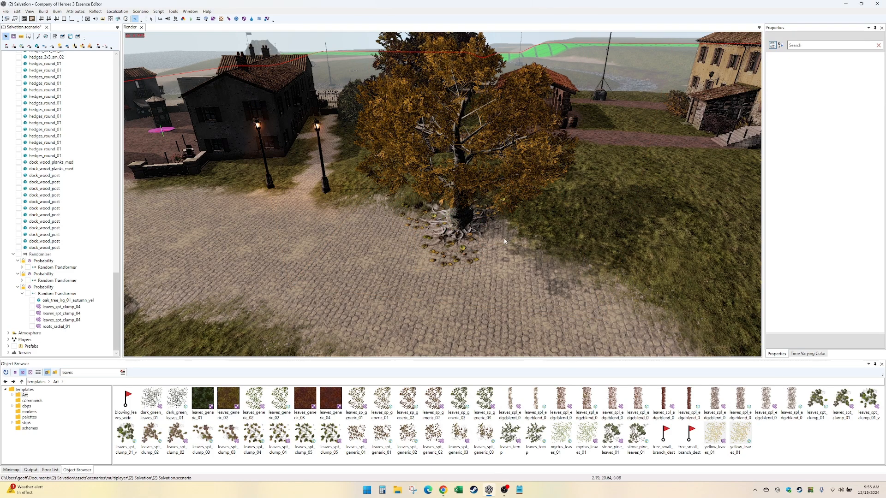
pyautogui.scroll(-5, 504, 239)
pyautogui.moveTo(504, 240); pyautogui.dragTo(493, 231, button='middle')
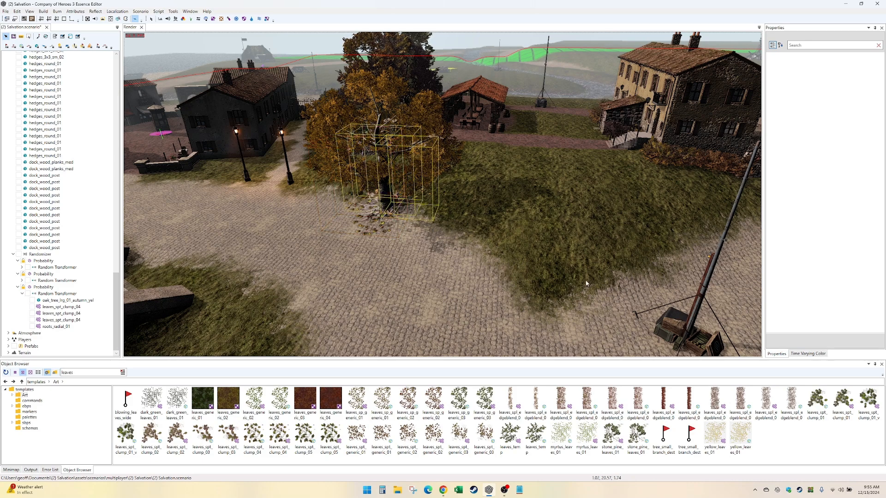
pyautogui.moveTo(421, 246); pyautogui.dragTo(427, 243, button='middle')
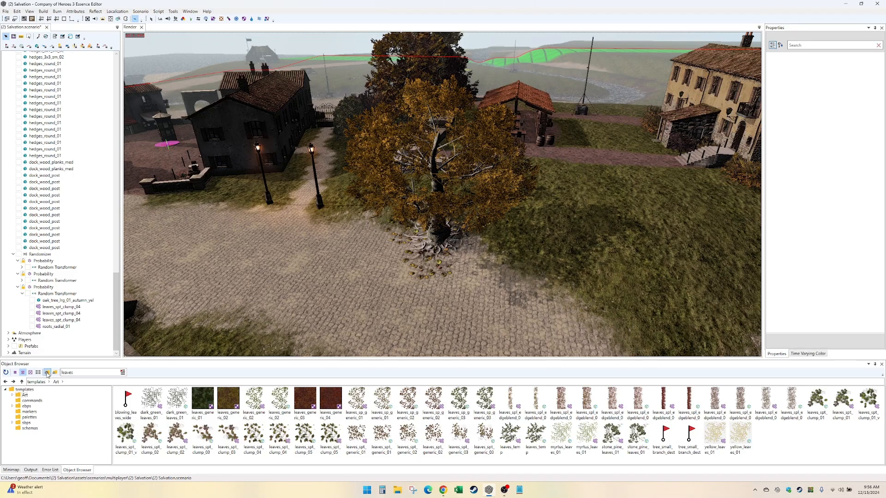
# - Look over the Salvation map from the oak past the statue plaza and coast to the river, and return to the tree
pyautogui.press('Down')
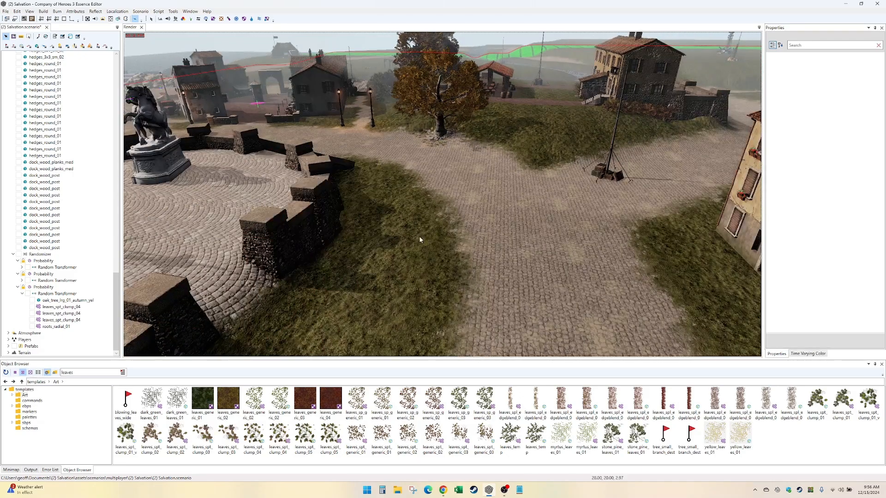
pyautogui.press('Left')
pyautogui.press('Down')
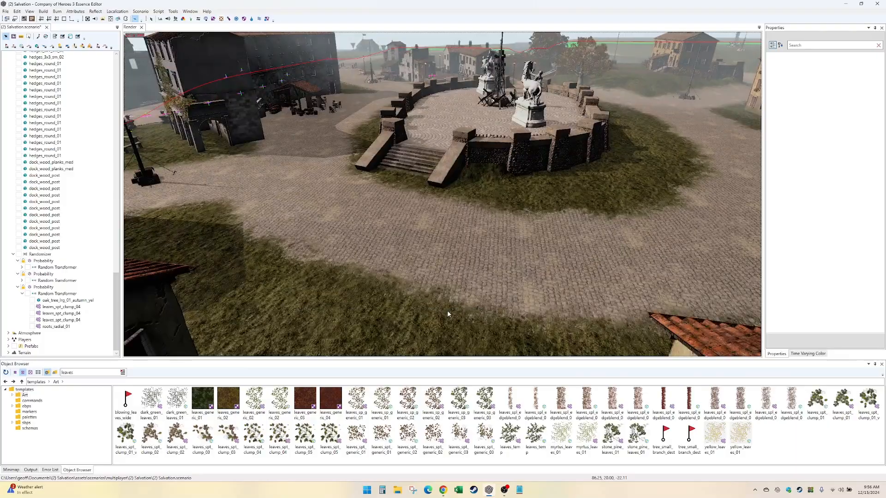
pyautogui.press('Left')
pyautogui.press('Up')
pyautogui.press('Left')
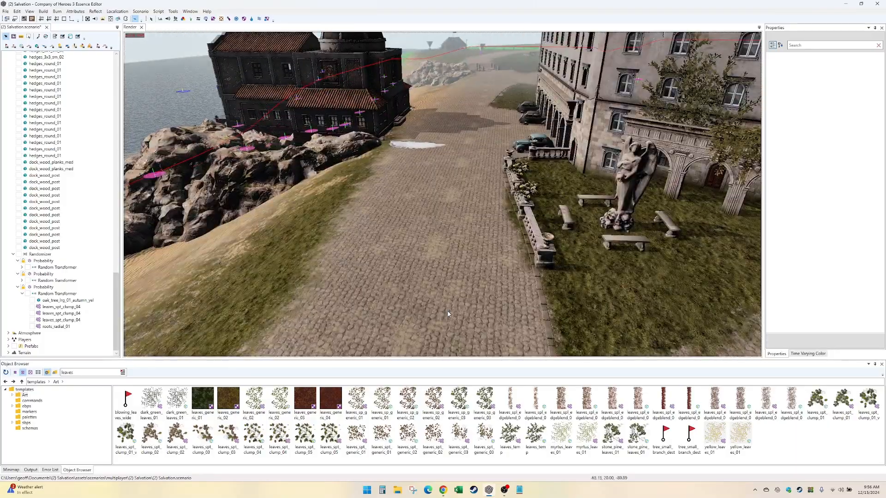
pyautogui.press('Up')
pyautogui.press('Down')
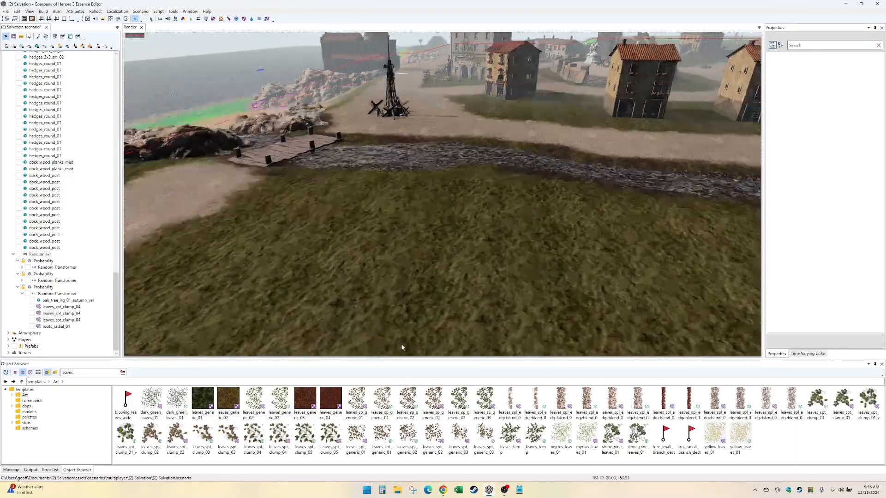
pyautogui.press('Down')
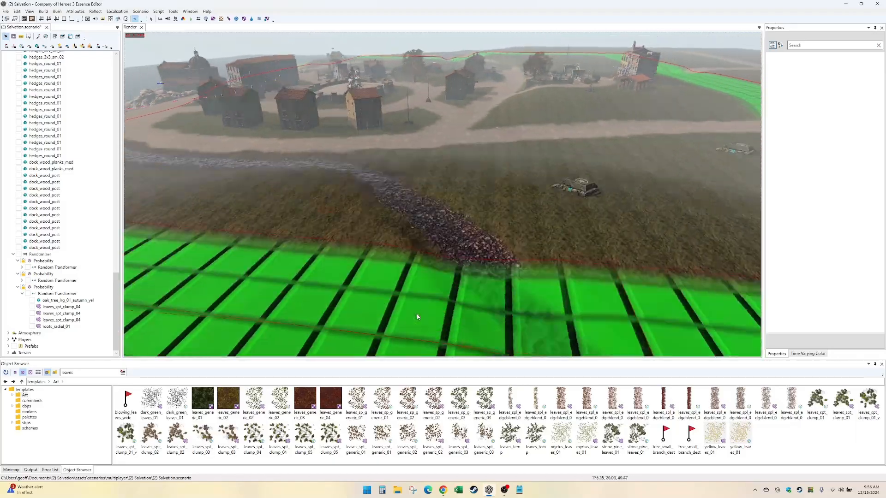
pyautogui.press('Up')
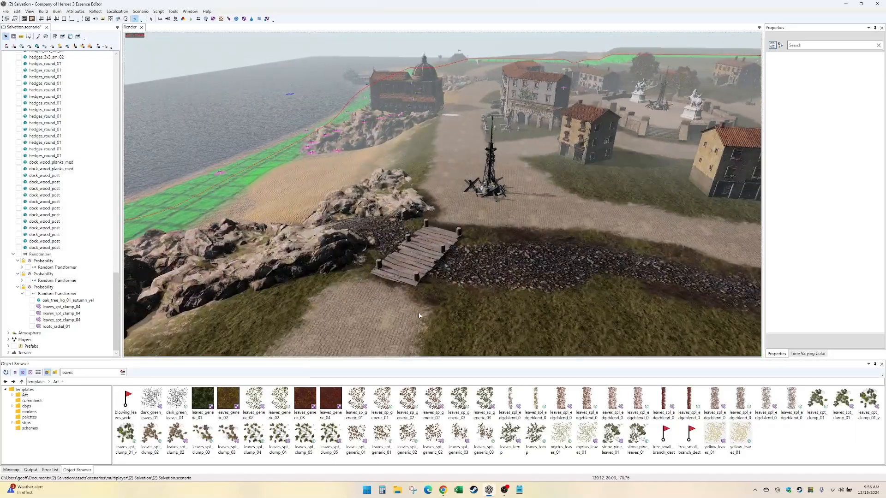
pyautogui.press('Up')
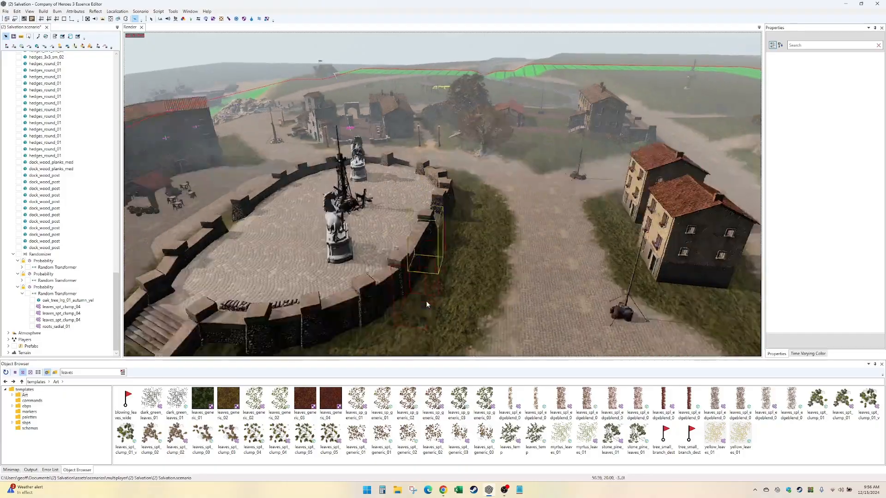
pyautogui.press('Up')
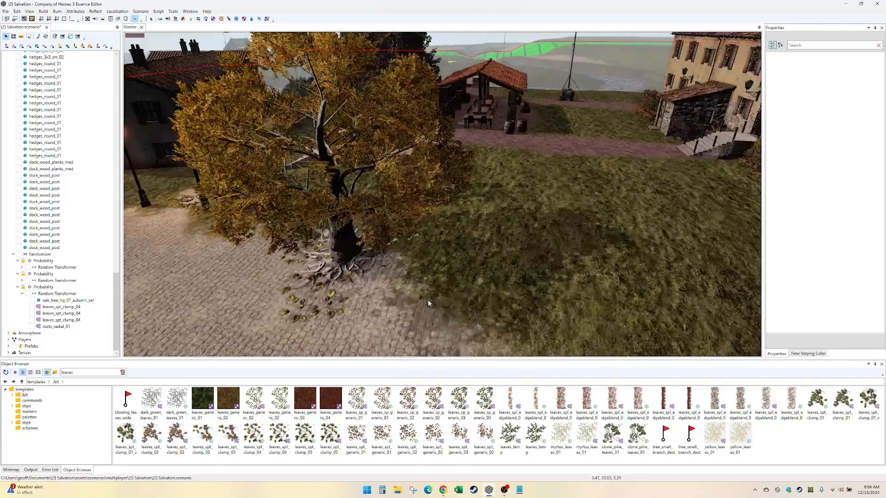
pyautogui.moveTo(428, 303); pyautogui.dragTo(336, 278, button='middle')
pyautogui.press('Right')
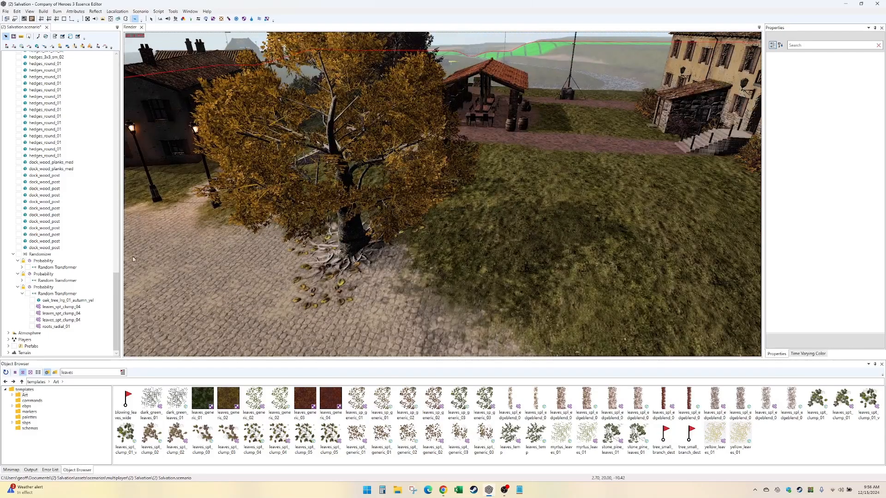
pyautogui.click(40, 255)
pyautogui.click(877, 100)
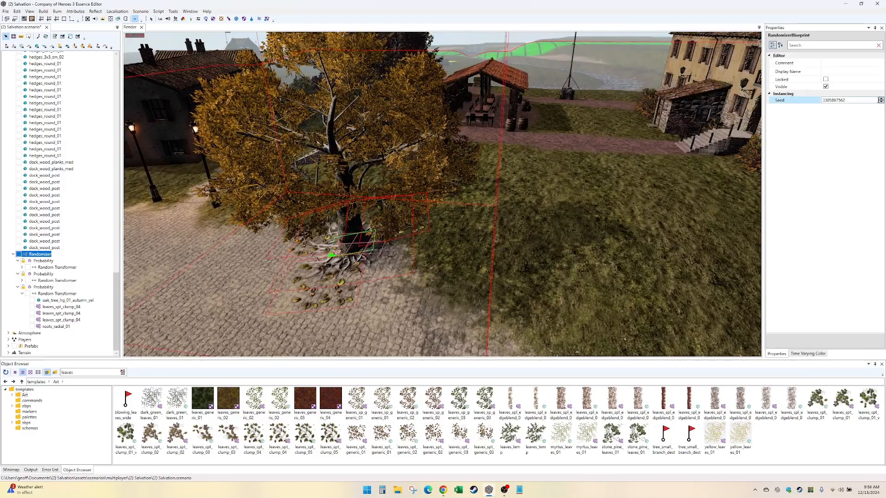
pyautogui.click(880, 101)
pyautogui.click(881, 101)
pyautogui.click(881, 102)
pyautogui.click(881, 102)
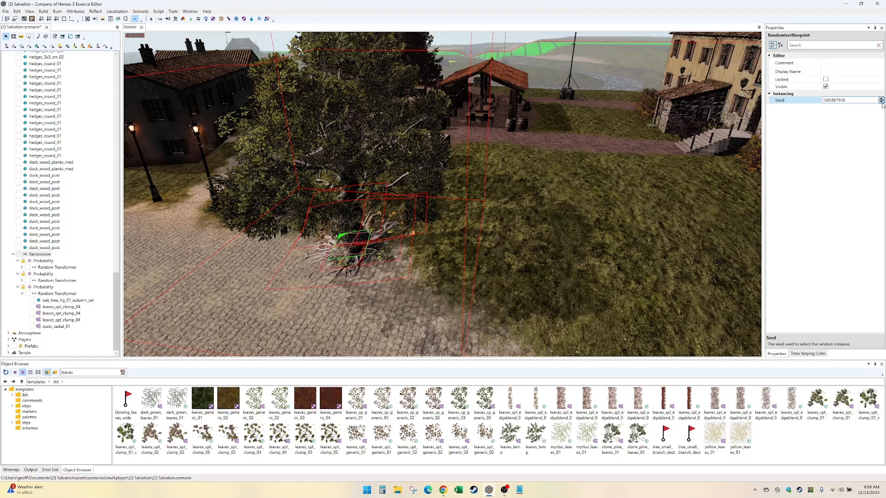
pyautogui.click(880, 101)
pyautogui.click(880, 102)
pyautogui.click(880, 102)
pyautogui.click(880, 102)
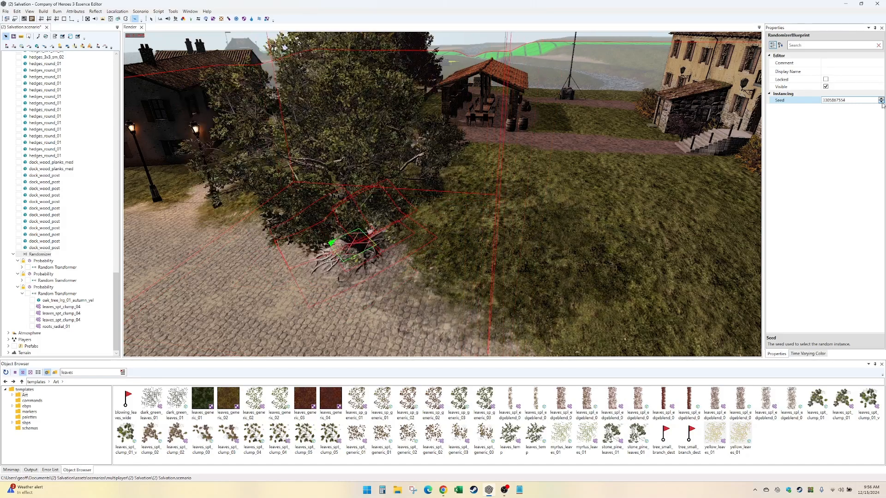
pyautogui.click(881, 102)
pyautogui.click(881, 101)
pyautogui.click(880, 101)
pyautogui.click(881, 101)
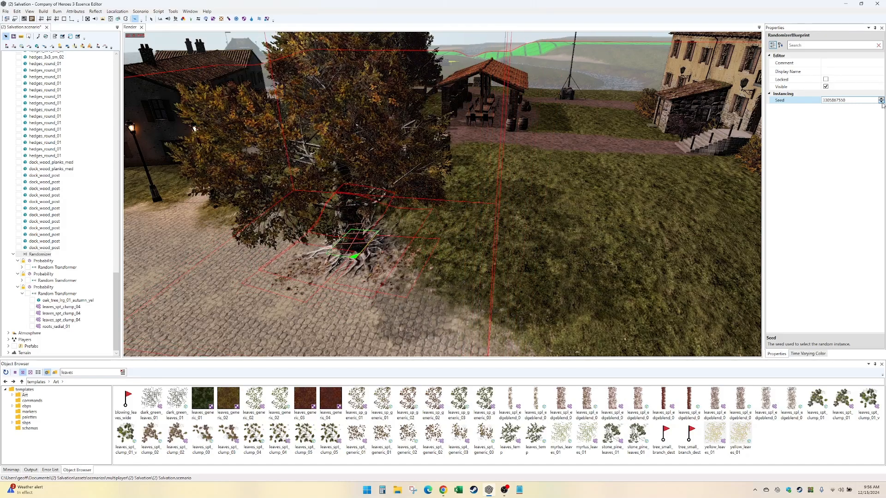